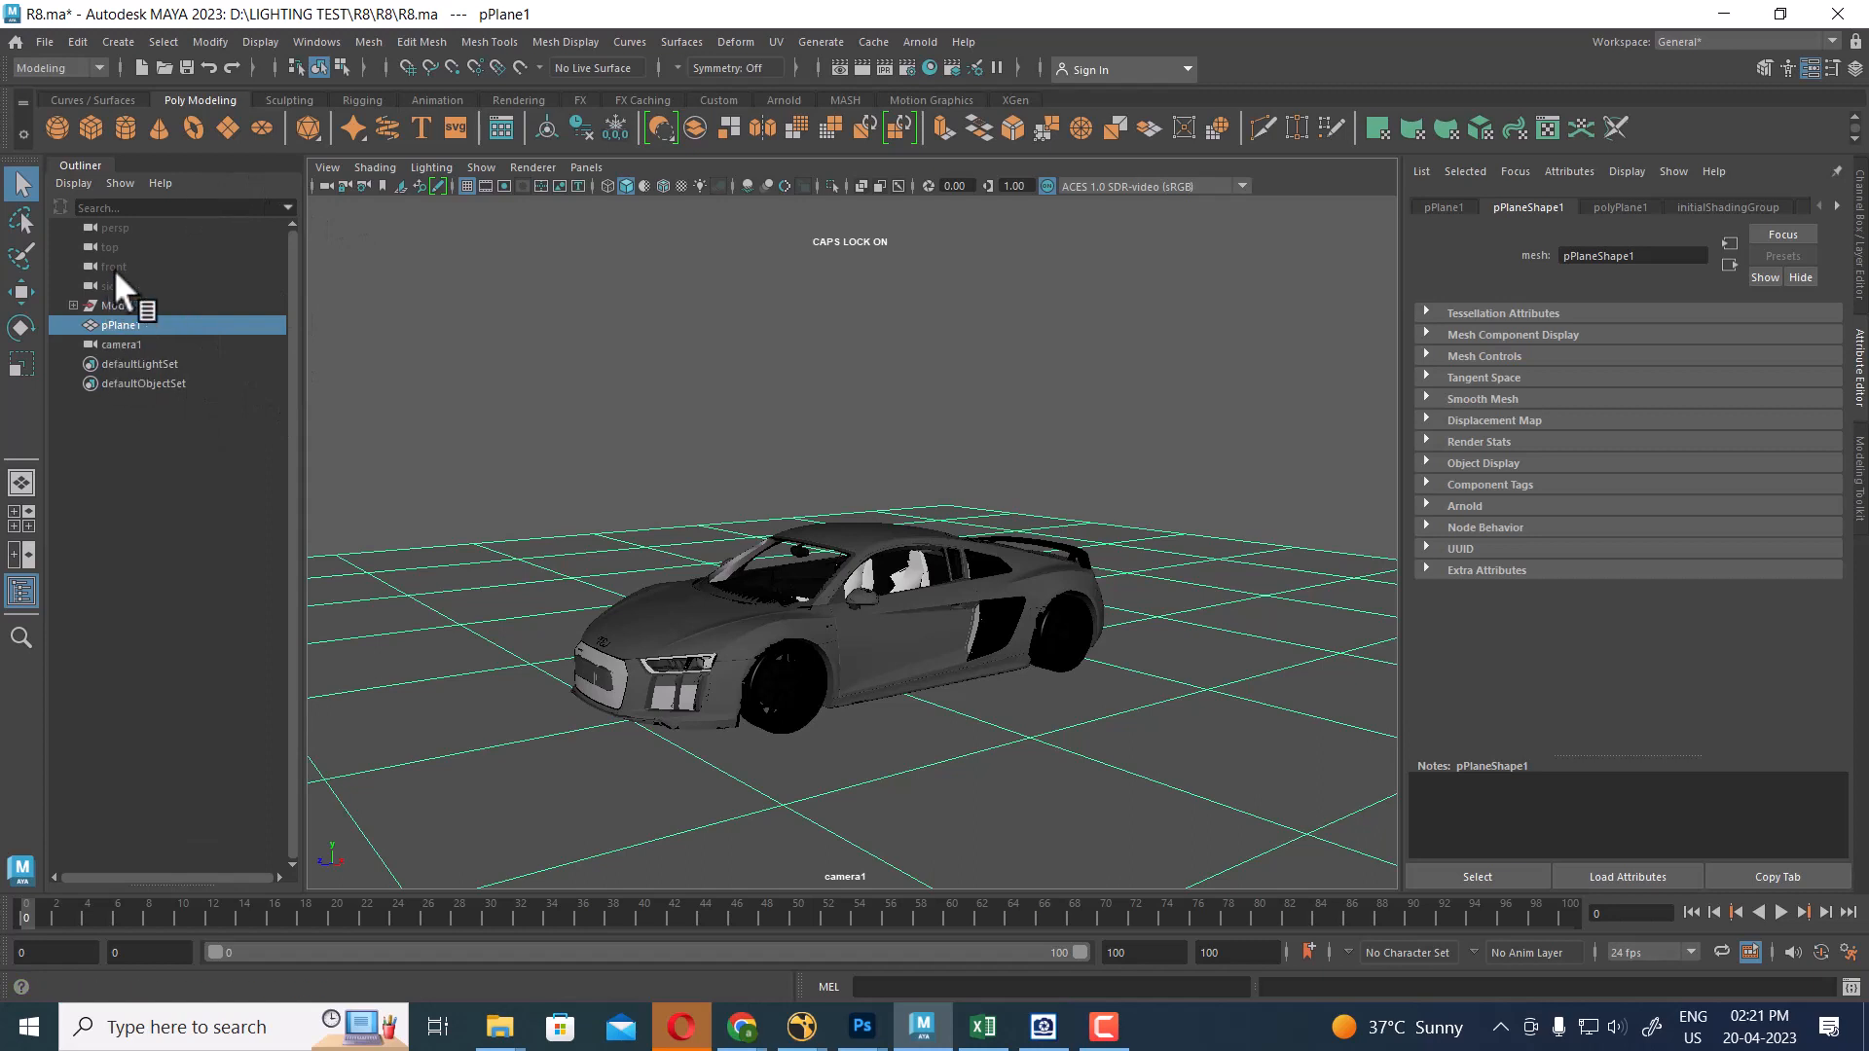
Filter the Outliner so that it lists only lights
{"action": "left_click", "coordinate": [119, 183]}
{"action": "mouse_move", "coordinate": [167, 215]}
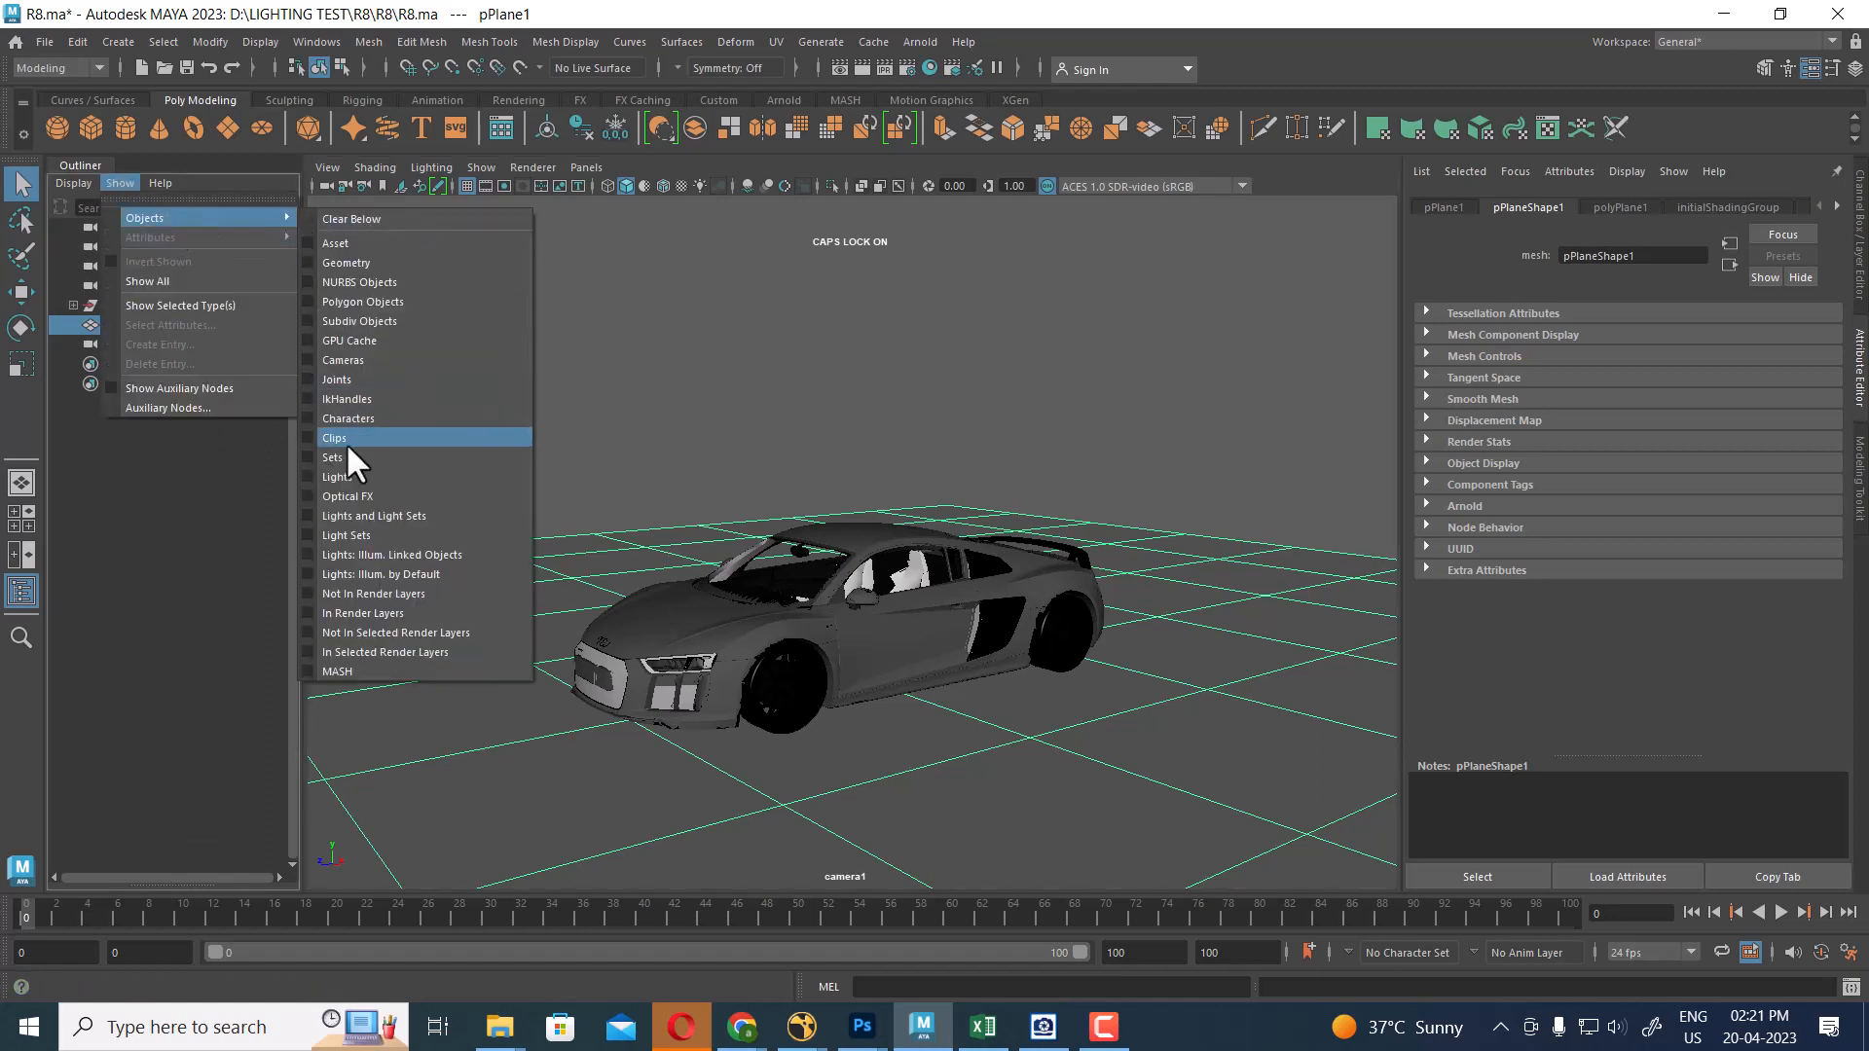
{"action": "left_click", "coordinate": [353, 477]}
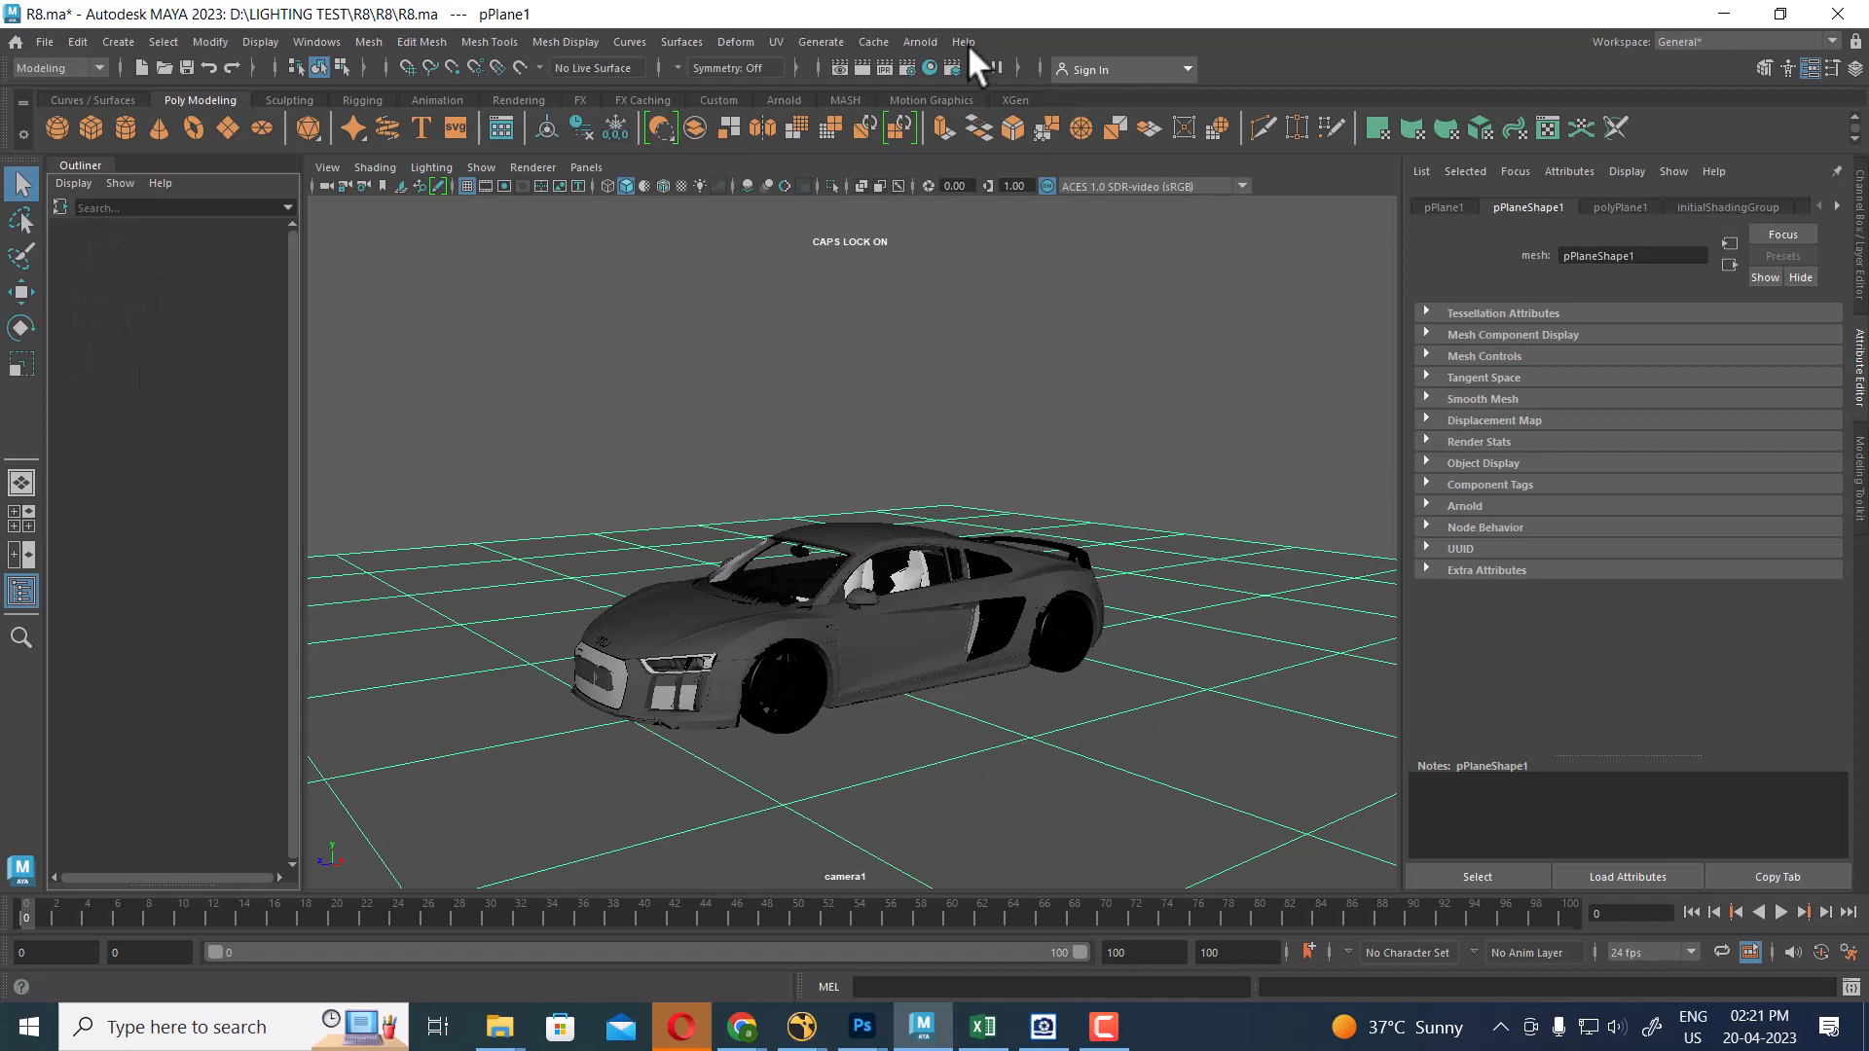
Create an Arnold SkyDome light and scale it up uniformly to about 9.07 so it surrounds the car
{"action": "left_click", "coordinate": [918, 41]}
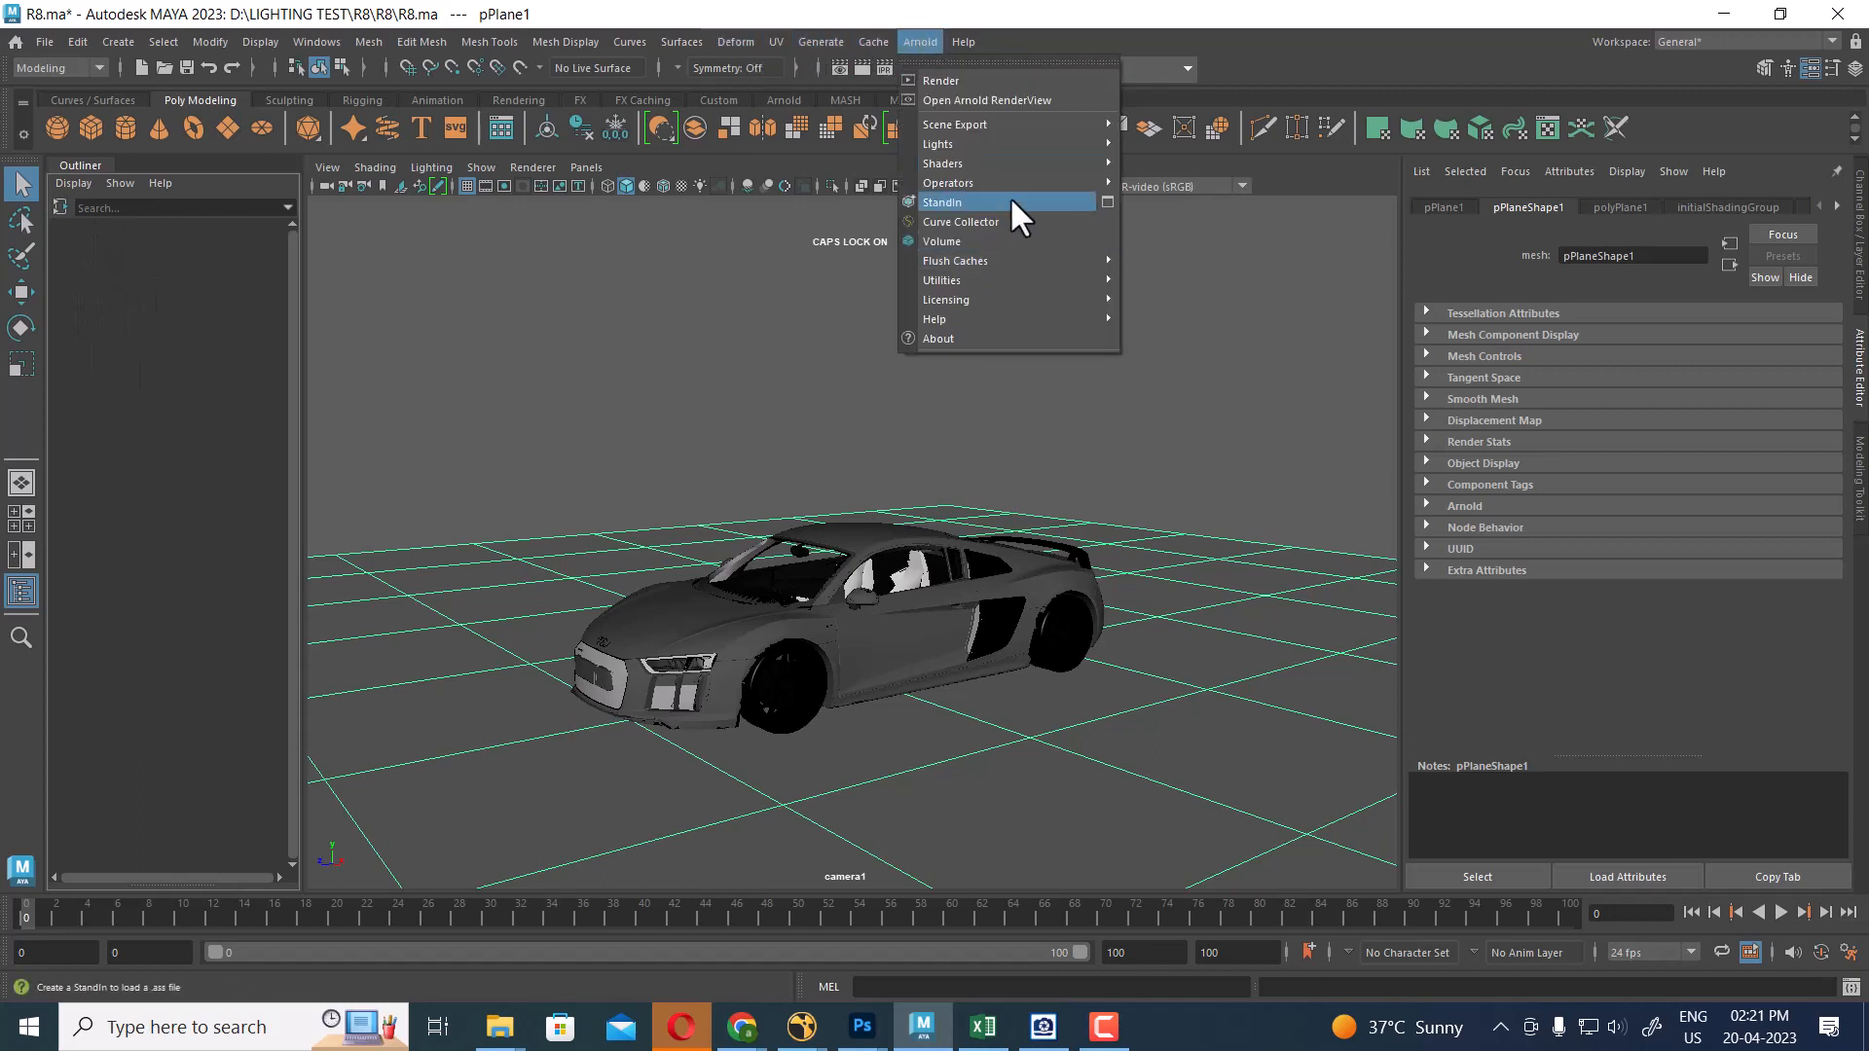
{"action": "mouse_move", "coordinate": [1016, 142]}
{"action": "left_click", "coordinate": [1207, 164]}
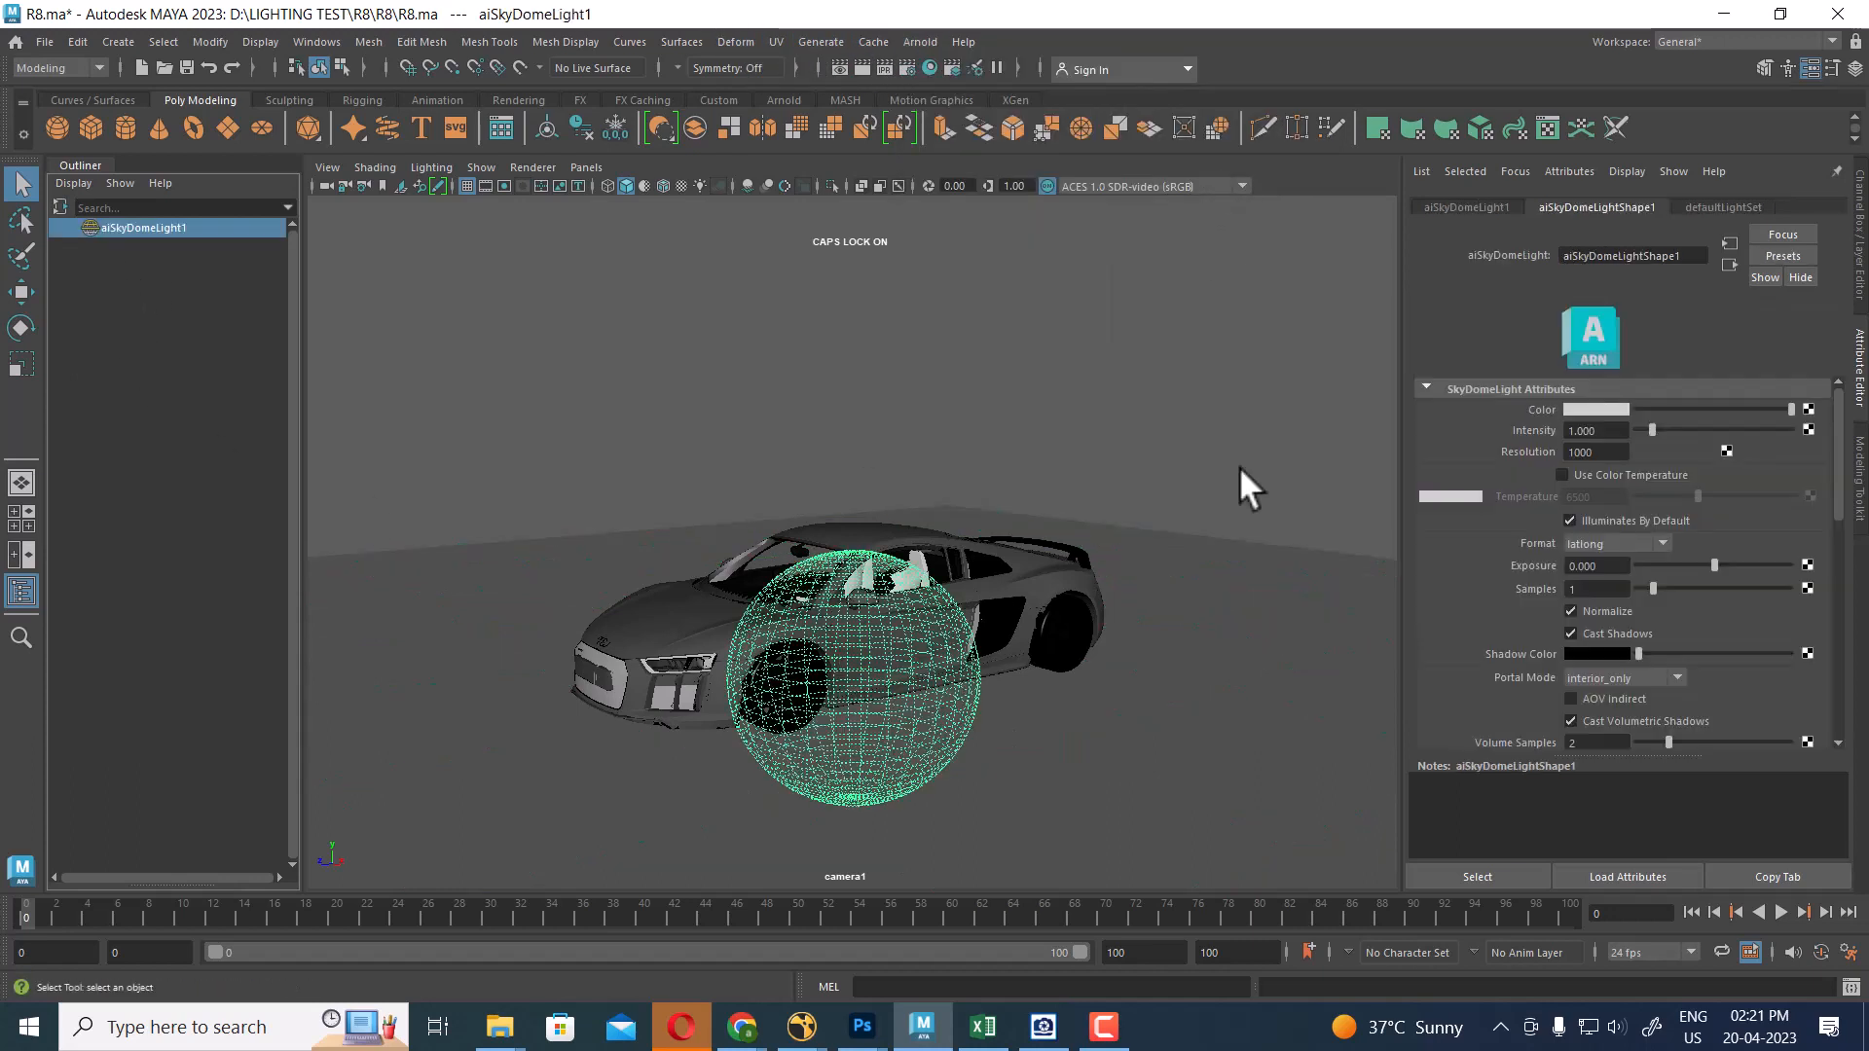
{"action": "key", "text": "r"}
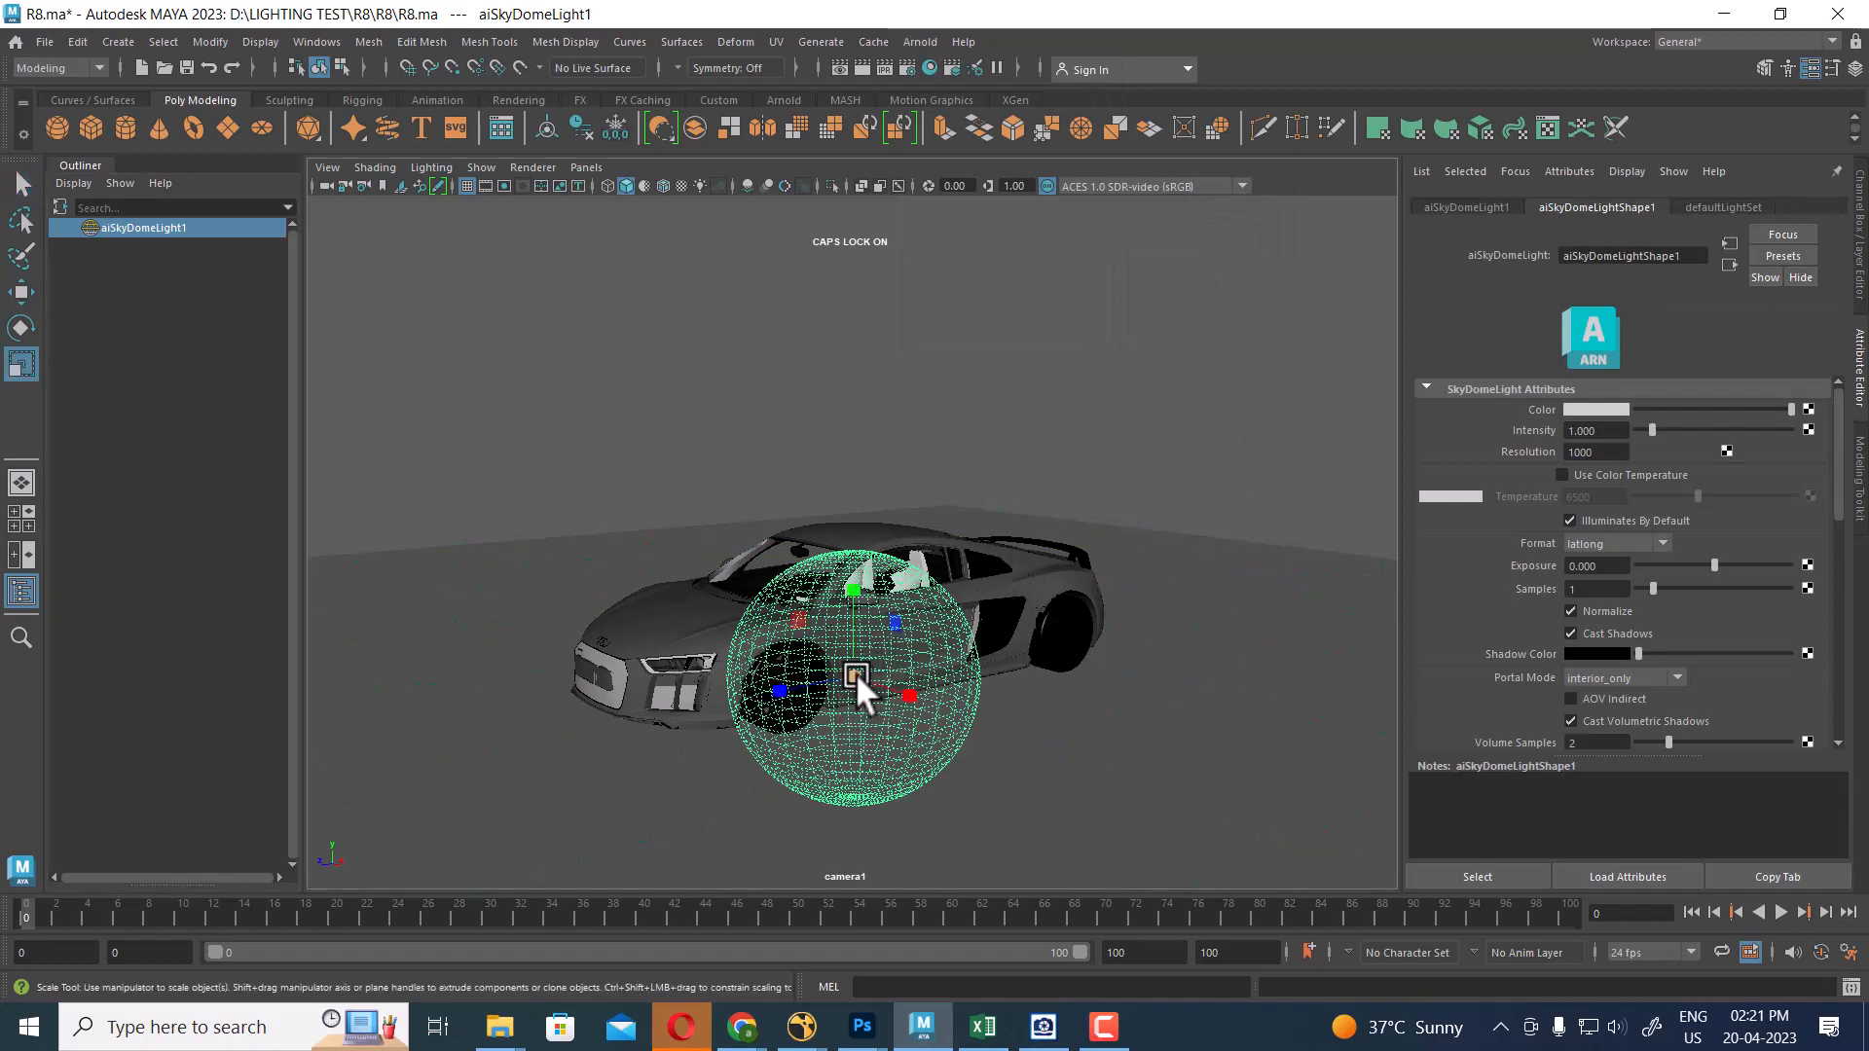
{"action": "left_click_drag", "start_coordinate": [856, 673], "coordinate": [1621, 491]}
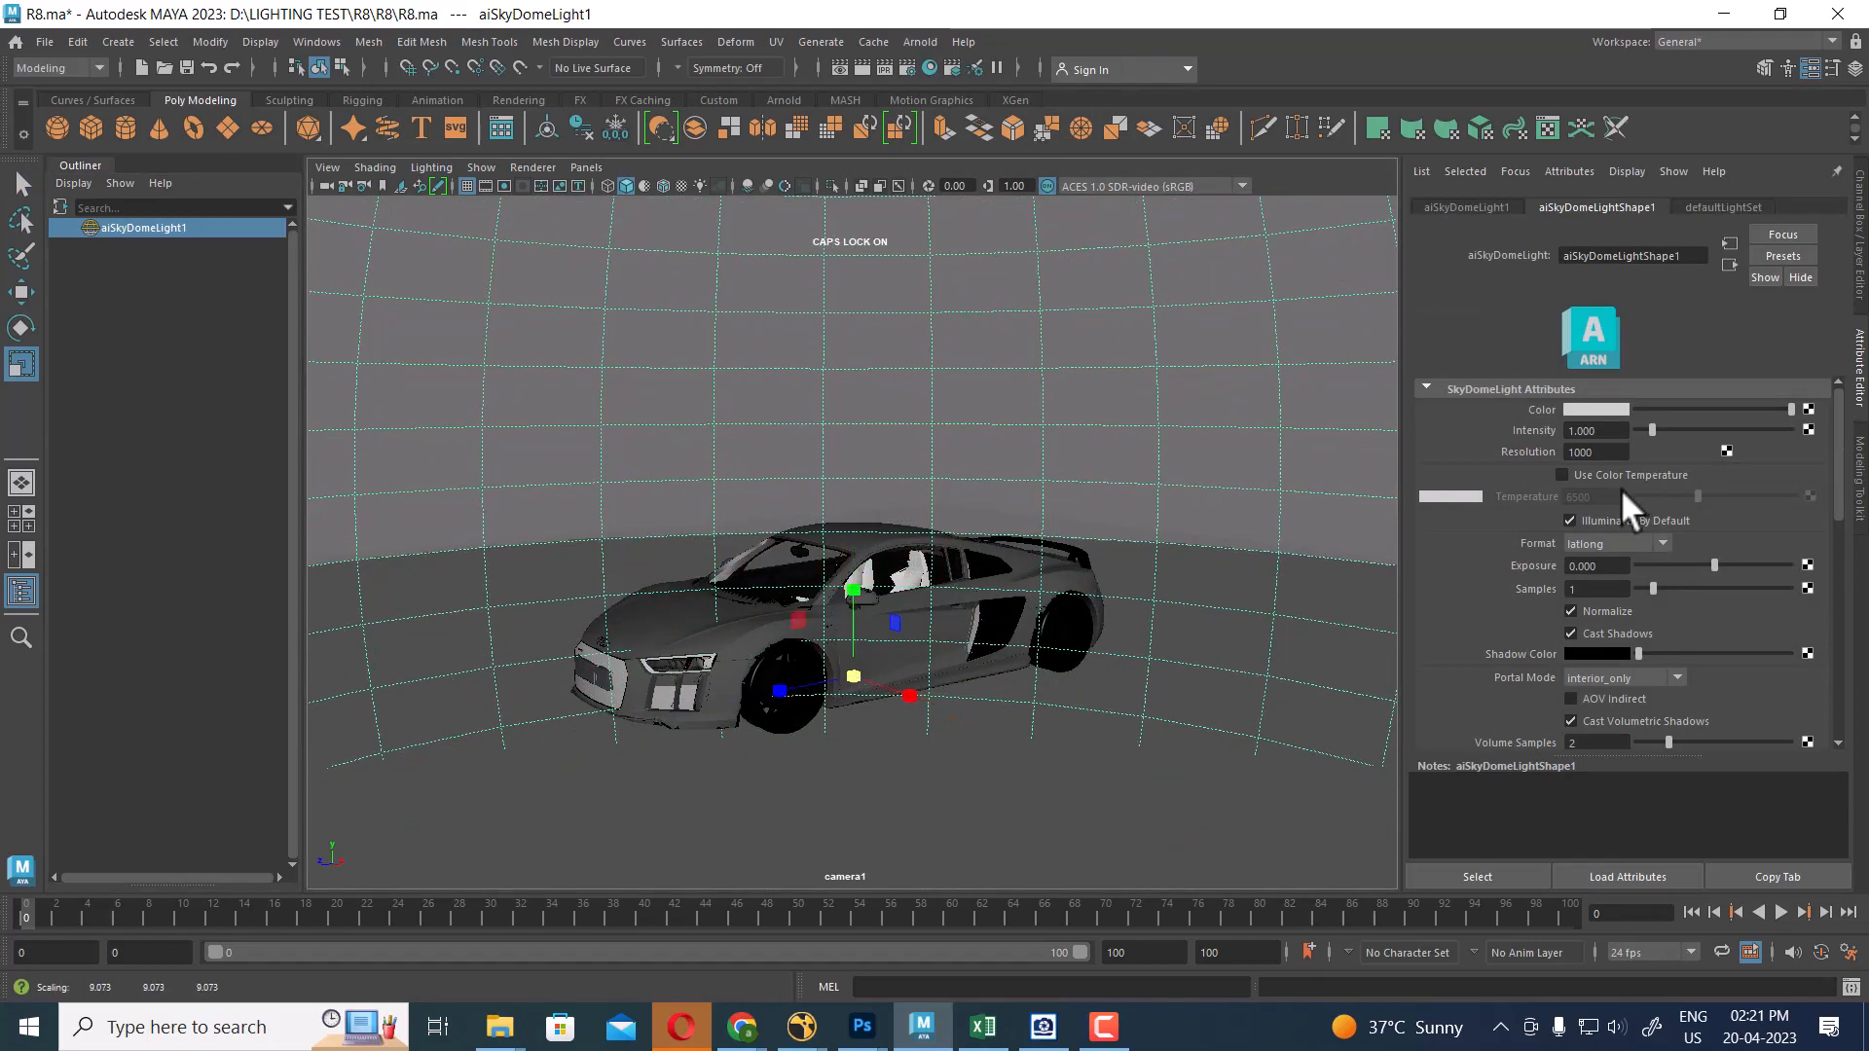
Reframe camera1 closer on the car and display its resolution gate
{"action": "left_click_drag", "start_coordinate": [1090, 623], "coordinate": [1141, 681], "text": "alt"}
{"action": "scroll", "coordinate": [1013, 584], "scroll_direction": "up", "scroll_amount": 4}
{"action": "middle_click_drag", "start_coordinate": [1140, 682], "coordinate": [1214, 647], "text": "alt"}
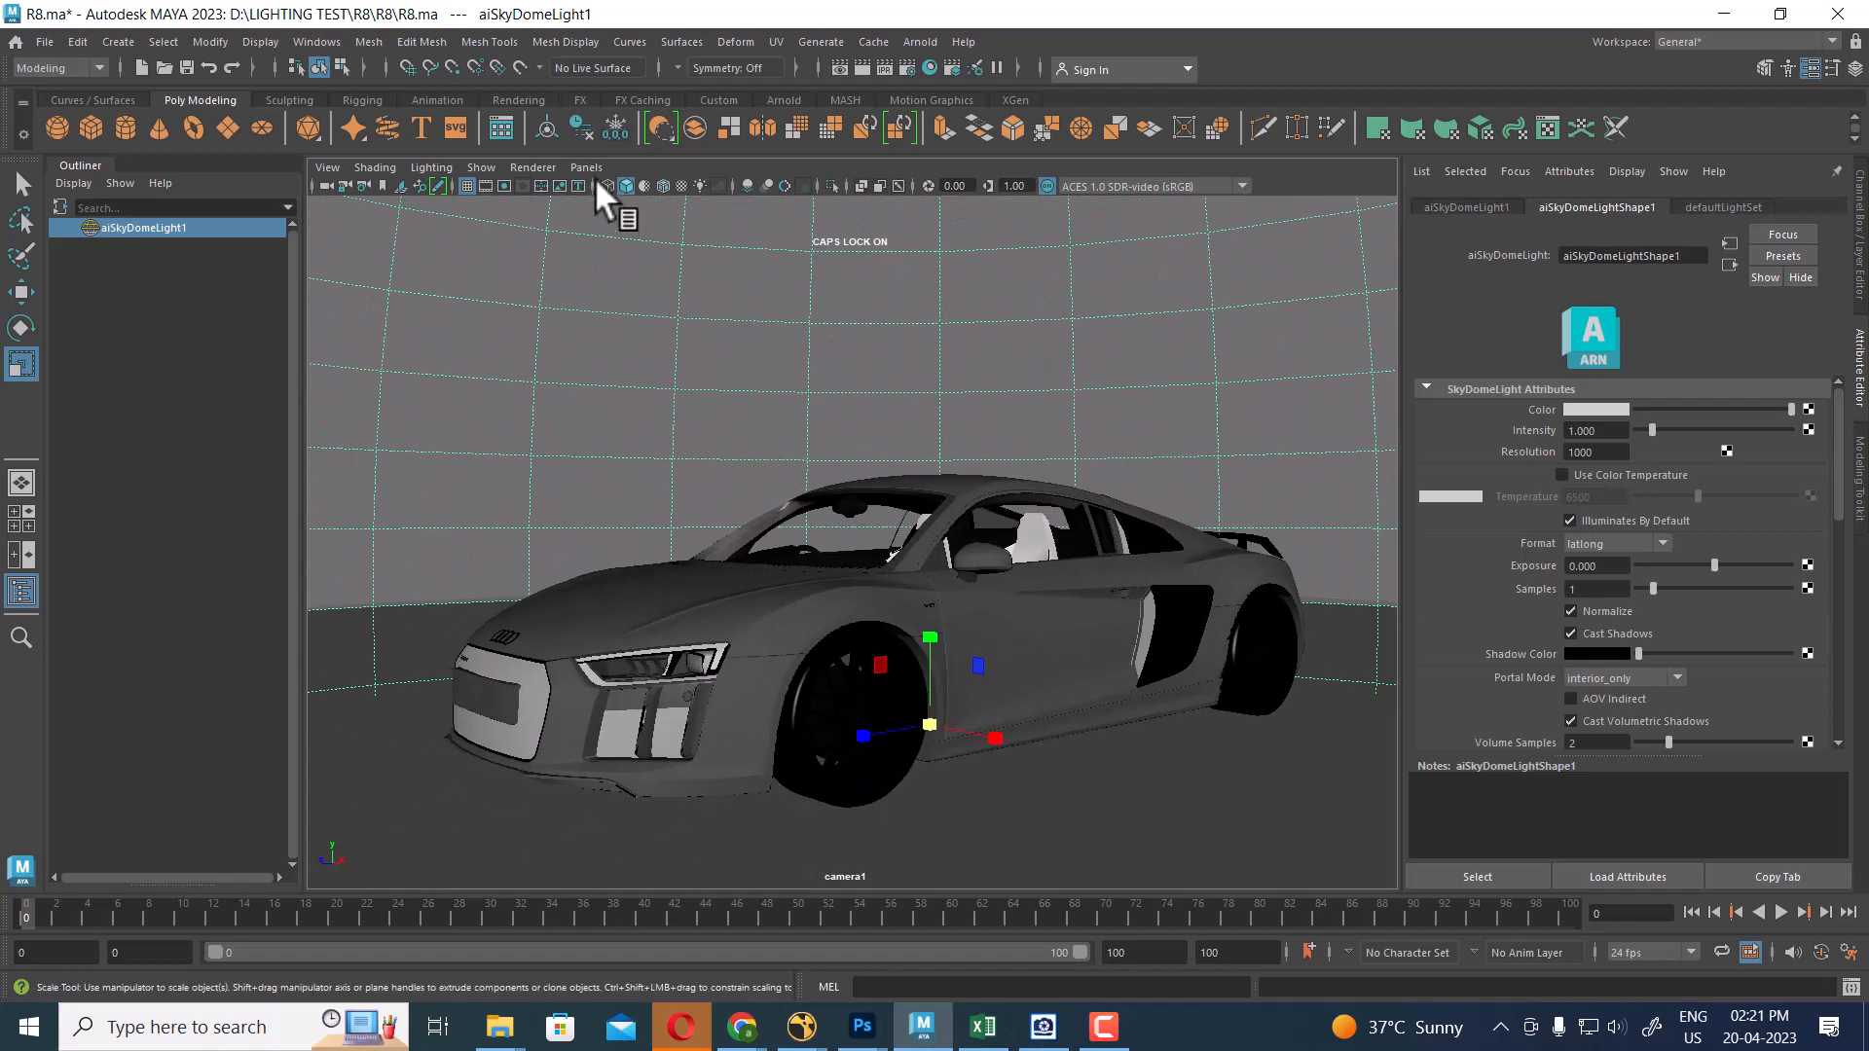
{"action": "left_click", "coordinate": [502, 186]}
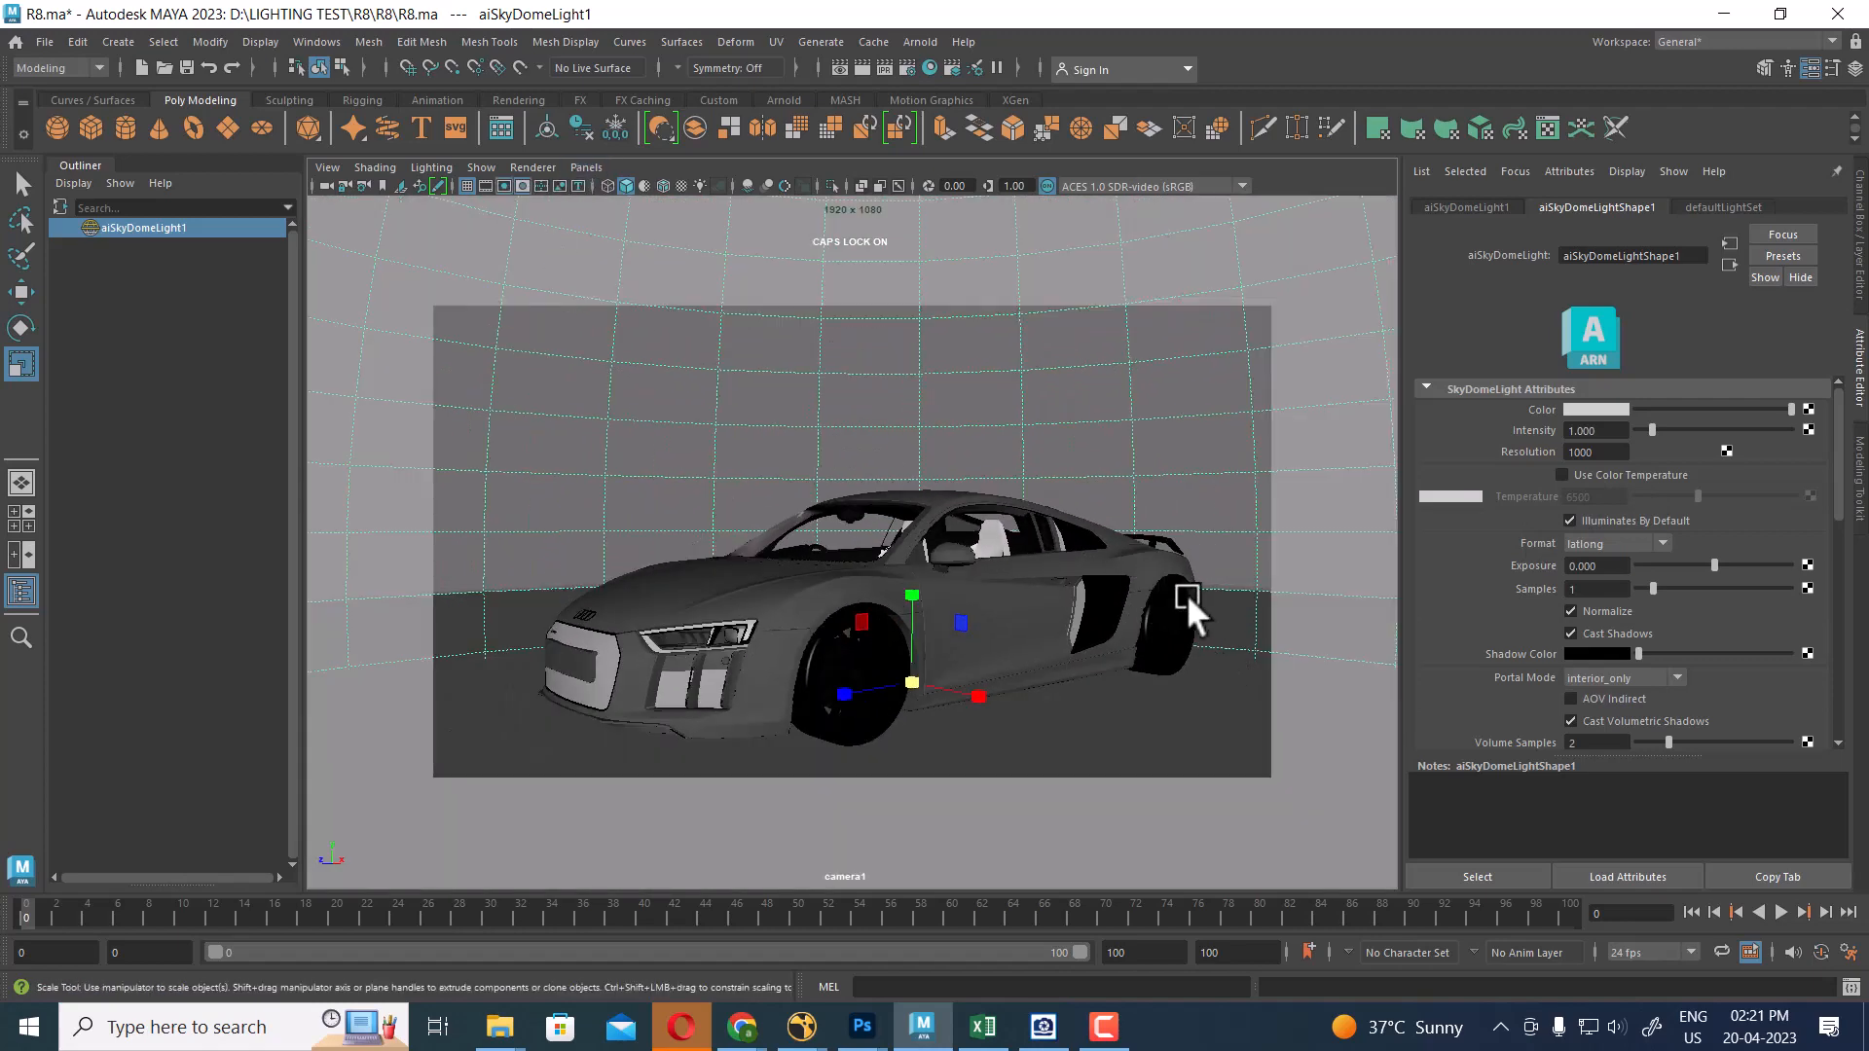
{"action": "left_click", "coordinate": [862, 66]}
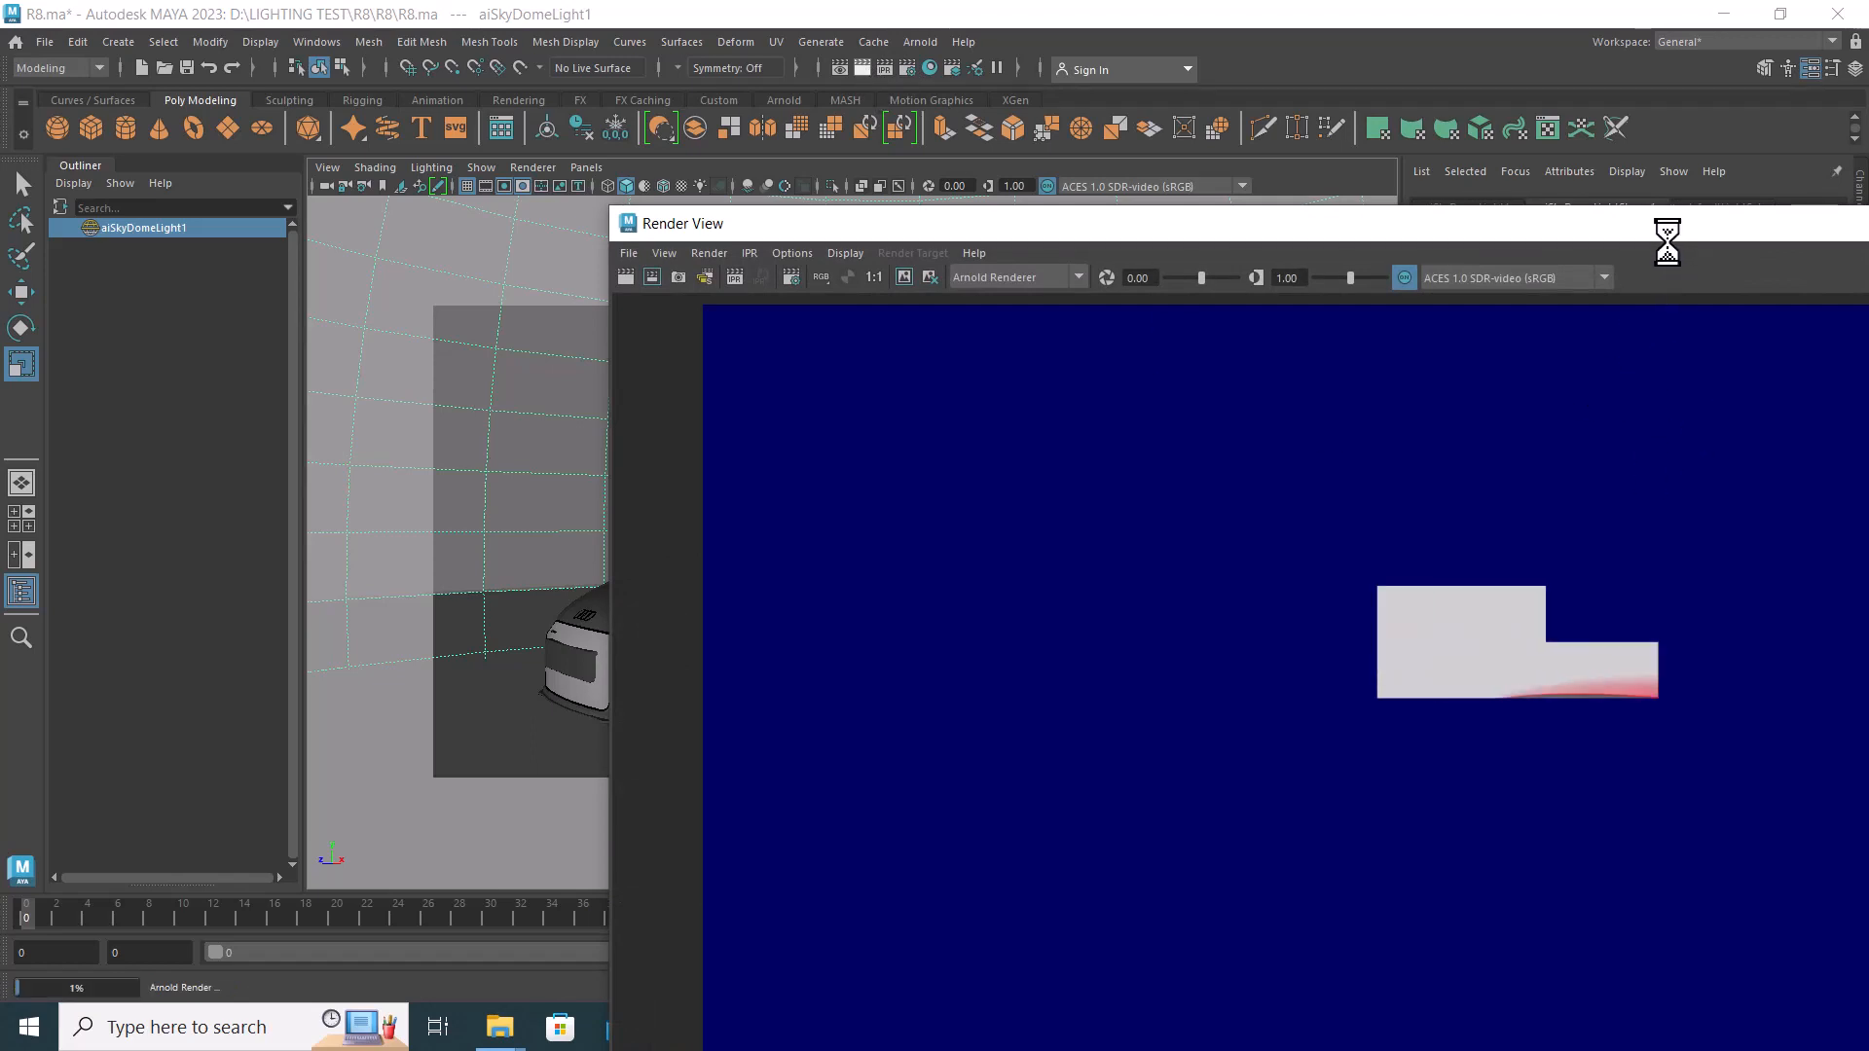
{"action": "double_click", "coordinate": [1610, 234]}
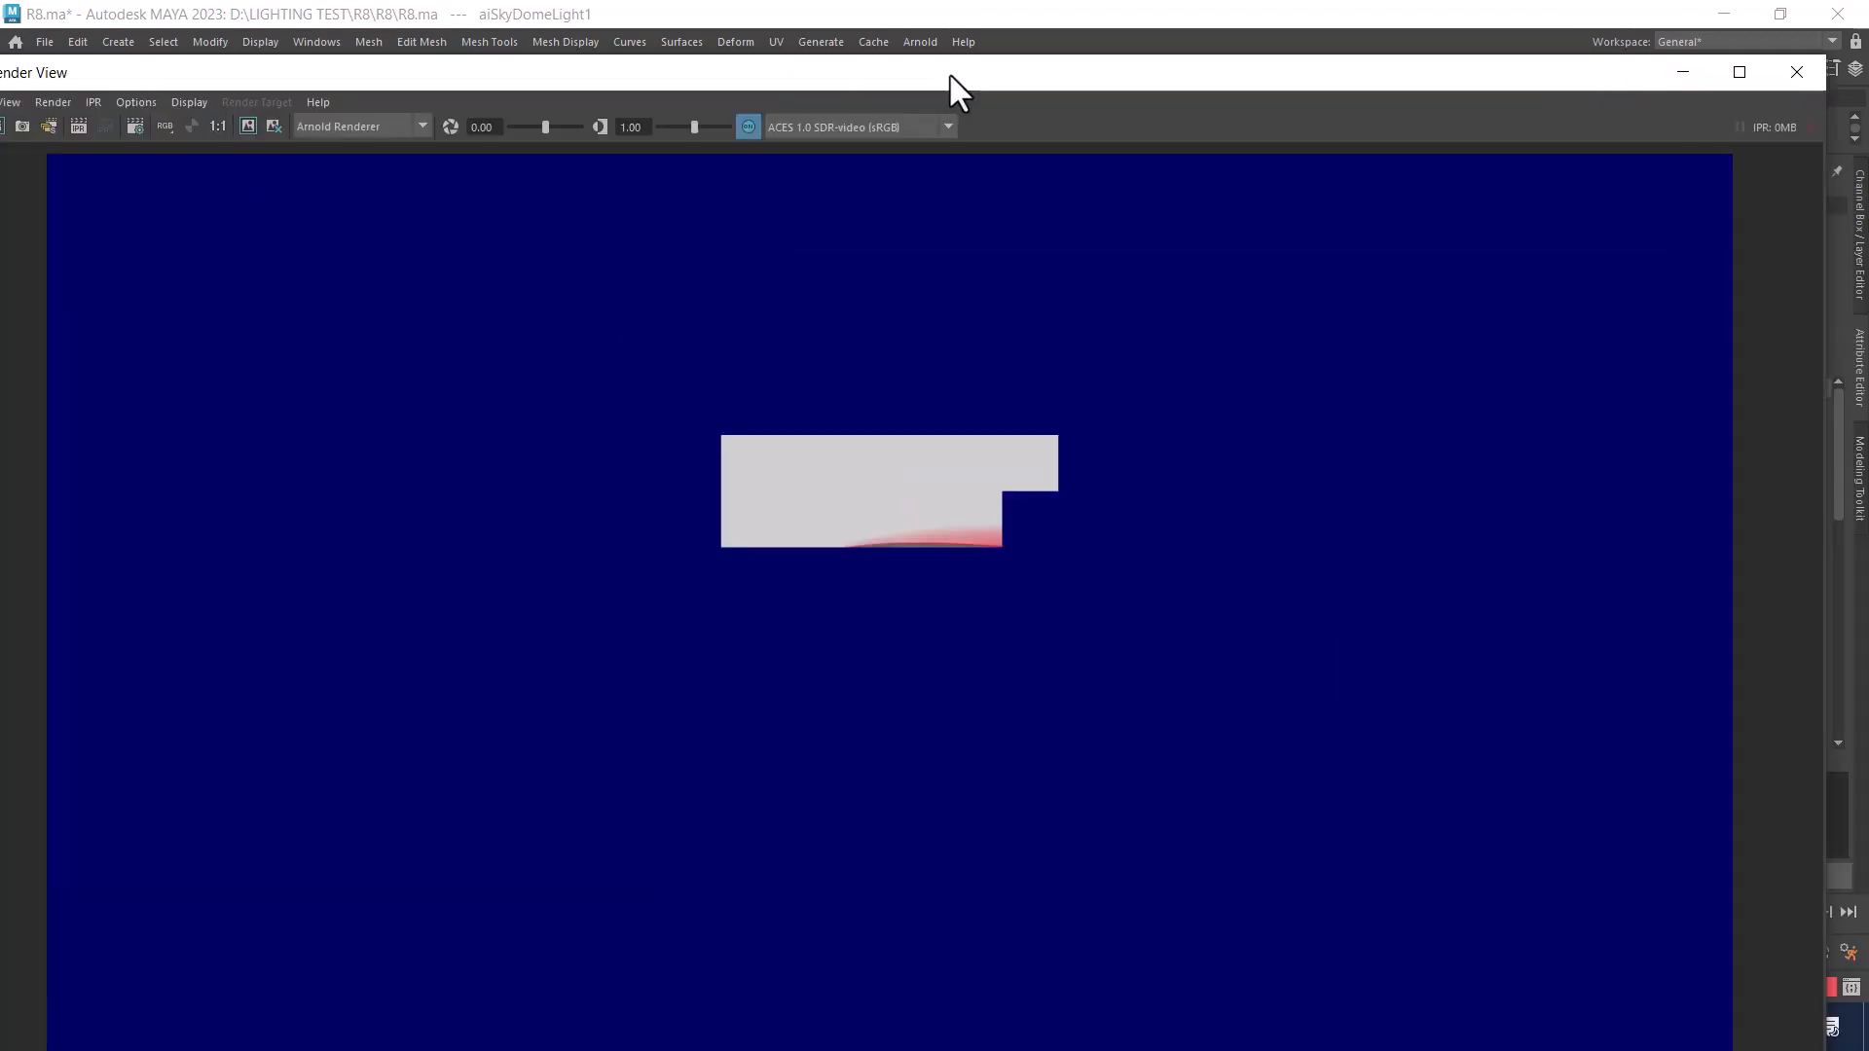
{"action": "left_click", "coordinate": [1799, 71]}
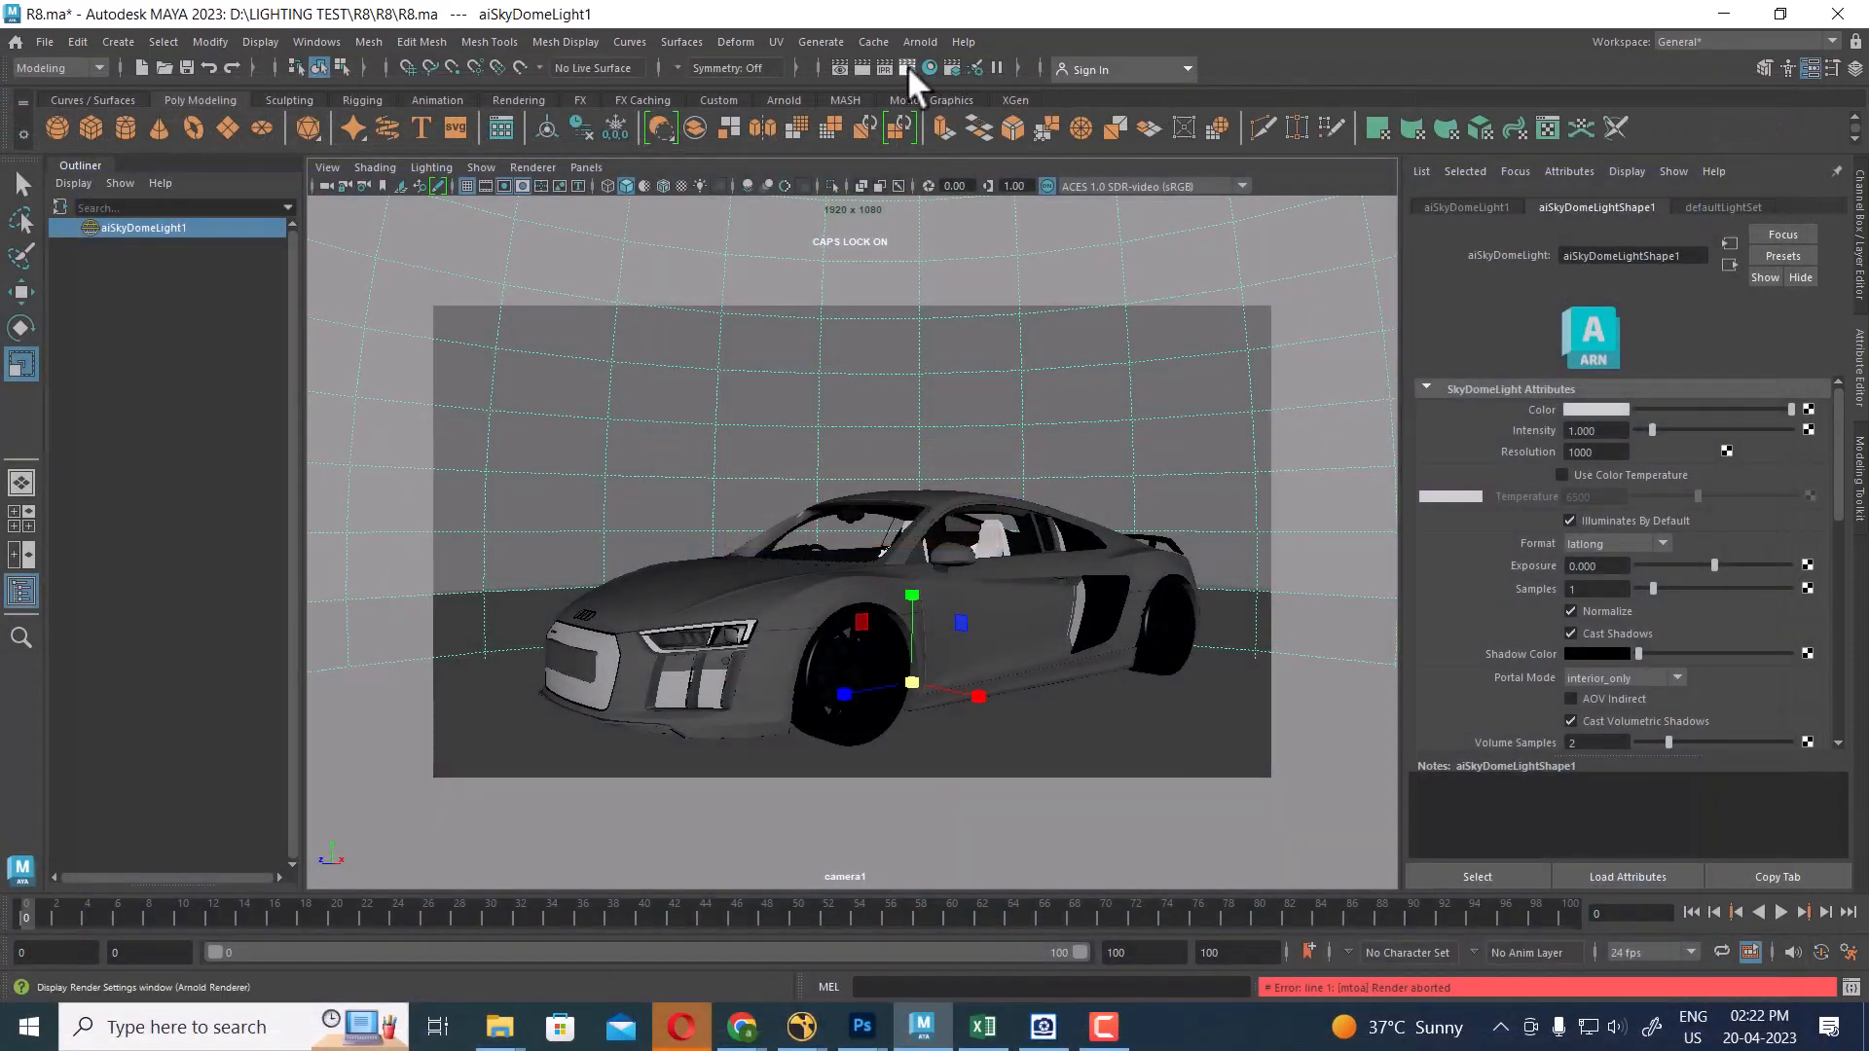
Set the render image size preset to 640x480 in the render settings and close them
{"action": "left_click", "coordinate": [908, 67]}
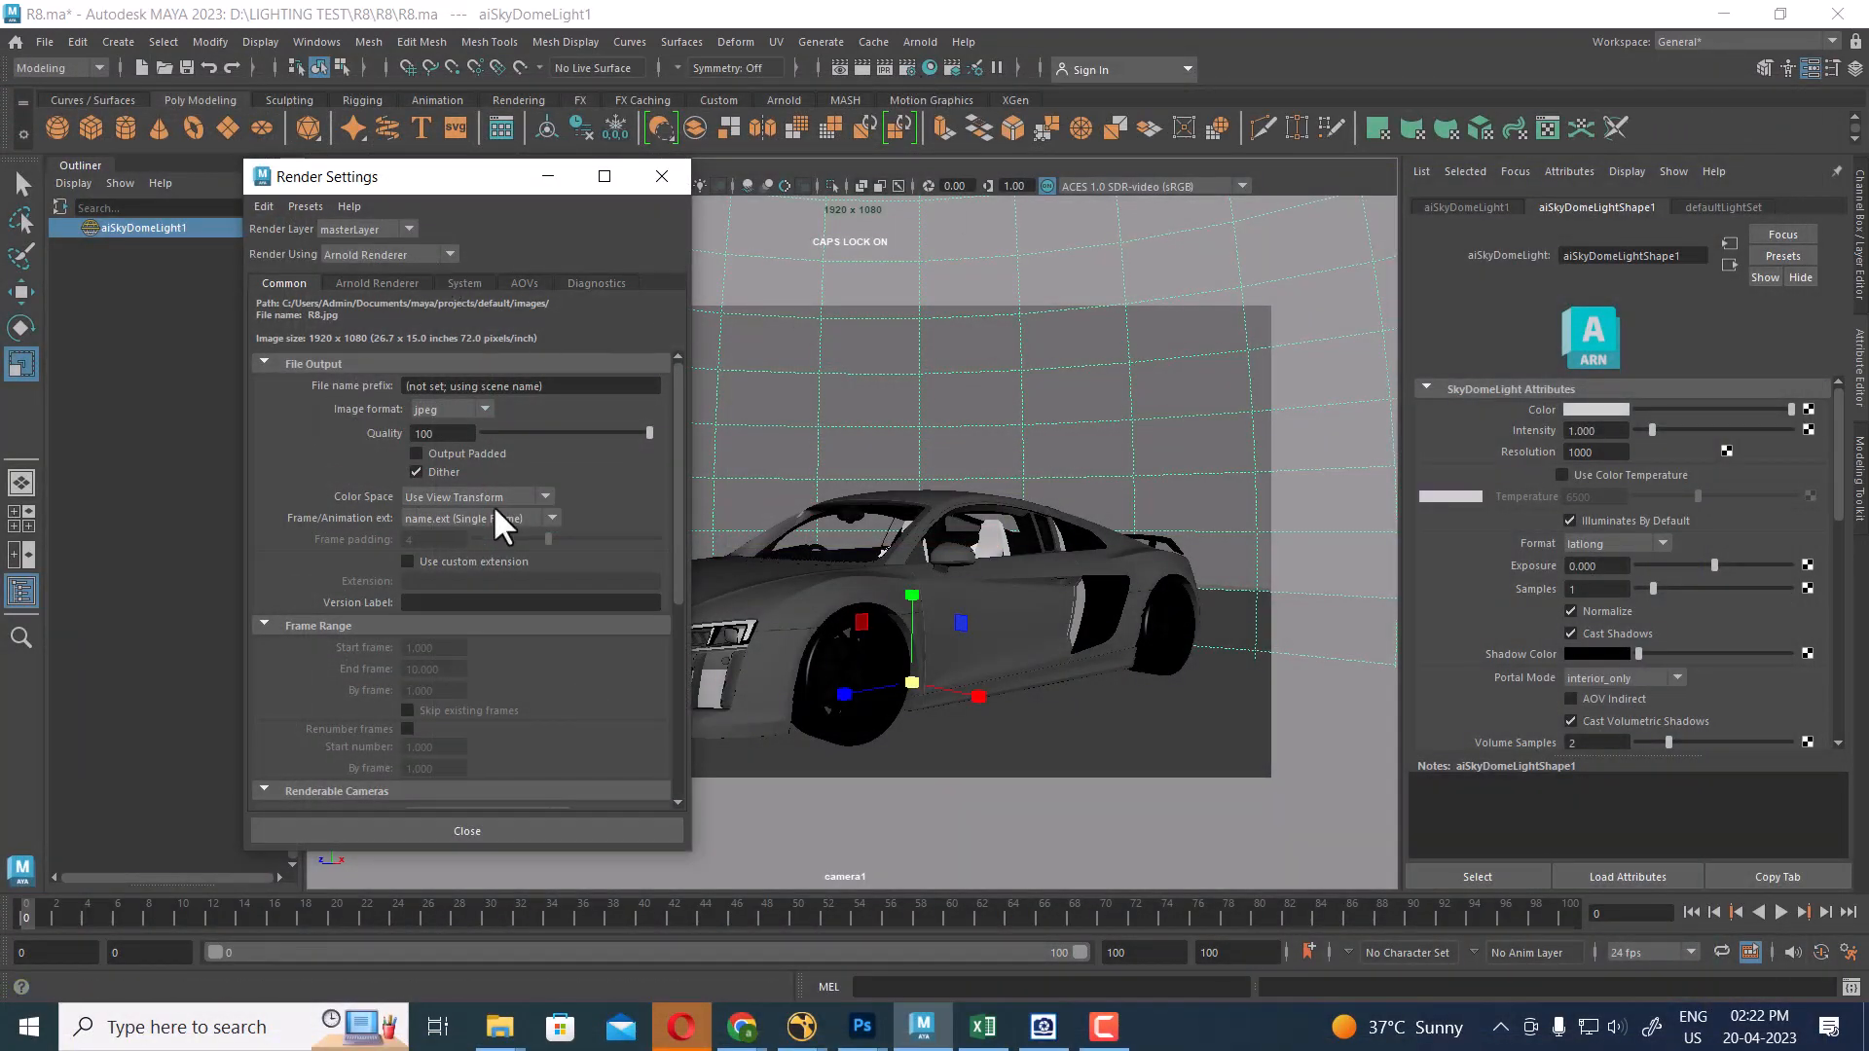
{"action": "scroll", "coordinate": [574, 623], "scroll_direction": "down", "scroll_amount": 3}
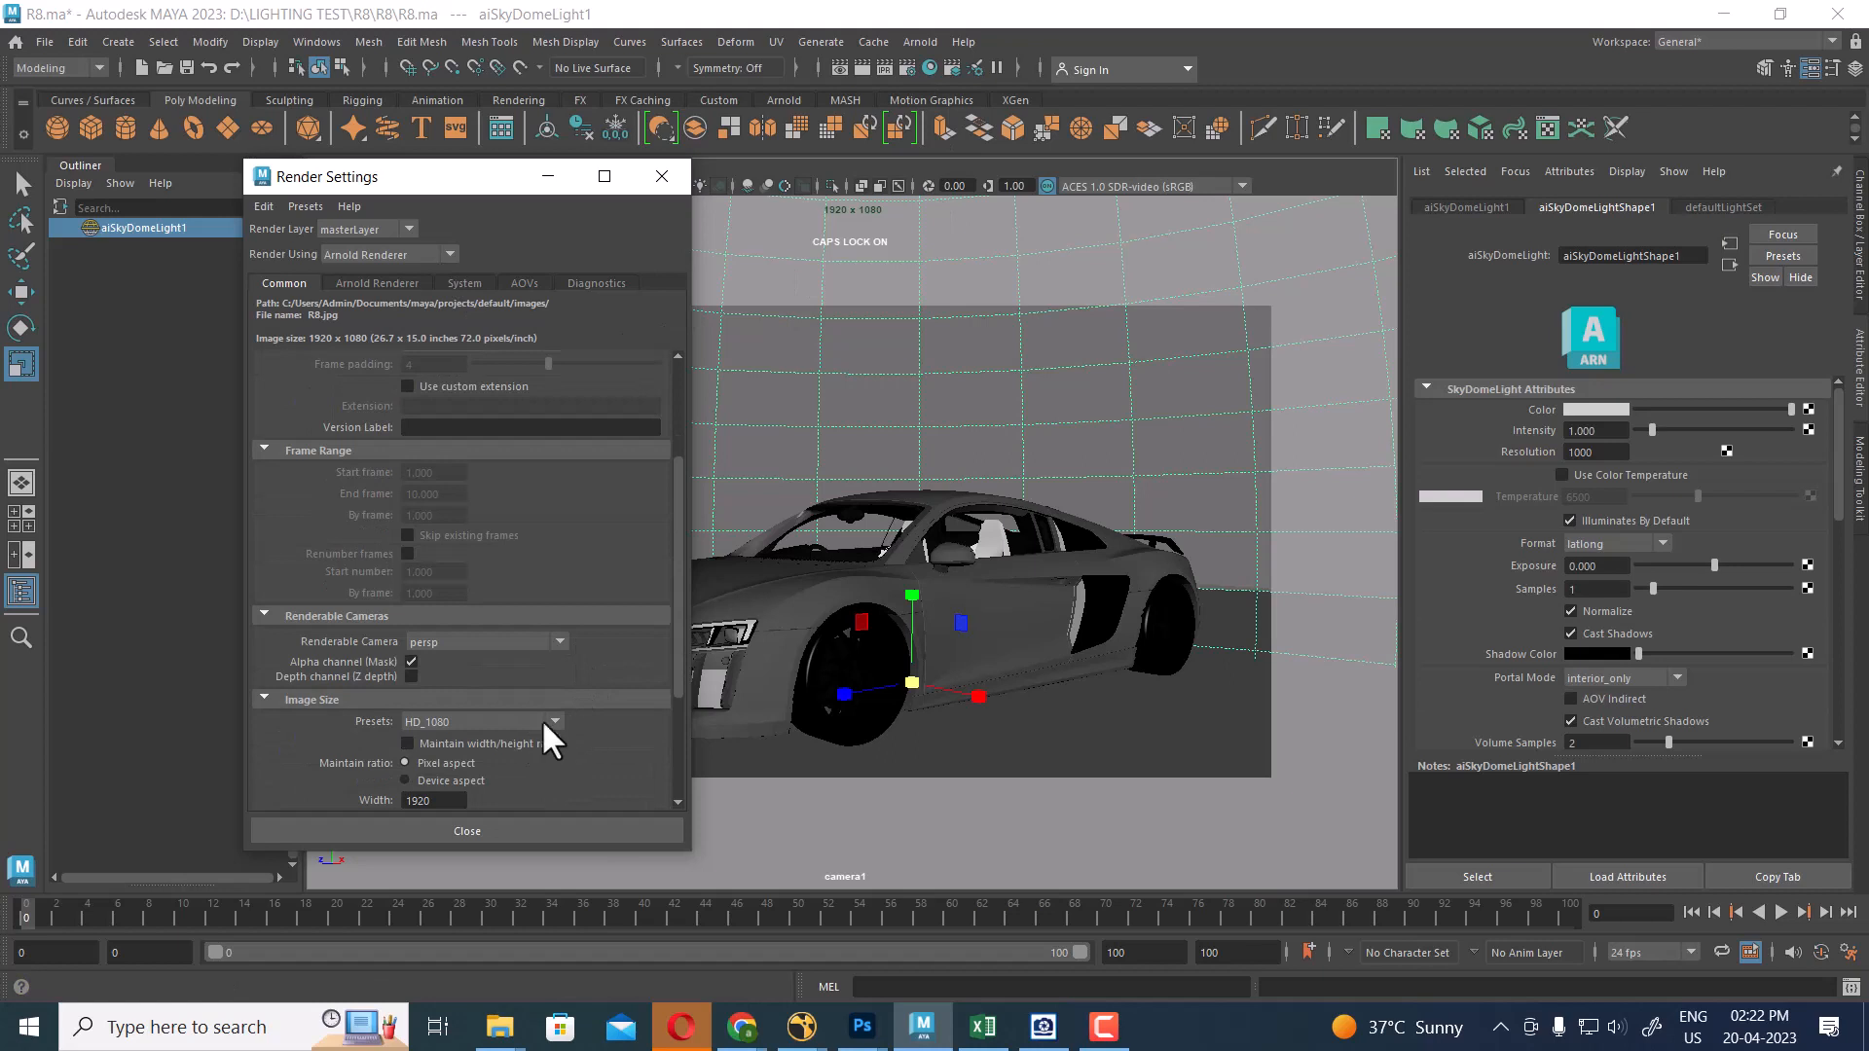
{"action": "scroll", "coordinate": [543, 723], "scroll_direction": "down", "scroll_amount": 2}
{"action": "left_click", "coordinate": [510, 606]}
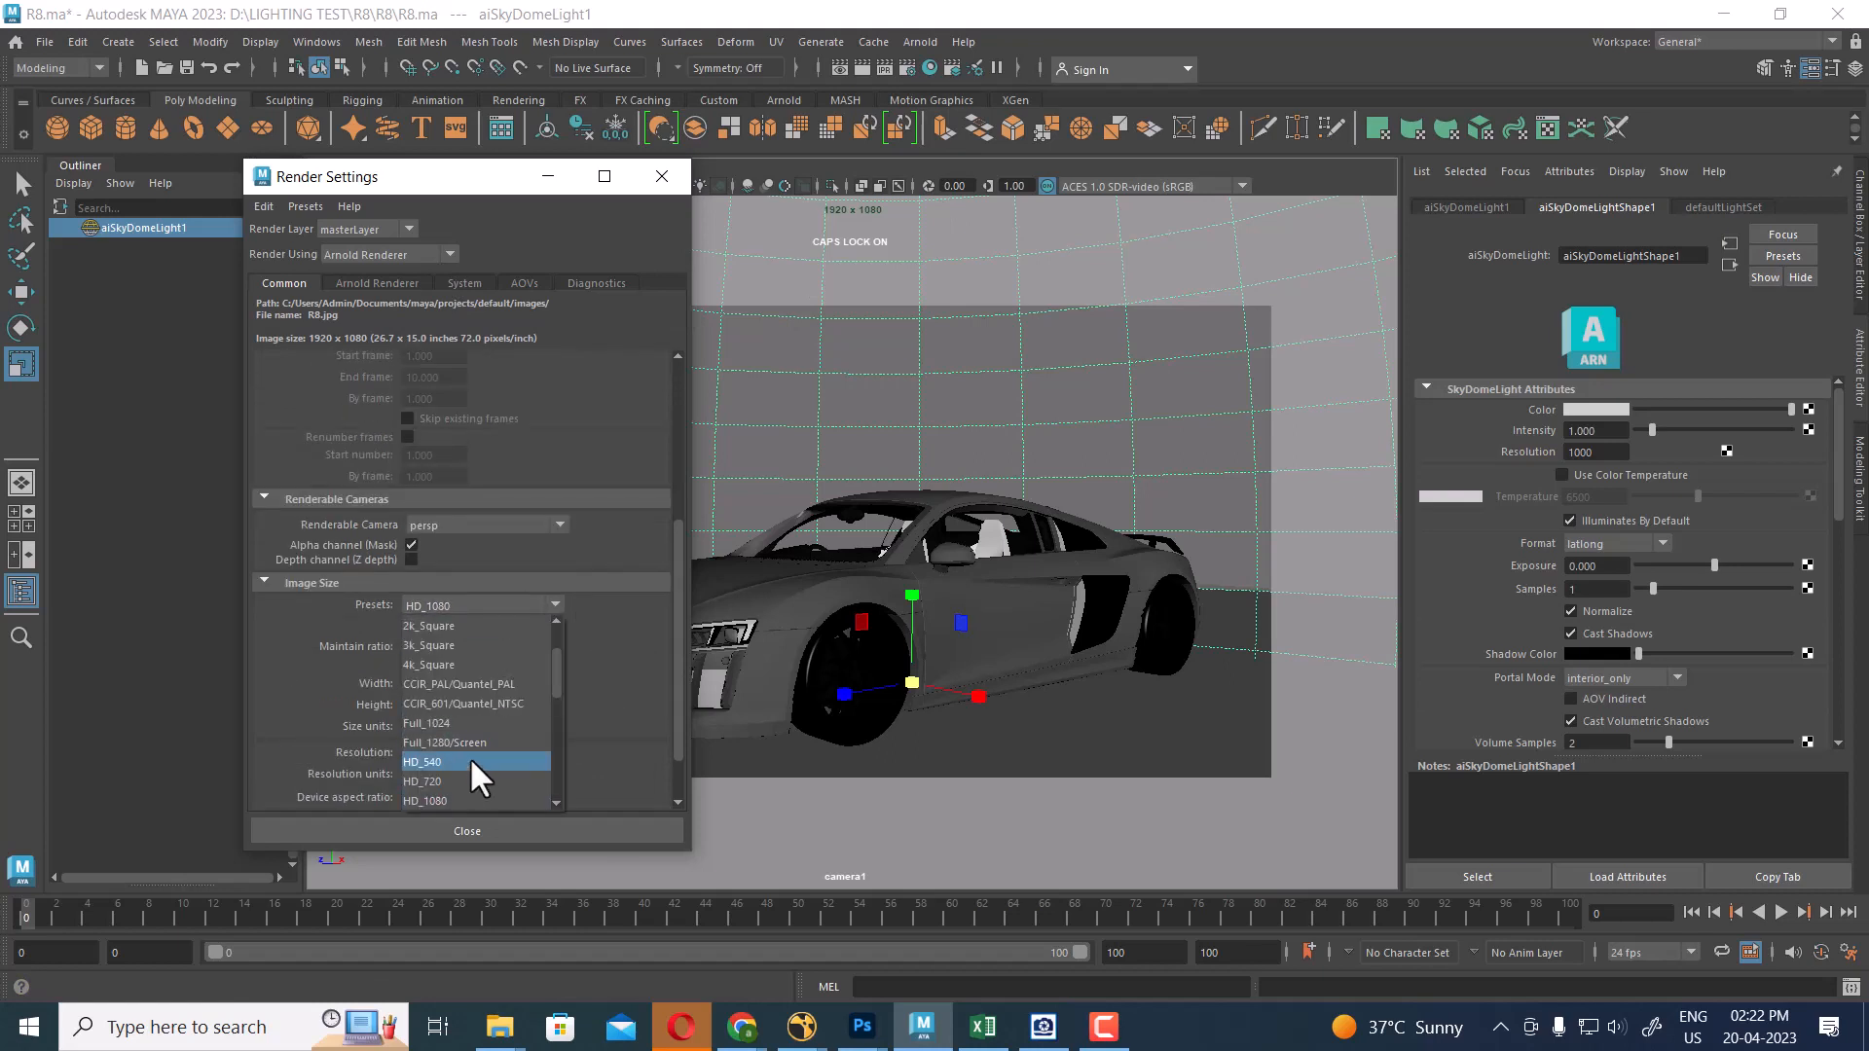
{"action": "scroll", "coordinate": [471, 732], "scroll_direction": "up", "scroll_amount": 2}
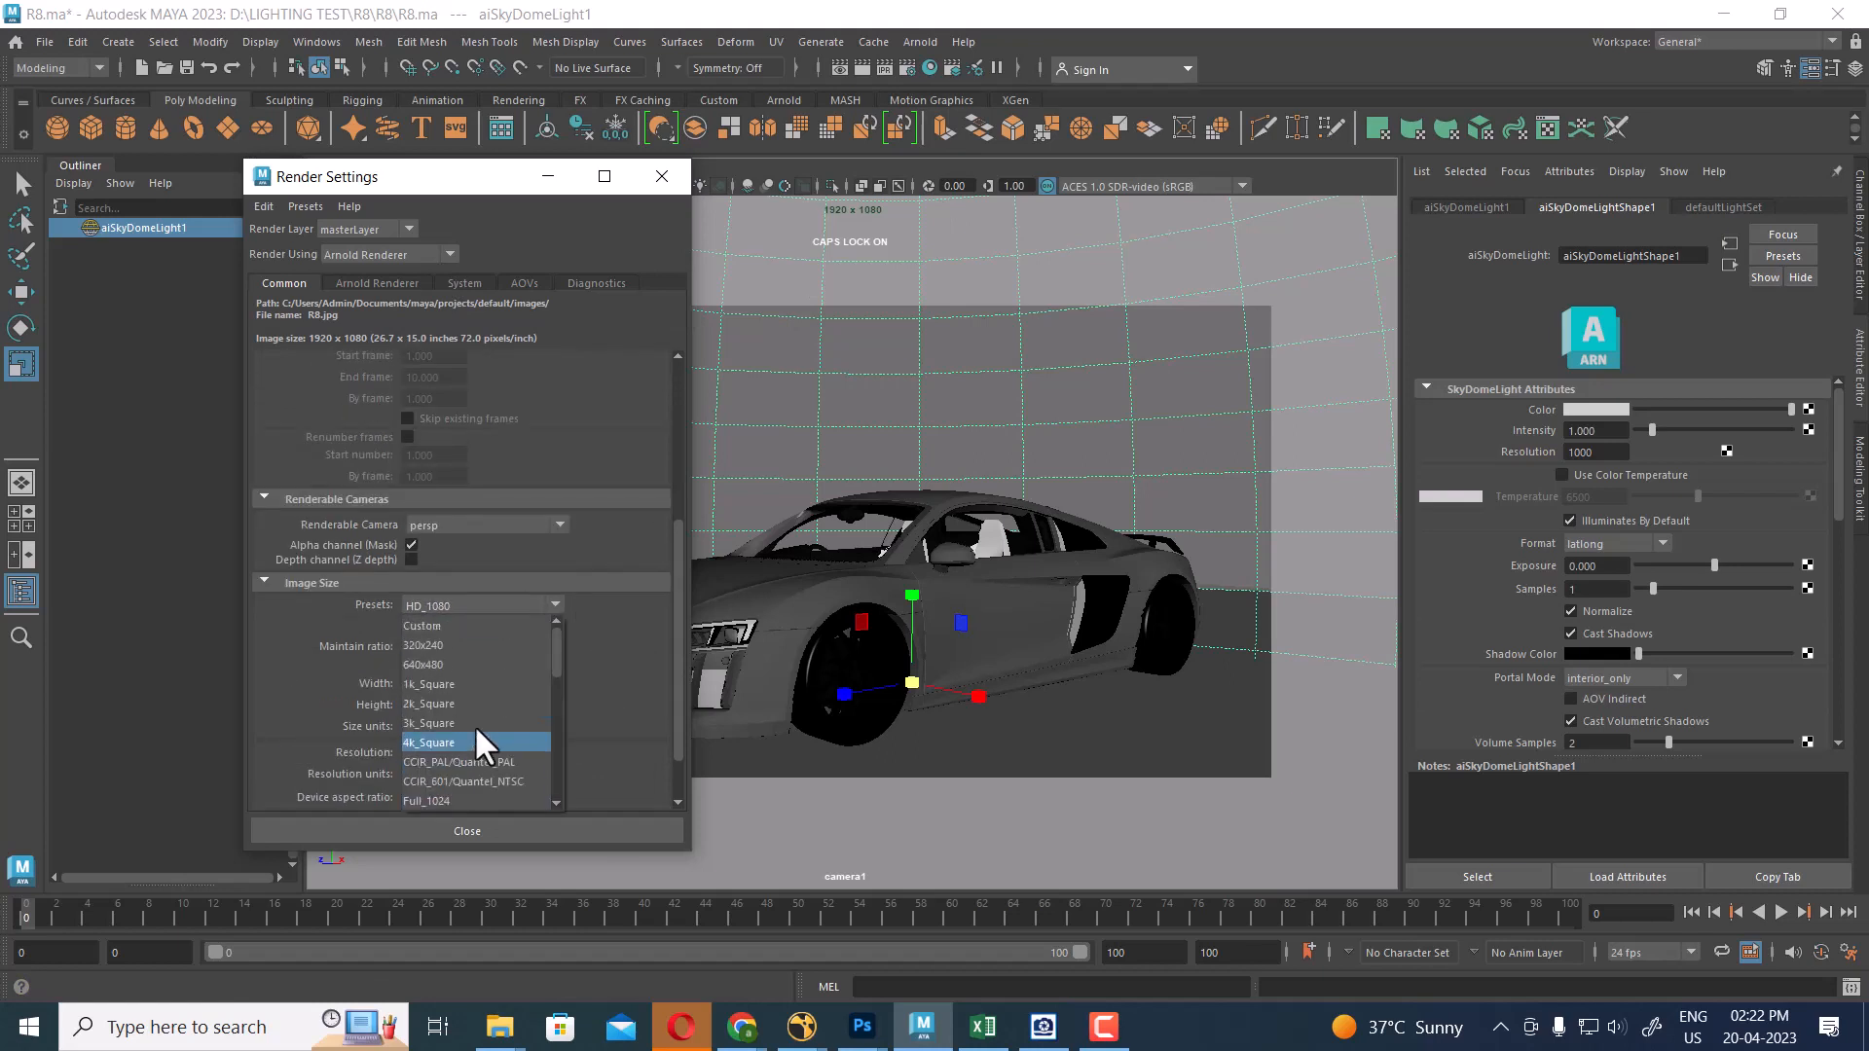
{"action": "left_click", "coordinate": [469, 666]}
{"action": "left_click_drag", "start_coordinate": [469, 183], "coordinate": [1230, 208]}
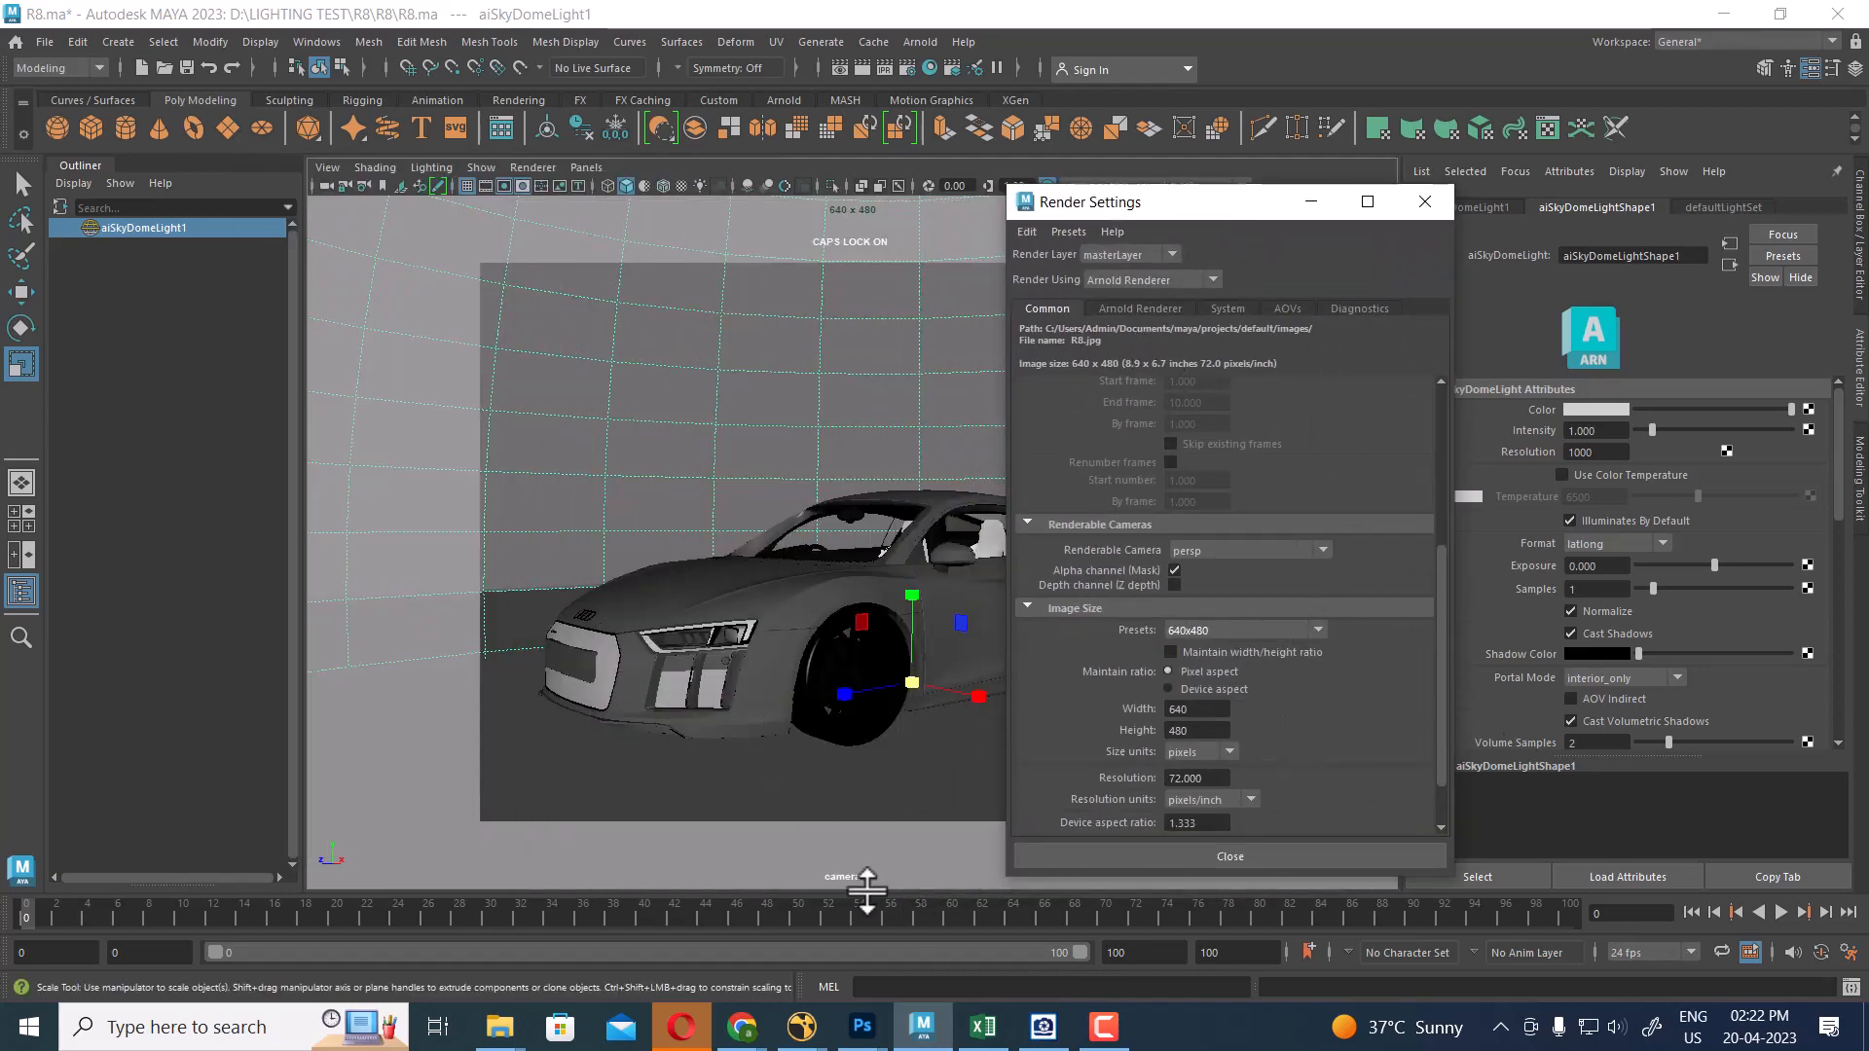
{"action": "left_click_drag", "start_coordinate": [1226, 212], "coordinate": [1485, 220]}
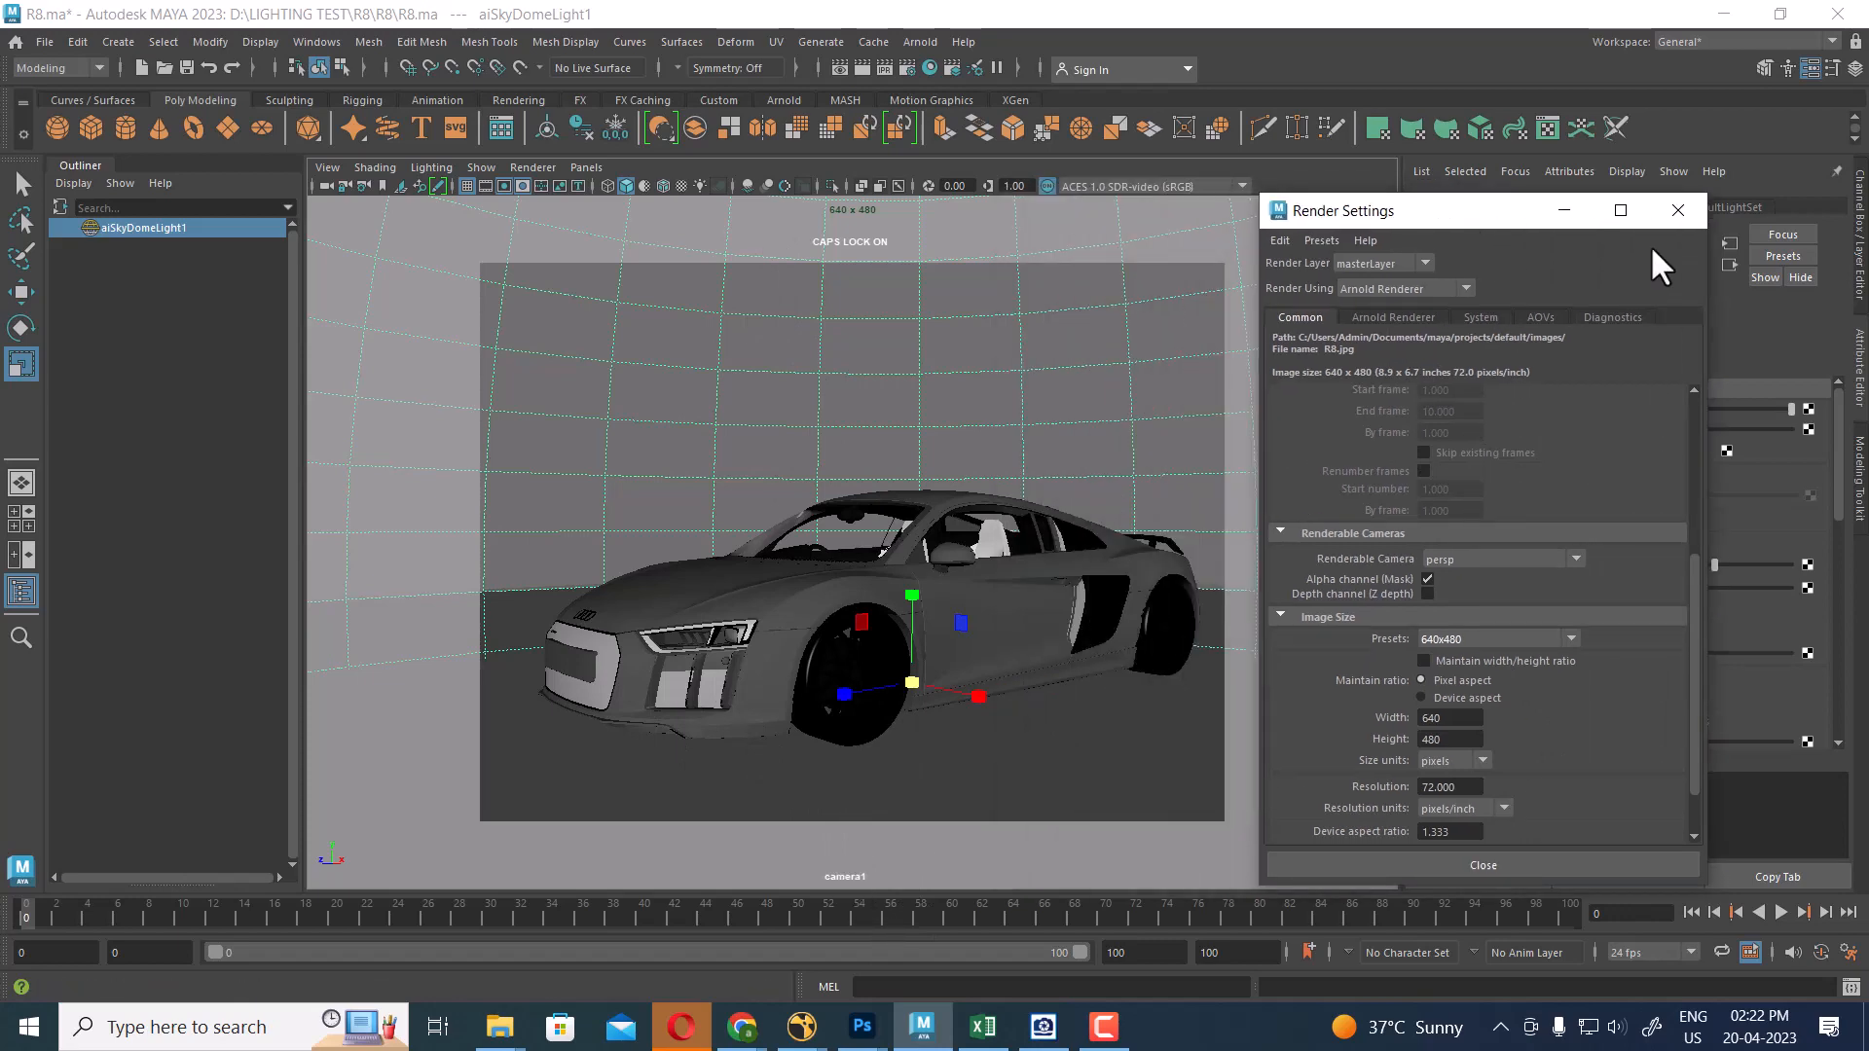
{"action": "left_click", "coordinate": [1682, 209]}
Create a new camera and look through it in the viewport
{"action": "left_click", "coordinate": [118, 42]}
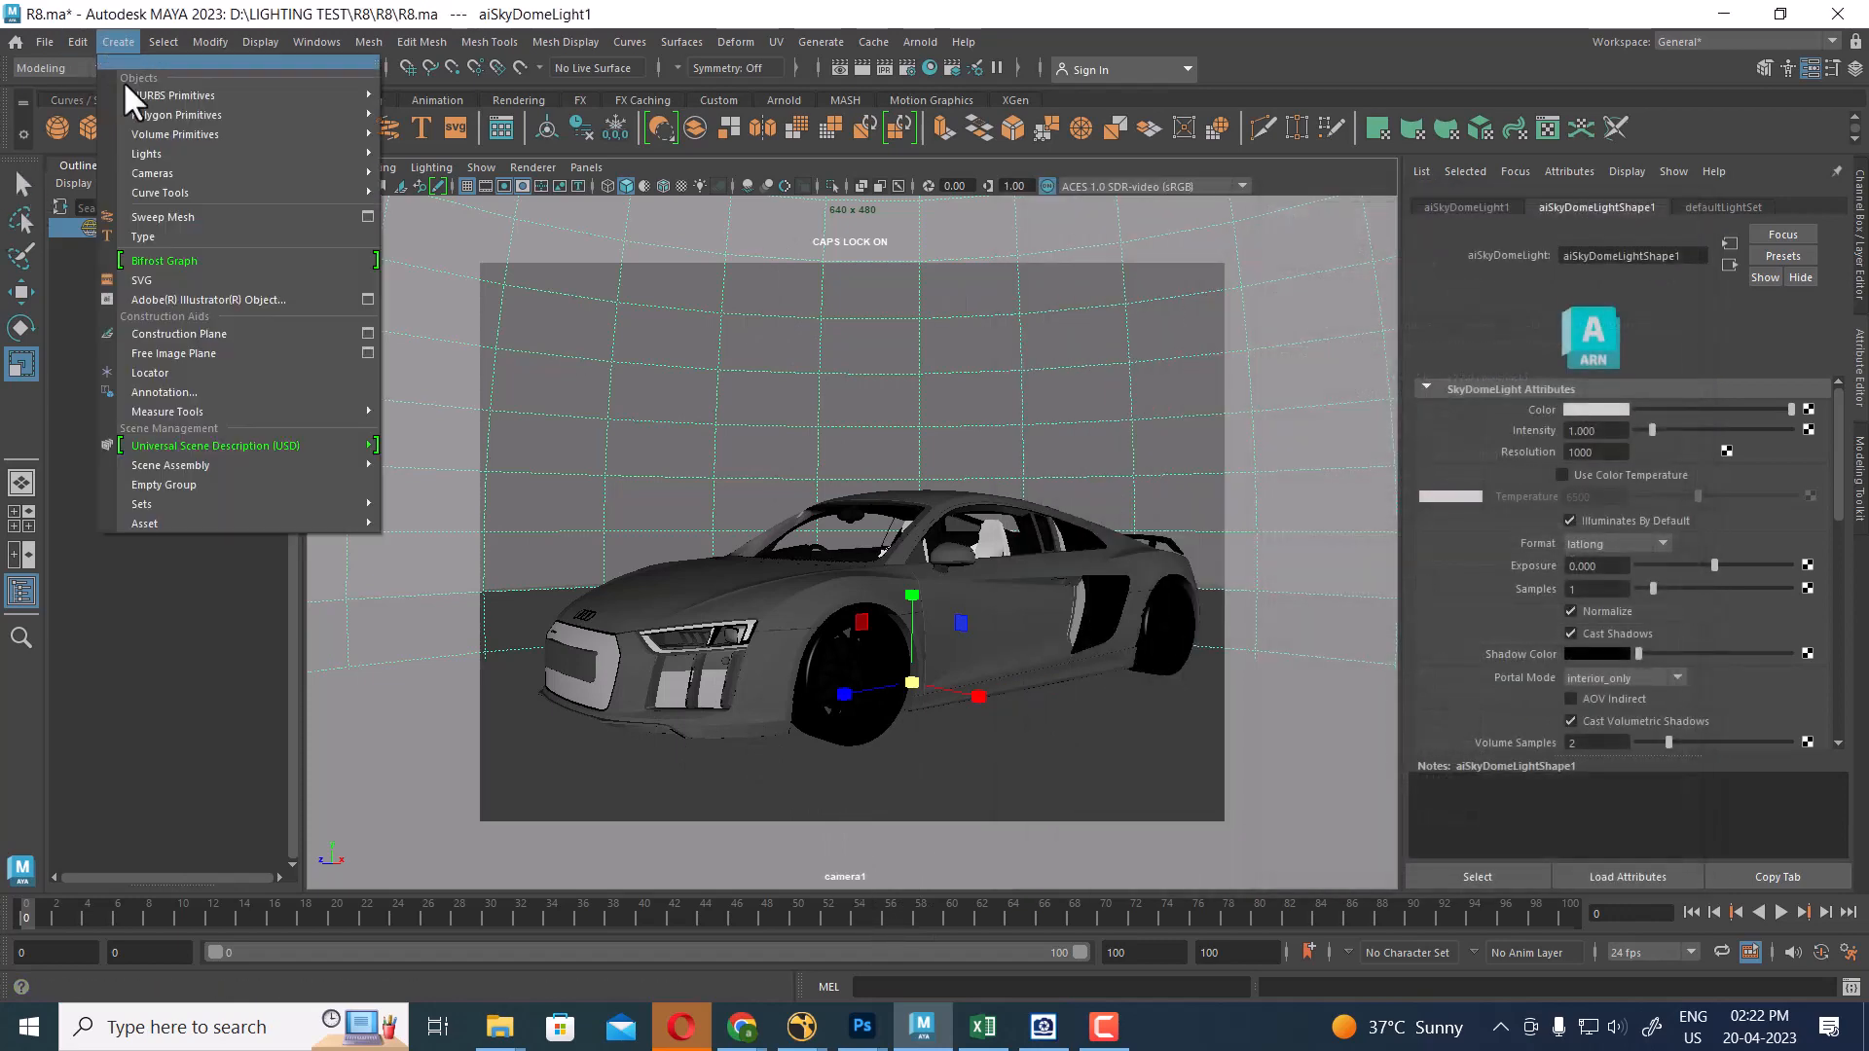
{"action": "mouse_move", "coordinate": [200, 172]}
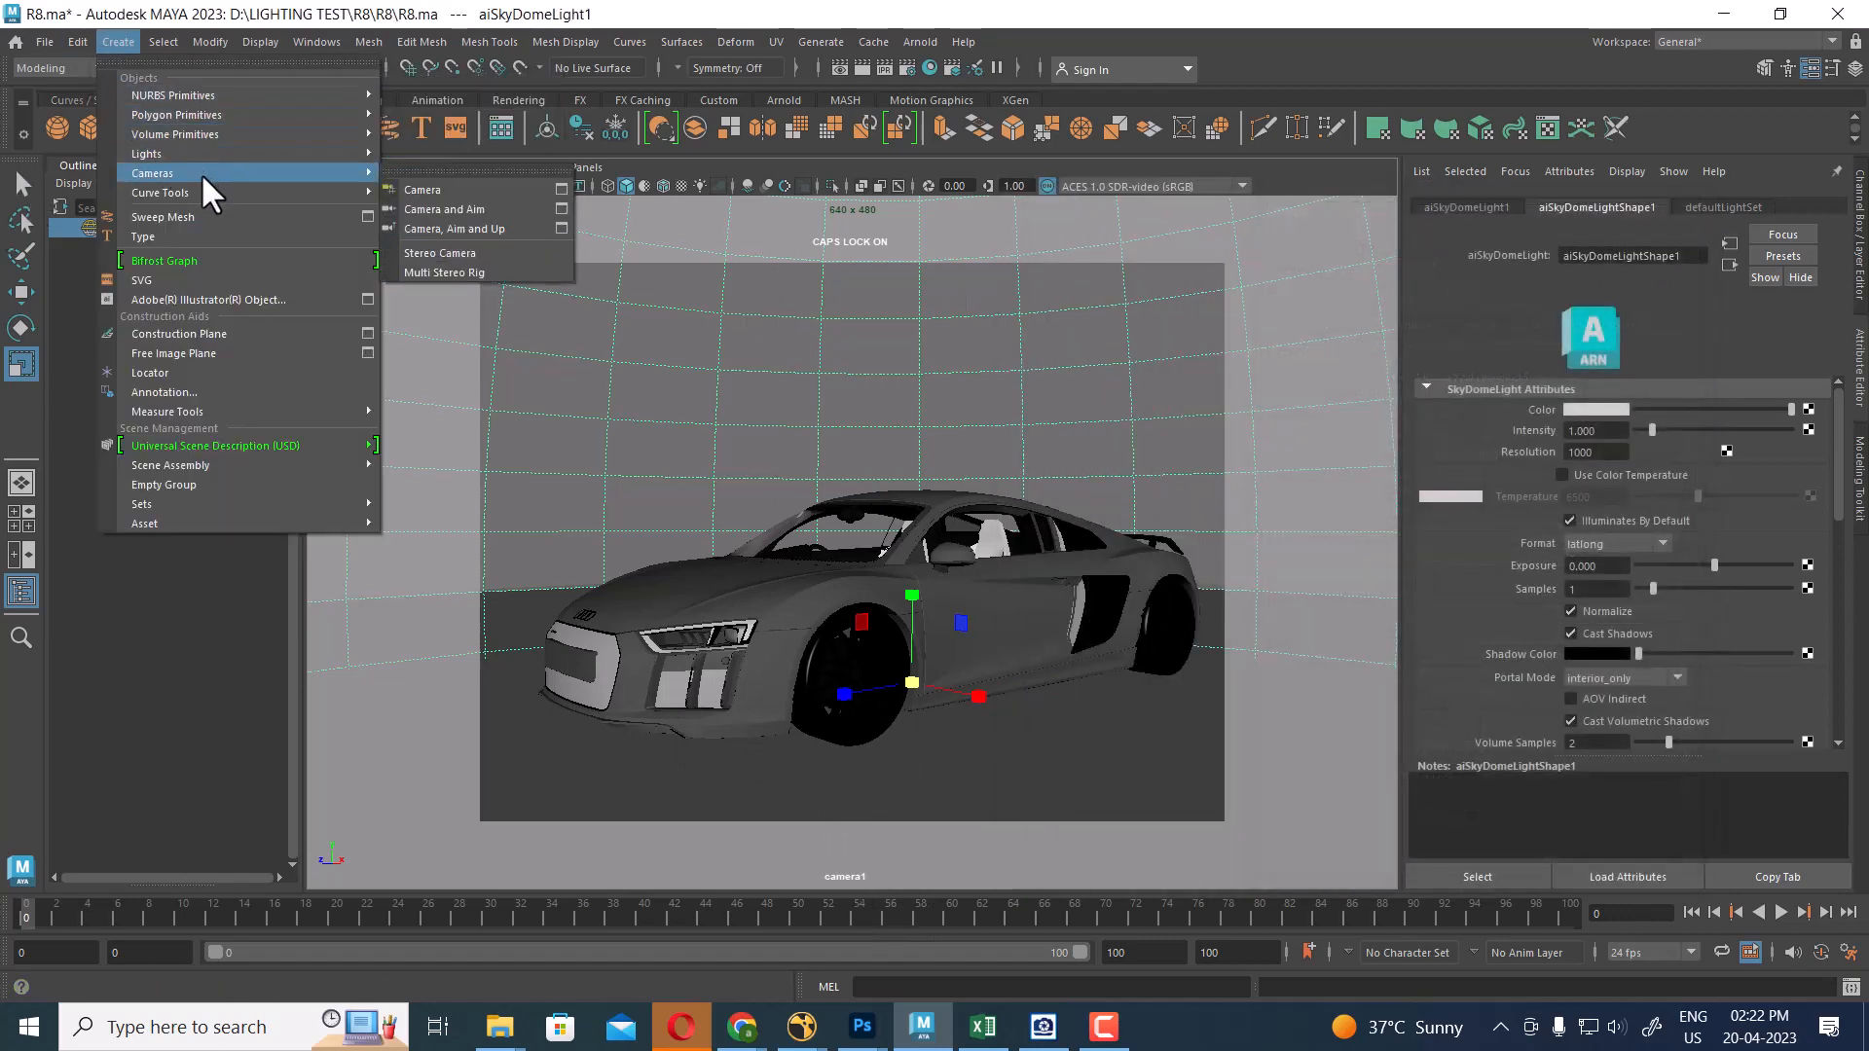
{"action": "left_click", "coordinate": [452, 194]}
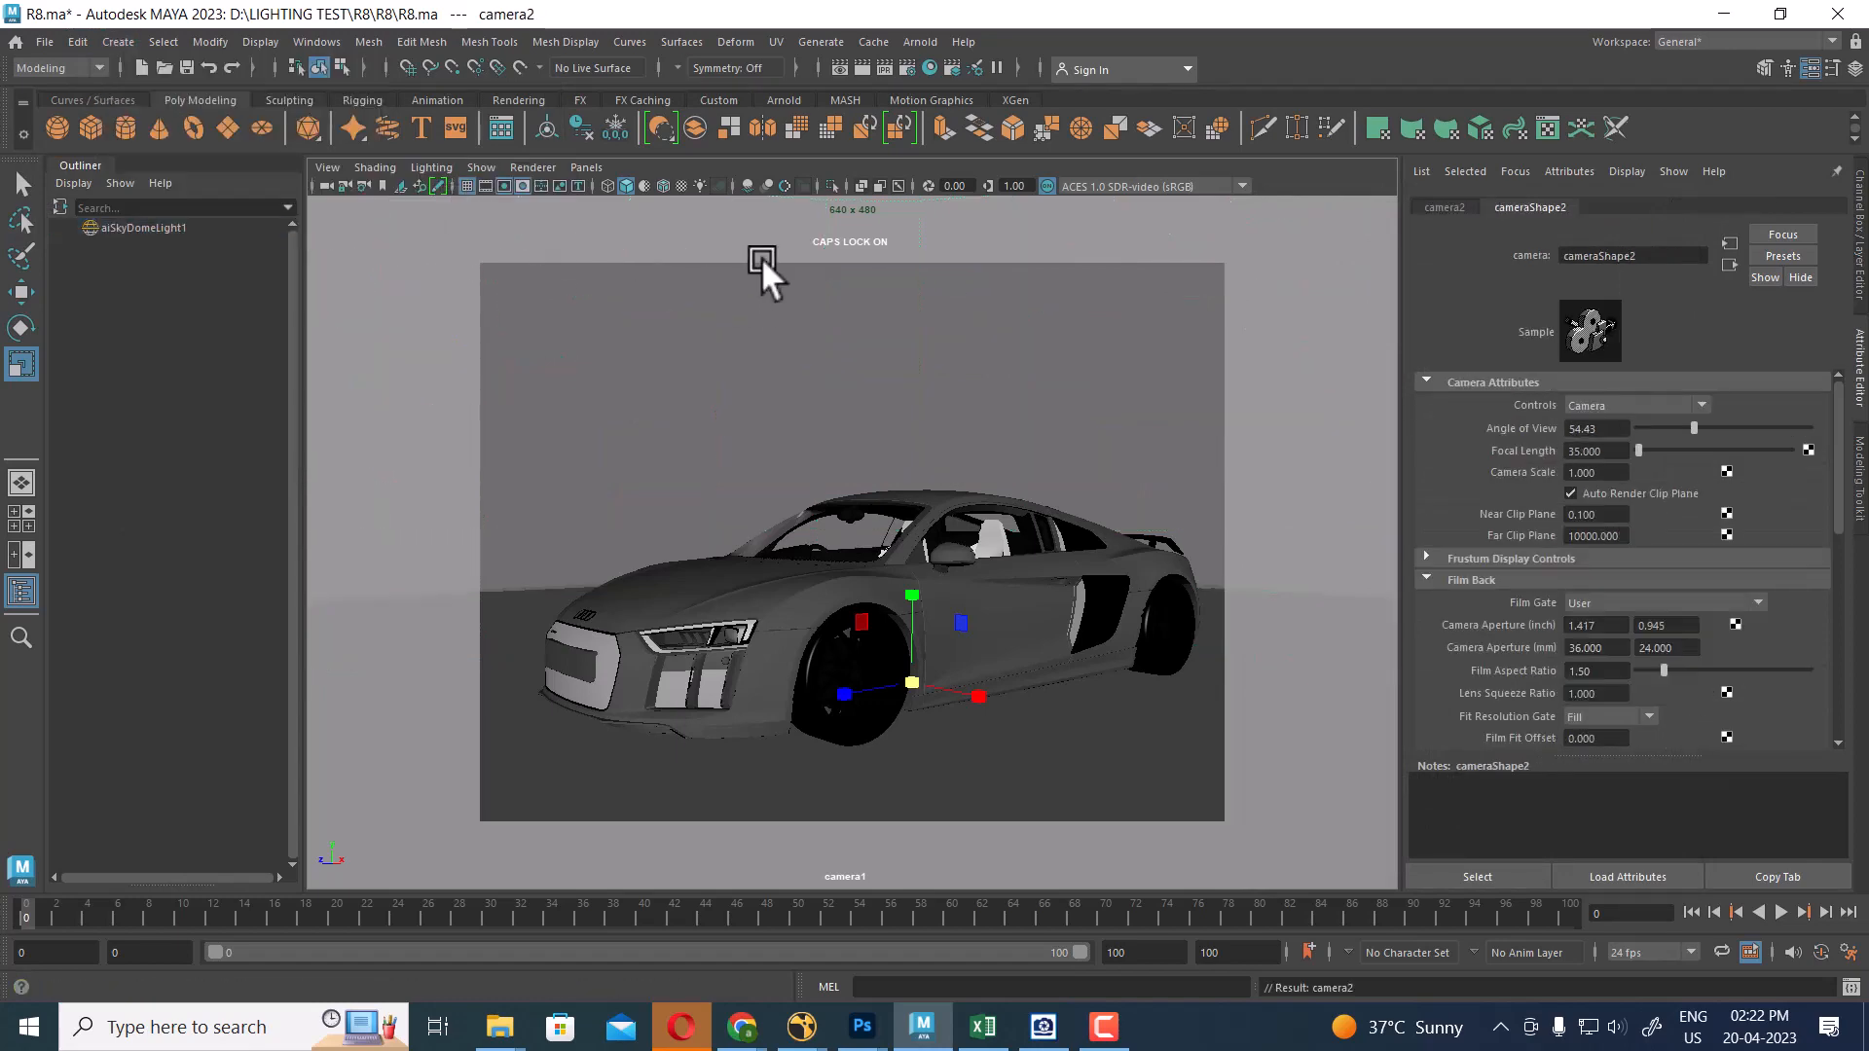
{"action": "left_click", "coordinate": [587, 166]}
{"action": "left_click", "coordinate": [650, 250]}
Position the new camera for a front three-quarter view of the whole car
{"action": "scroll", "coordinate": [726, 376], "scroll_direction": "down", "scroll_amount": 5}
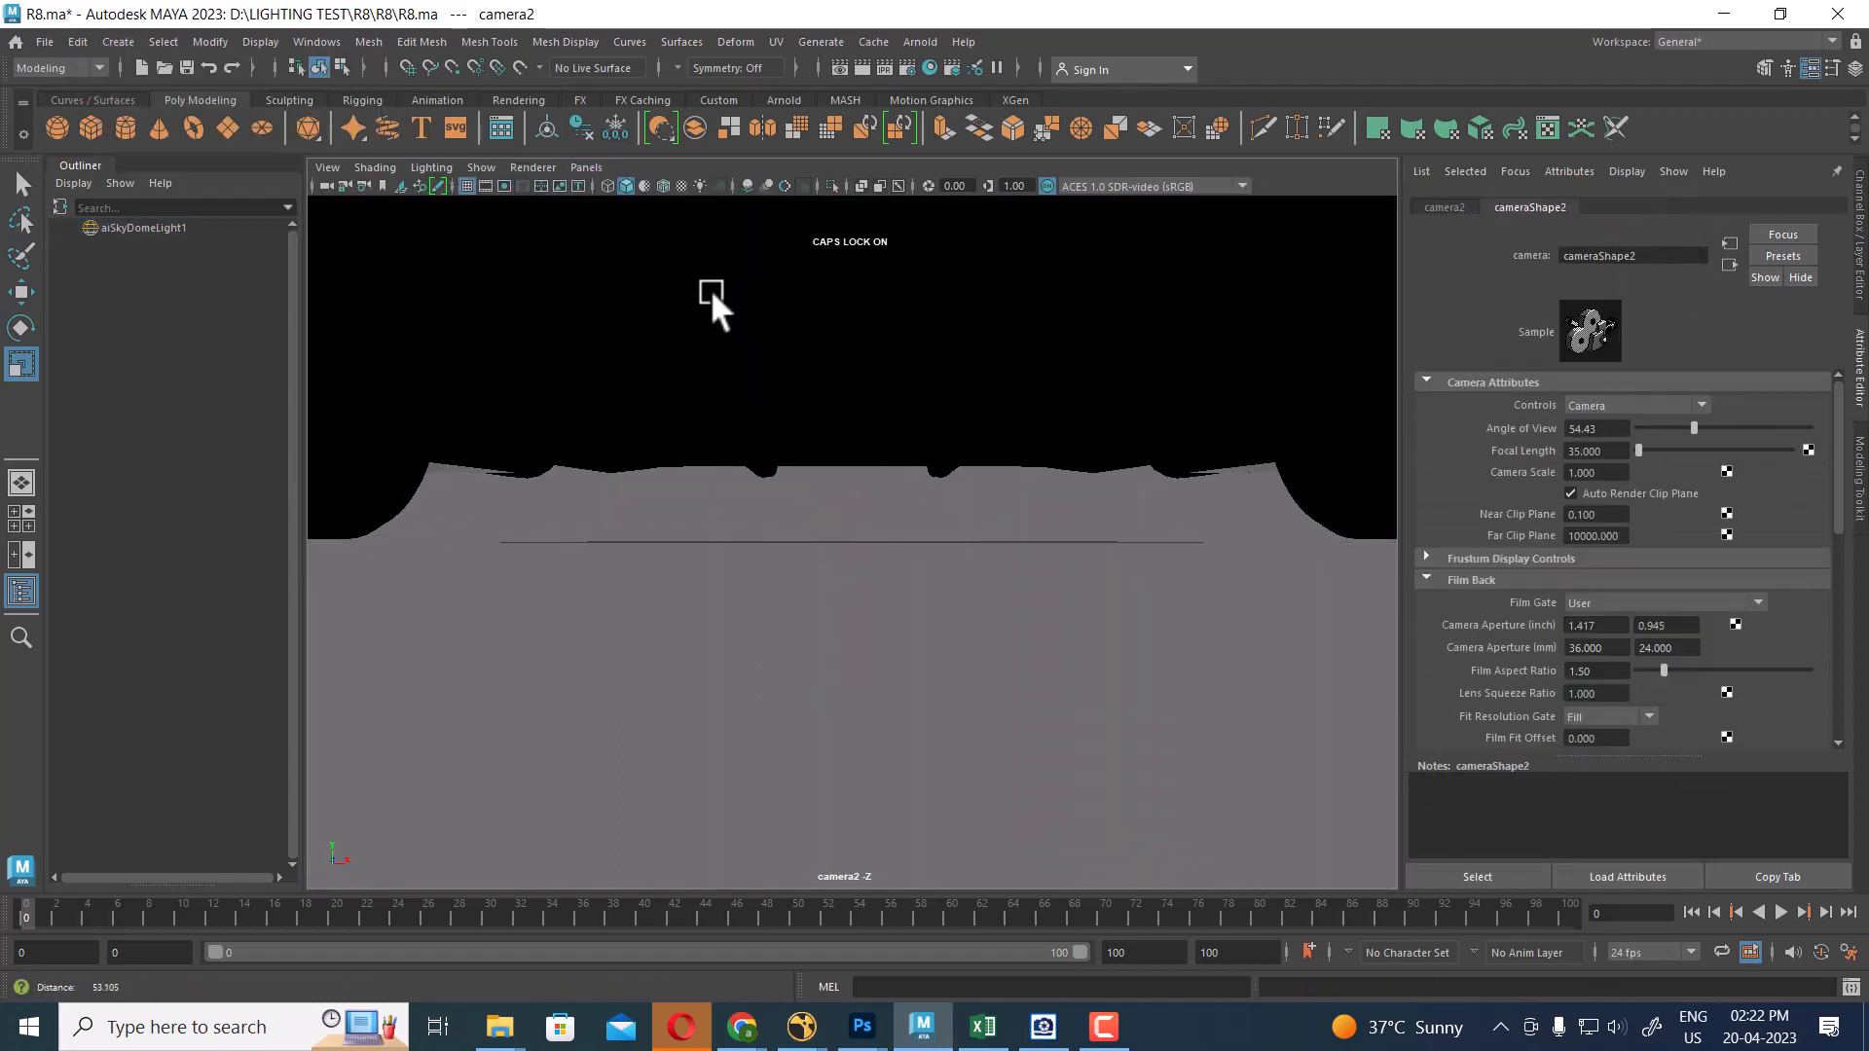
{"action": "scroll", "coordinate": [583, 292], "scroll_direction": "down", "scroll_amount": 5}
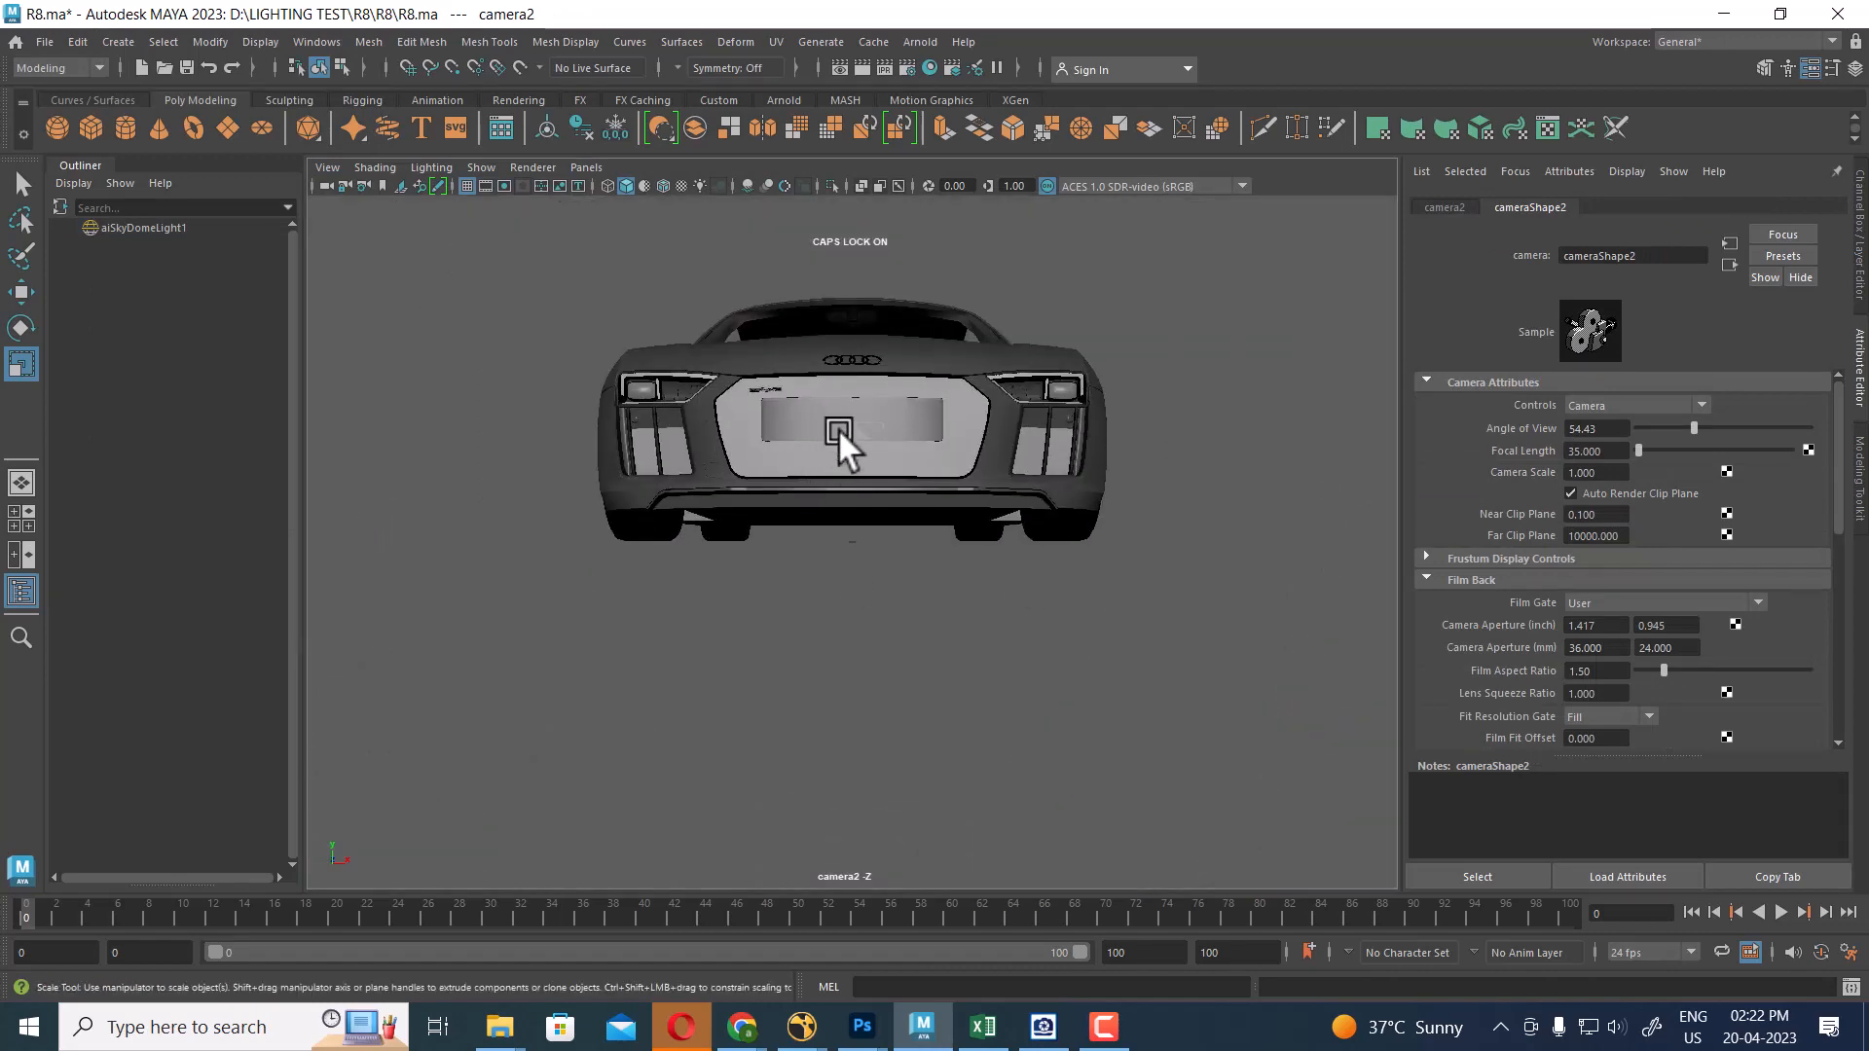
{"action": "key", "text": "Caps_Lock"}
{"action": "left_click_drag", "start_coordinate": [964, 434], "coordinate": [841, 471], "text": "alt"}
{"action": "right_click_drag", "start_coordinate": [841, 470], "coordinate": [1020, 506], "text": "alt"}
{"action": "left_click_drag", "start_coordinate": [1020, 506], "coordinate": [1048, 525], "text": "alt"}
{"action": "middle_click_drag", "start_coordinate": [1047, 525], "coordinate": [1055, 529], "text": "alt"}
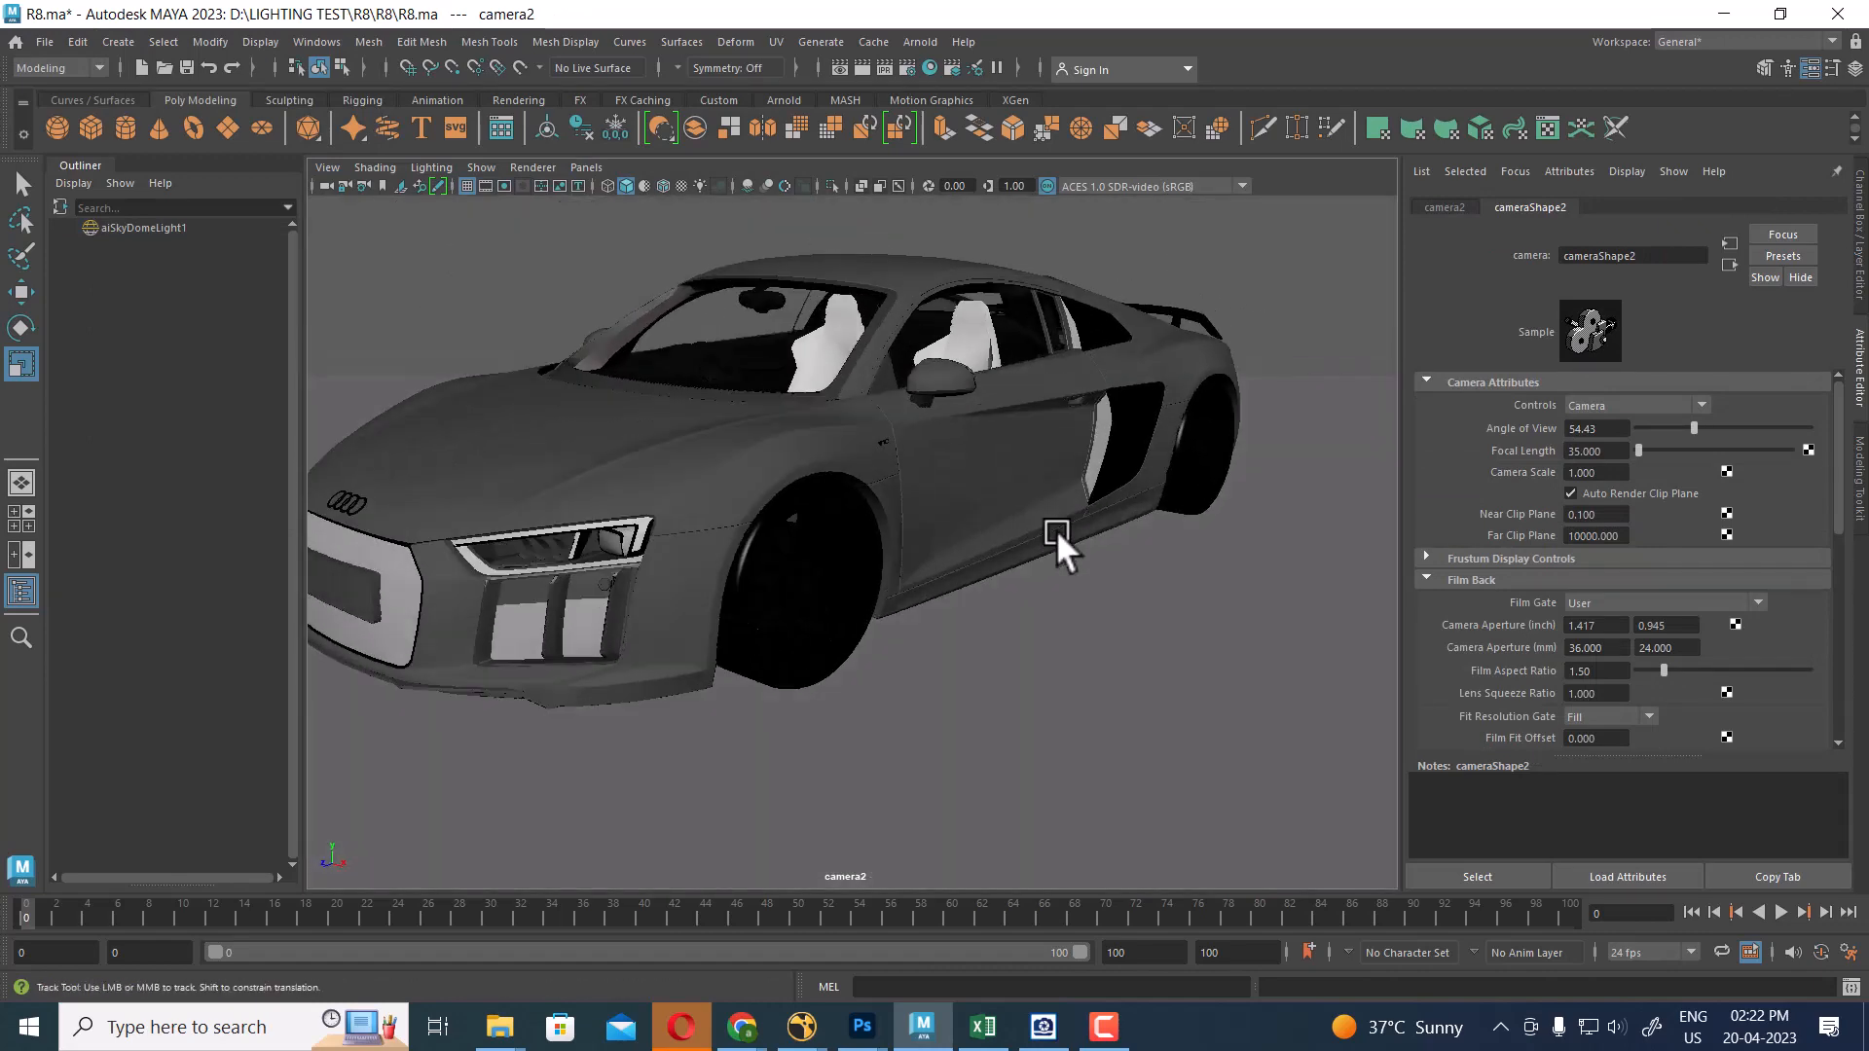
{"action": "scroll", "coordinate": [1071, 533], "scroll_direction": "down", "scroll_amount": 6}
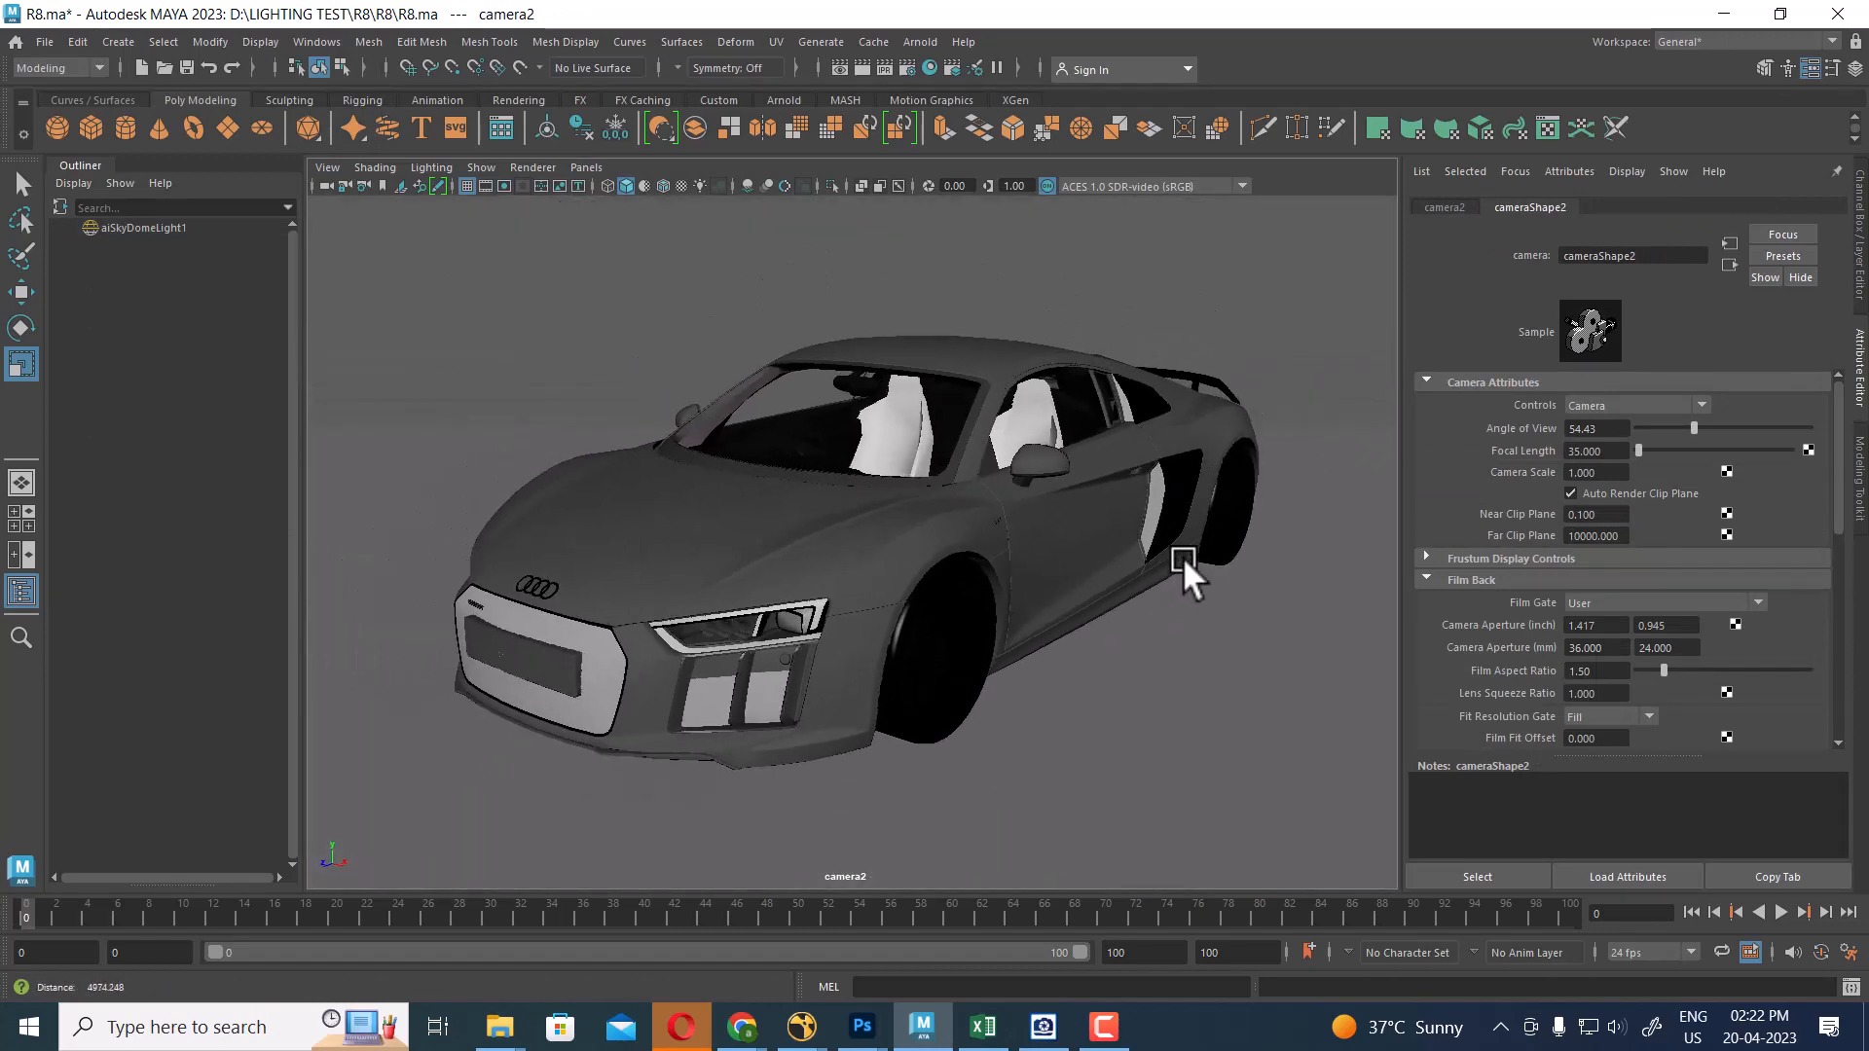
{"action": "left_click_drag", "start_coordinate": [1183, 557], "coordinate": [1139, 615], "text": "alt"}
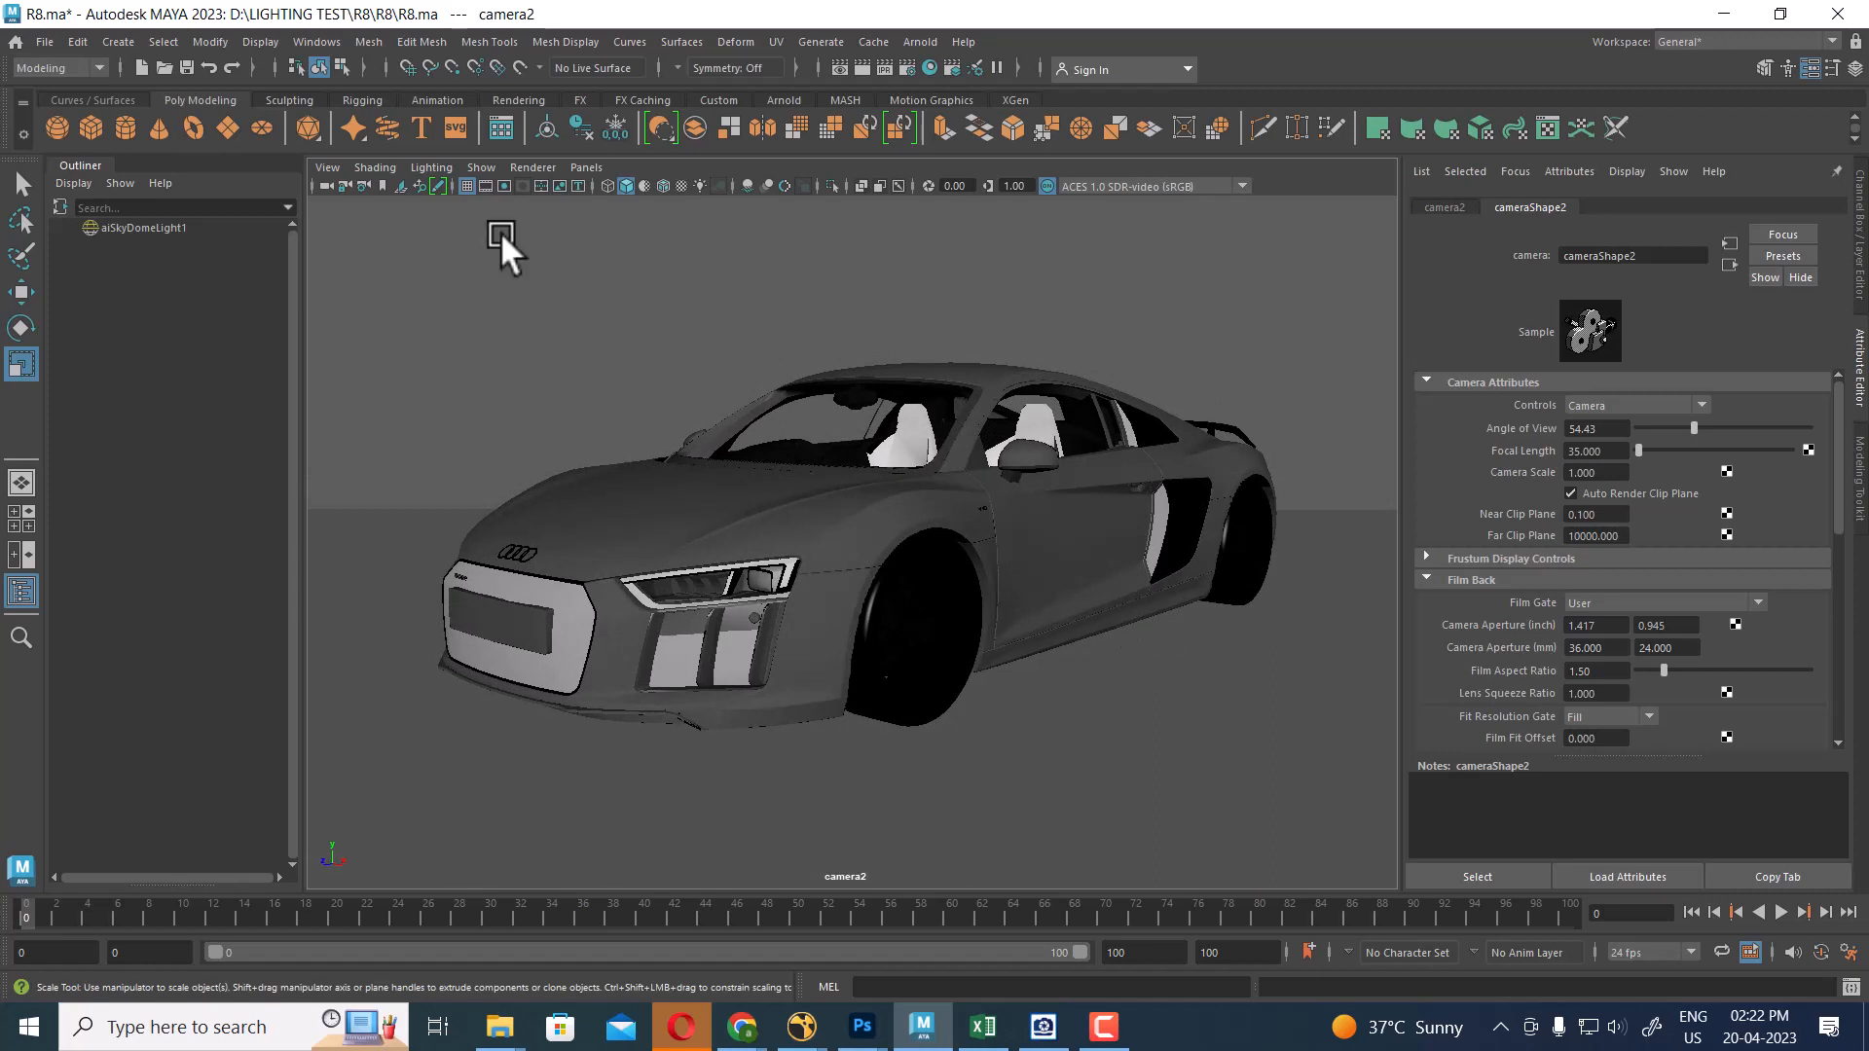
Display the new camera's resolution gate, fine-tune the car's framing inside it and lock the camera
{"action": "left_click", "coordinate": [503, 185]}
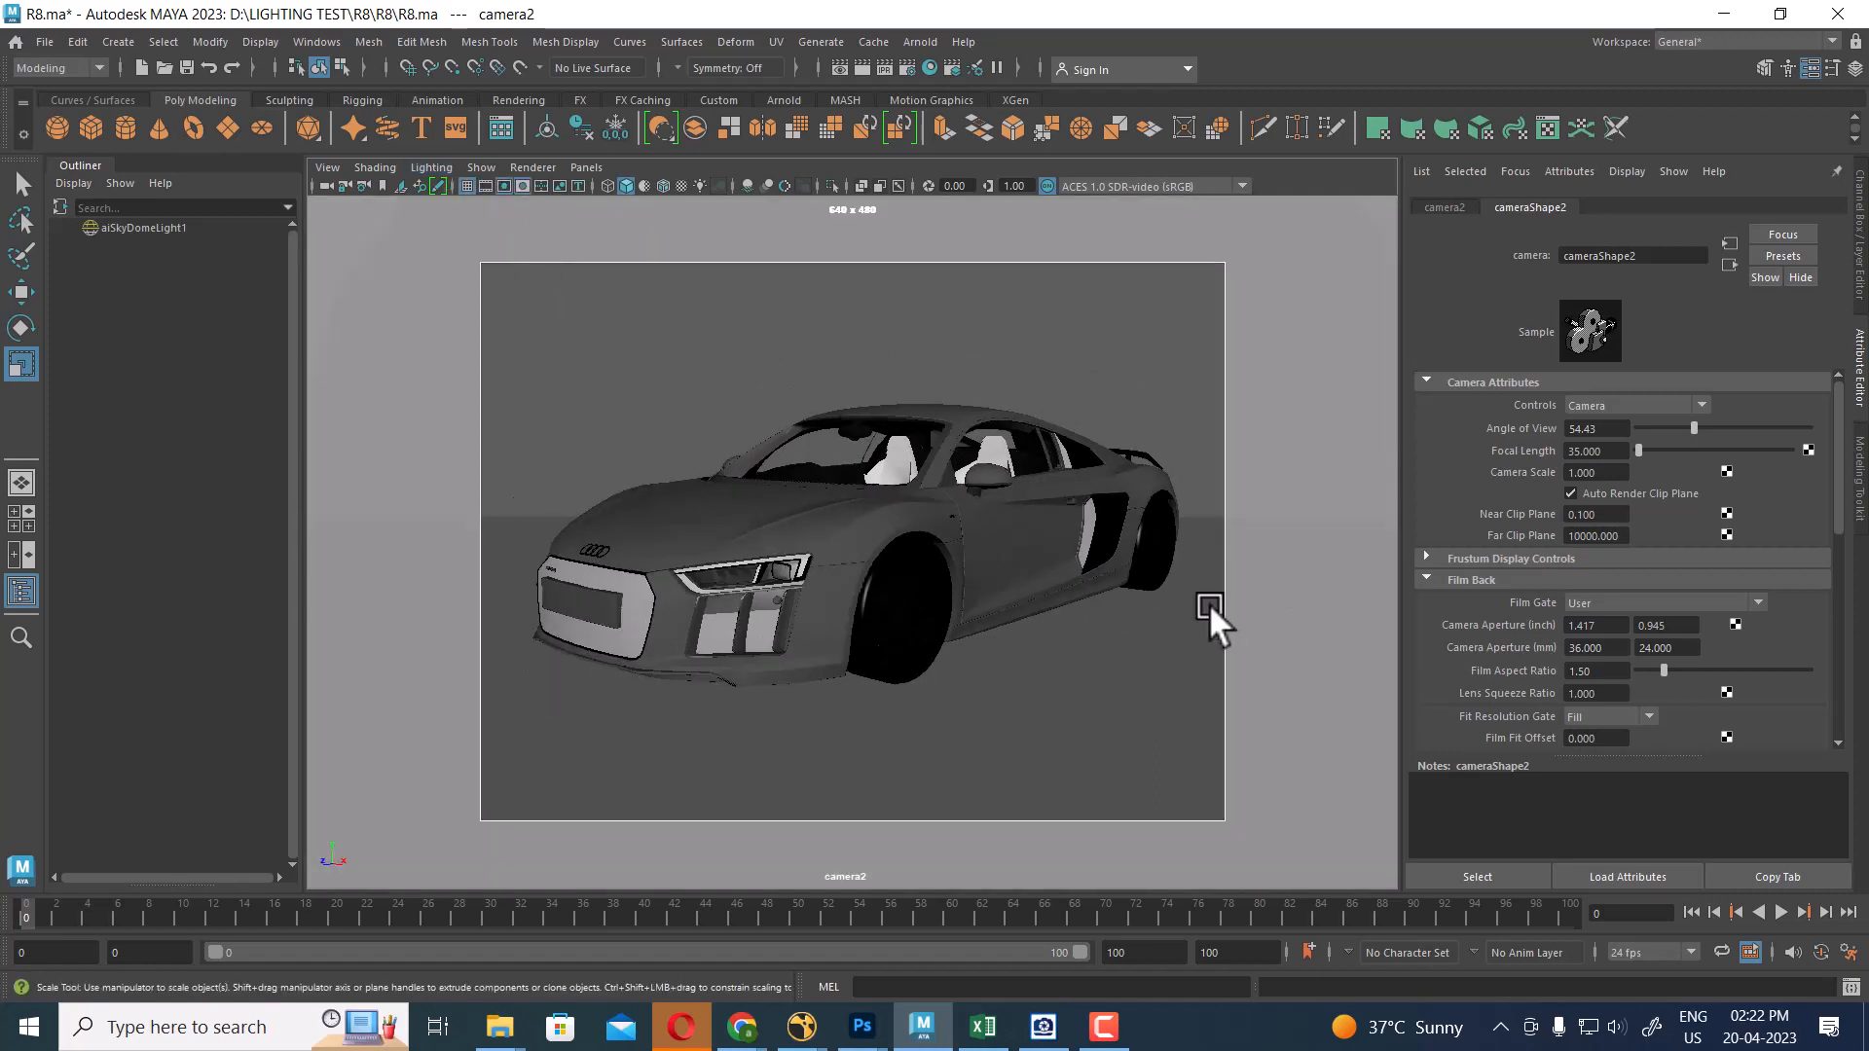
{"action": "left_click_drag", "start_coordinate": [1207, 604], "coordinate": [1205, 611], "text": "alt"}
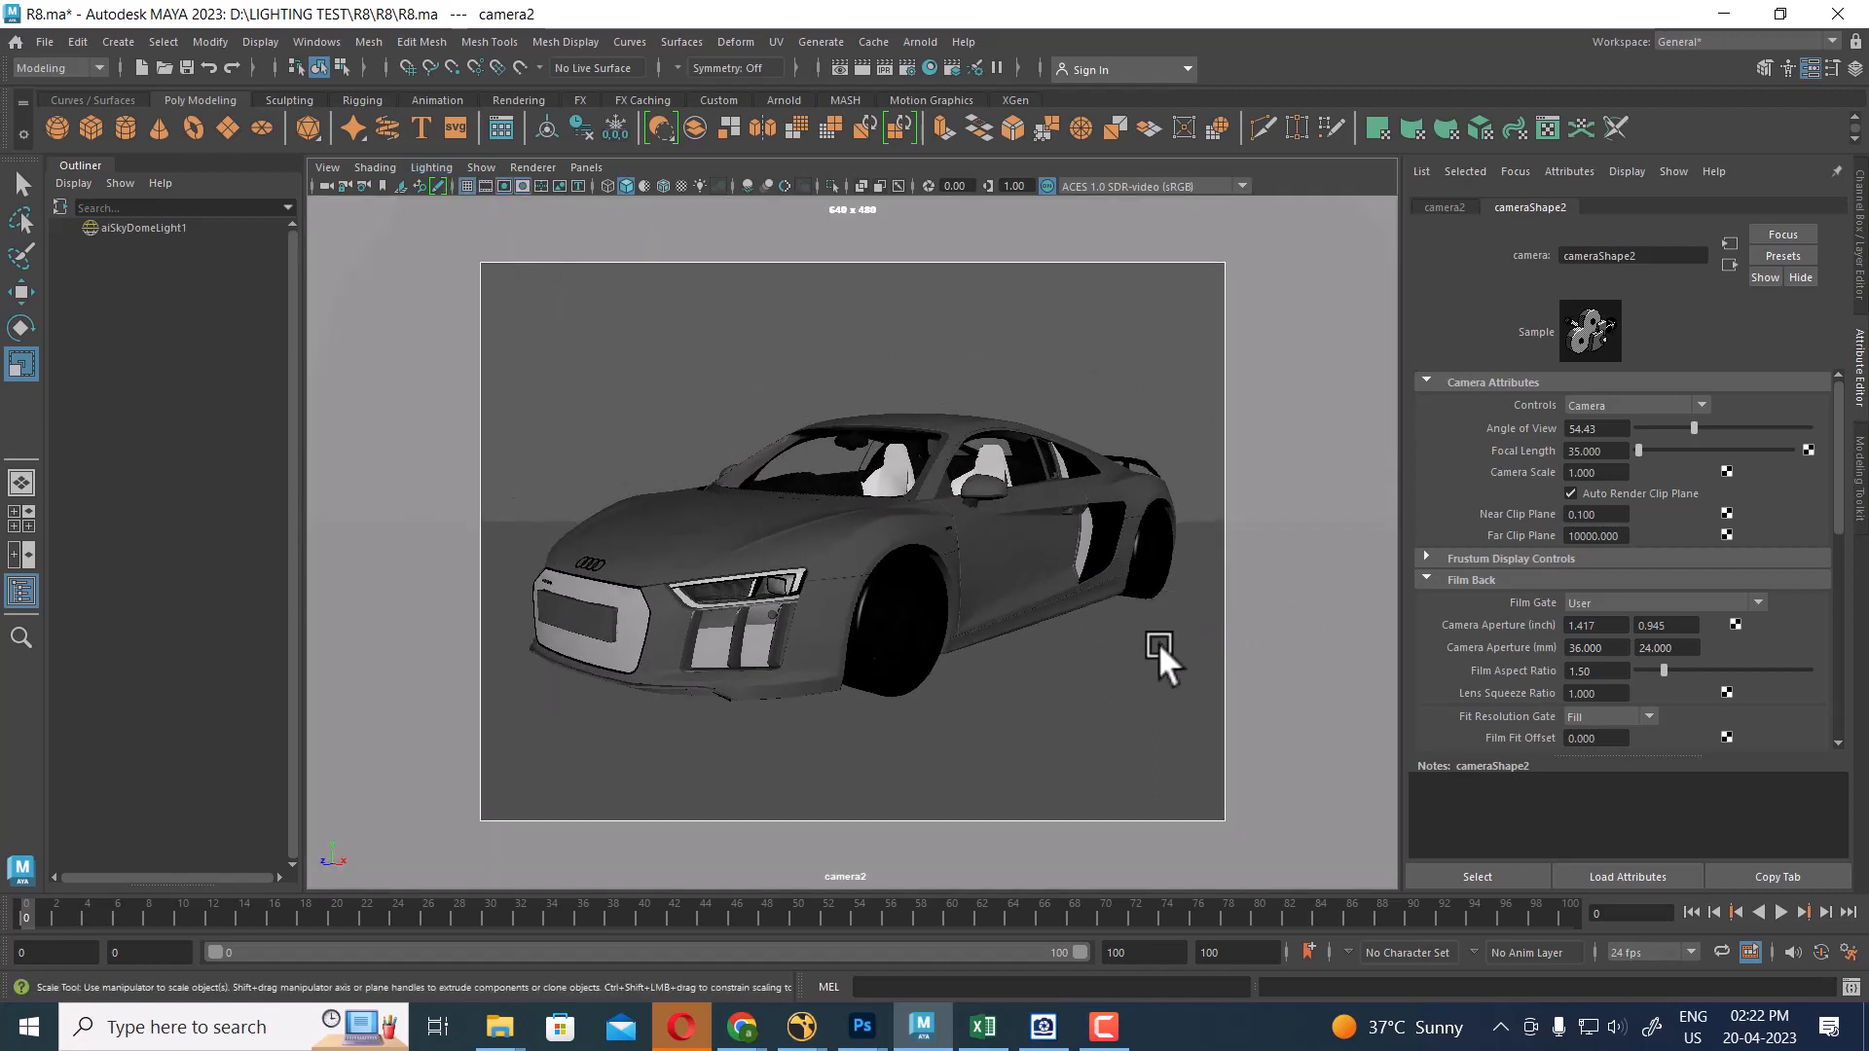
{"action": "left_click_drag", "start_coordinate": [1123, 671], "coordinate": [1133, 673], "text": "alt"}
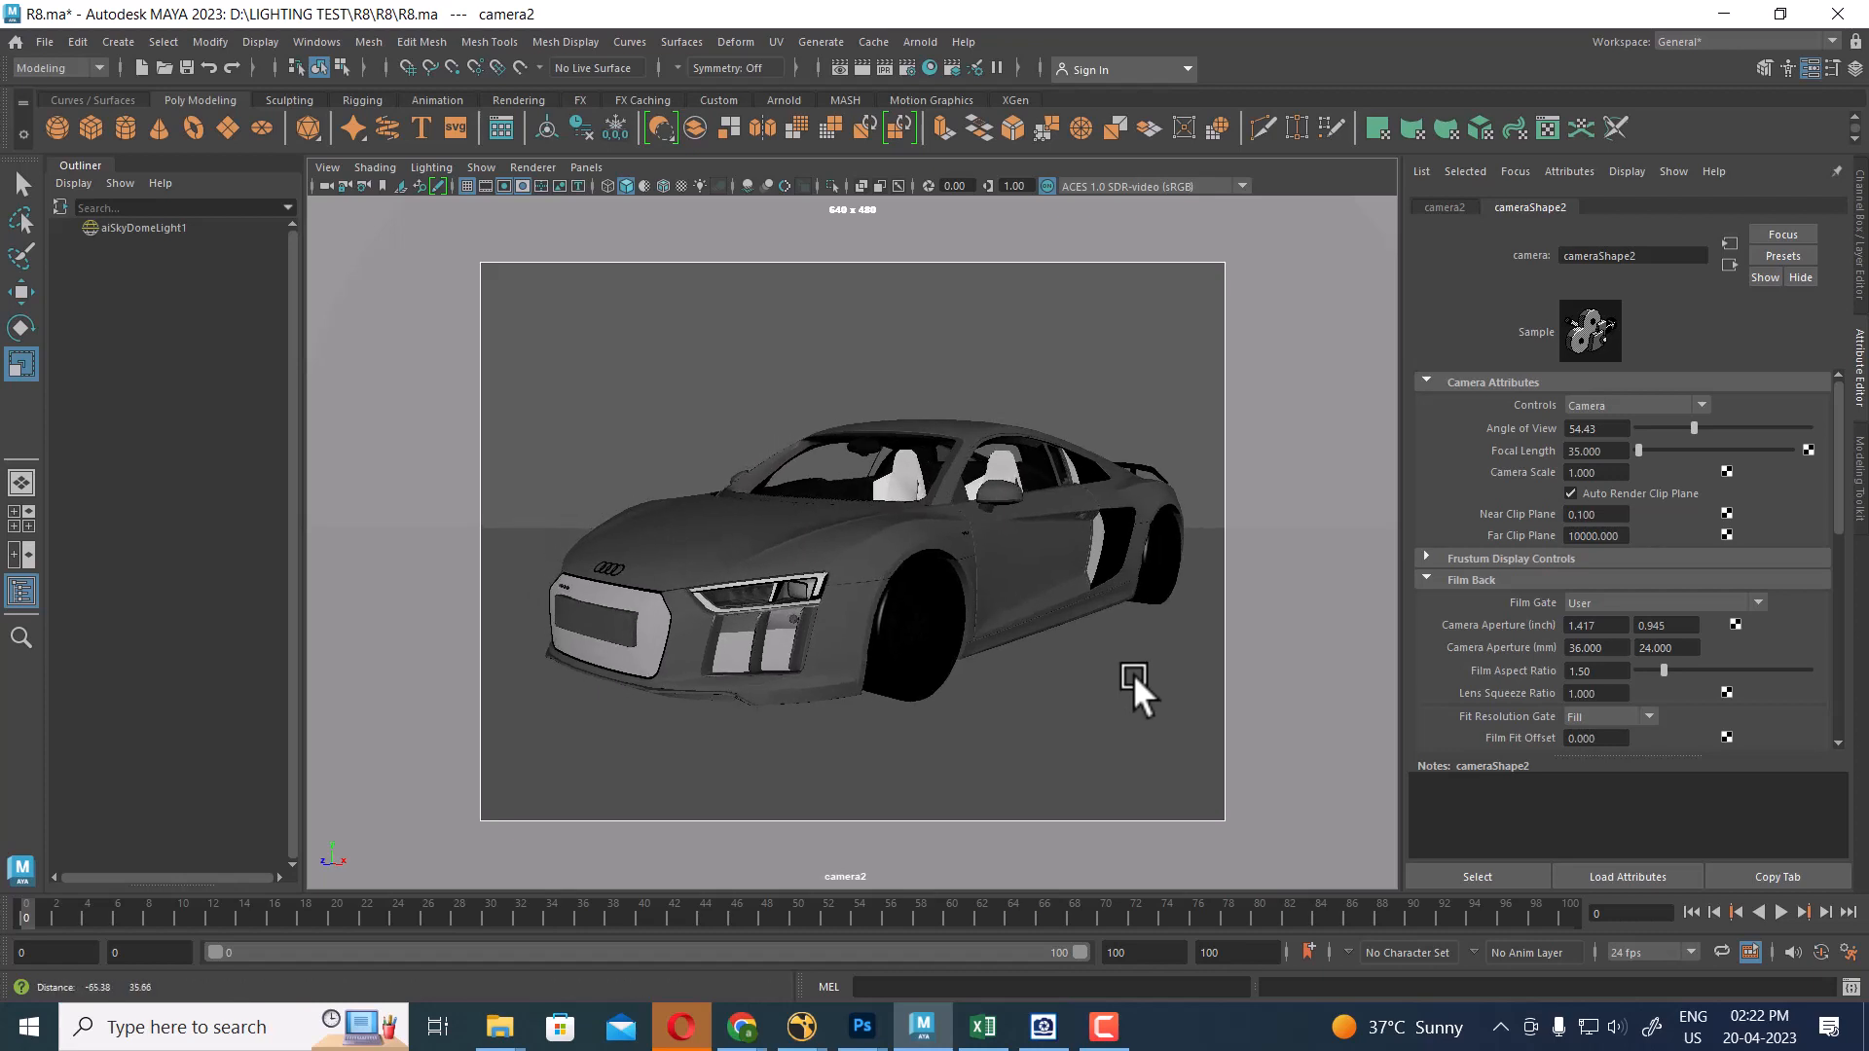
{"action": "left_click", "coordinate": [345, 185]}
Set the renderable camera to camera2 in the render settings
{"action": "left_click", "coordinate": [906, 69]}
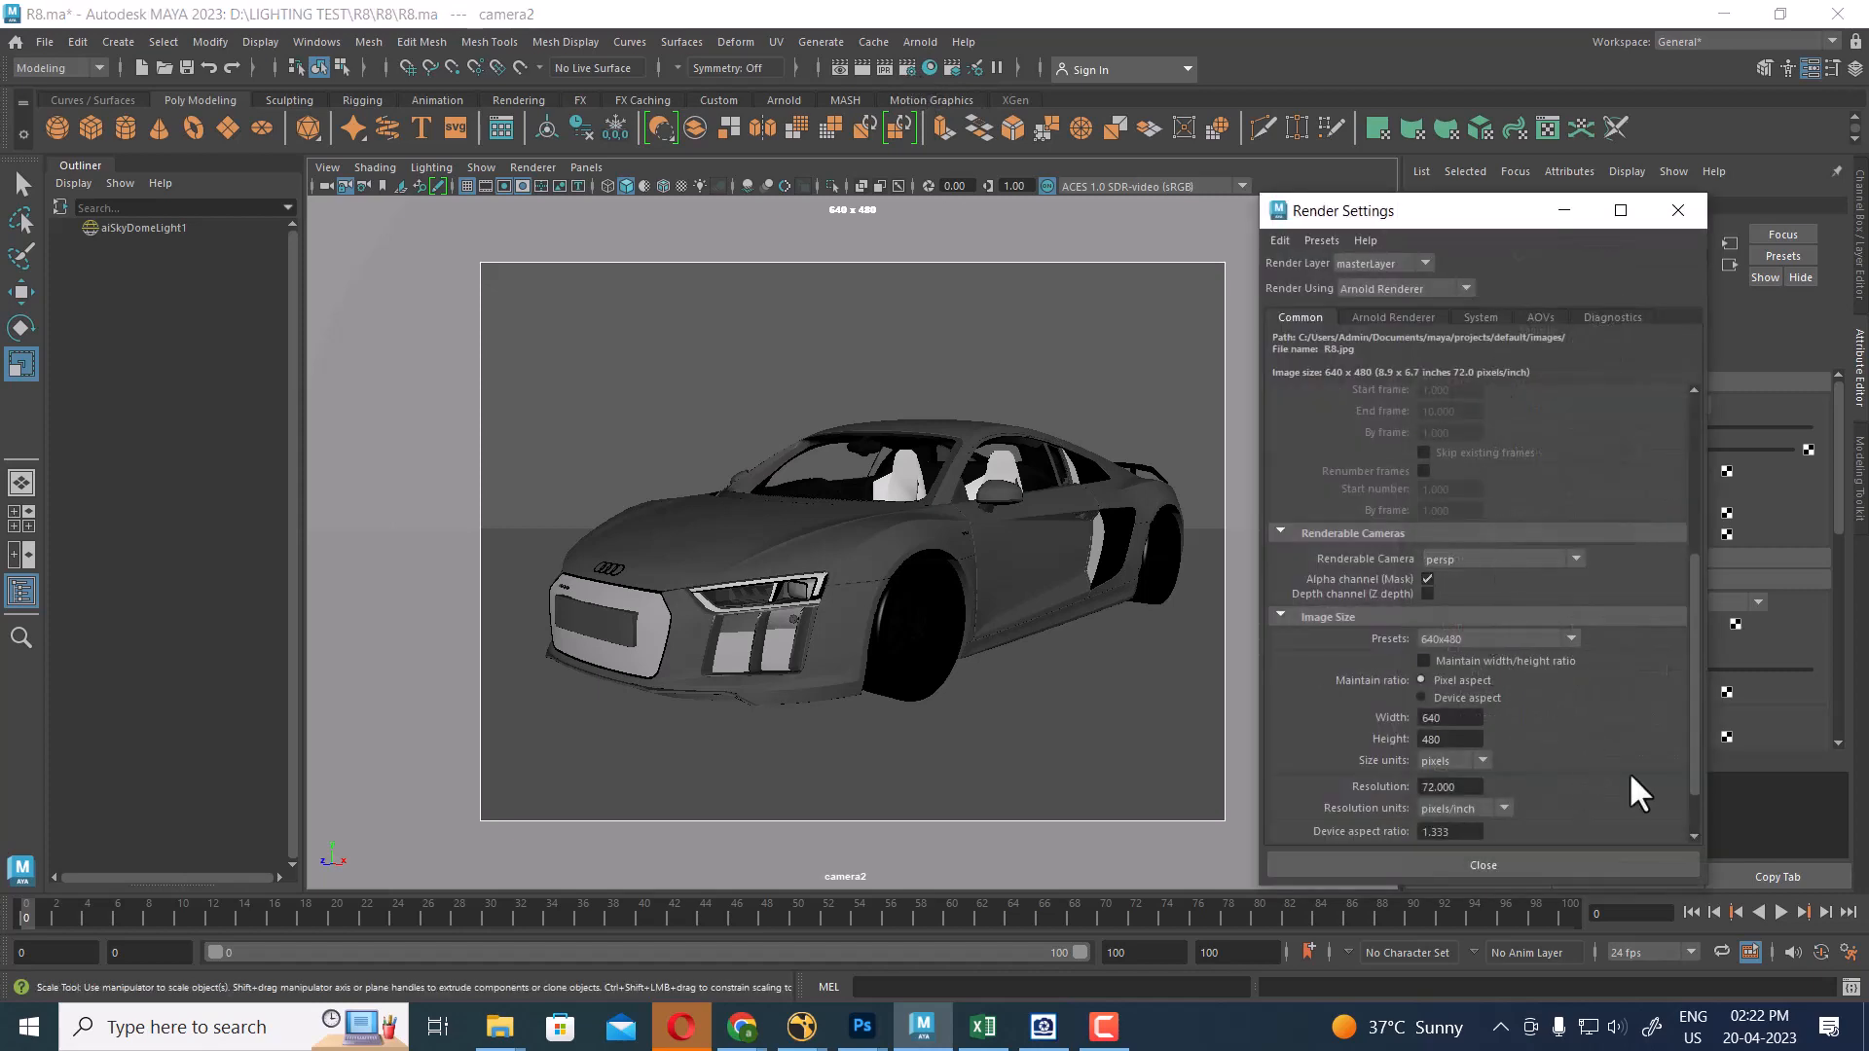
{"action": "scroll", "coordinate": [1616, 769], "scroll_direction": "up", "scroll_amount": 5}
{"action": "scroll", "coordinate": [1510, 652], "scroll_direction": "down", "scroll_amount": 4}
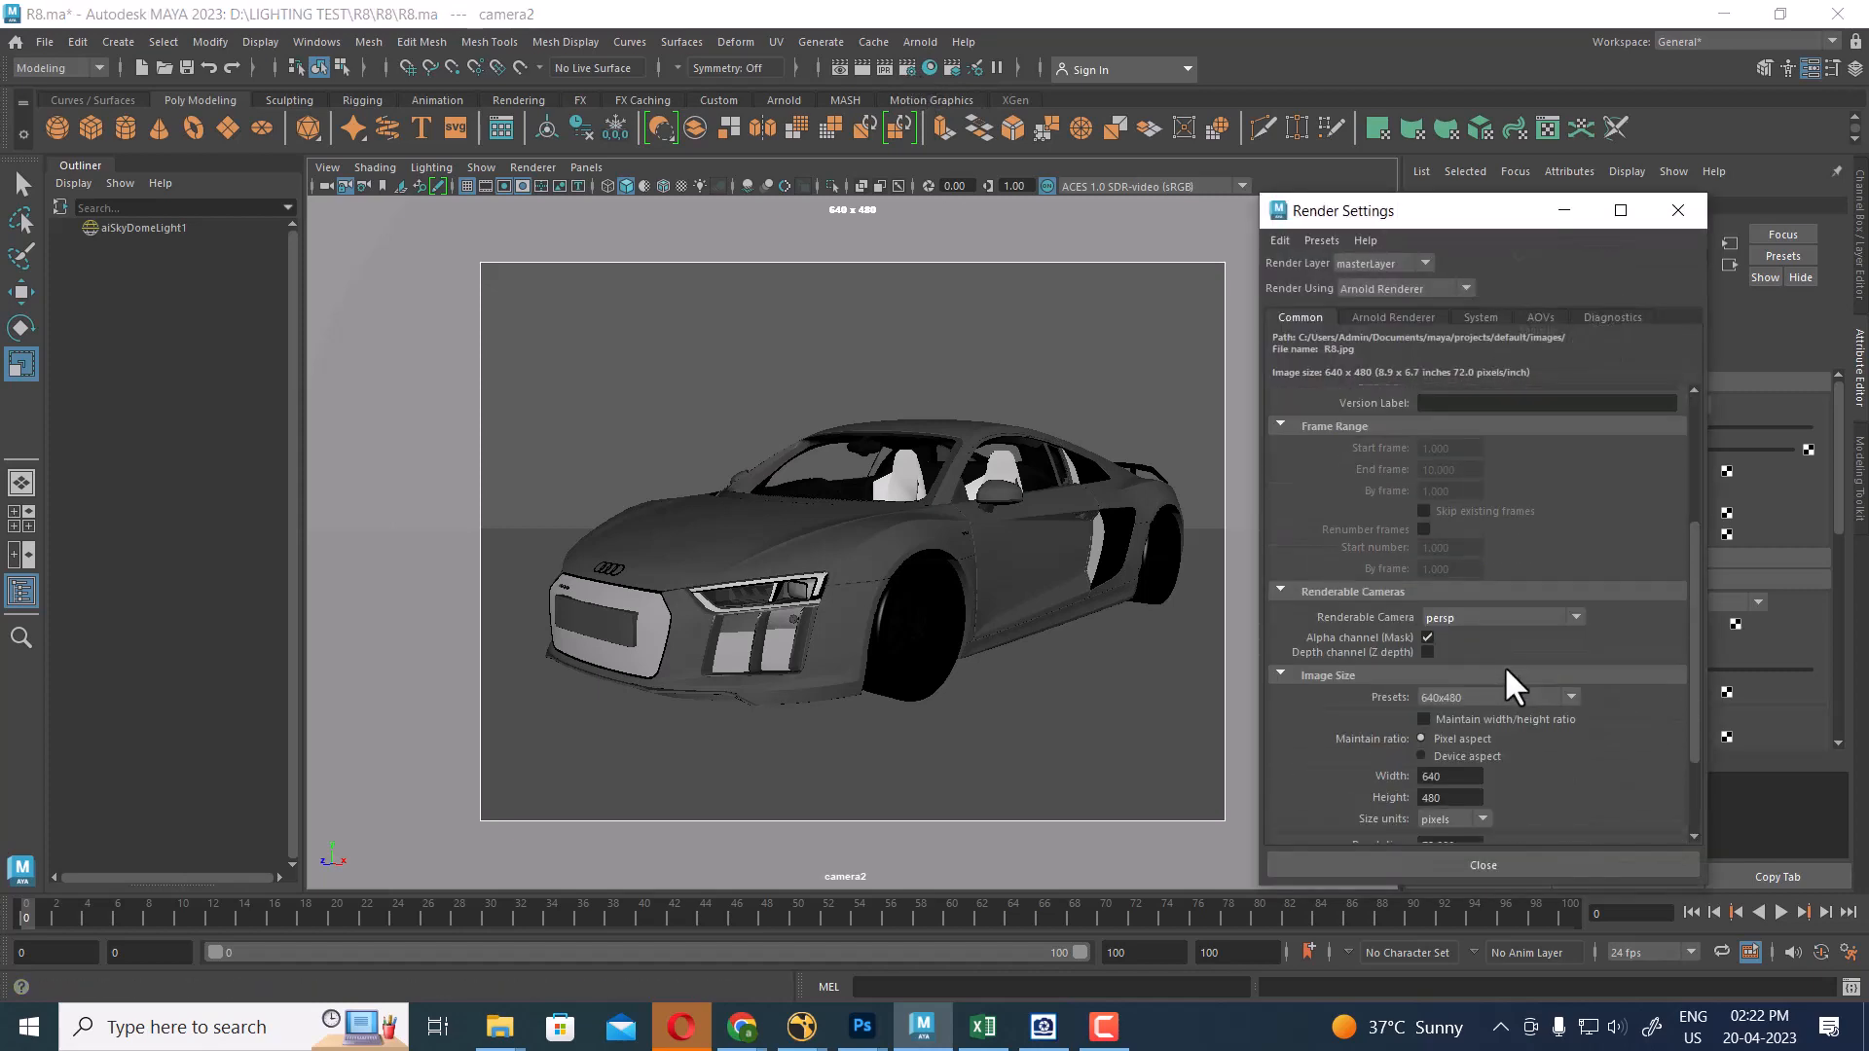
{"action": "left_click", "coordinate": [1520, 621]}
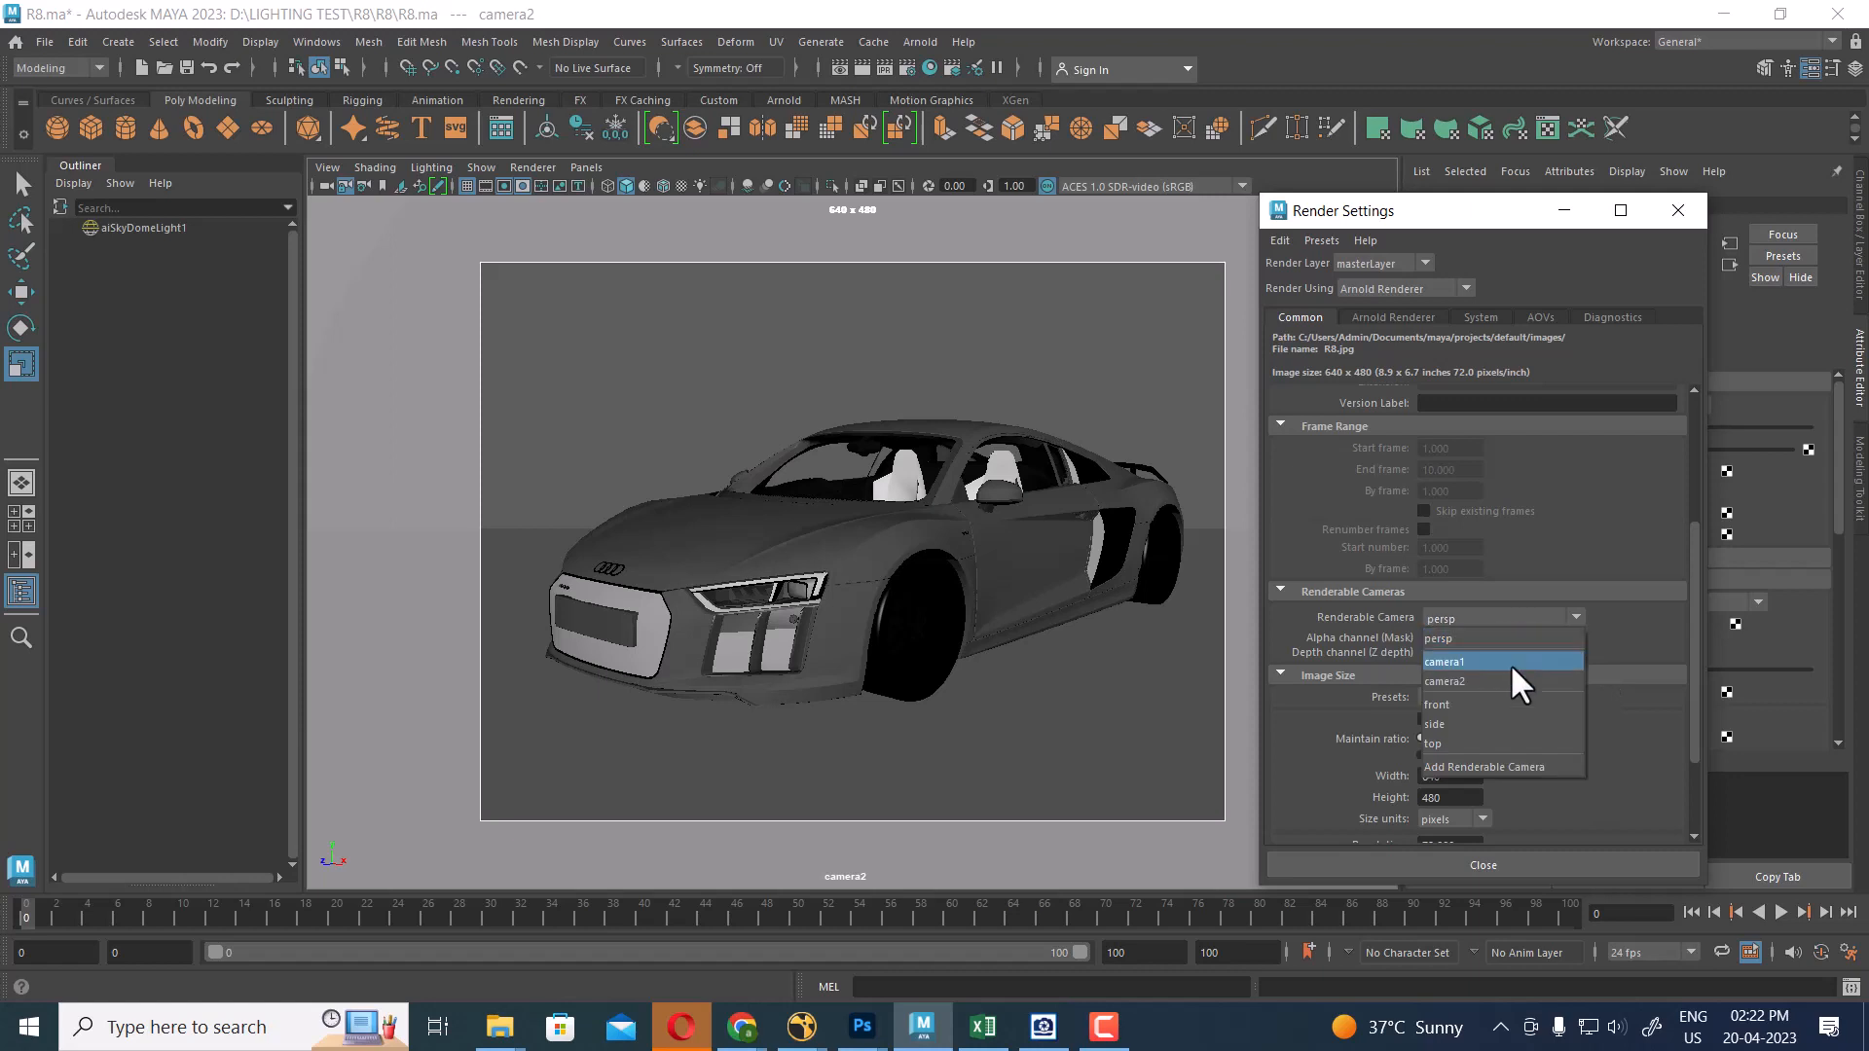
{"action": "left_click", "coordinate": [1503, 682]}
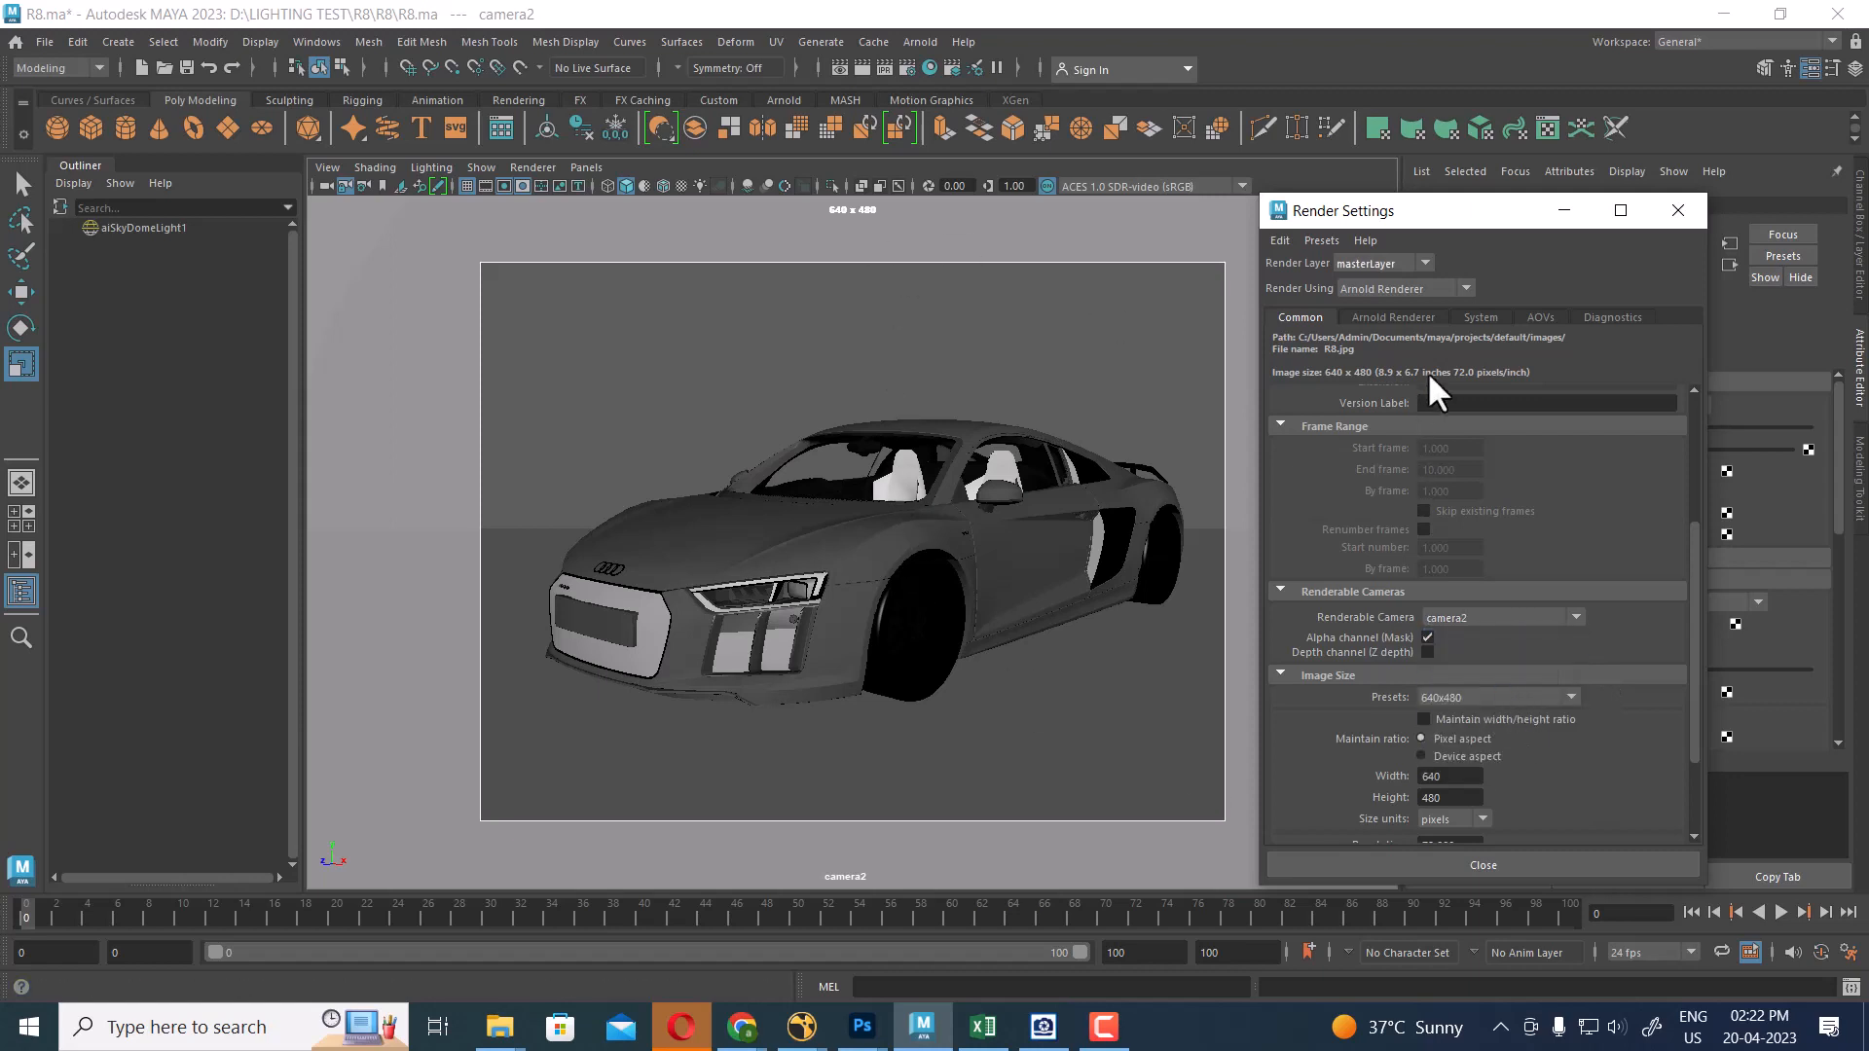
Set the Arnold sampling to Camera (AA) 3, Diffuse 2, Specular 2 and Transmission 2
{"action": "left_click", "coordinate": [1393, 318]}
{"action": "left_click", "coordinate": [1452, 424]}
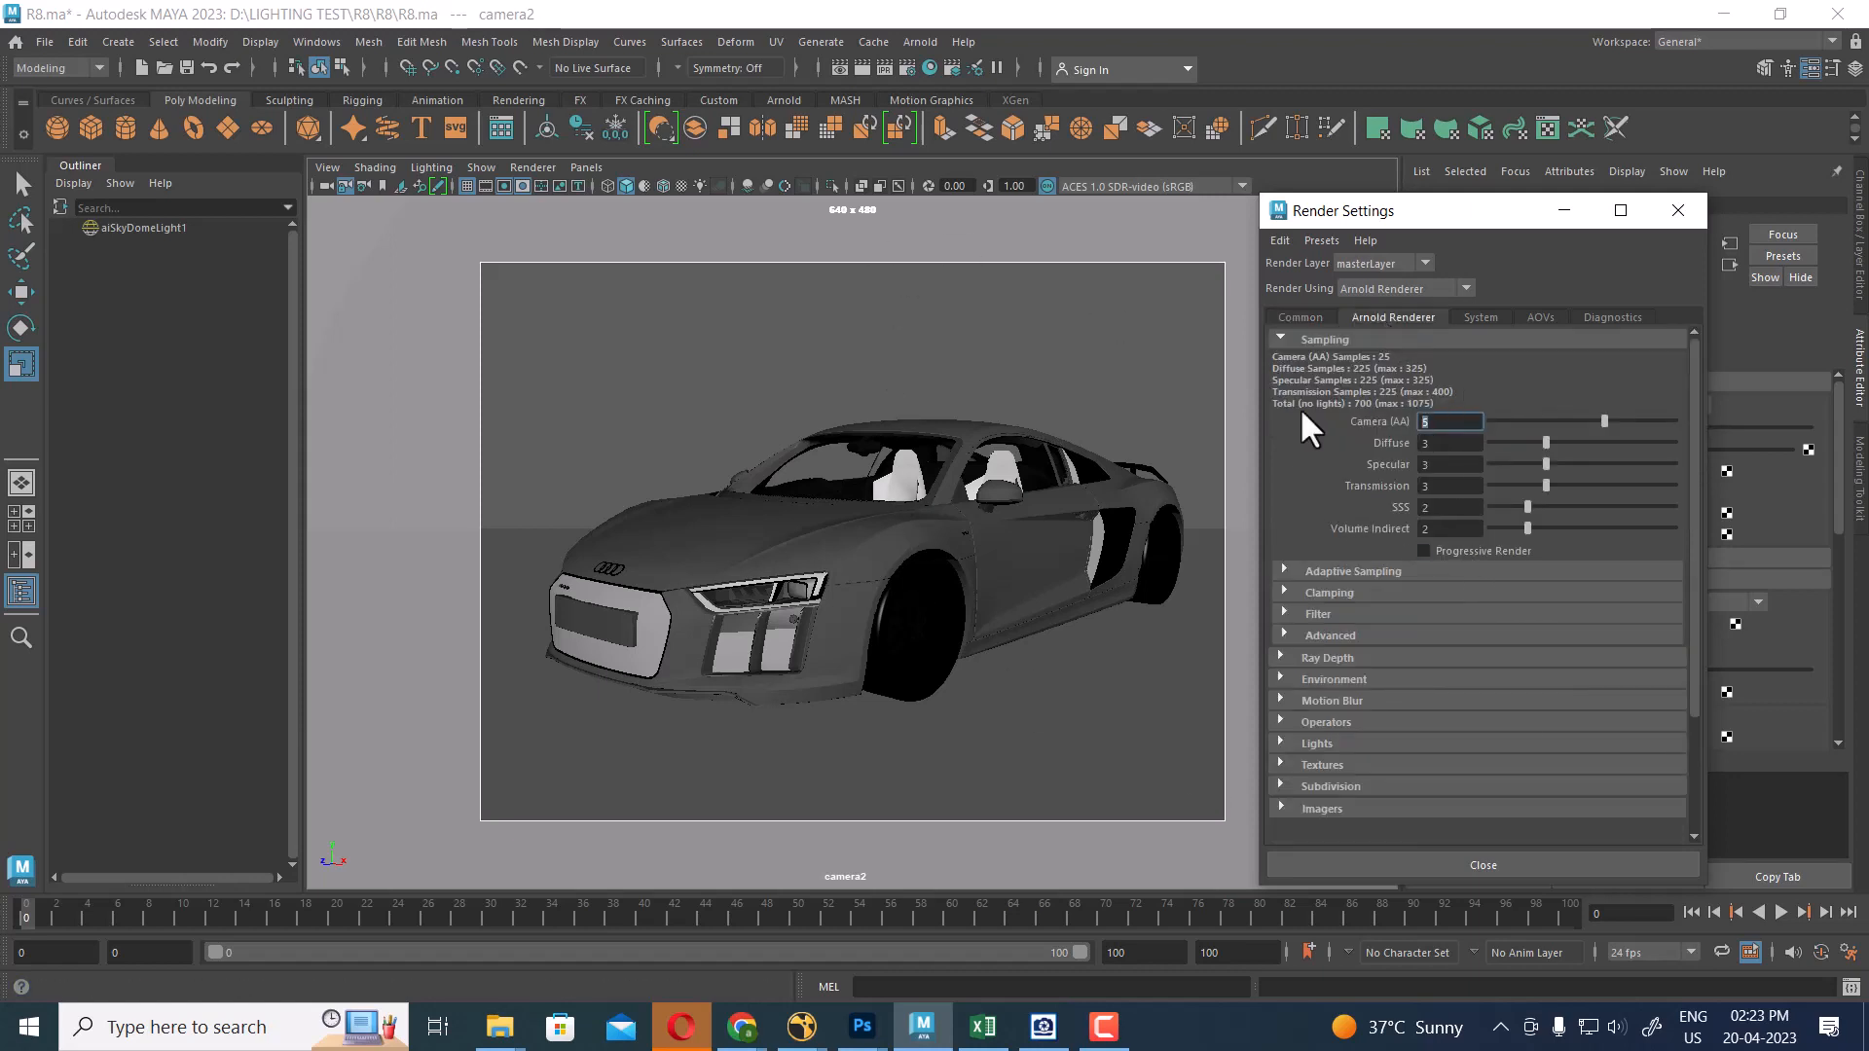
{"action": "type", "text": "3"}
{"action": "key", "text": "Tab"}
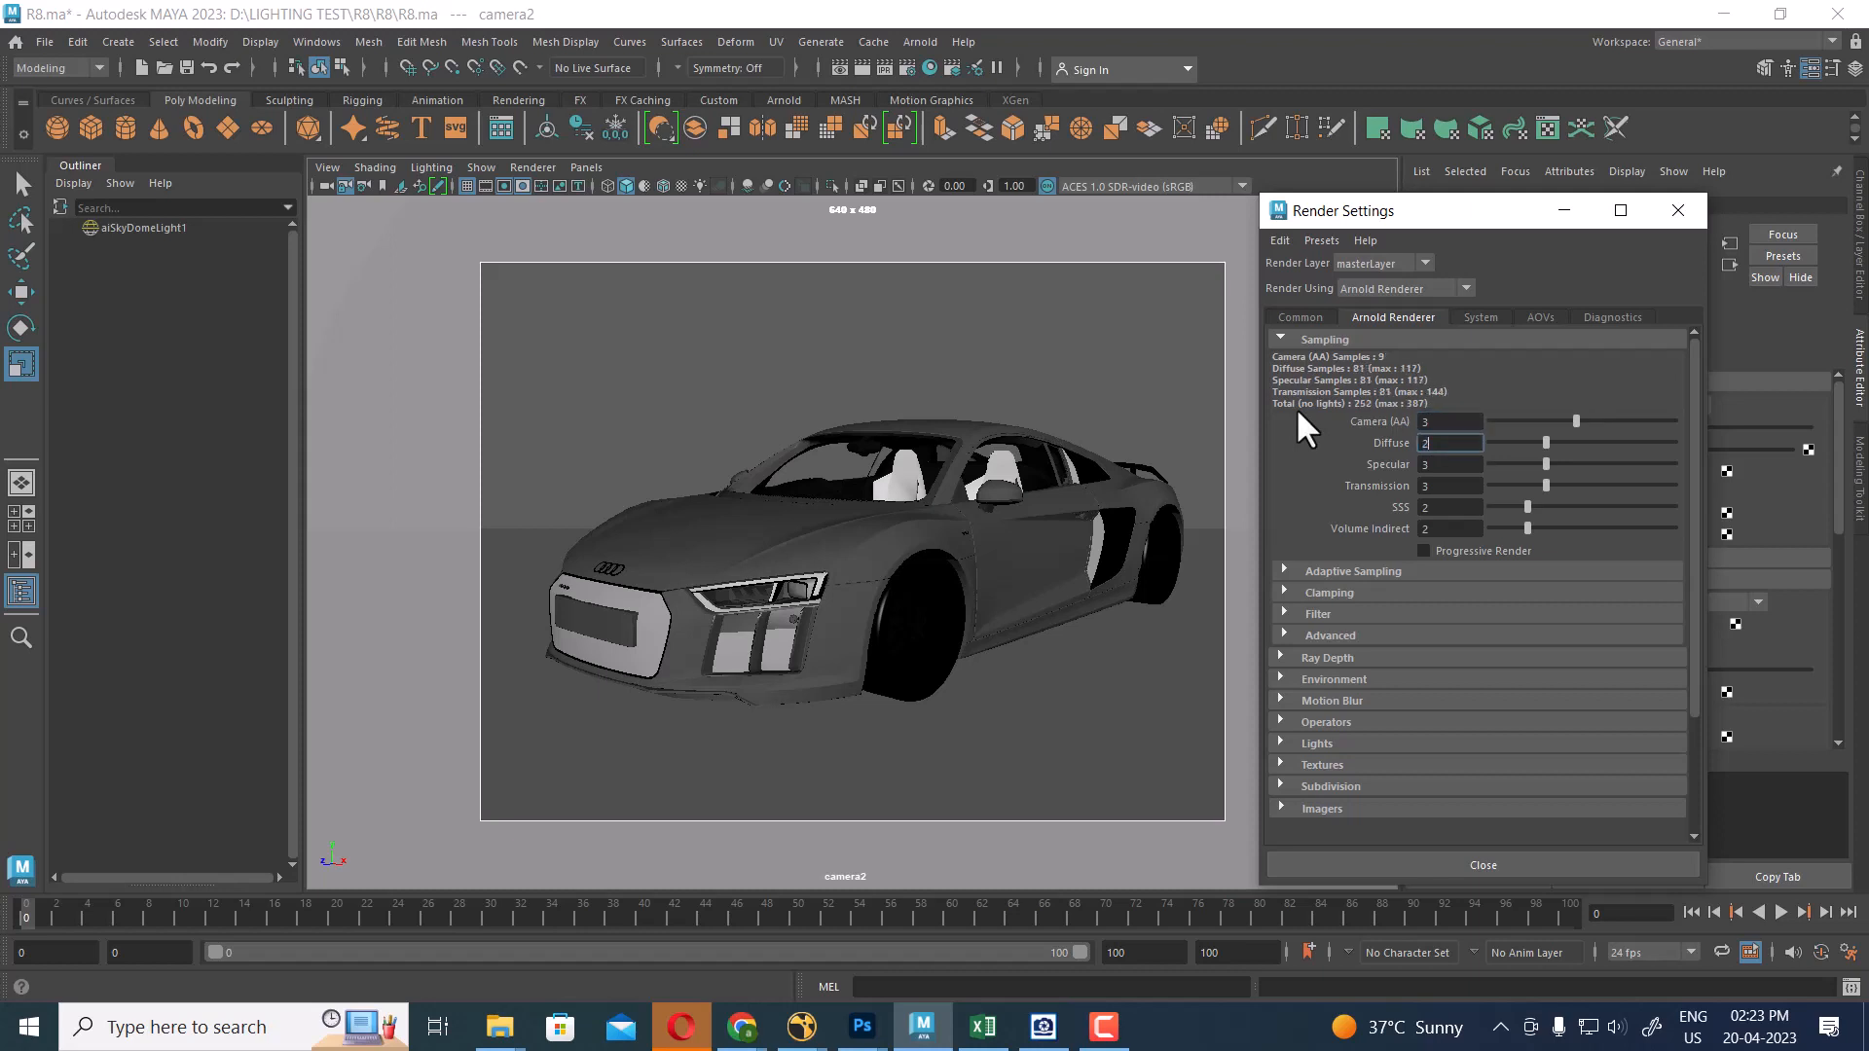
{"action": "type", "text": "2"}
{"action": "key", "text": "Tab"}
{"action": "type", "text": "2"}
{"action": "key", "text": "Tab"}
{"action": "type", "text": "2"}
{"action": "key", "text": "Return"}
Set the Arnold ray depth to Total 10, Diffuse 1 and Specular 1
{"action": "left_click", "coordinate": [1363, 658]}
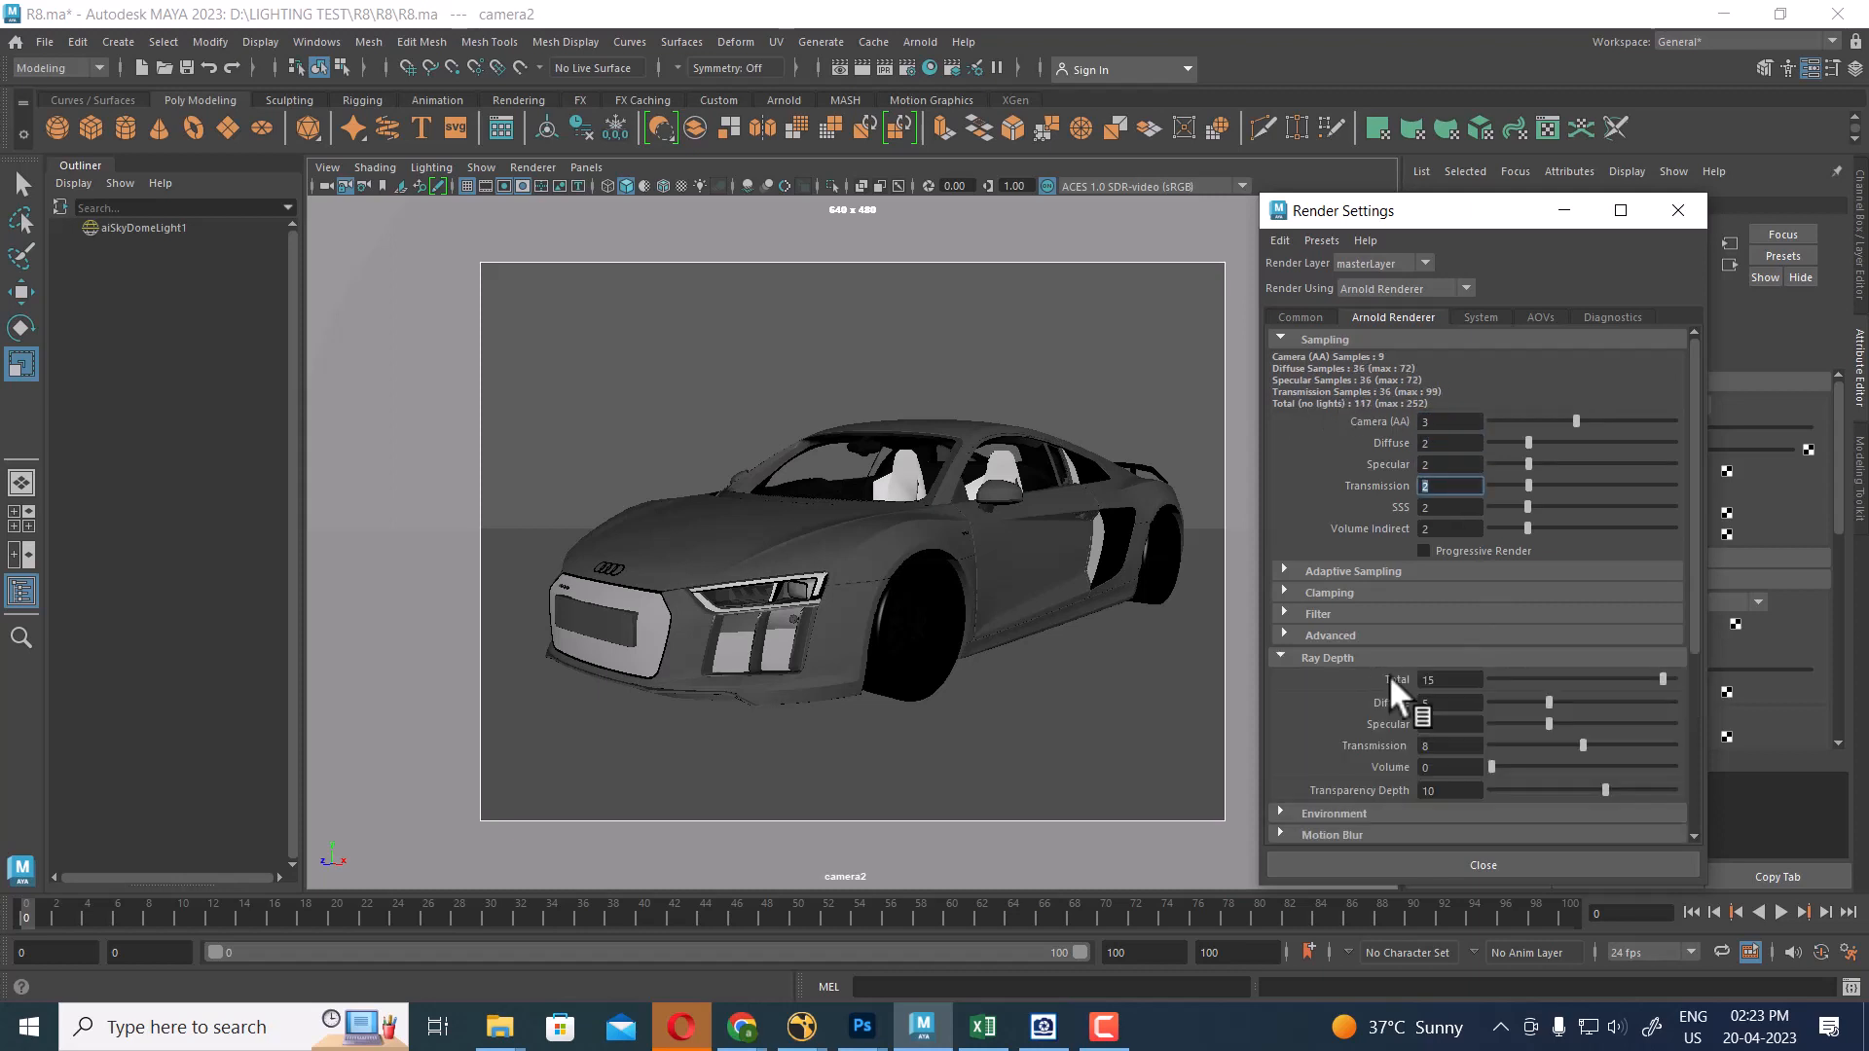
{"action": "left_click", "coordinate": [1450, 679]}
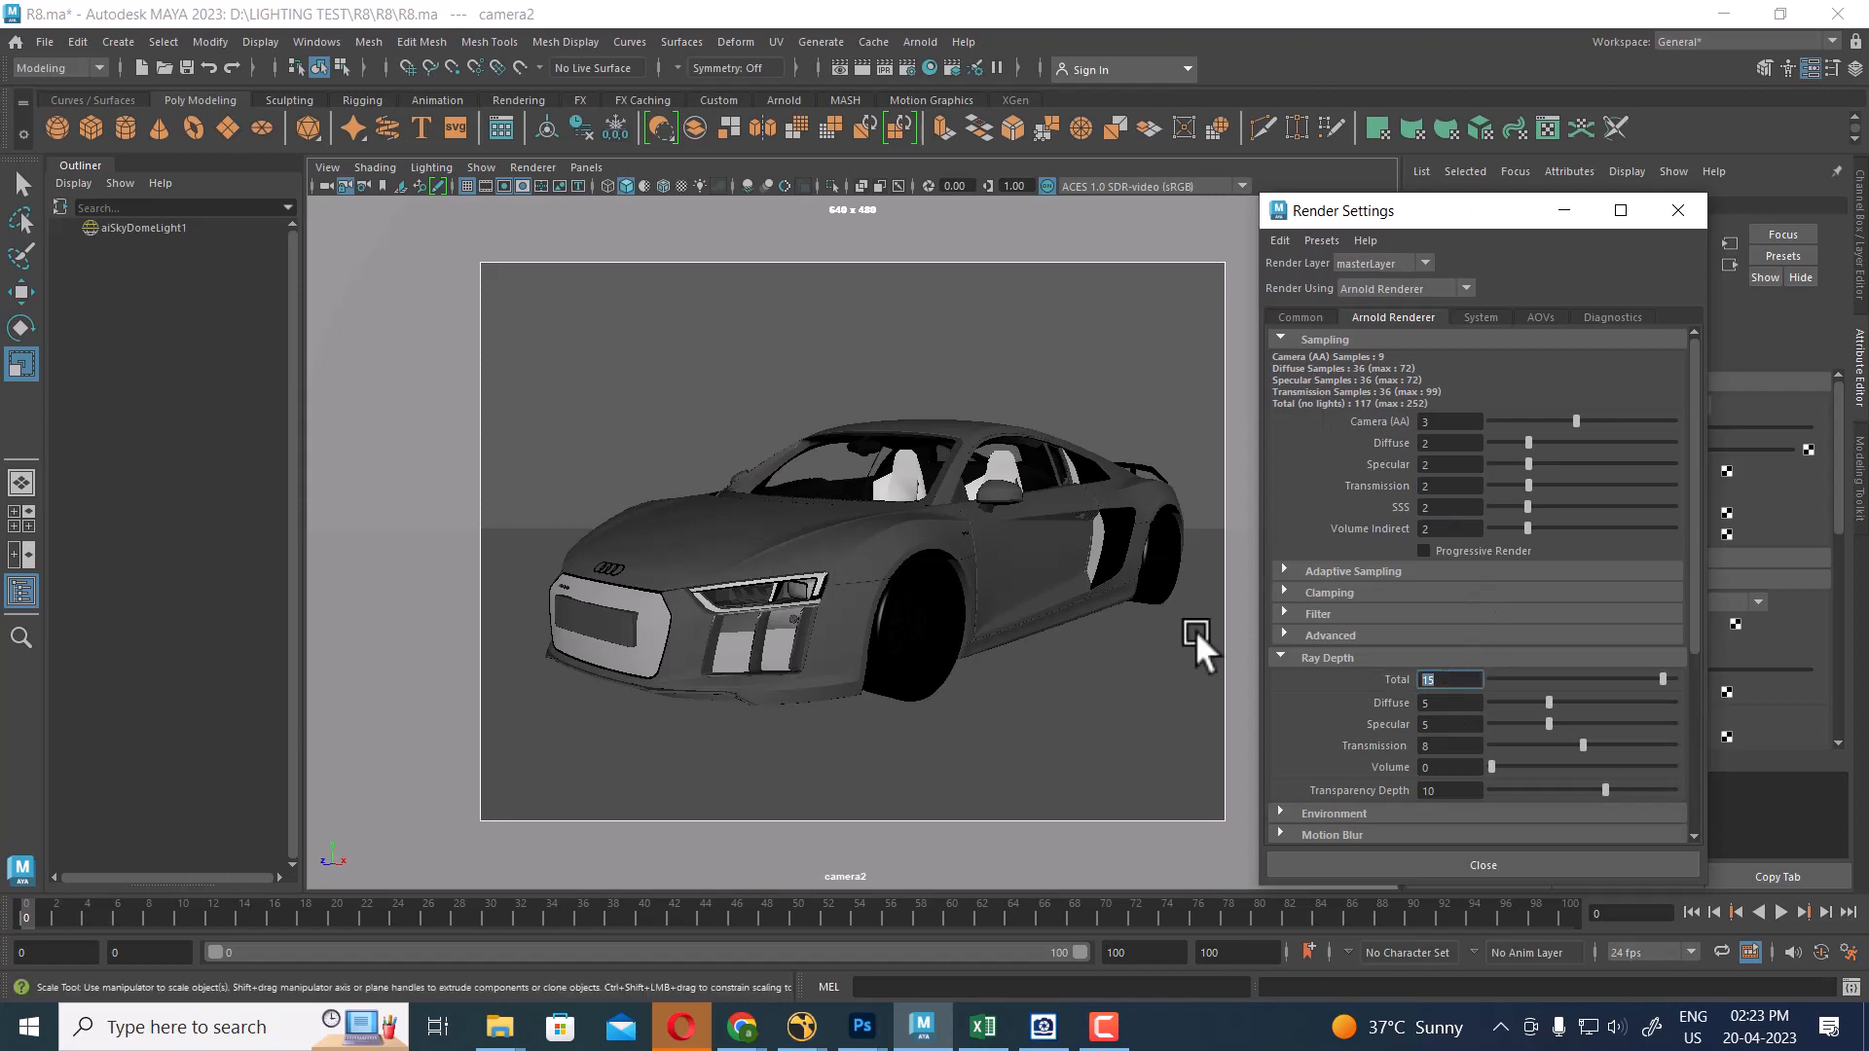
{"action": "type", "text": "10"}
{"action": "key", "text": "Tab"}
{"action": "type", "text": "1"}
{"action": "key", "text": "Tab"}
{"action": "type", "text": "1"}
{"action": "key", "text": "Return"}
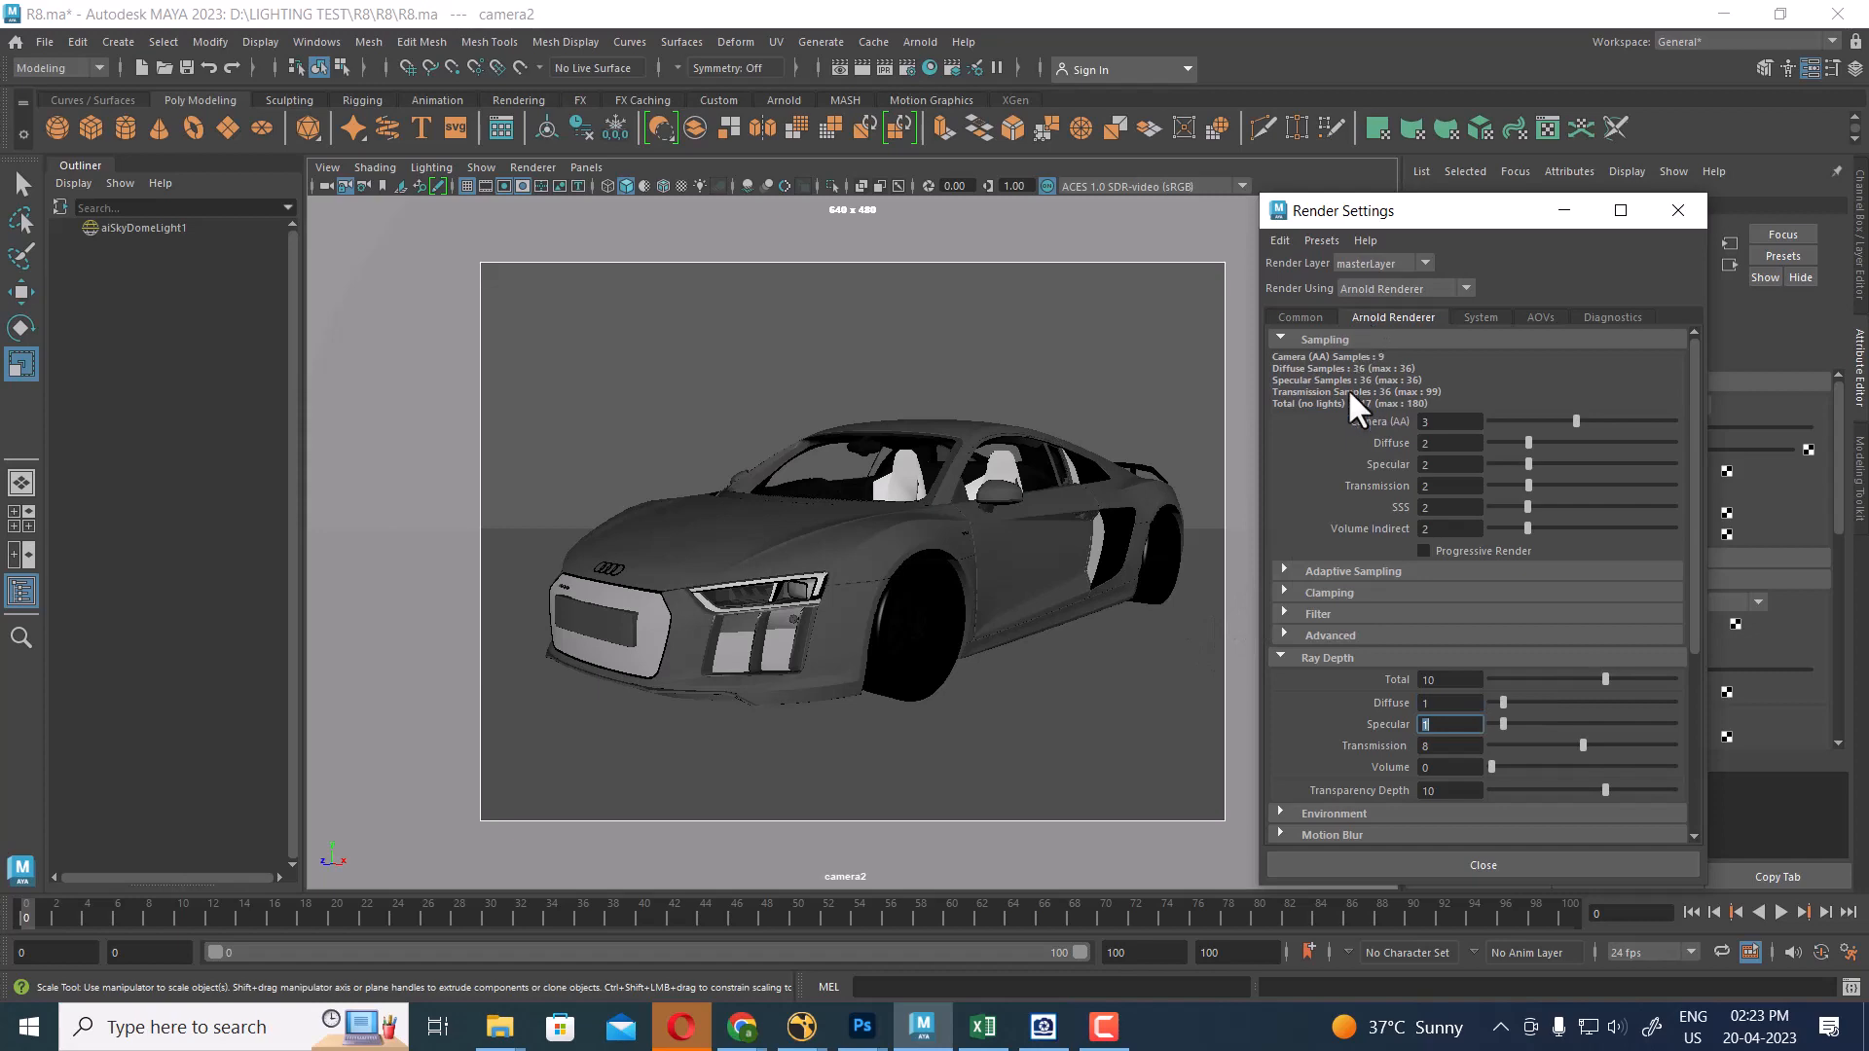
Run a test render from camera2, review the image and dismiss the render window
{"action": "left_click", "coordinate": [858, 61]}
{"action": "left_click", "coordinate": [856, 57]}
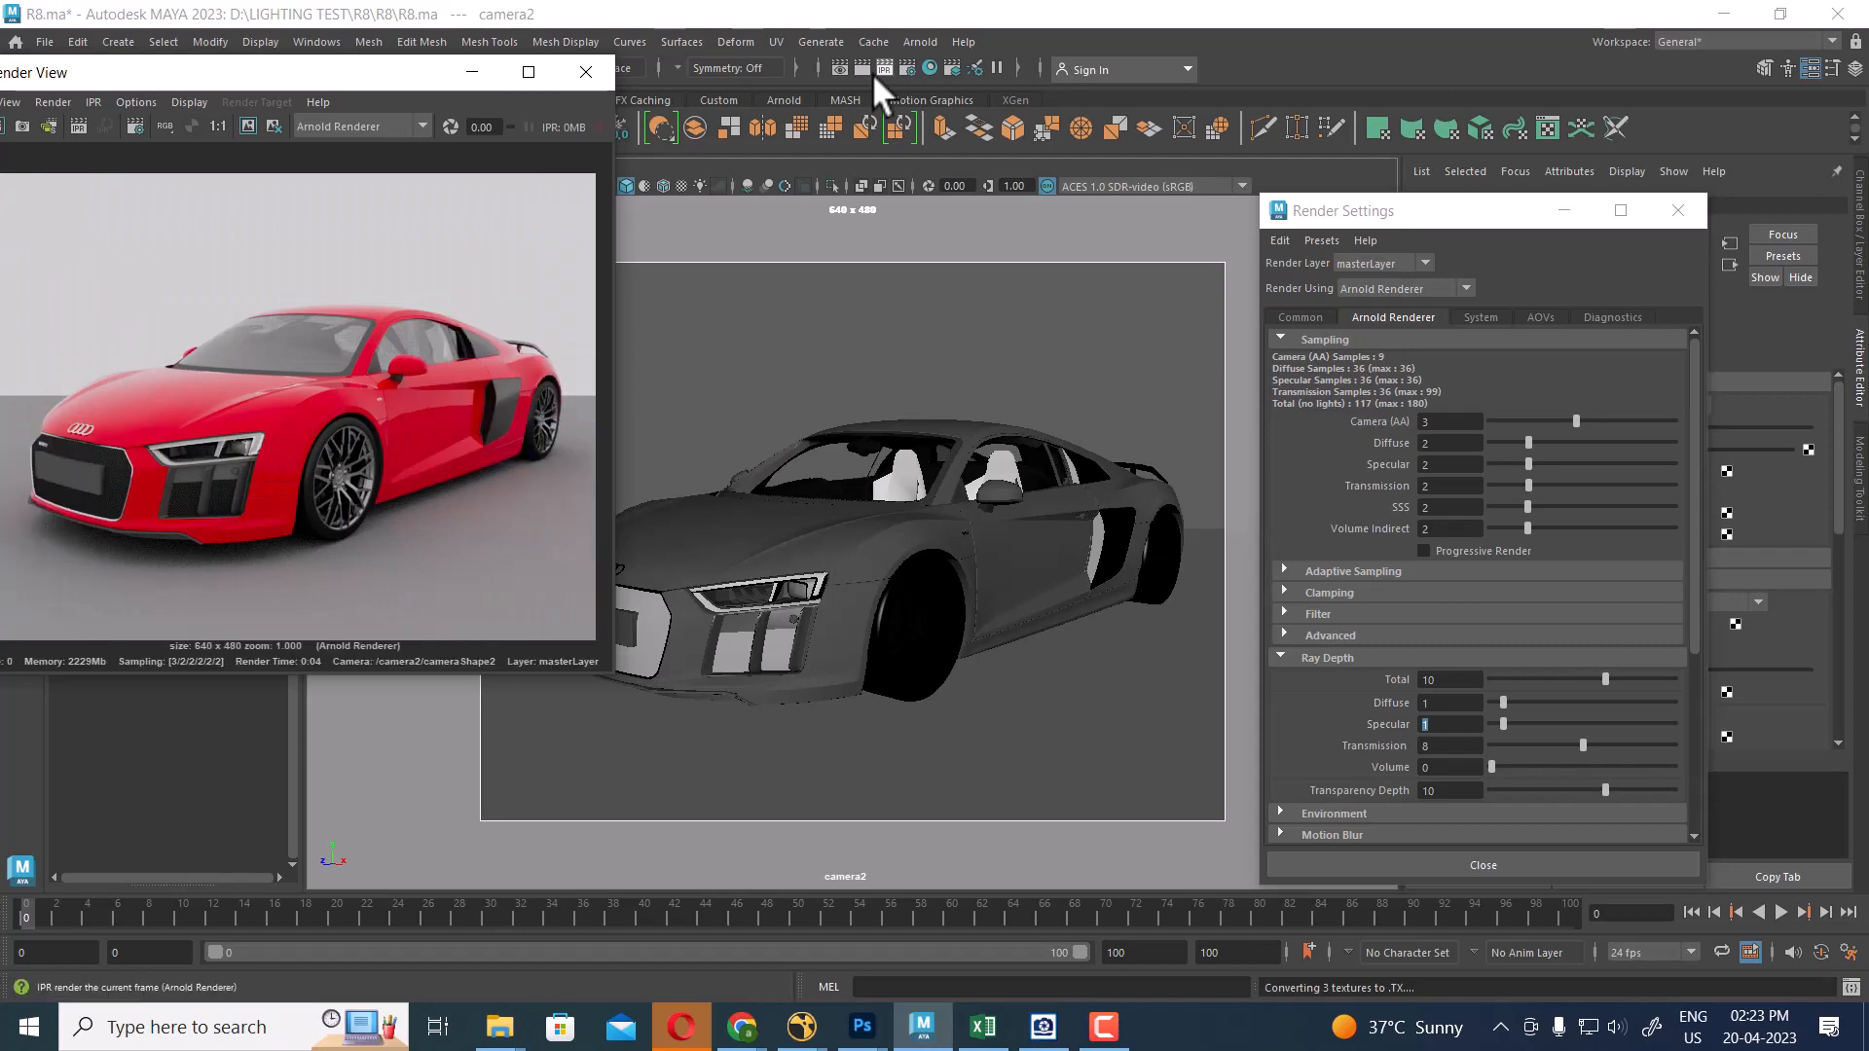
{"action": "left_click_drag", "start_coordinate": [318, 78], "coordinate": [1079, 131]}
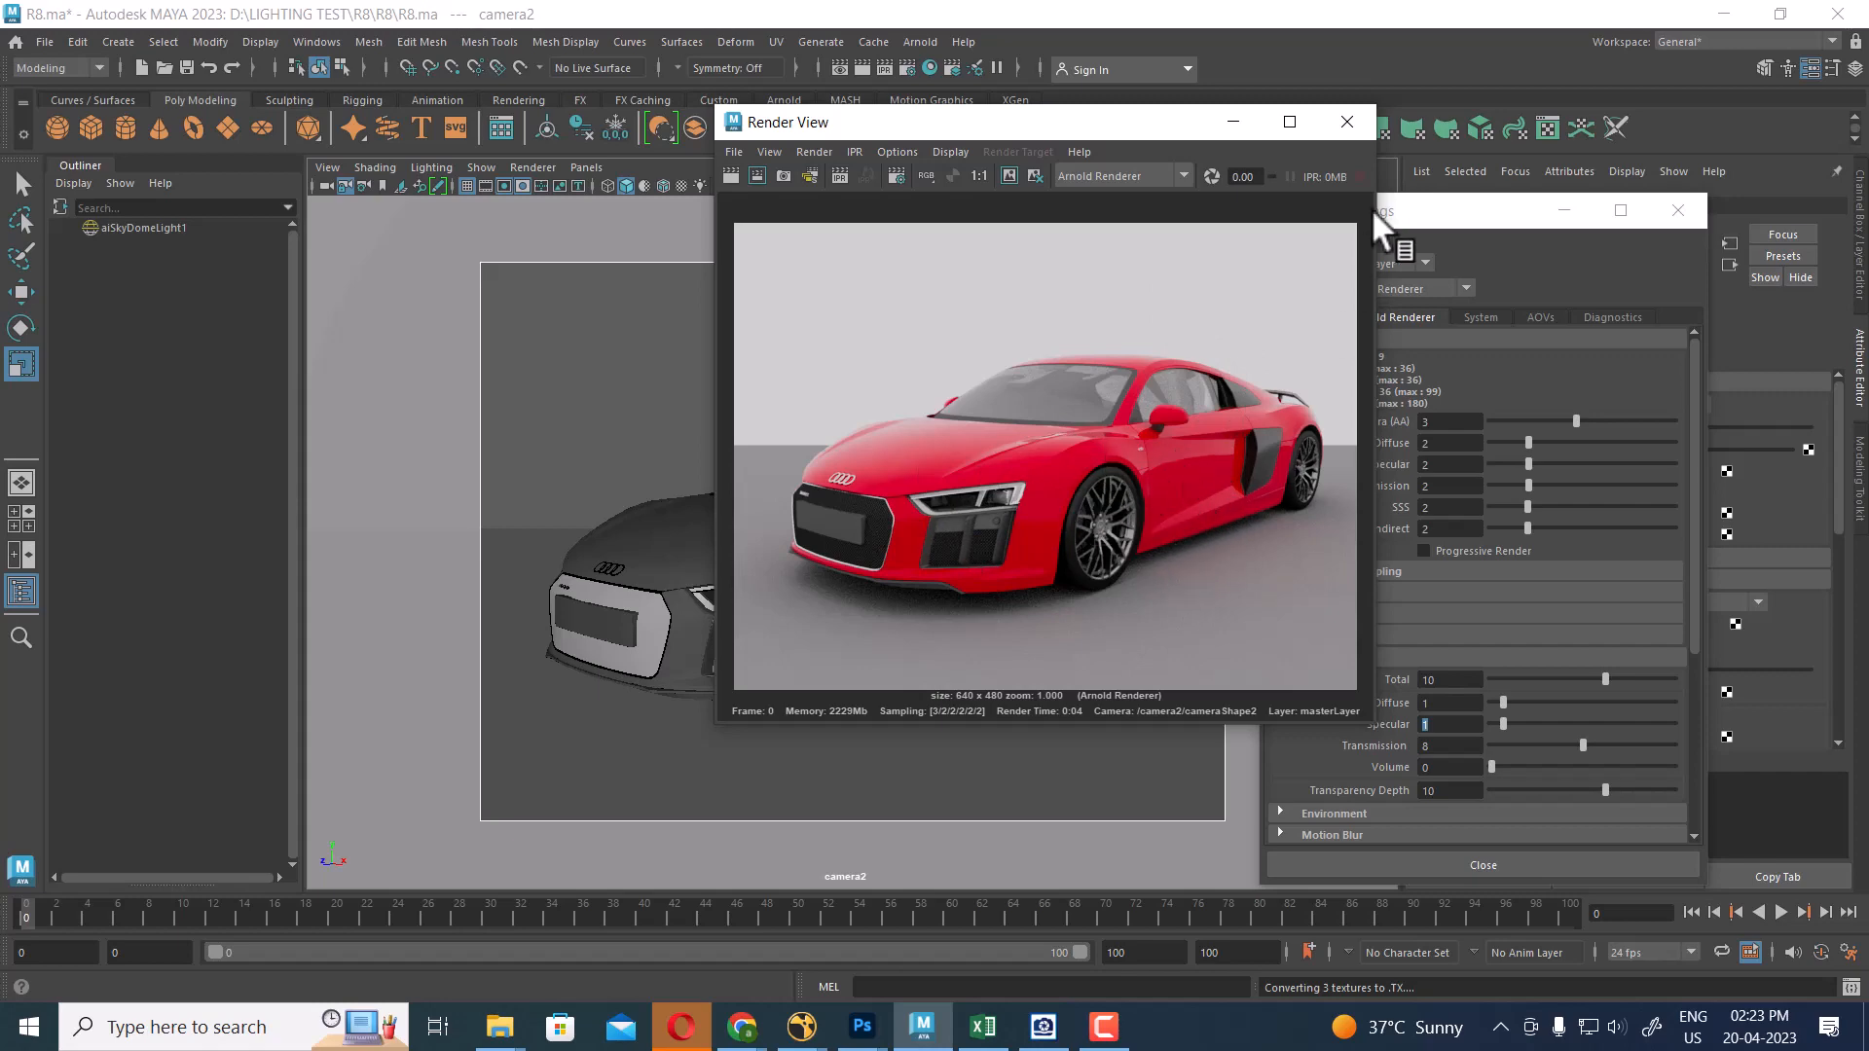
{"action": "left_click", "coordinate": [1347, 122]}
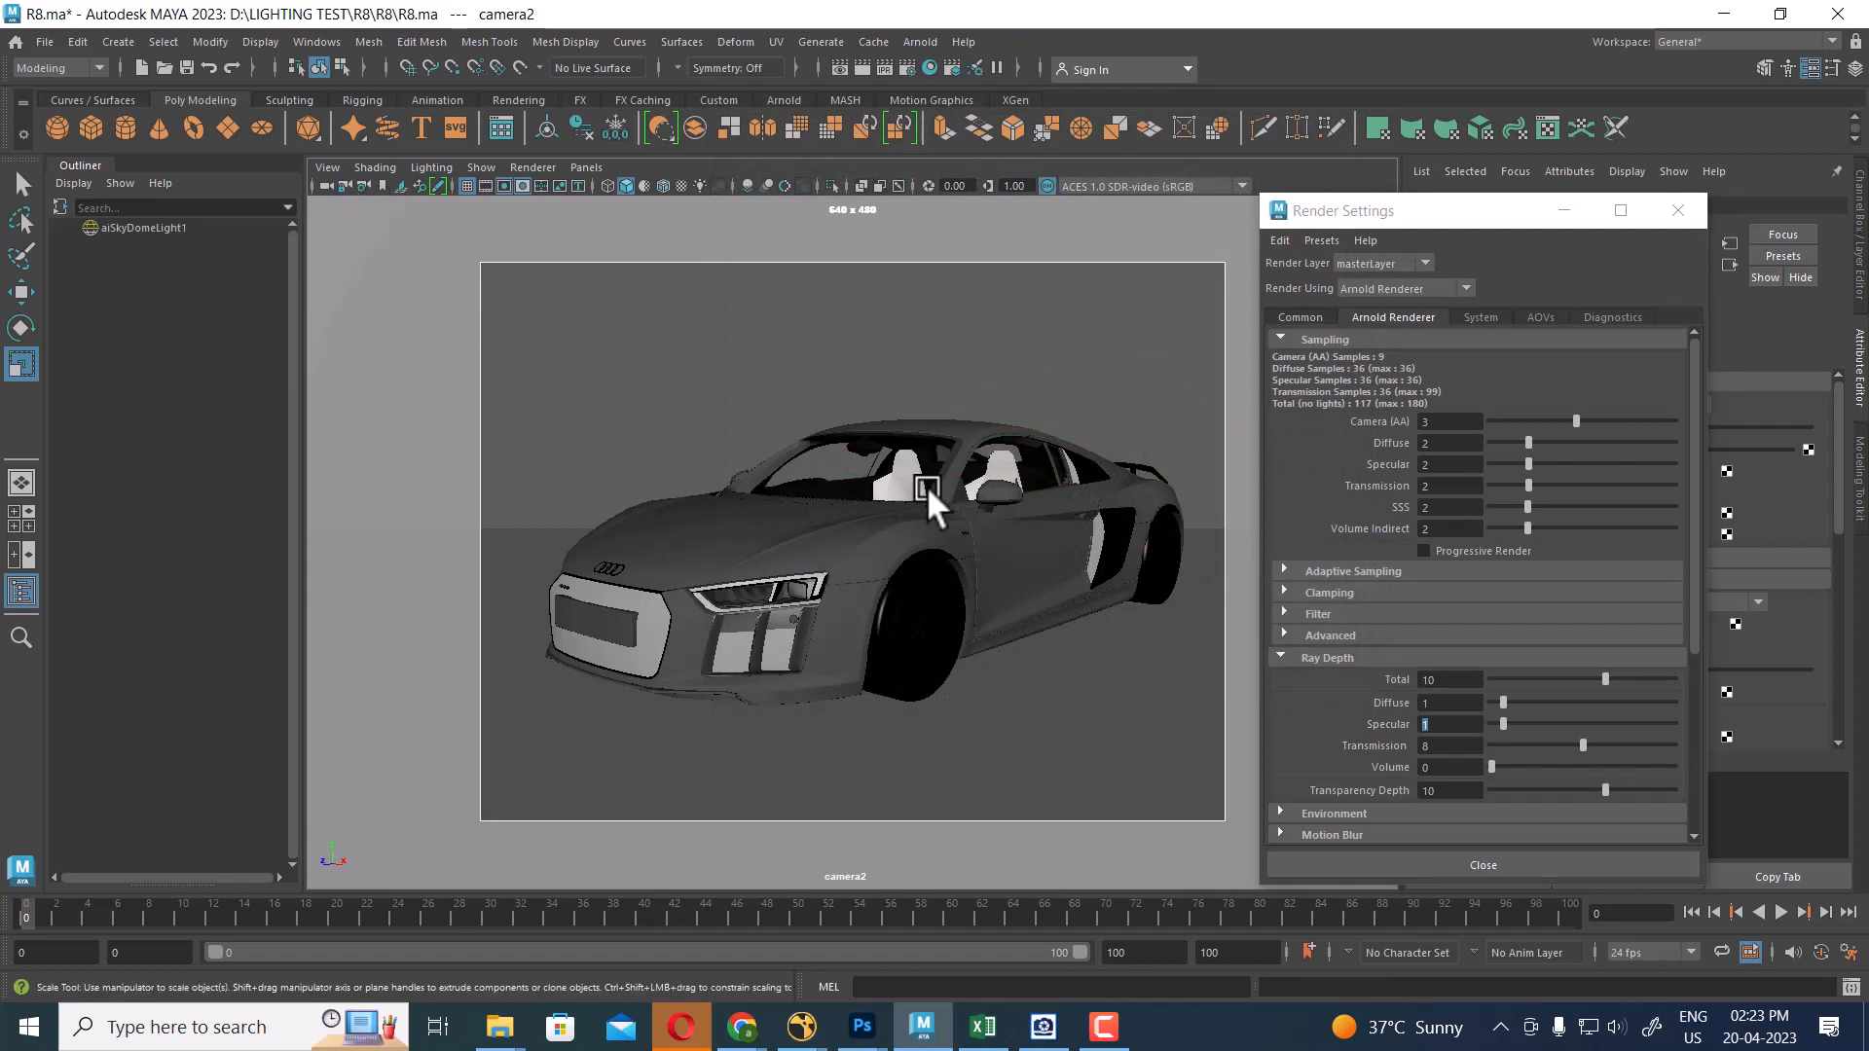
Reframe camera2 with the car lower in the frame, test render it again and dismiss the render windows
{"action": "left_click_drag", "start_coordinate": [935, 484], "coordinate": [952, 615], "text": "alt"}
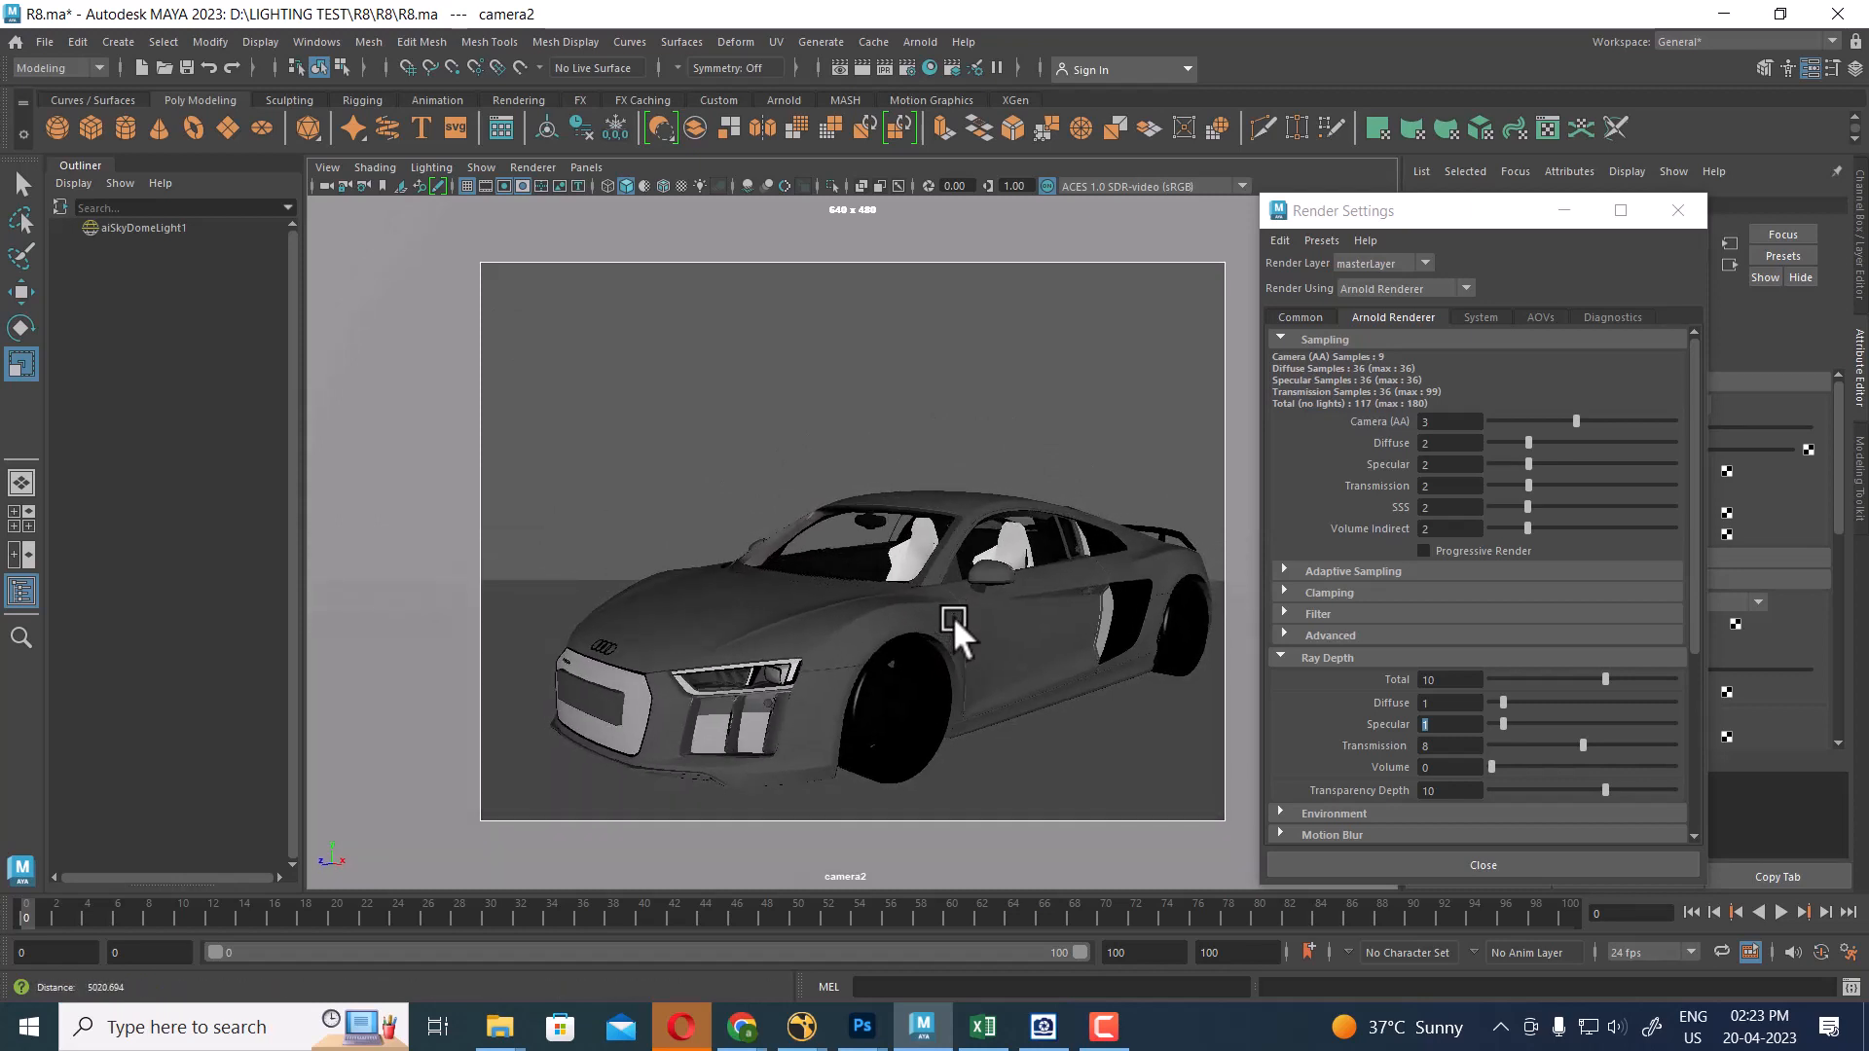
{"action": "left_click", "coordinate": [862, 68]}
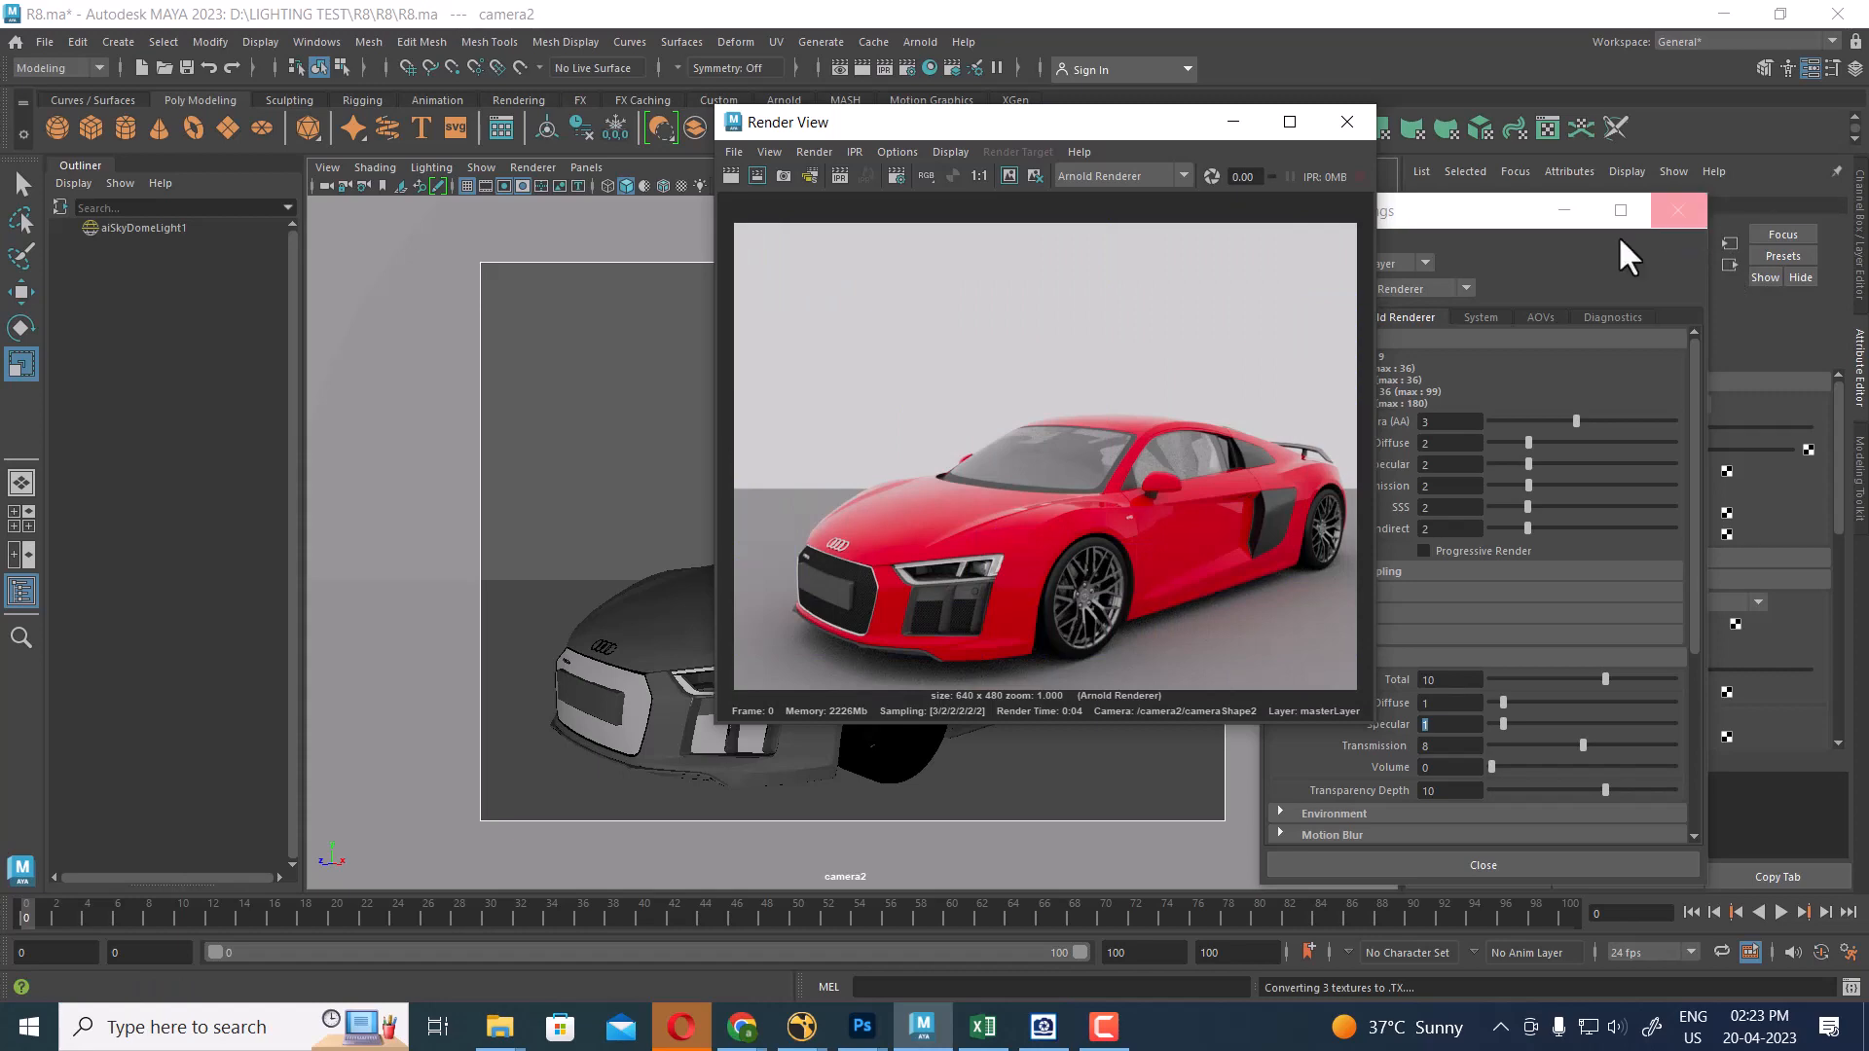
{"action": "left_click", "coordinate": [1678, 211]}
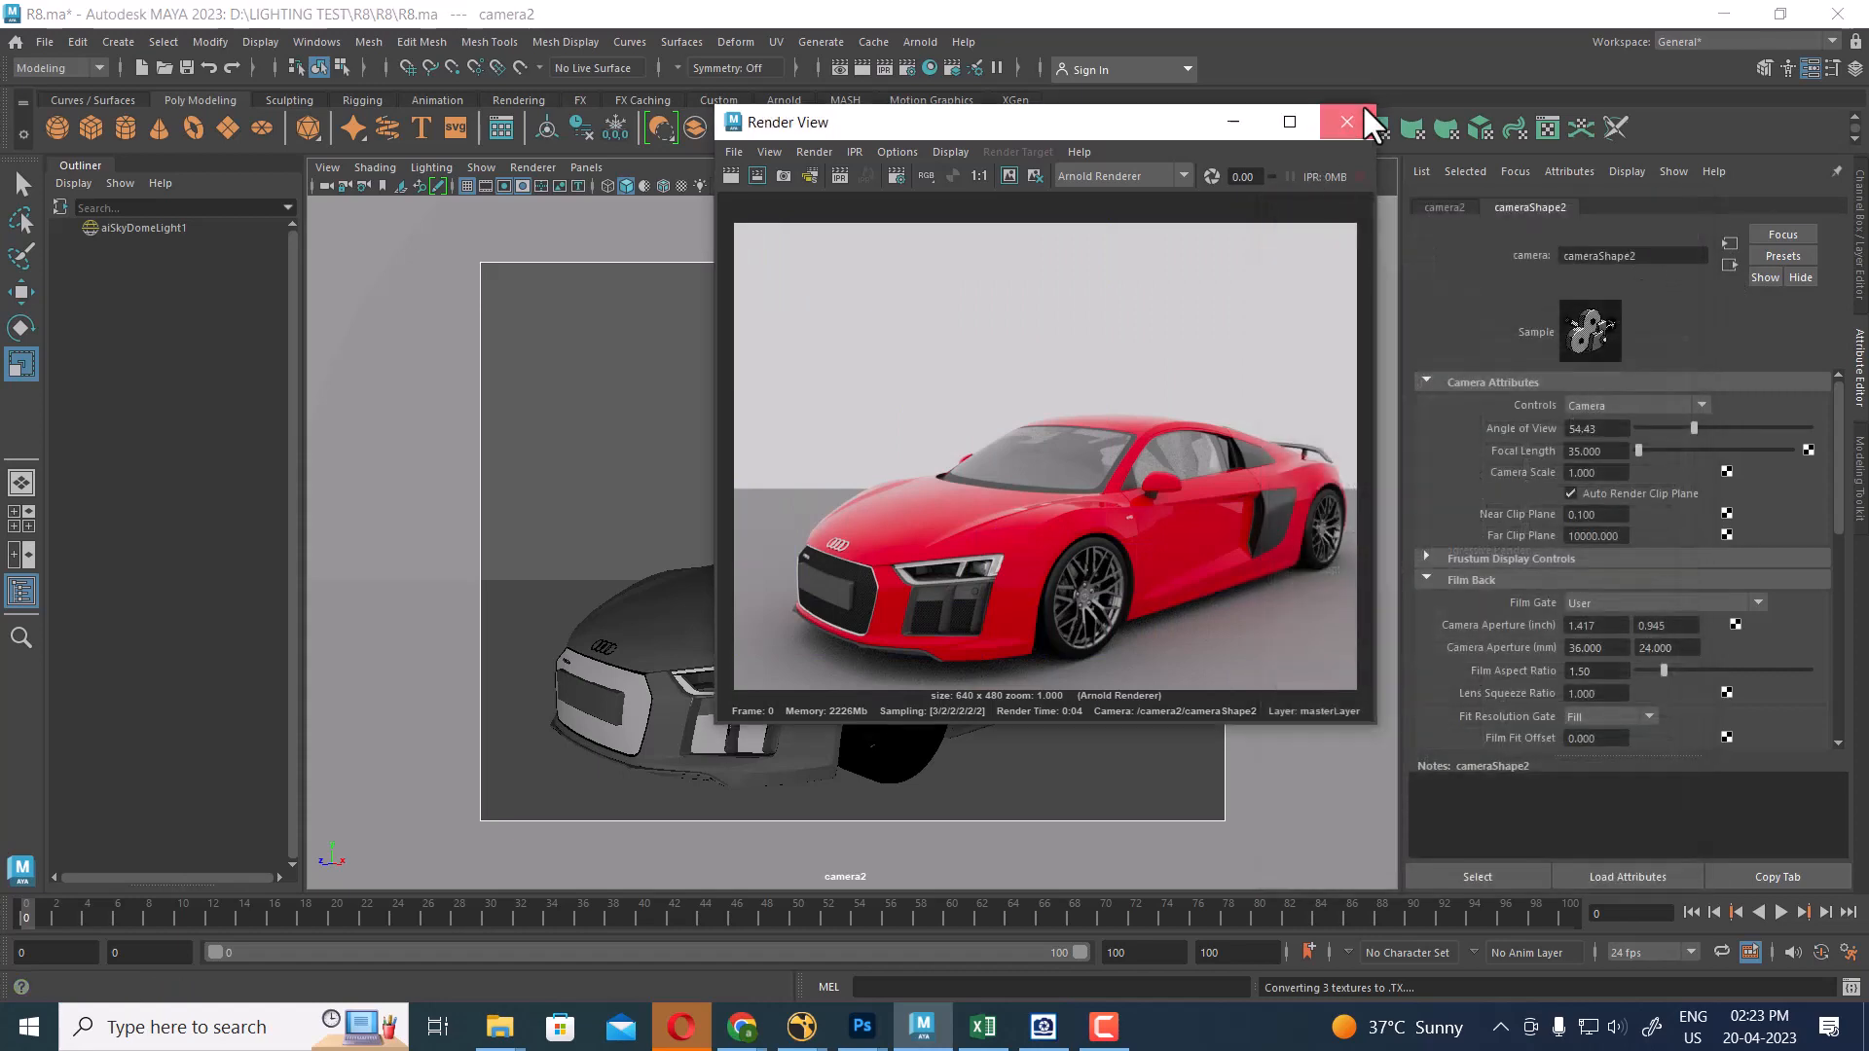
{"action": "left_click", "coordinate": [1347, 122]}
Select the sky dome light and look up its image files in D:\LIGHTING TEST\R8\R8 using File Explorer, returning to Maya
{"action": "left_click_drag", "start_coordinate": [1134, 341], "coordinate": [752, 350]}
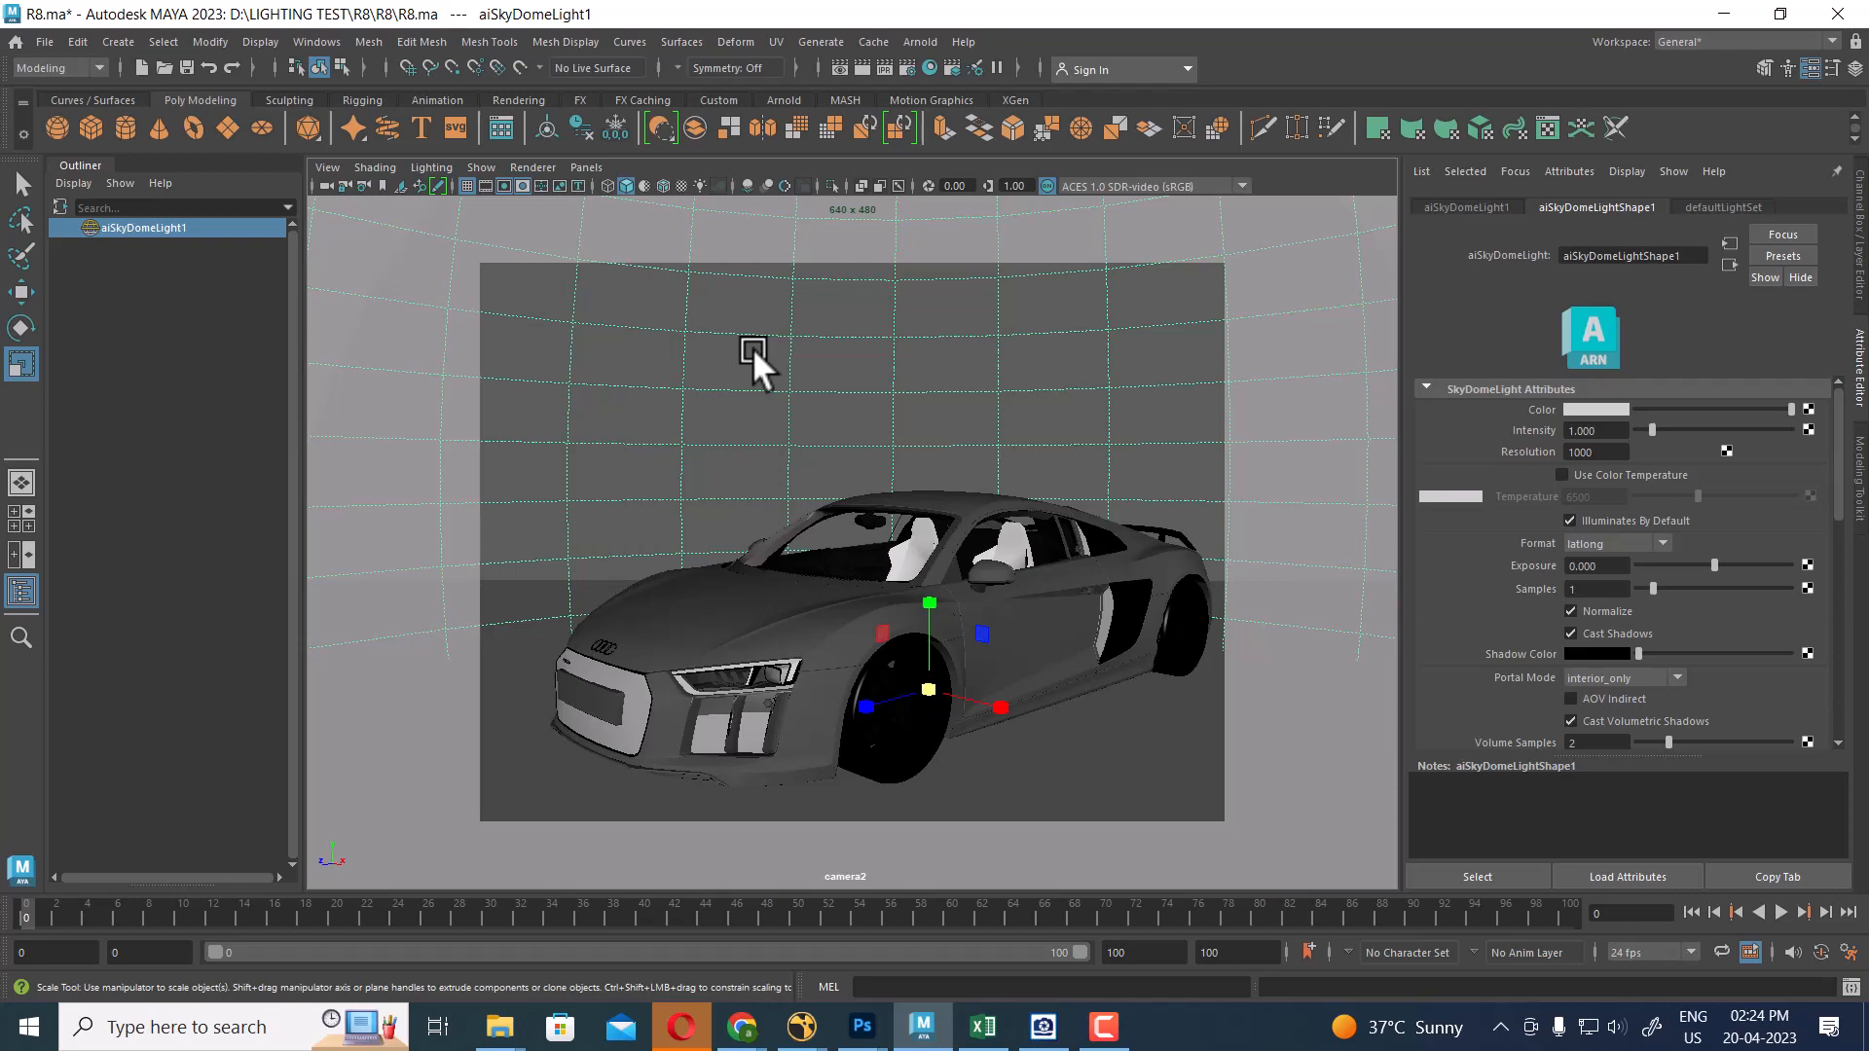
{"action": "left_click", "coordinate": [500, 1027]}
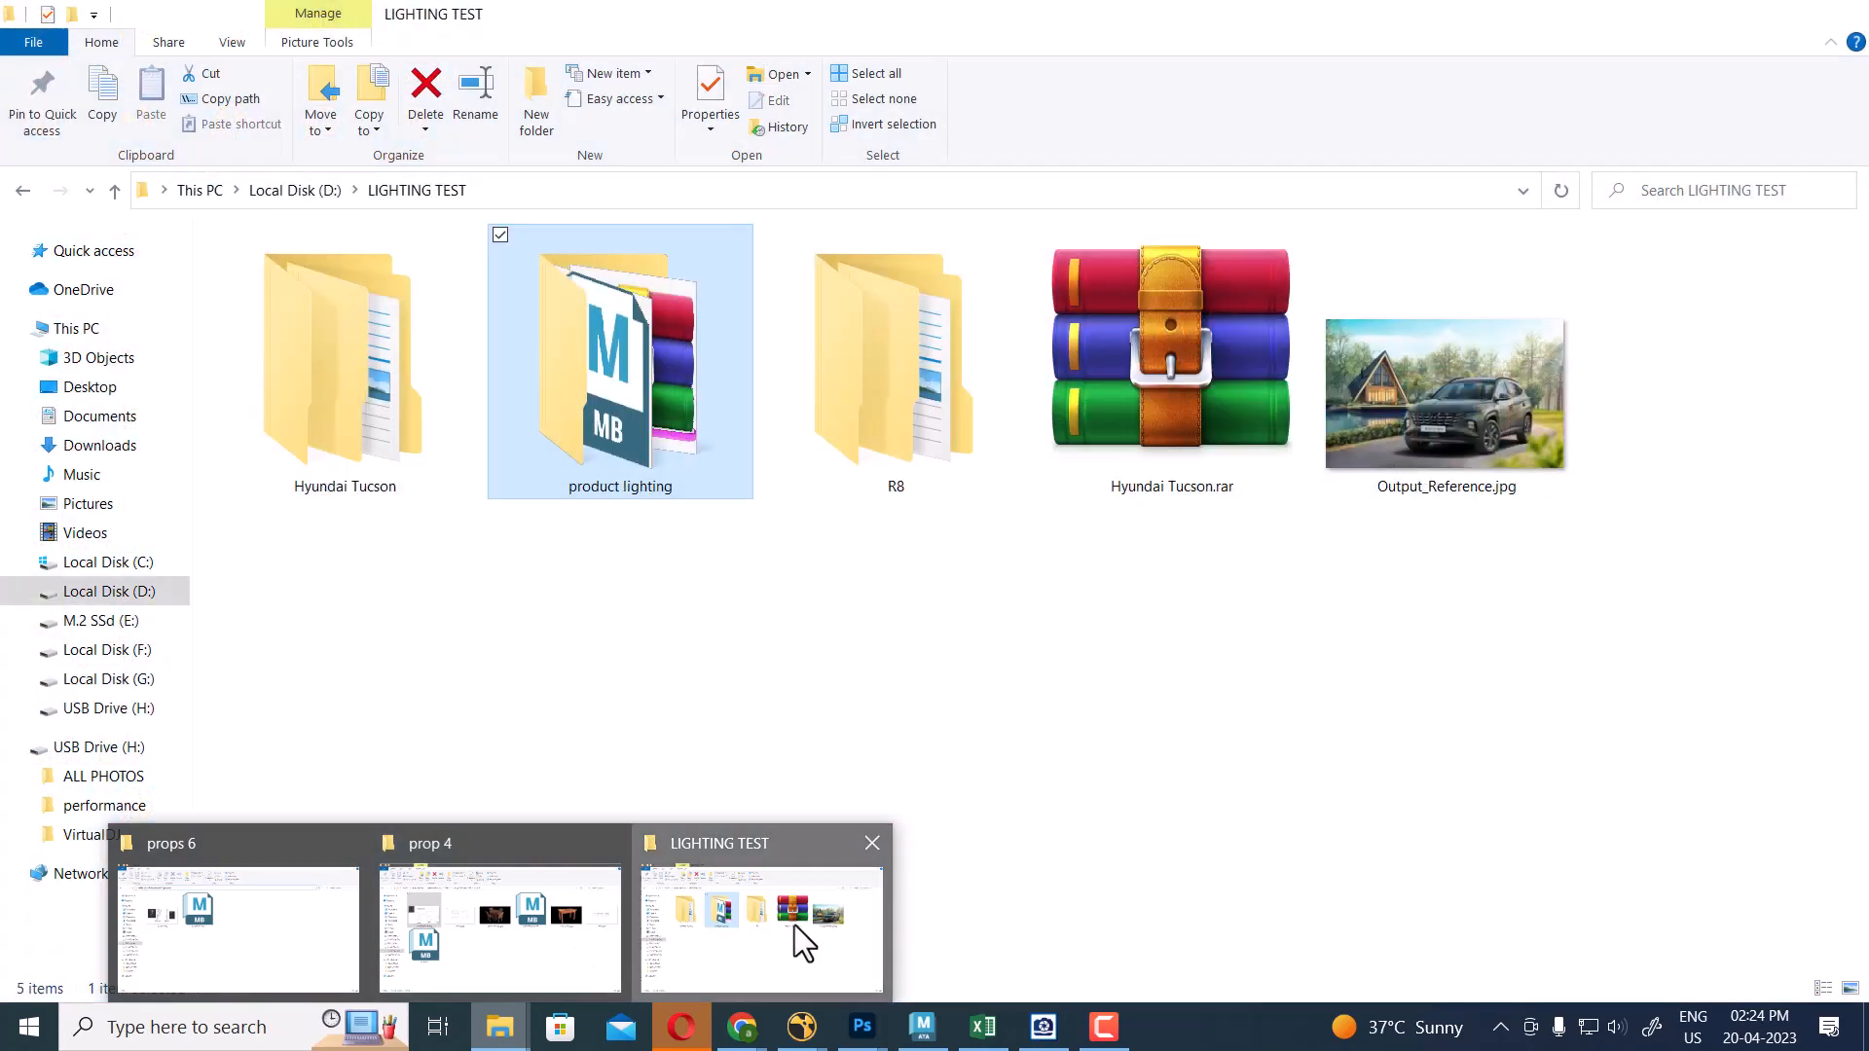
{"action": "left_click", "coordinate": [794, 925]}
{"action": "left_click", "coordinate": [628, 366], "text": "ctrl"}
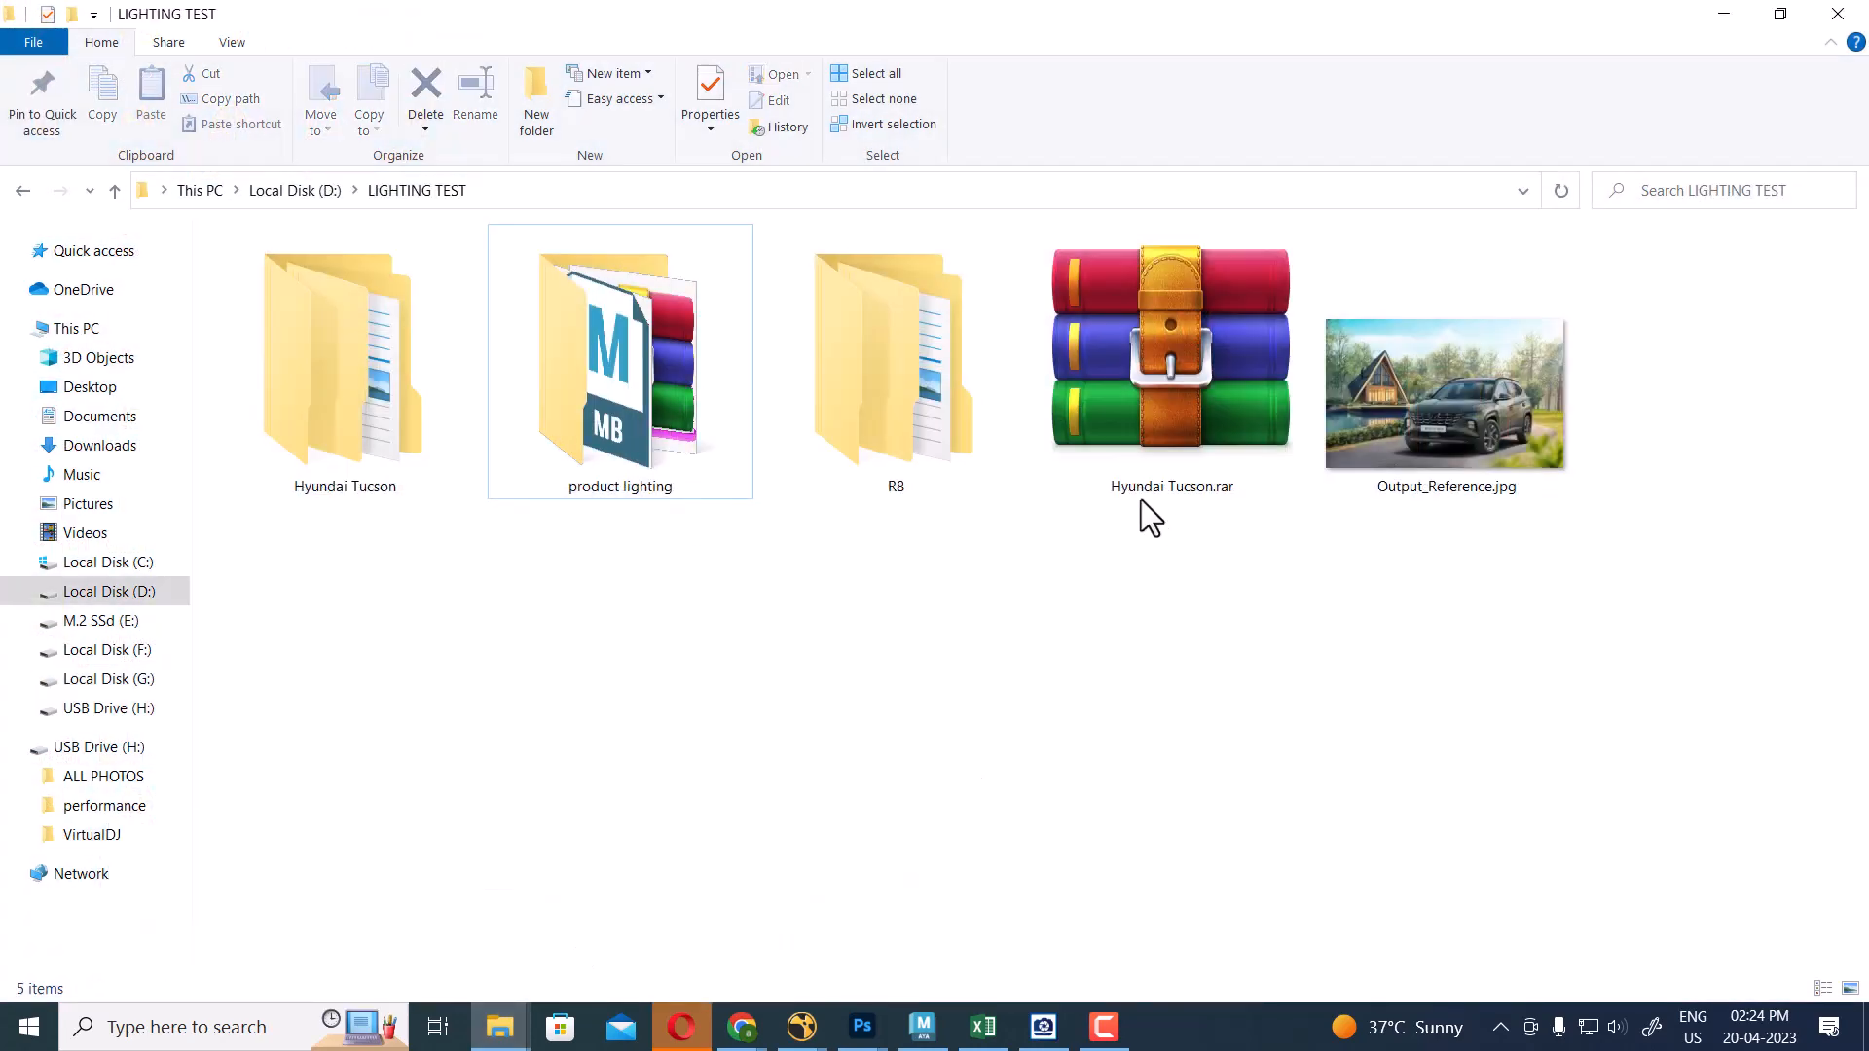
{"action": "double_click", "coordinate": [919, 469]}
{"action": "double_click", "coordinate": [326, 276]}
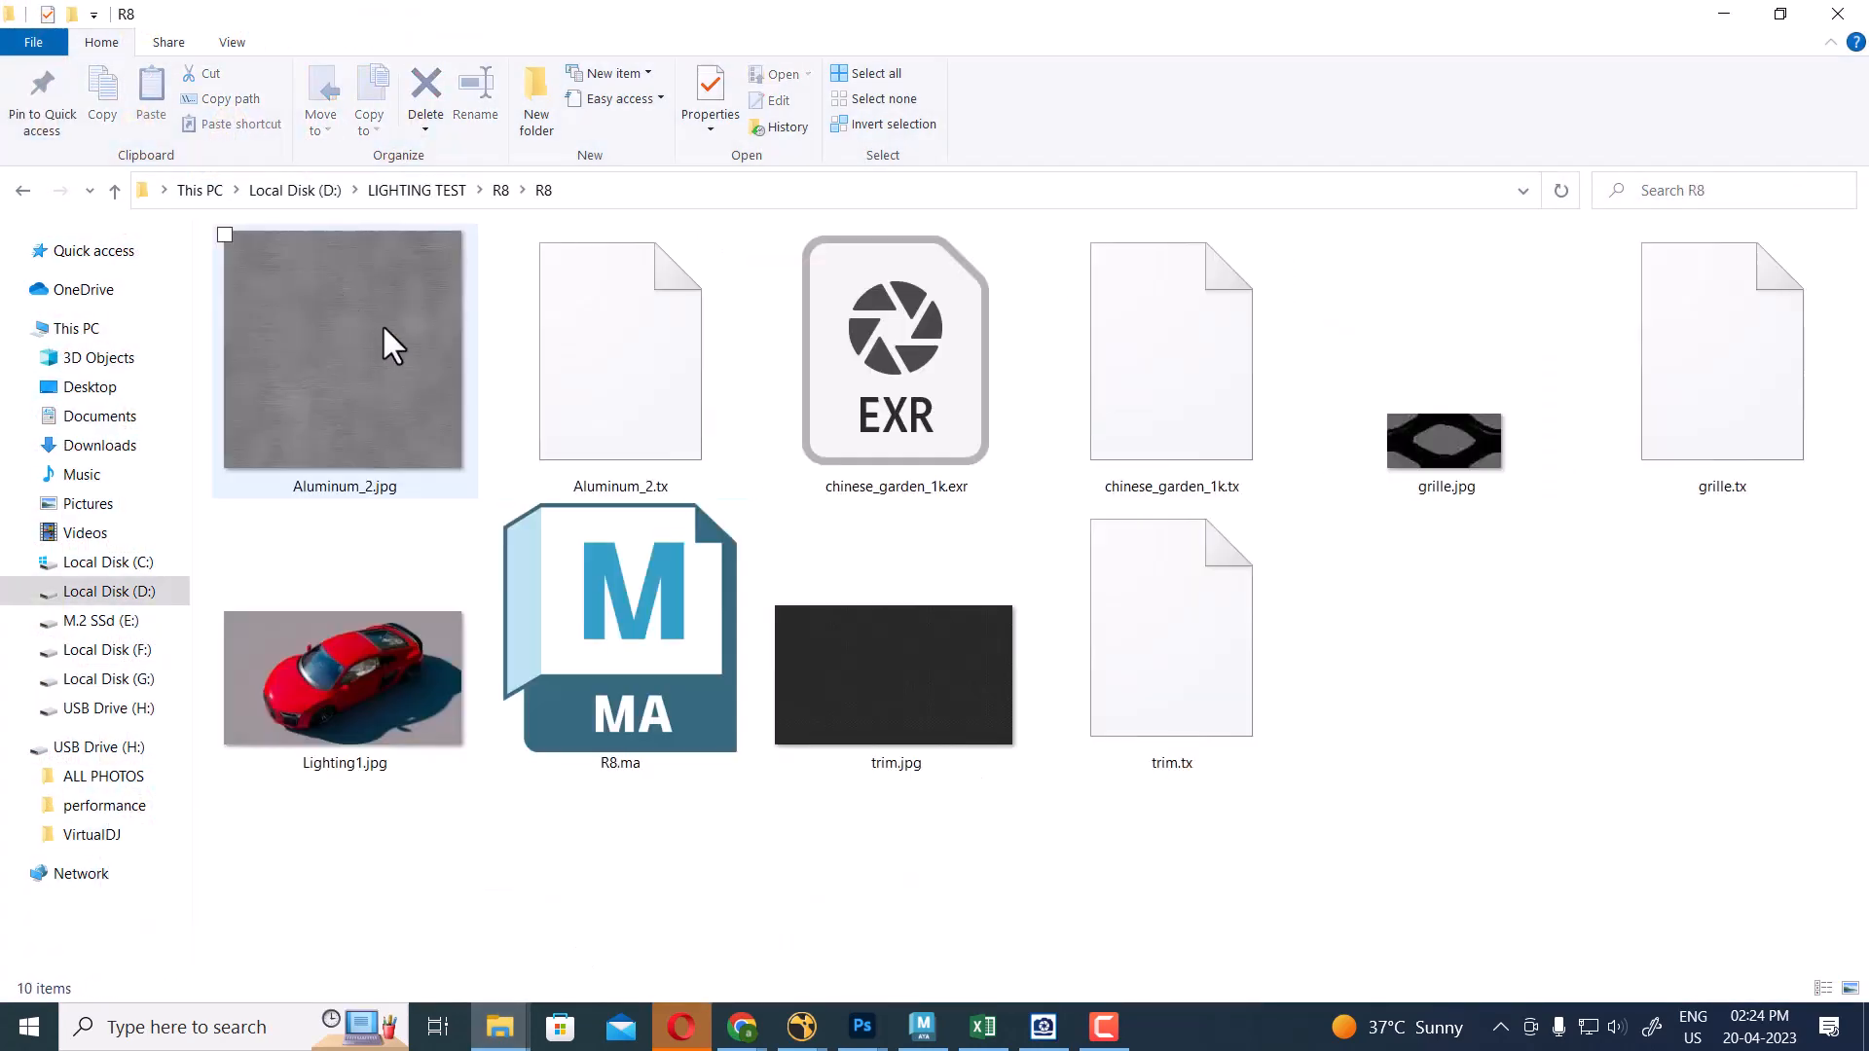
{"action": "left_click", "coordinate": [938, 202]}
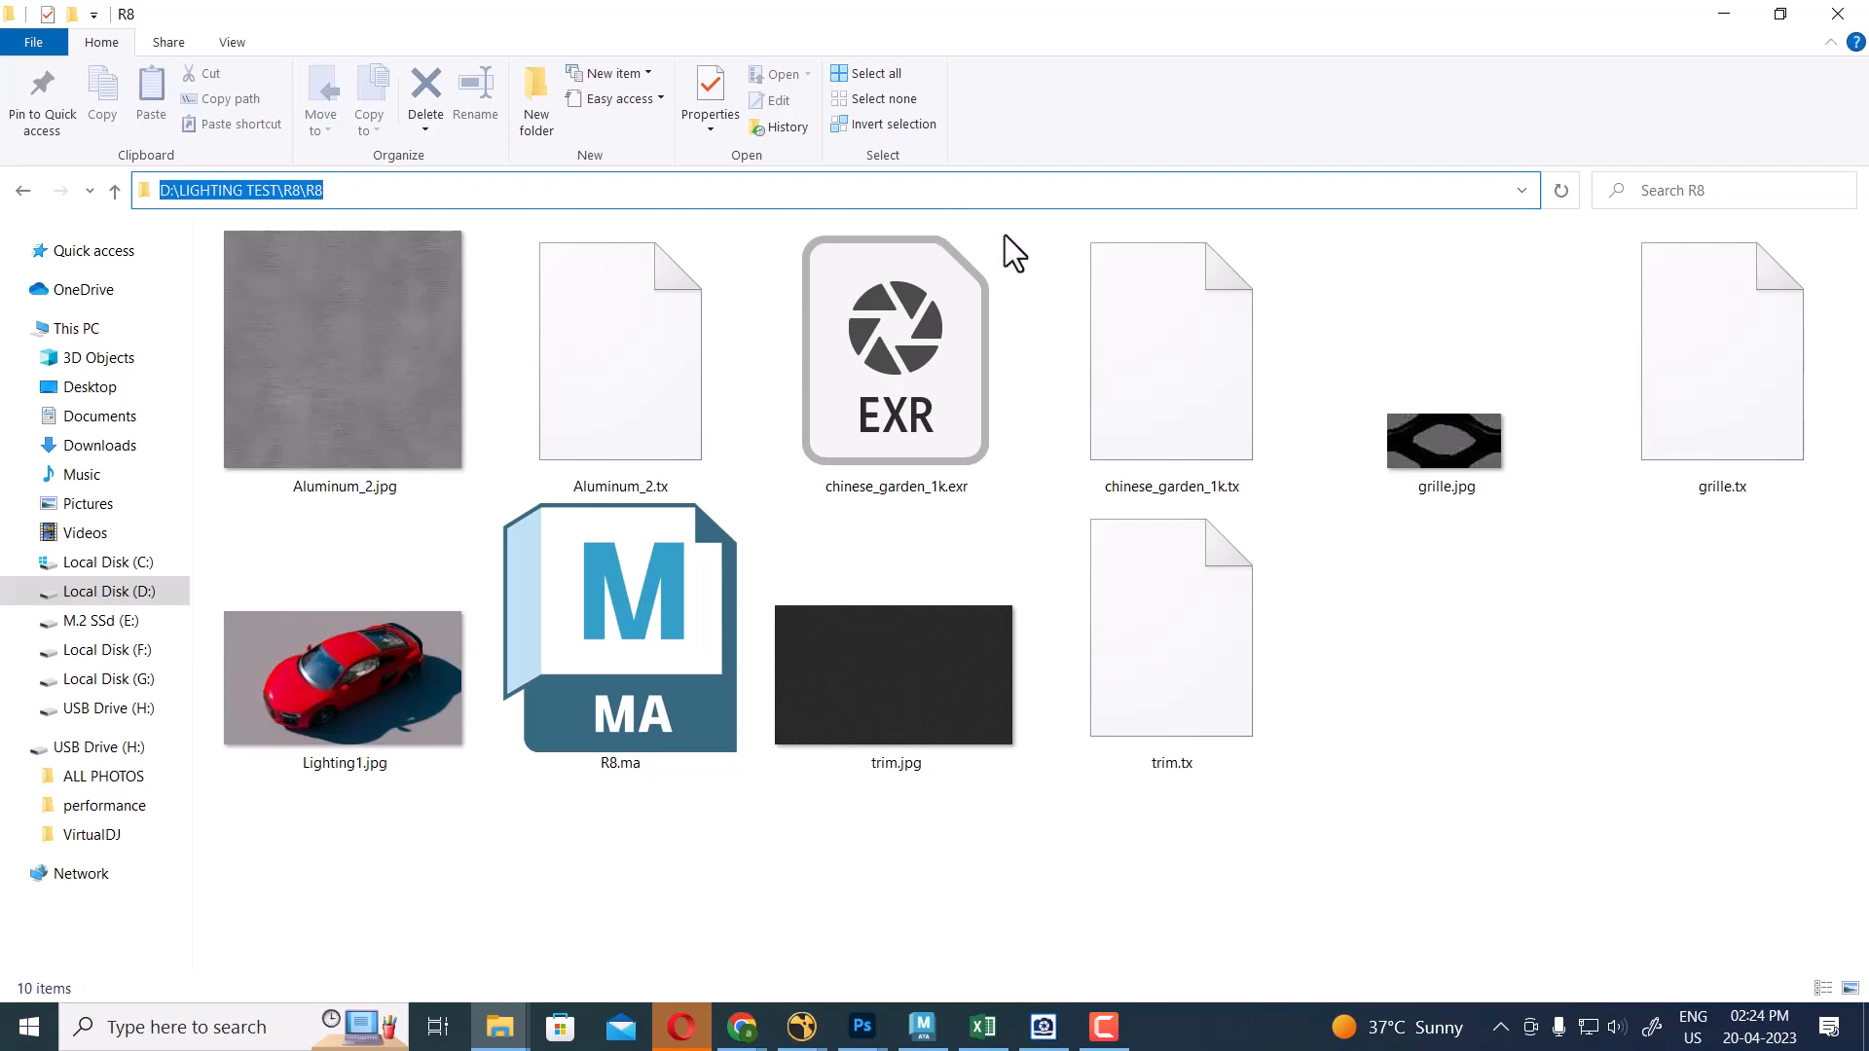
{"action": "left_click", "coordinate": [1724, 14]}
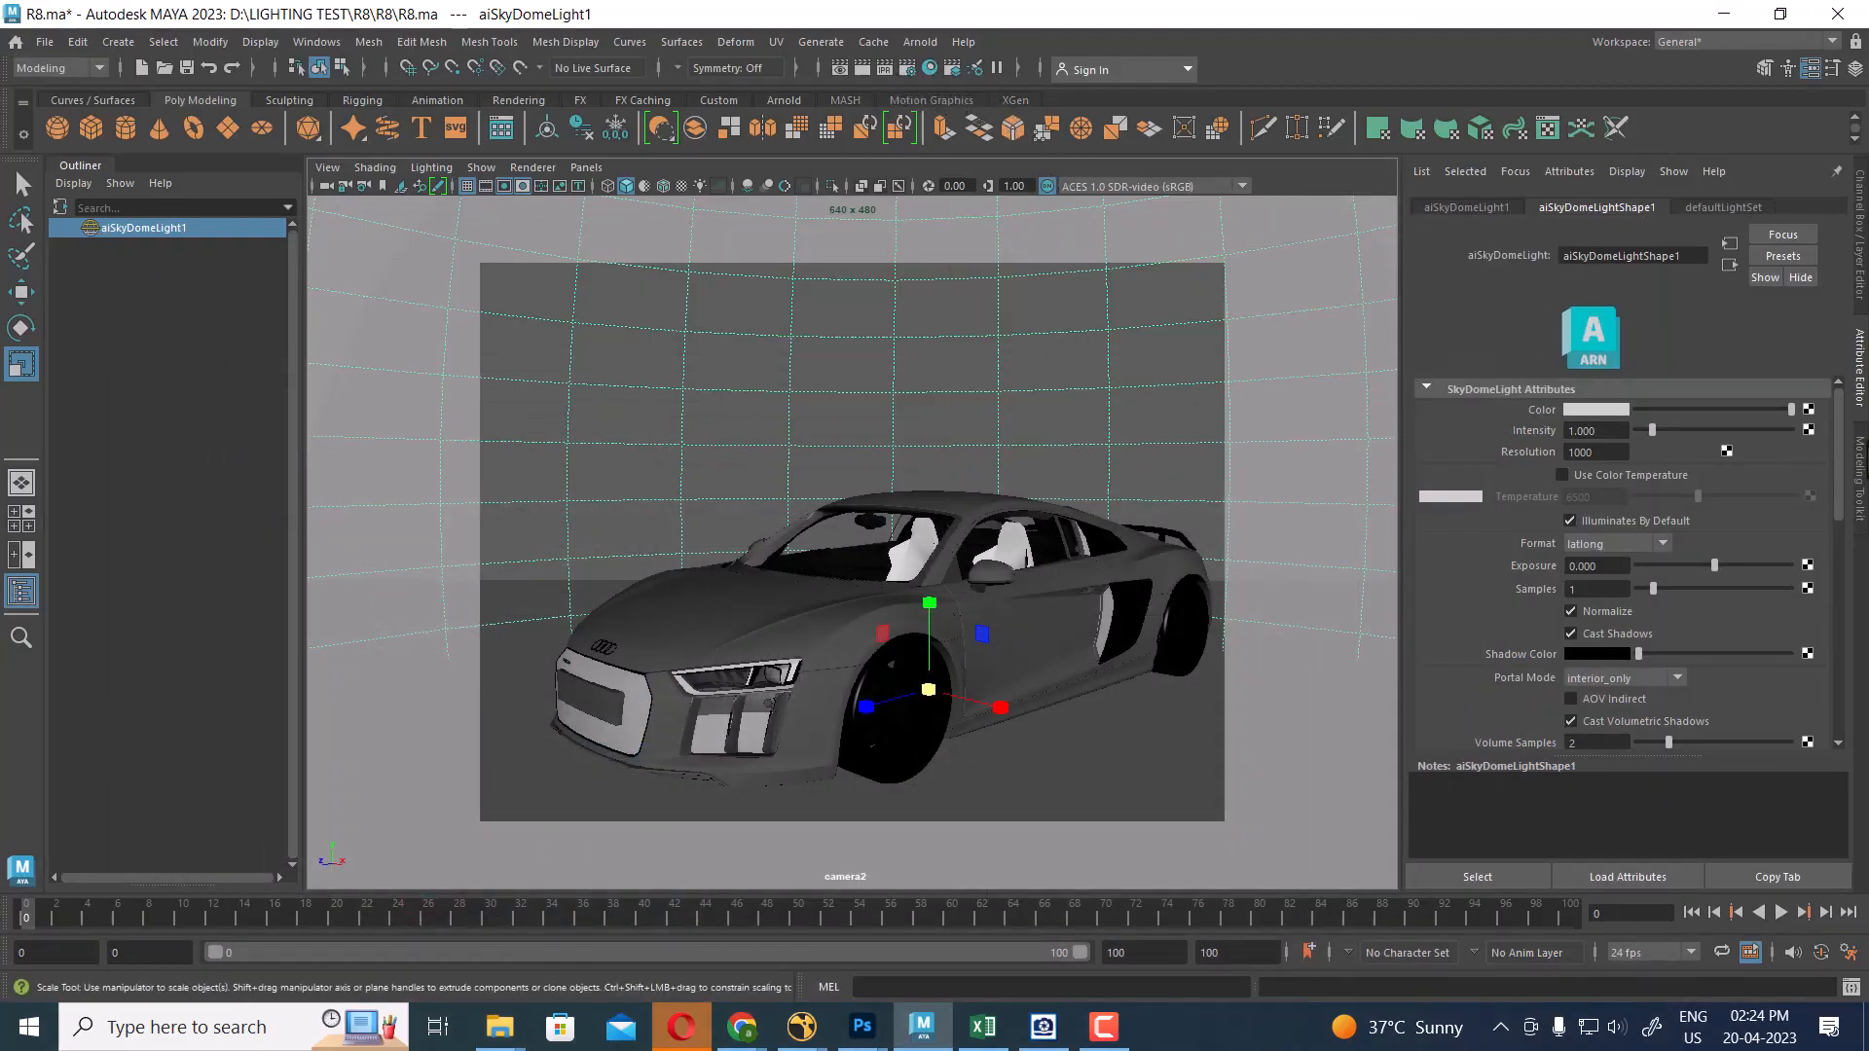
Connect a file texture to the sky dome light's color and load chinese_garden_1k.exr into it
{"action": "left_click", "coordinate": [1808, 408]}
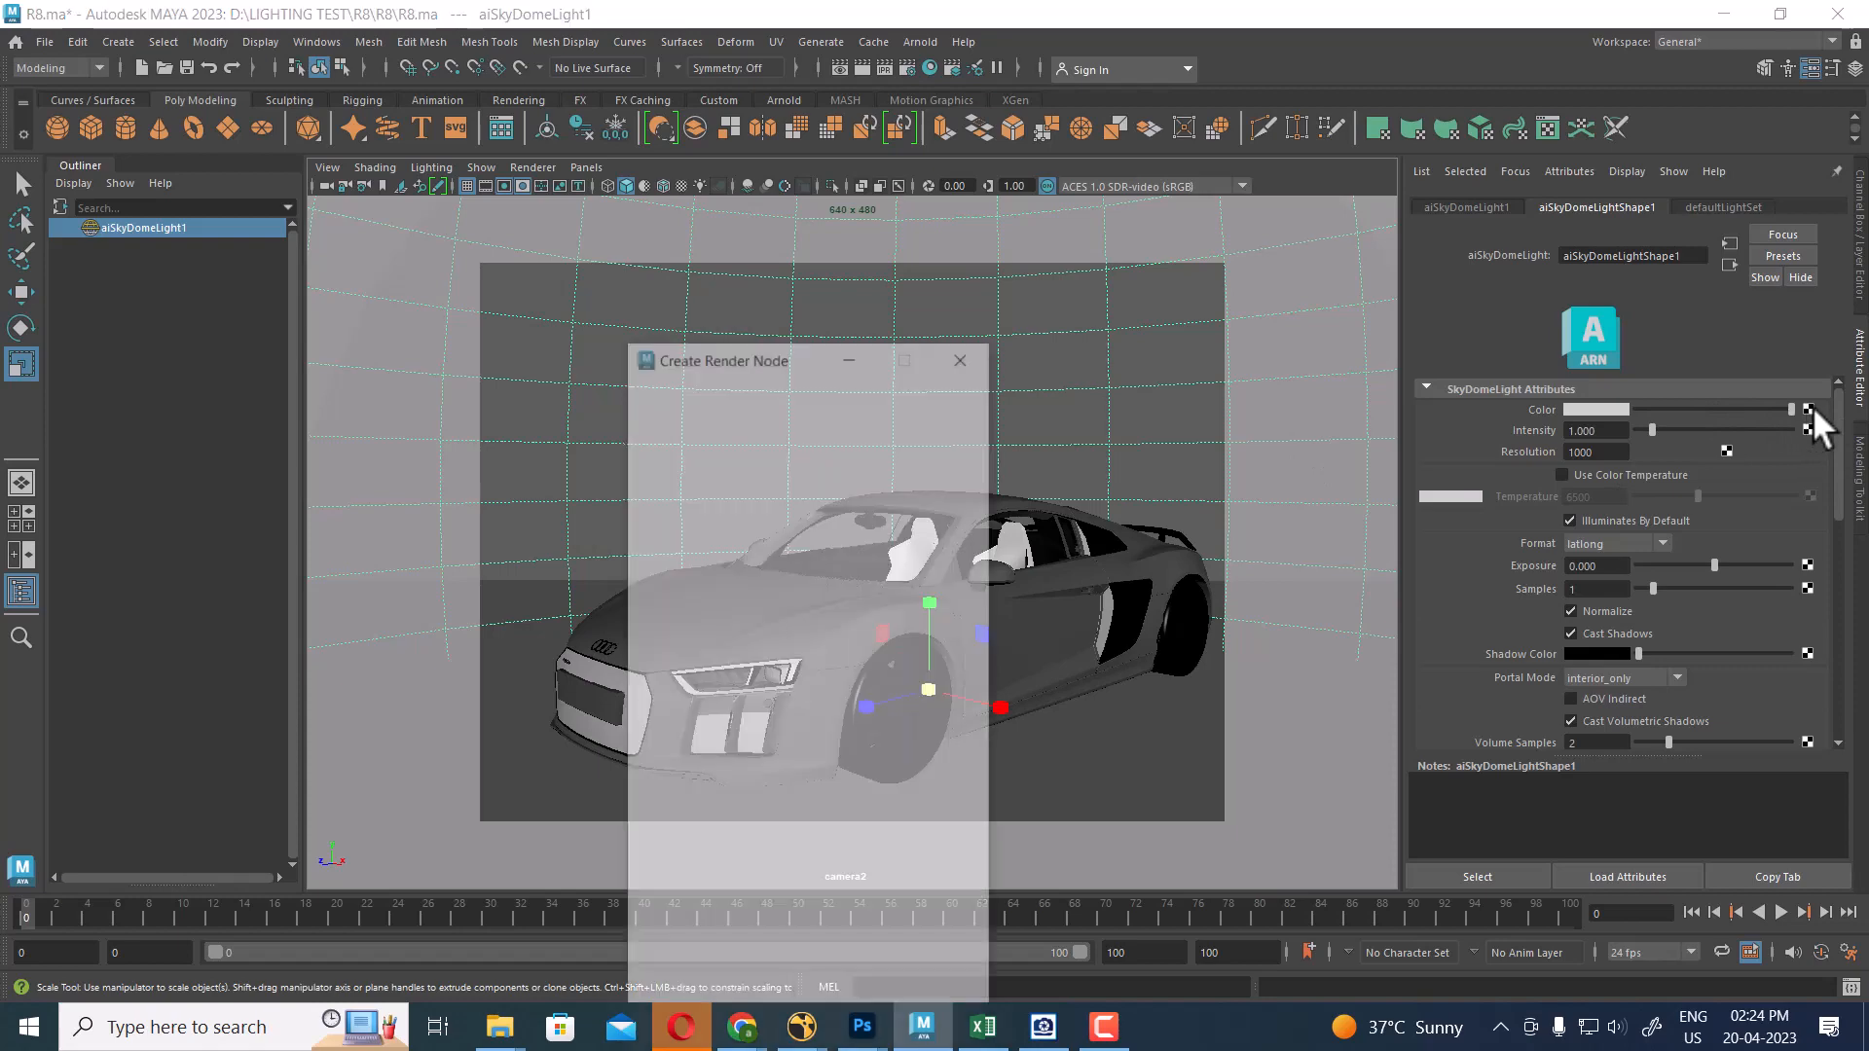
{"action": "left_click", "coordinate": [791, 526]}
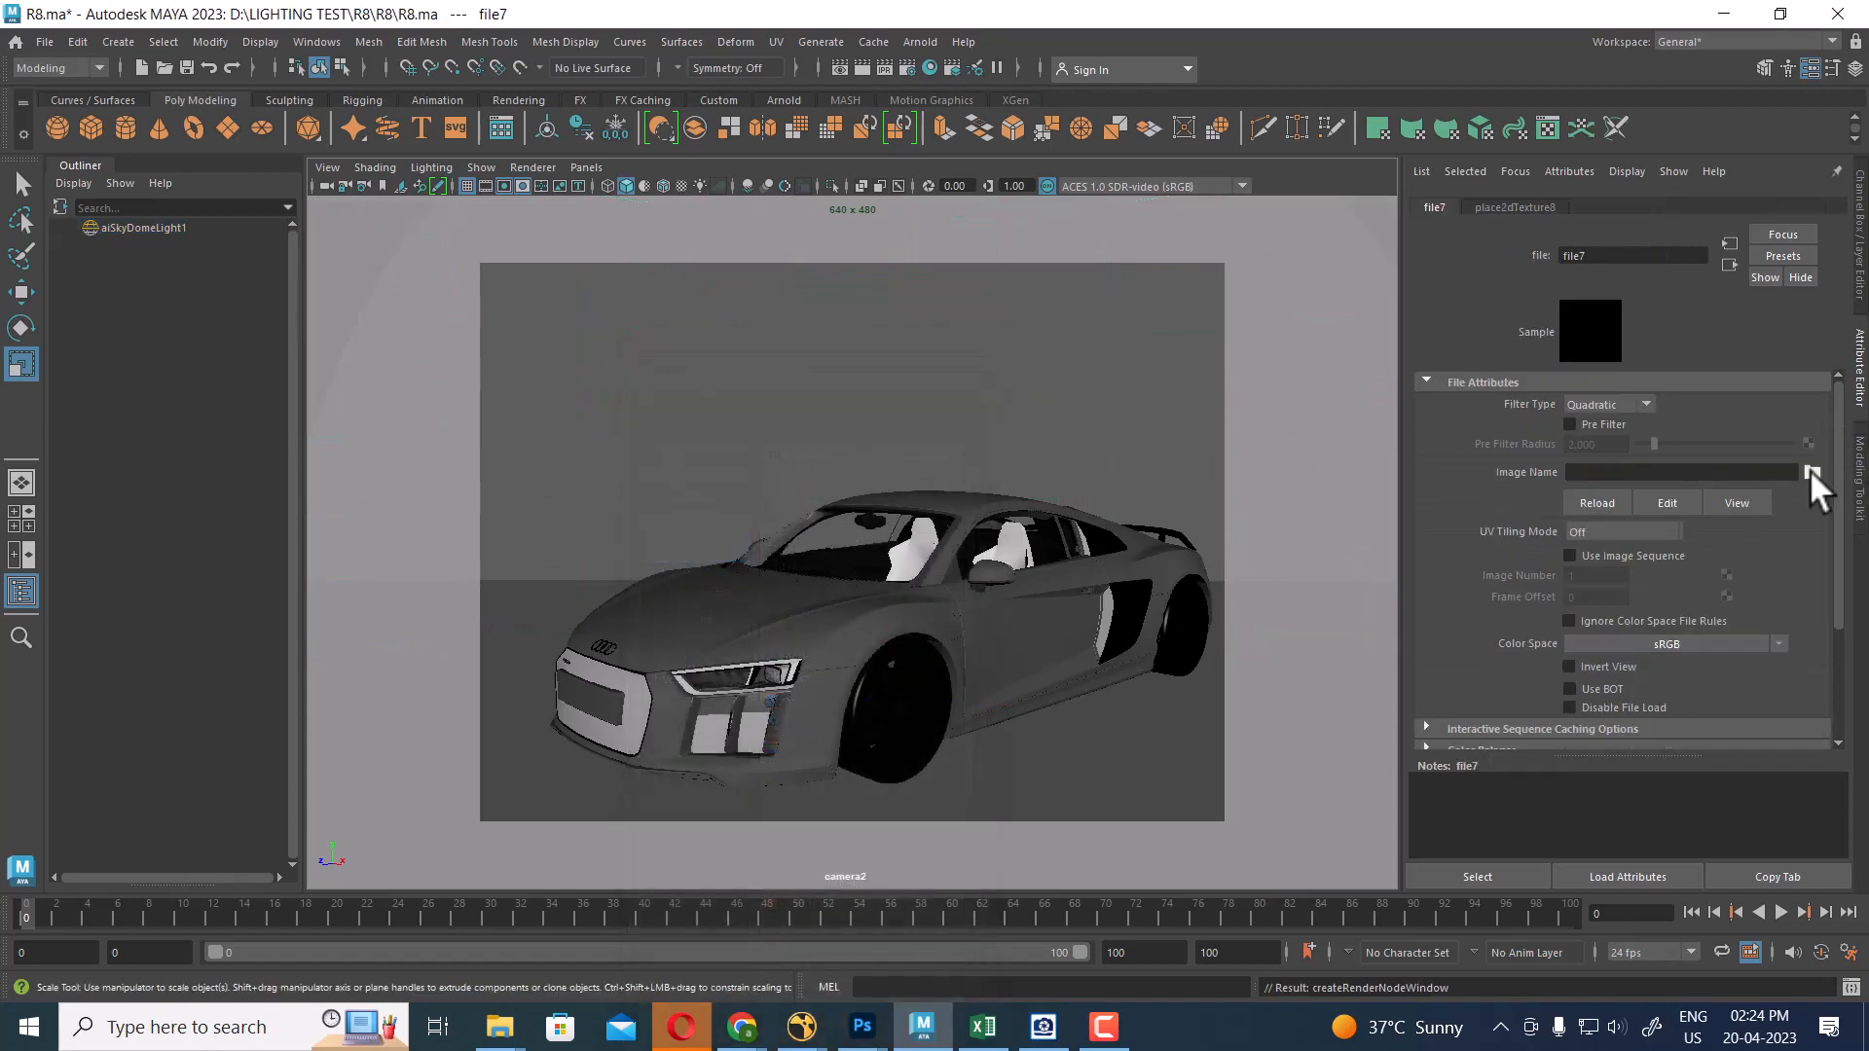
{"action": "left_click", "coordinate": [1811, 471]}
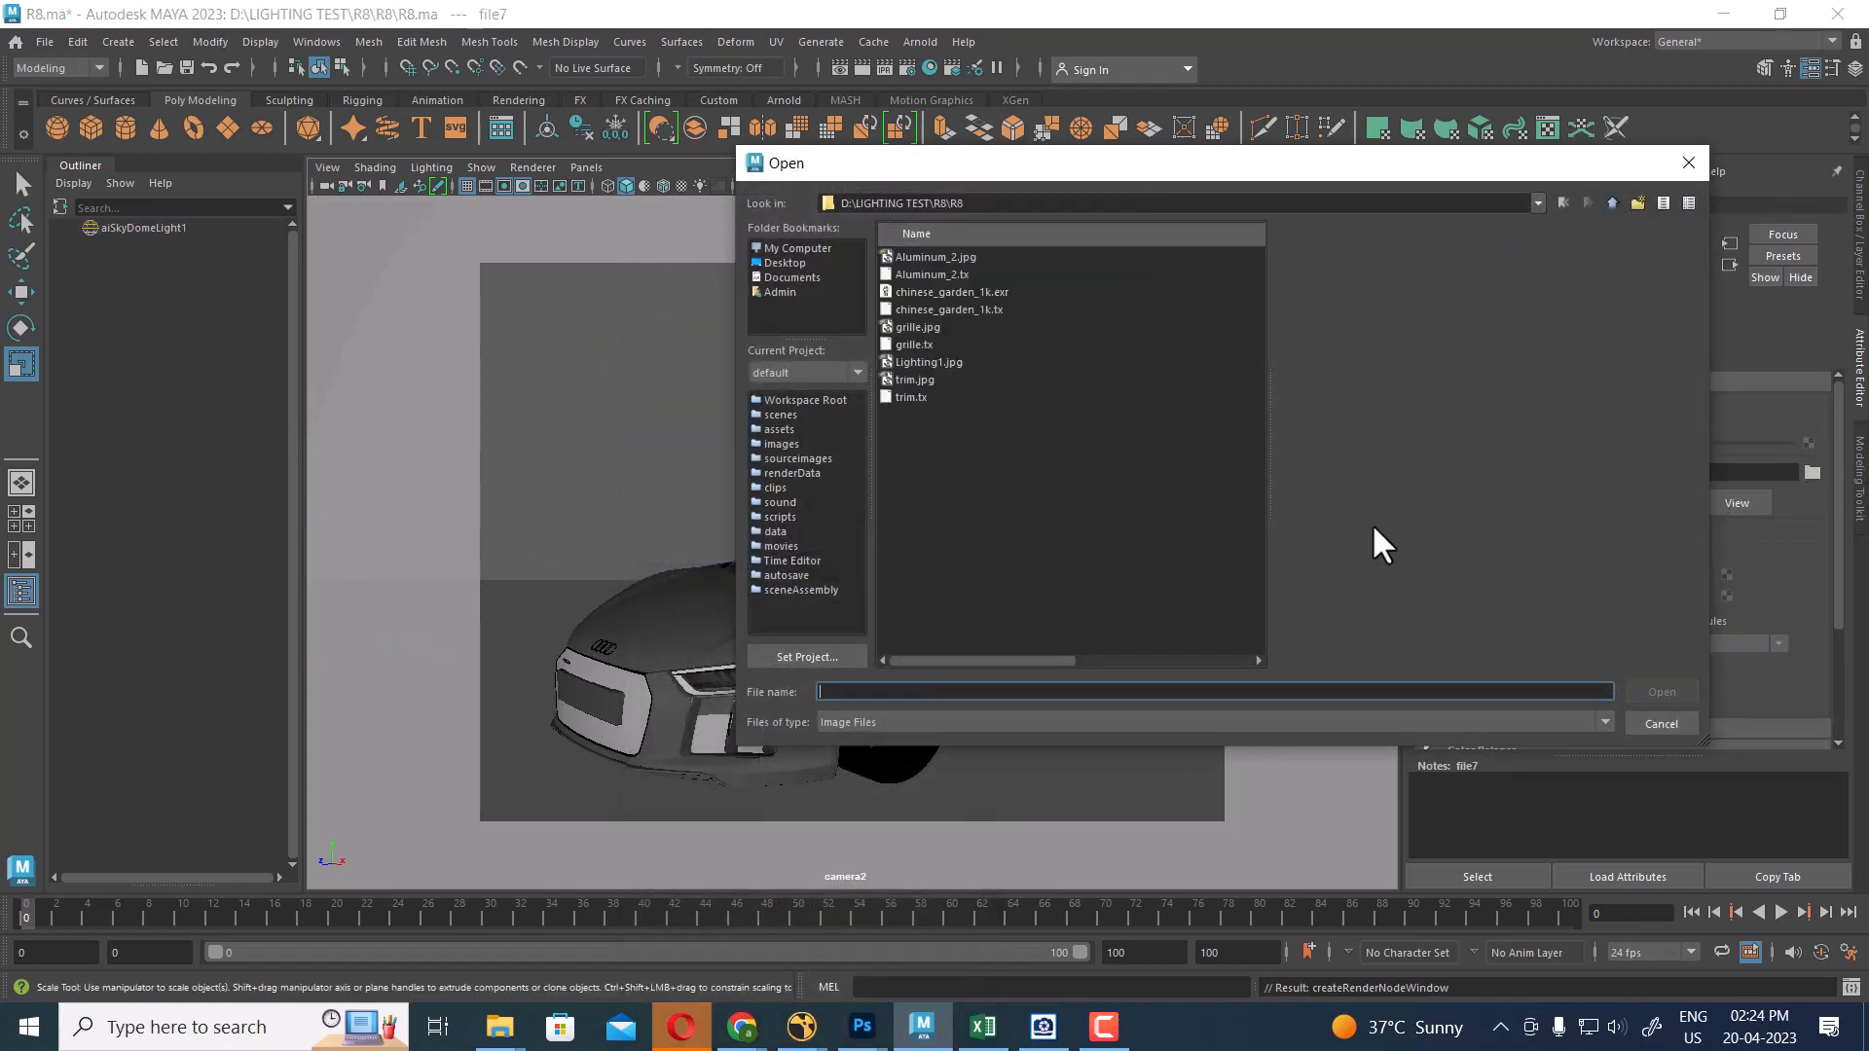
{"action": "left_click", "coordinate": [937, 255]}
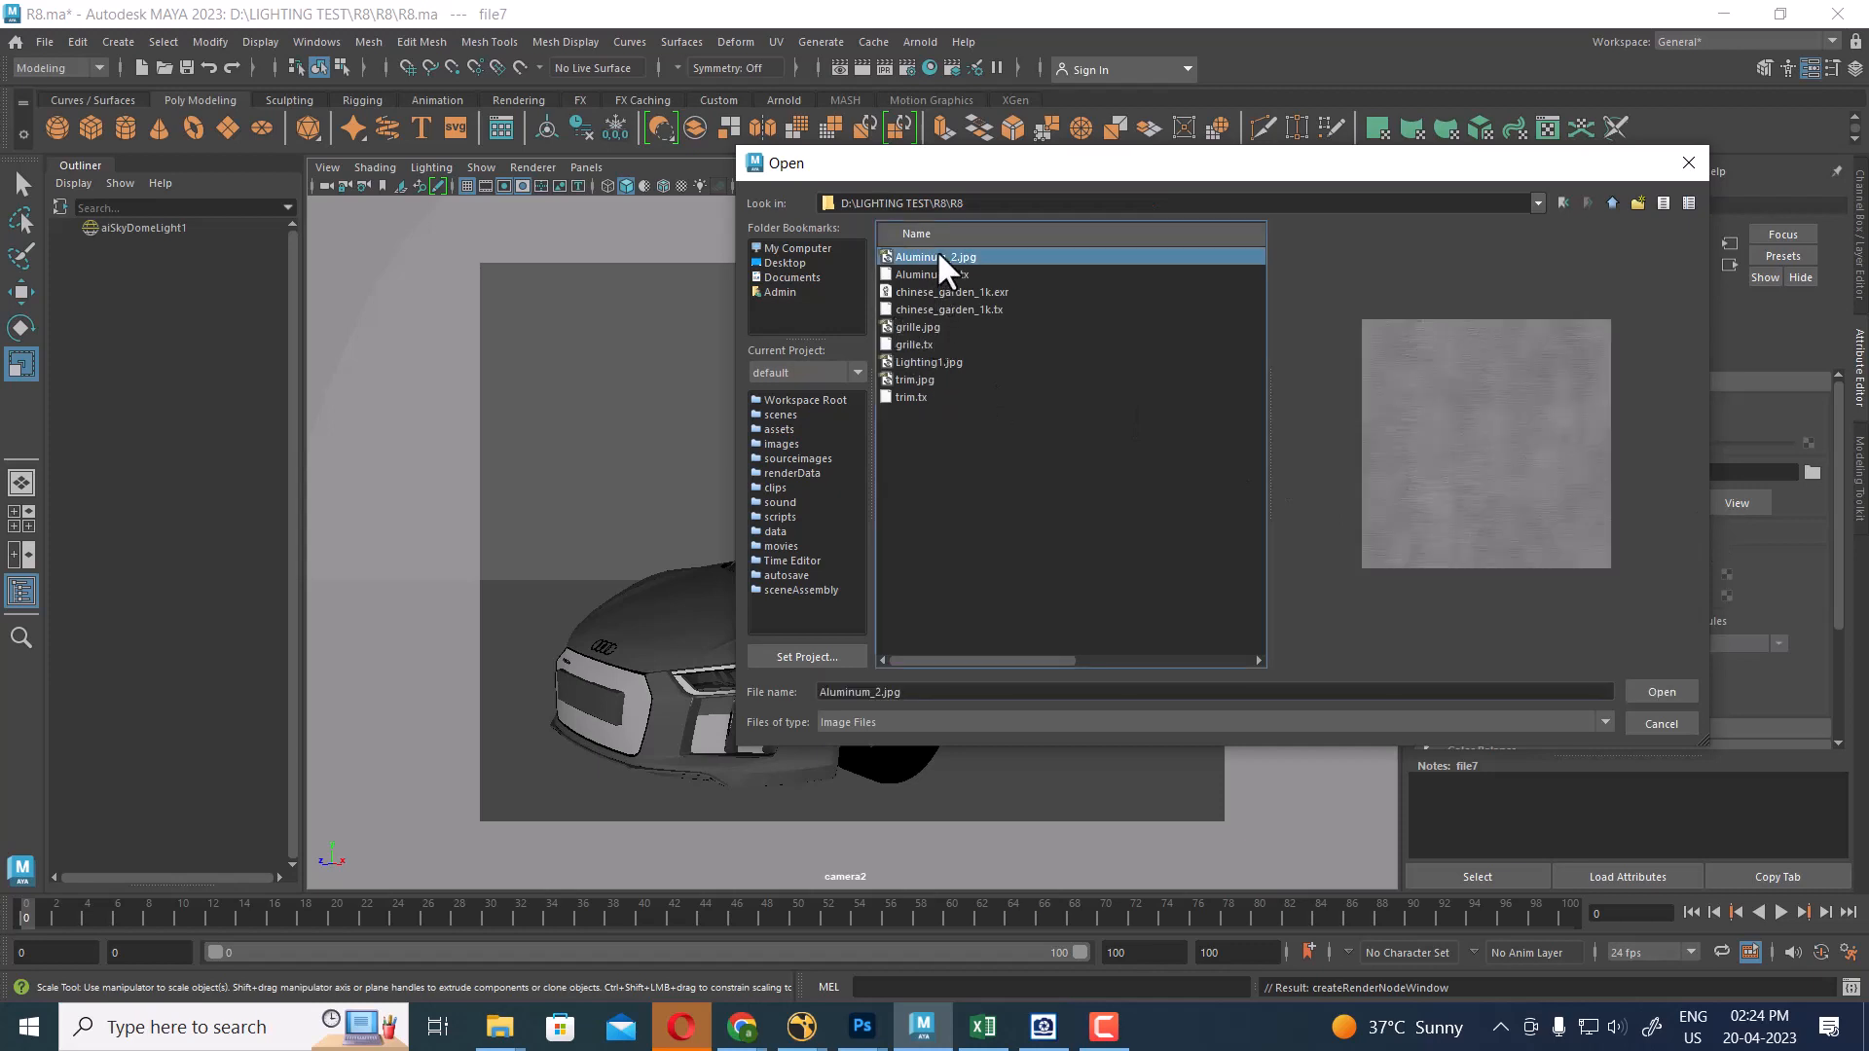
{"action": "key", "text": "Down"}
{"action": "key", "text": "Down"}
{"action": "key", "text": "Down"}
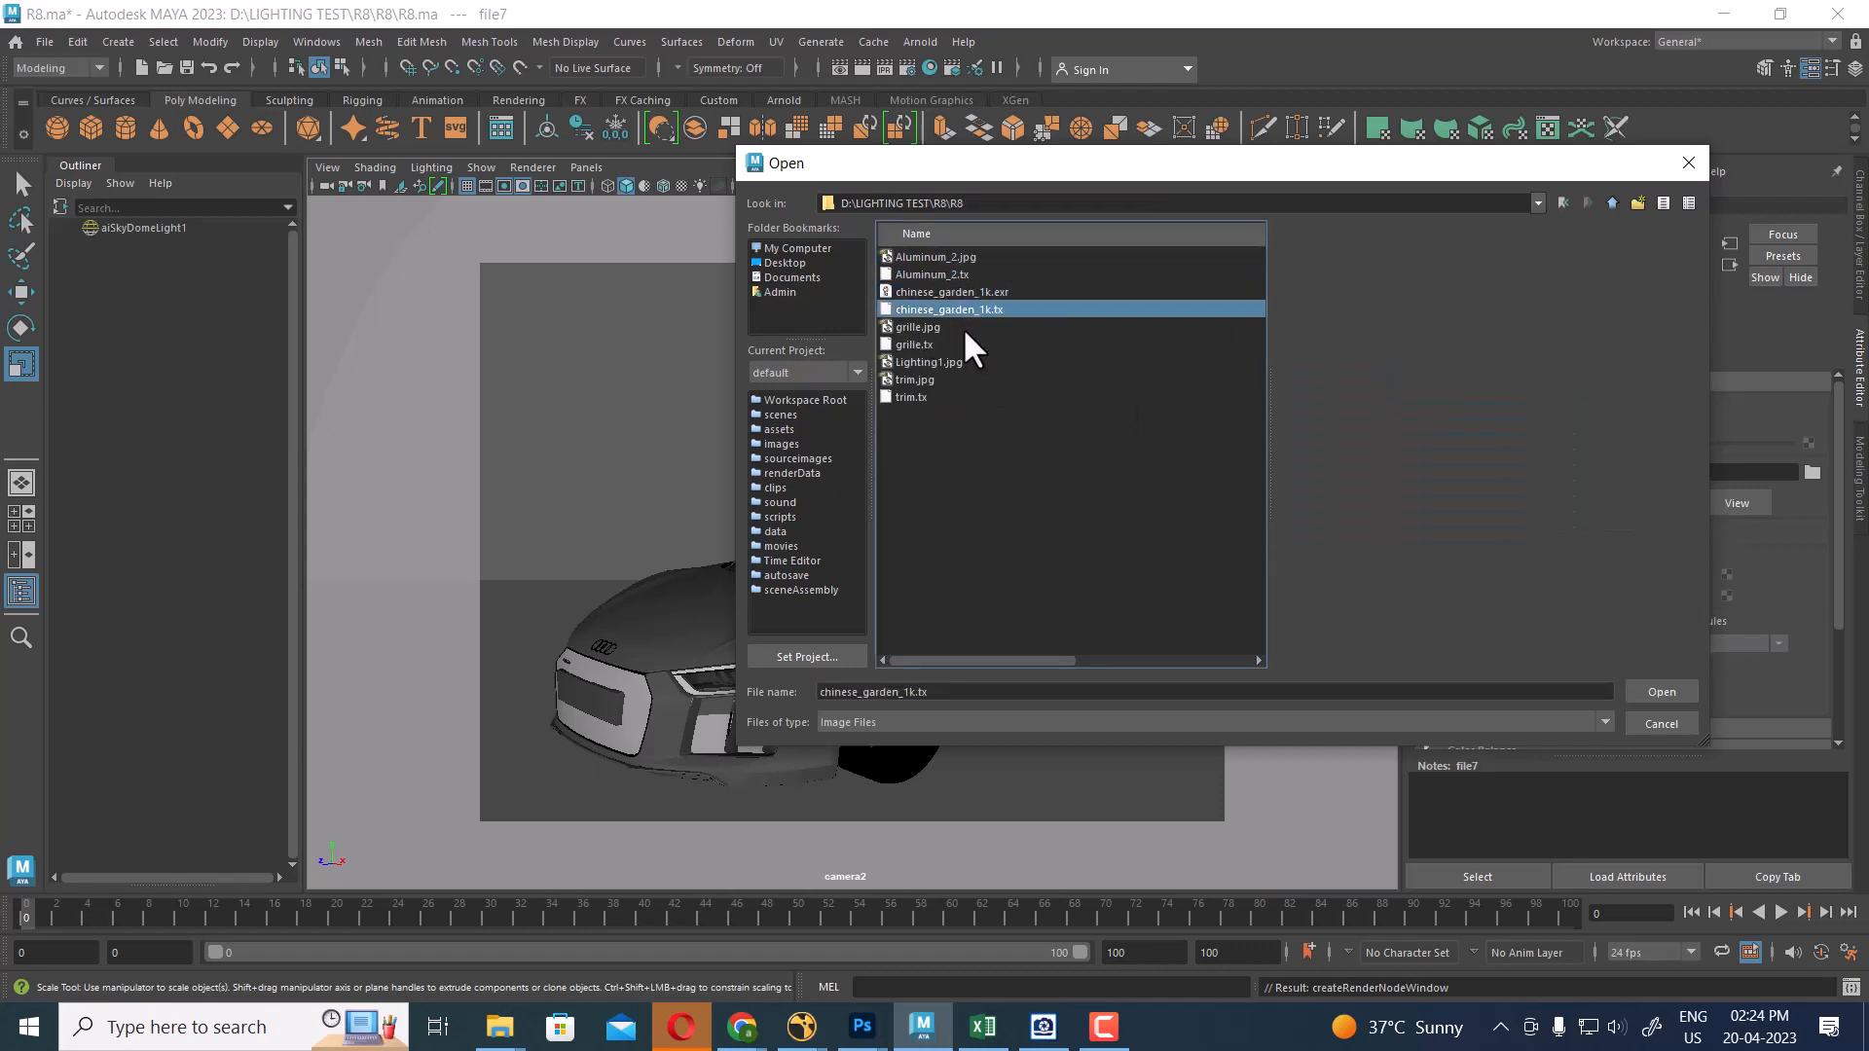
{"action": "left_click", "coordinate": [976, 290]}
{"action": "double_click", "coordinate": [973, 284]}
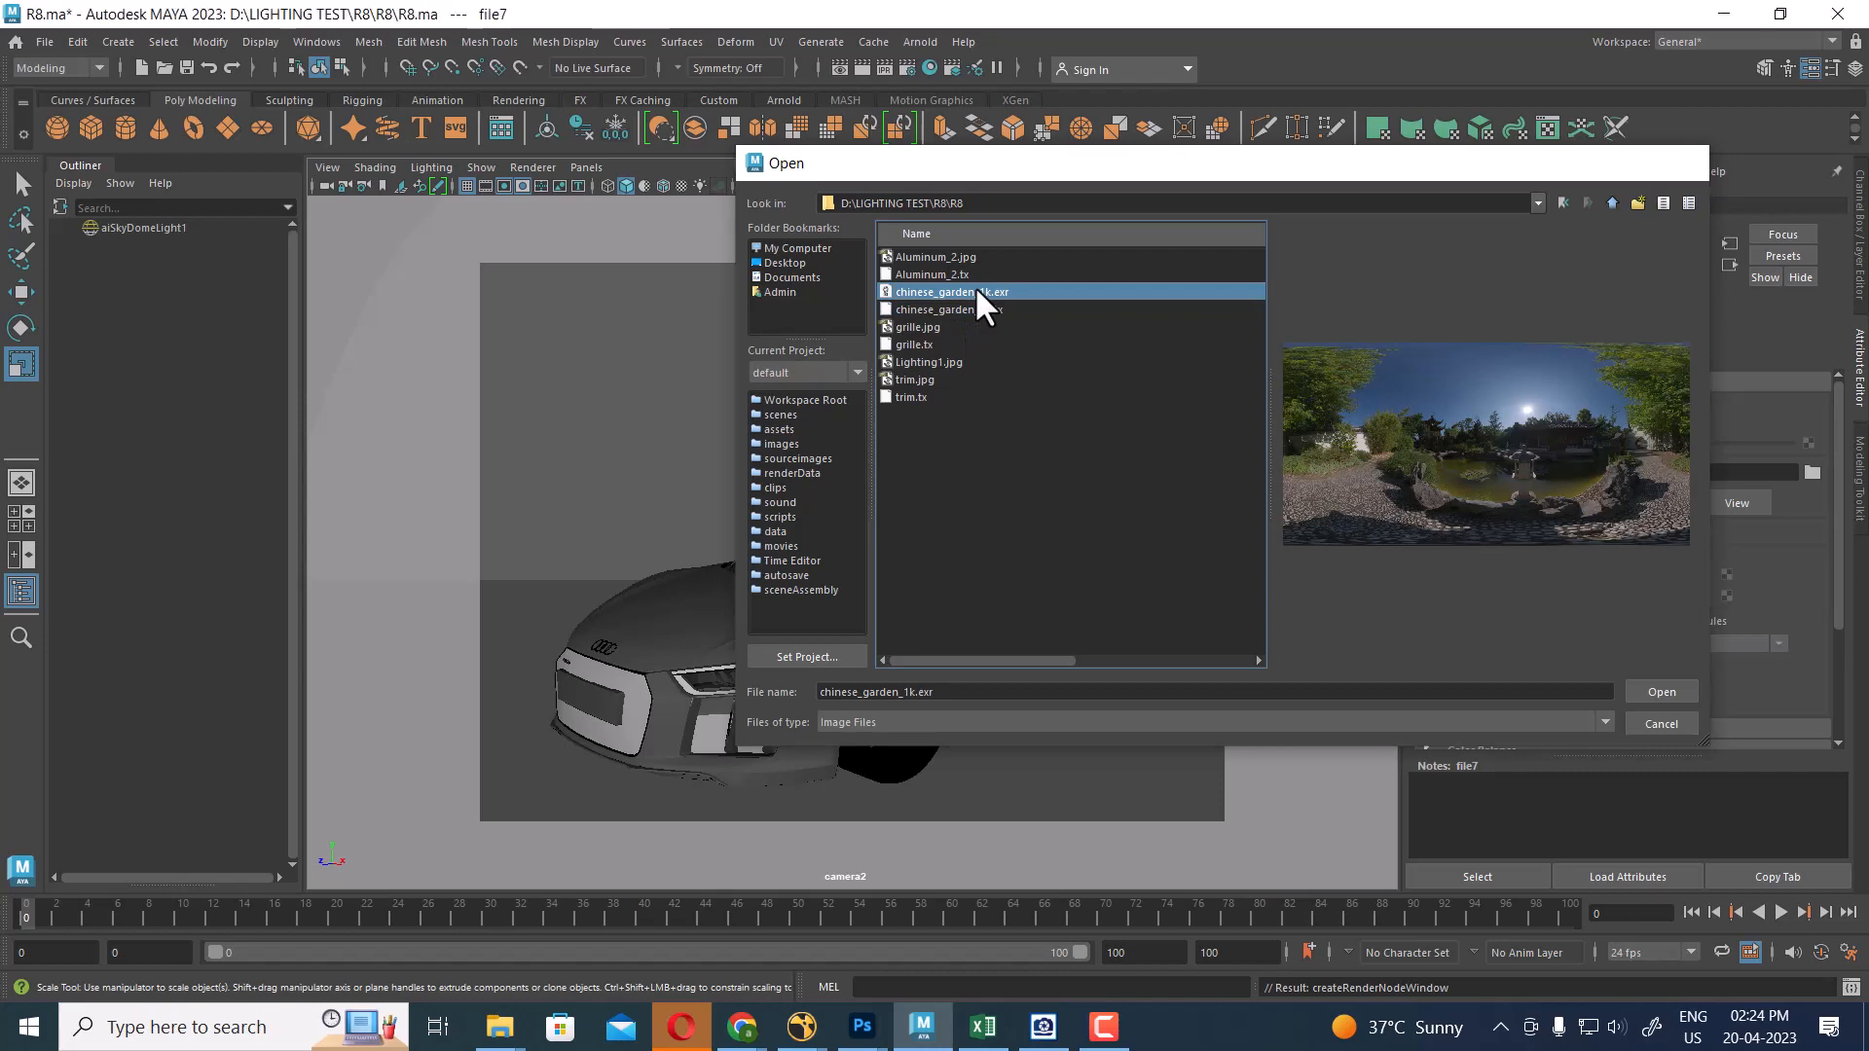
Switch to the perspective view and hide the ground plane beneath the car
{"action": "left_click", "coordinate": [725, 378]}
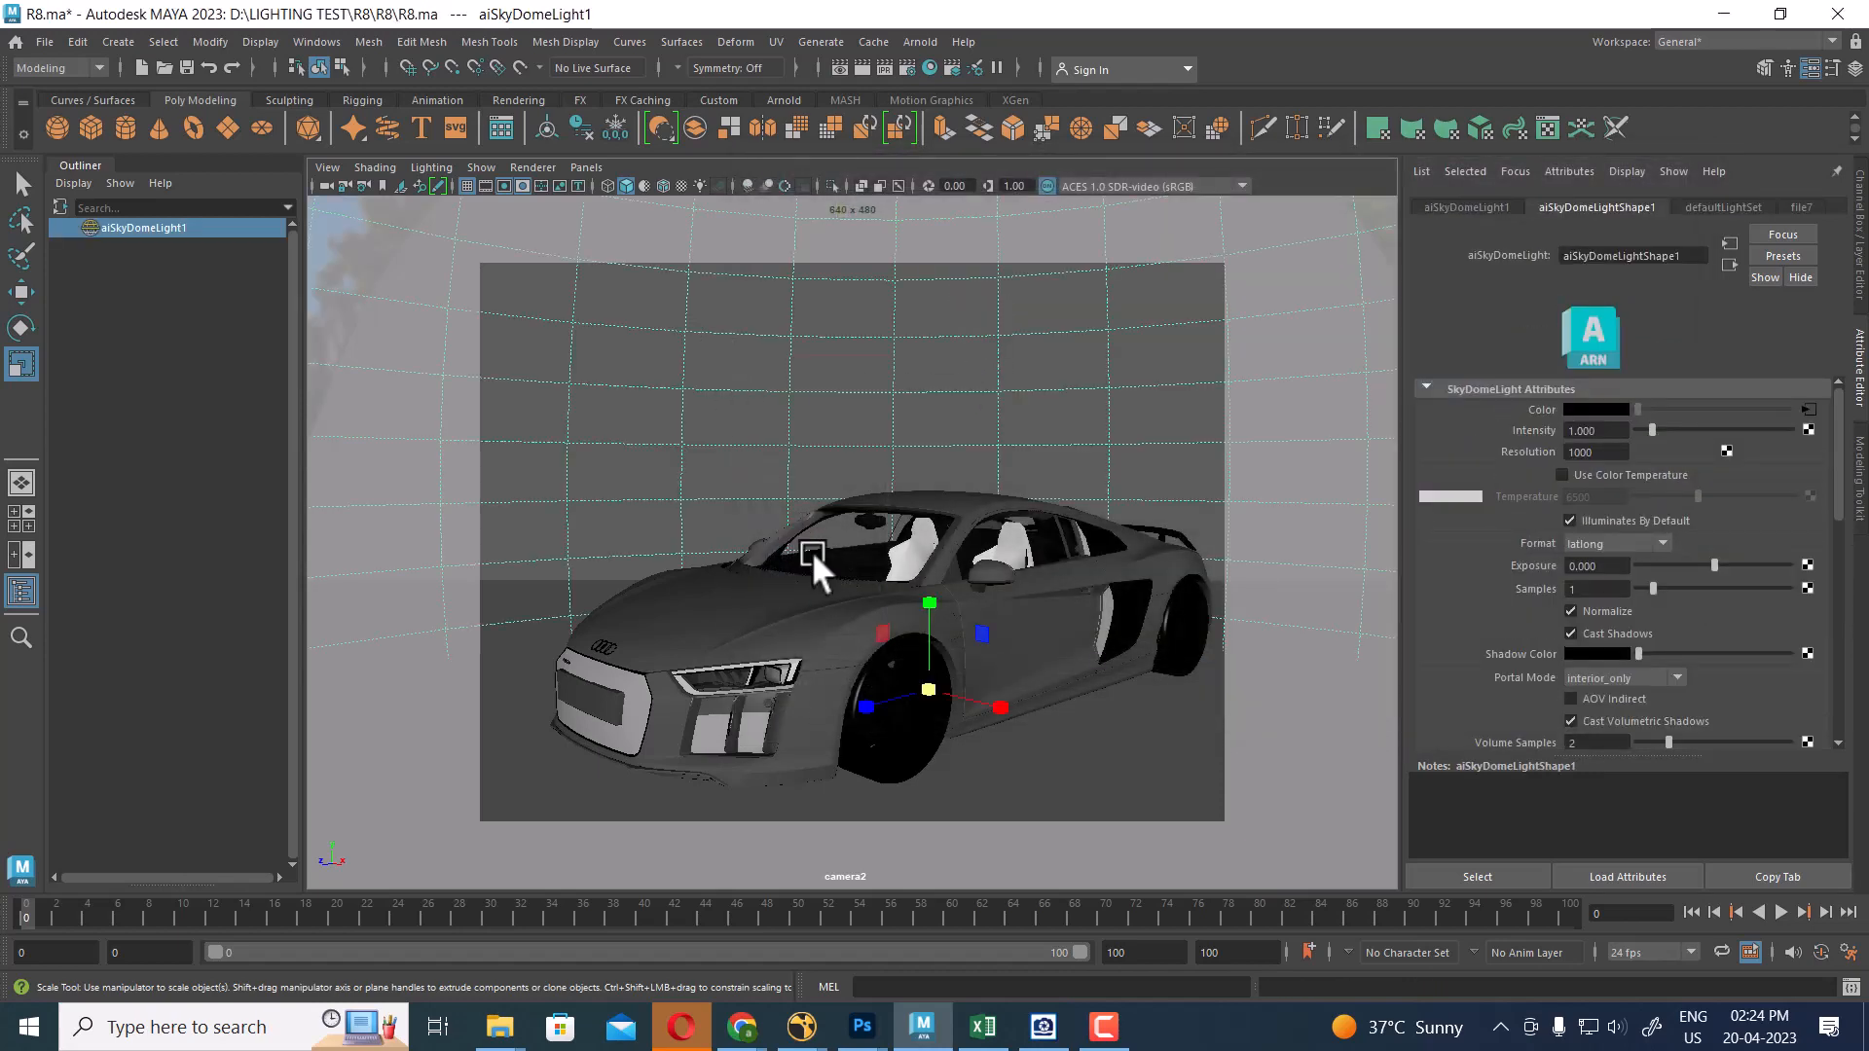
{"action": "key", "text": "space"}
{"action": "left_click_drag", "start_coordinate": [886, 611], "coordinate": [924, 530]}
{"action": "scroll", "coordinate": [949, 510], "scroll_direction": "down", "scroll_amount": 10}
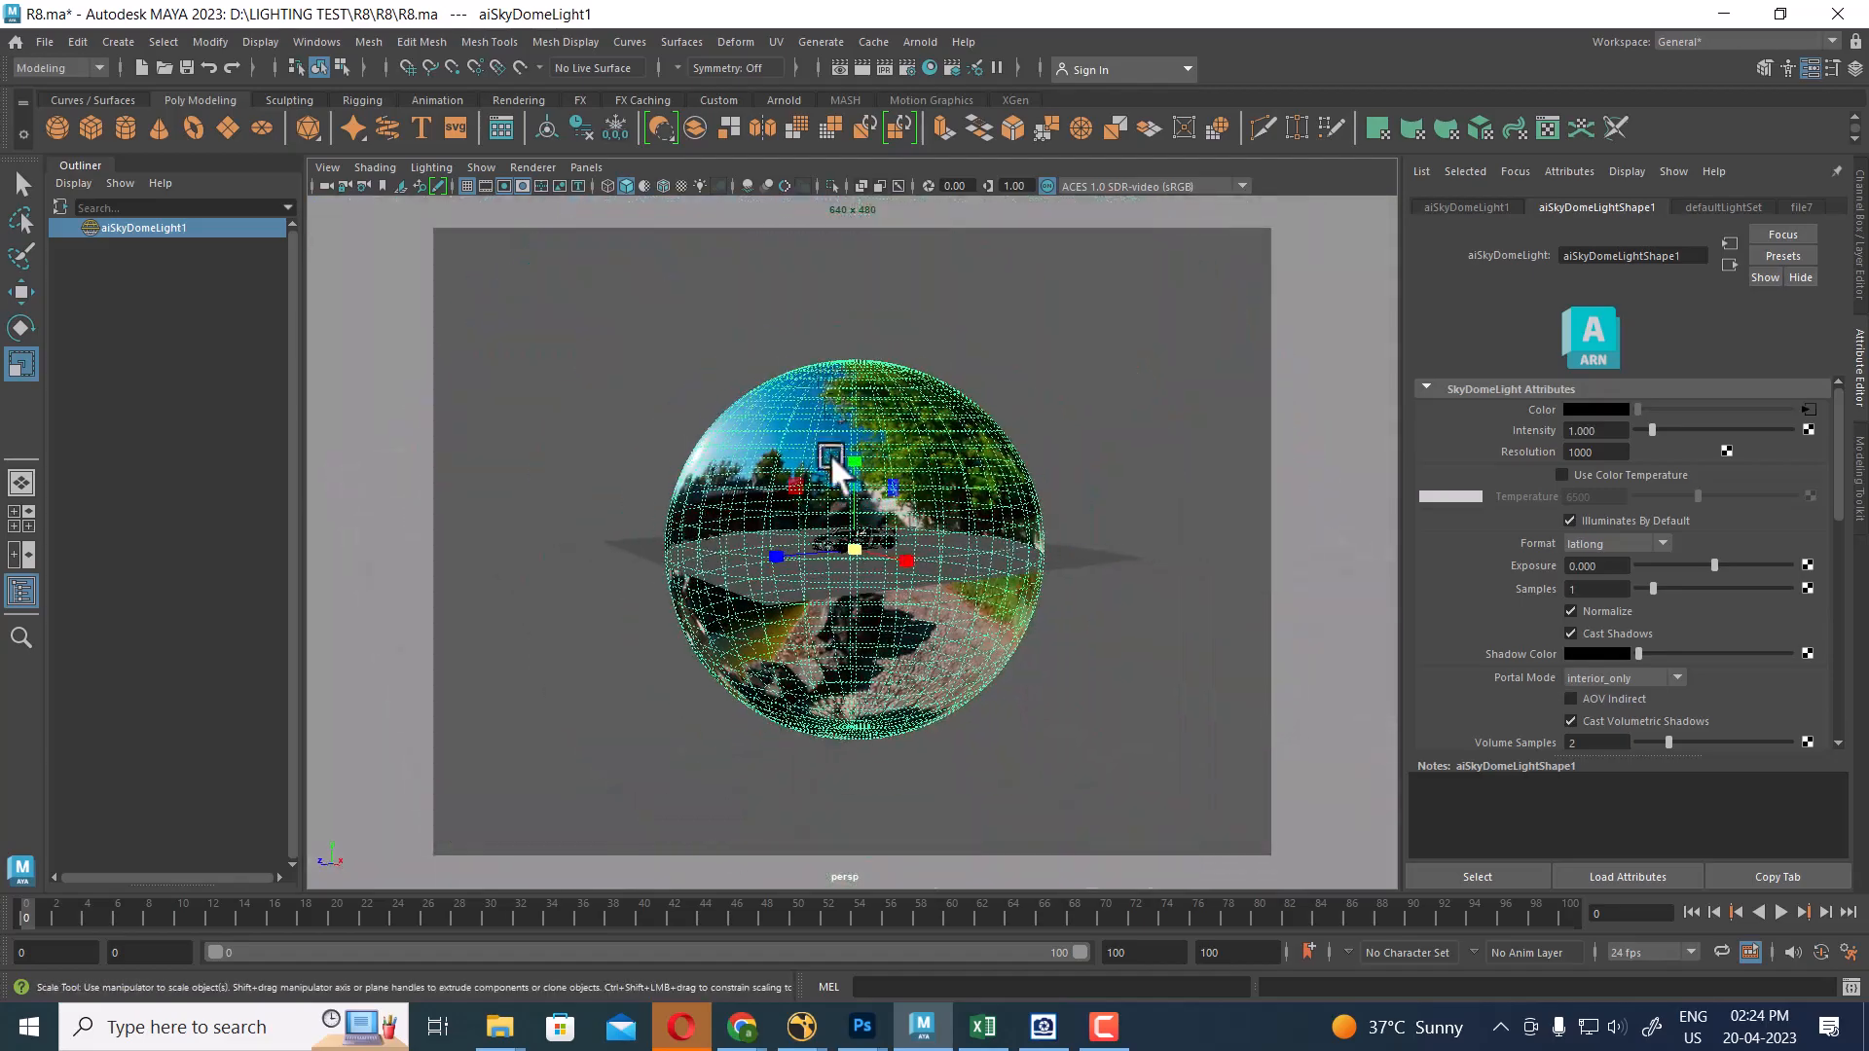
{"action": "left_click_drag", "start_coordinate": [829, 453], "coordinate": [833, 394], "text": "alt"}
{"action": "right_click_drag", "start_coordinate": [832, 394], "coordinate": [885, 644], "text": "alt"}
{"action": "left_click_drag", "start_coordinate": [885, 574], "coordinate": [898, 629], "text": "alt"}
{"action": "right_click_drag", "start_coordinate": [897, 629], "coordinate": [996, 644], "text": "alt"}
{"action": "left_click_drag", "start_coordinate": [996, 645], "coordinate": [950, 664], "text": "alt"}
{"action": "scroll", "coordinate": [942, 677], "scroll_direction": "down", "scroll_amount": 8}
{"action": "right_click_drag", "start_coordinate": [950, 664], "coordinate": [949, 596], "text": "alt"}
{"action": "left_click", "coordinate": [1012, 796]}
{"action": "key", "text": "ctrl+h"}
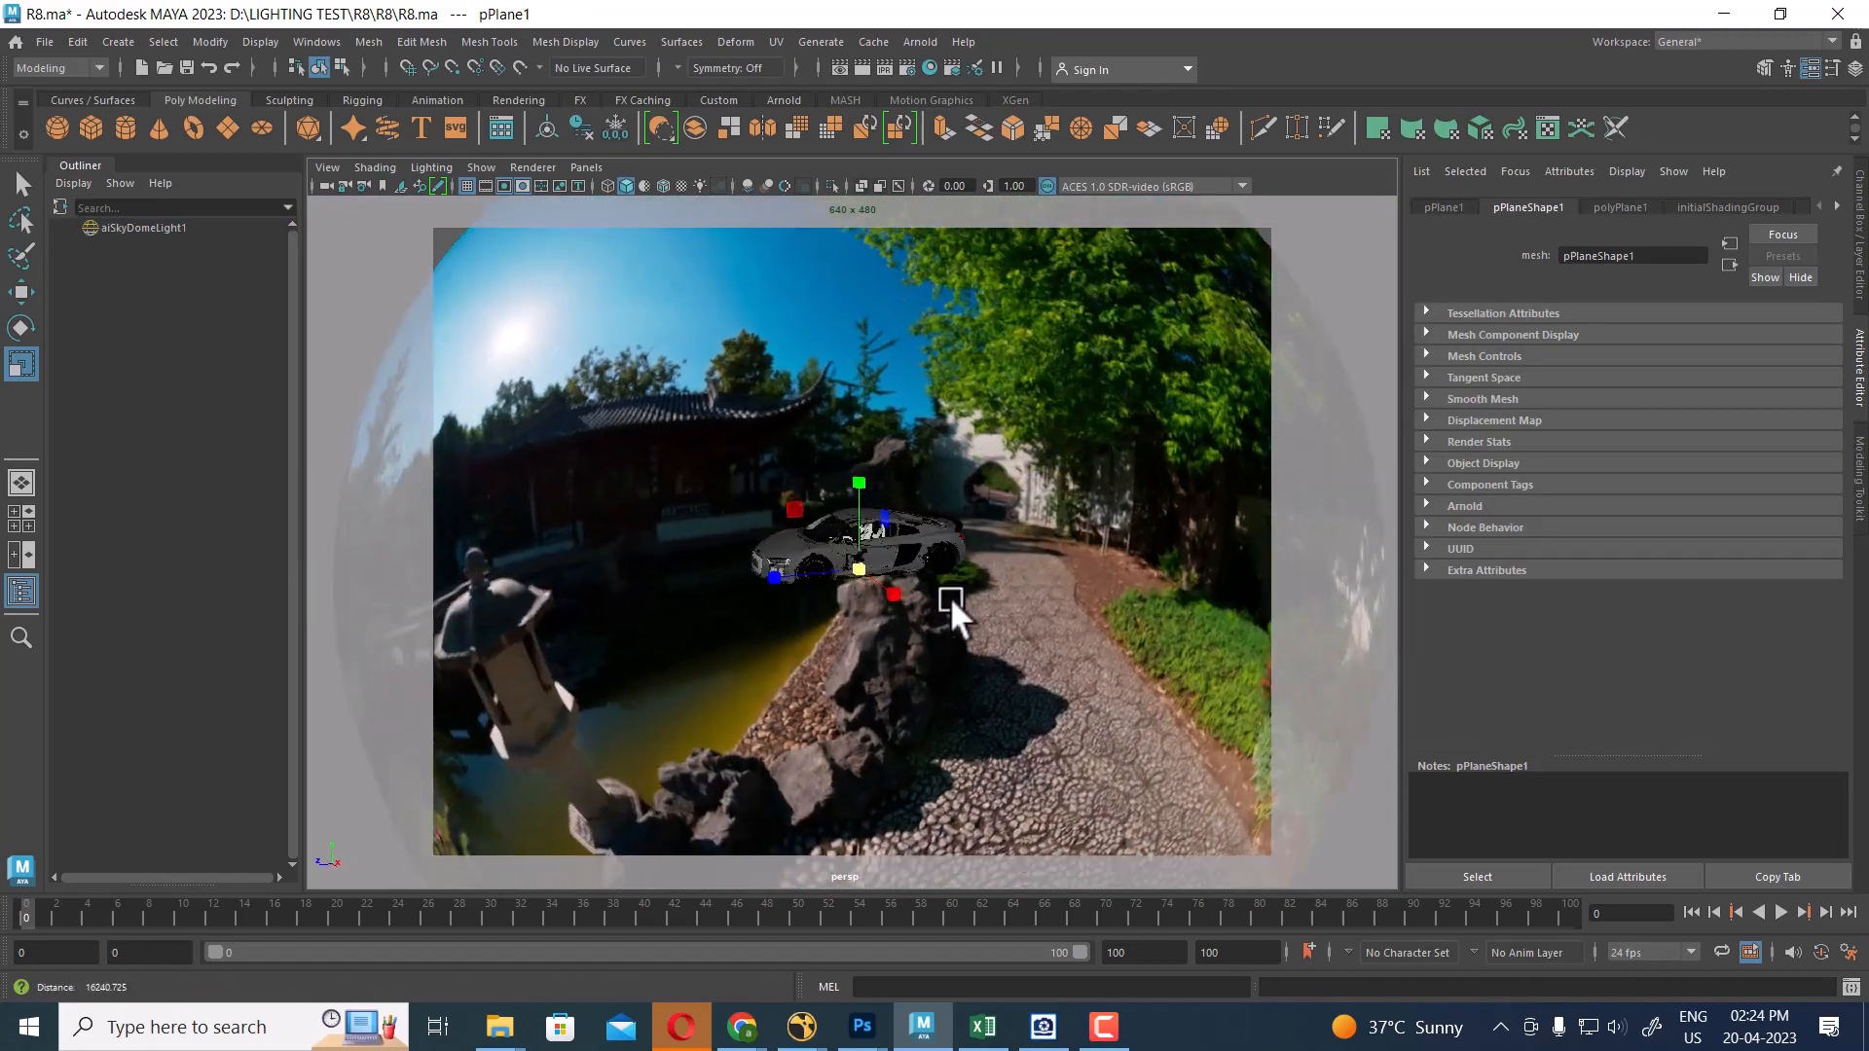
Inspect the garden environment around the car from the perspective view and return to the camera2 view
{"action": "left_click_drag", "start_coordinate": [949, 596], "coordinate": [762, 456], "text": "alt"}
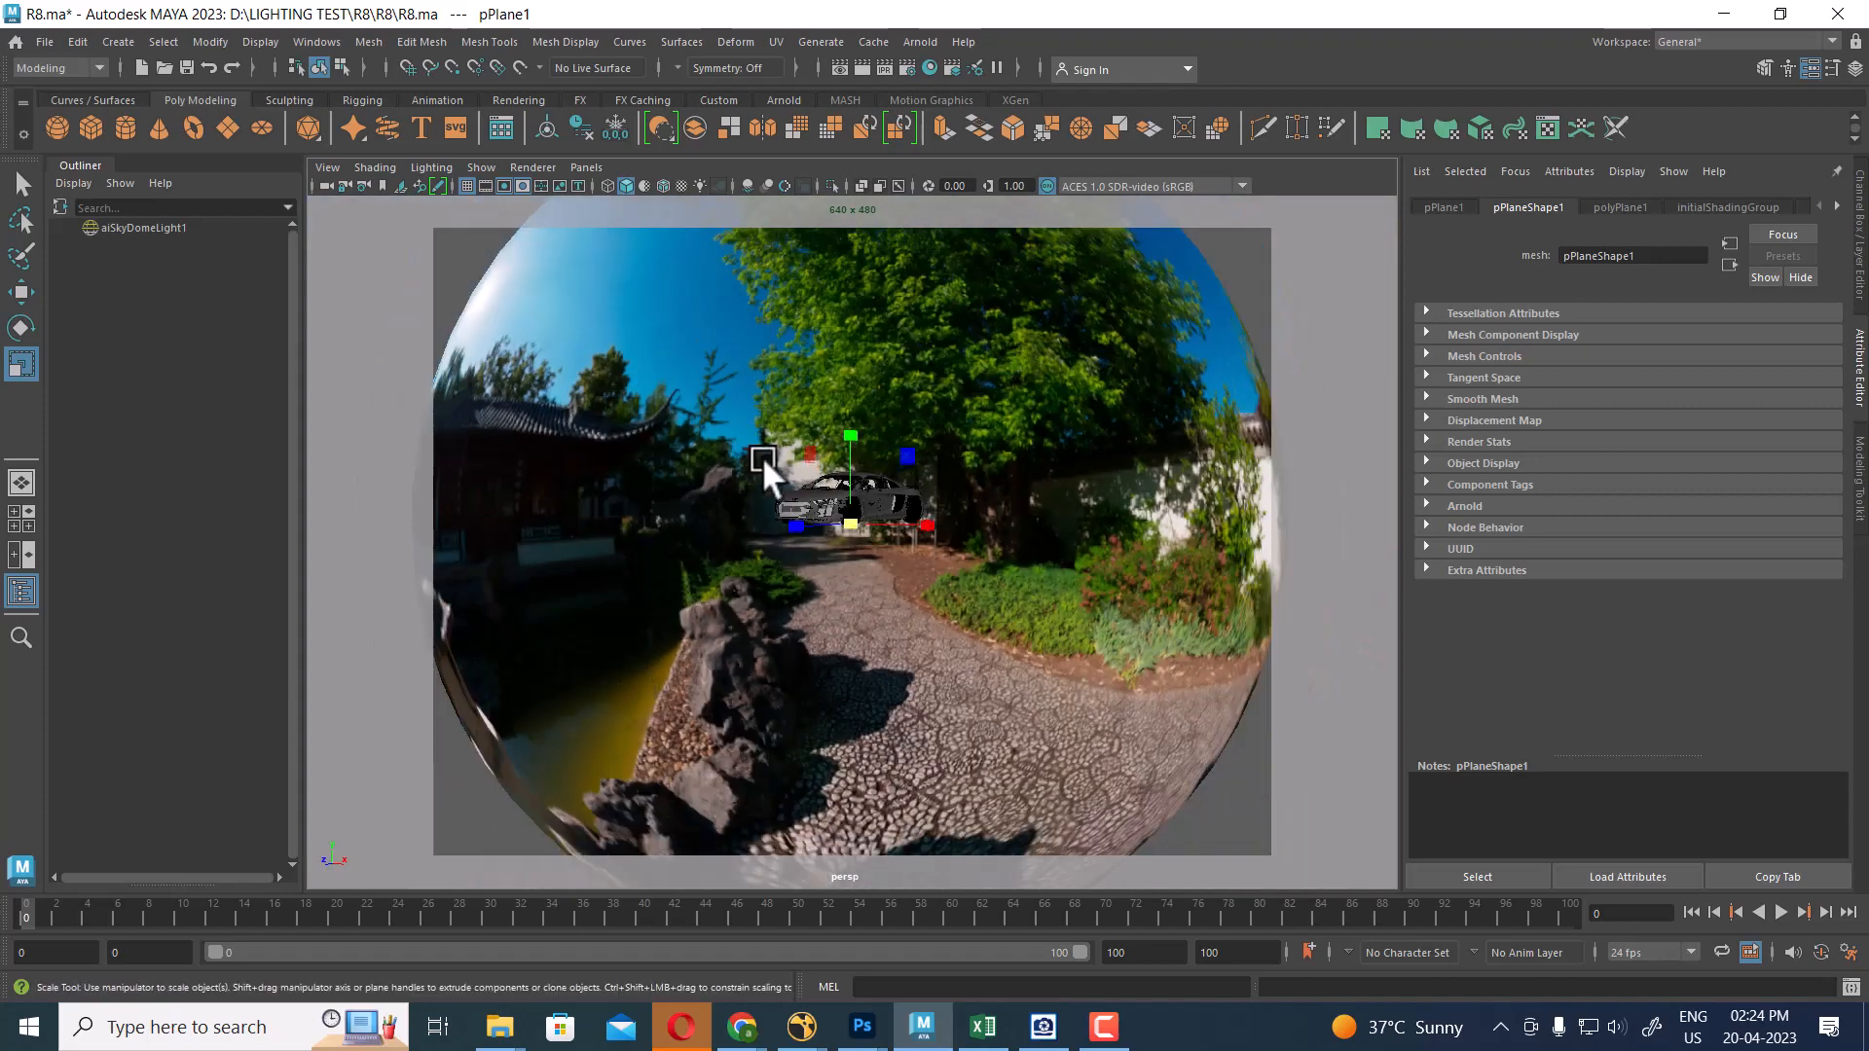
{"action": "right_click_drag", "start_coordinate": [762, 455], "coordinate": [944, 683], "text": "alt"}
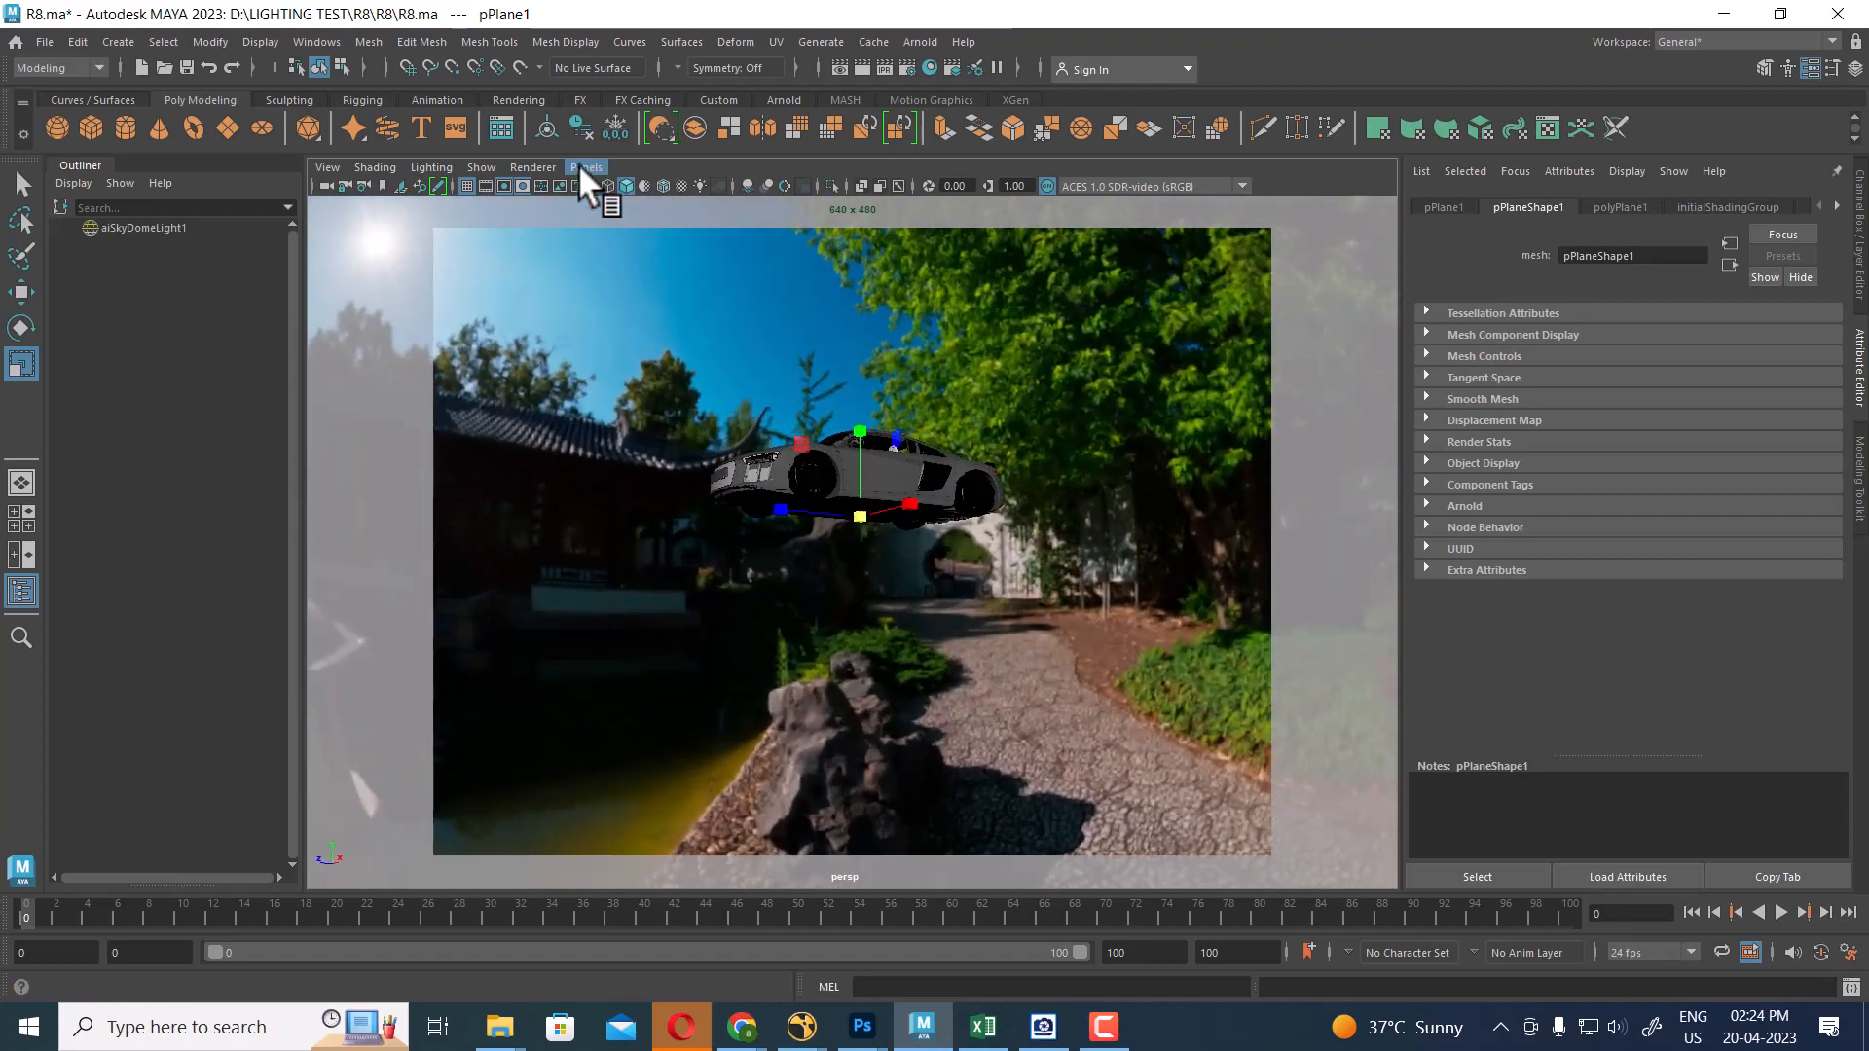
{"action": "left_click", "coordinate": [584, 168]}
{"action": "mouse_move", "coordinate": [615, 185]}
{"action": "left_click", "coordinate": [822, 198]}
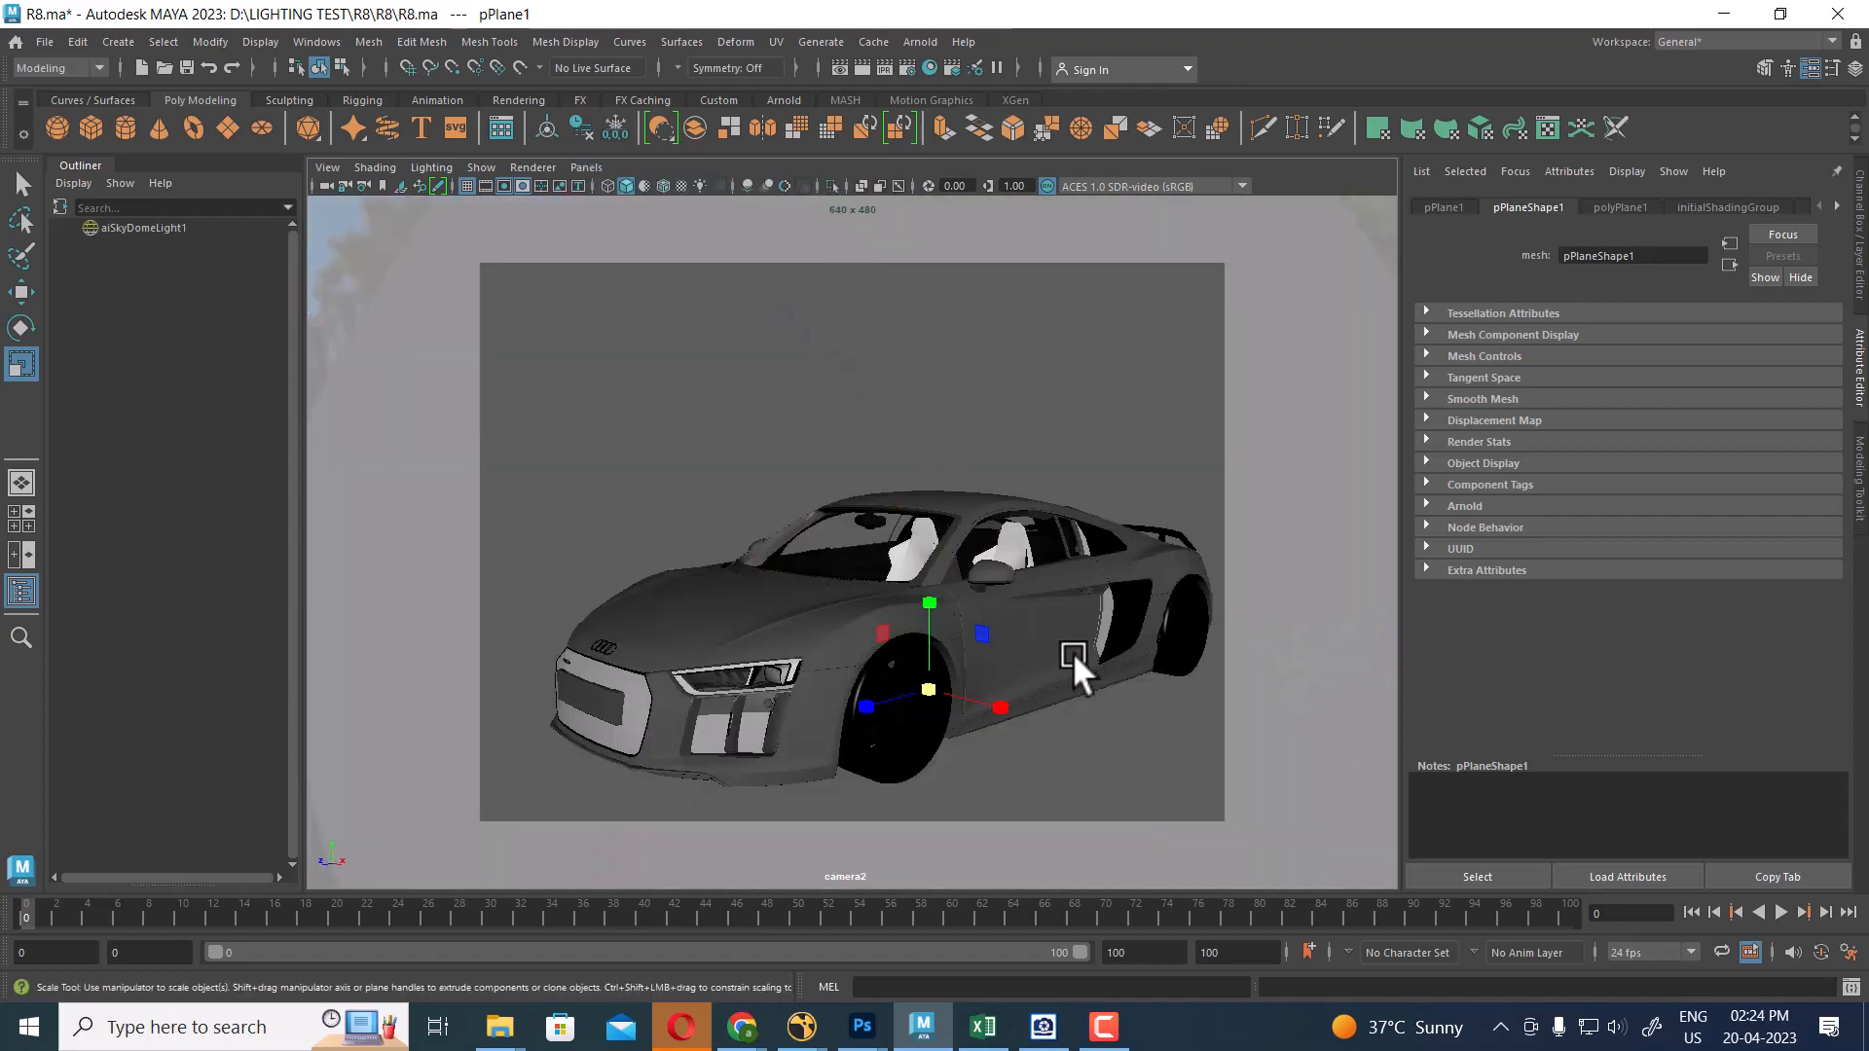
Scale the sky dome light down uniformly to about 5.1 so the garden image fills the camera2 background
{"action": "left_click", "coordinate": [705, 358]}
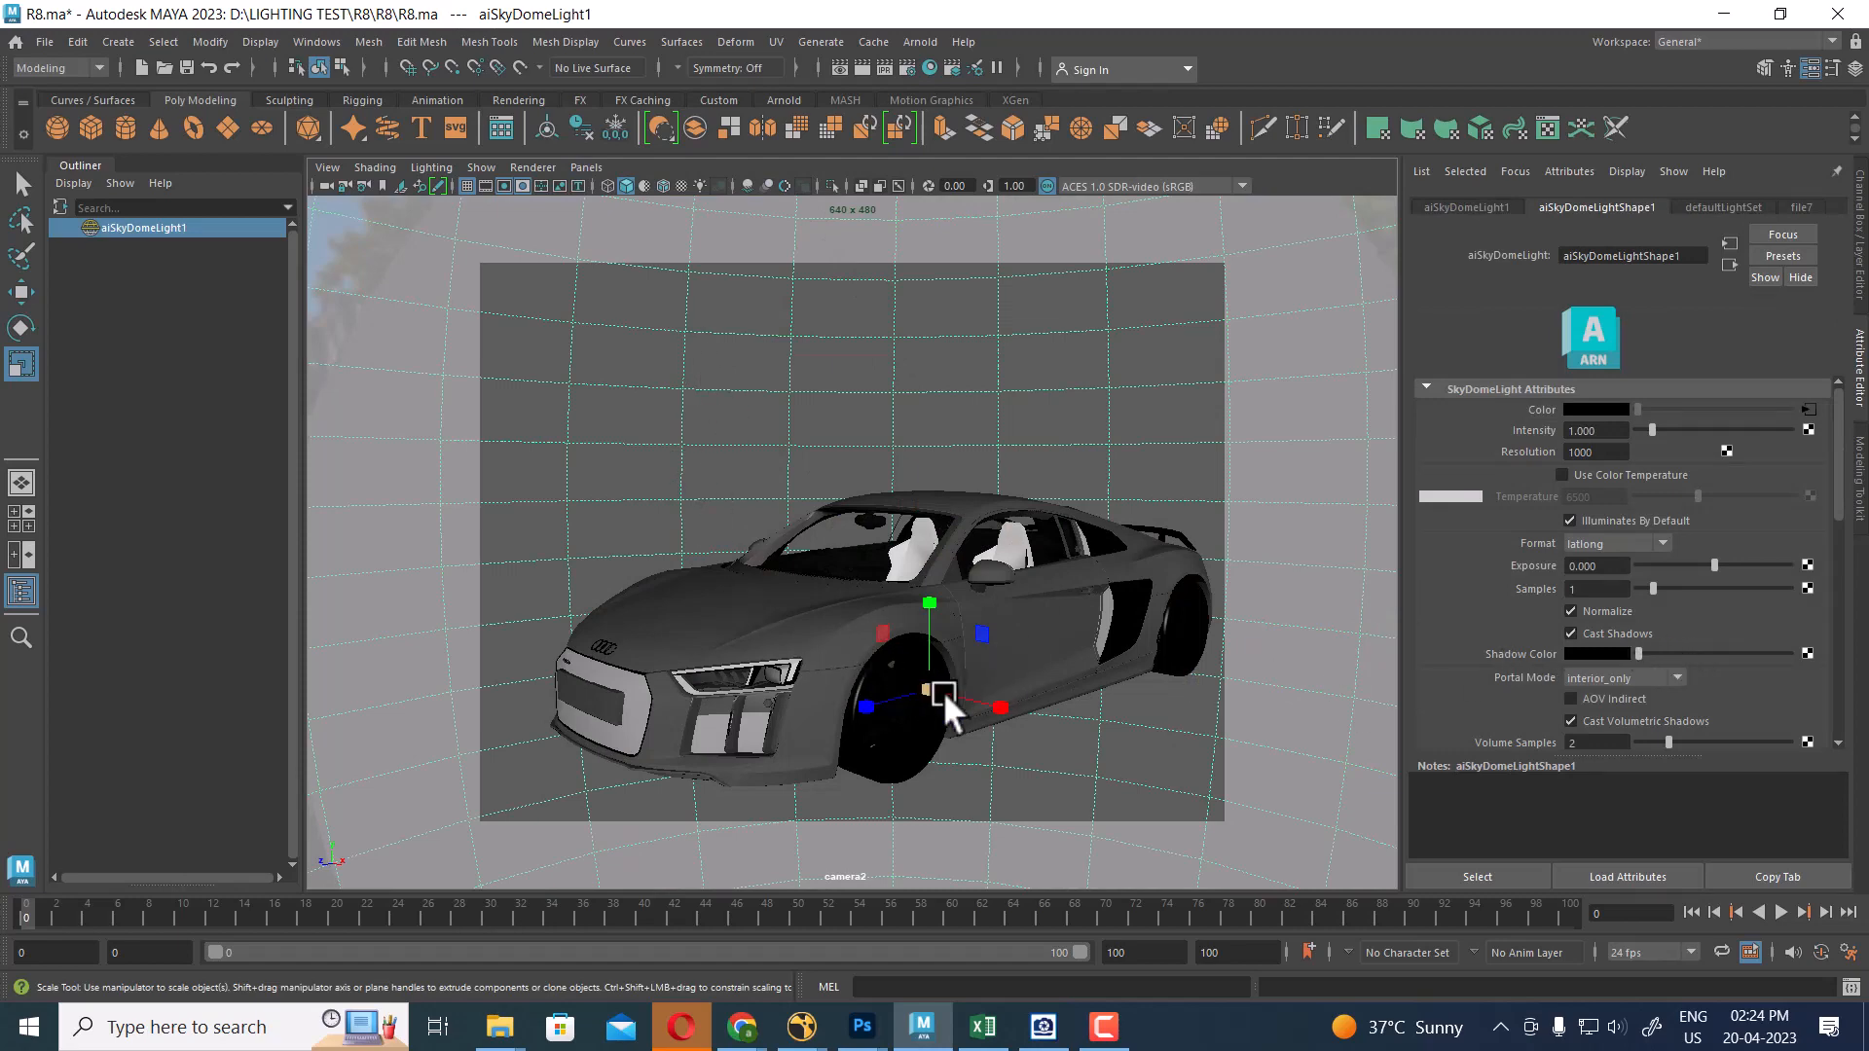
{"action": "left_click_drag", "start_coordinate": [929, 690], "coordinate": [480, 863]}
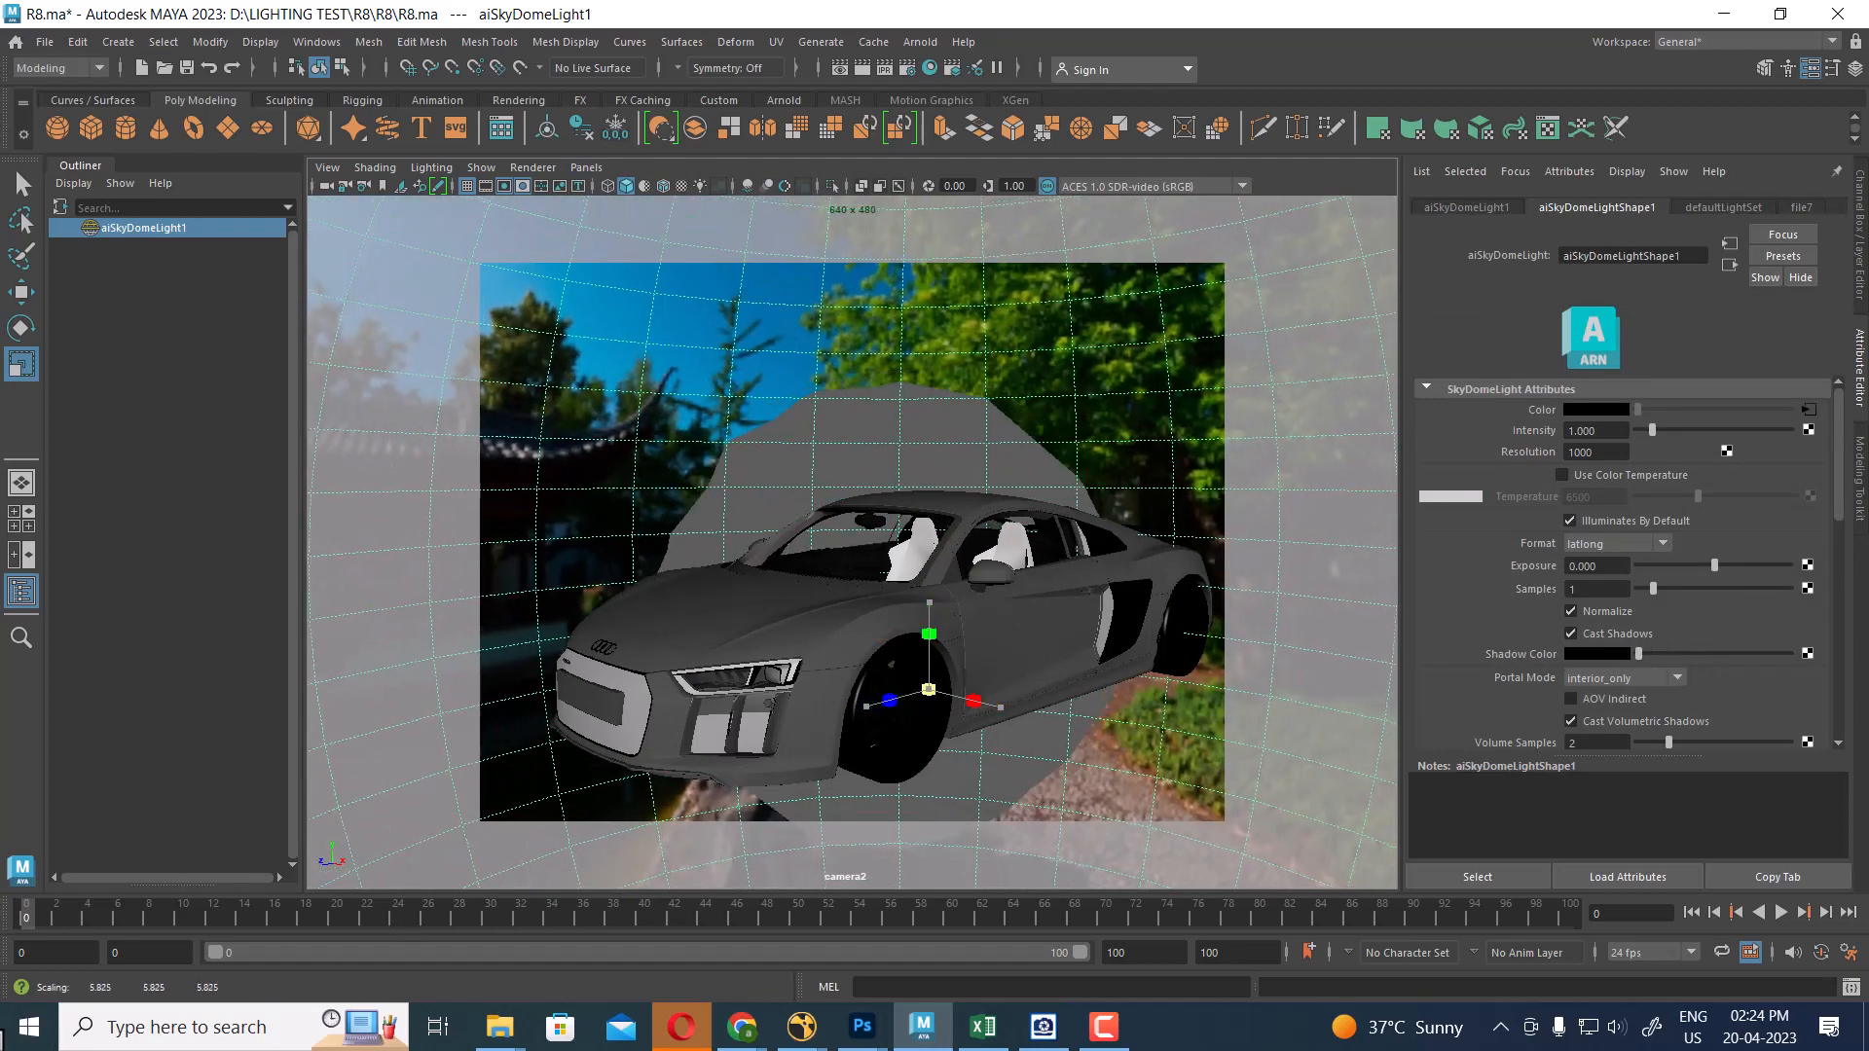
{"action": "left_click_drag", "start_coordinate": [929, 690], "coordinate": [734, 721]}
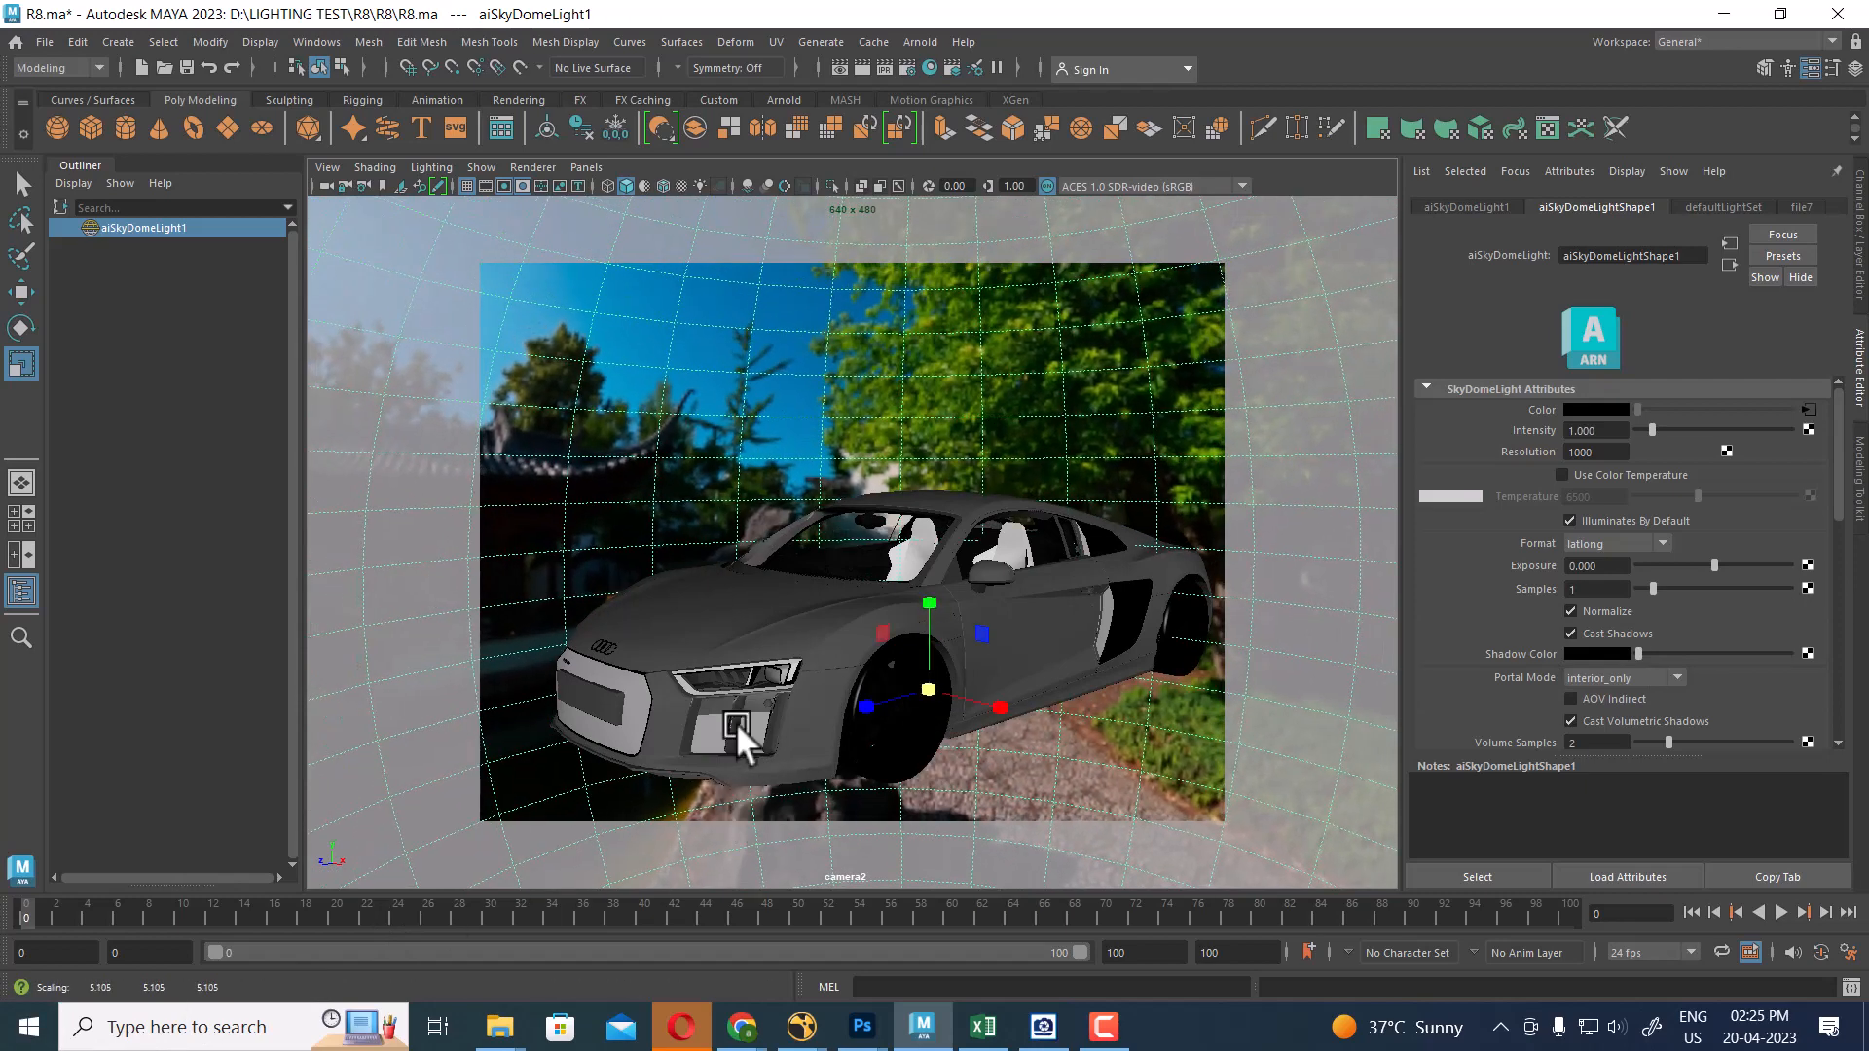
Set camera2's far clip plane to 10000000
{"action": "left_click", "coordinate": [324, 185]}
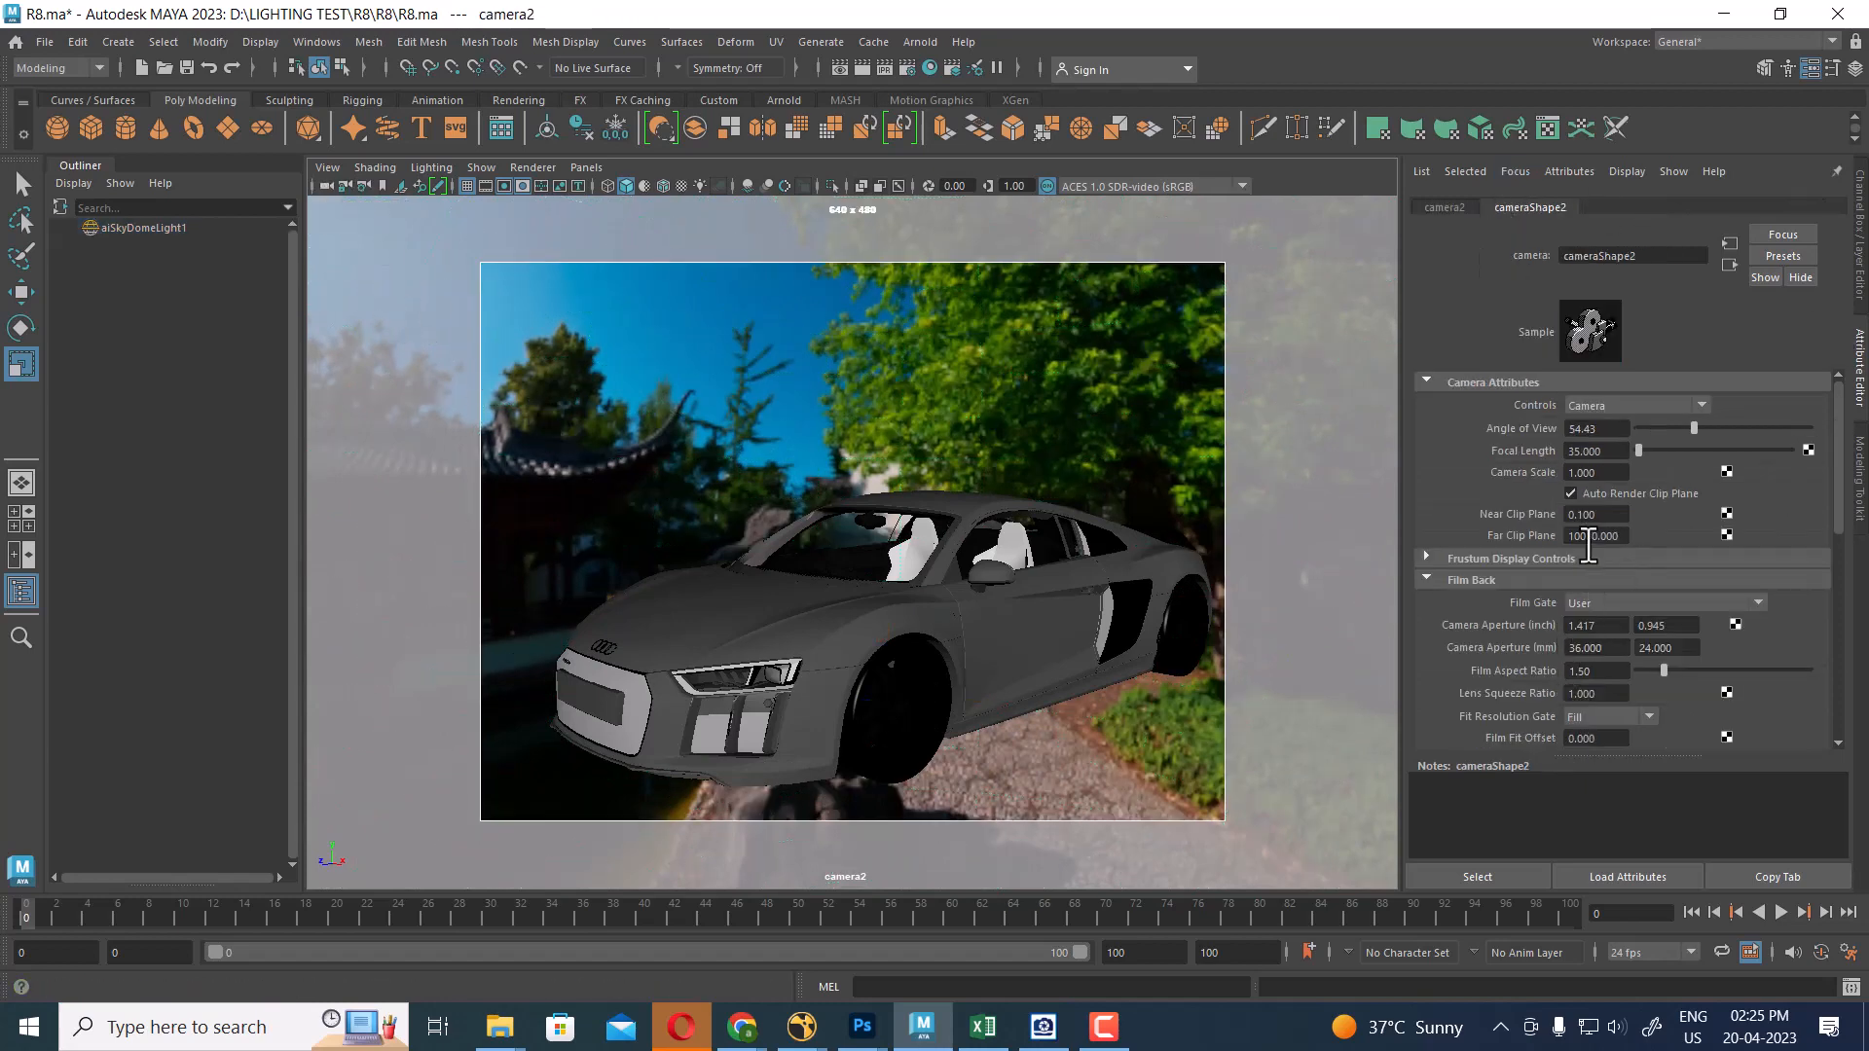
{"action": "left_click", "coordinate": [1595, 536]}
{"action": "type", "text": "000"}
{"action": "key", "text": "Return"}
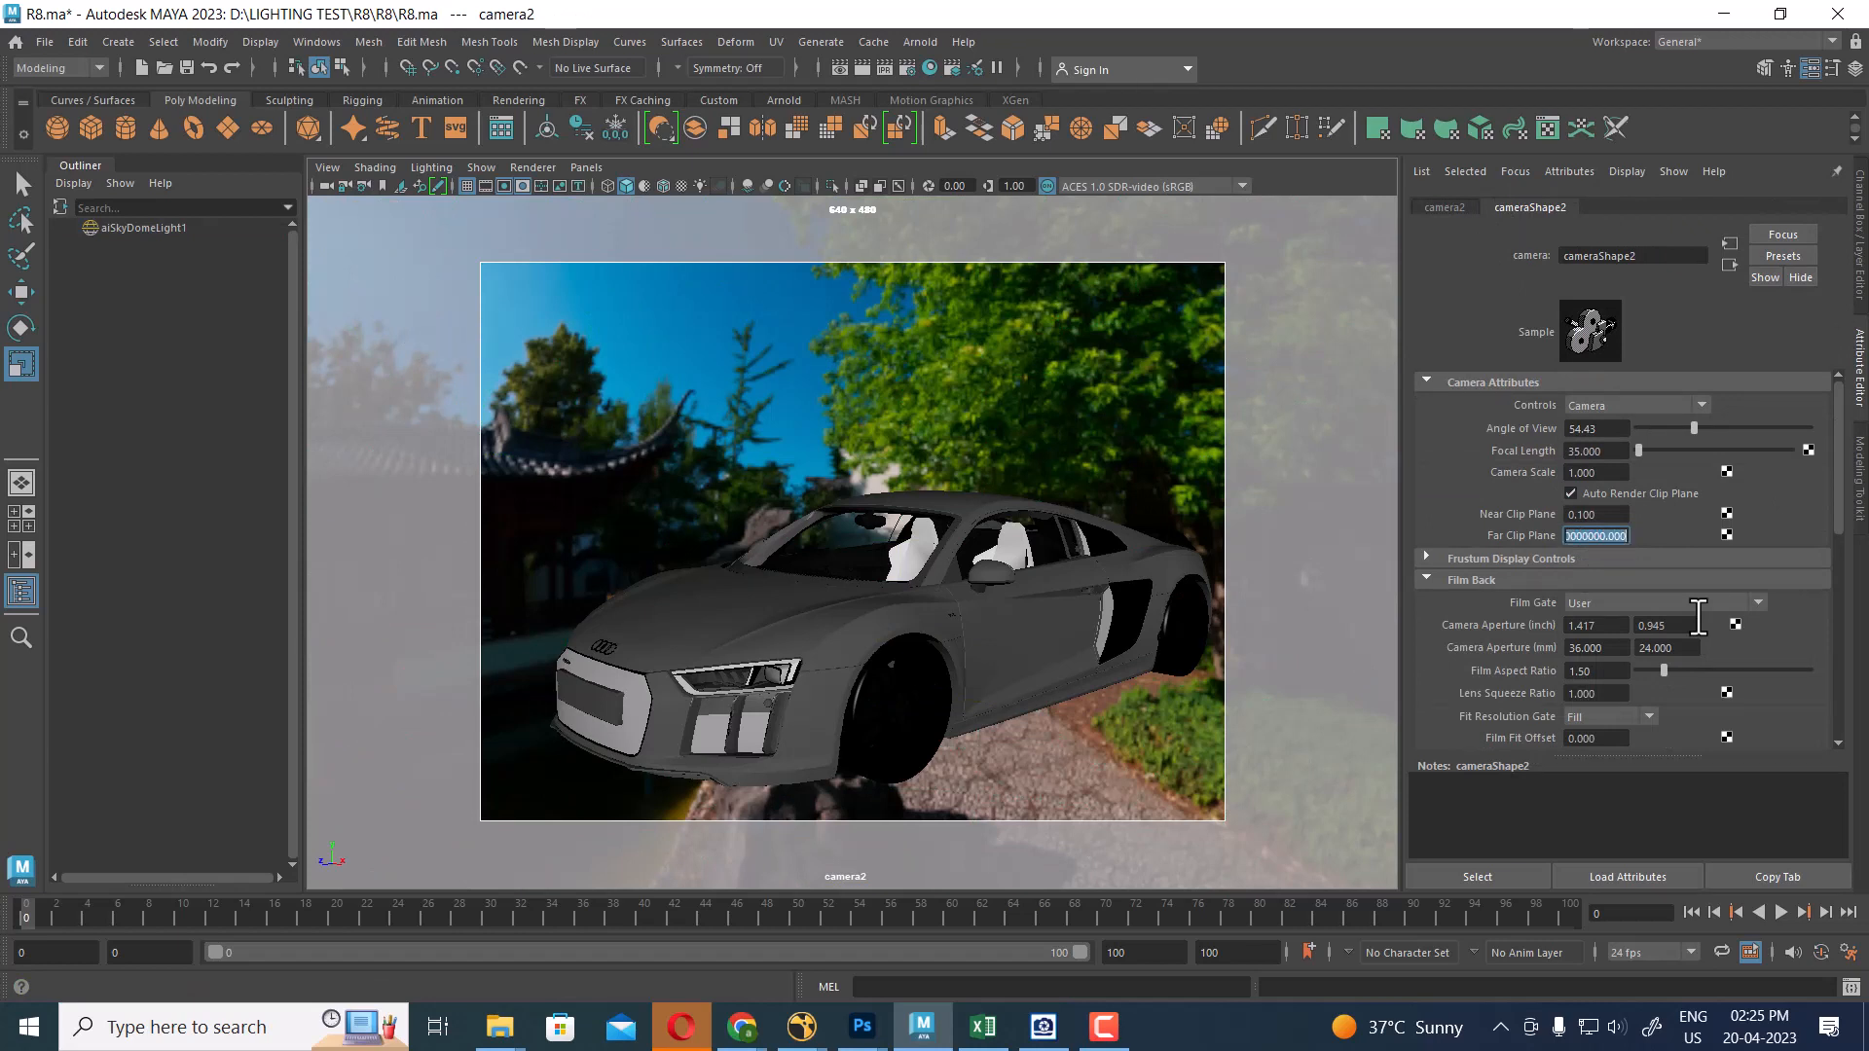
Try a near clip plane of 0.01 on camera2, restoring it to 0.1
{"action": "left_click", "coordinate": [1596, 514]}
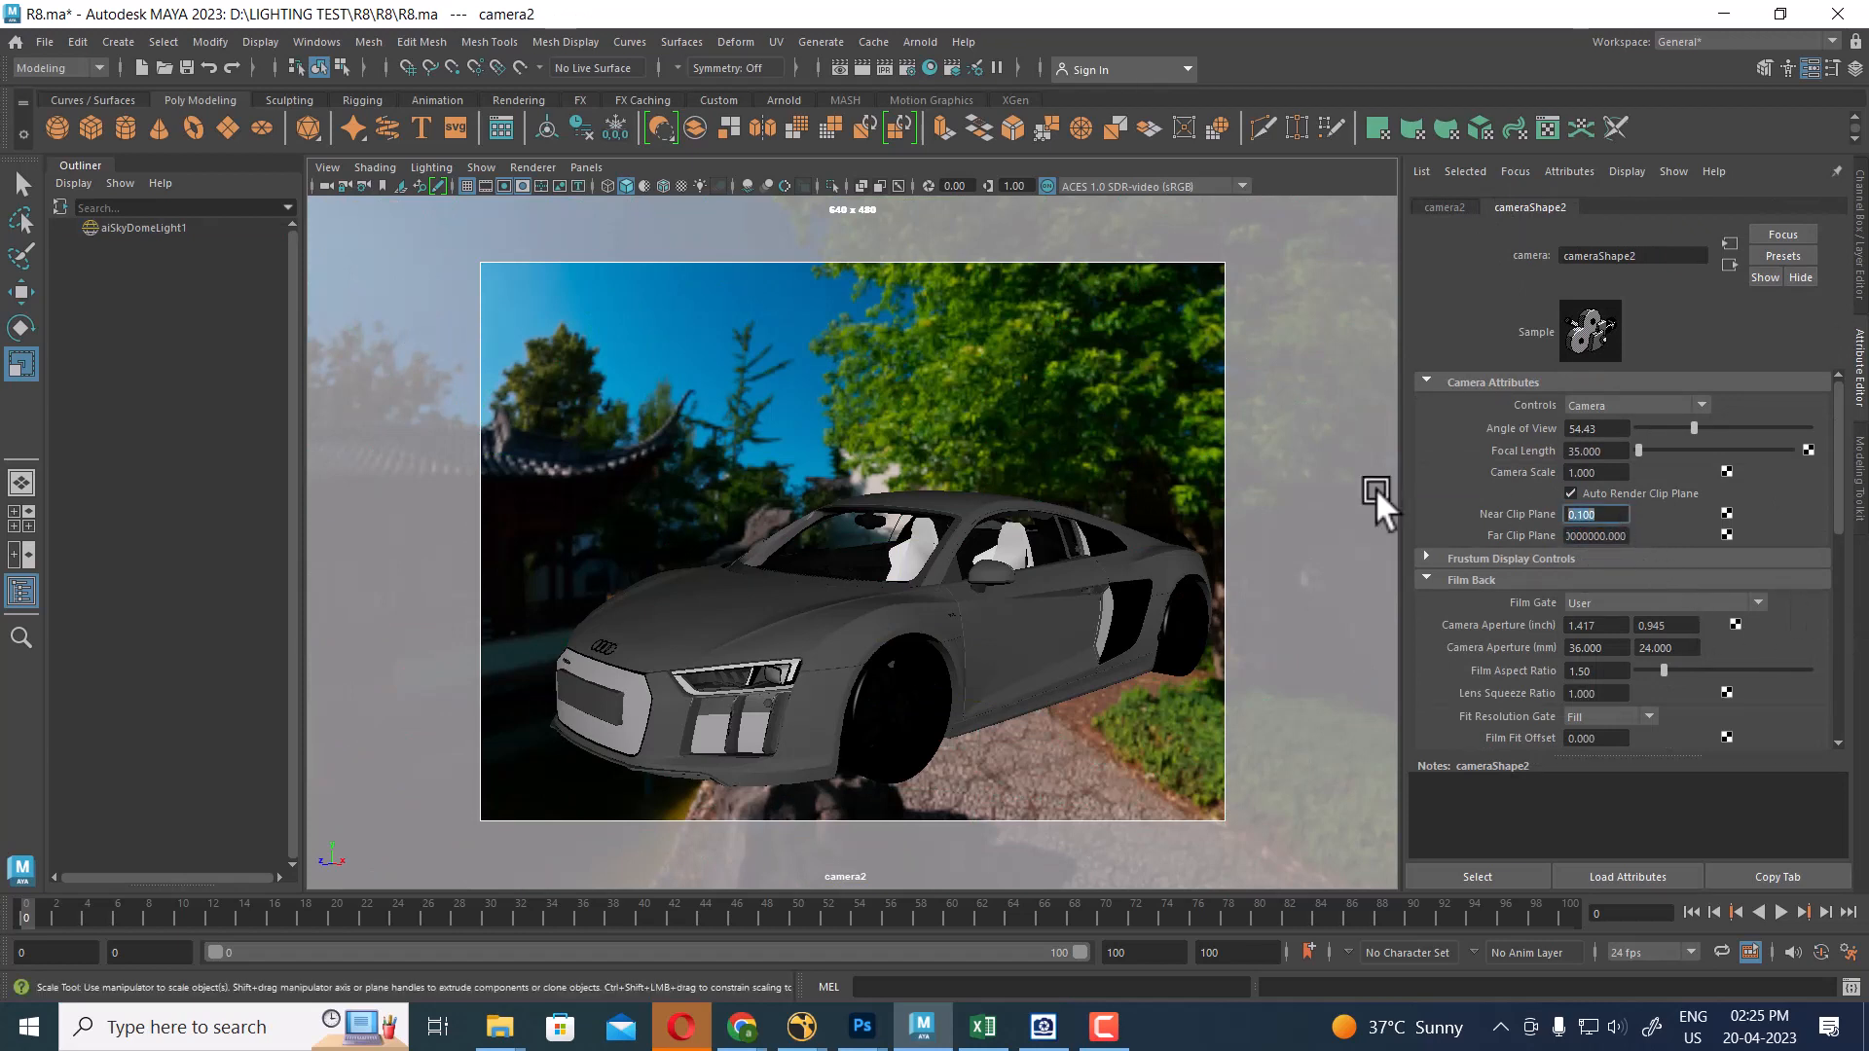
{"action": "type", "text": "0.010"}
{"action": "key", "text": "Return"}
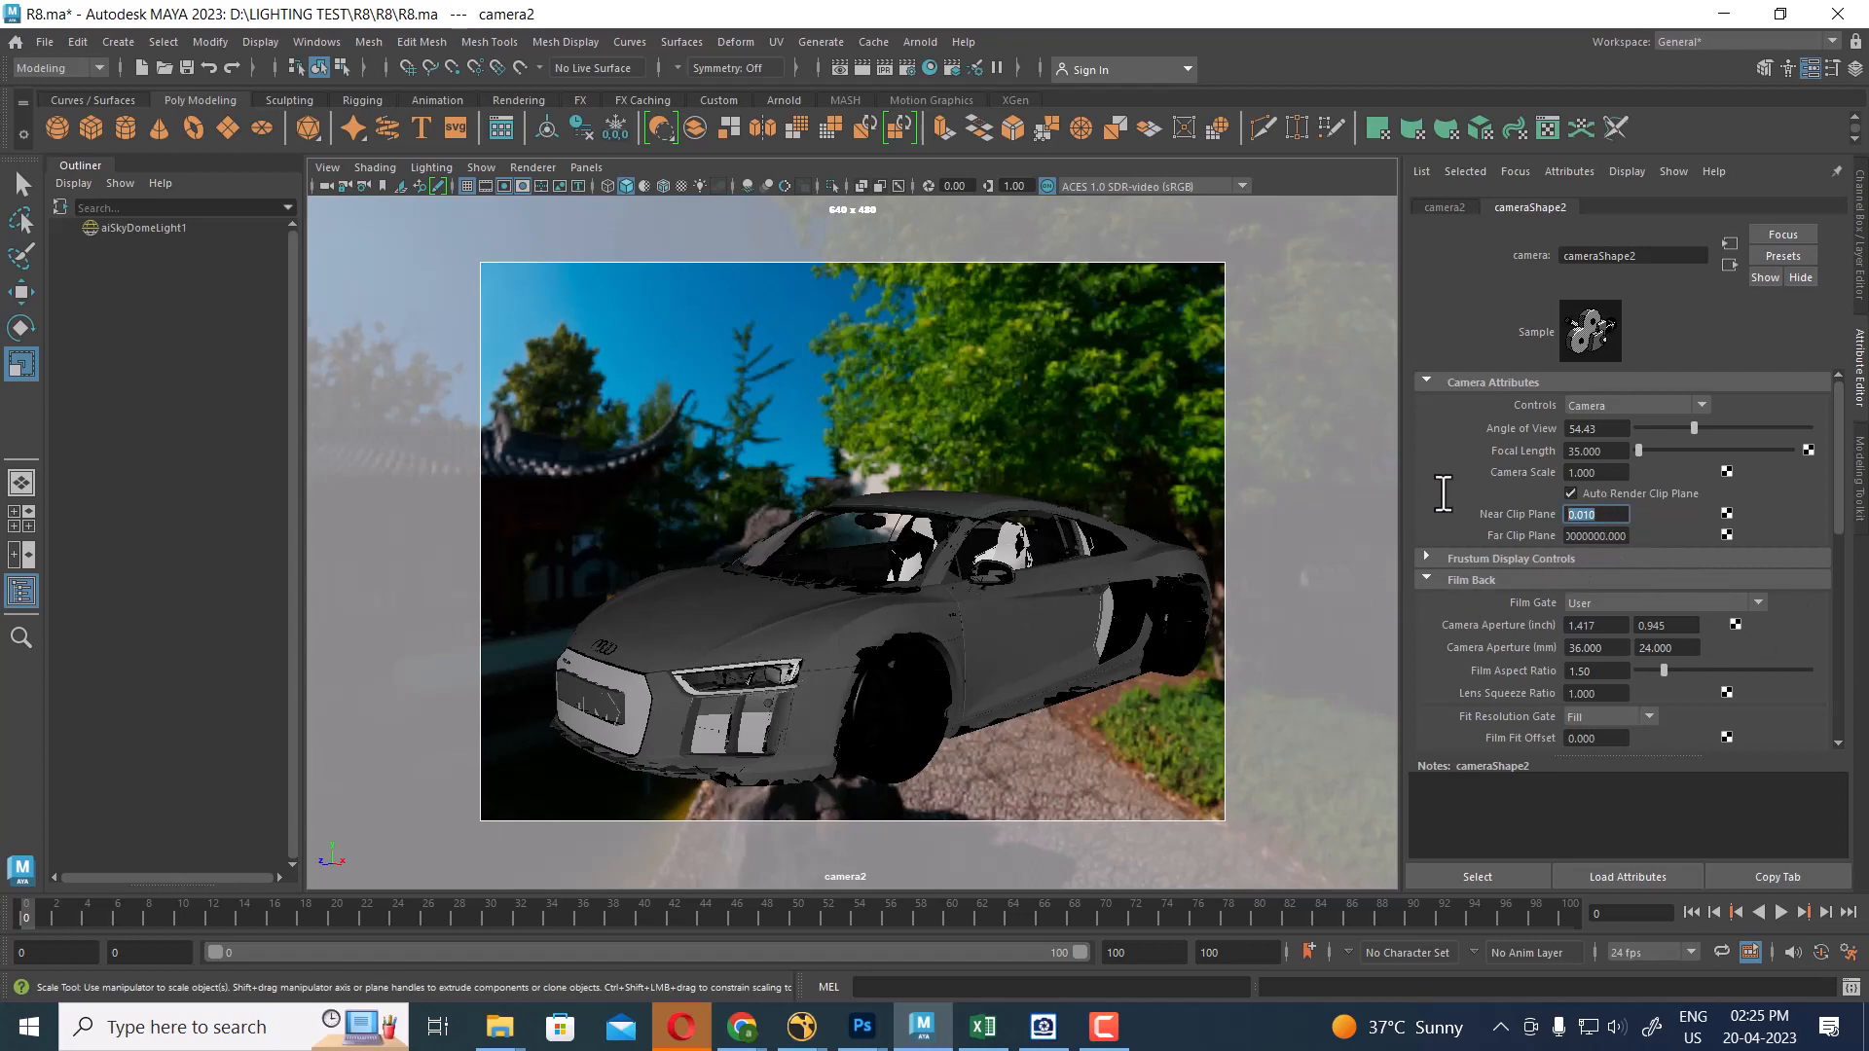
{"action": "type", "text": "0.1"}
{"action": "key", "text": "Return"}
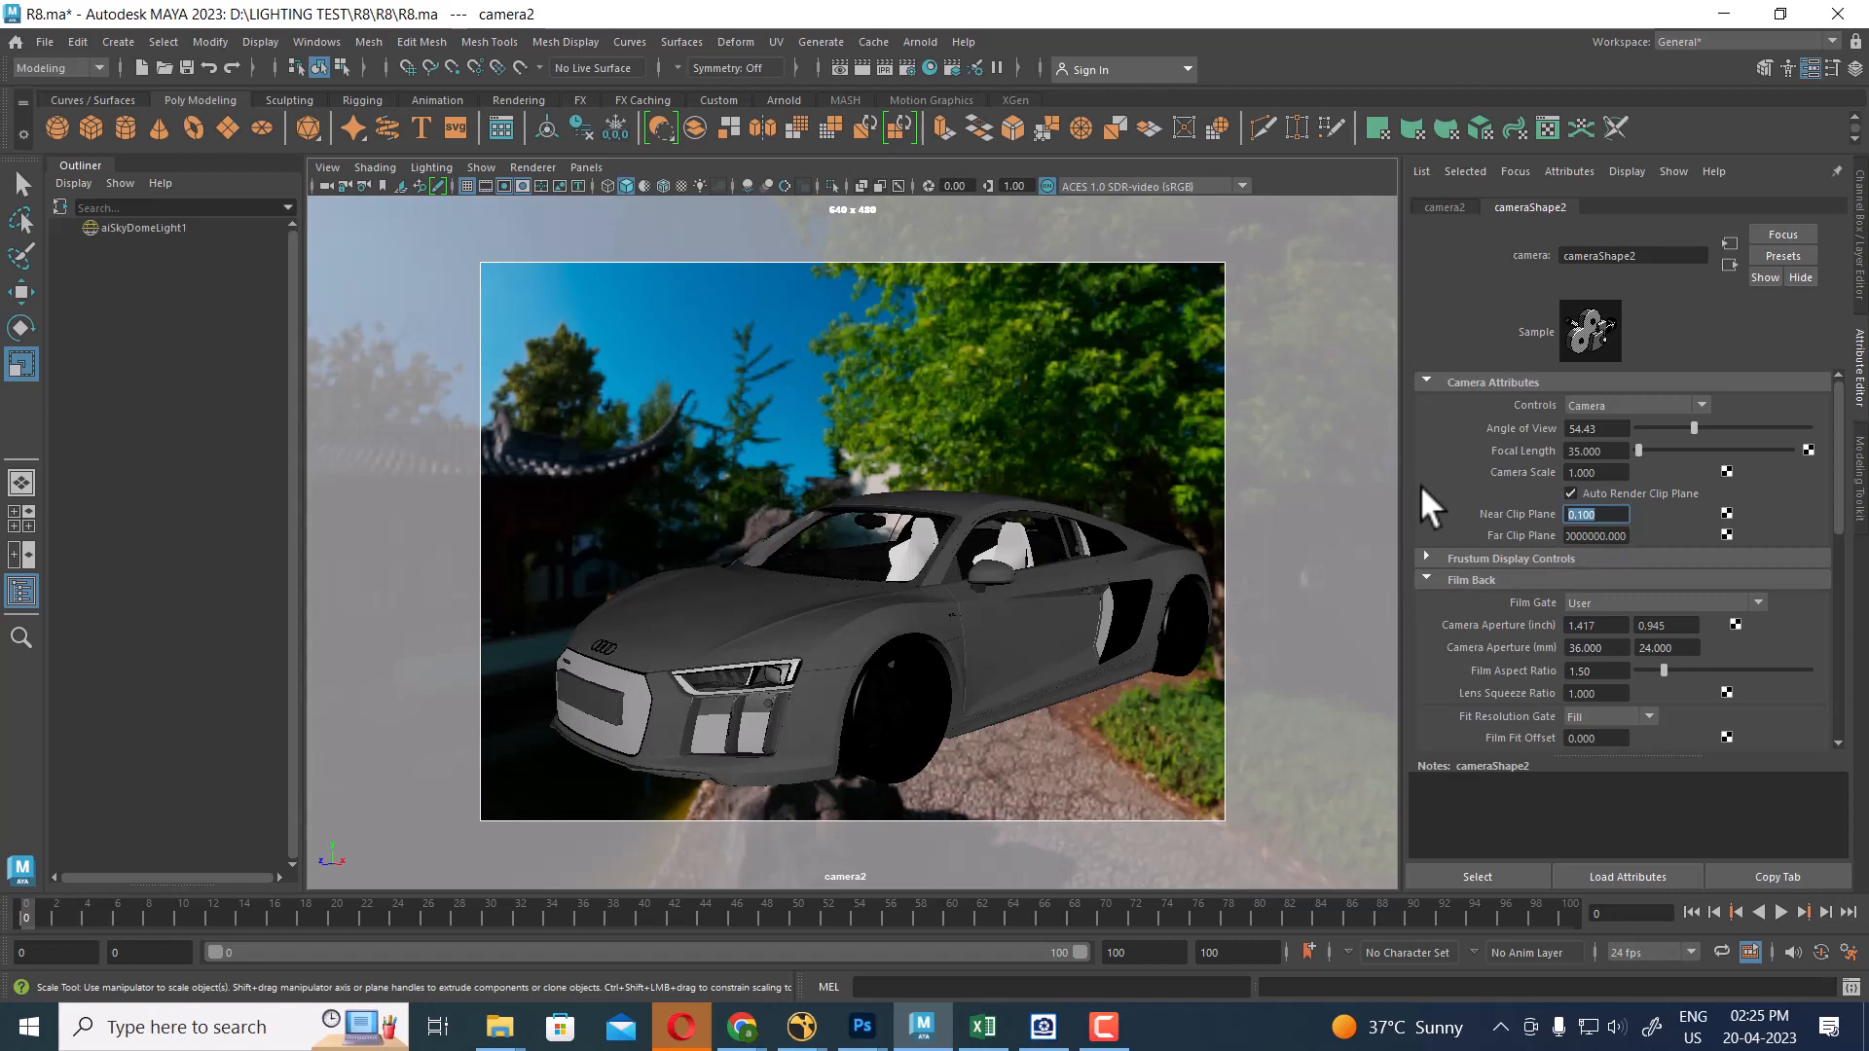
Test-render the camera2 view, close the render, and unhide the last hidden ground object beneath the car
{"action": "left_click", "coordinate": [860, 69]}
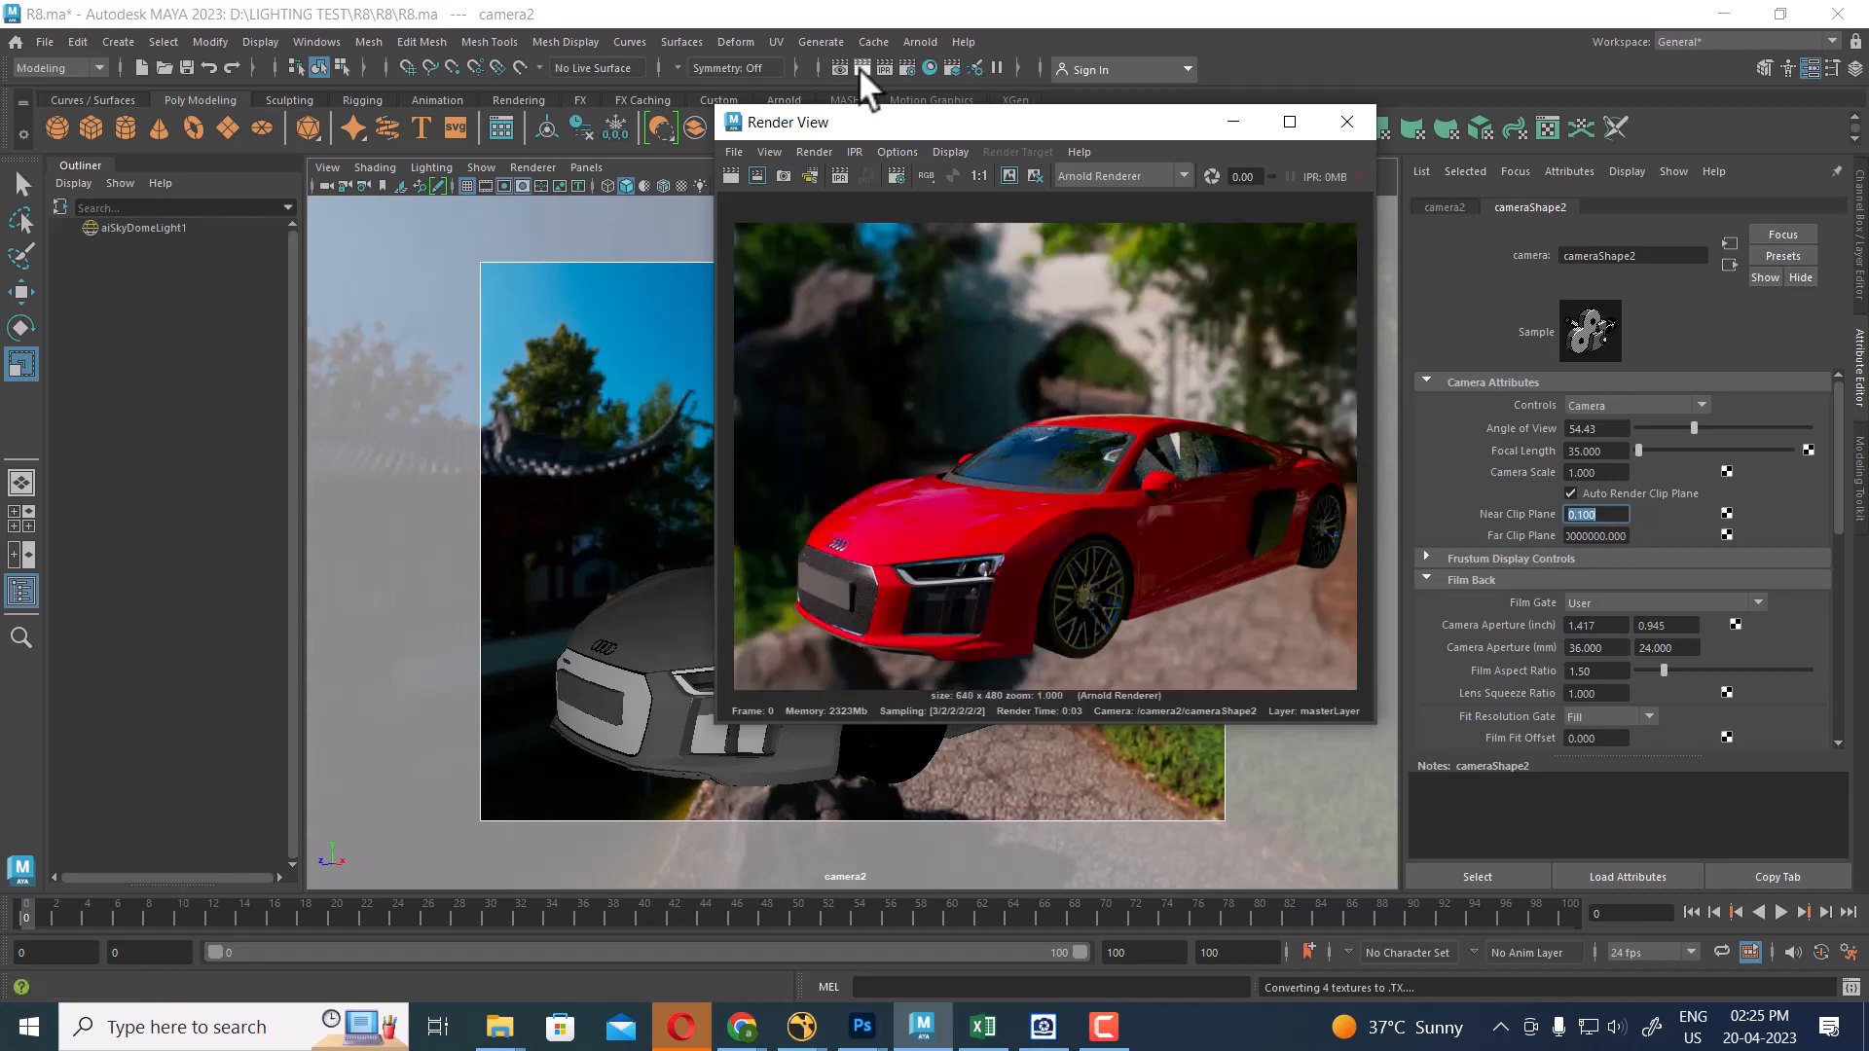
{"action": "left_click", "coordinate": [1355, 123]}
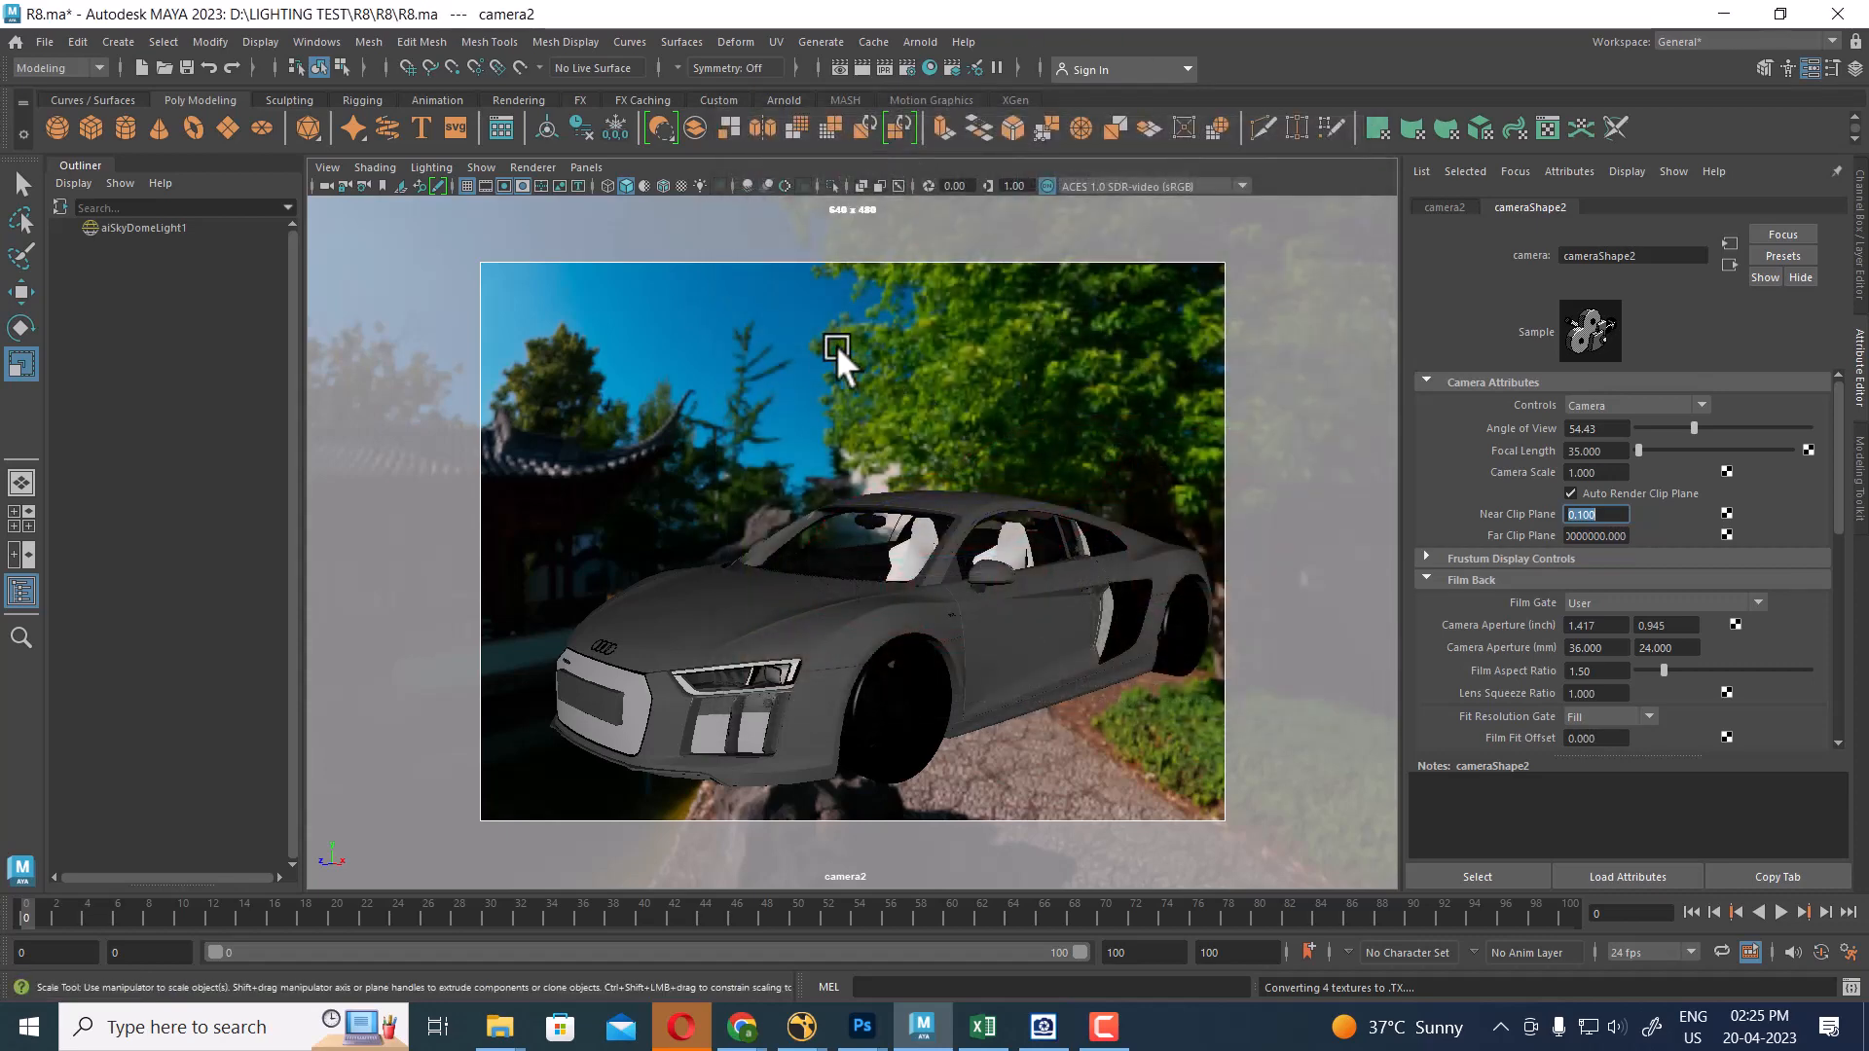
{"action": "left_click", "coordinate": [837, 347]}
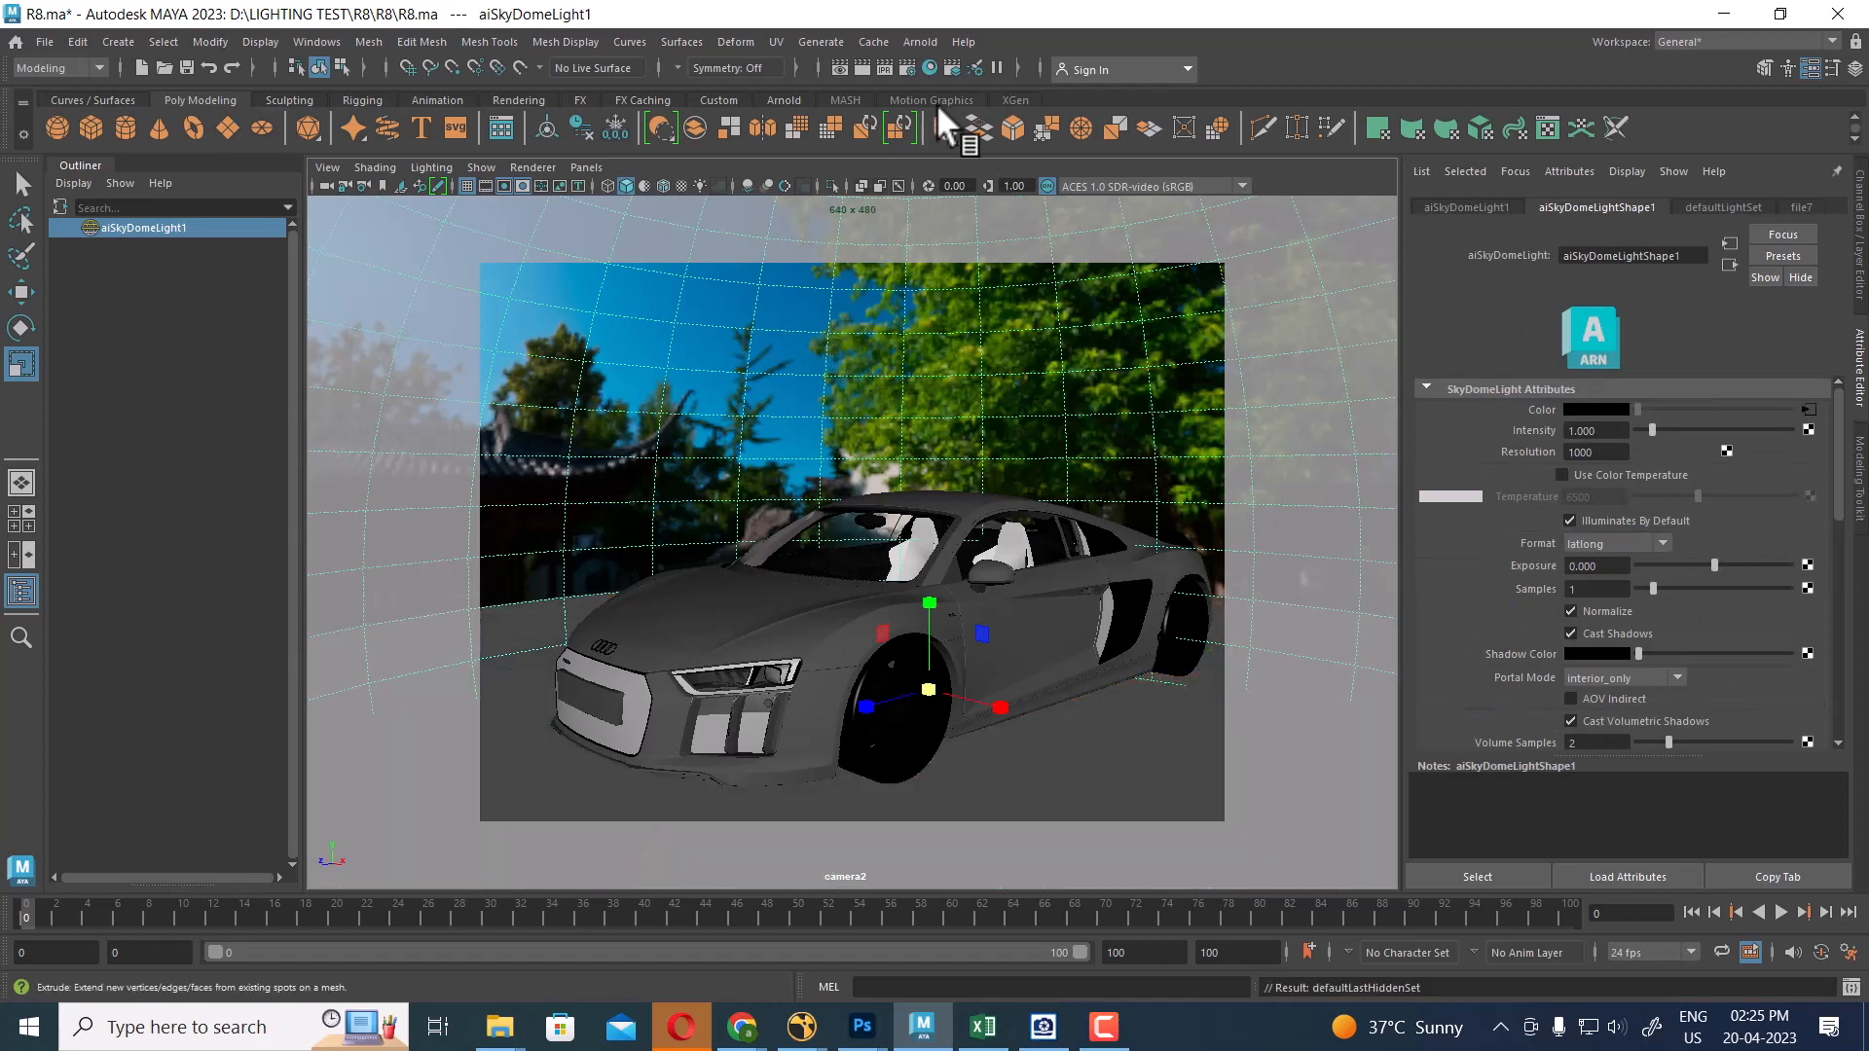
Render camera2 with the ground included and inspect the car's reflections and shadow in the enlarged render window
{"action": "left_click", "coordinate": [861, 68]}
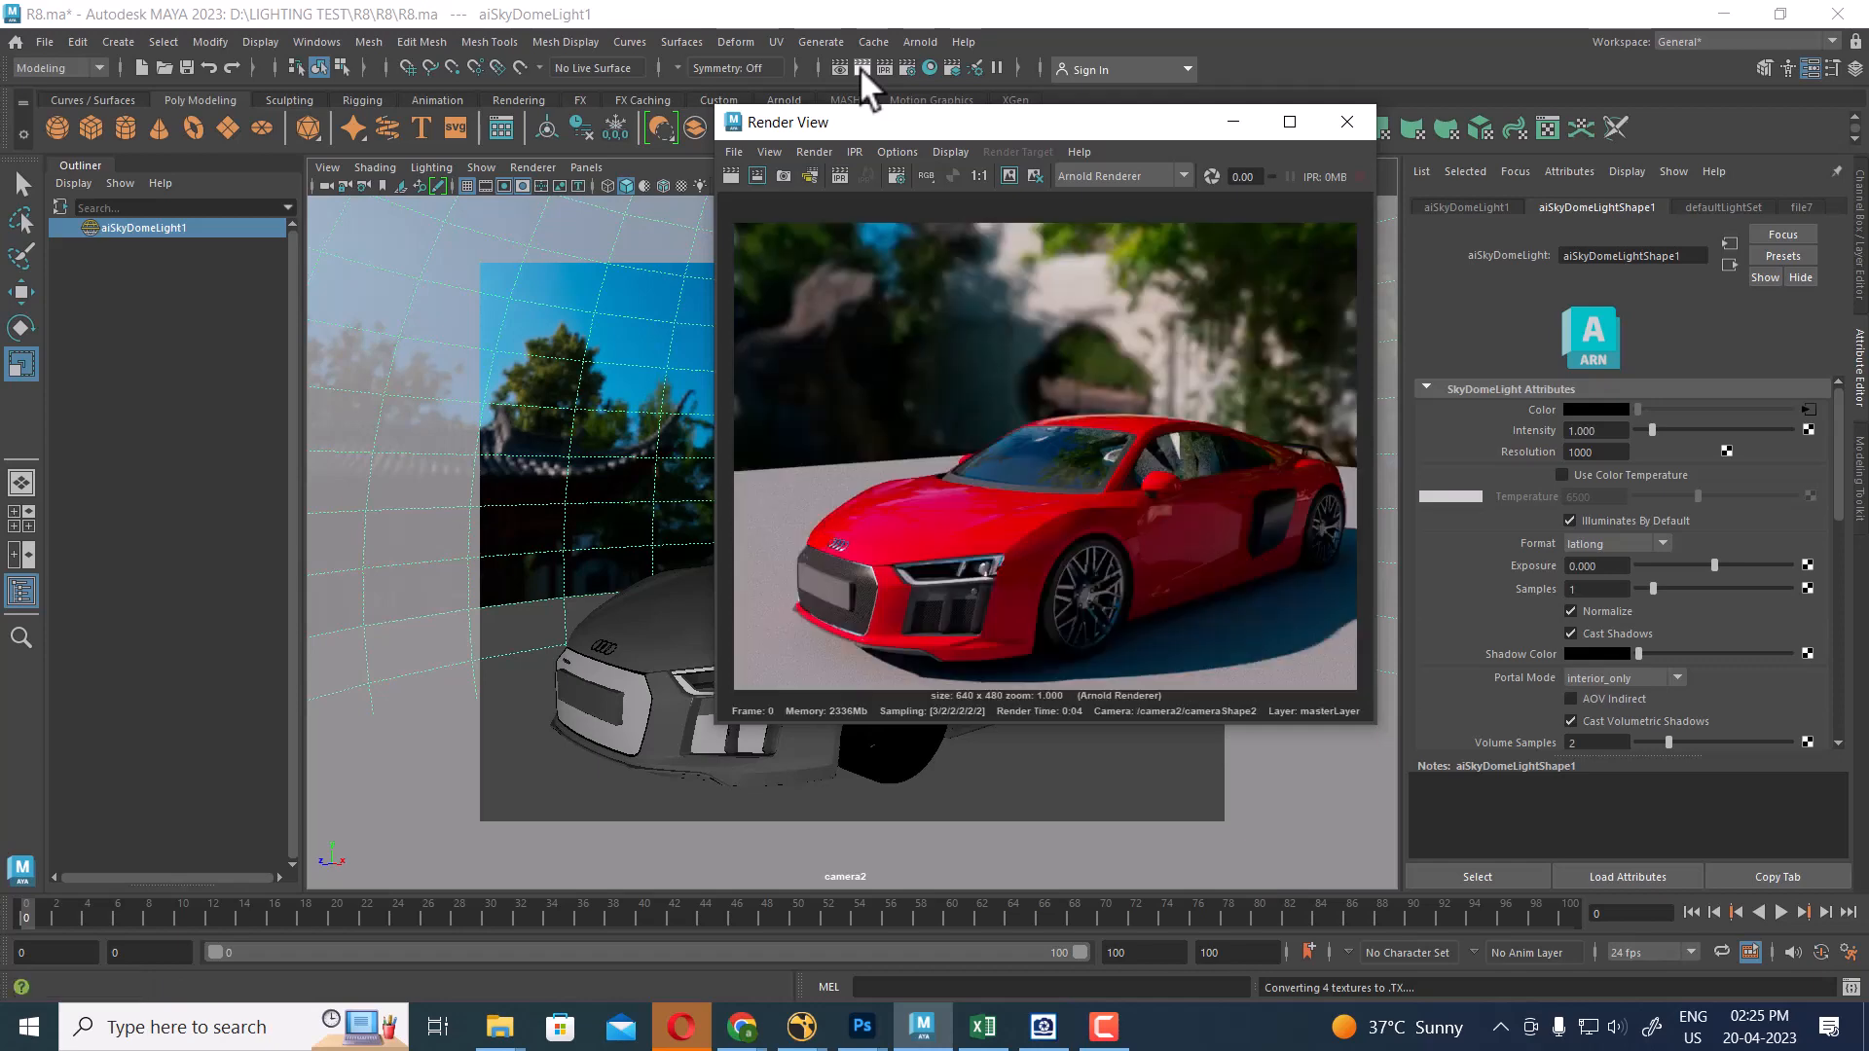
{"action": "left_click", "coordinate": [1289, 121]}
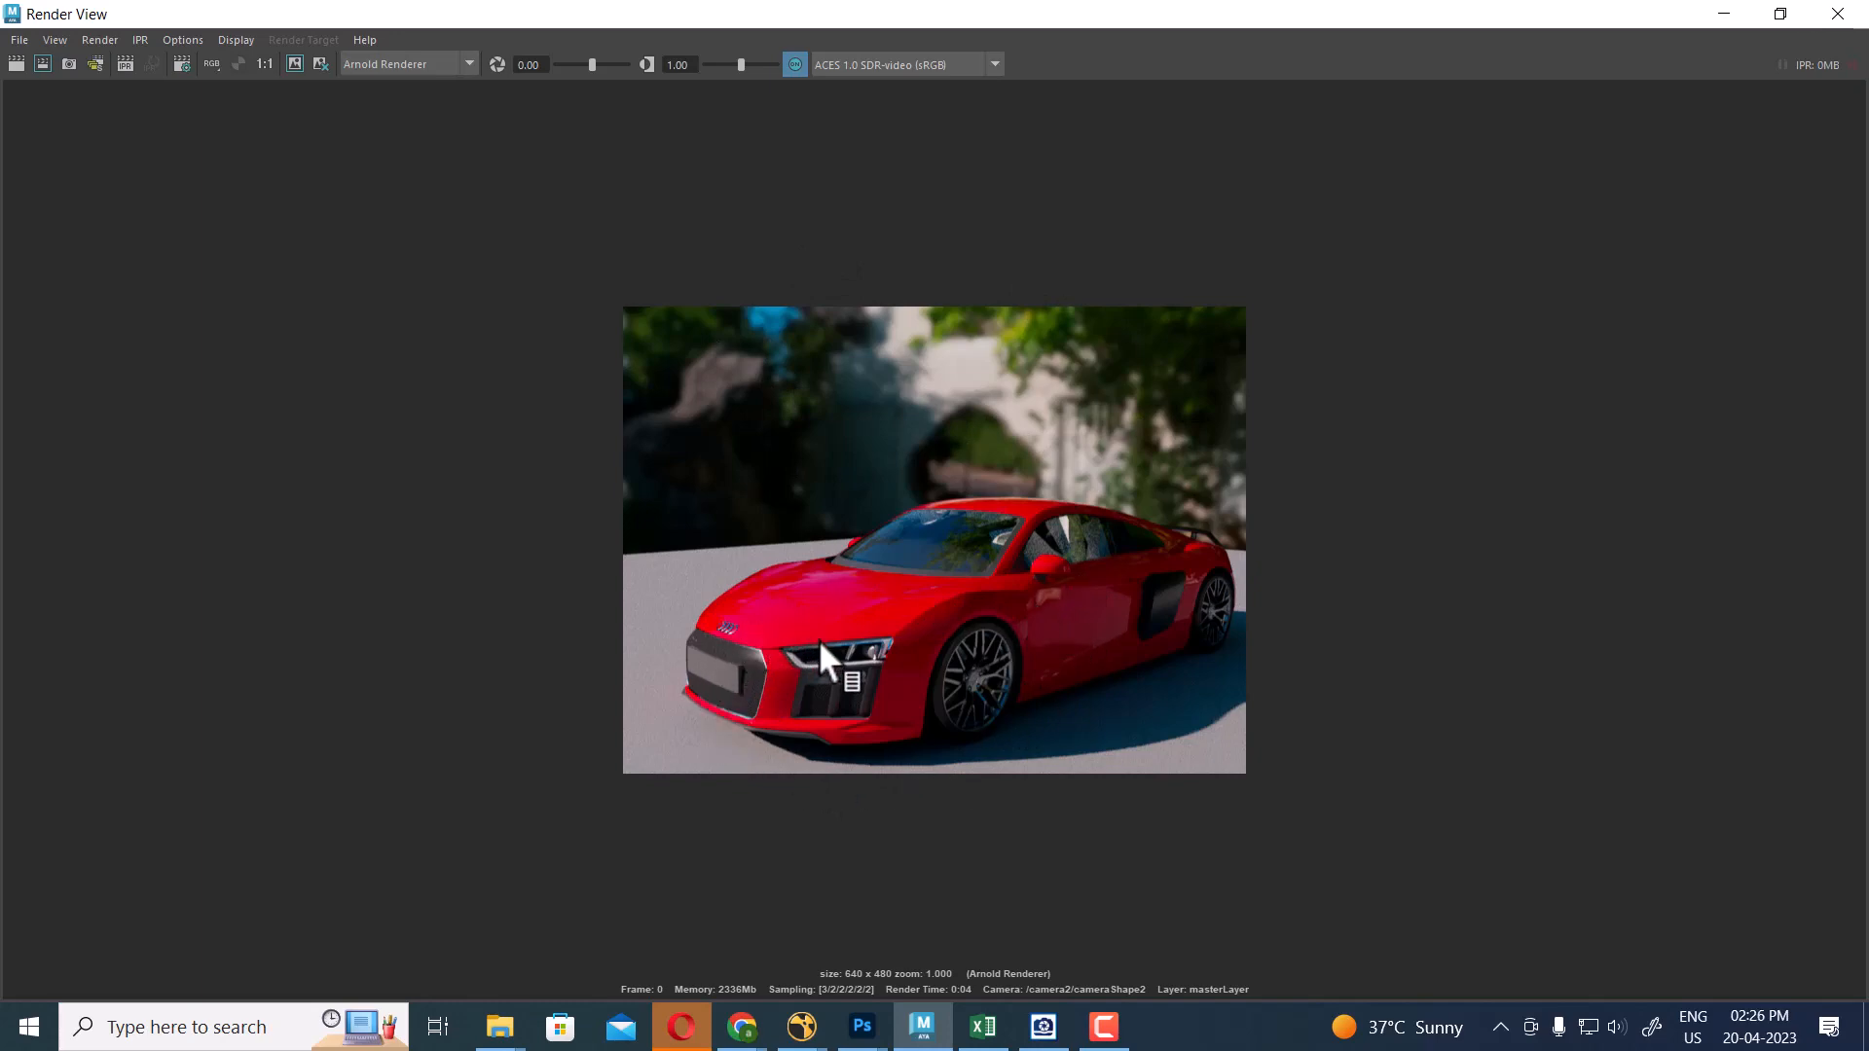
{"action": "left_click", "coordinate": [1837, 14]}
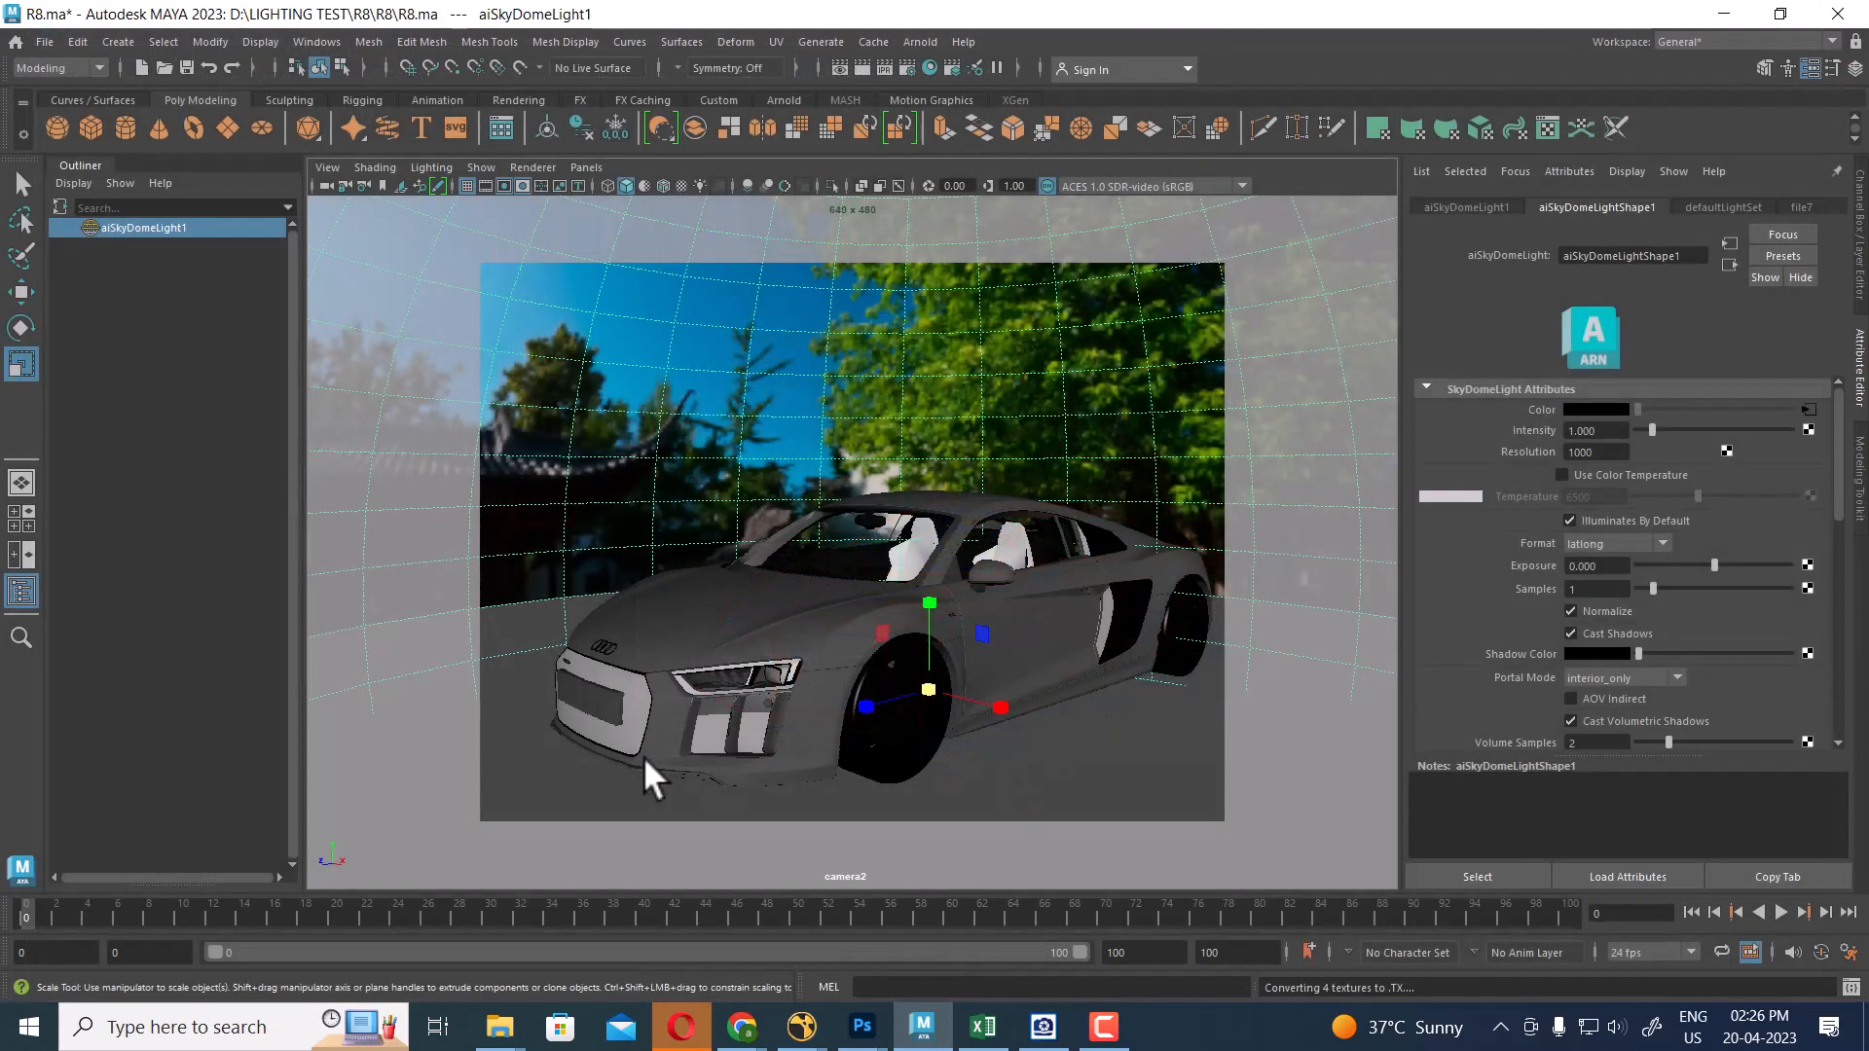
Select the front grille in the perspective view, frame the car's front, and render a close-up to examine the grille and number plate
{"action": "left_click", "coordinate": [630, 717]}
{"action": "key", "text": "space"}
{"action": "left_click_drag", "start_coordinate": [914, 705], "coordinate": [914, 424]}
{"action": "left_click_drag", "start_coordinate": [972, 627], "coordinate": [819, 668], "text": "alt"}
{"action": "scroll", "coordinate": [995, 652], "scroll_direction": "up", "scroll_amount": 5}
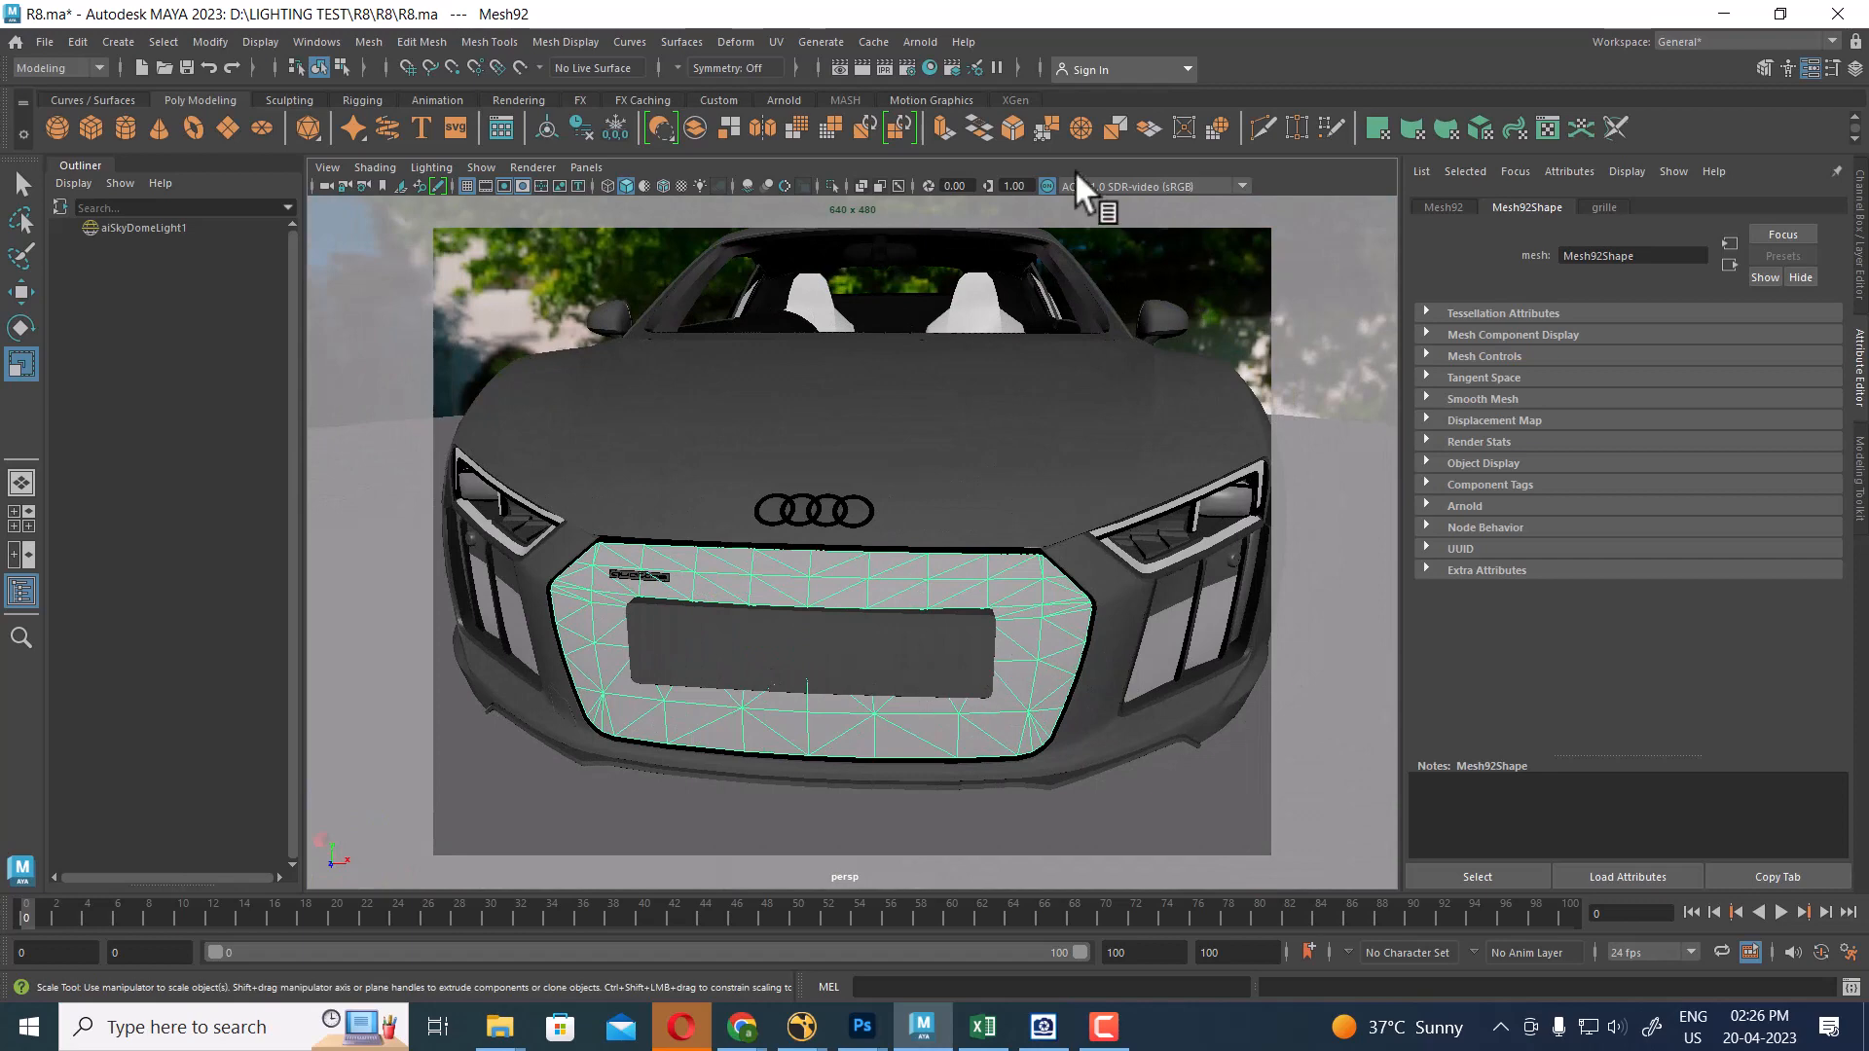
{"action": "left_click", "coordinate": [865, 69]}
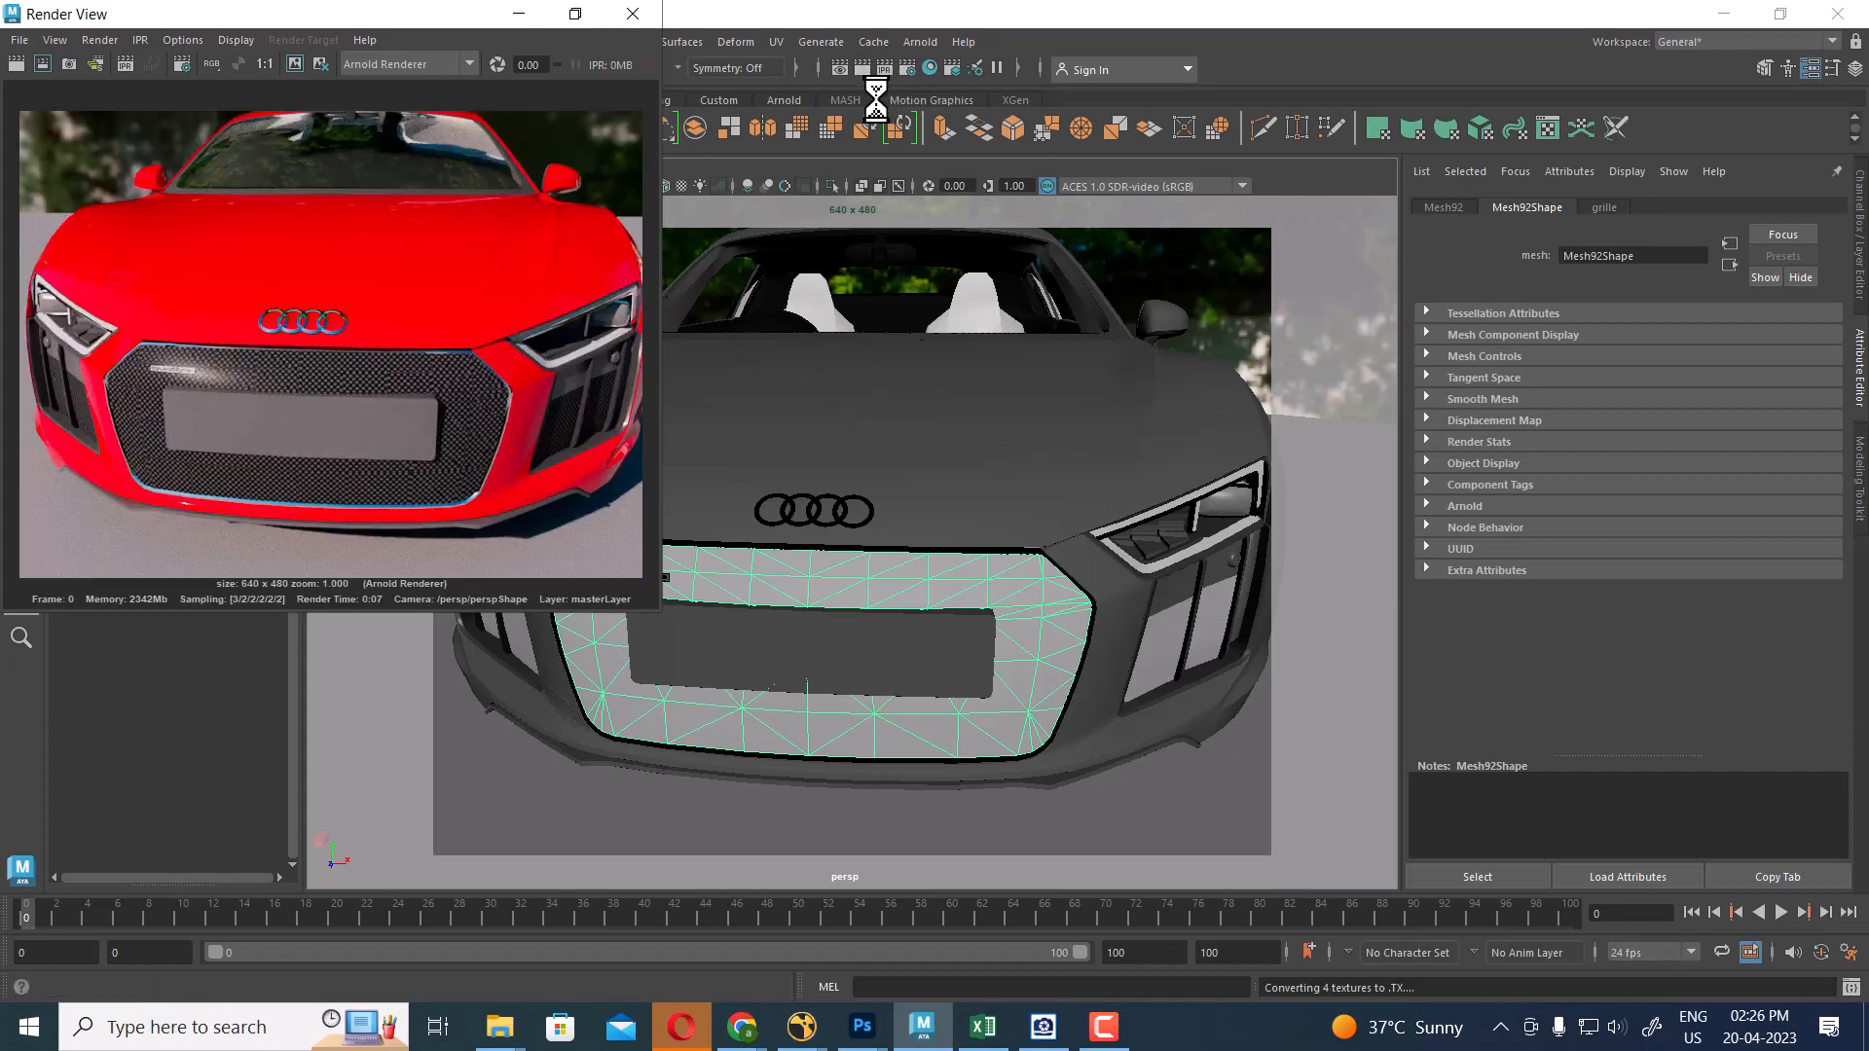
{"action": "scroll", "coordinate": [412, 438], "scroll_direction": "up", "scroll_amount": 5}
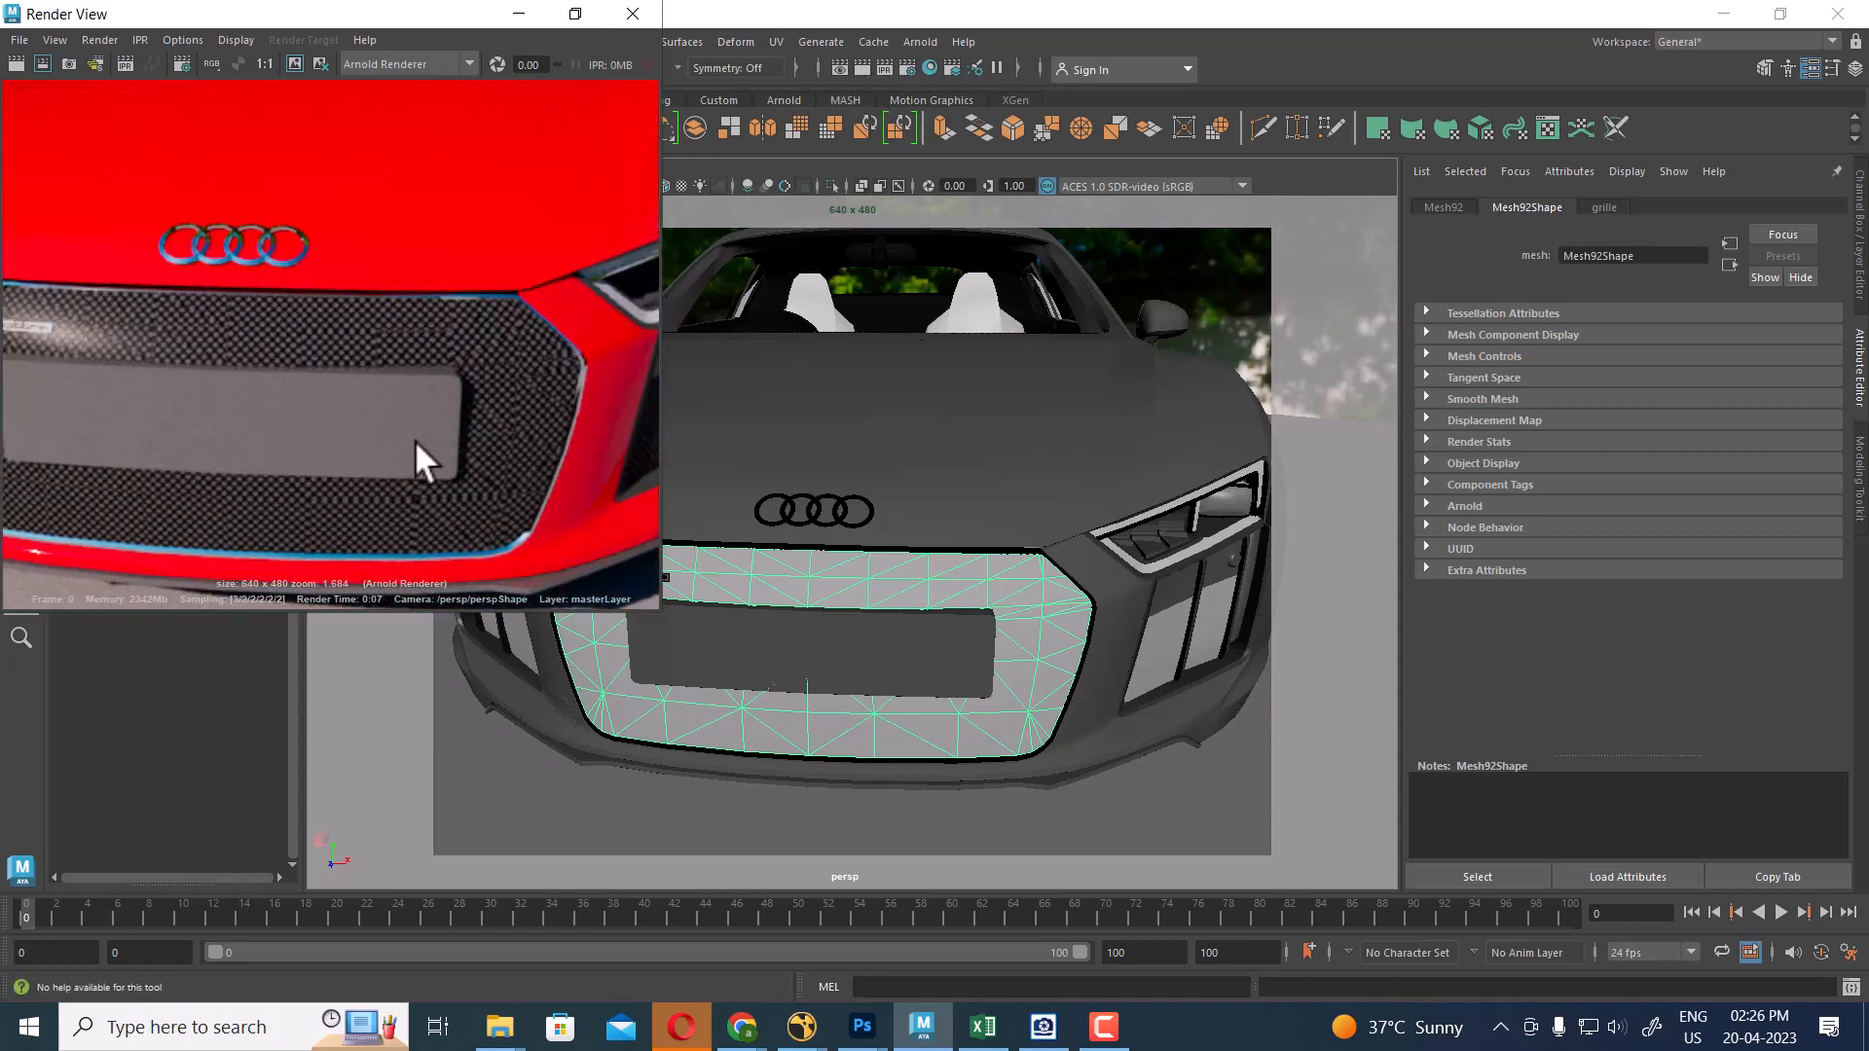
Select the number plate mesh on the front grille and close the render window
{"action": "left_click", "coordinate": [952, 682]}
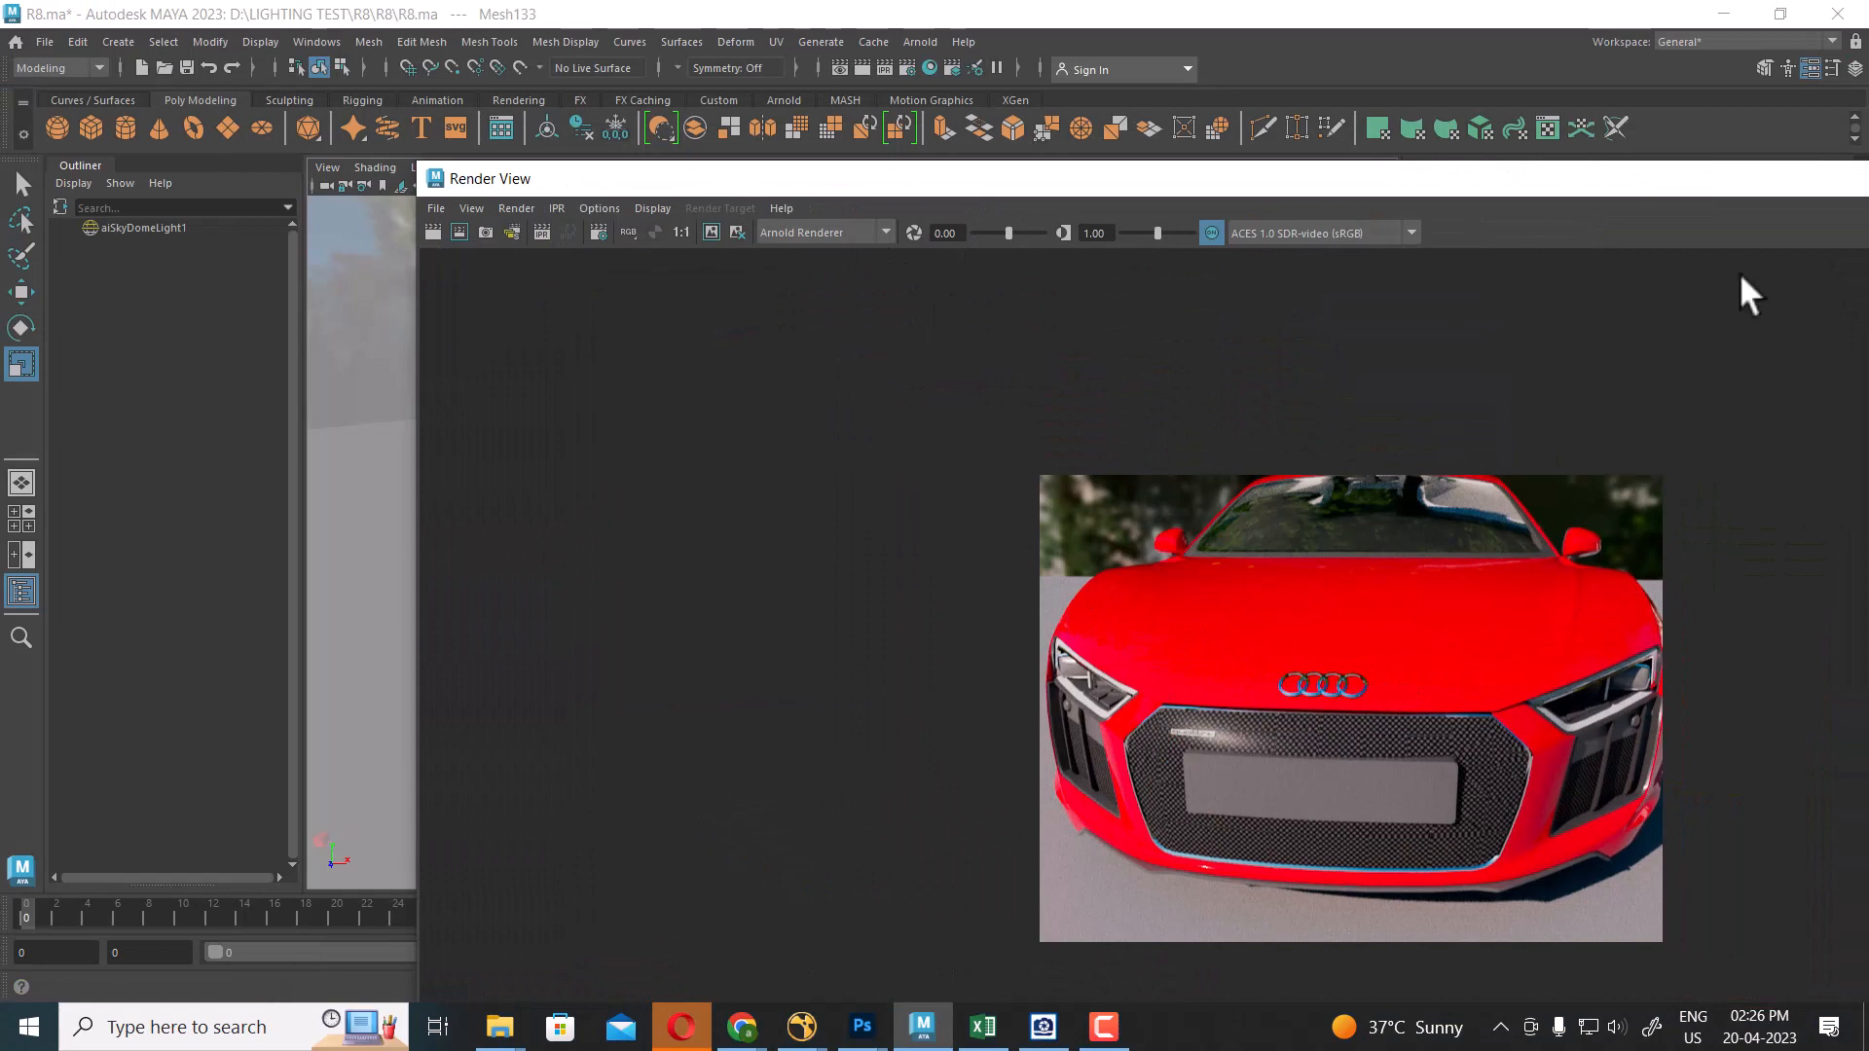
{"action": "left_click_drag", "start_coordinate": [1760, 181], "coordinate": [939, 260]}
{"action": "left_click", "coordinate": [1440, 255]}
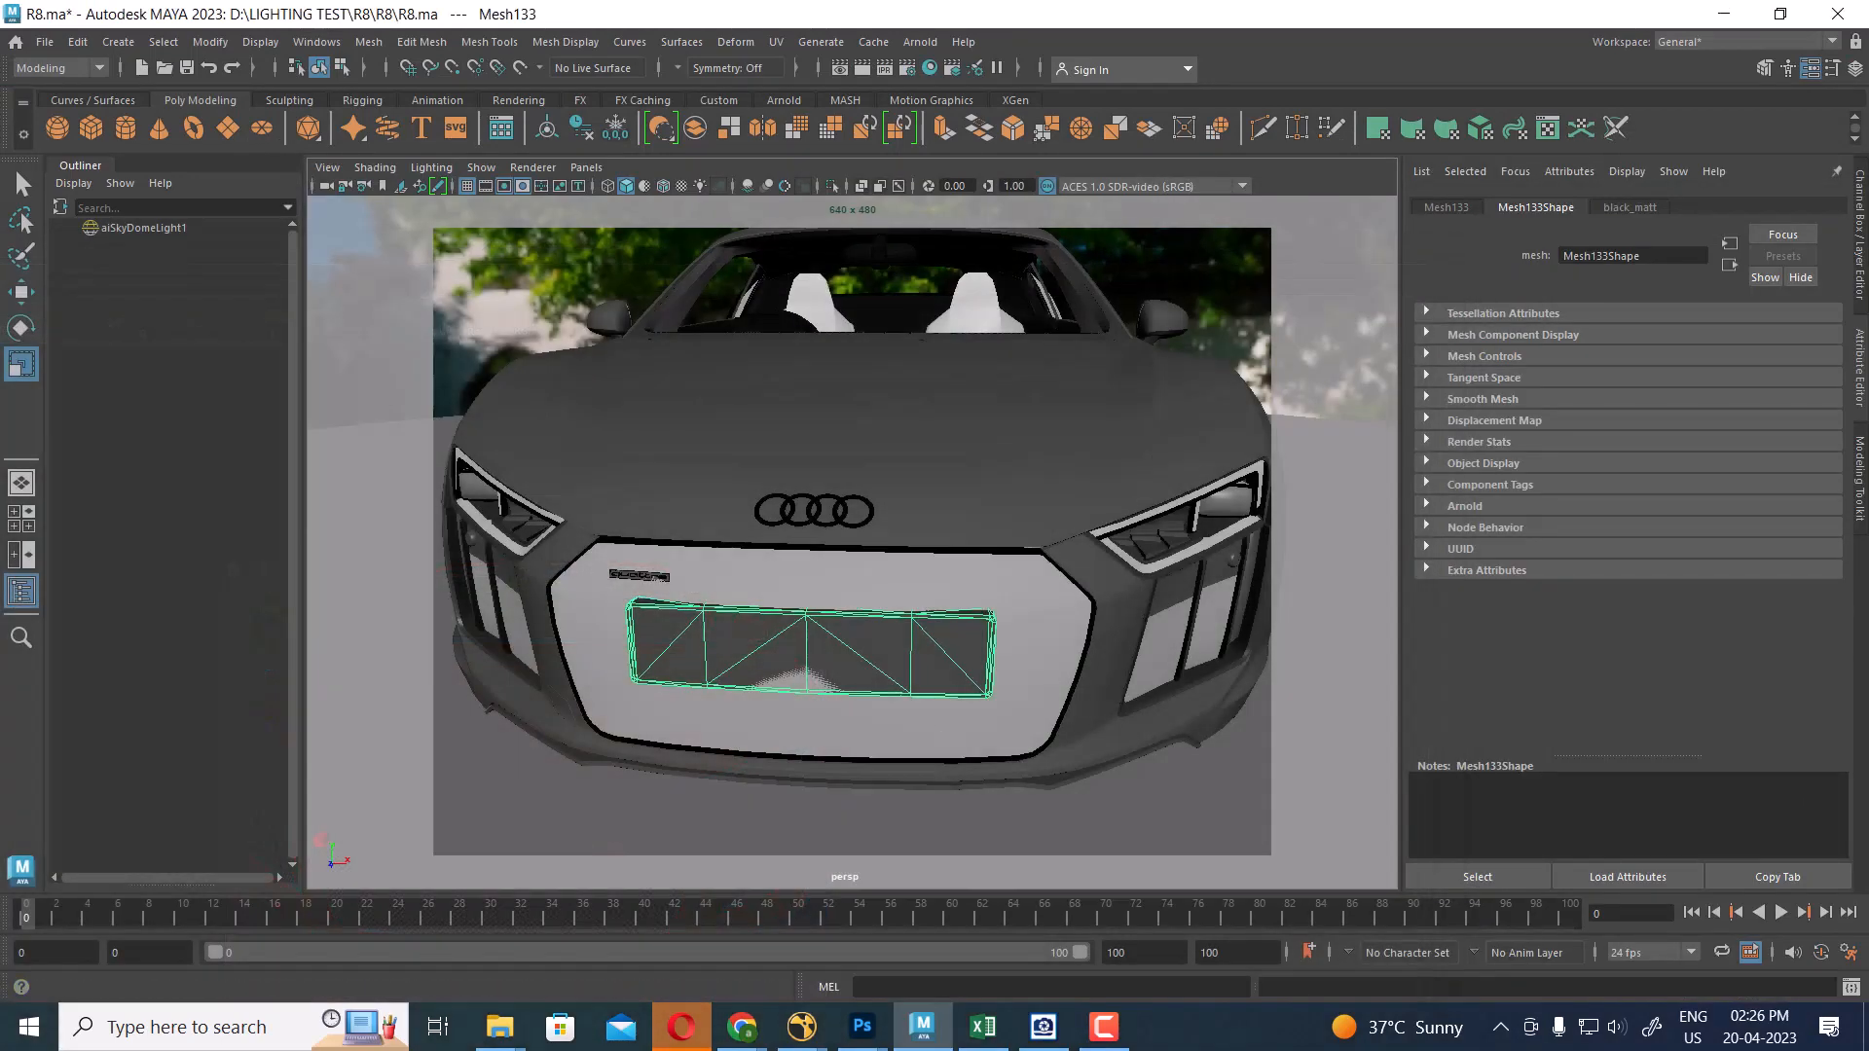
Switch to File Explorer and open the folder LIGHTING TEST\Hyundai Tucson\Hyundai Tucson\Files
{"action": "left_click", "coordinate": [499, 1027]}
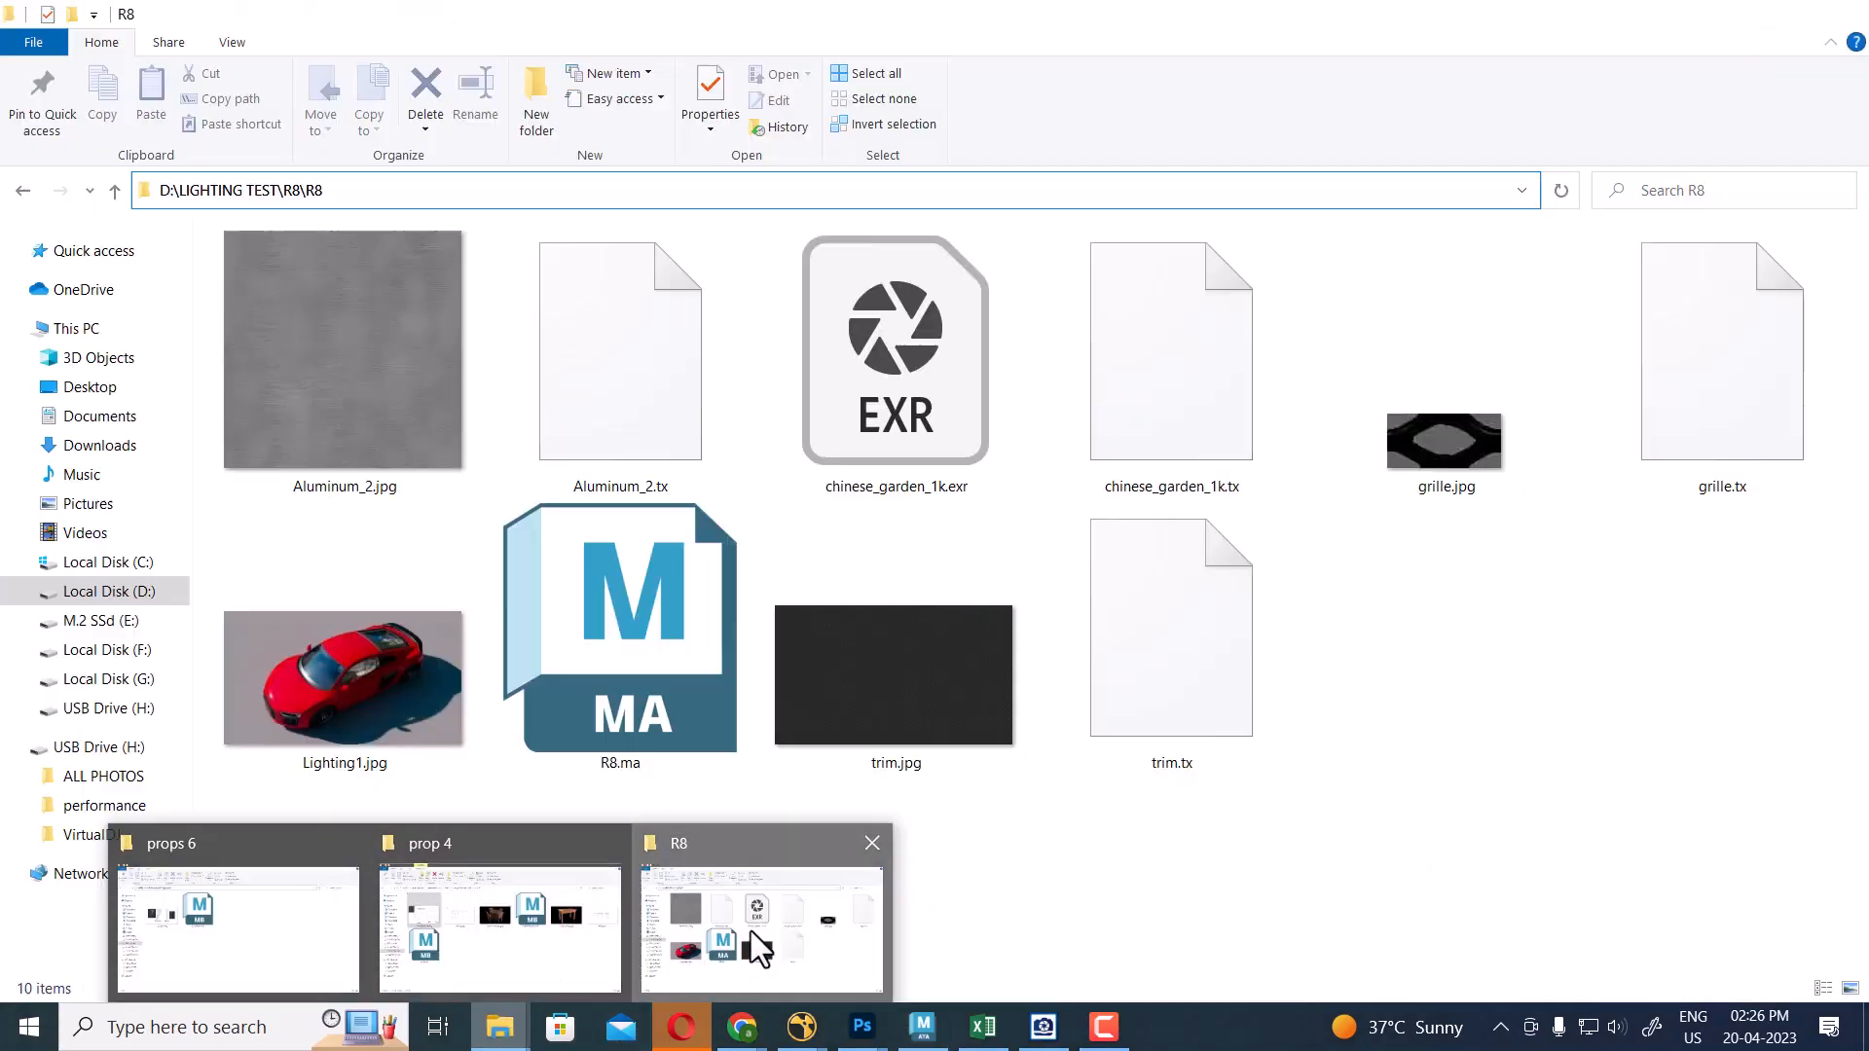
{"action": "left_click", "coordinate": [751, 951]}
{"action": "left_click", "coordinate": [494, 191]}
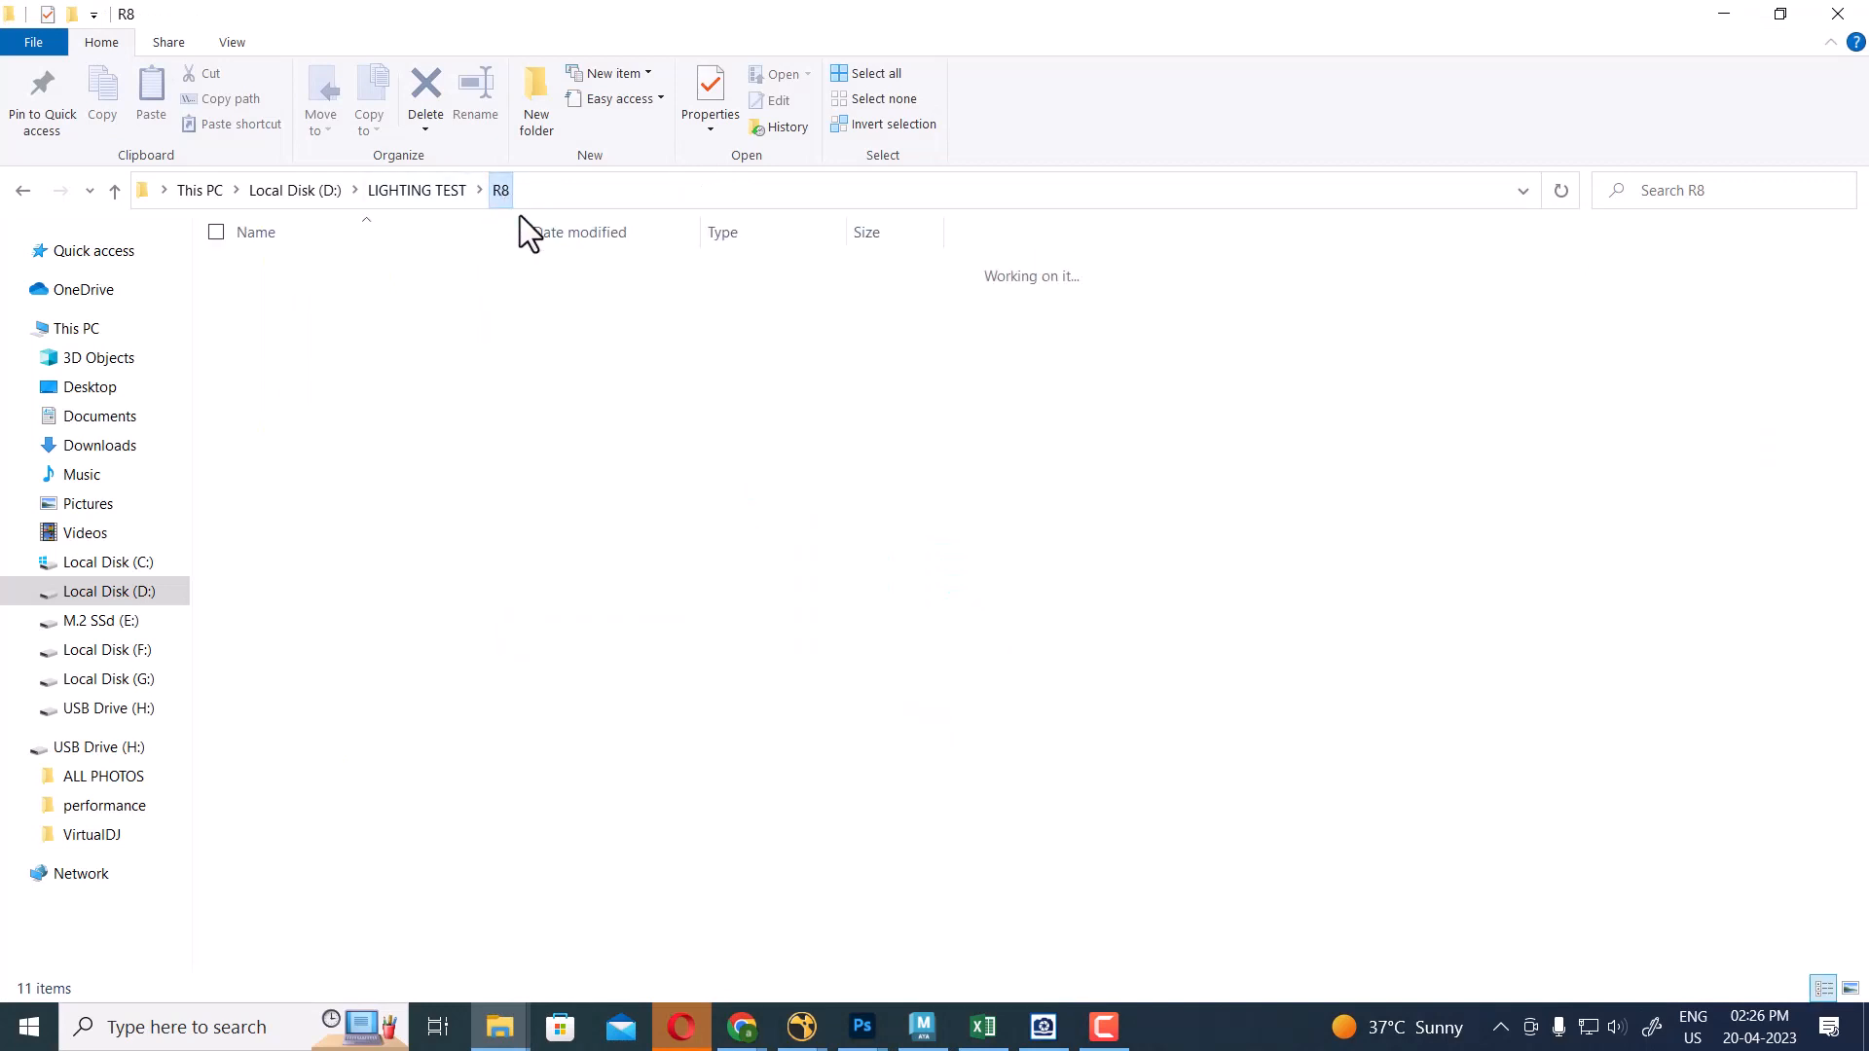
{"action": "left_click", "coordinate": [409, 190]}
{"action": "left_click", "coordinate": [835, 513]}
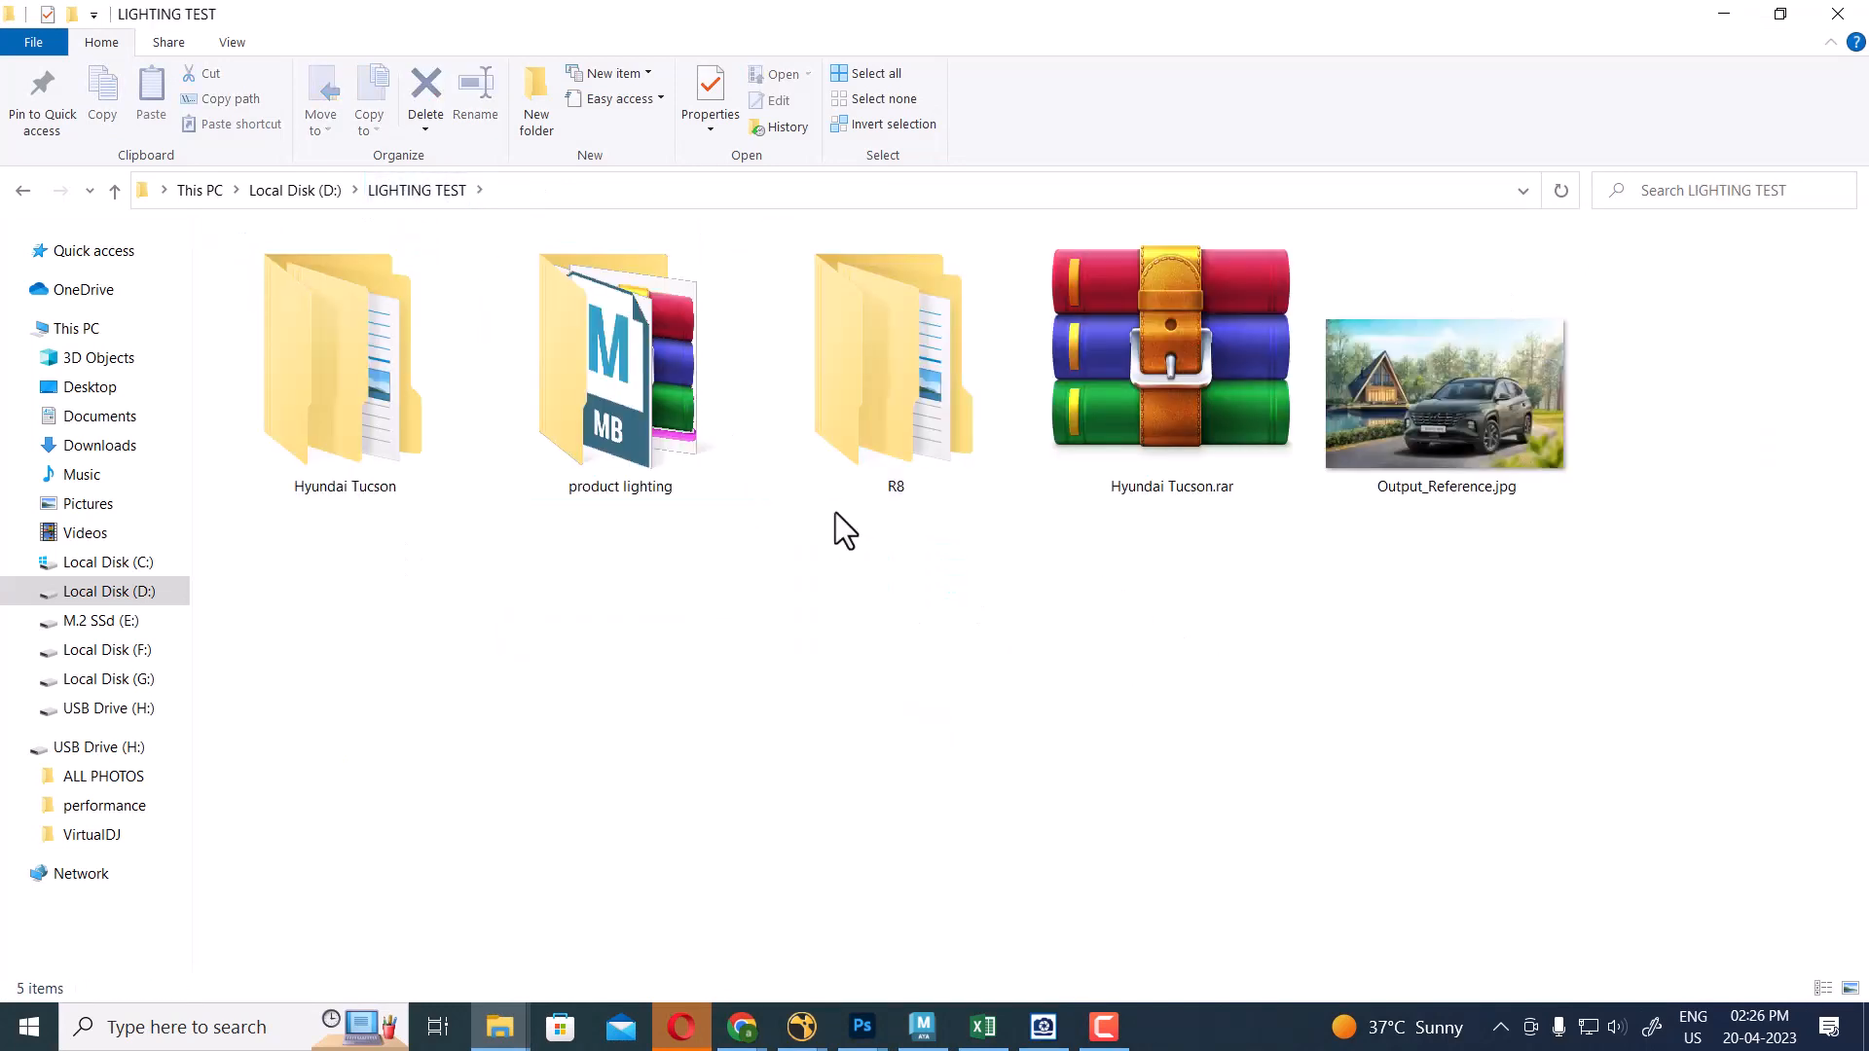
{"action": "double_click", "coordinate": [384, 414]}
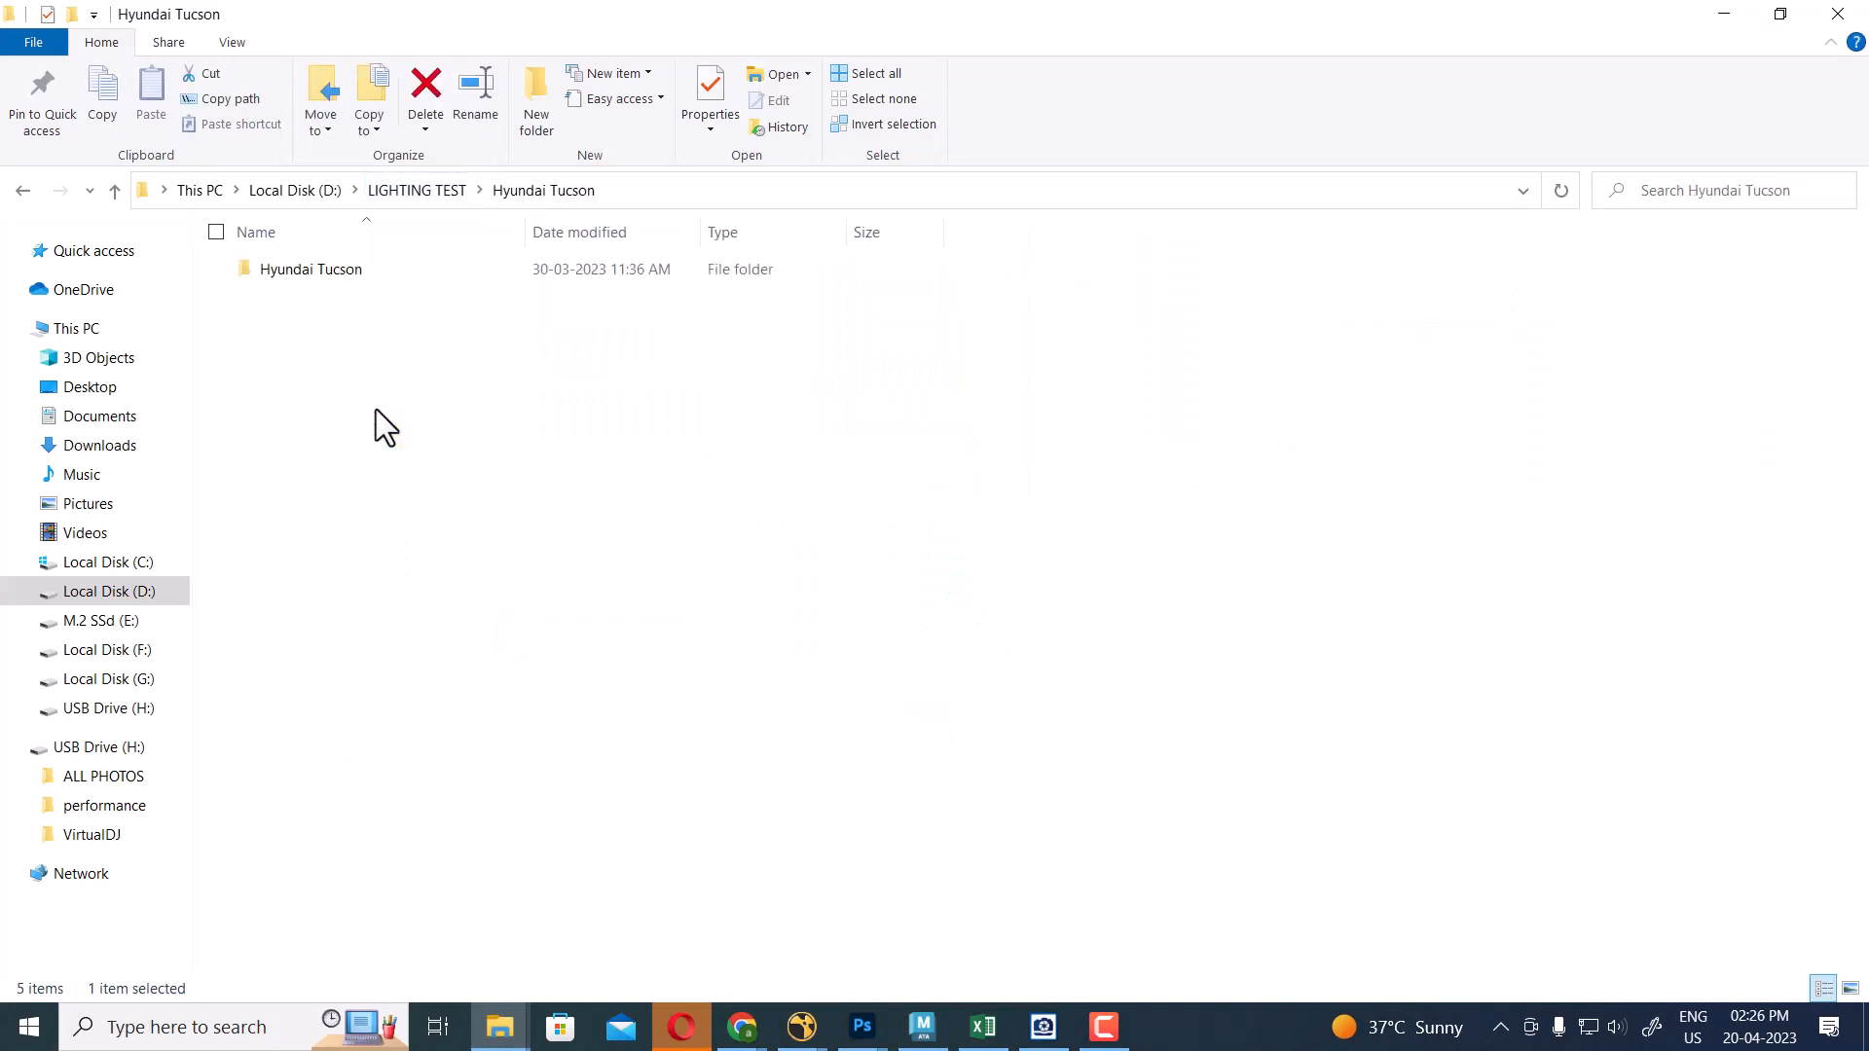
{"action": "double_click", "coordinate": [324, 278]}
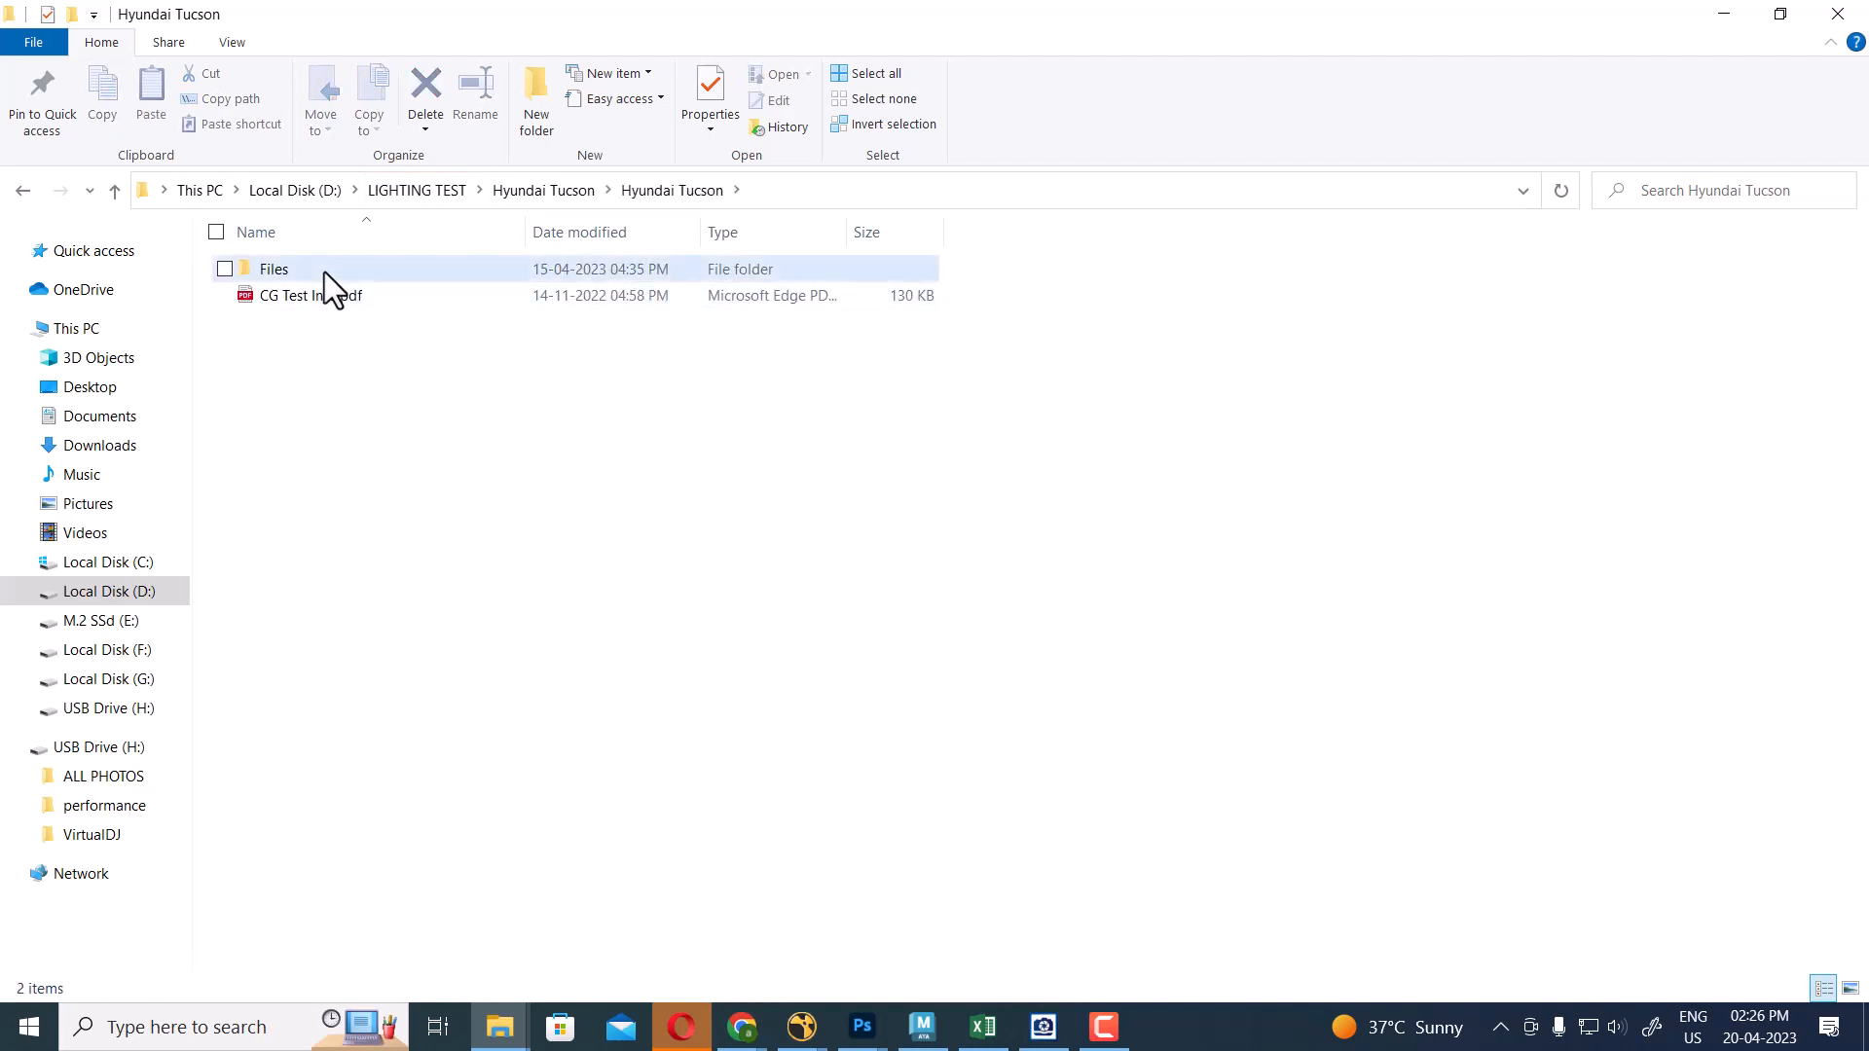
{"action": "double_click", "coordinate": [324, 272]}
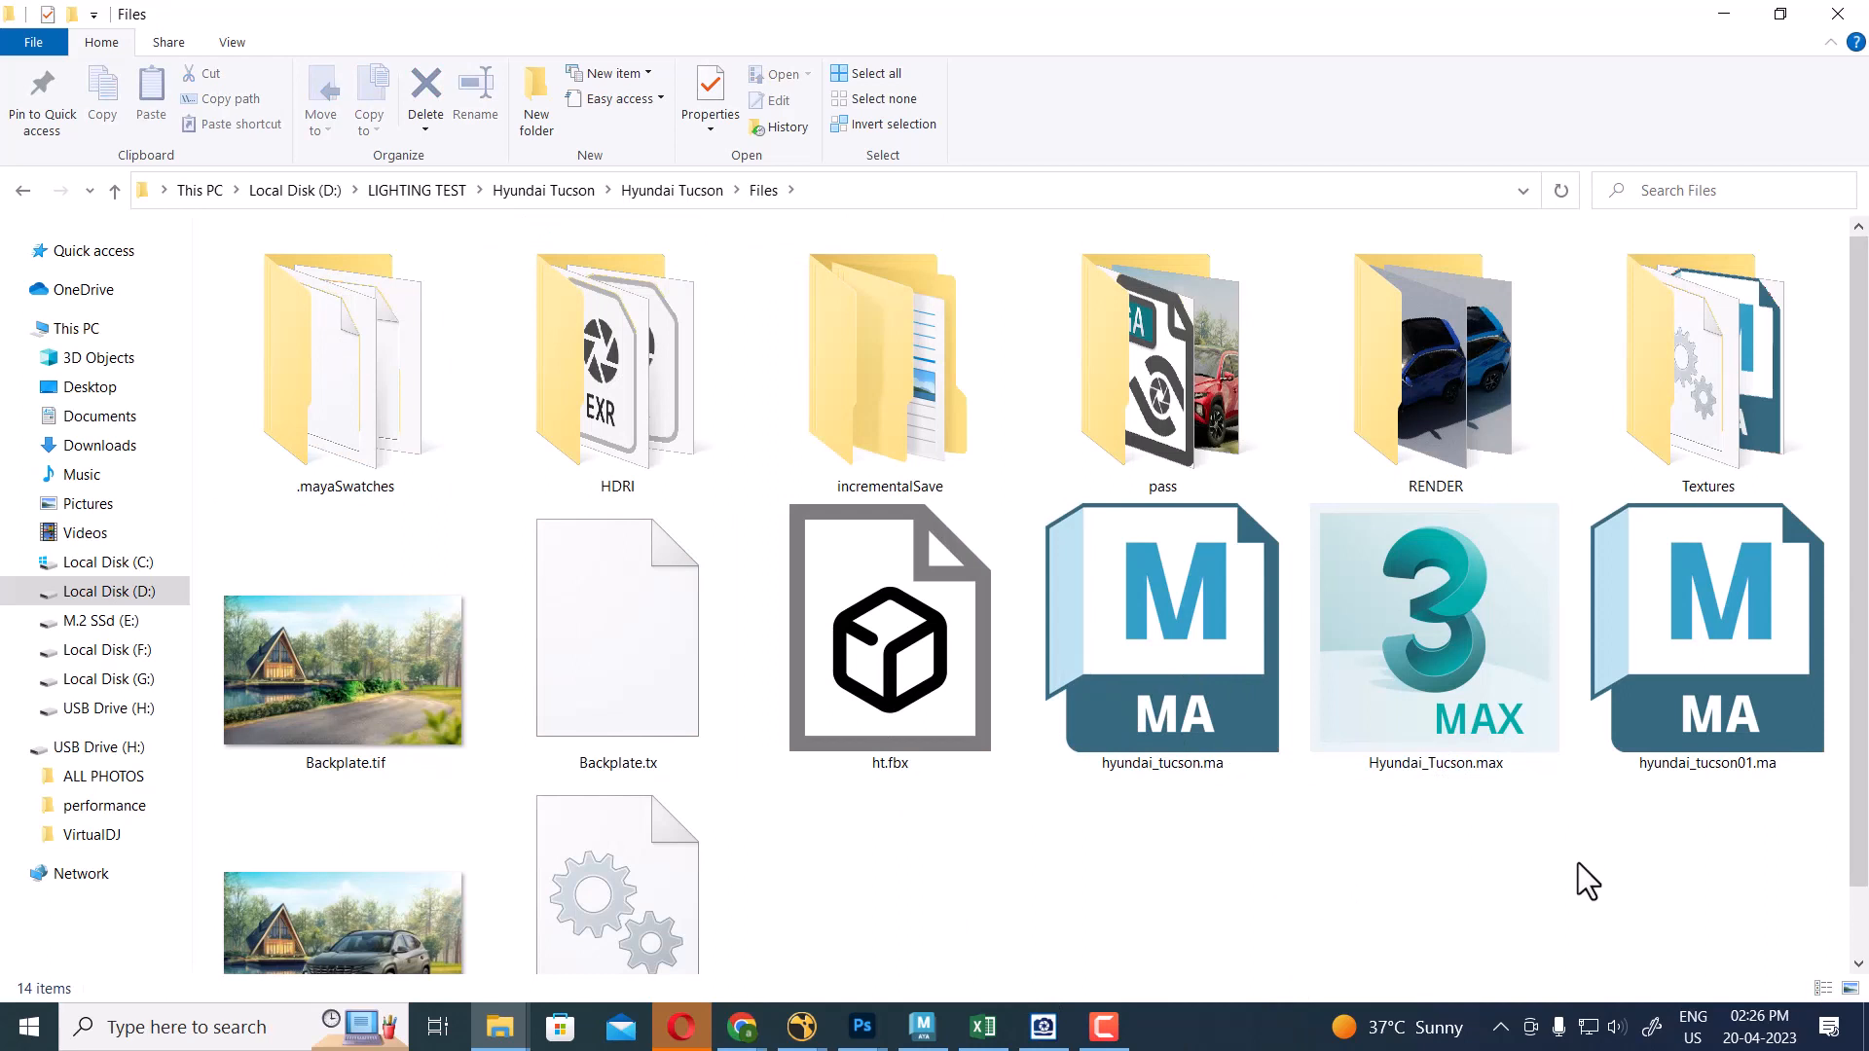
Open the Textures folder inside Files
{"action": "left_click", "coordinate": [575, 389]}
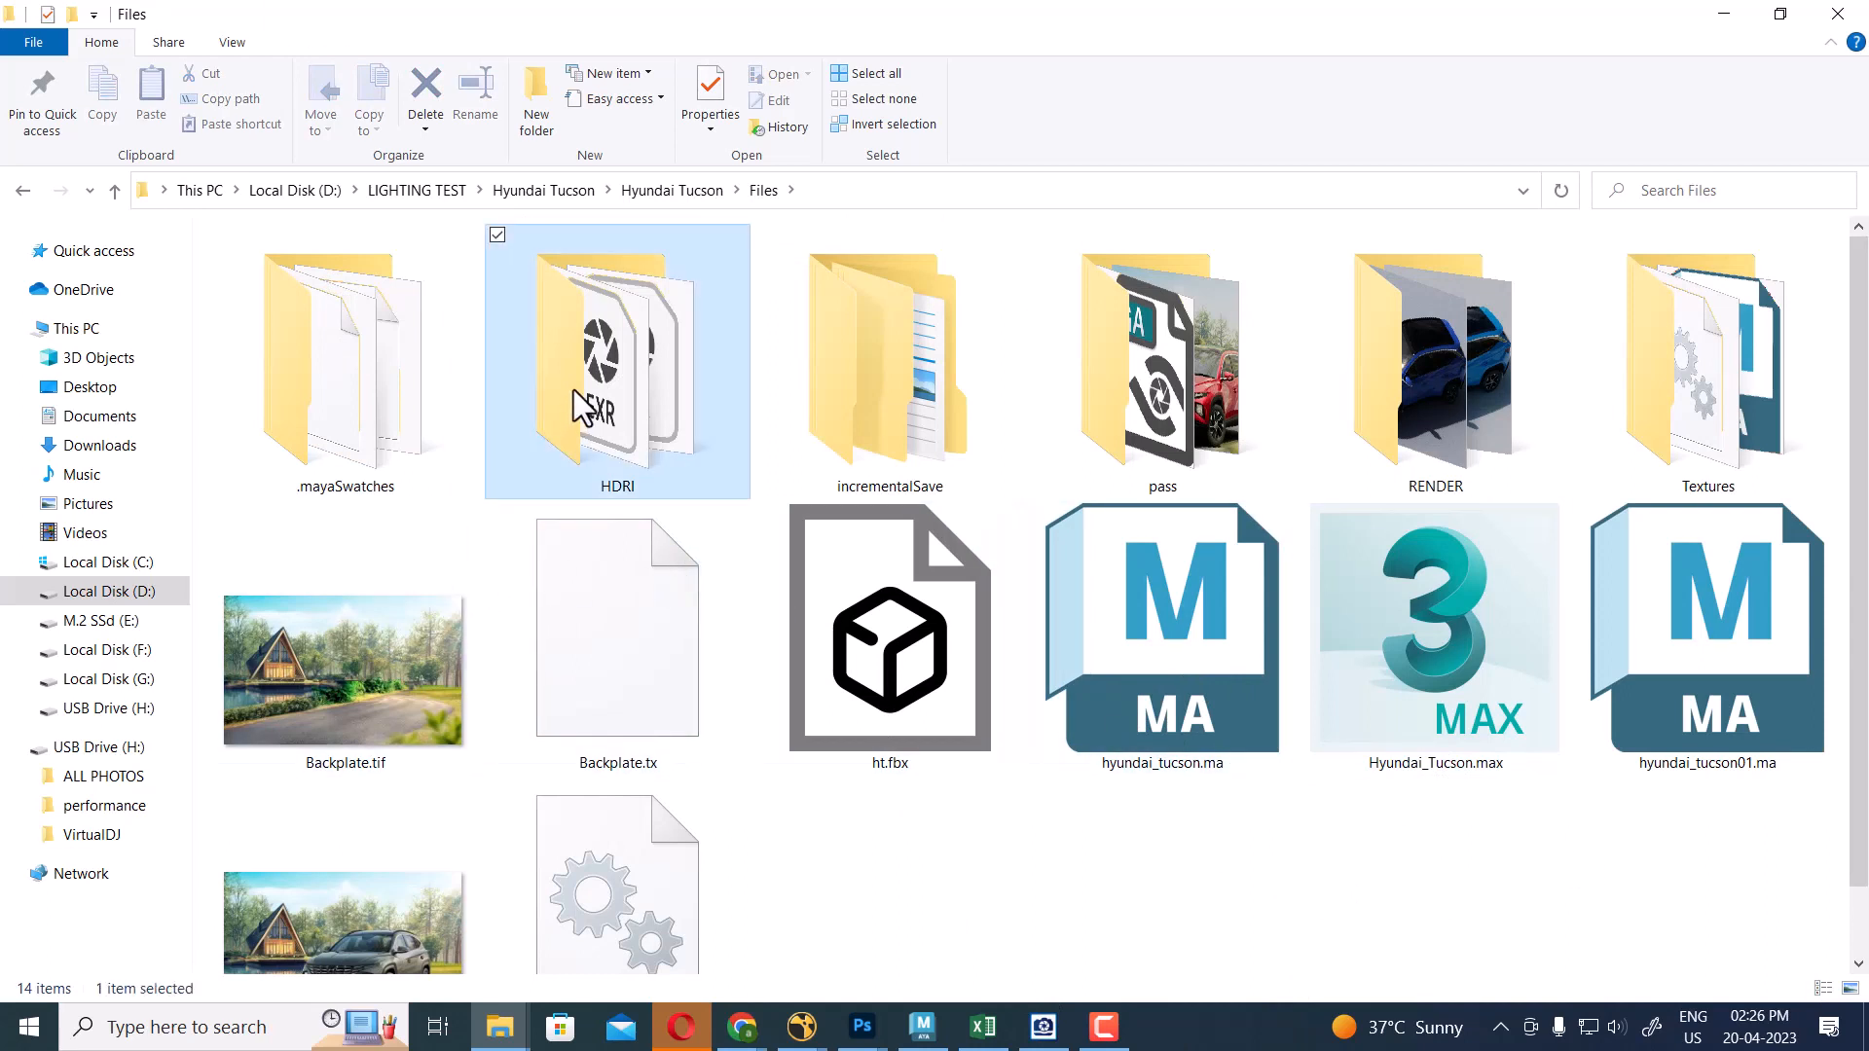
{"action": "left_click", "coordinate": [1177, 429]}
{"action": "left_click", "coordinate": [1400, 429]}
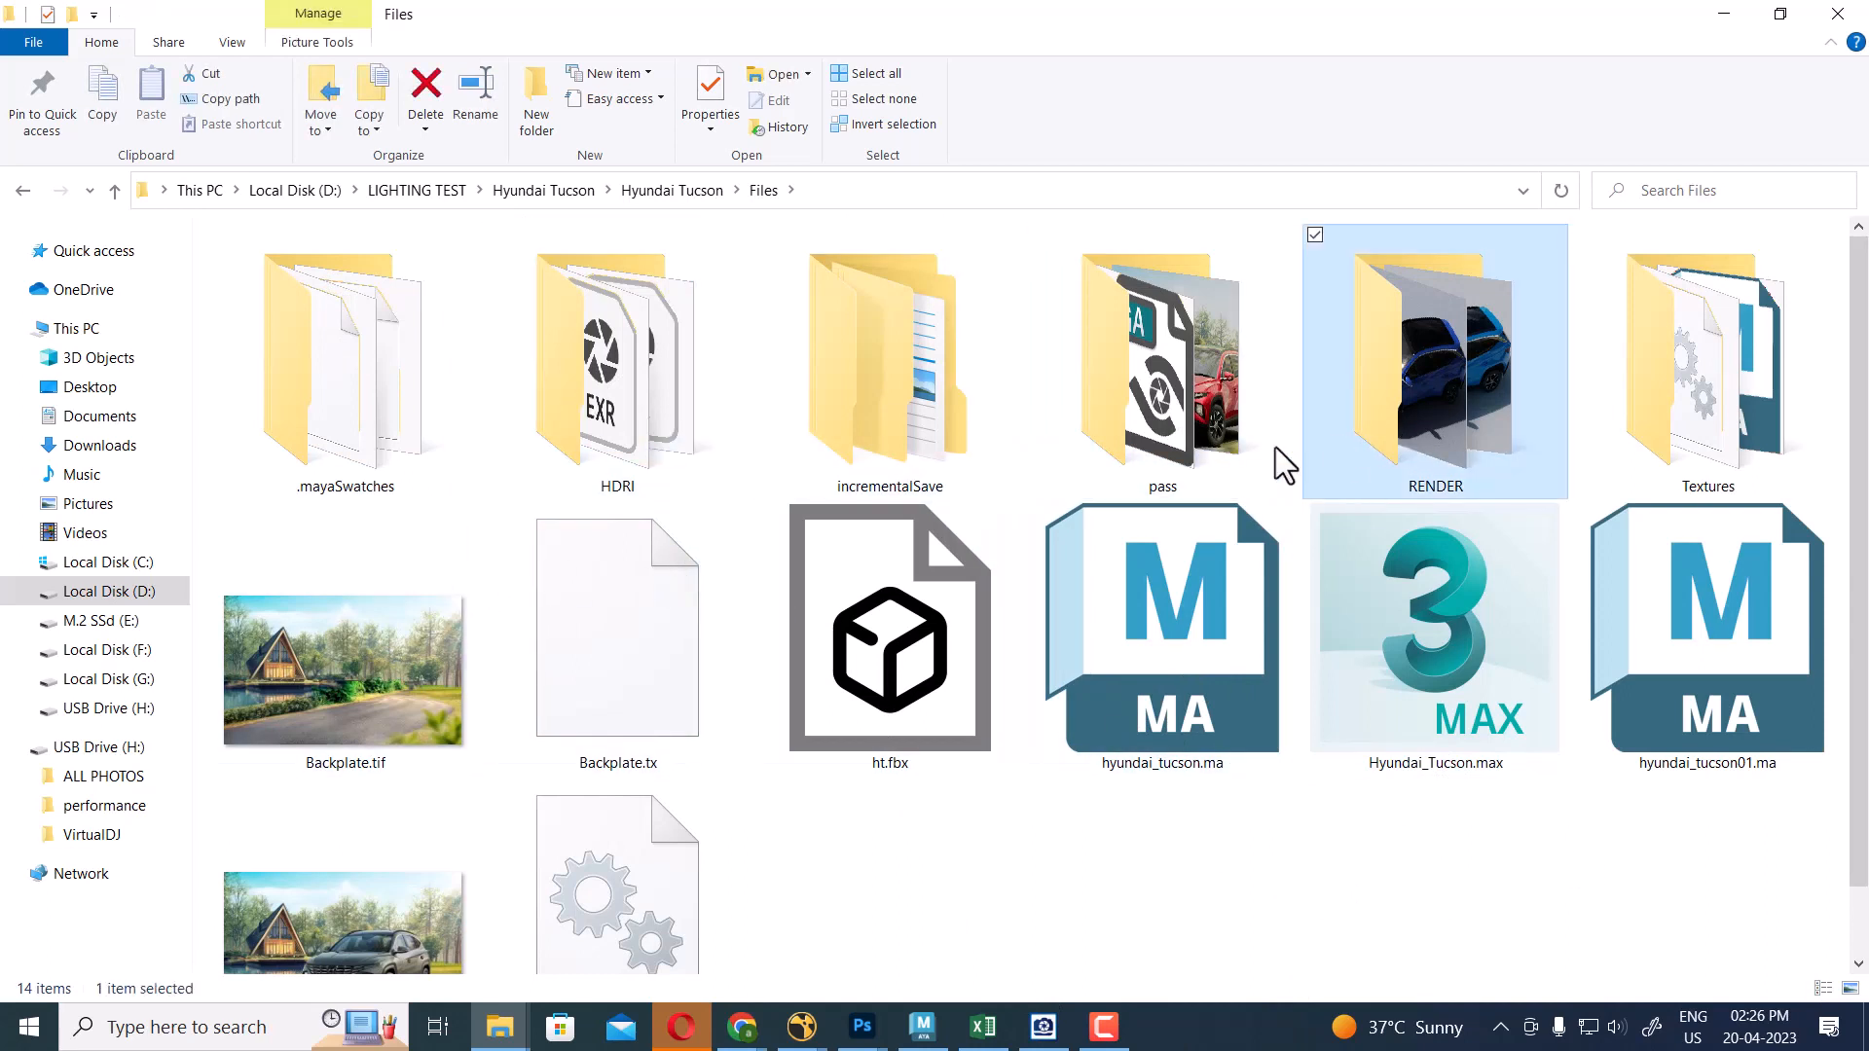
{"action": "double_click", "coordinate": [1740, 429]}
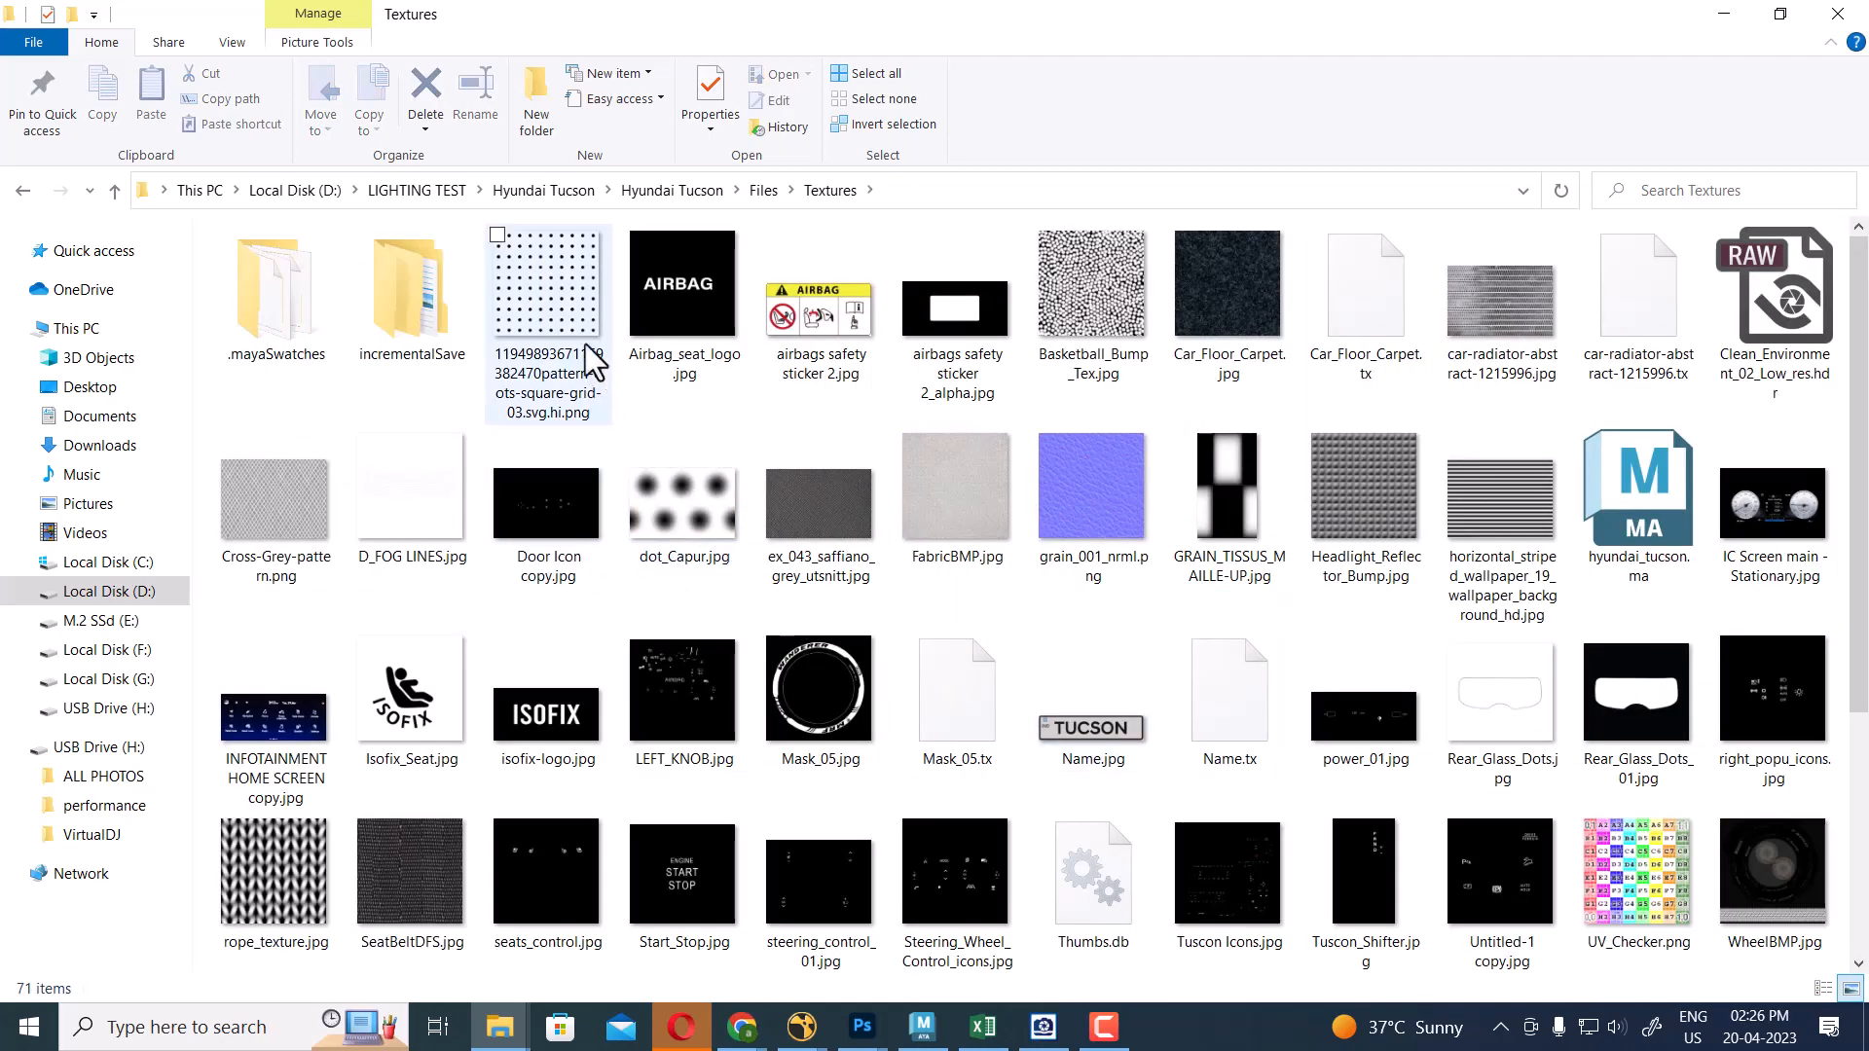
Open the dot-grid pattern image and browse the following textures up to the number plate image Name.jpg
{"action": "double_click", "coordinate": [546, 298]}
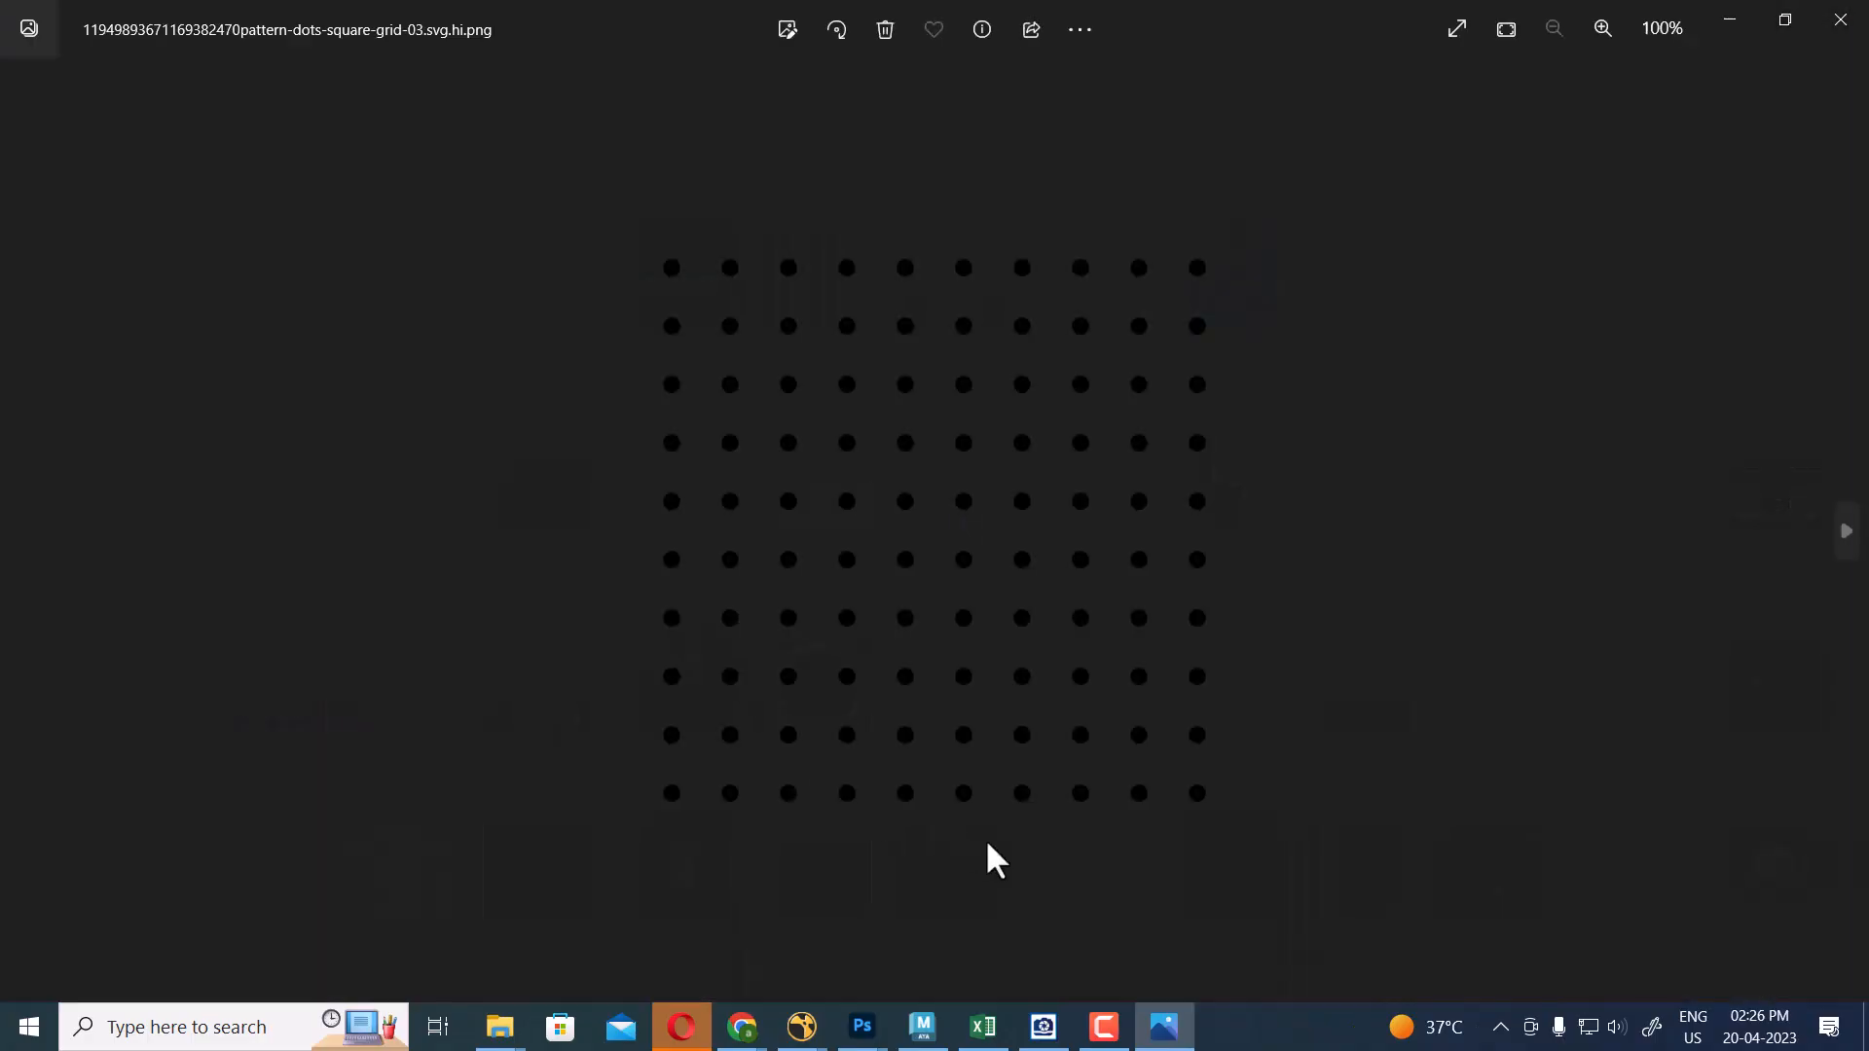
{"action": "key", "text": "Right"}
{"action": "key", "text": "Right"}
{"action": "key", "text": "Right"}
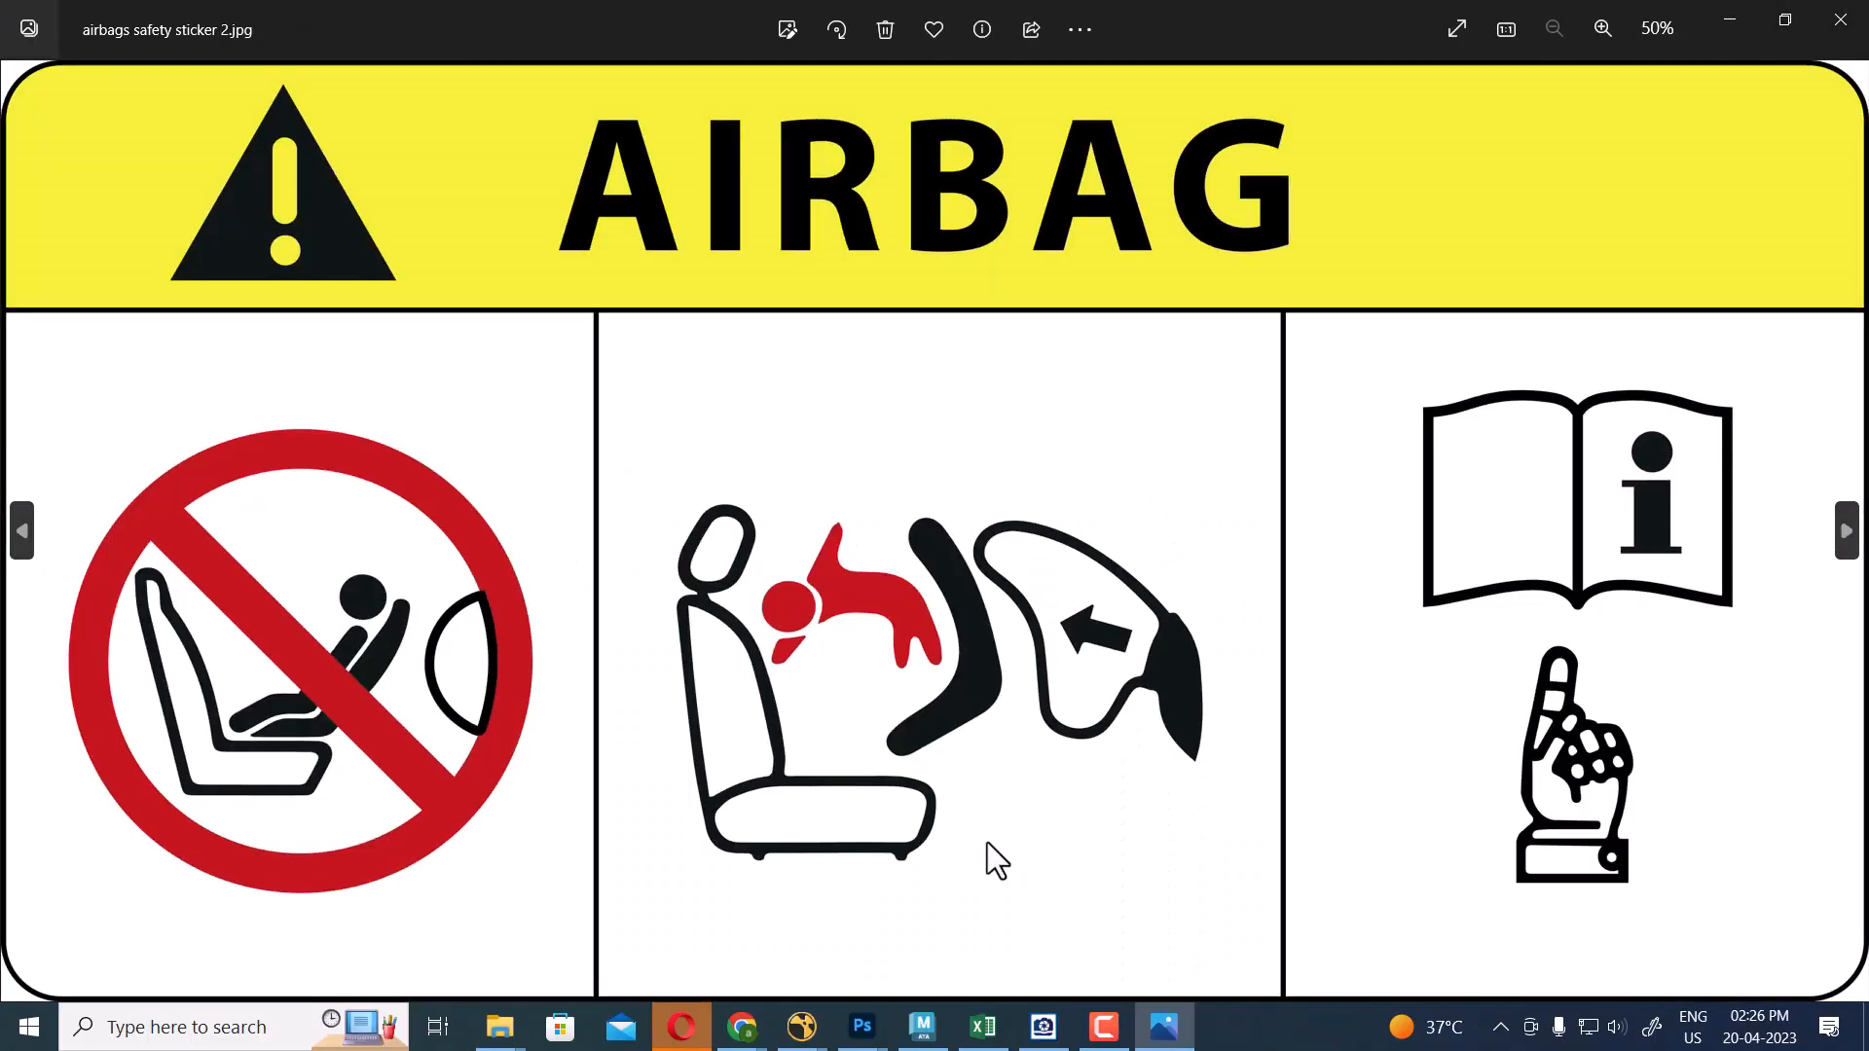
{"action": "key", "text": "Right"}
{"action": "key", "text": "Right"}
{"action": "key", "text": "Right"}
{"action": "key", "text": "Right"}
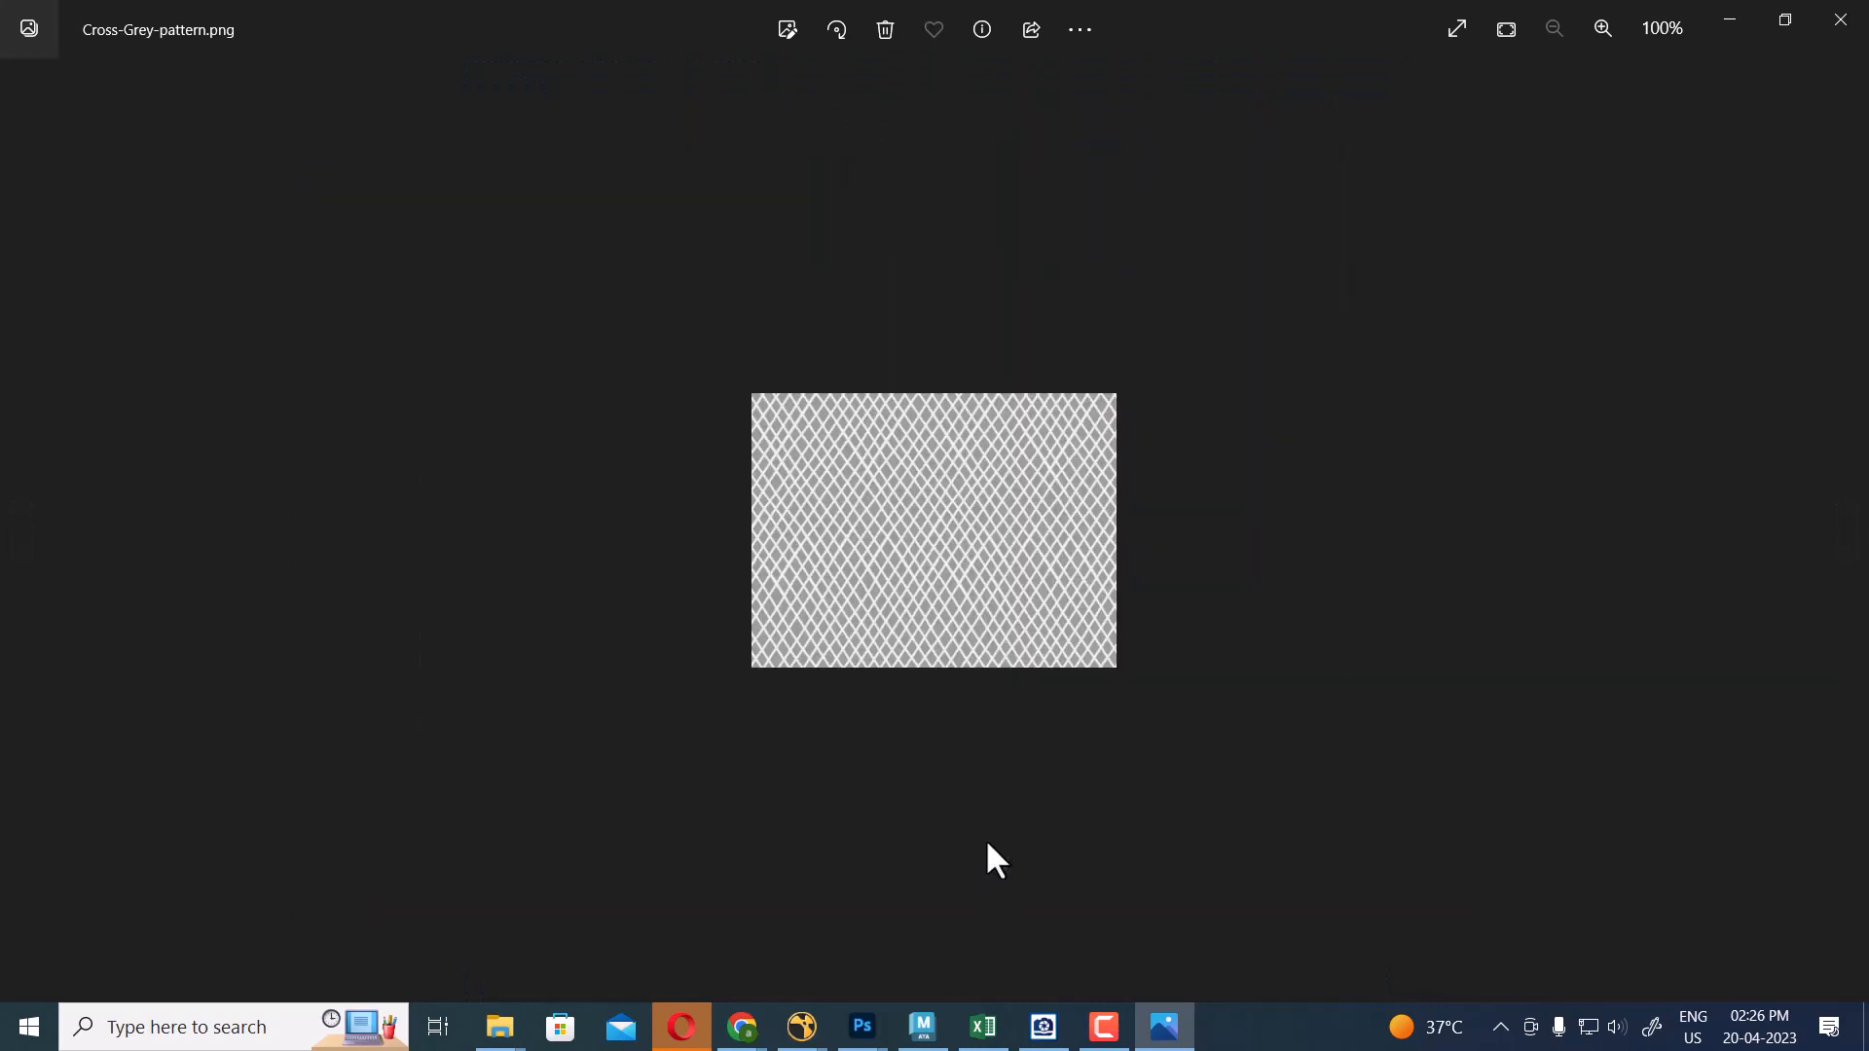
{"action": "key", "text": "Right"}
{"action": "key", "text": "Right"}
{"action": "key", "text": "Right"}
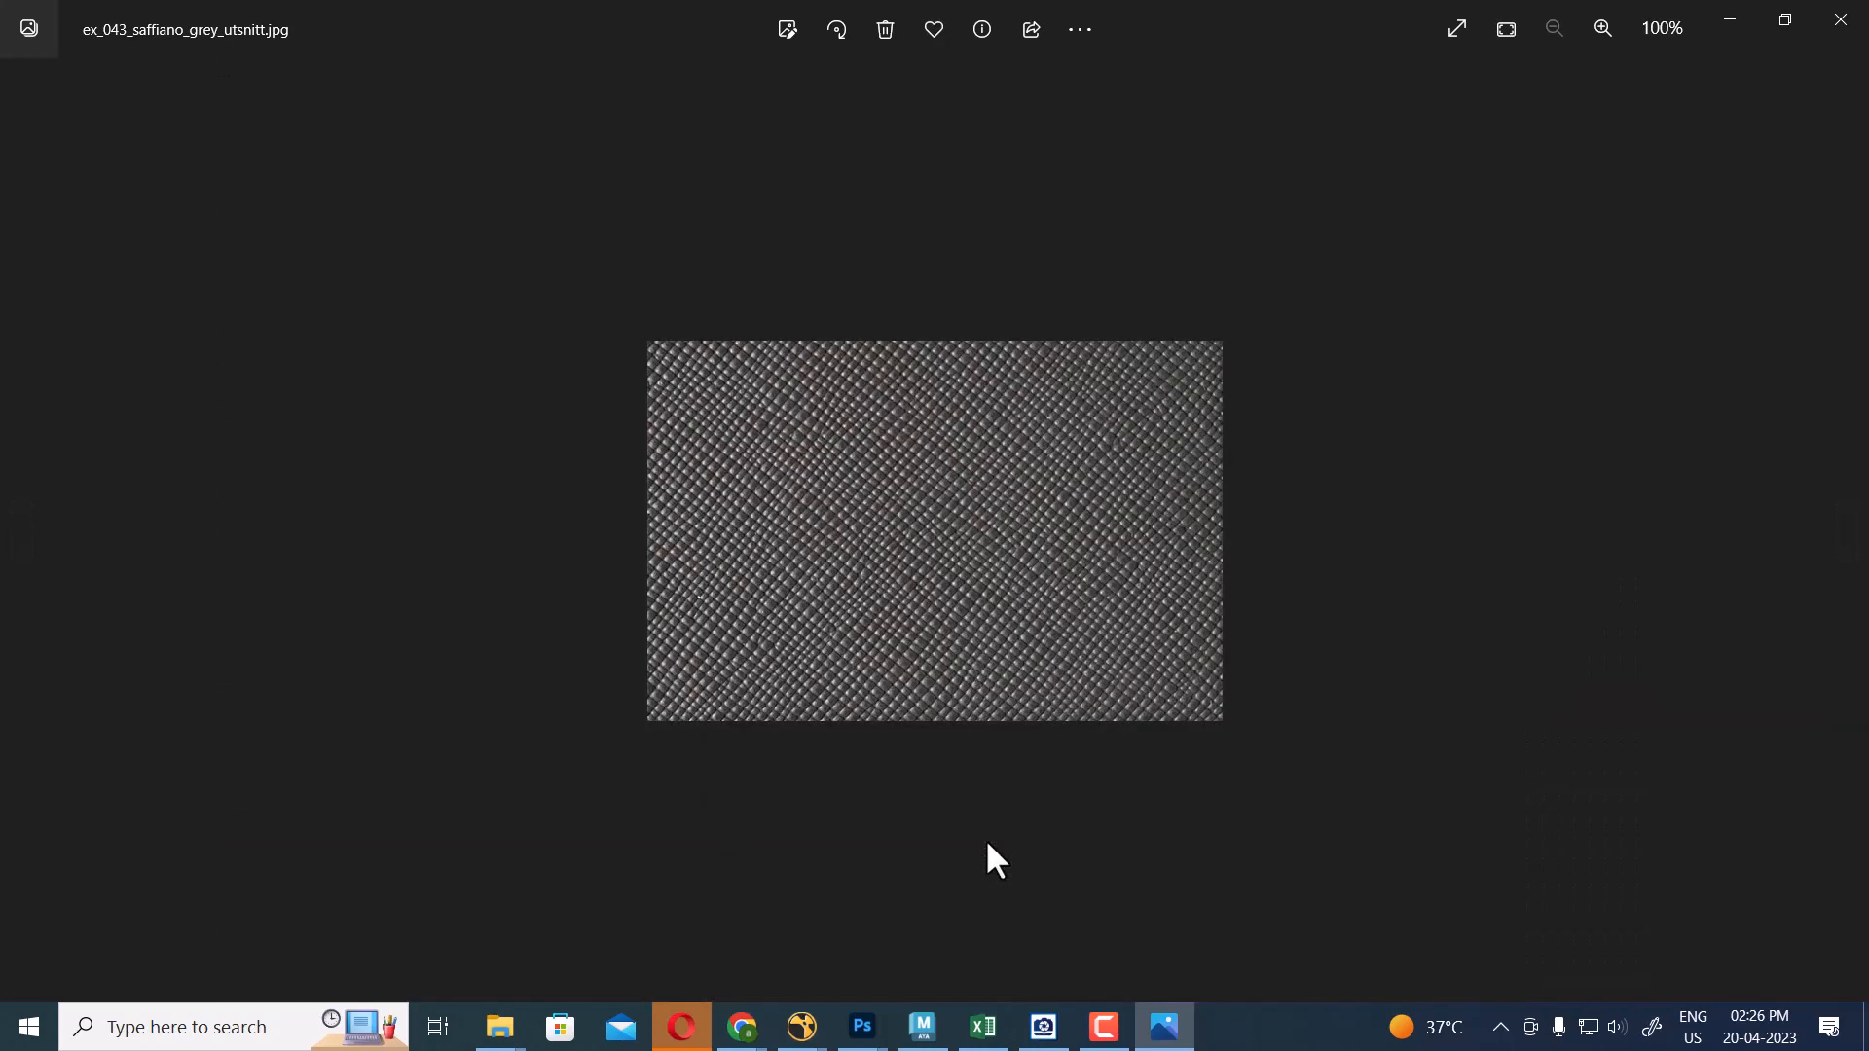
{"action": "key", "text": "Right"}
{"action": "key", "text": "Right"}
{"action": "key", "text": "Right"}
{"action": "key", "text": "Right"}
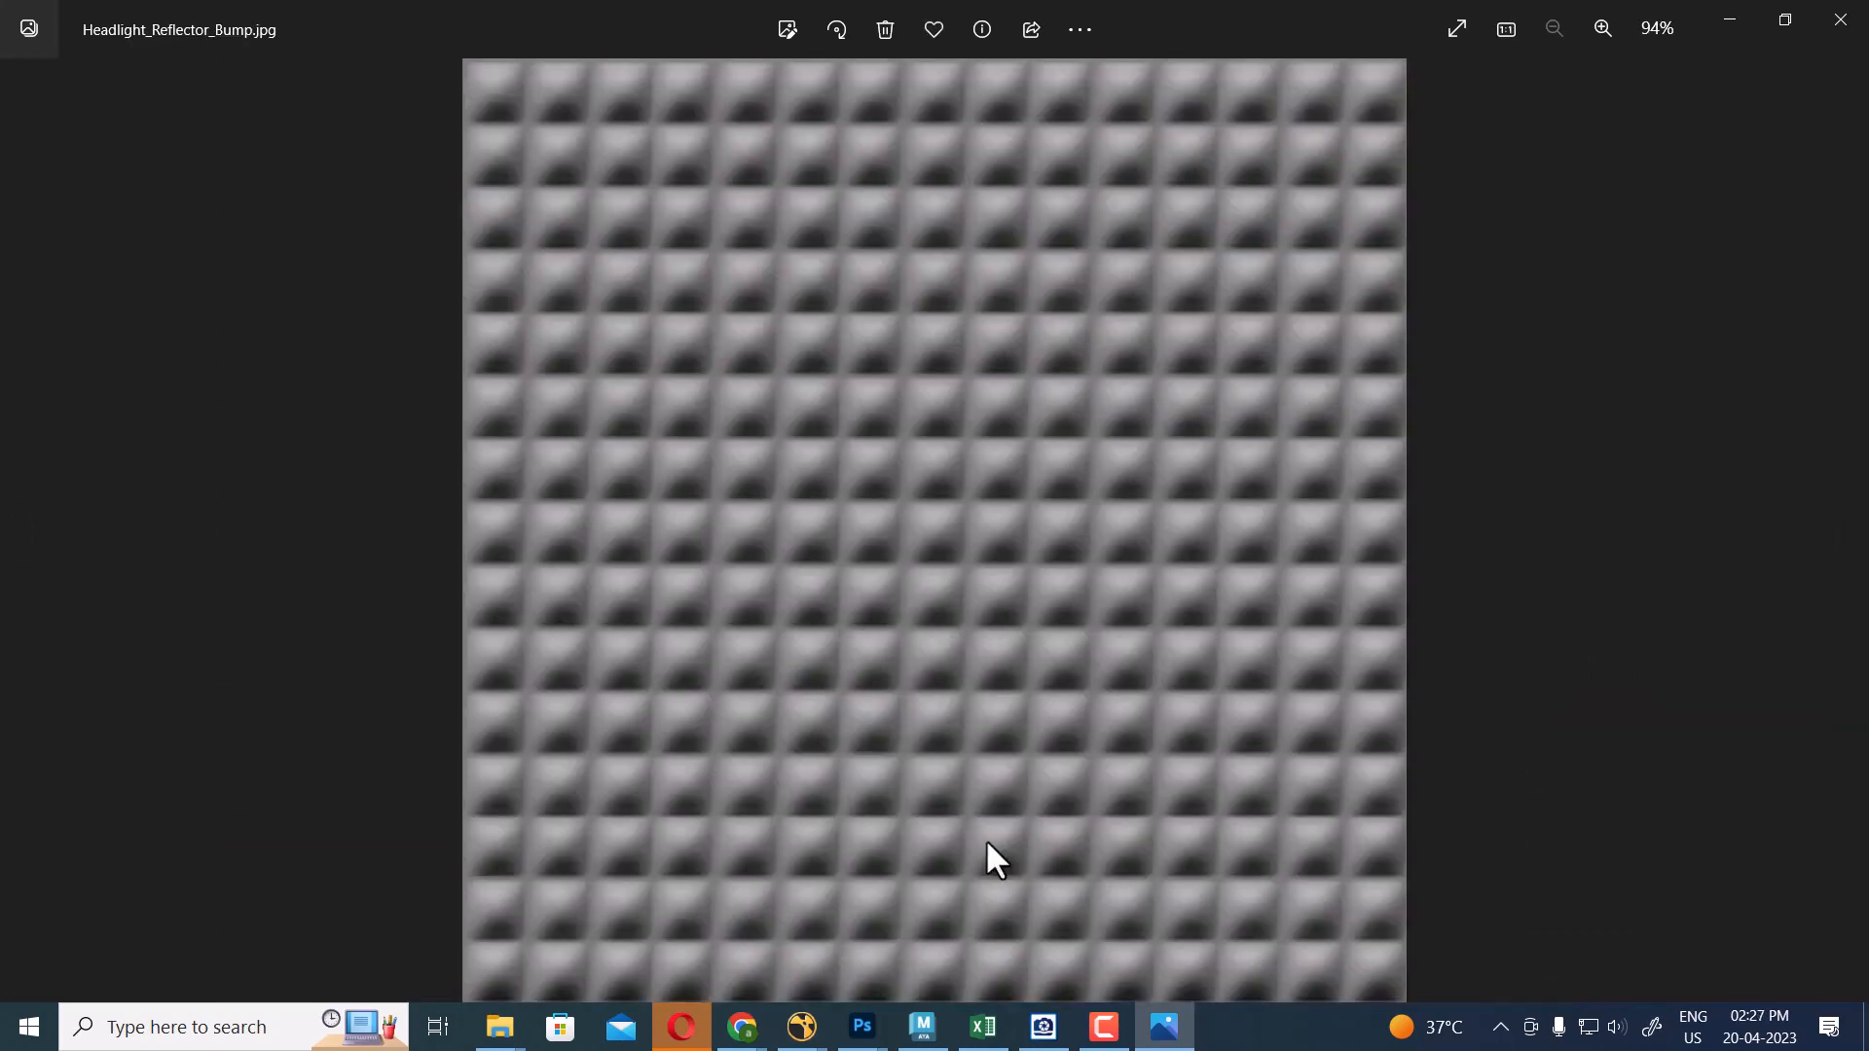
{"action": "key", "text": "Right"}
{"action": "key", "text": "Right"}
{"action": "key", "text": "Right"}
{"action": "key", "text": "Right"}
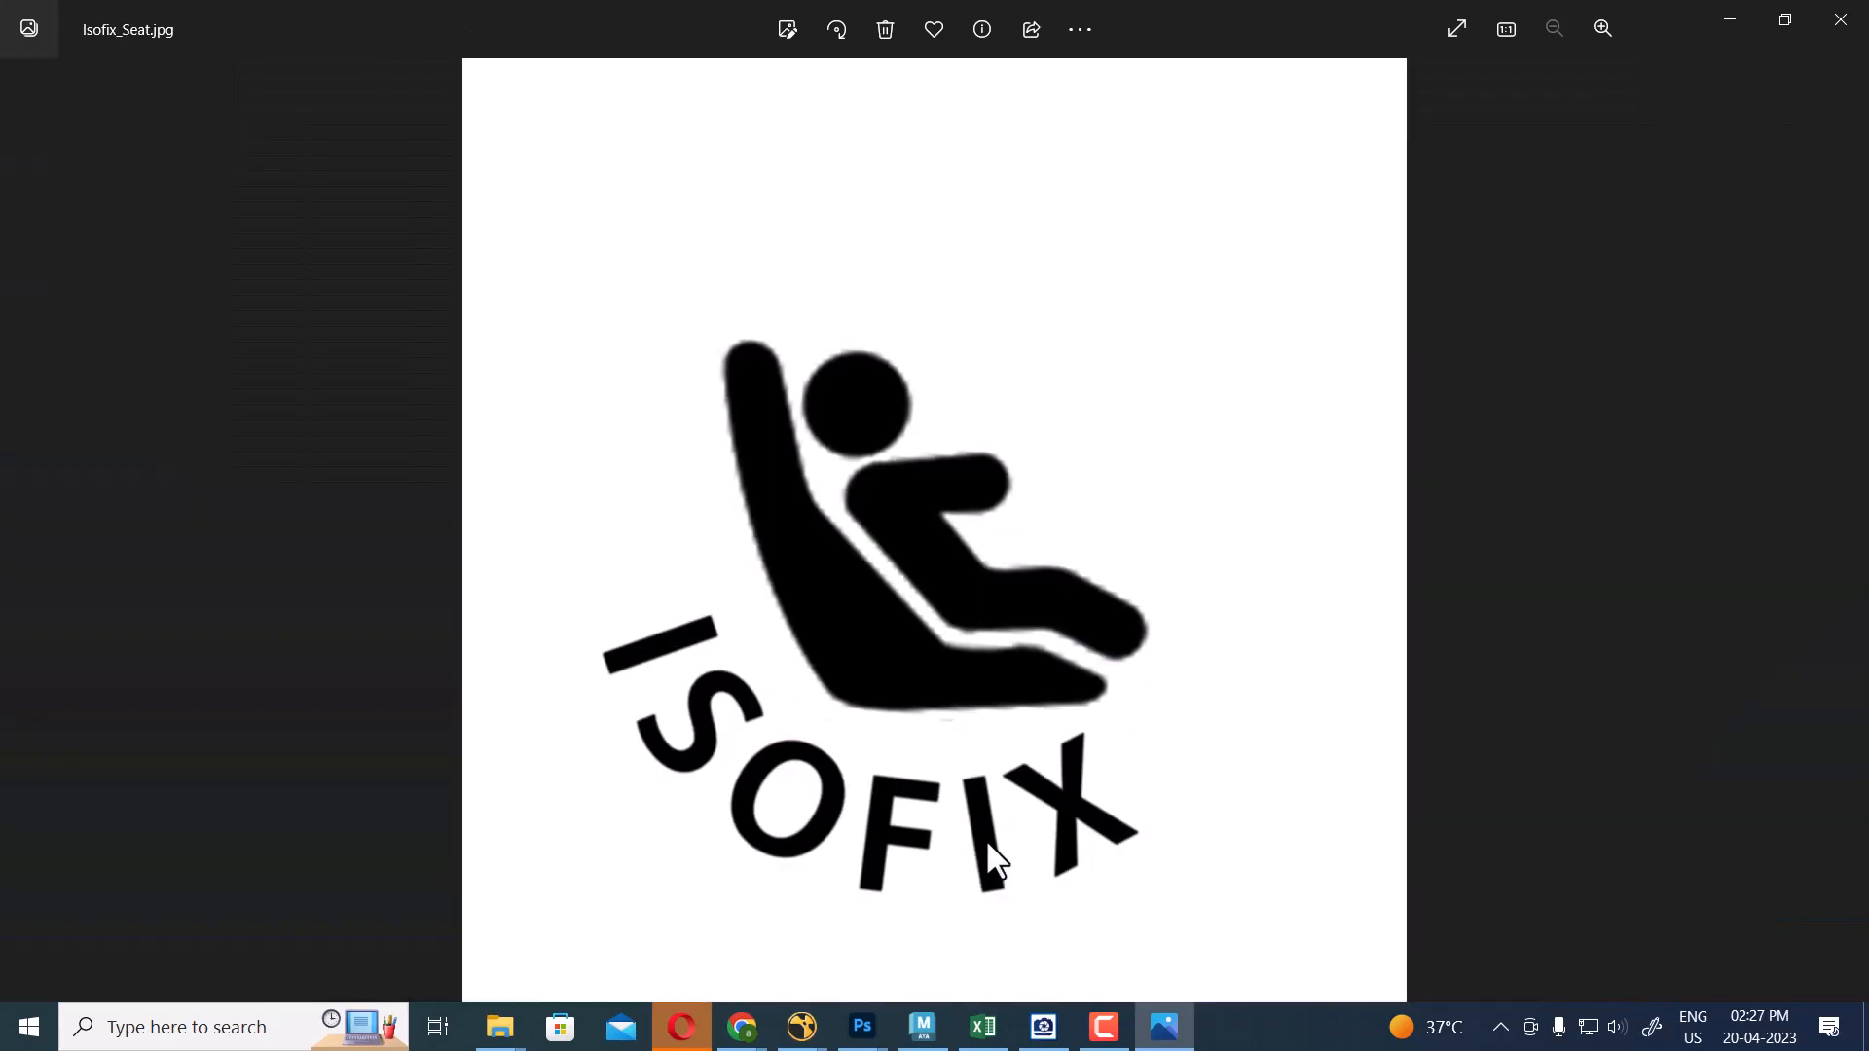
{"action": "key", "text": "Right"}
{"action": "key", "text": "Right"}
{"action": "key", "text": "Right"}
{"action": "key", "text": "Right"}
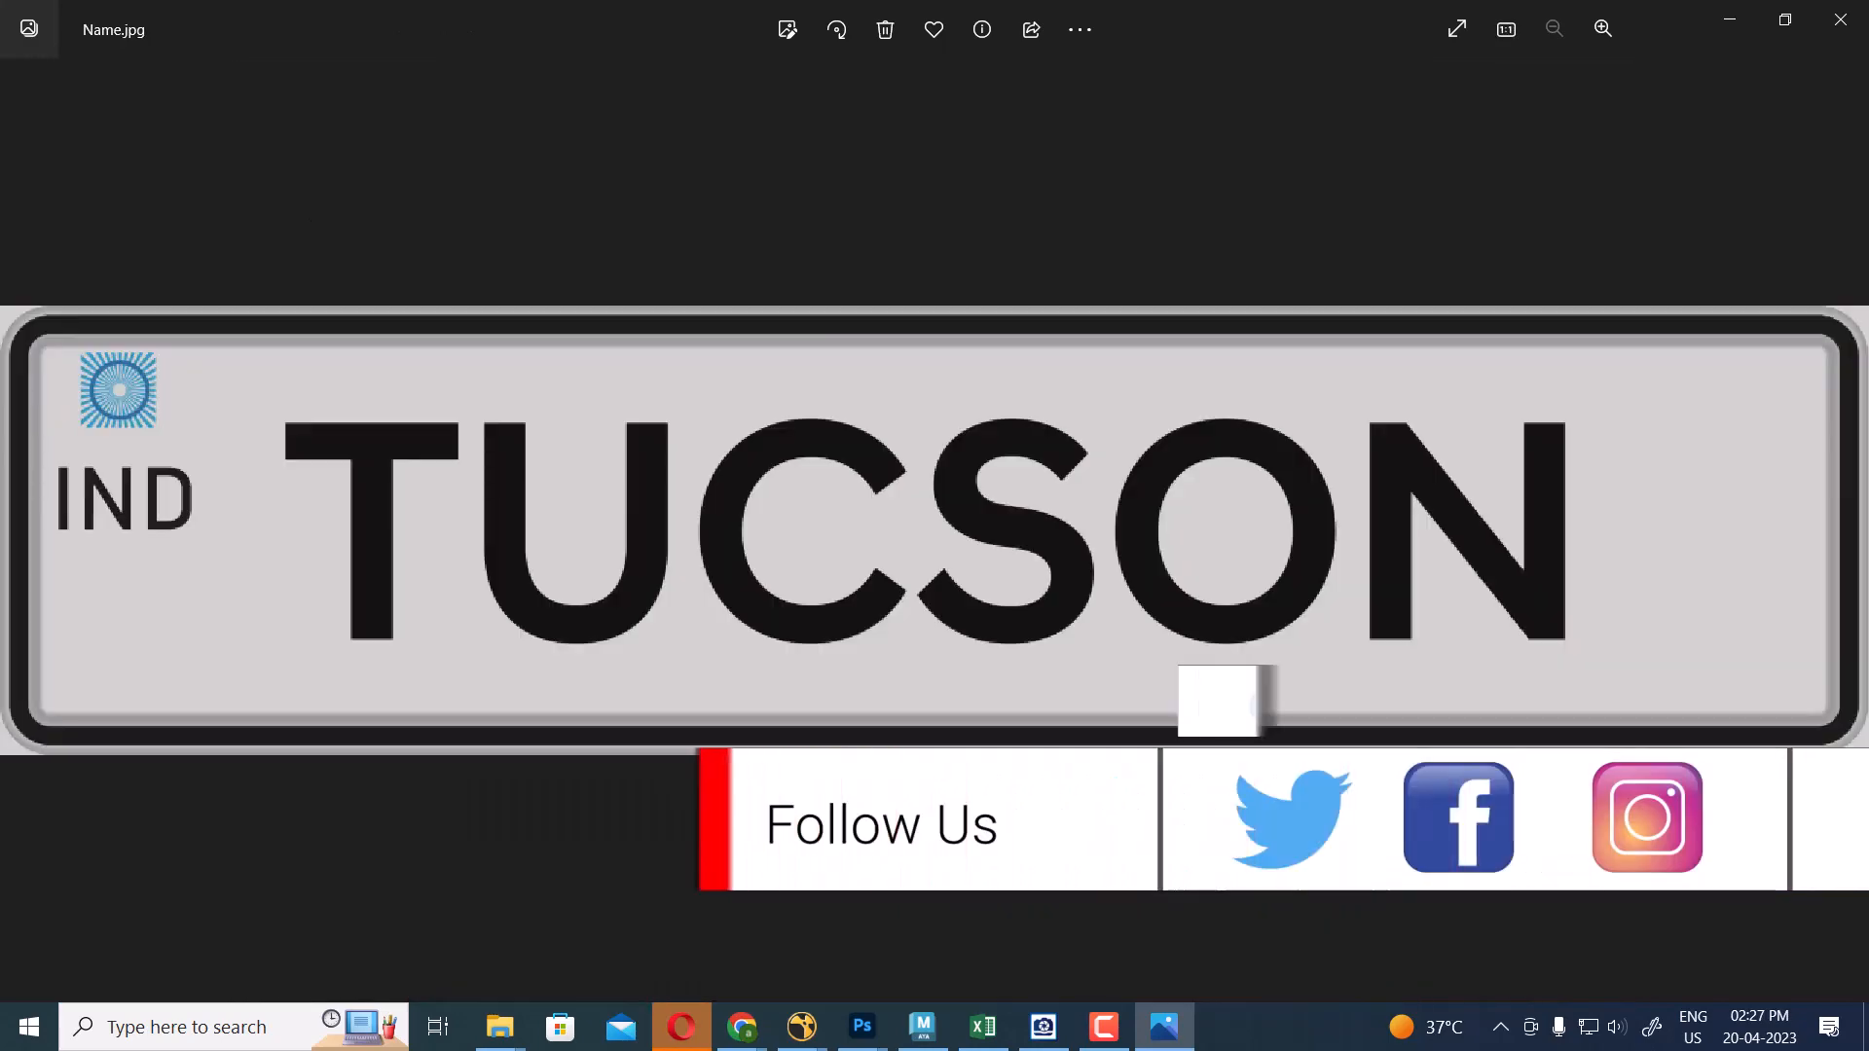
{"action": "key", "text": "Right"}
{"action": "key", "text": "Left"}
{"action": "key", "text": "Left"}
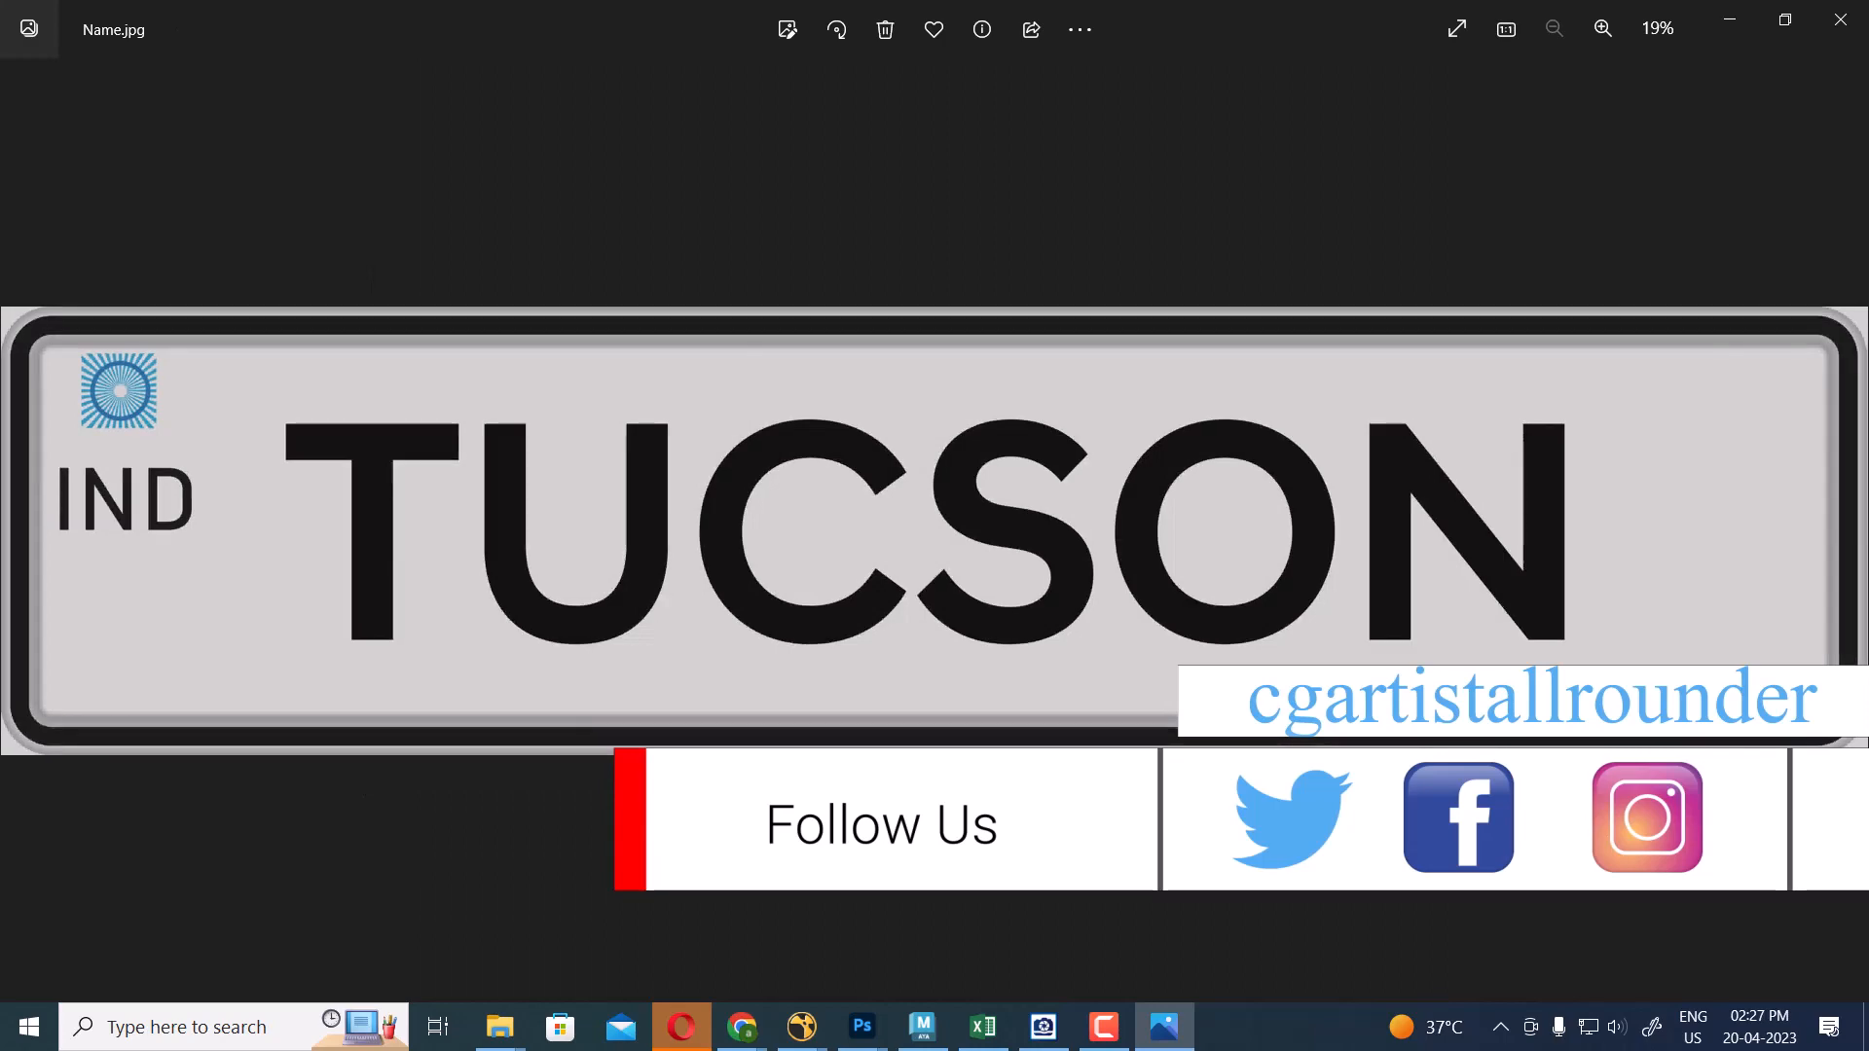
Browse the remaining texture images after Name.jpg up to xmppmax_v1_11_3_10_d.jpg
{"action": "key", "text": "Right"}
{"action": "key", "text": "Right"}
{"action": "key", "text": "Right"}
{"action": "key", "text": "Right"}
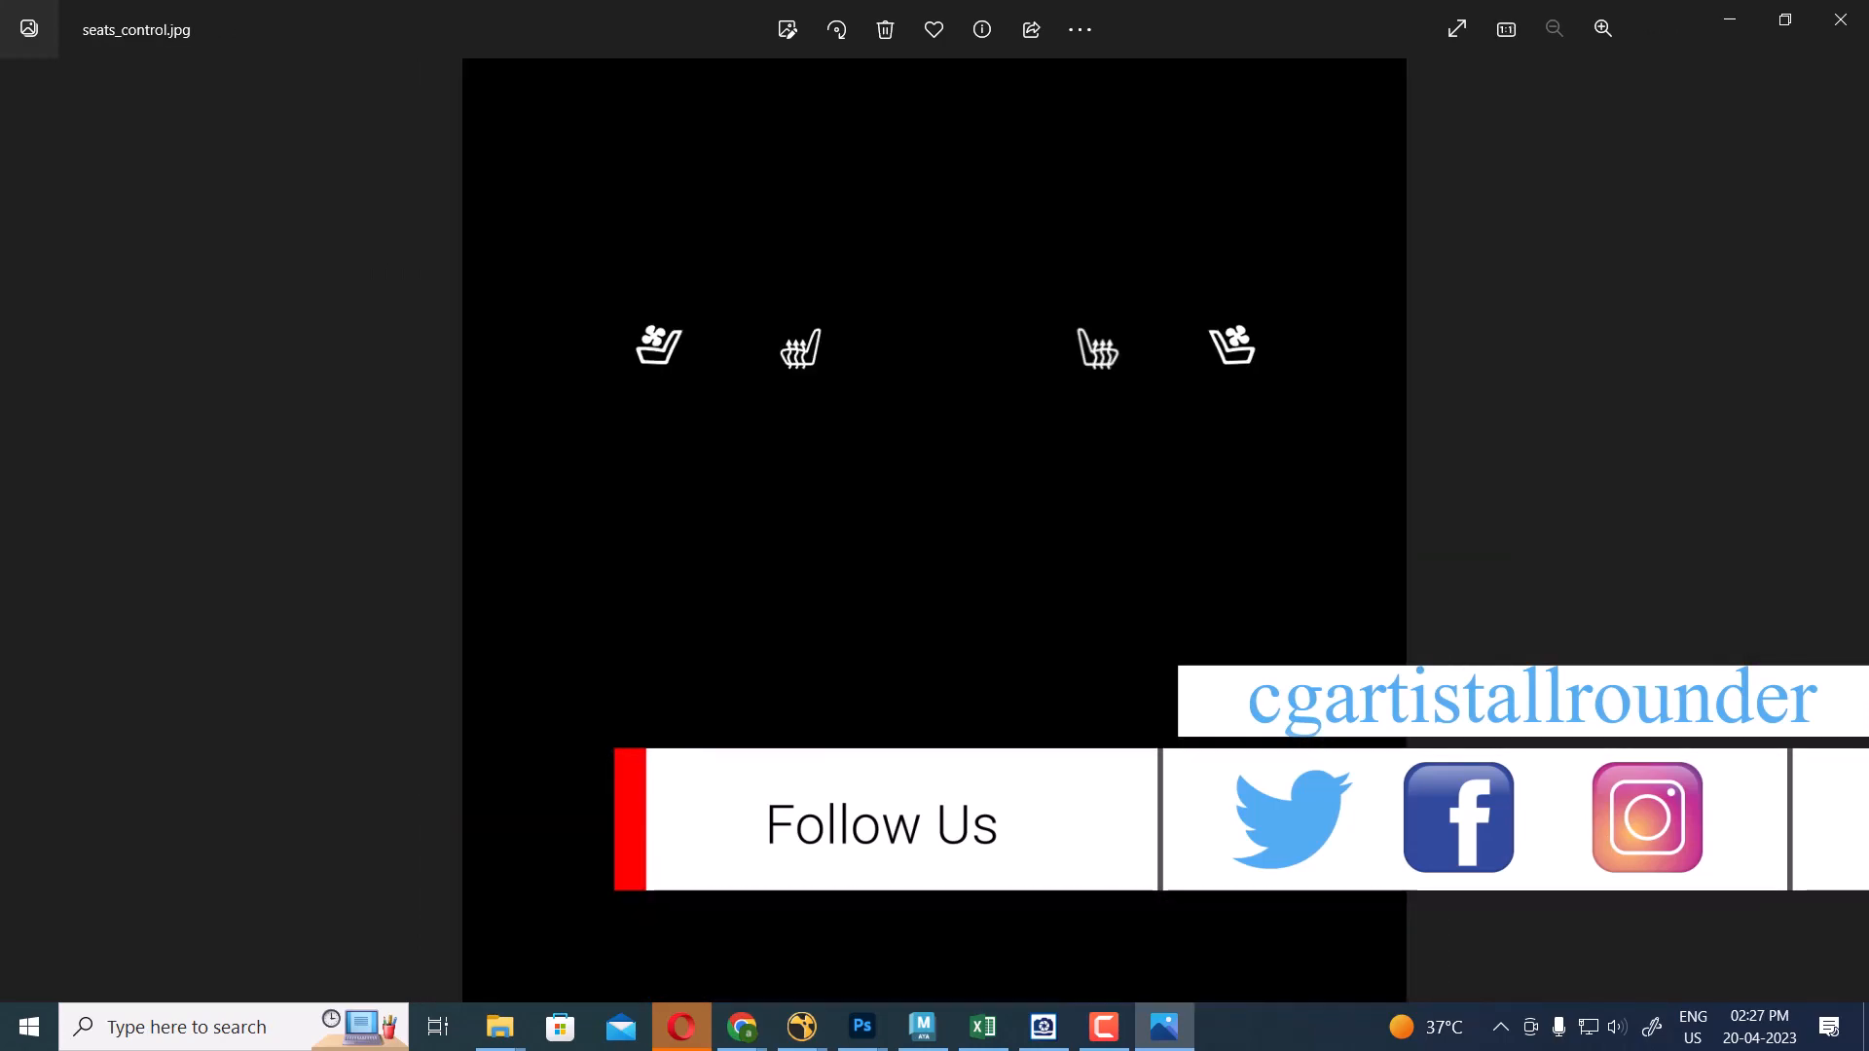
{"action": "key", "text": "Right"}
{"action": "key", "text": "Right"}
{"action": "key", "text": "Right"}
{"action": "key", "text": "Right"}
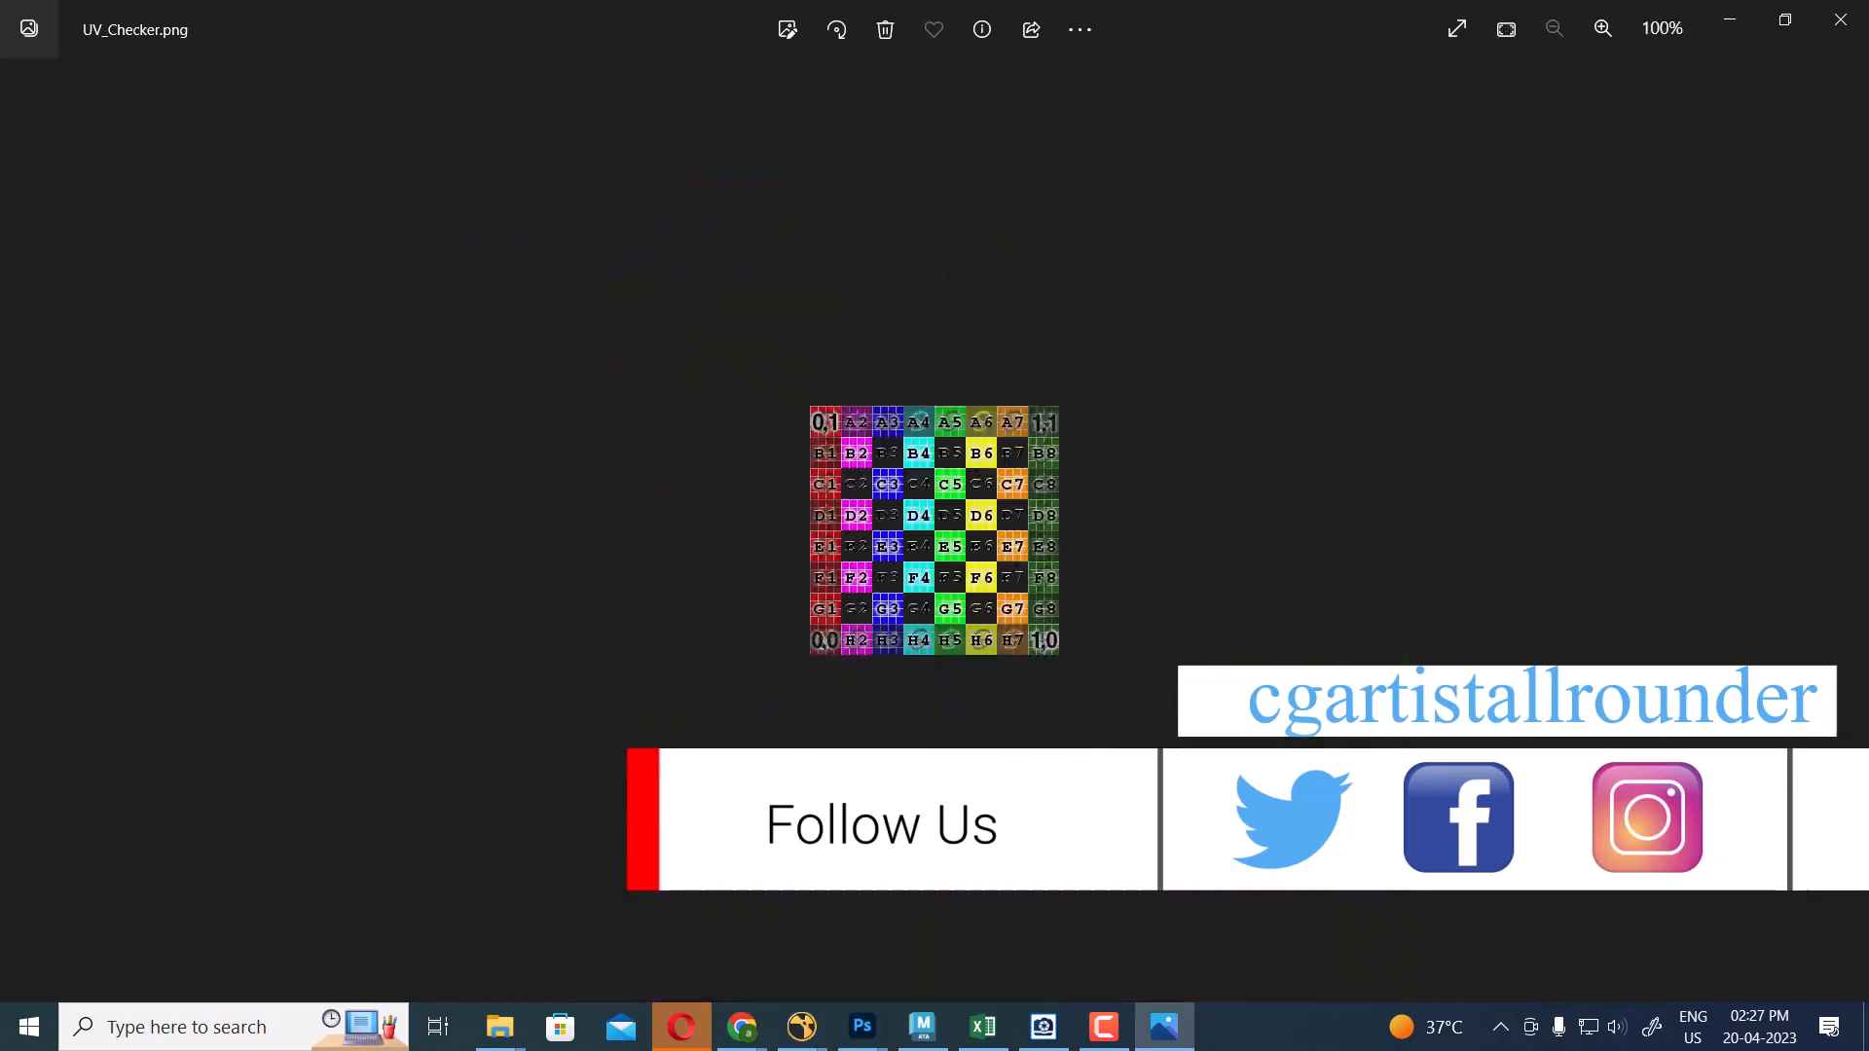
{"action": "key", "text": "Right"}
{"action": "key", "text": "Right"}
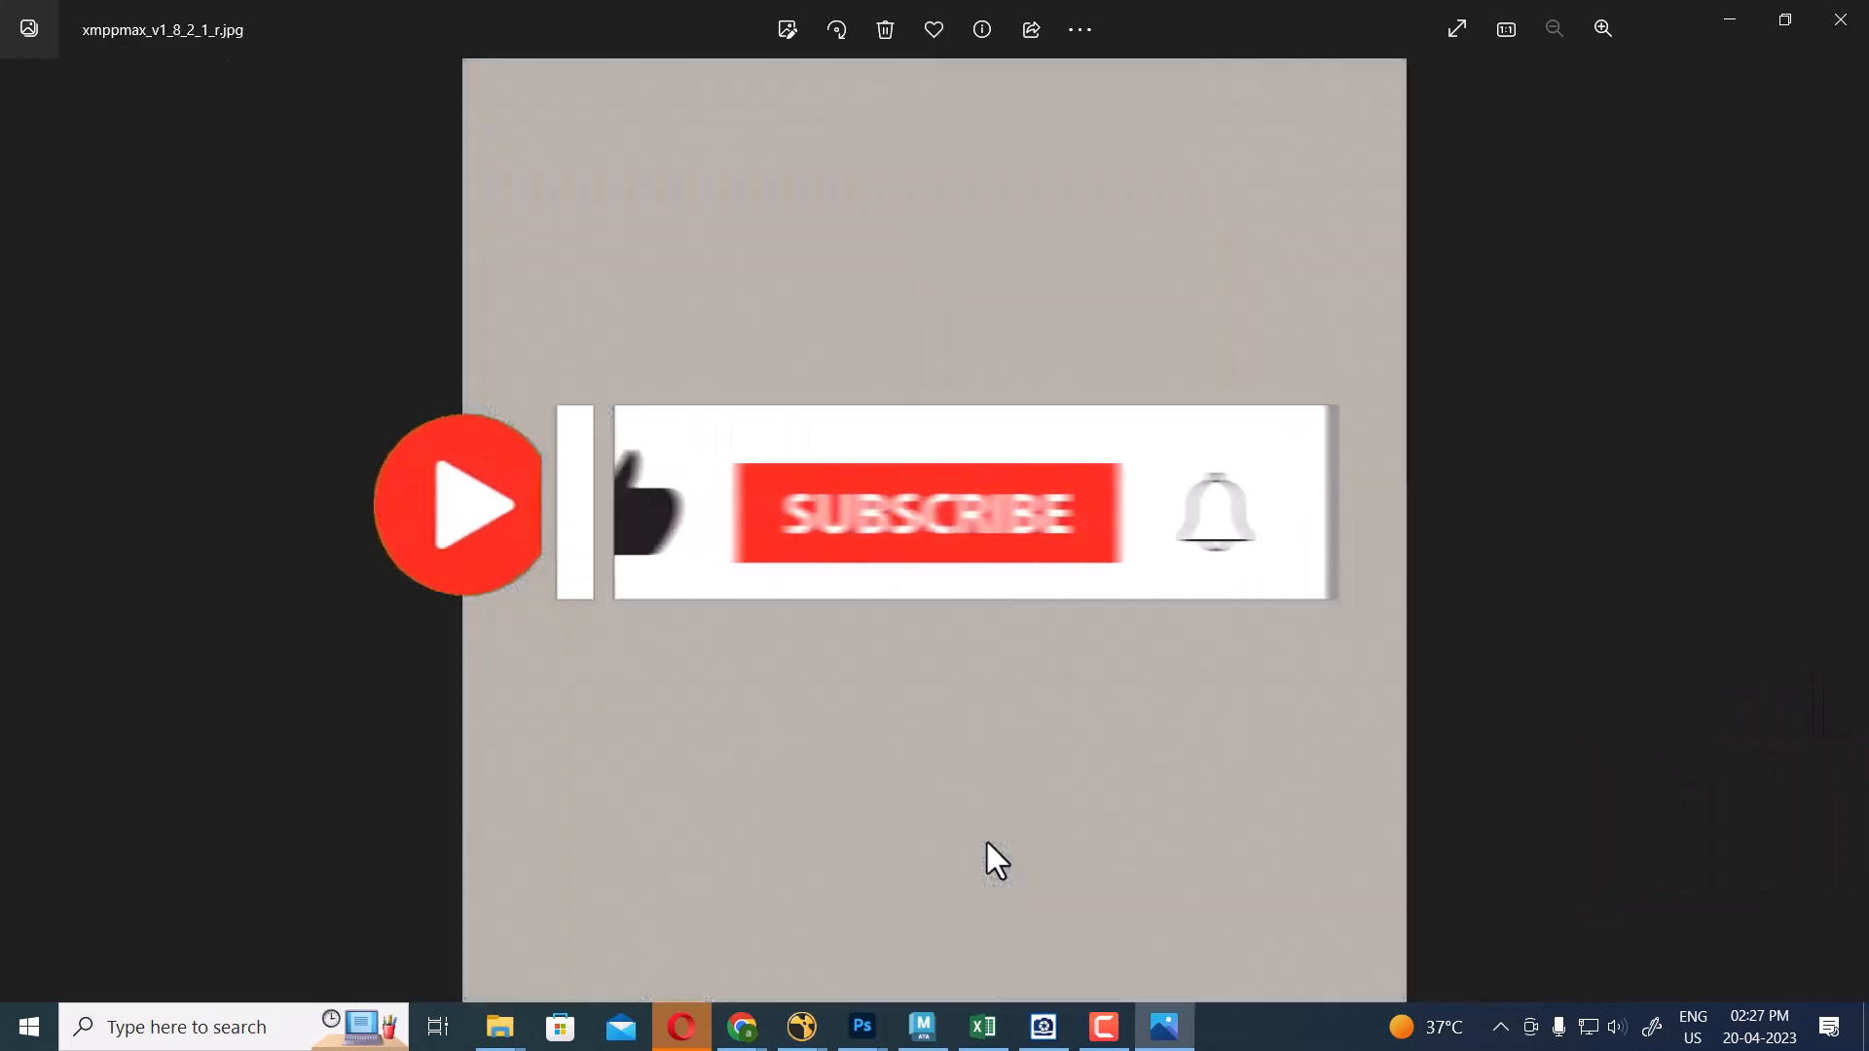
{"action": "key", "text": "Right"}
{"action": "key", "text": "Right"}
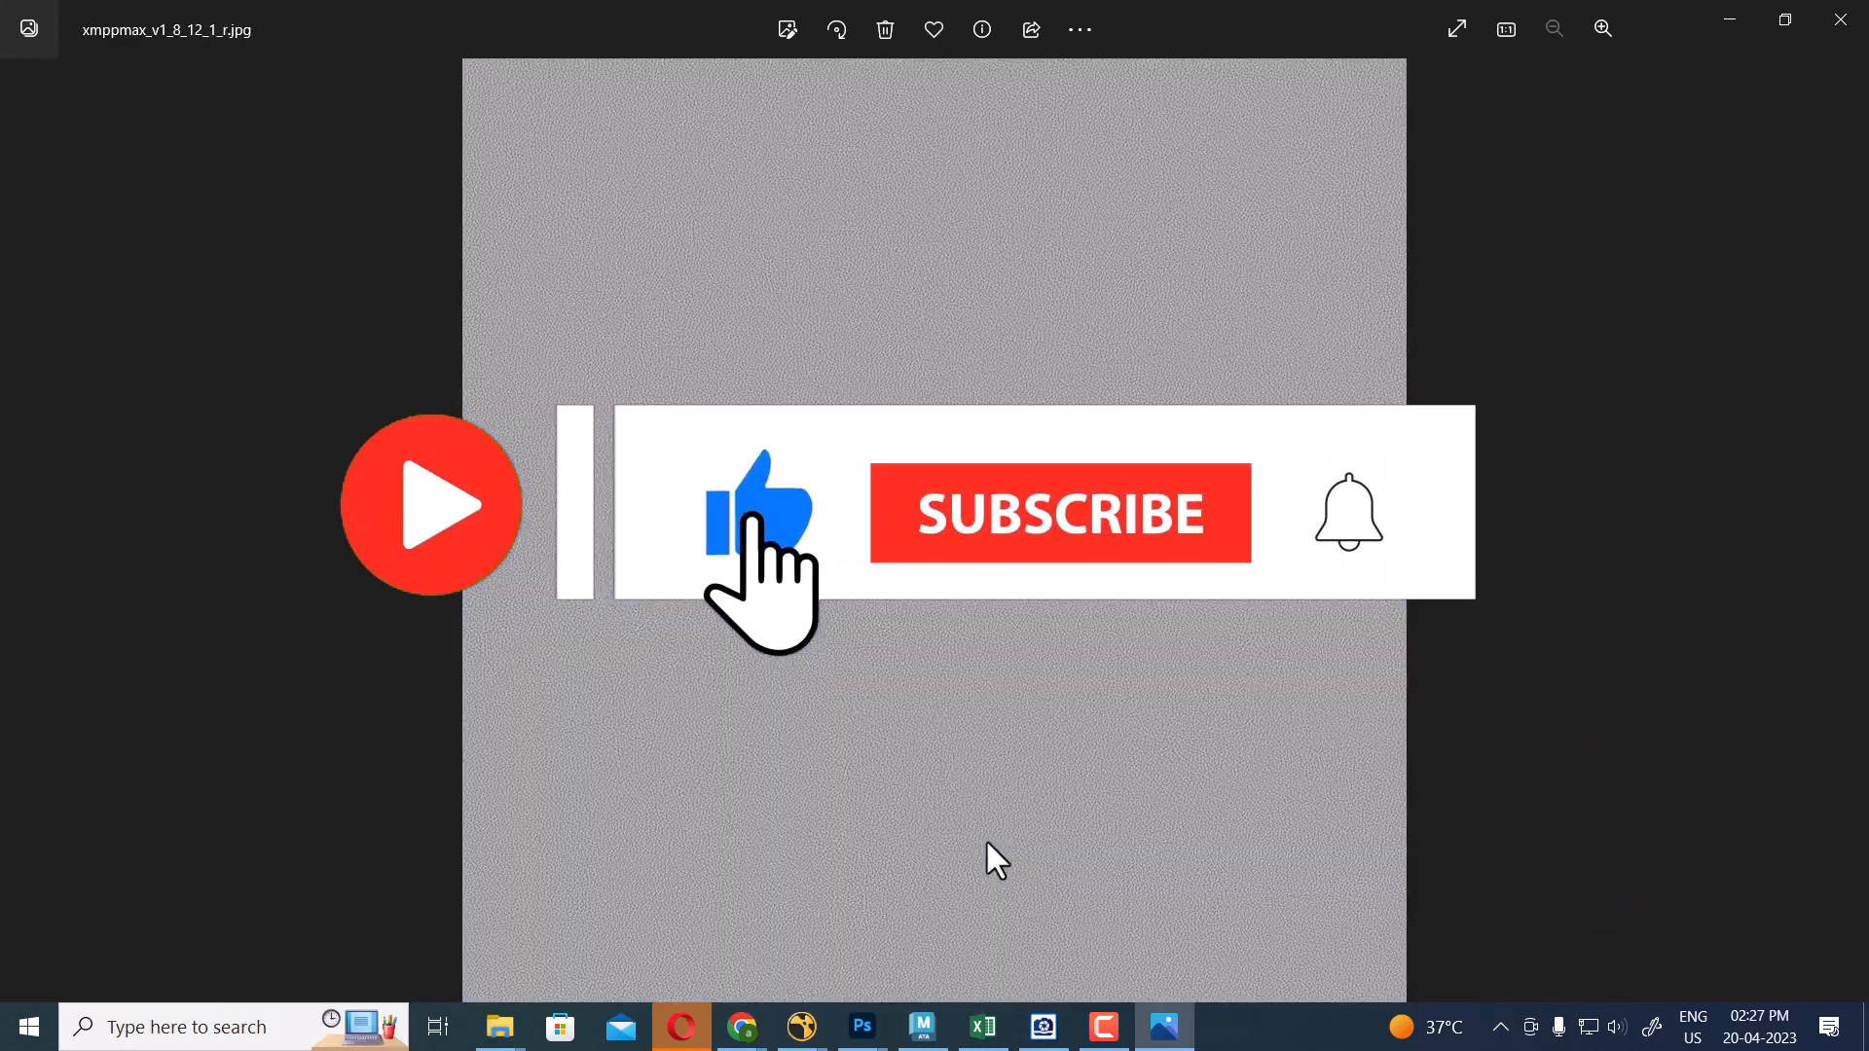
{"action": "key", "text": "Right"}
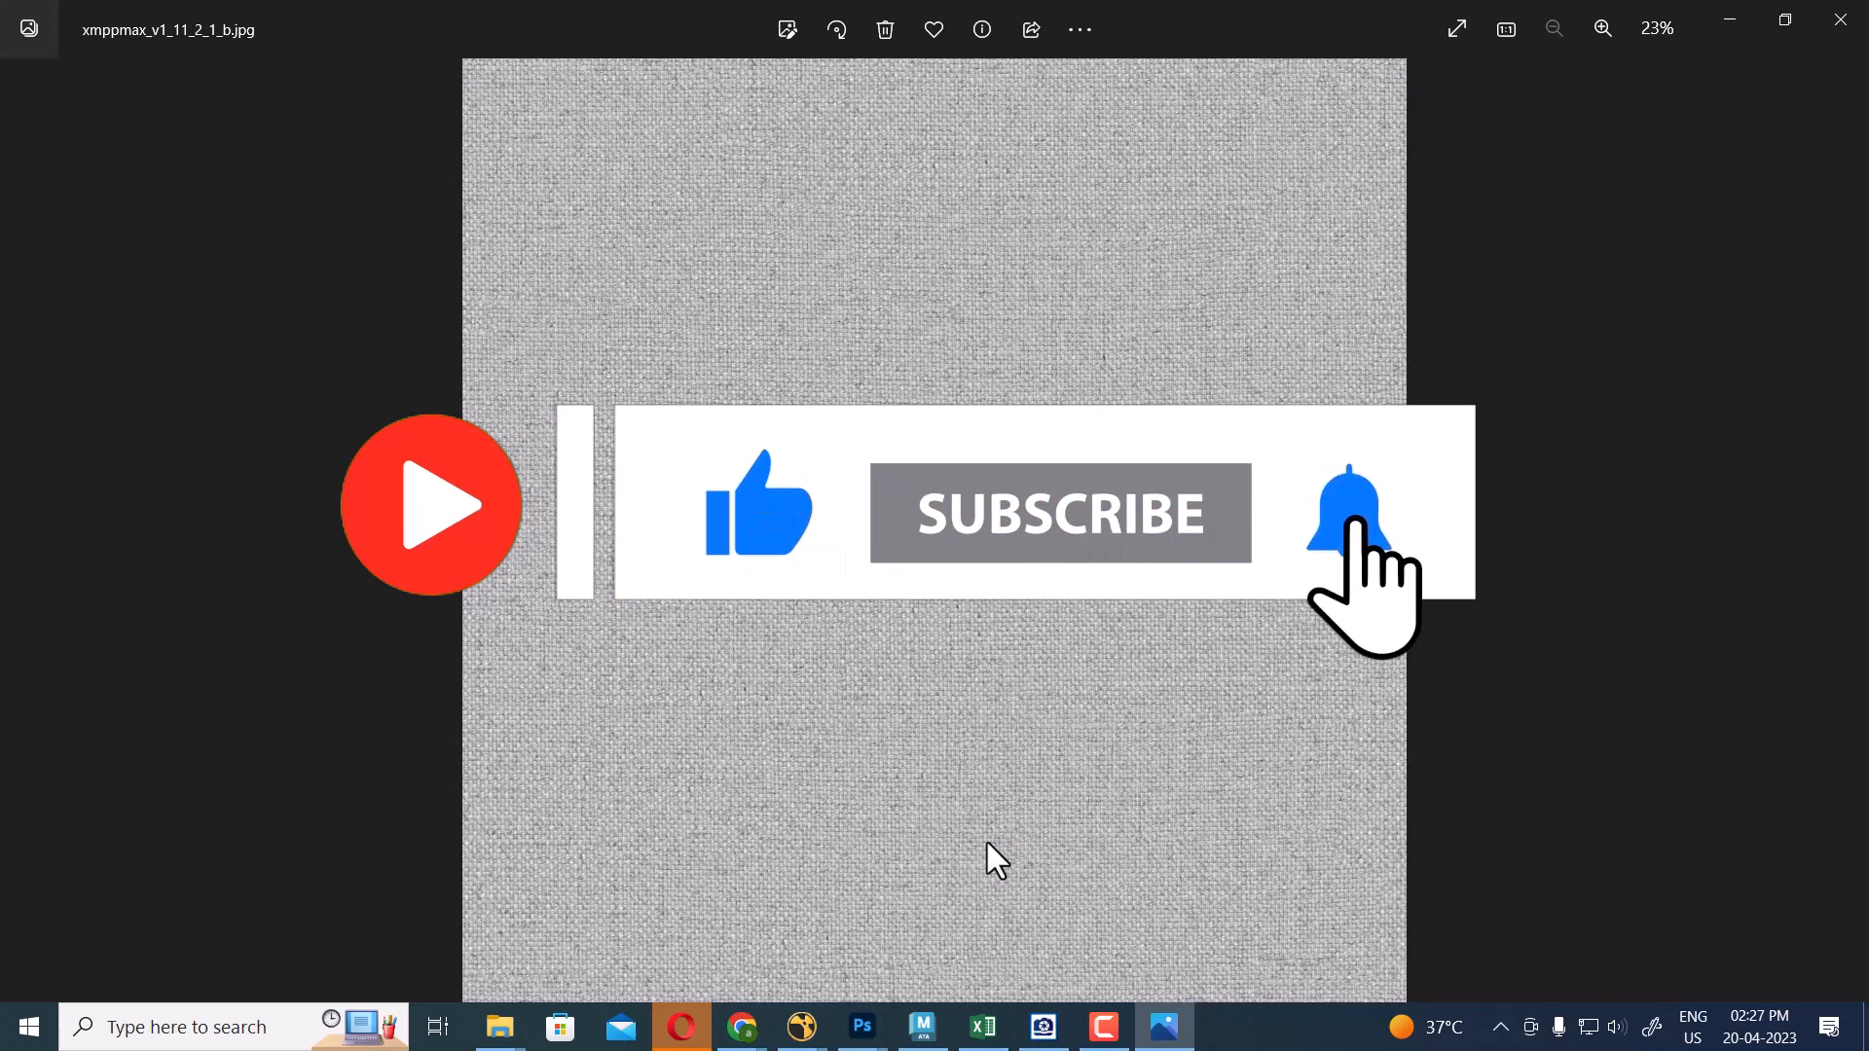
{"action": "key", "text": "Right"}
{"action": "key", "text": "Right"}
{"action": "key", "text": "Right"}
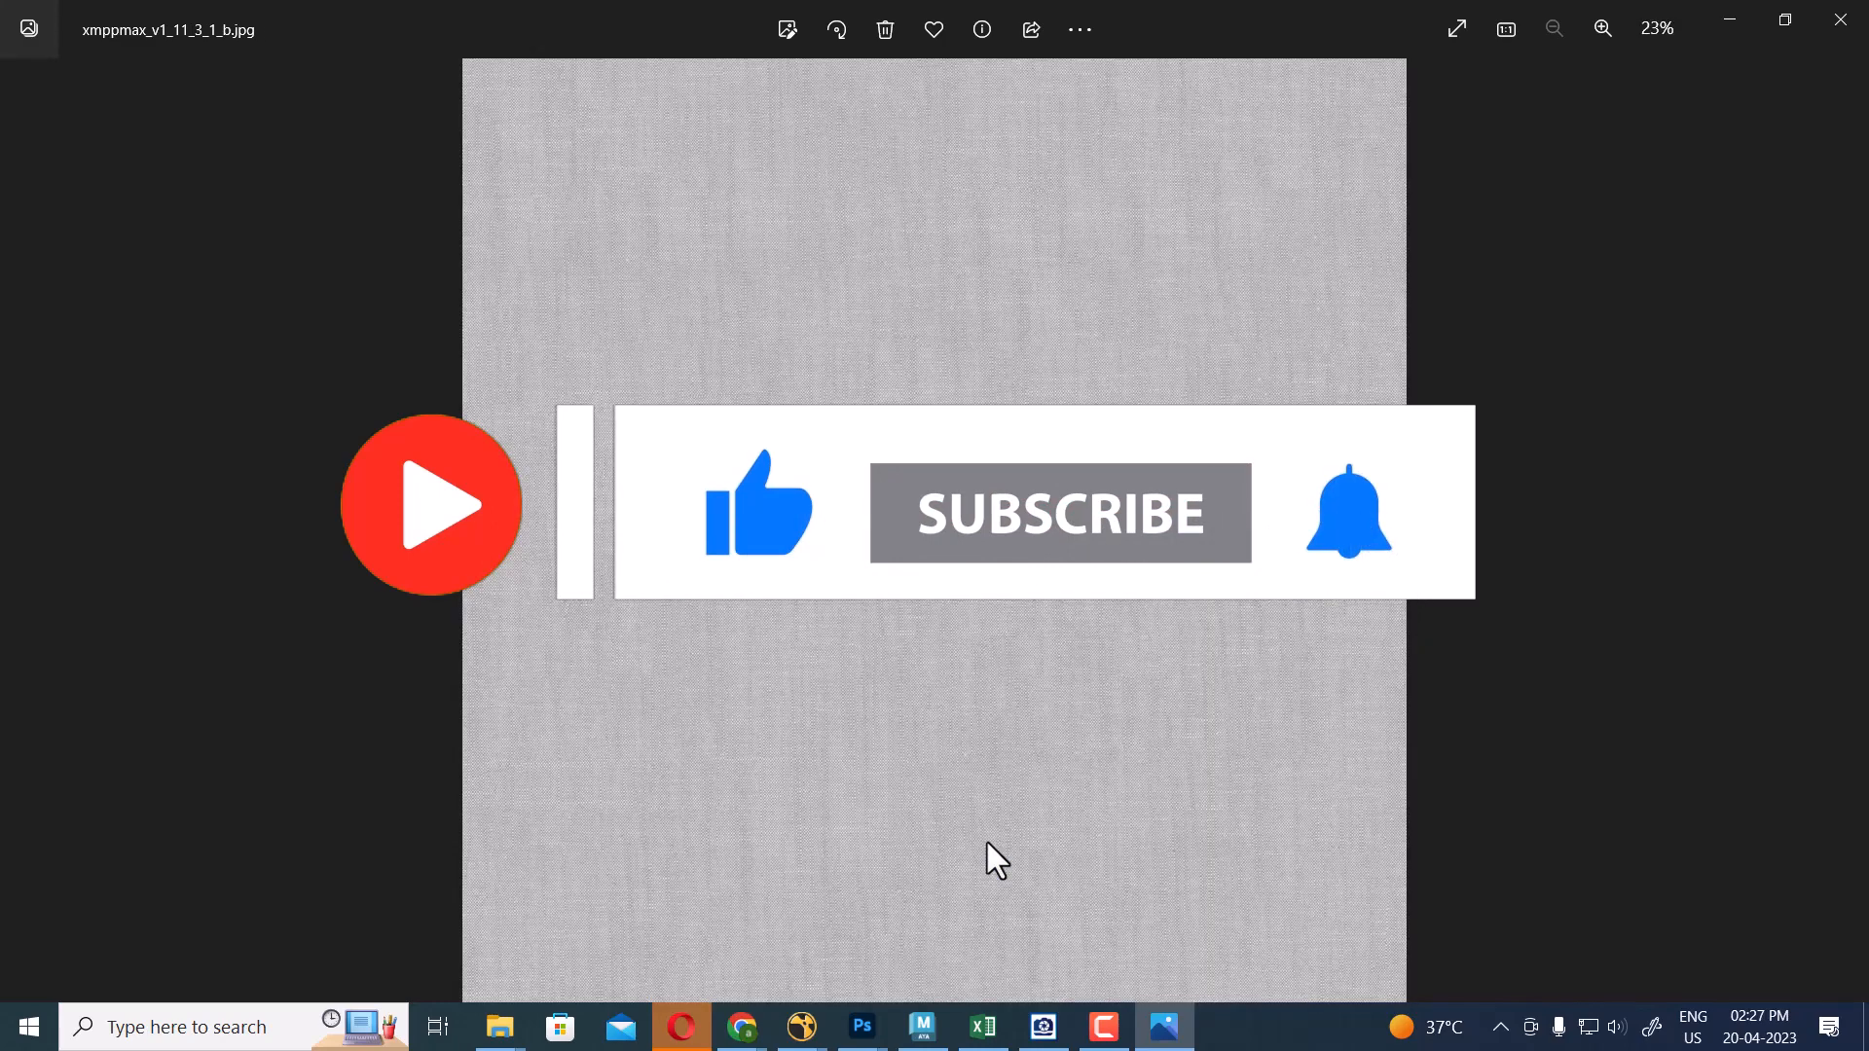
{"action": "key", "text": "Right"}
{"action": "key", "text": "Right"}
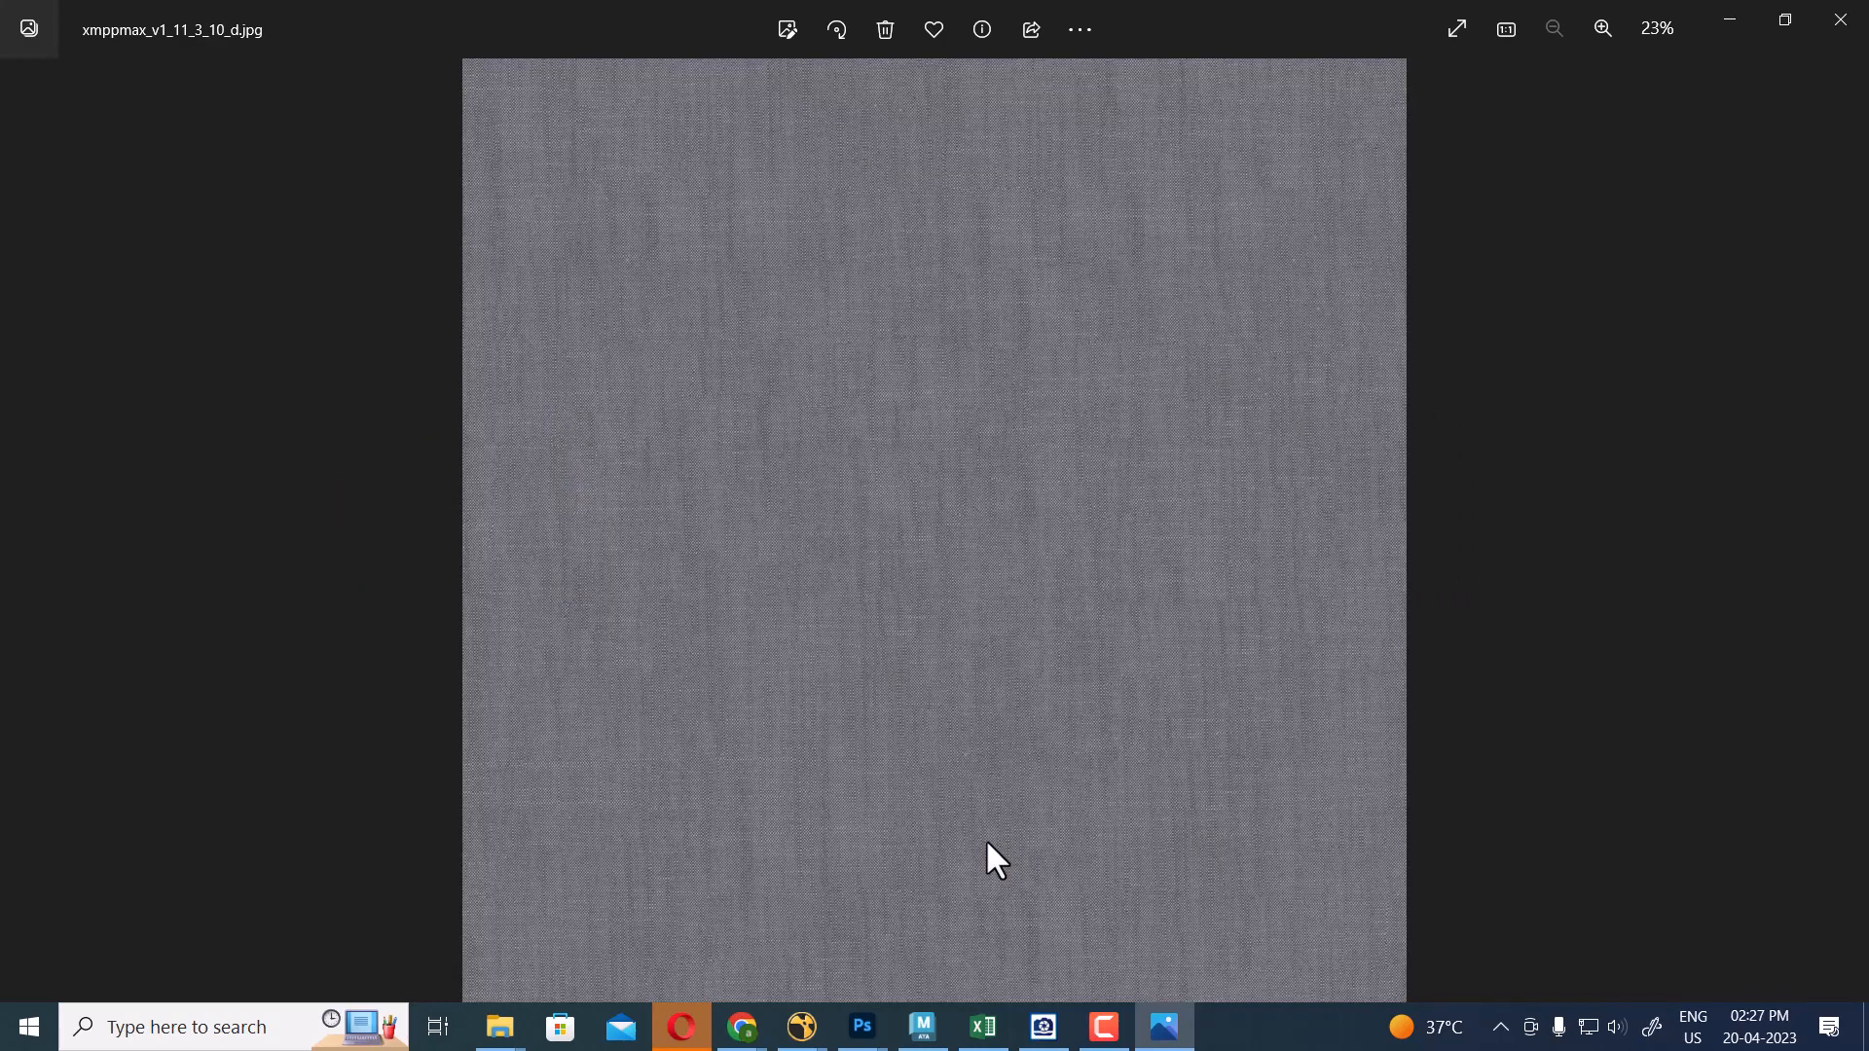
Browse back through the fabric and leather textures to xmppmax_v1_8_12_1_r.jpg and minimize the image viewer
{"action": "key", "text": "Left"}
{"action": "key", "text": "Left"}
{"action": "key", "text": "Left"}
{"action": "key", "text": "Left"}
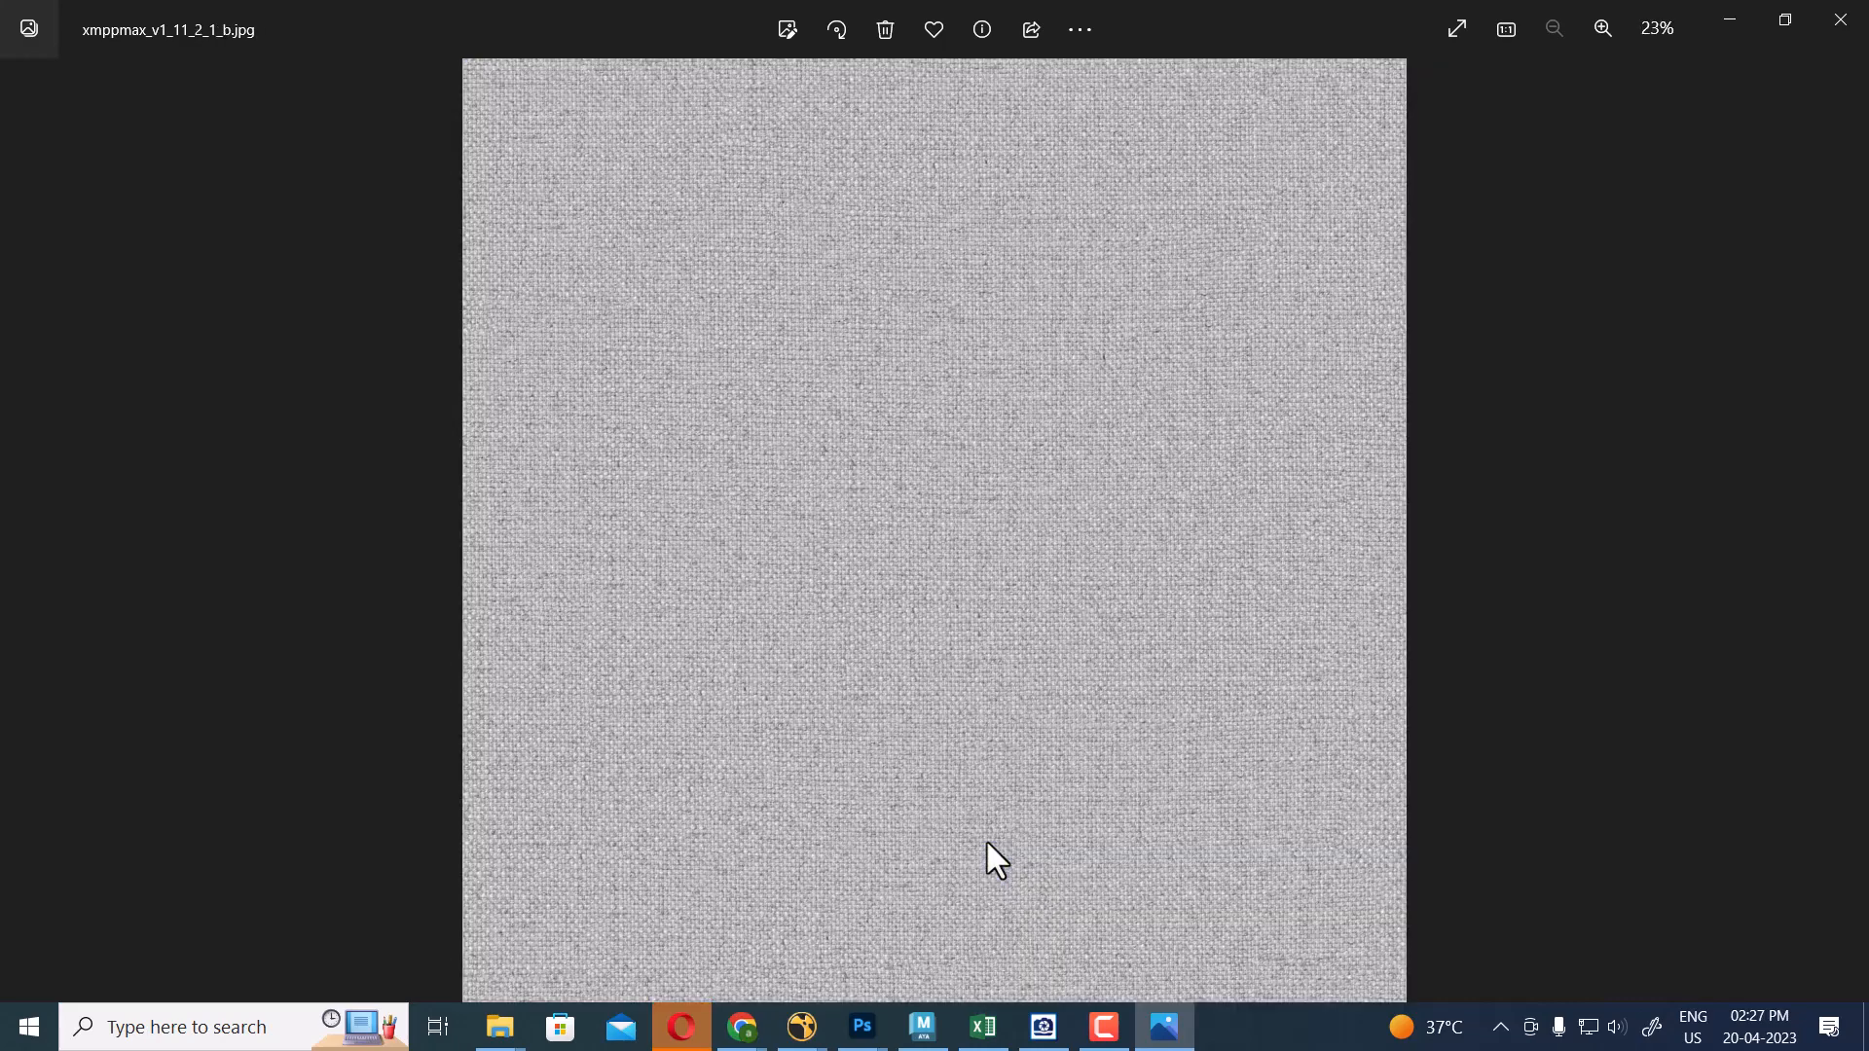
{"action": "key", "text": "Left"}
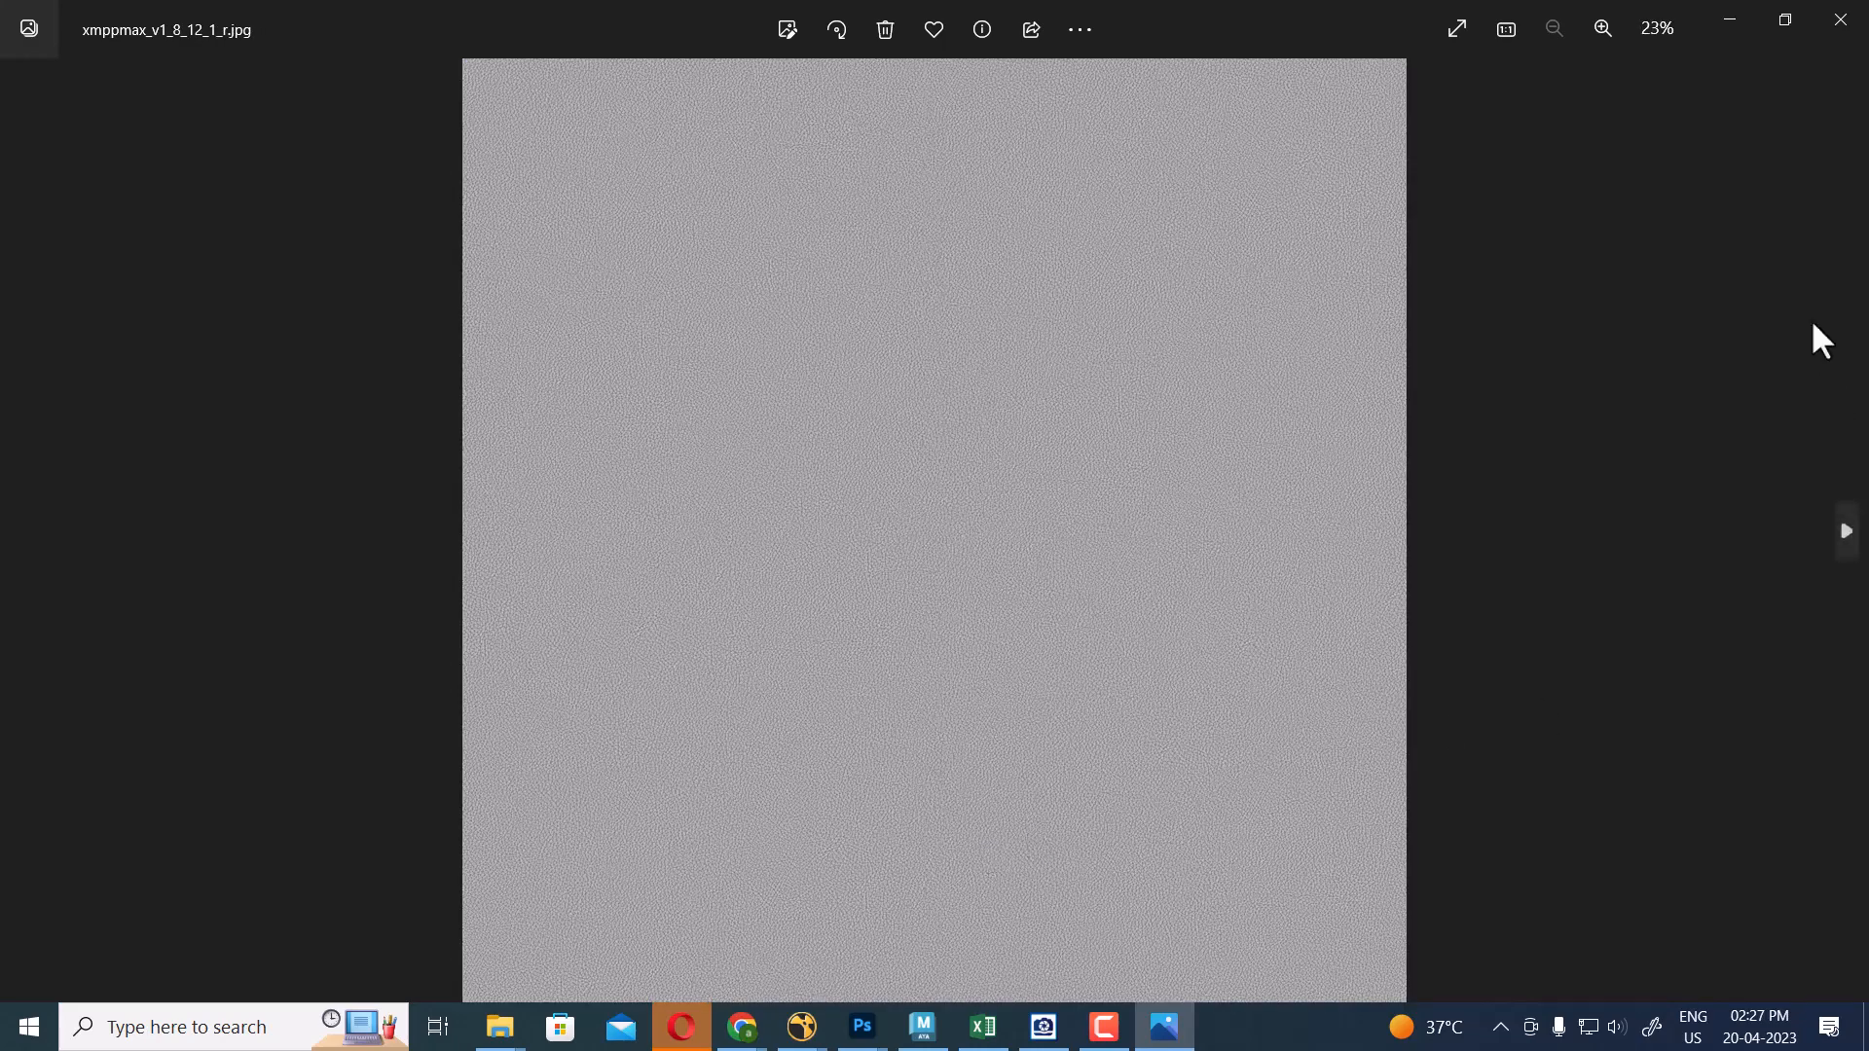
{"action": "left_click", "coordinate": [1730, 22]}
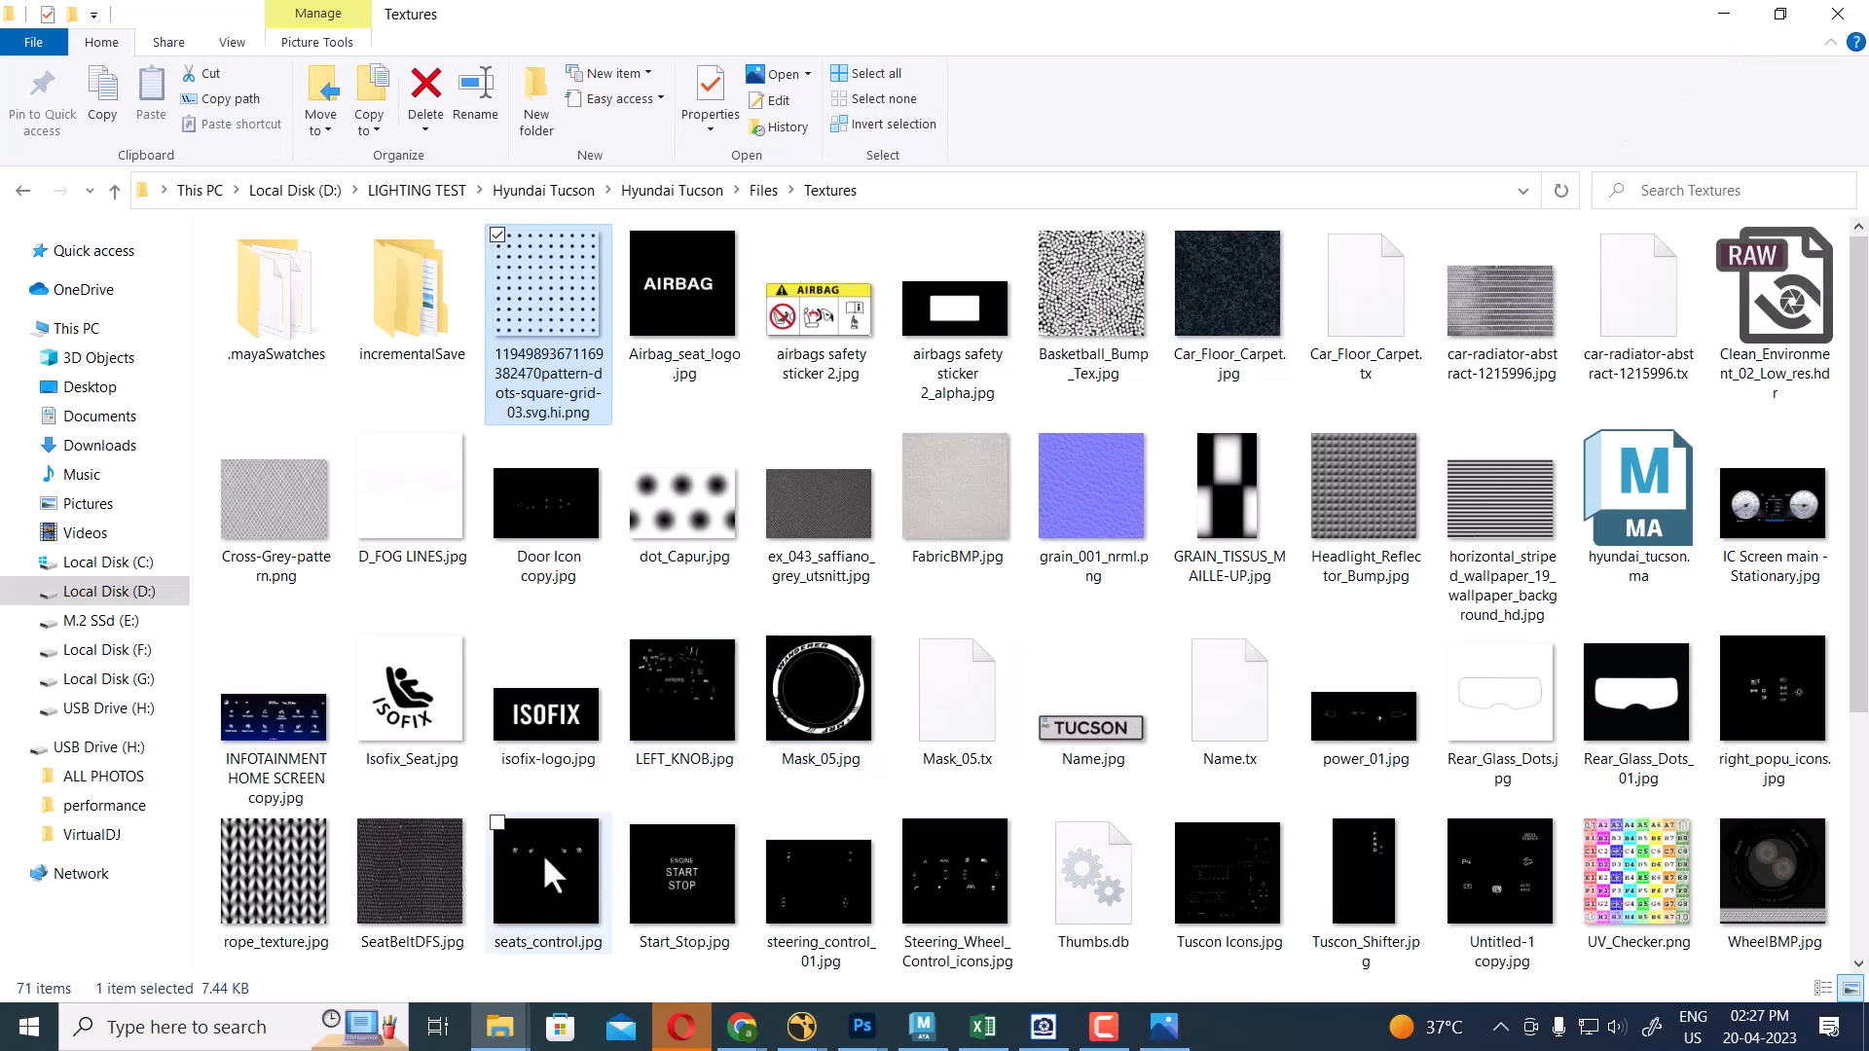
Locate Name.jpg, copy the path of the Textures folder, and switch back to Maya
{"action": "left_click", "coordinate": [1147, 740]}
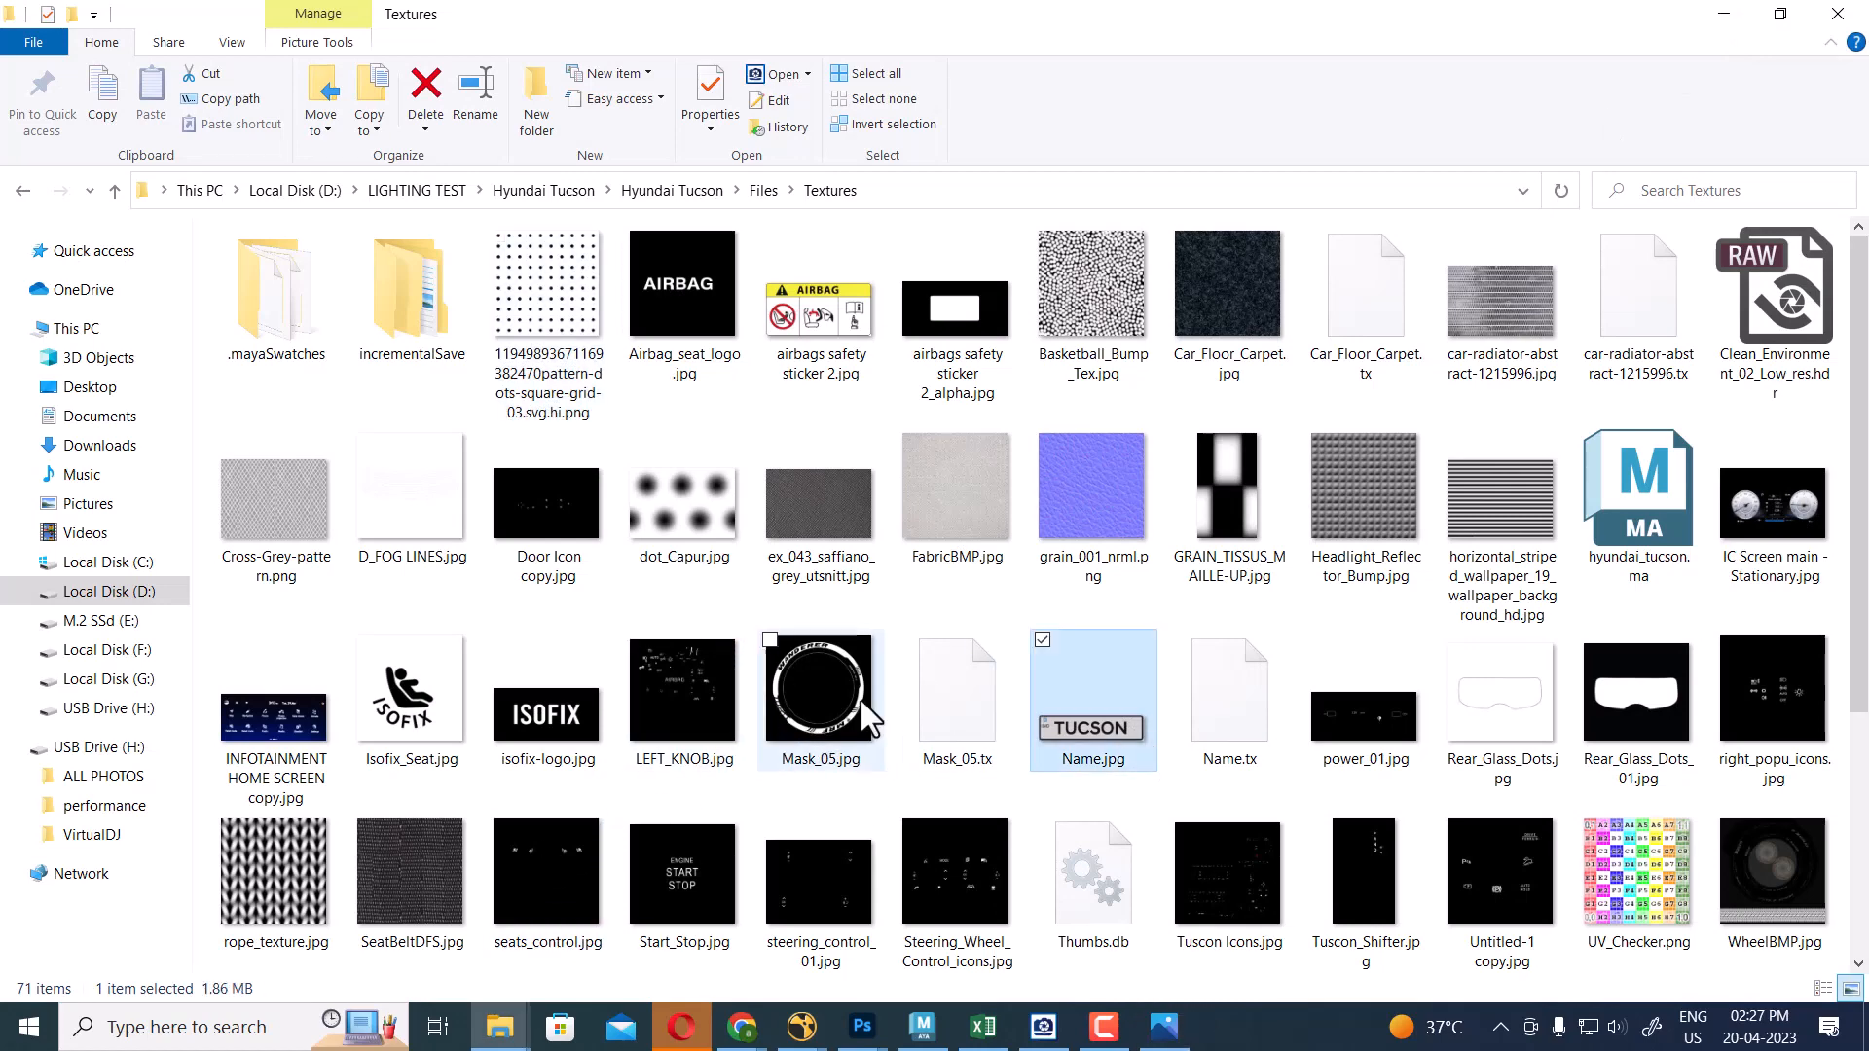
{"action": "left_click", "coordinate": [944, 194]}
{"action": "key", "text": "ctrl+c"}
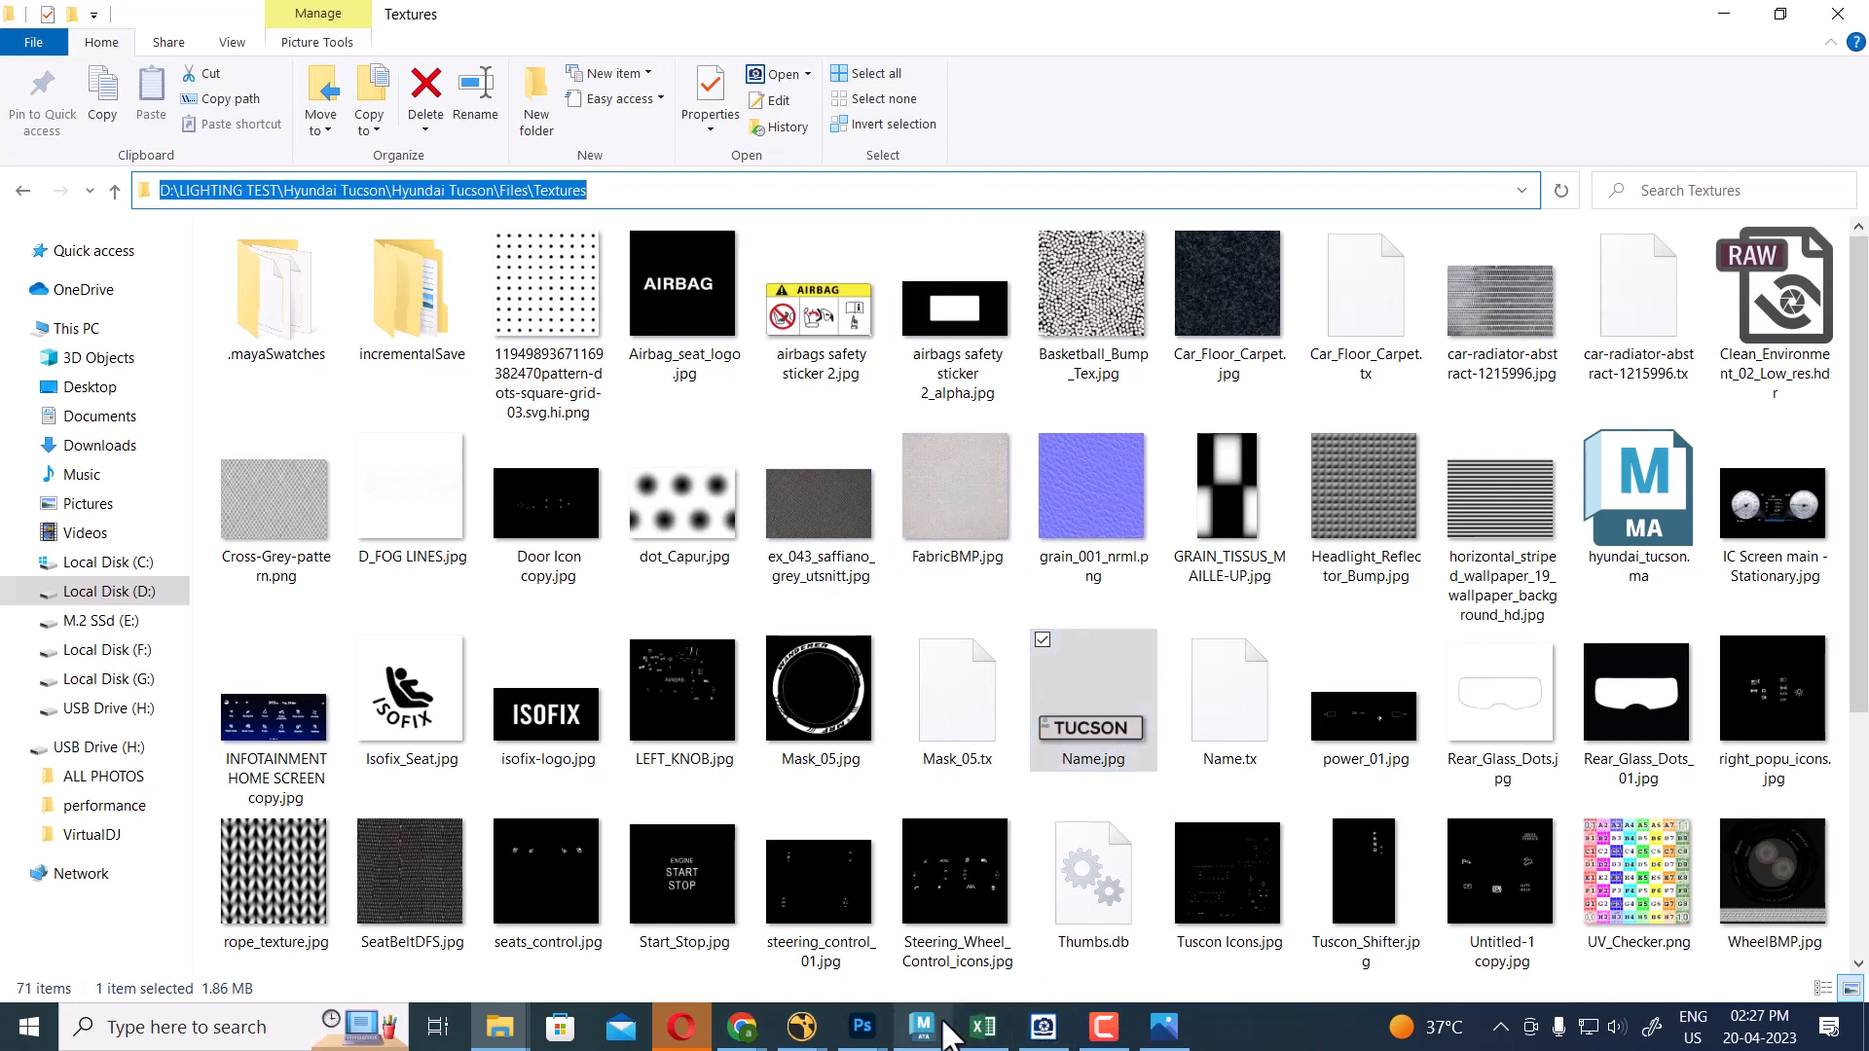
{"action": "mouse_move", "coordinate": [923, 1027]}
{"action": "left_click", "coordinate": [1006, 884]}
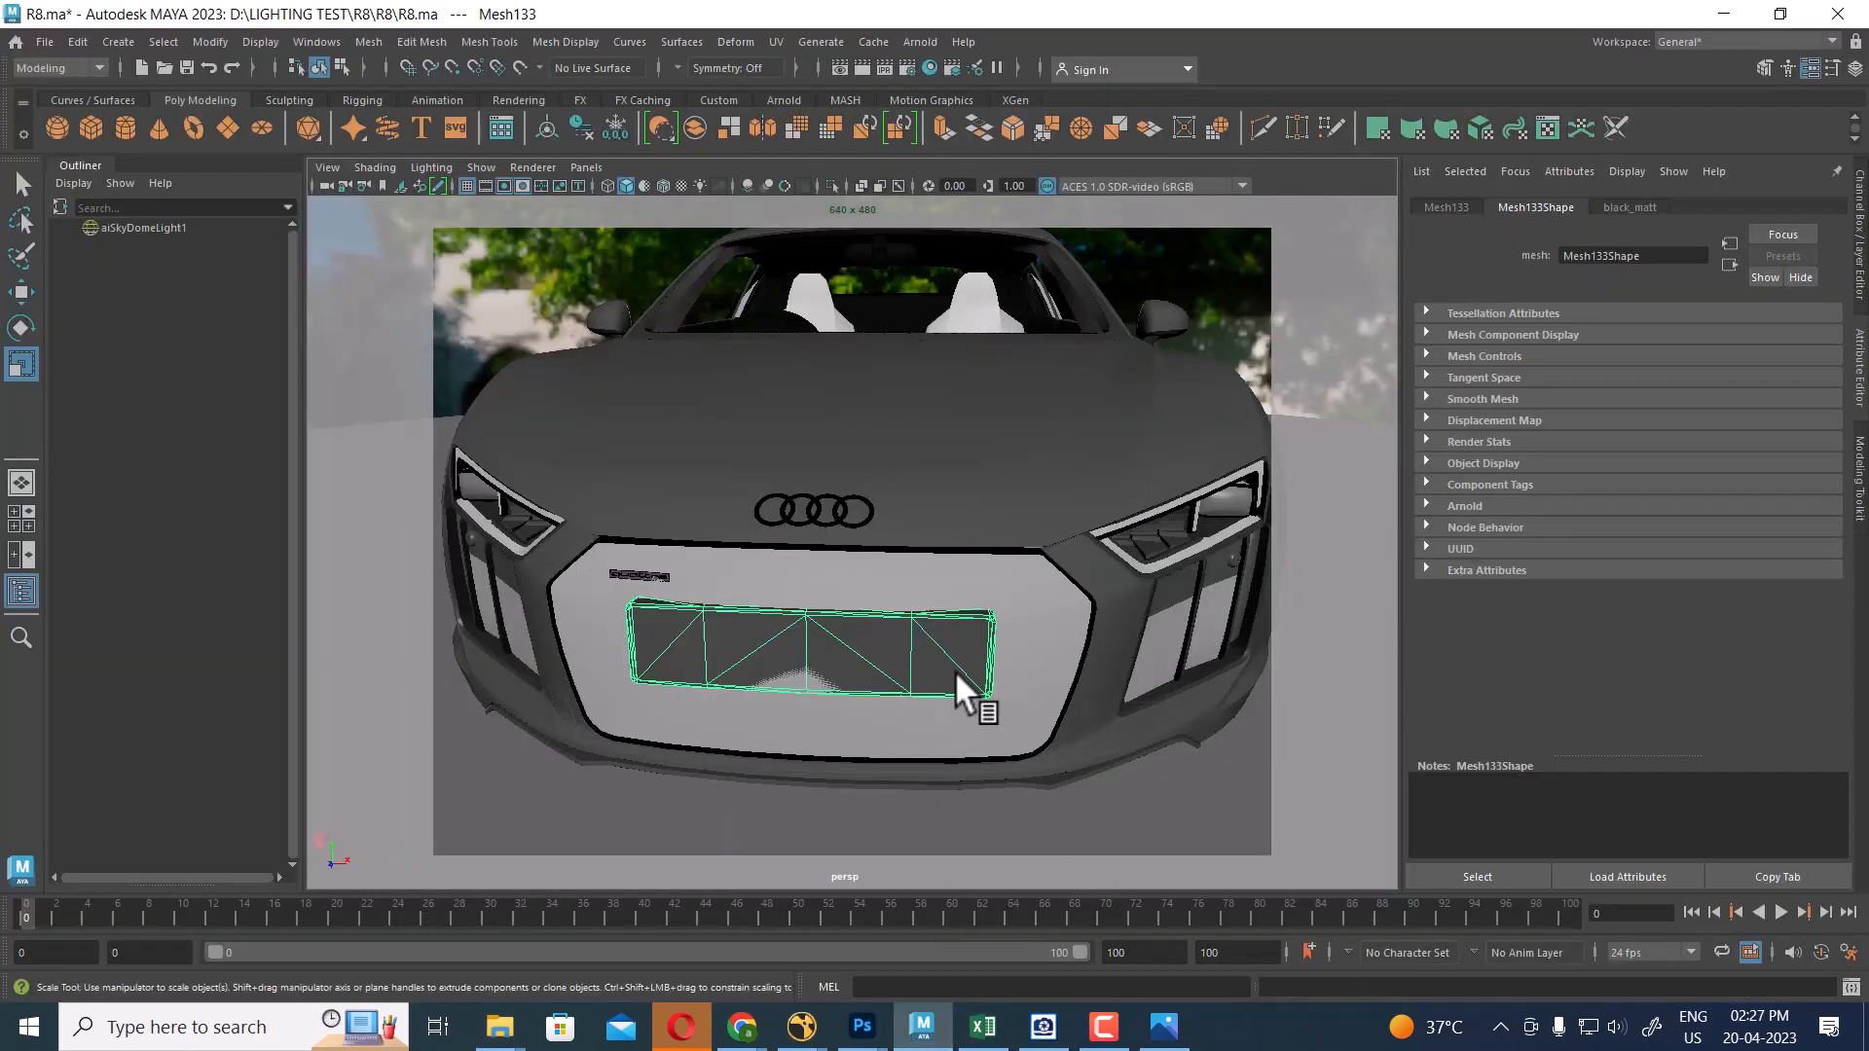
Open the number plate's black_matt material and connect a File texture to its Color
{"action": "right_click_drag", "start_coordinate": [956, 654], "coordinate": [947, 914]}
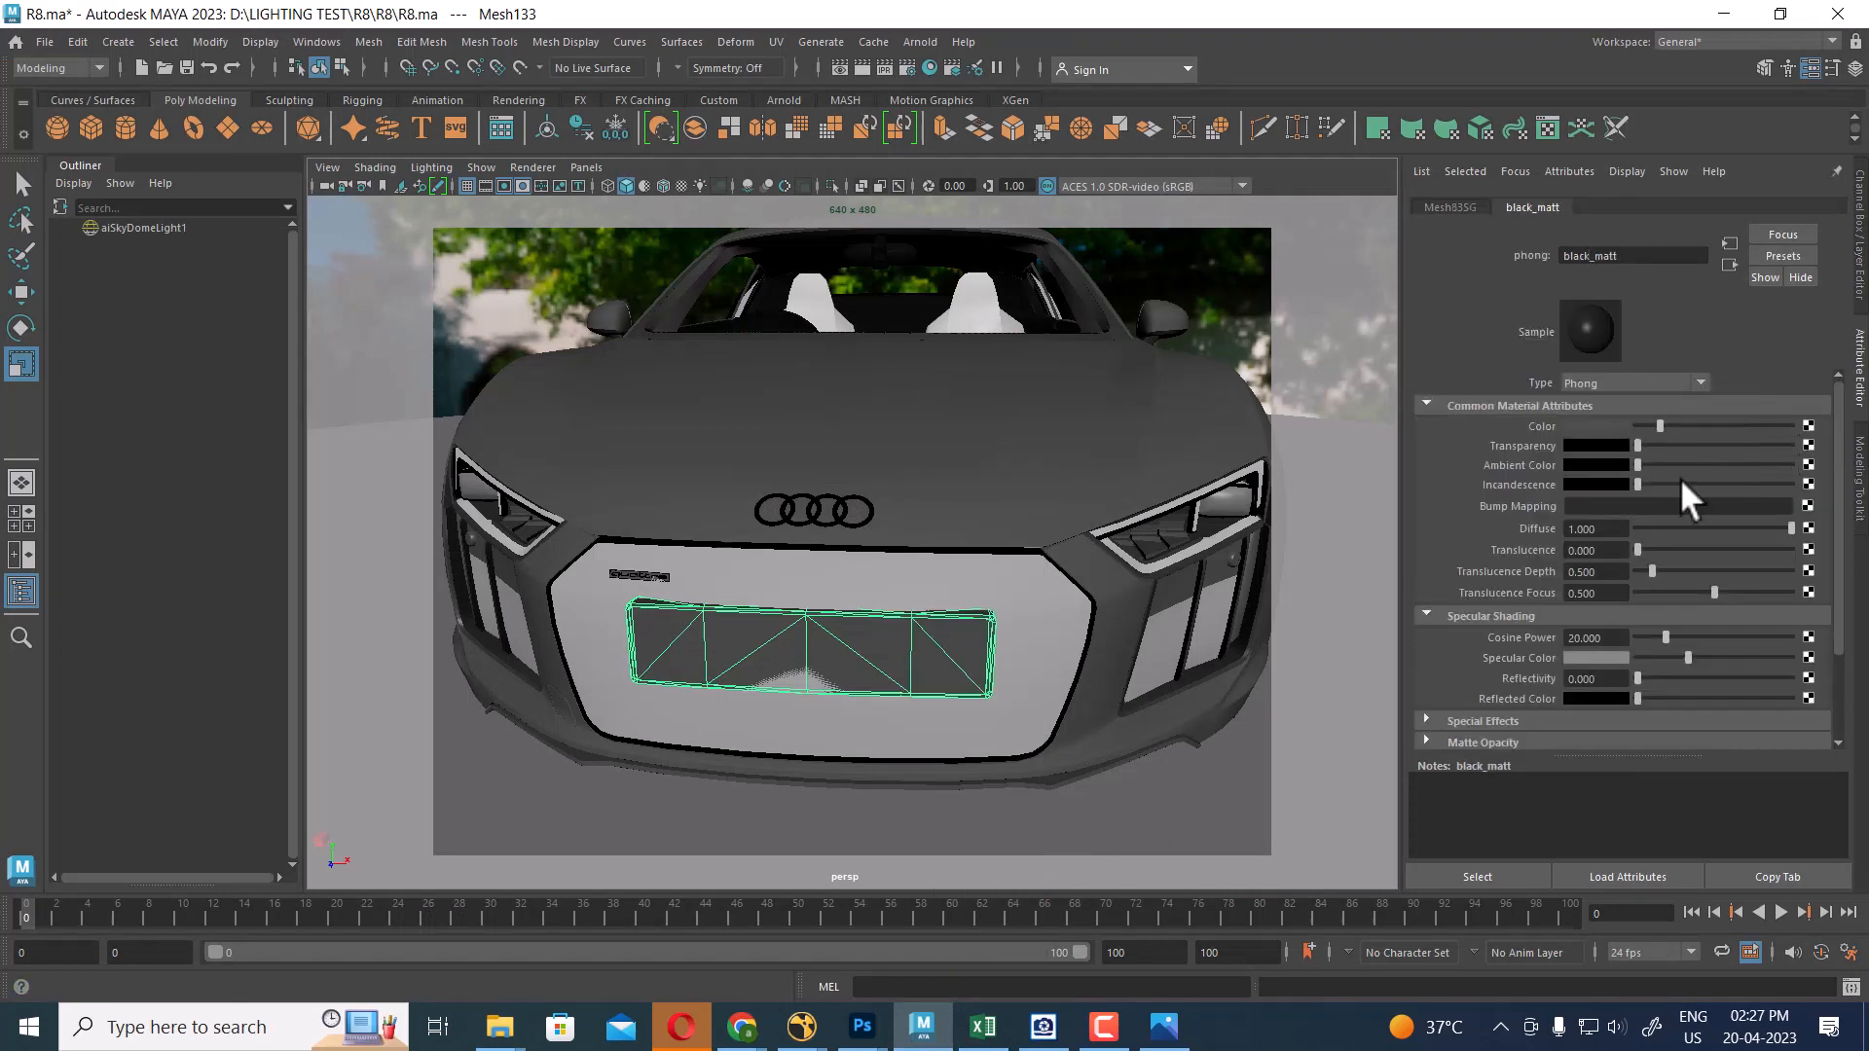
{"action": "left_click", "coordinate": [1808, 426]}
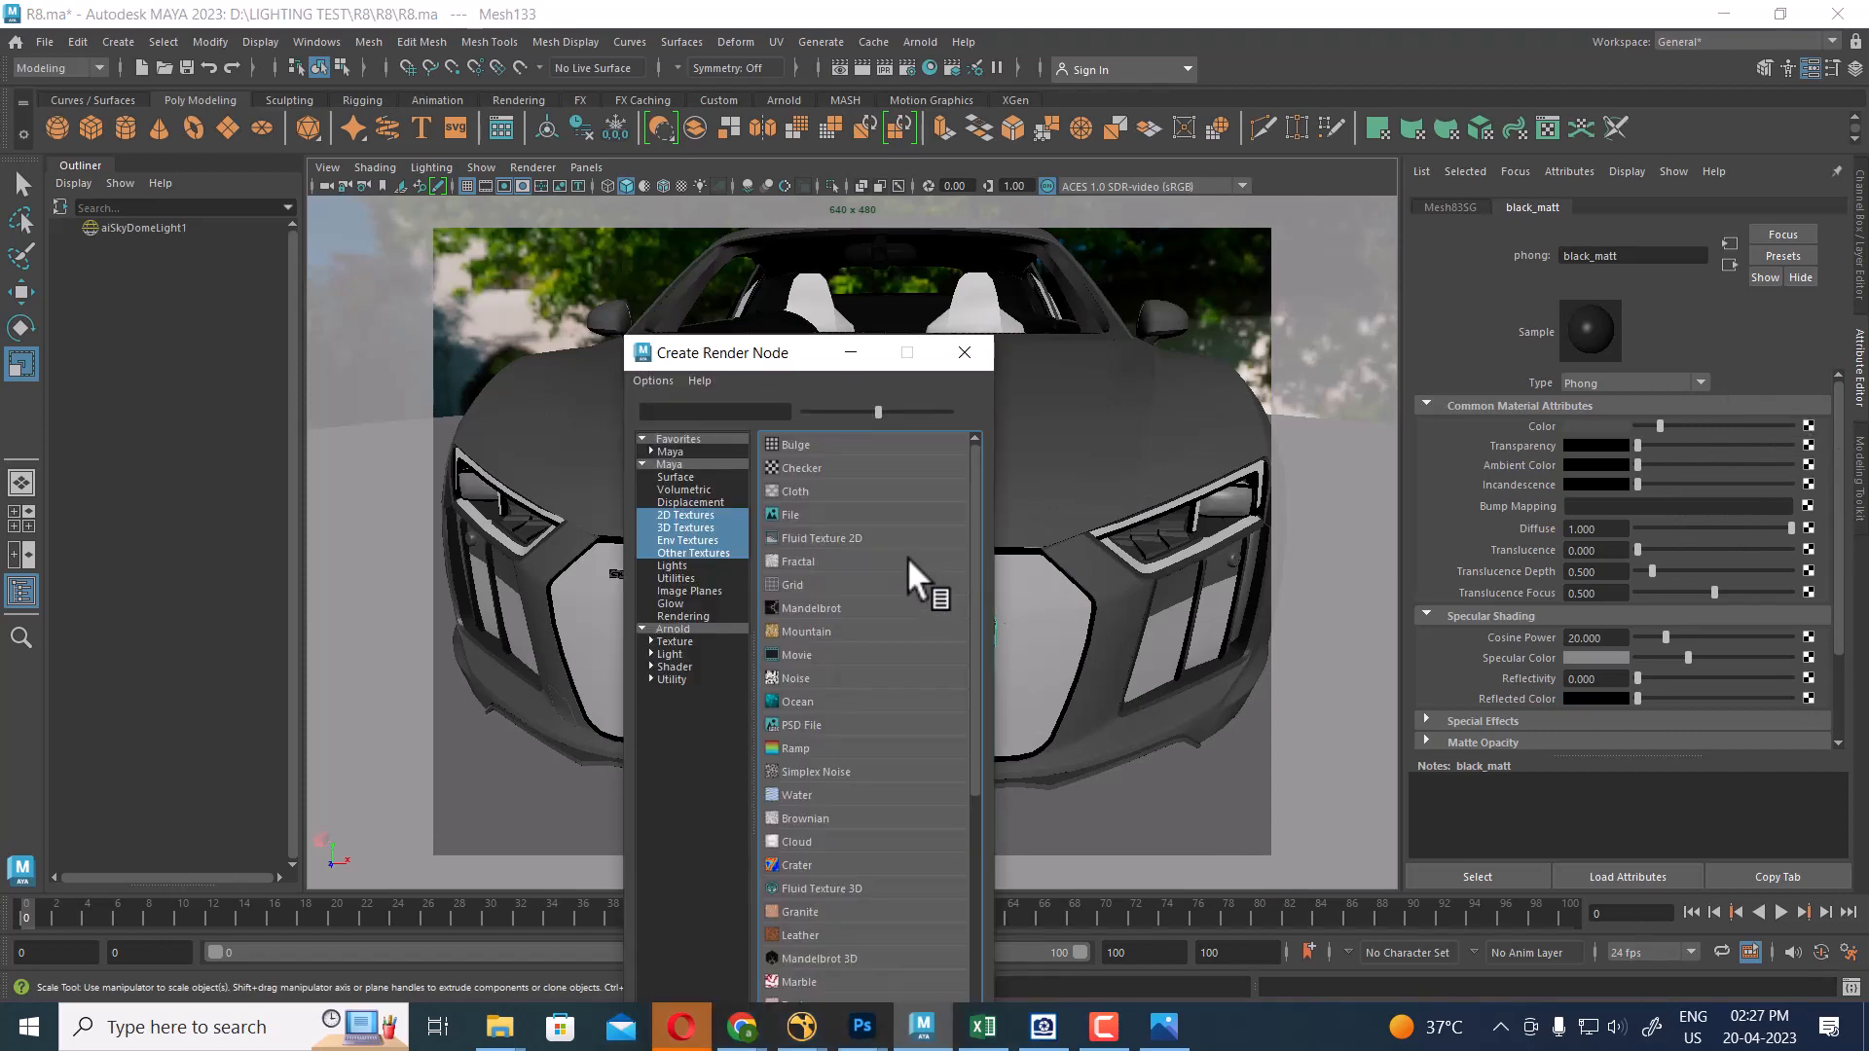
{"action": "left_click", "coordinate": [804, 512]}
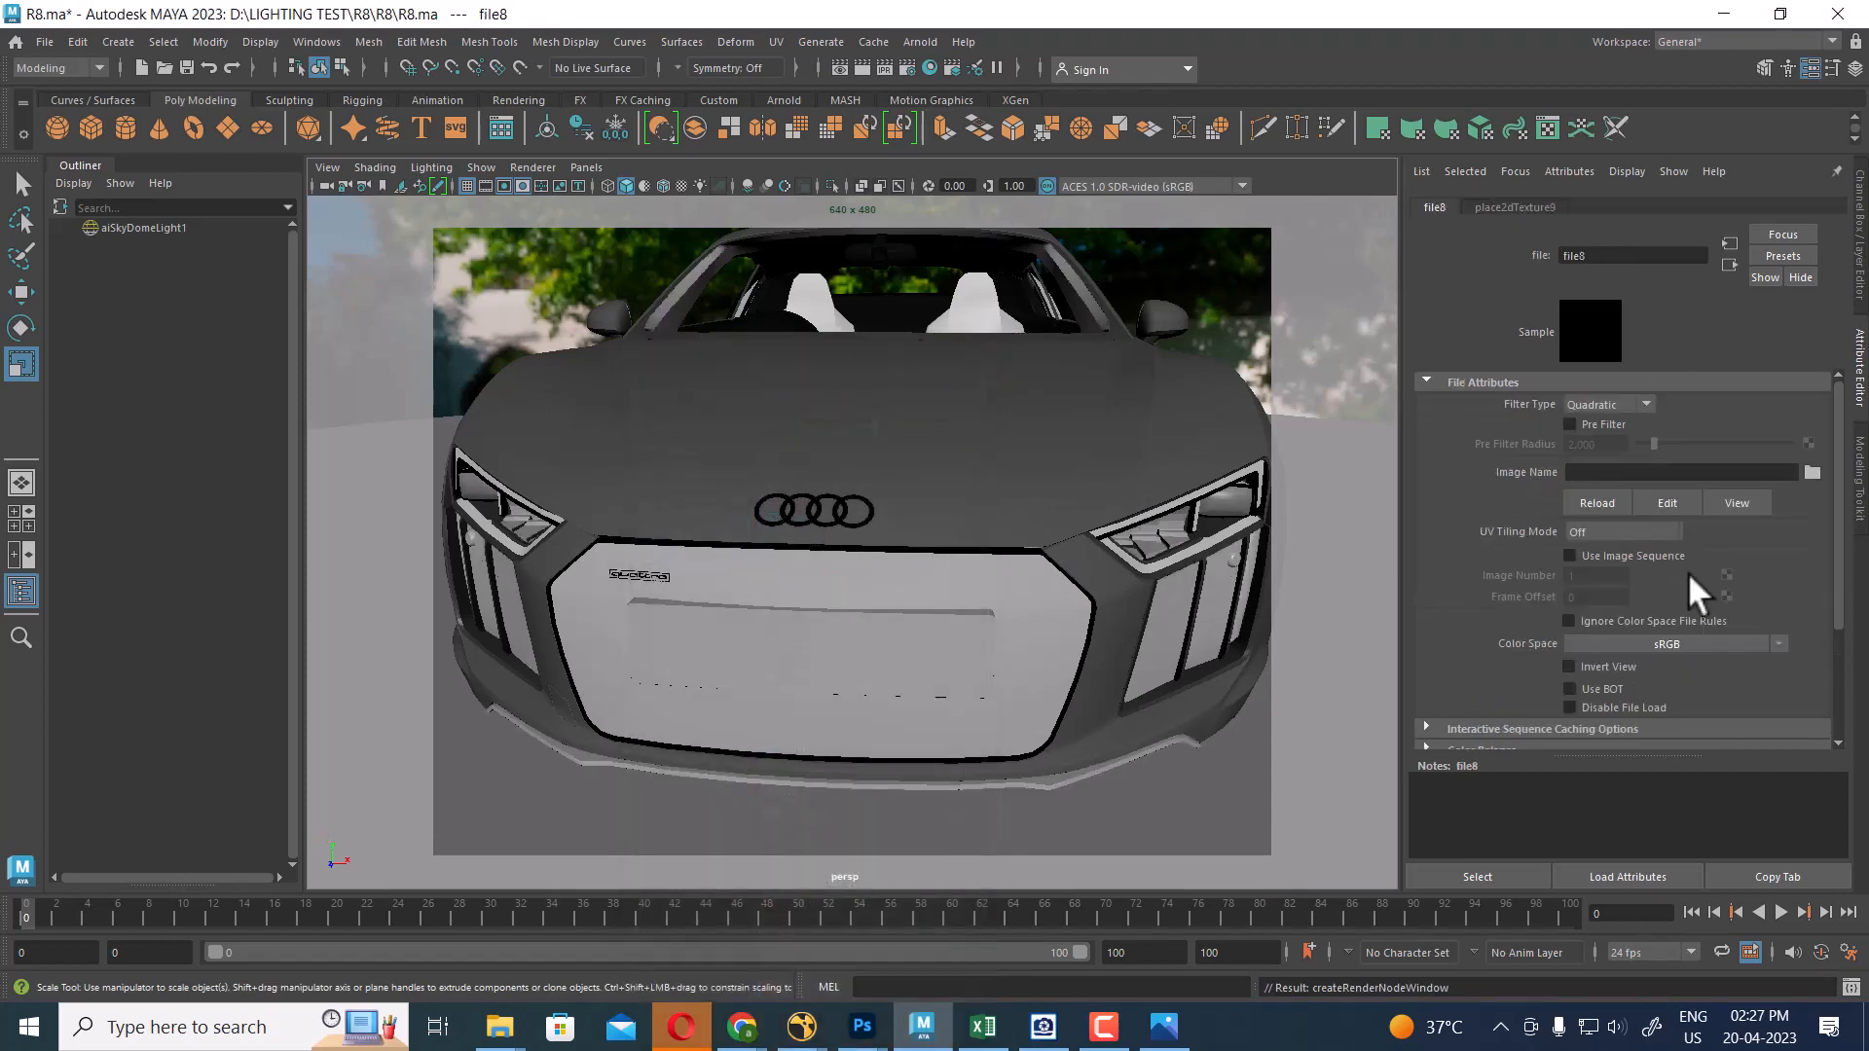
Load Name.jpg from the copied Hyundai Tucson Textures folder into the file node and turn on textured display
{"action": "left_click", "coordinate": [1814, 473]}
{"action": "key", "text": "ctrl+v"}
{"action": "key", "text": "Return"}
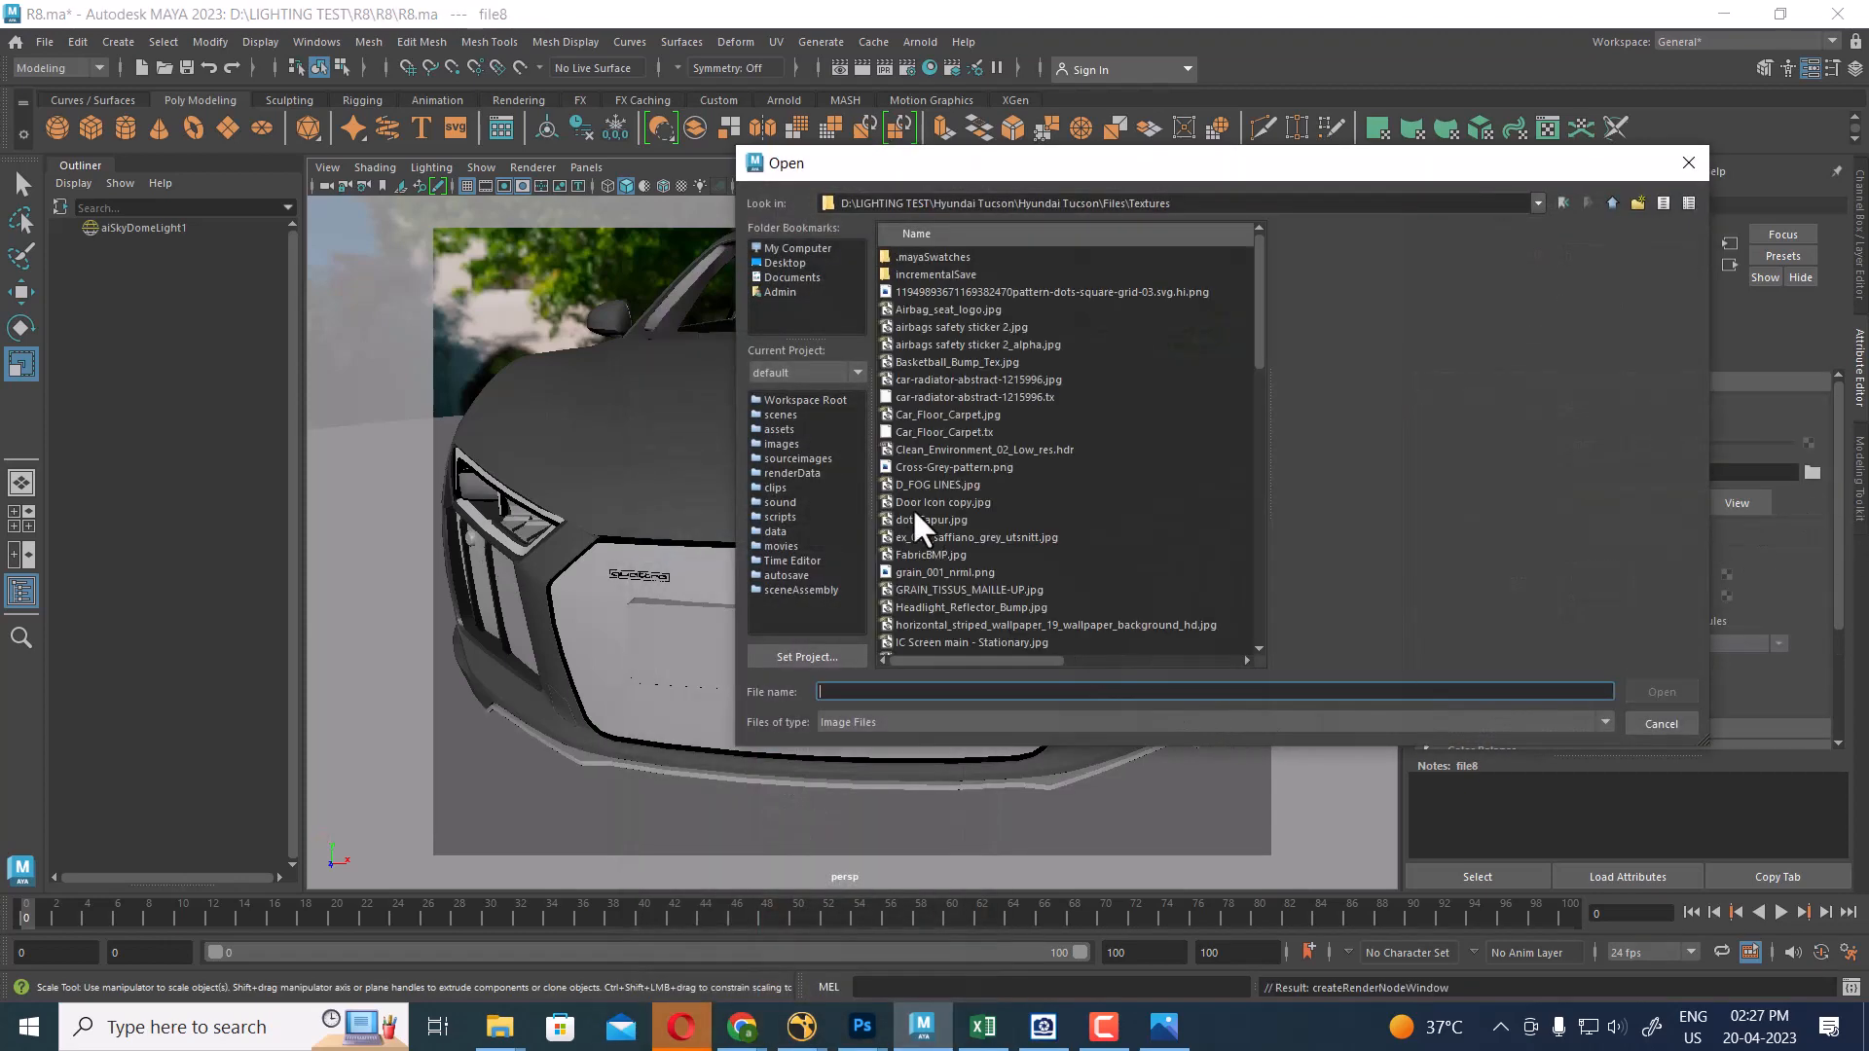
{"action": "left_click", "coordinate": [962, 411]}
{"action": "key", "text": "n"}
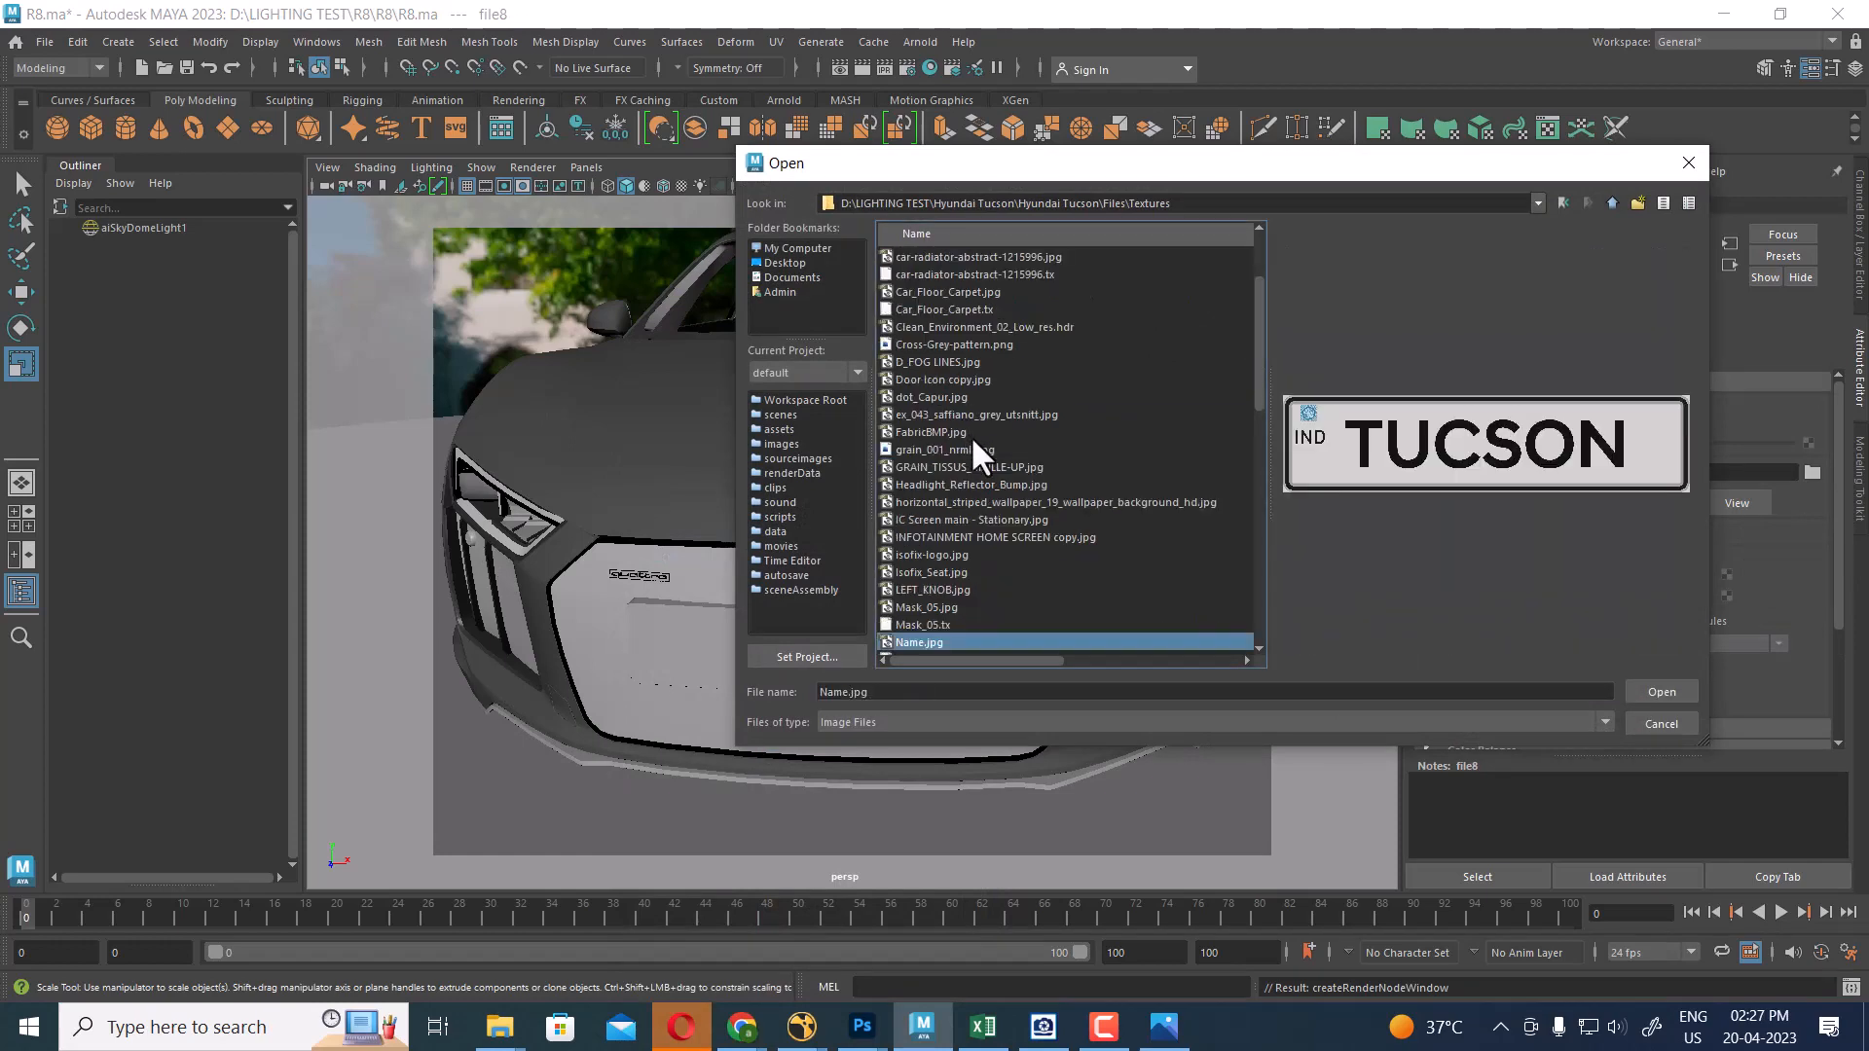
{"action": "key", "text": "Return"}
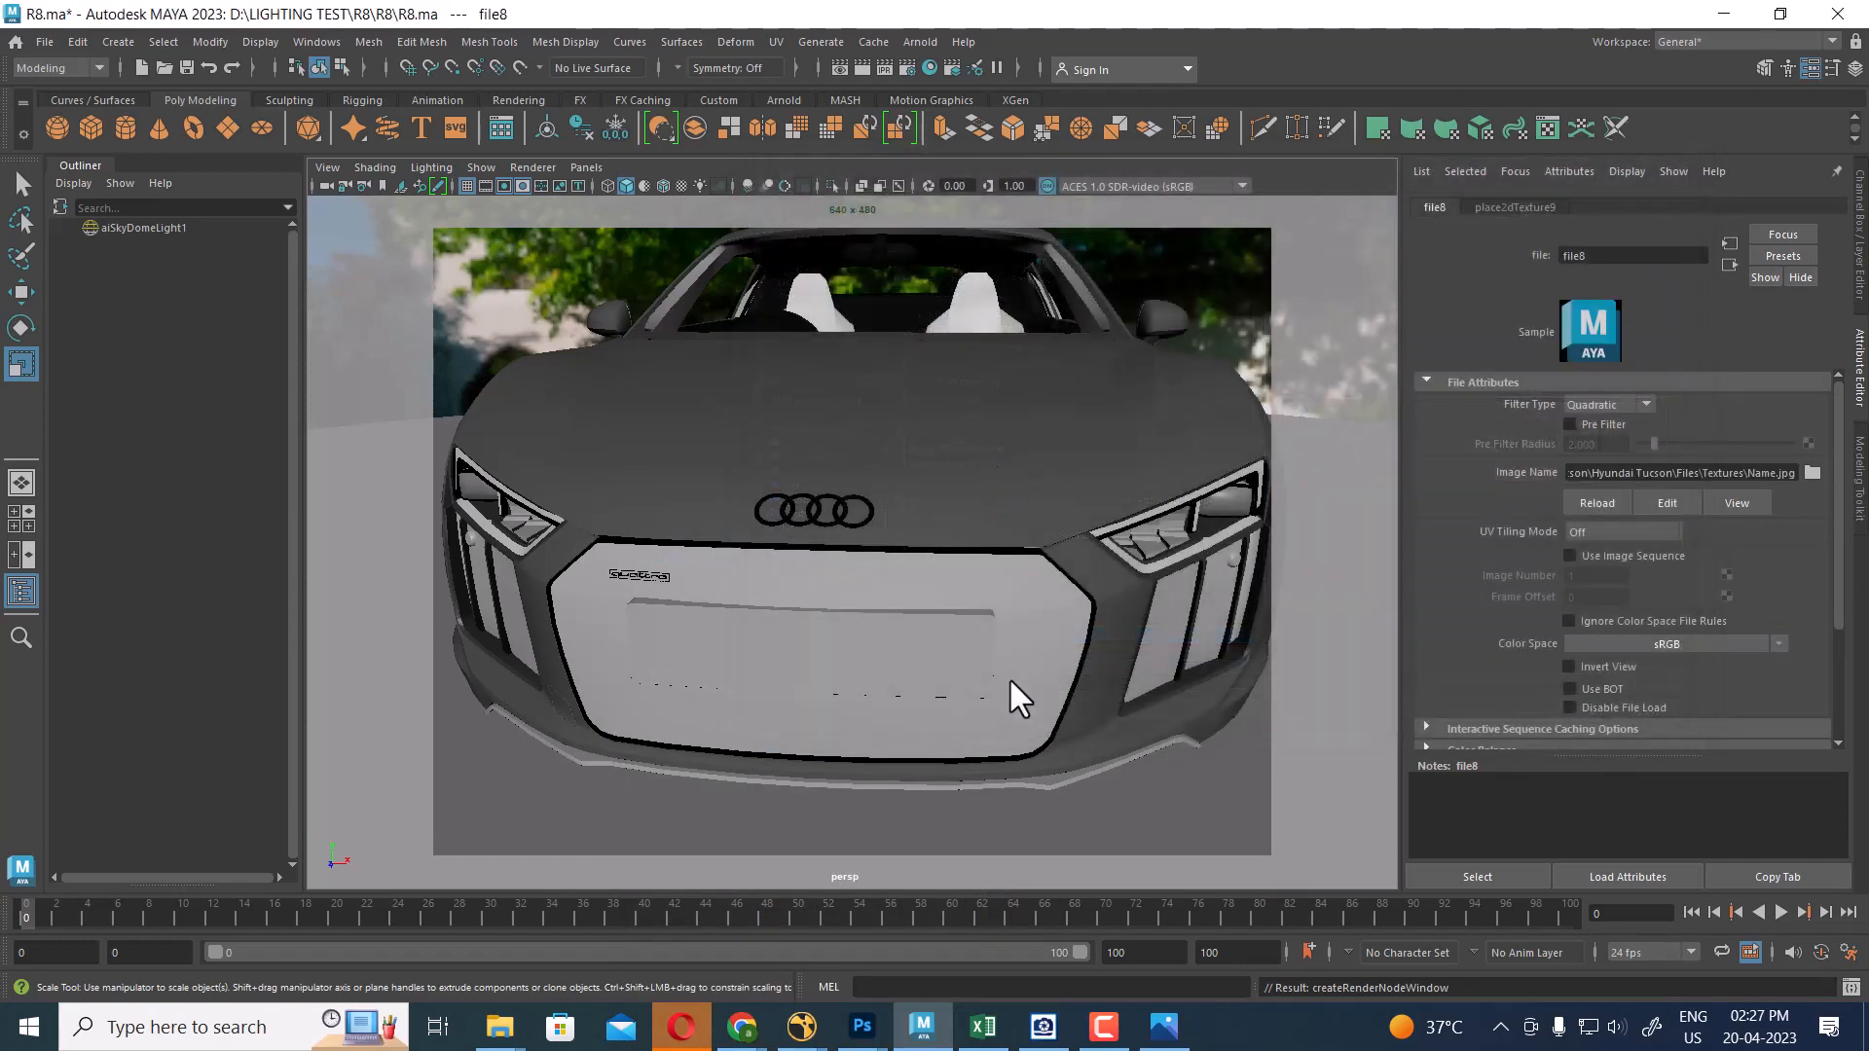
{"action": "key", "text": "6"}
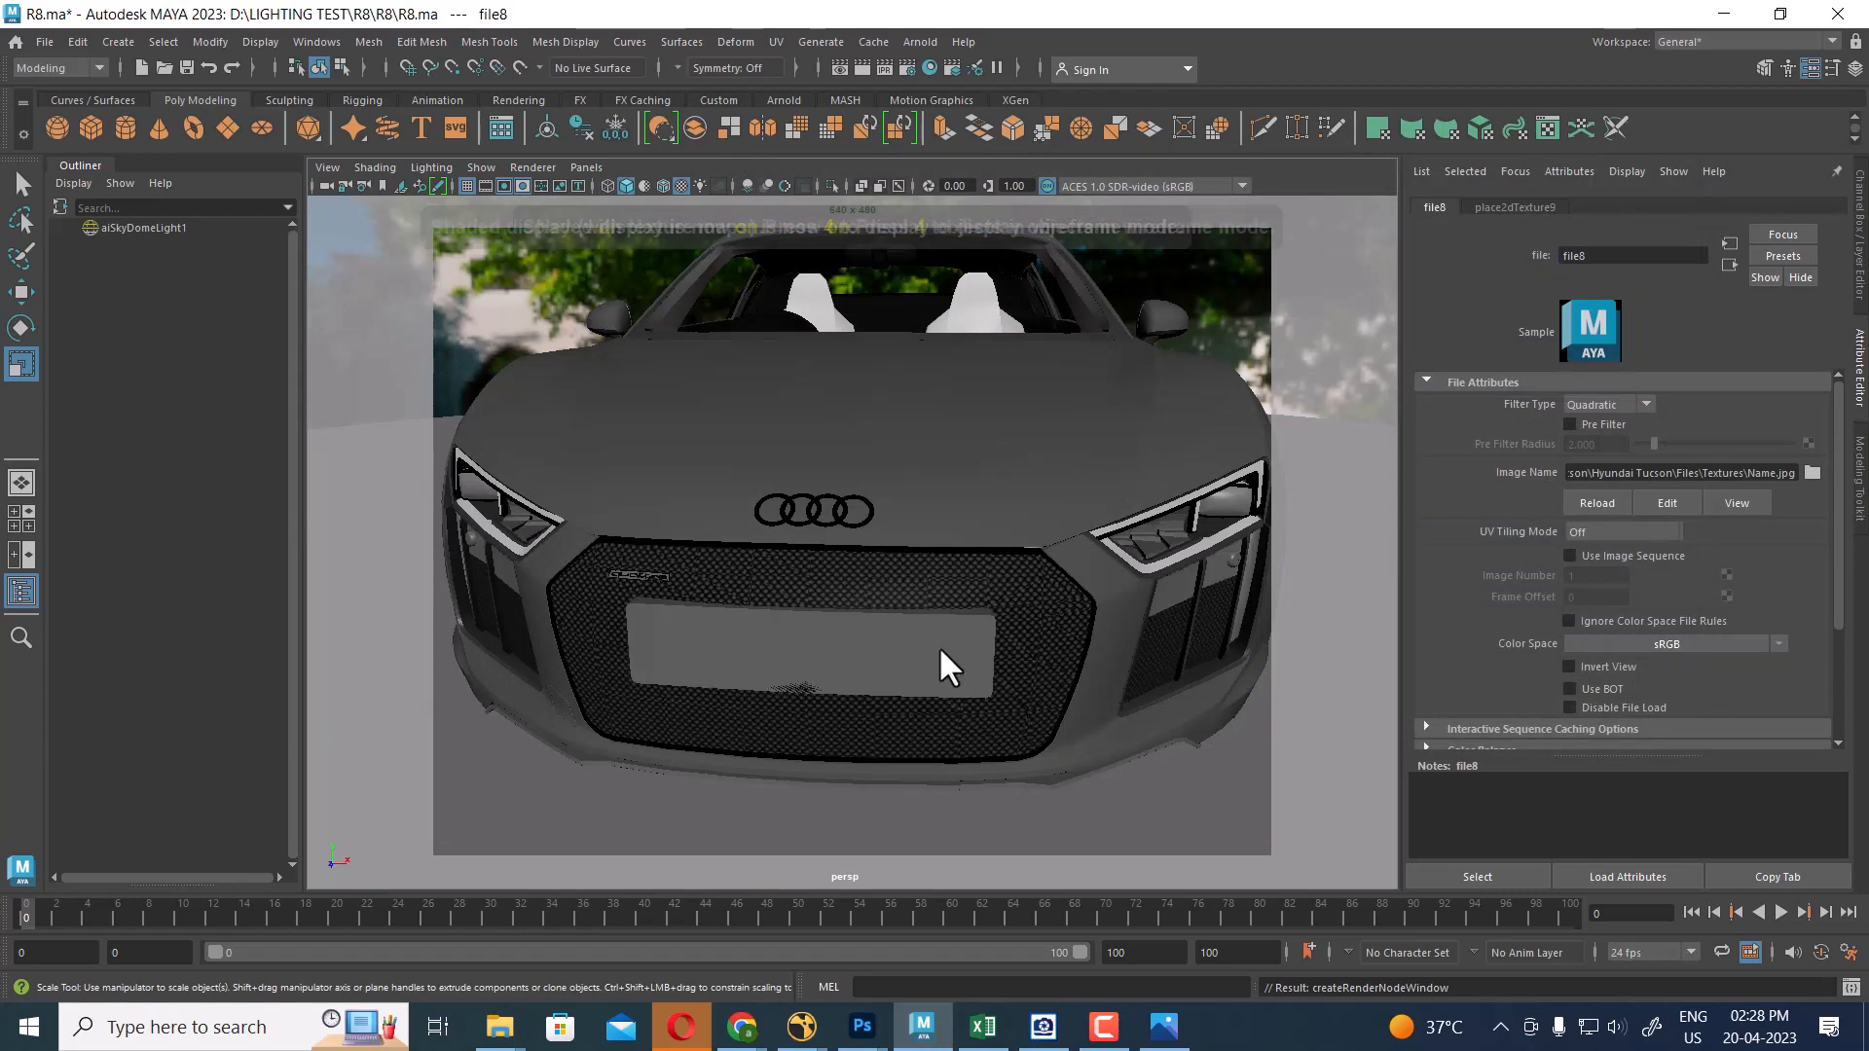
Apply planar UV mapping to the front number plate, trying the X and Y axes before projecting from the Z axis
{"action": "left_click", "coordinate": [915, 658]}
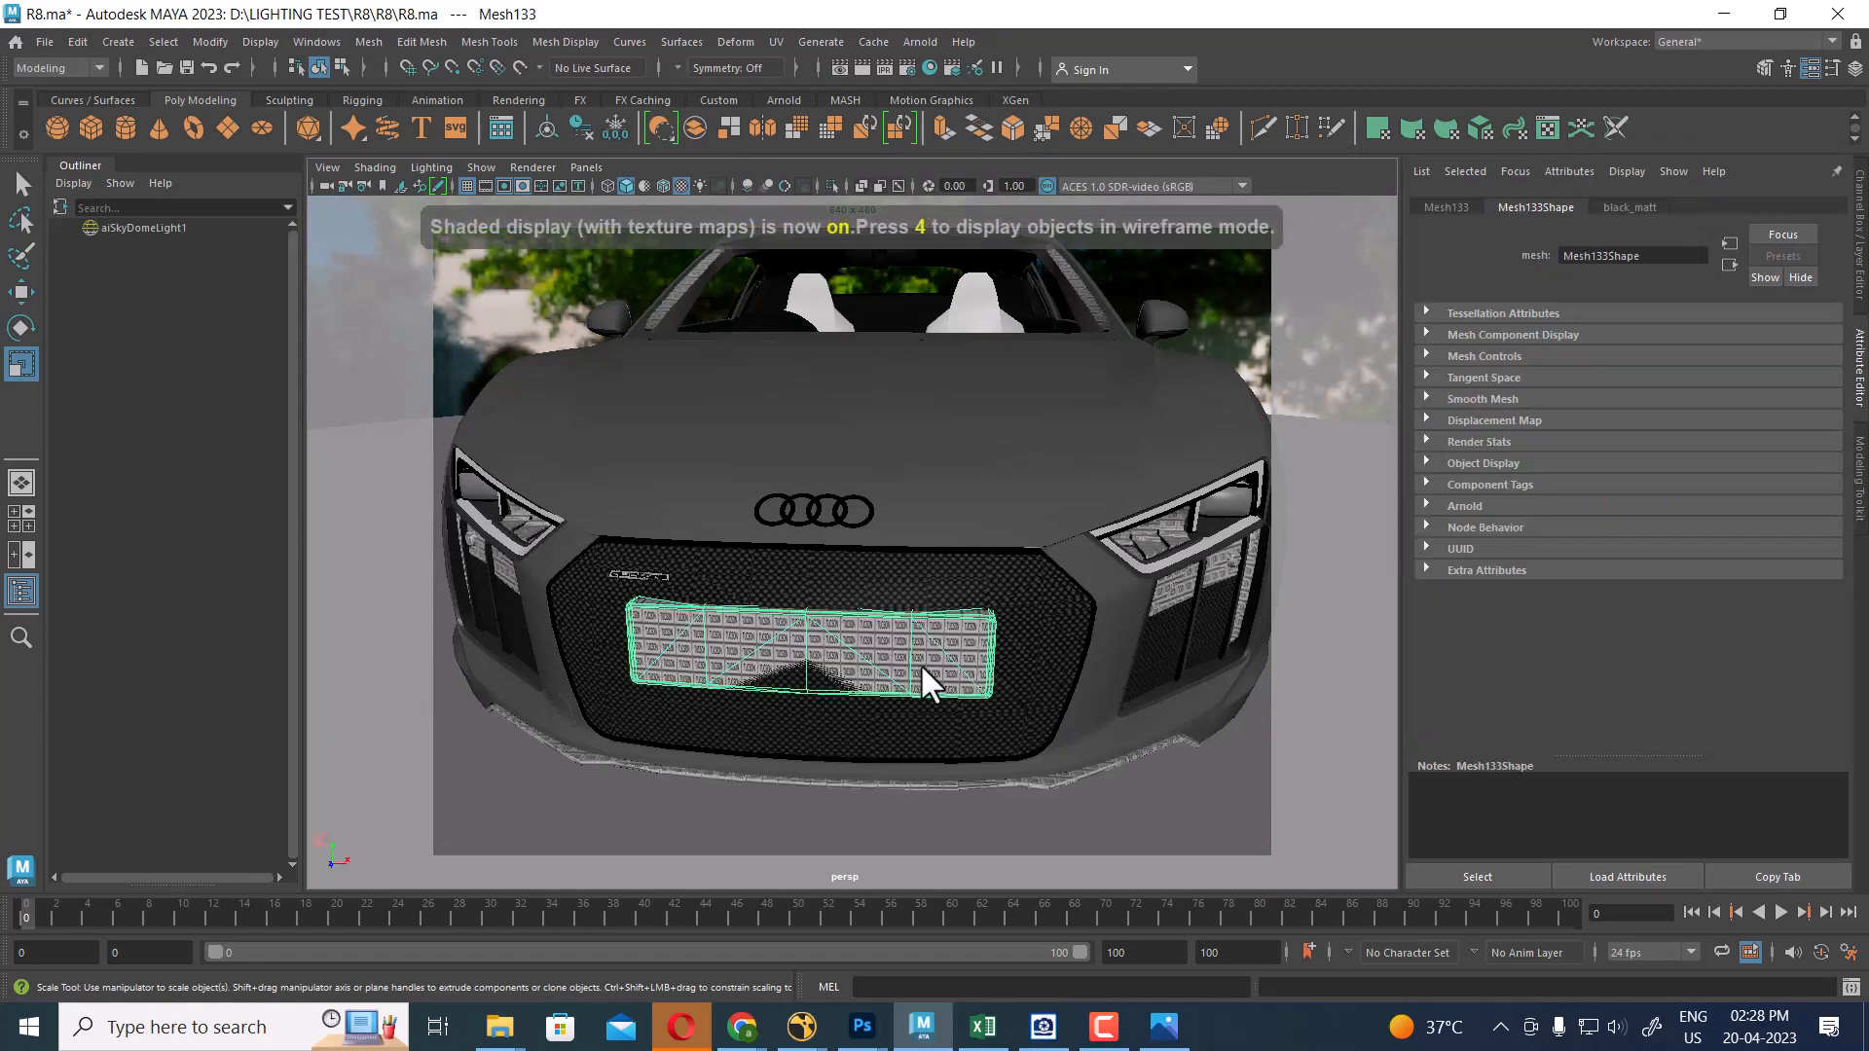
{"action": "left_click", "coordinate": [777, 41]}
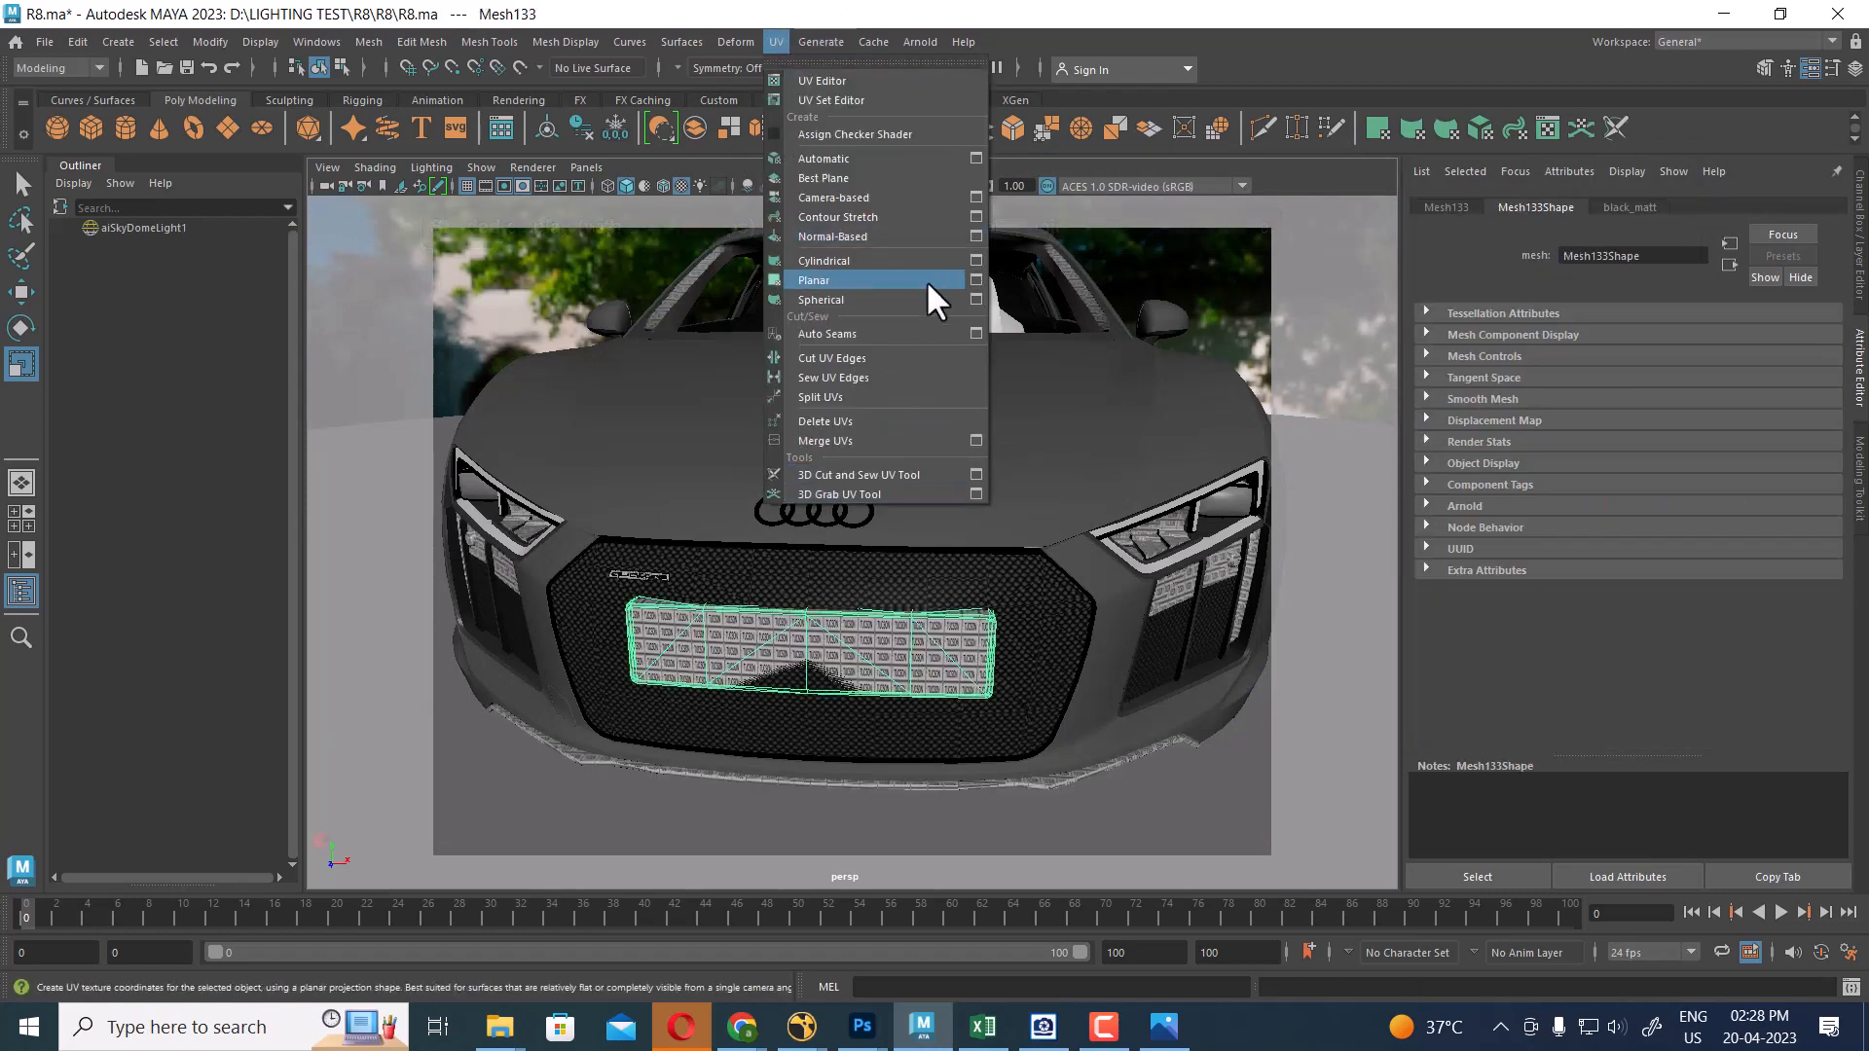
{"action": "left_click", "coordinate": [975, 280]}
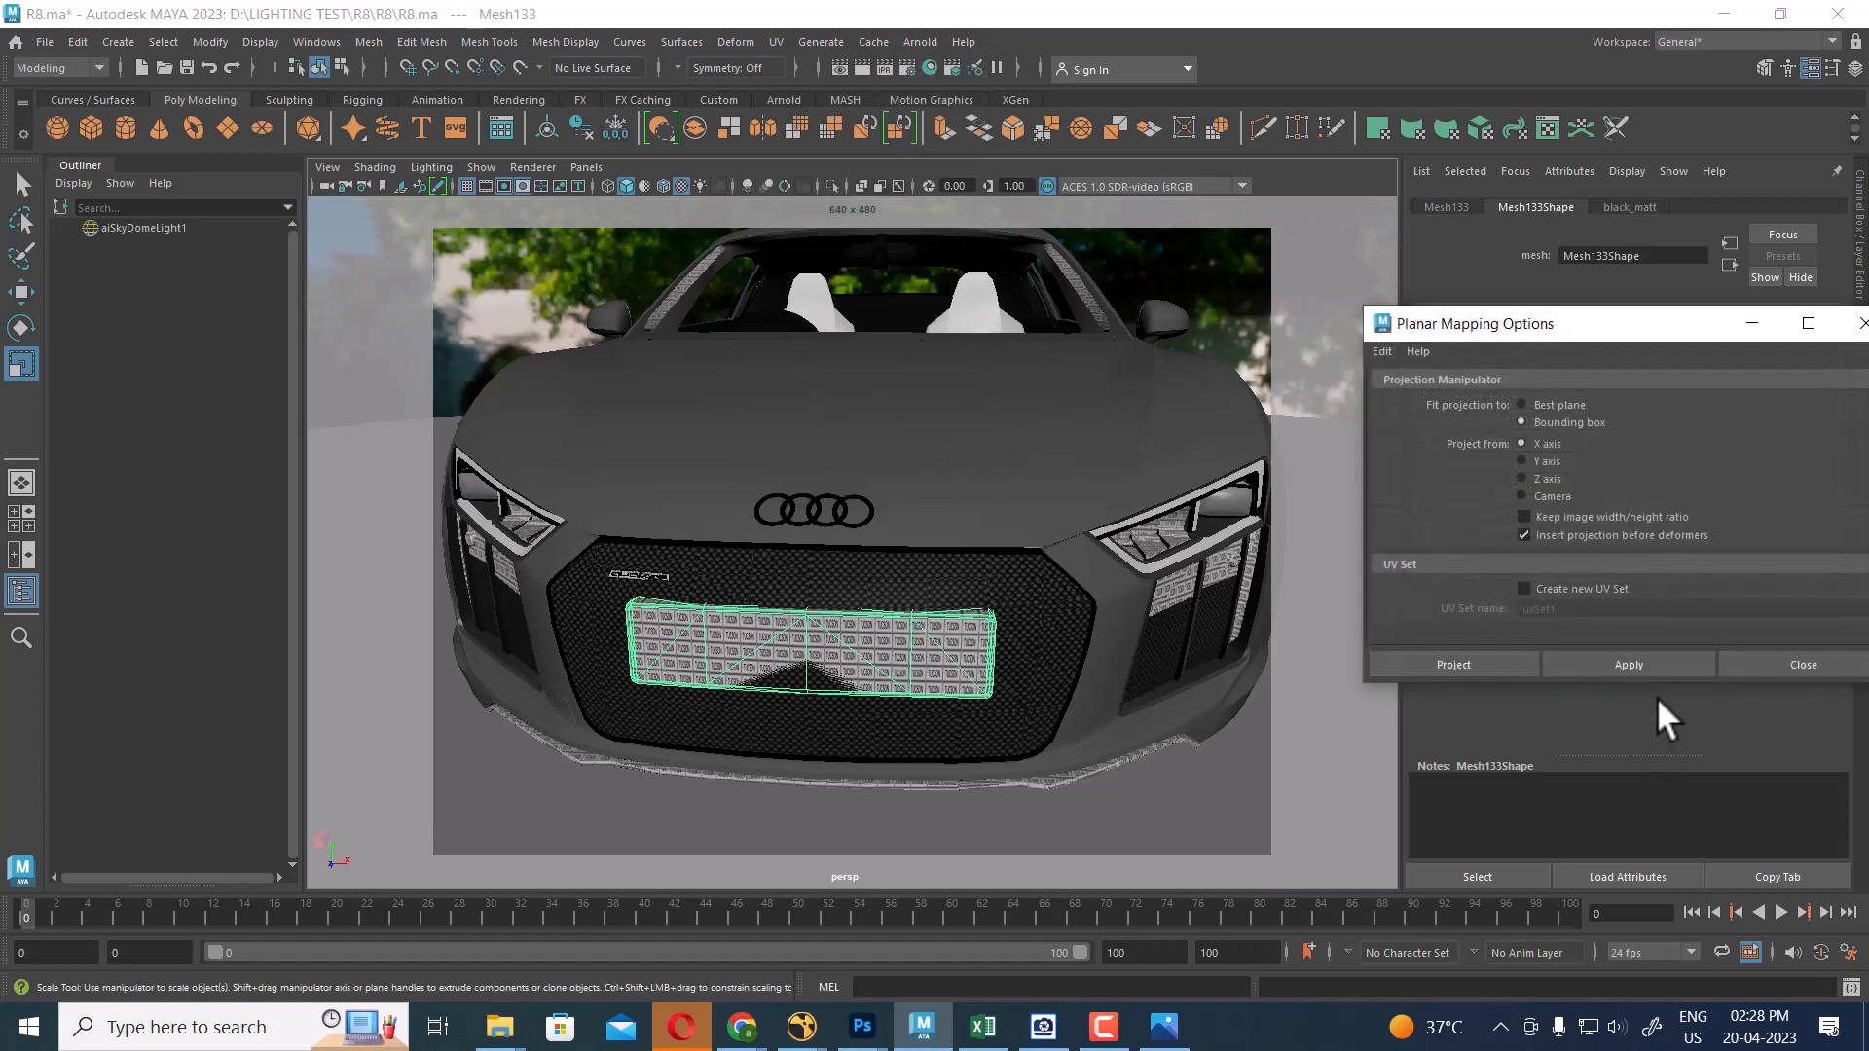
{"action": "left_click", "coordinate": [1655, 667]}
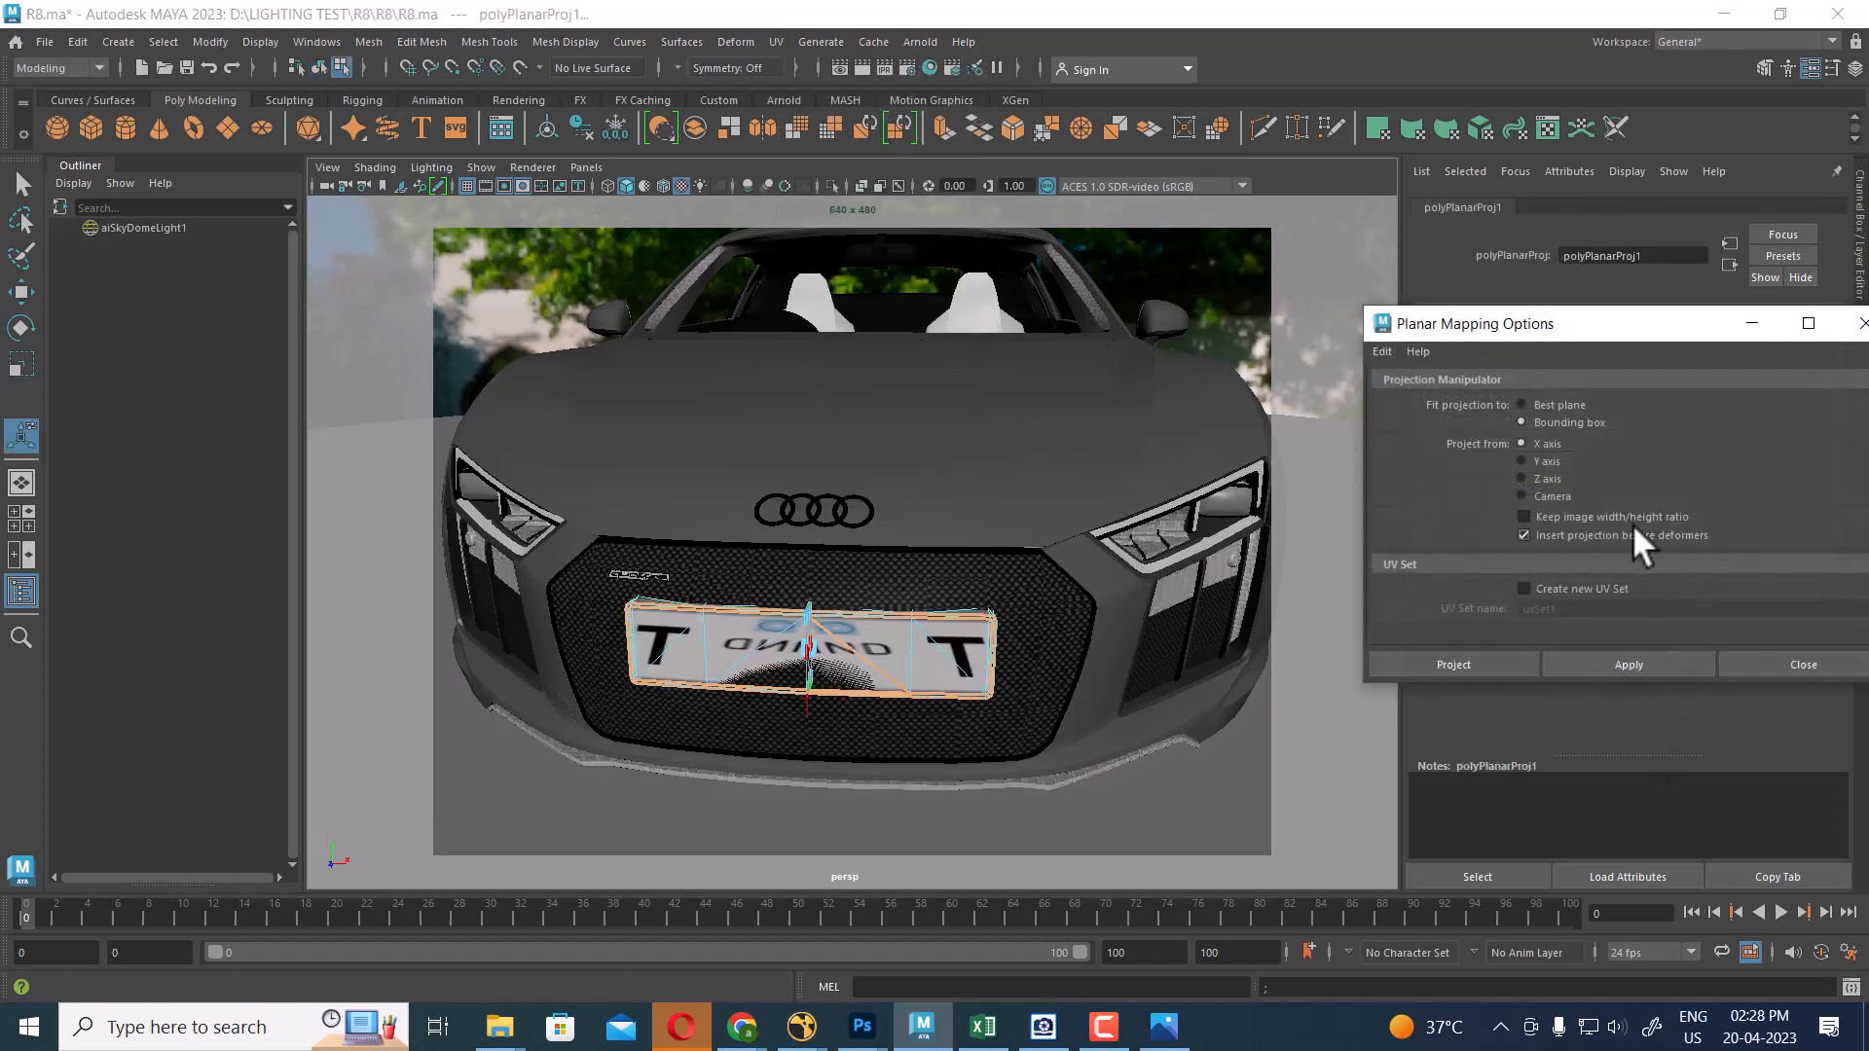
{"action": "left_click", "coordinate": [1555, 459]}
{"action": "left_click", "coordinate": [1636, 671]}
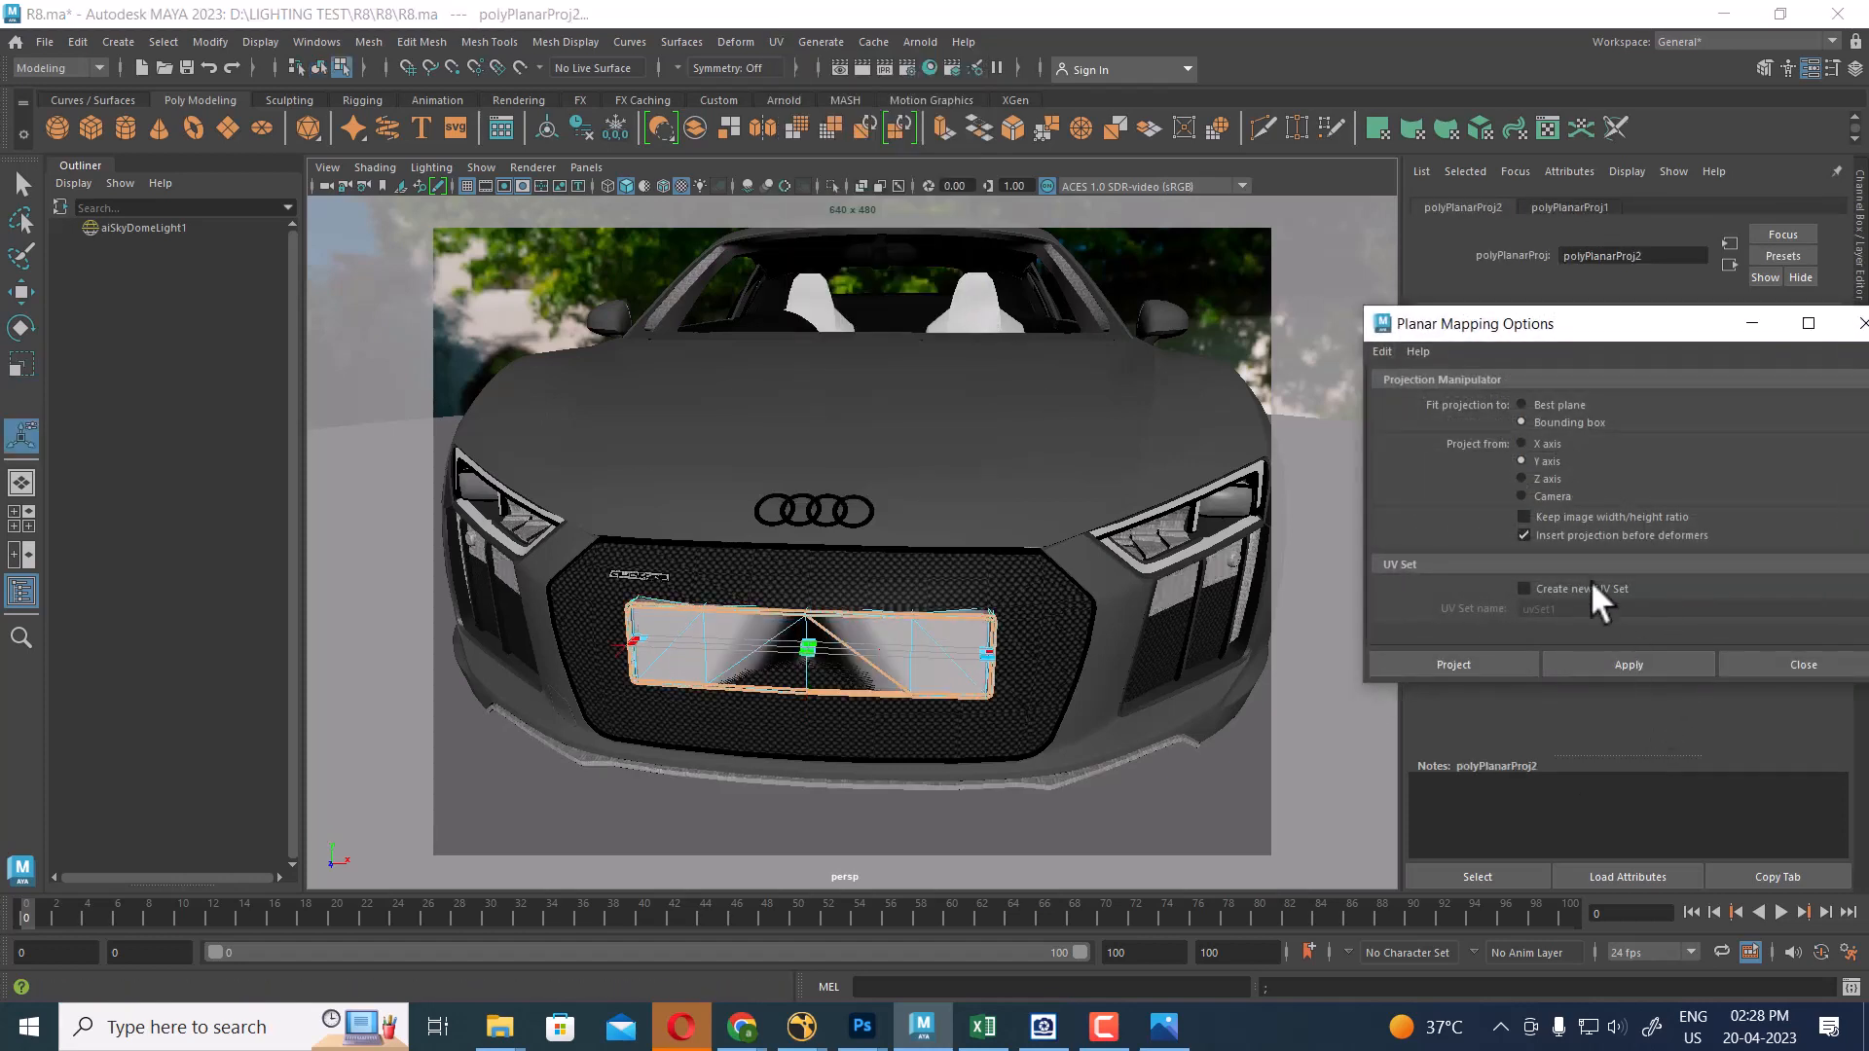
{"action": "left_click", "coordinate": [1549, 478]}
{"action": "left_click", "coordinate": [1641, 668]}
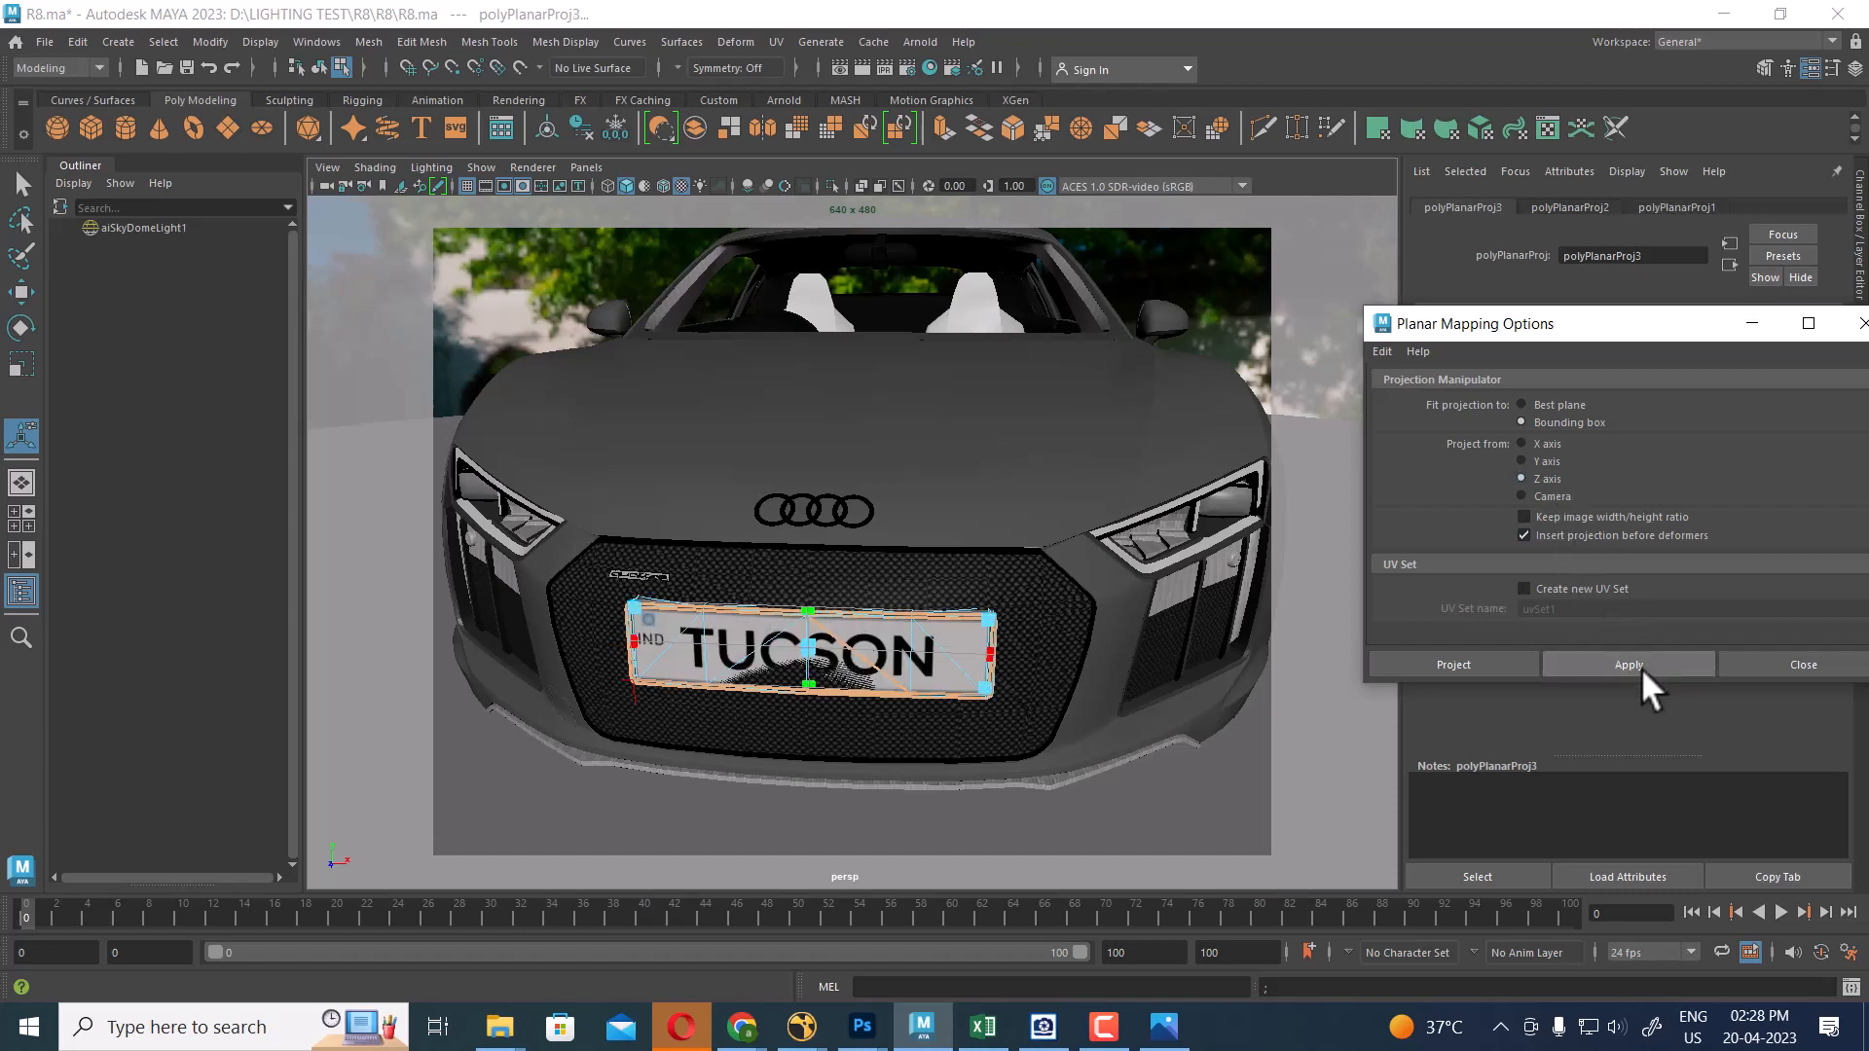
{"action": "left_click", "coordinate": [1843, 677]}
{"action": "right_click_drag", "start_coordinate": [893, 452], "coordinate": [1026, 410]}
Open the Color file texture of the front grille's material and view its image, grille.jpg
{"action": "left_click", "coordinate": [1030, 623]}
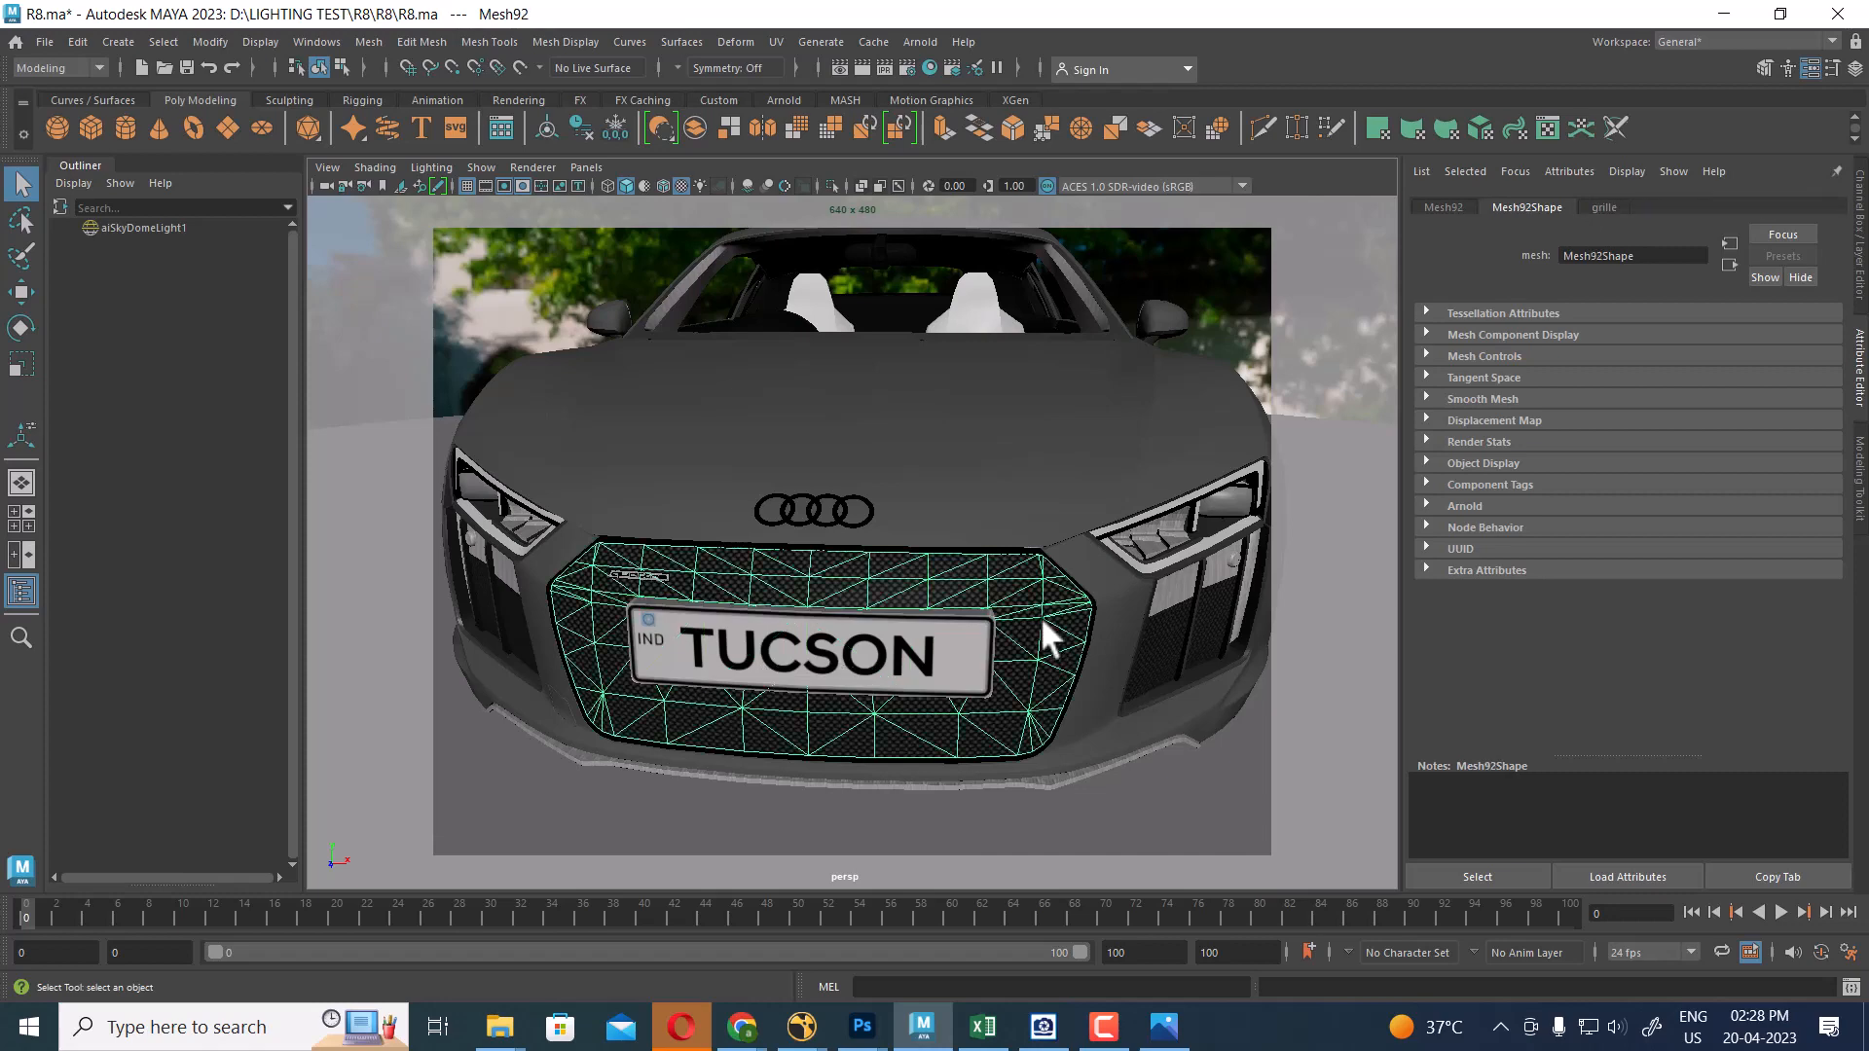
{"action": "right_click_drag", "start_coordinate": [1041, 610], "coordinate": [1037, 930]}
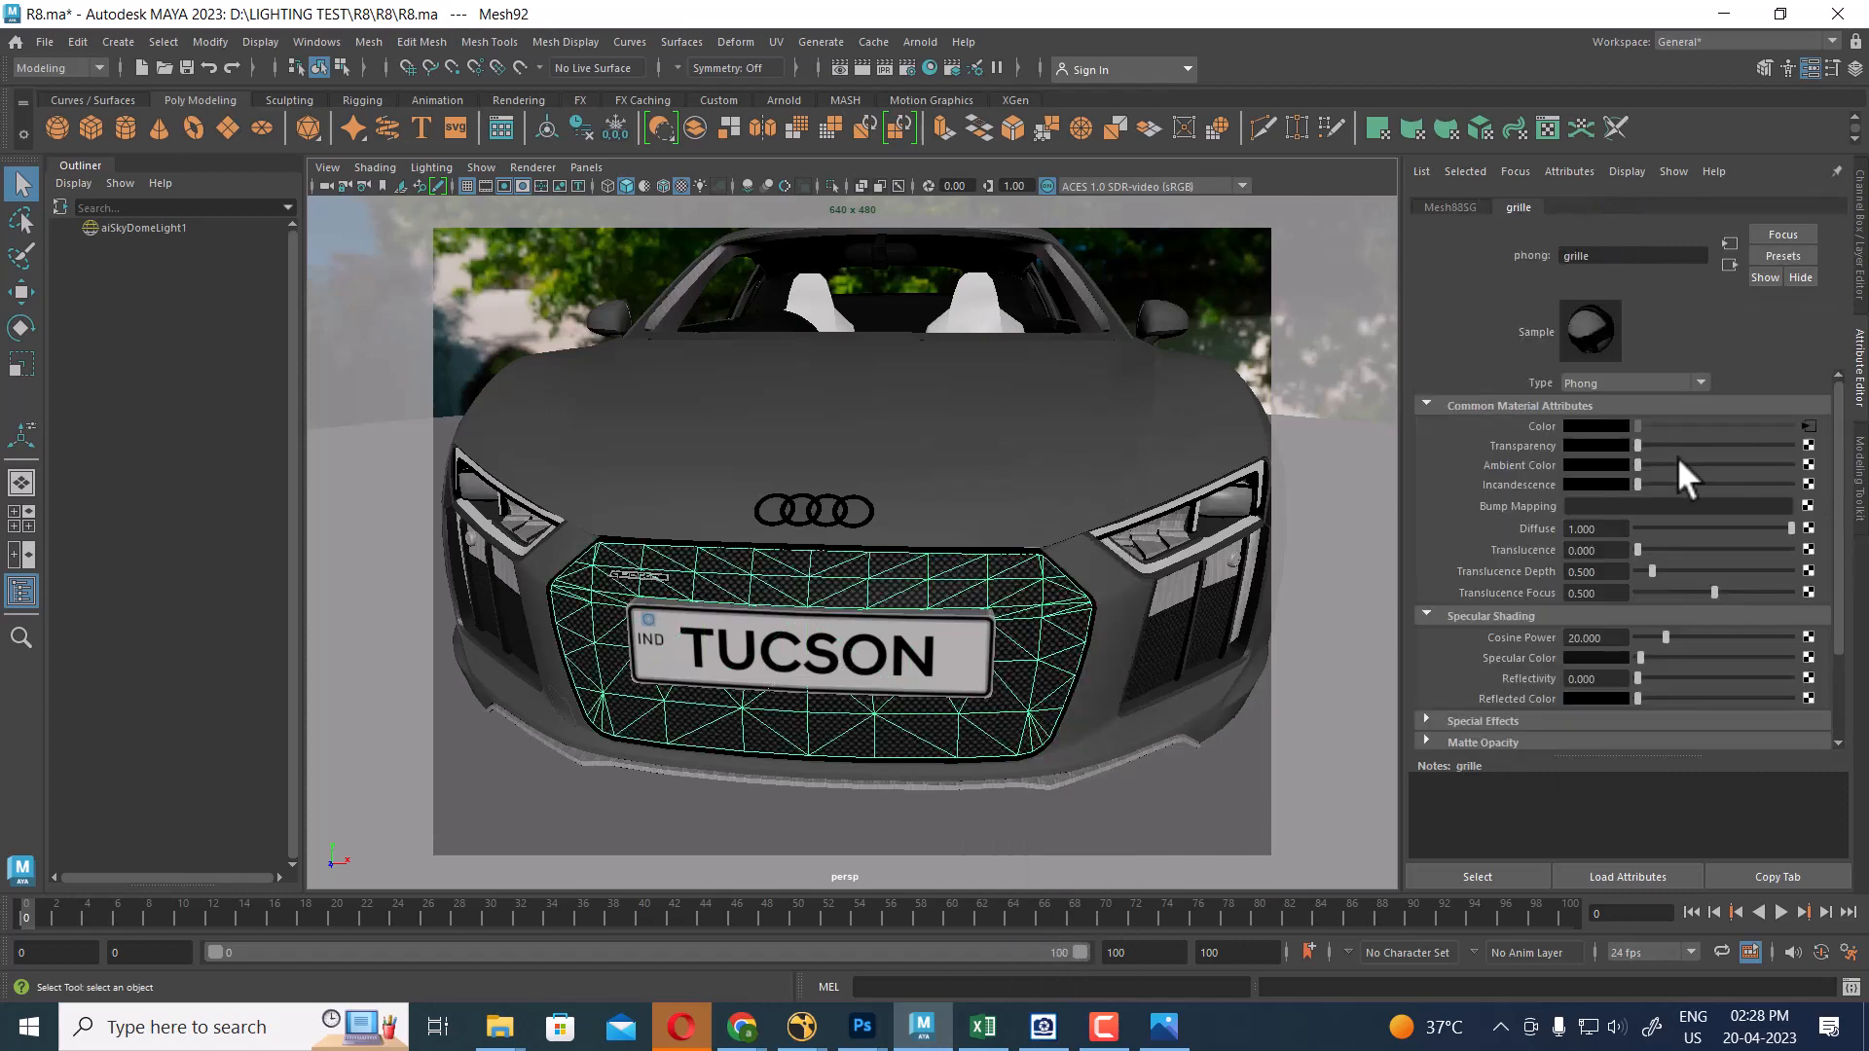
{"action": "left_click", "coordinate": [1809, 425]}
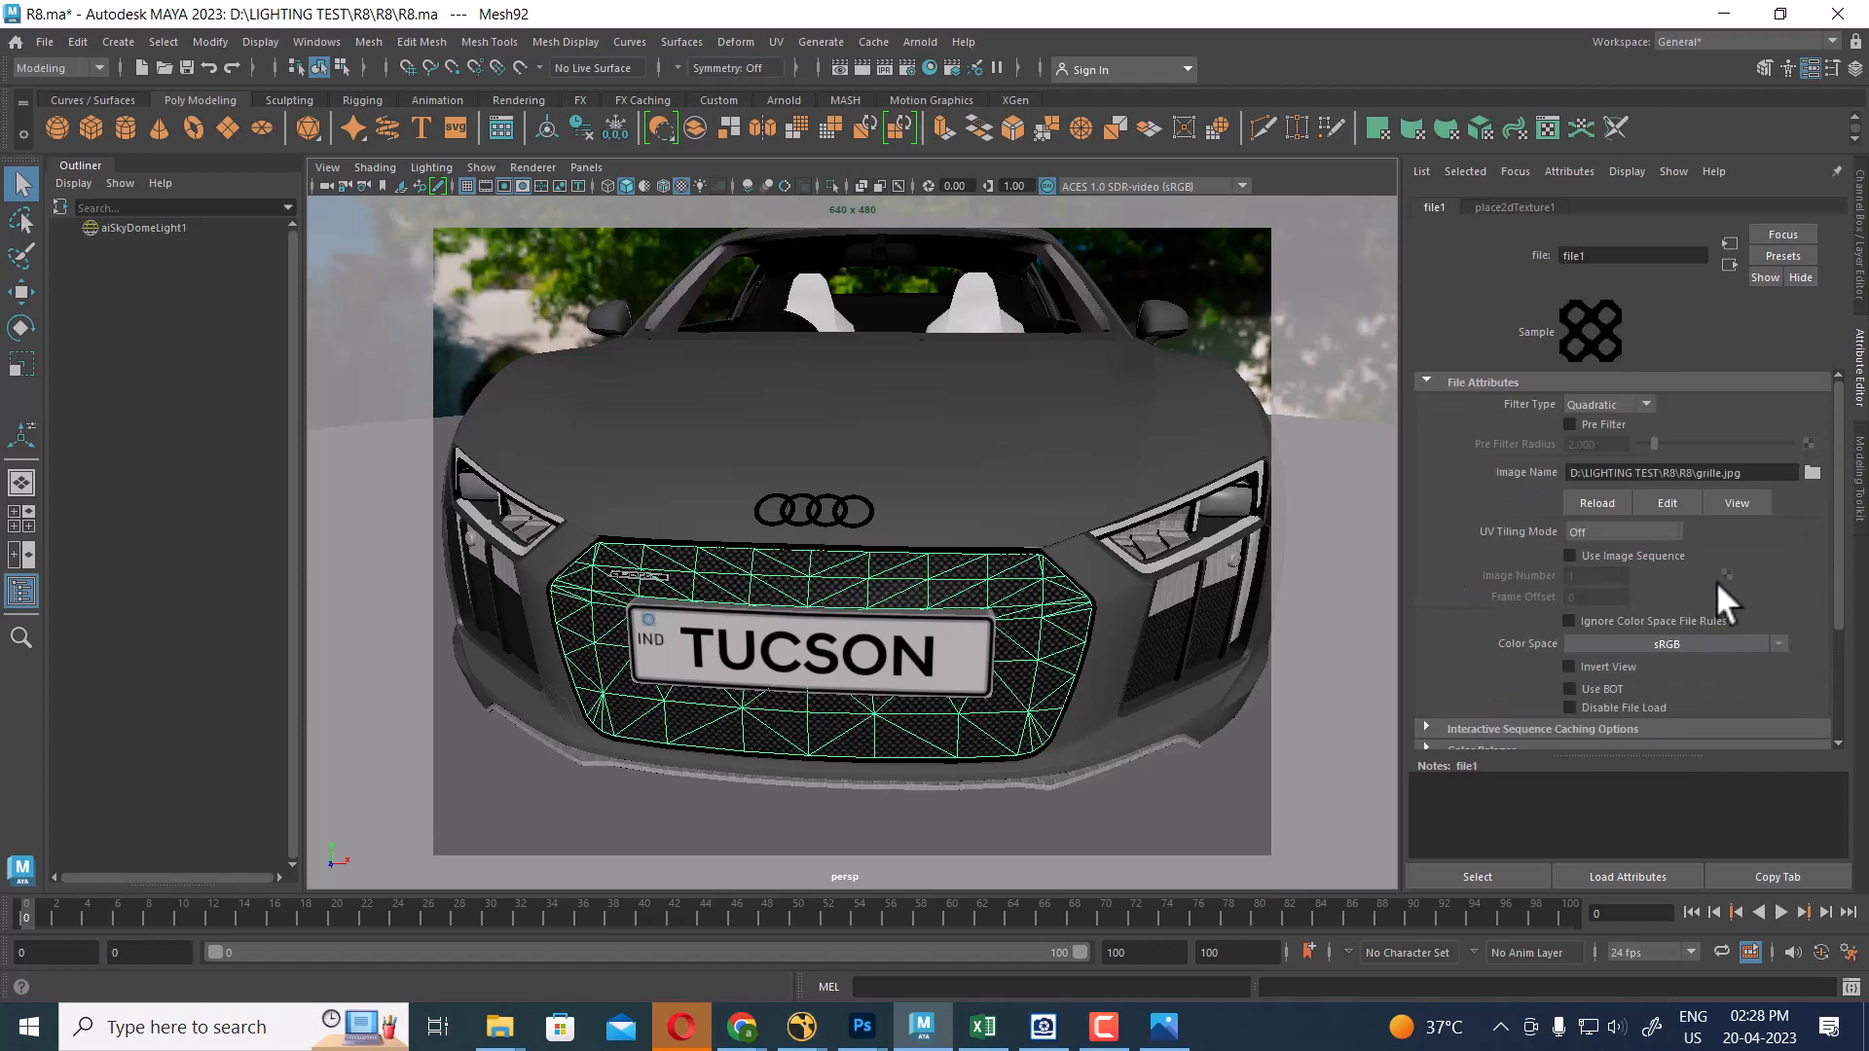
{"action": "left_click", "coordinate": [1731, 503]}
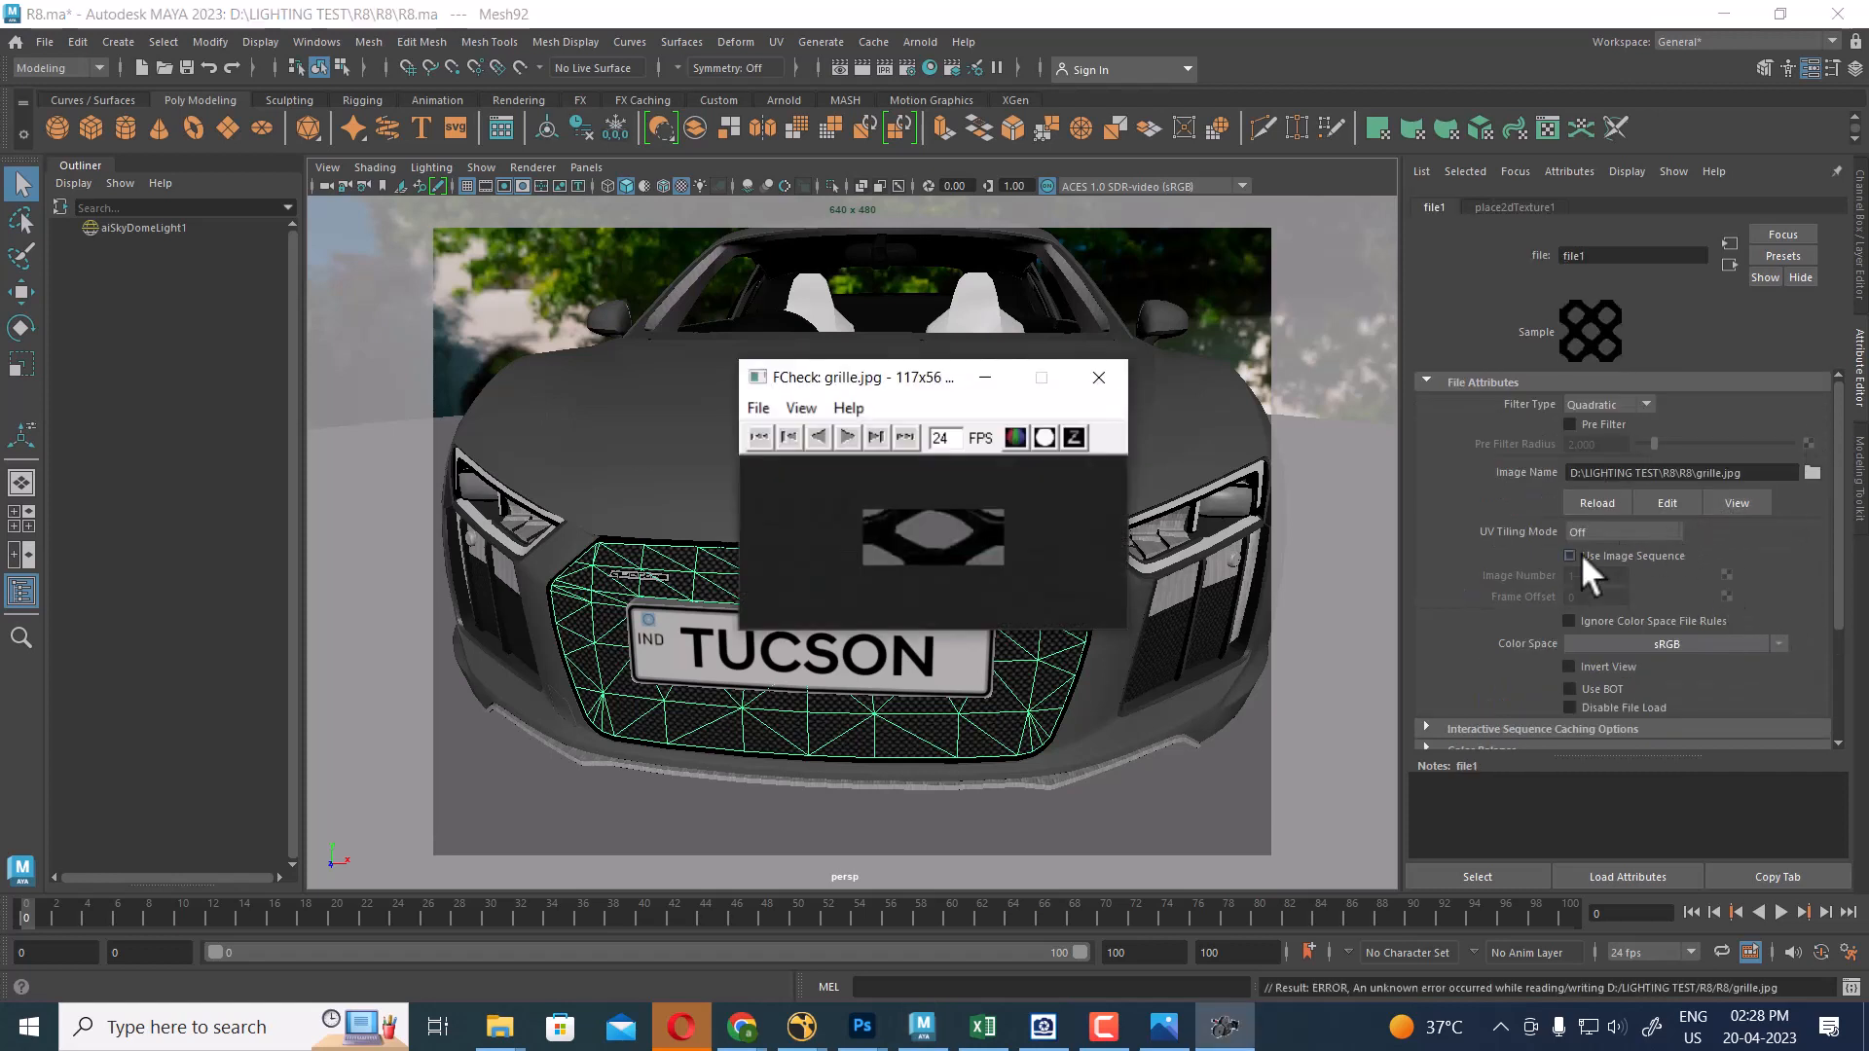
{"action": "left_click", "coordinate": [1117, 379]}
Copy the image path of the grille material's color texture and return to the material's attributes
{"action": "left_click", "coordinate": [1730, 266]}
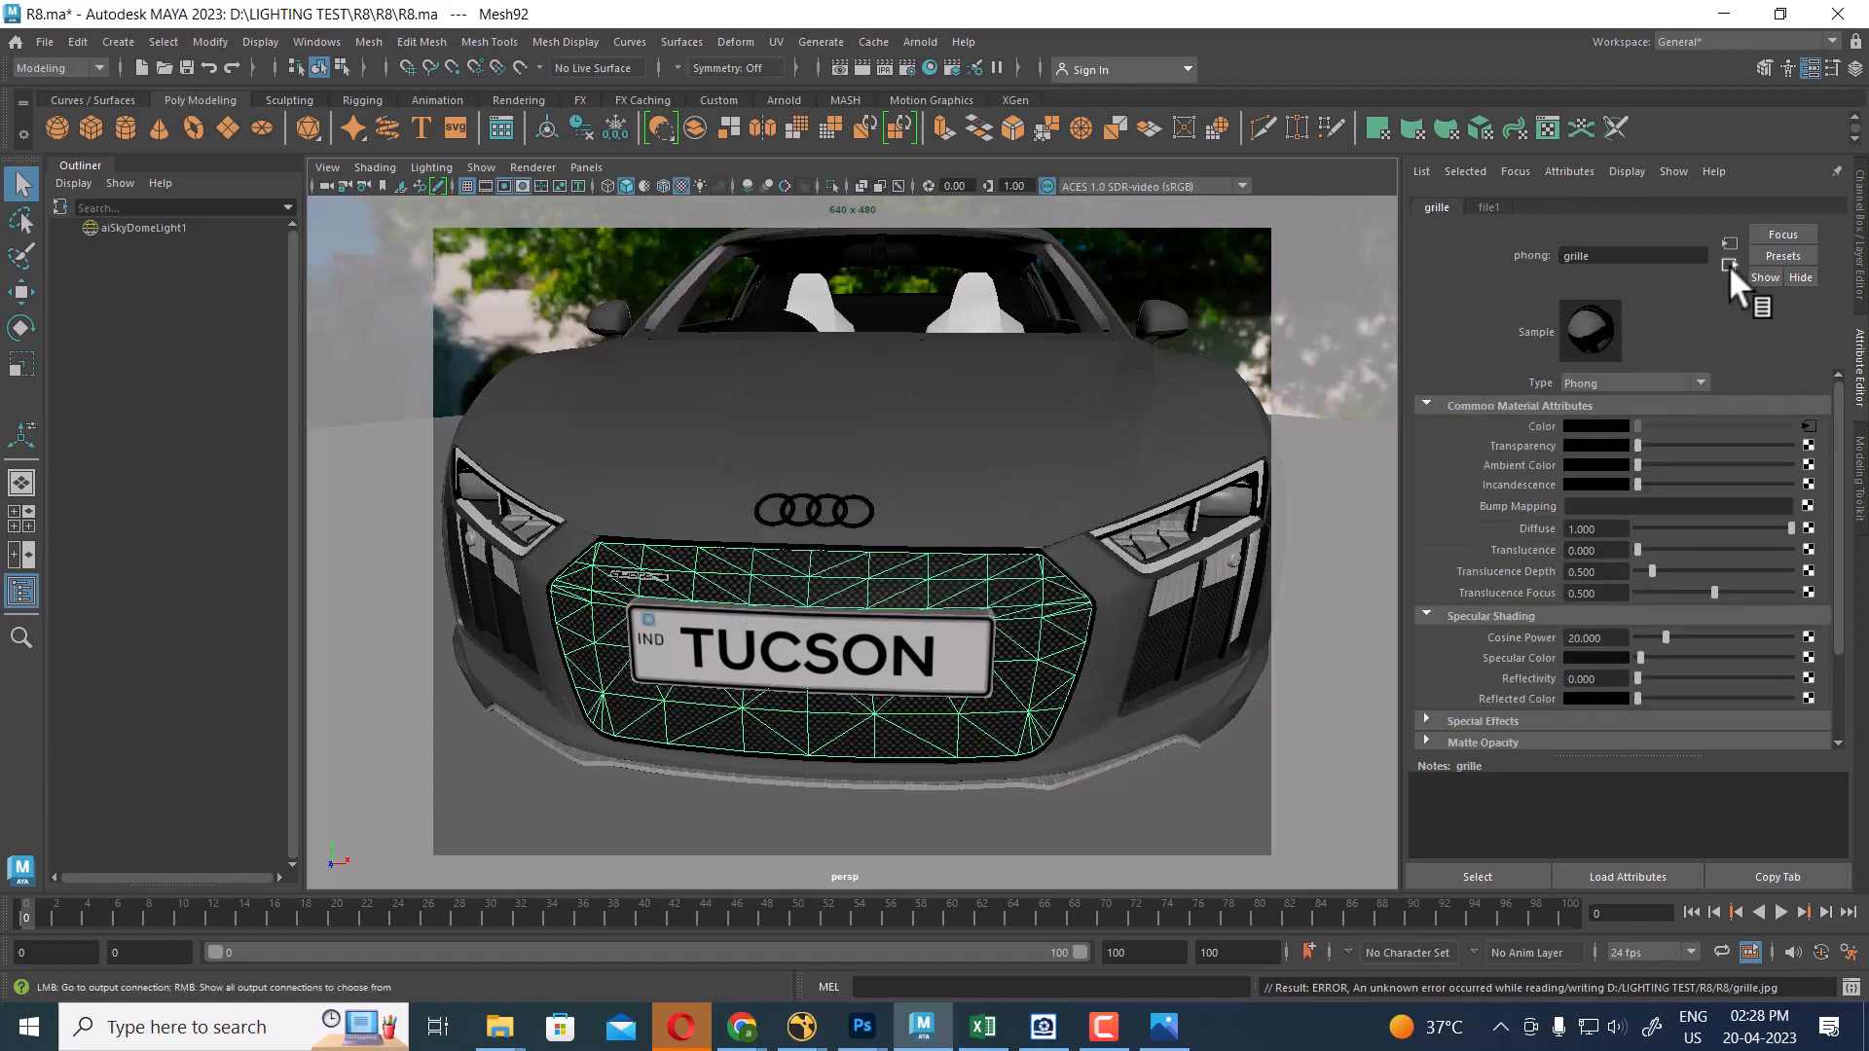
{"action": "left_click", "coordinate": [1809, 426]}
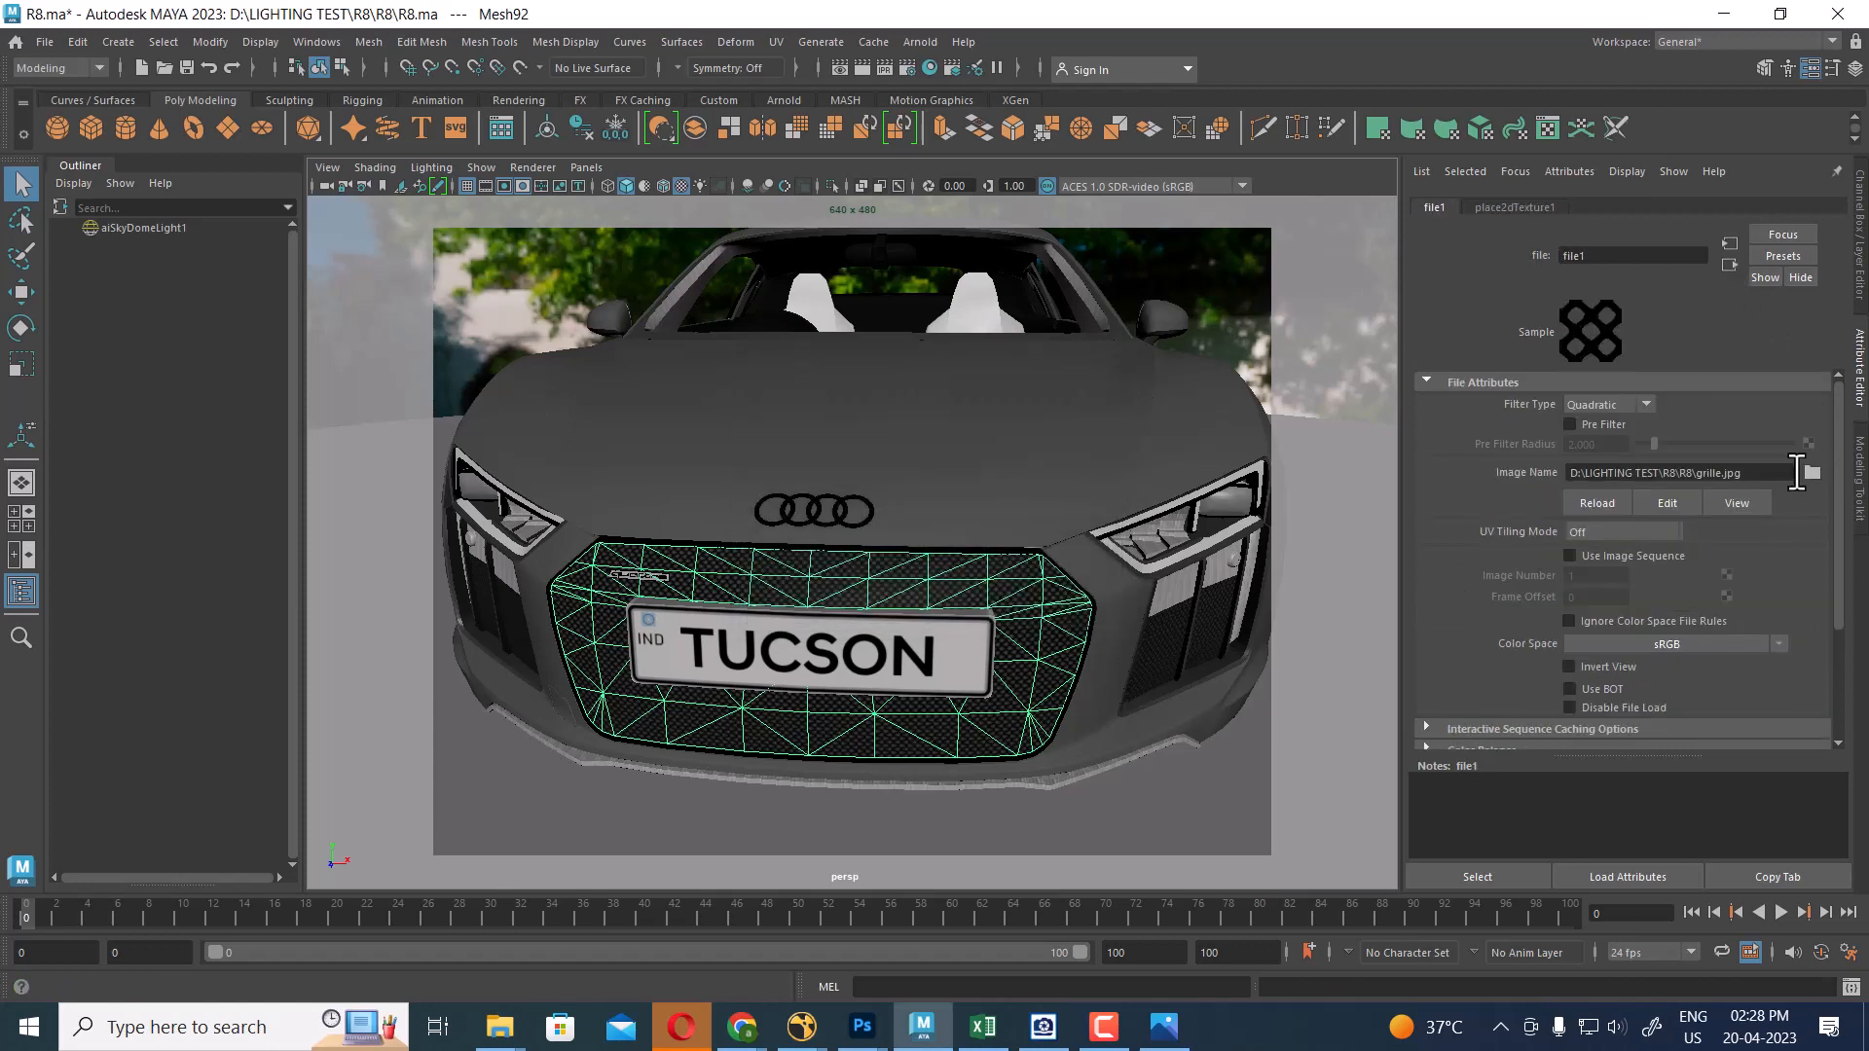
{"action": "left_click", "coordinate": [1732, 265]}
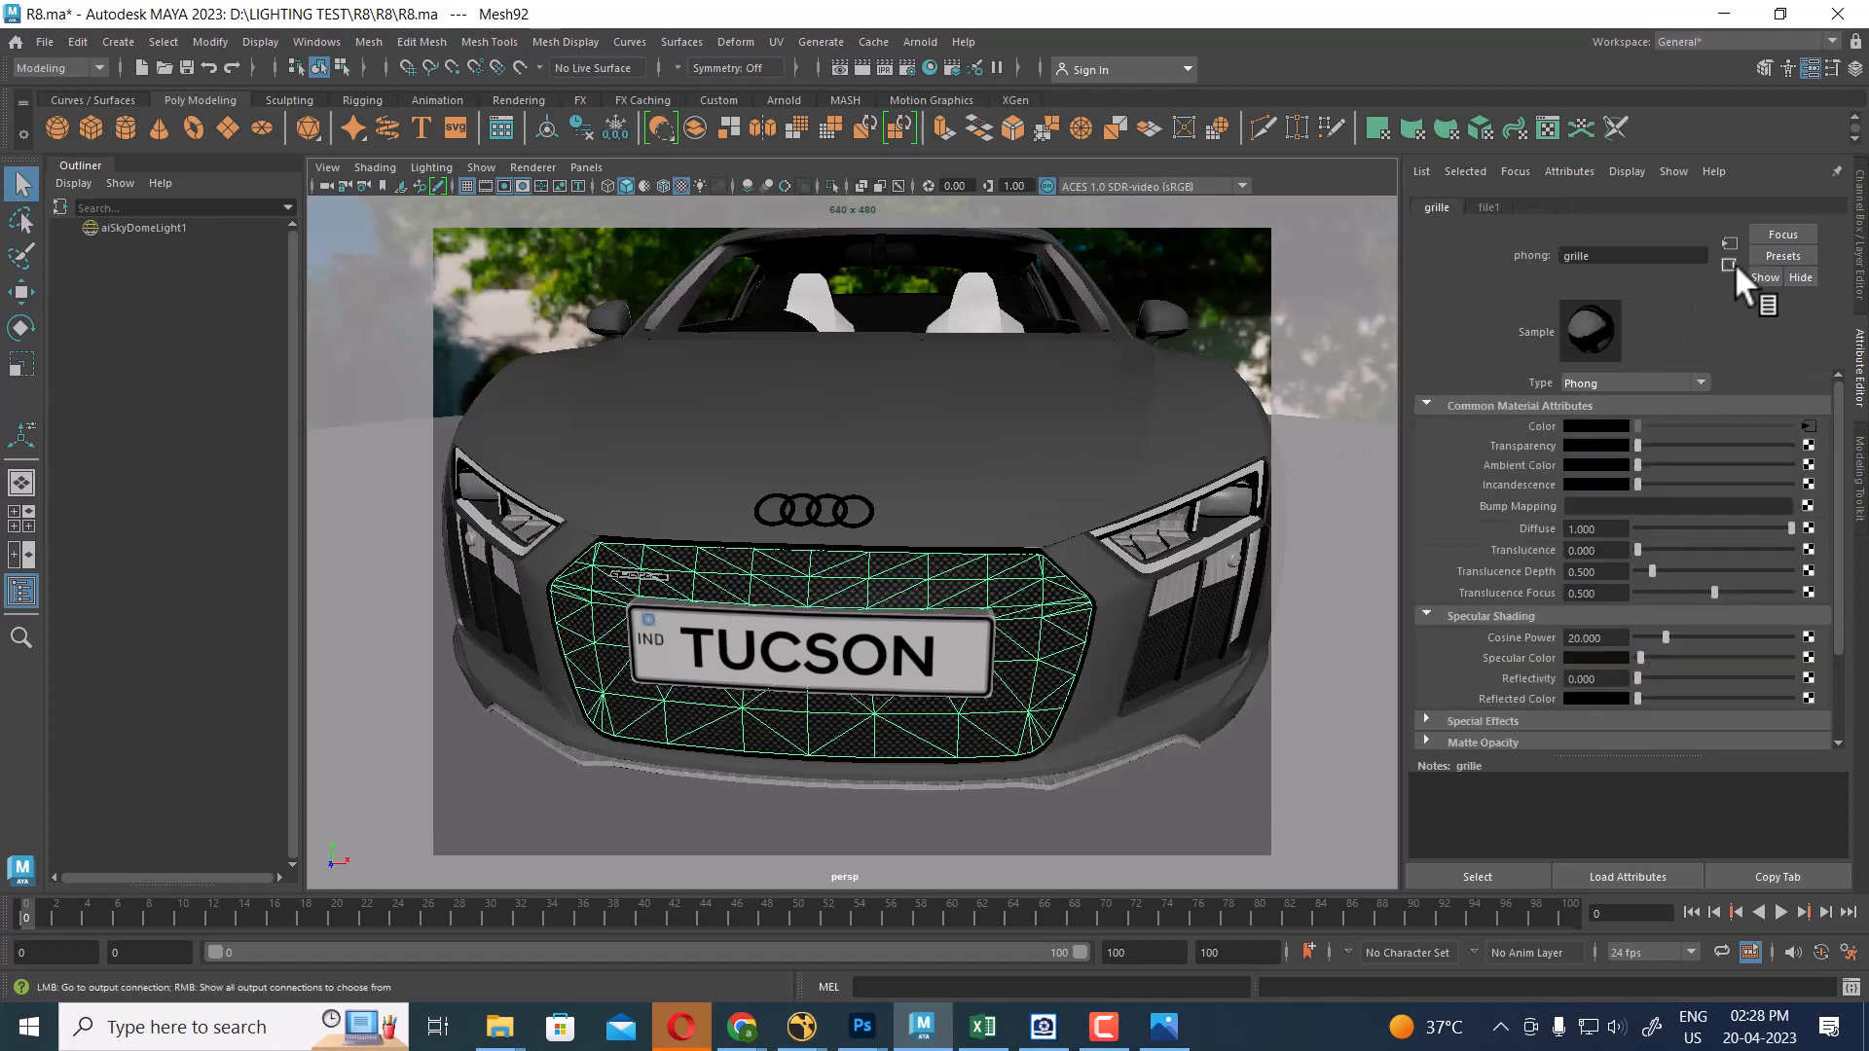
Try to enter the copied image path directly as the grille material's Bump Mapping
{"action": "left_click", "coordinate": [1774, 510]}
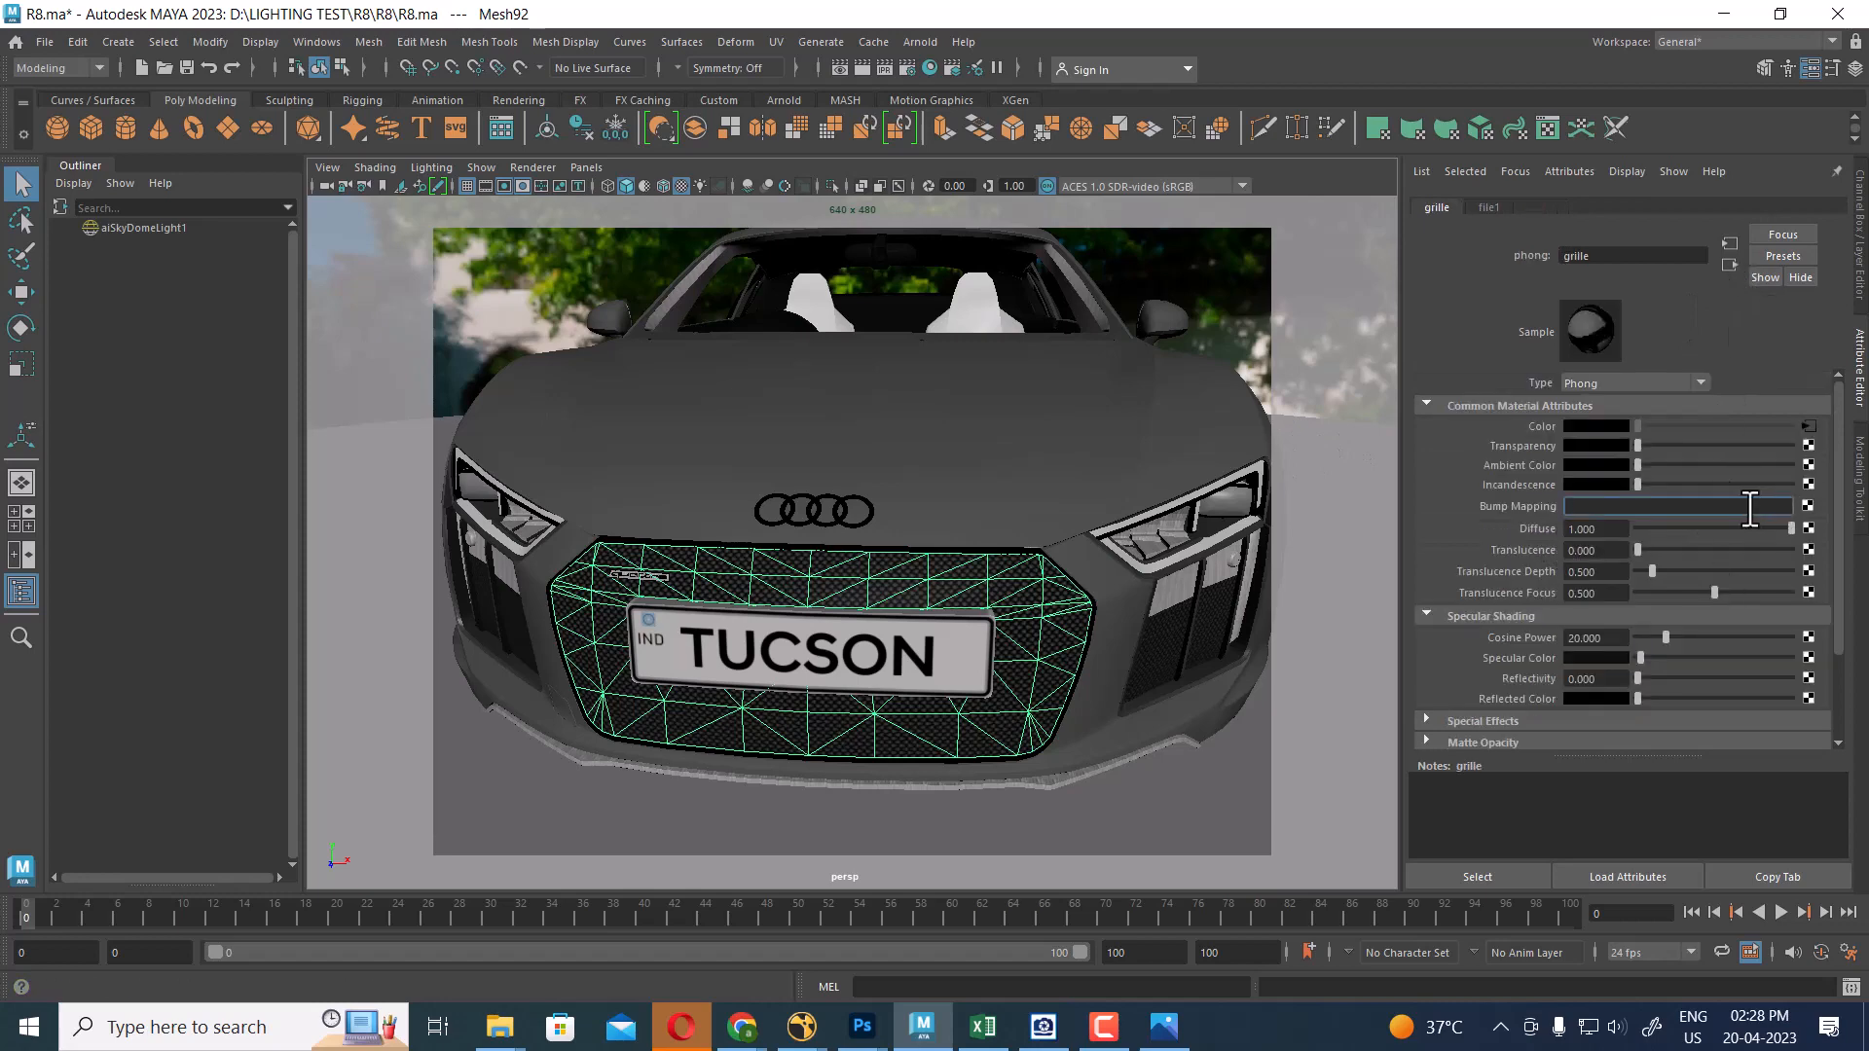
{"action": "key", "text": "ctrl+v"}
{"action": "key", "text": "Return"}
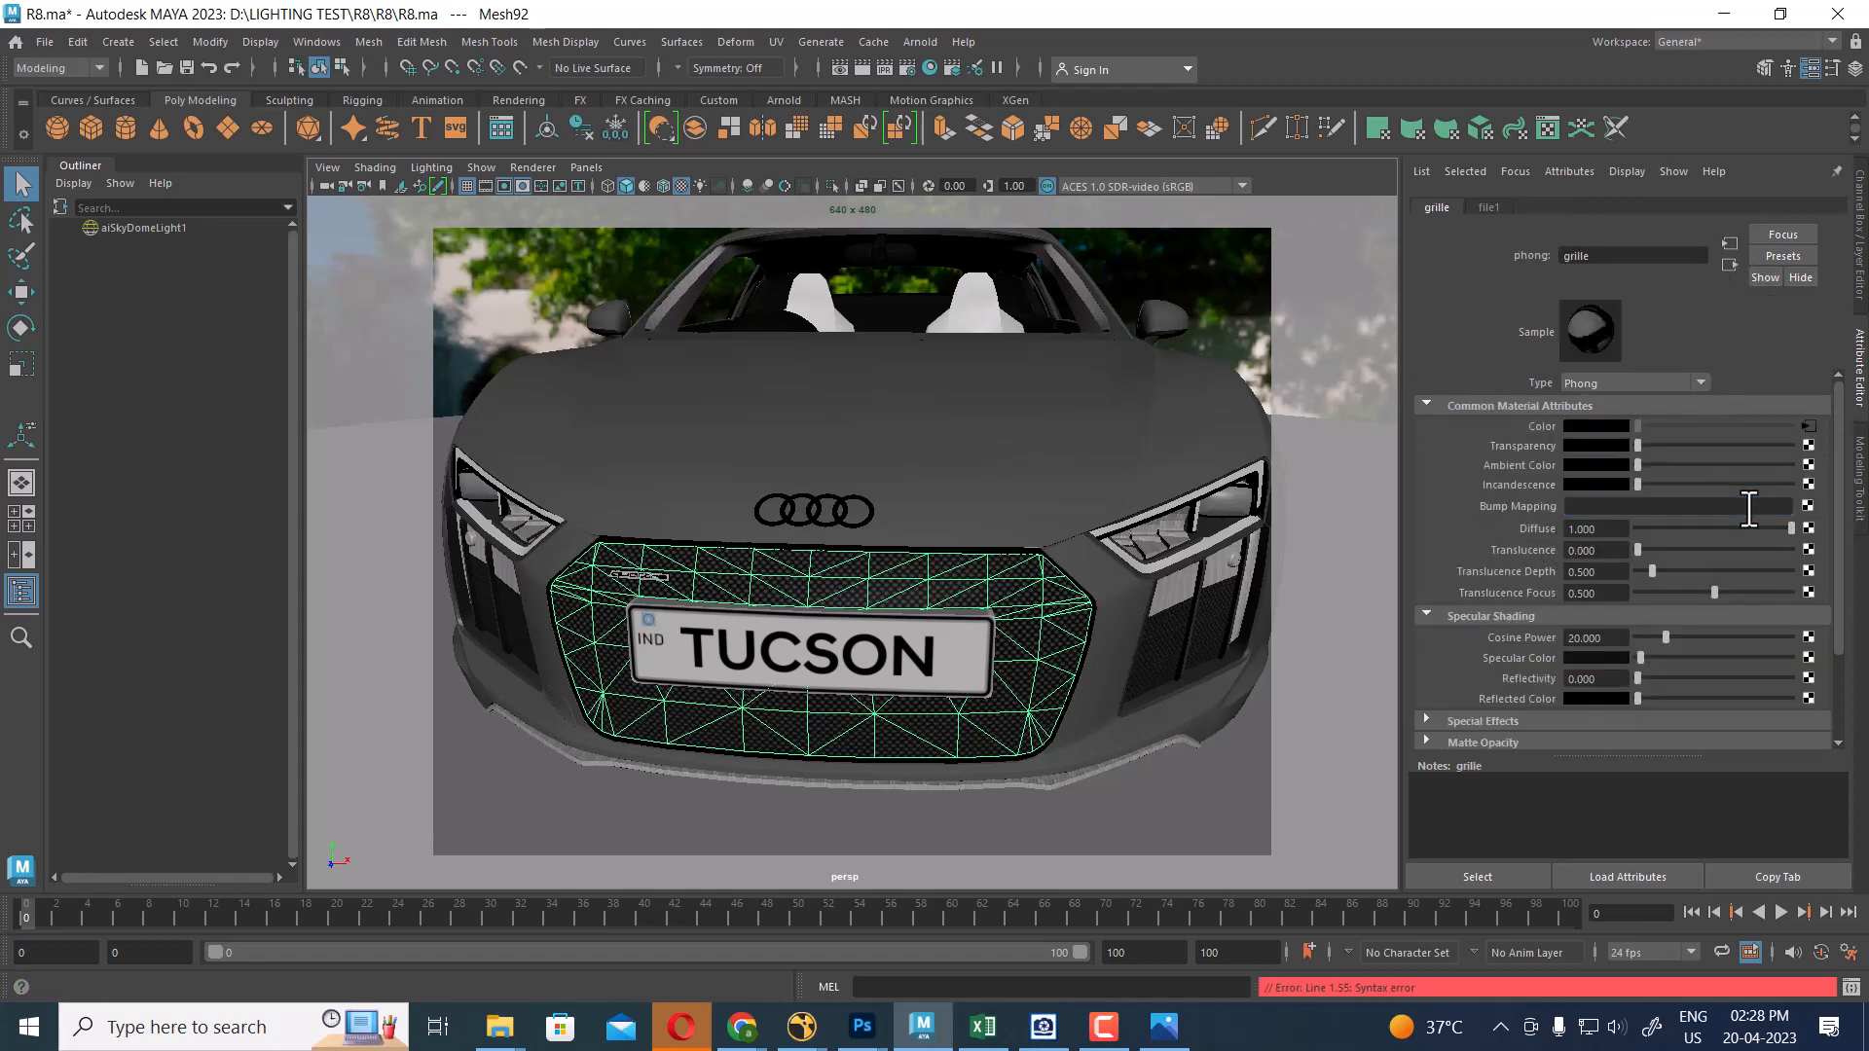
Connect a File texture to the grille material's Bump Mapping and set its image to D:\LIGHTING TEST\R8\R8\grille.jpg
{"action": "left_click", "coordinate": [1807, 505]}
{"action": "left_click", "coordinate": [829, 515]}
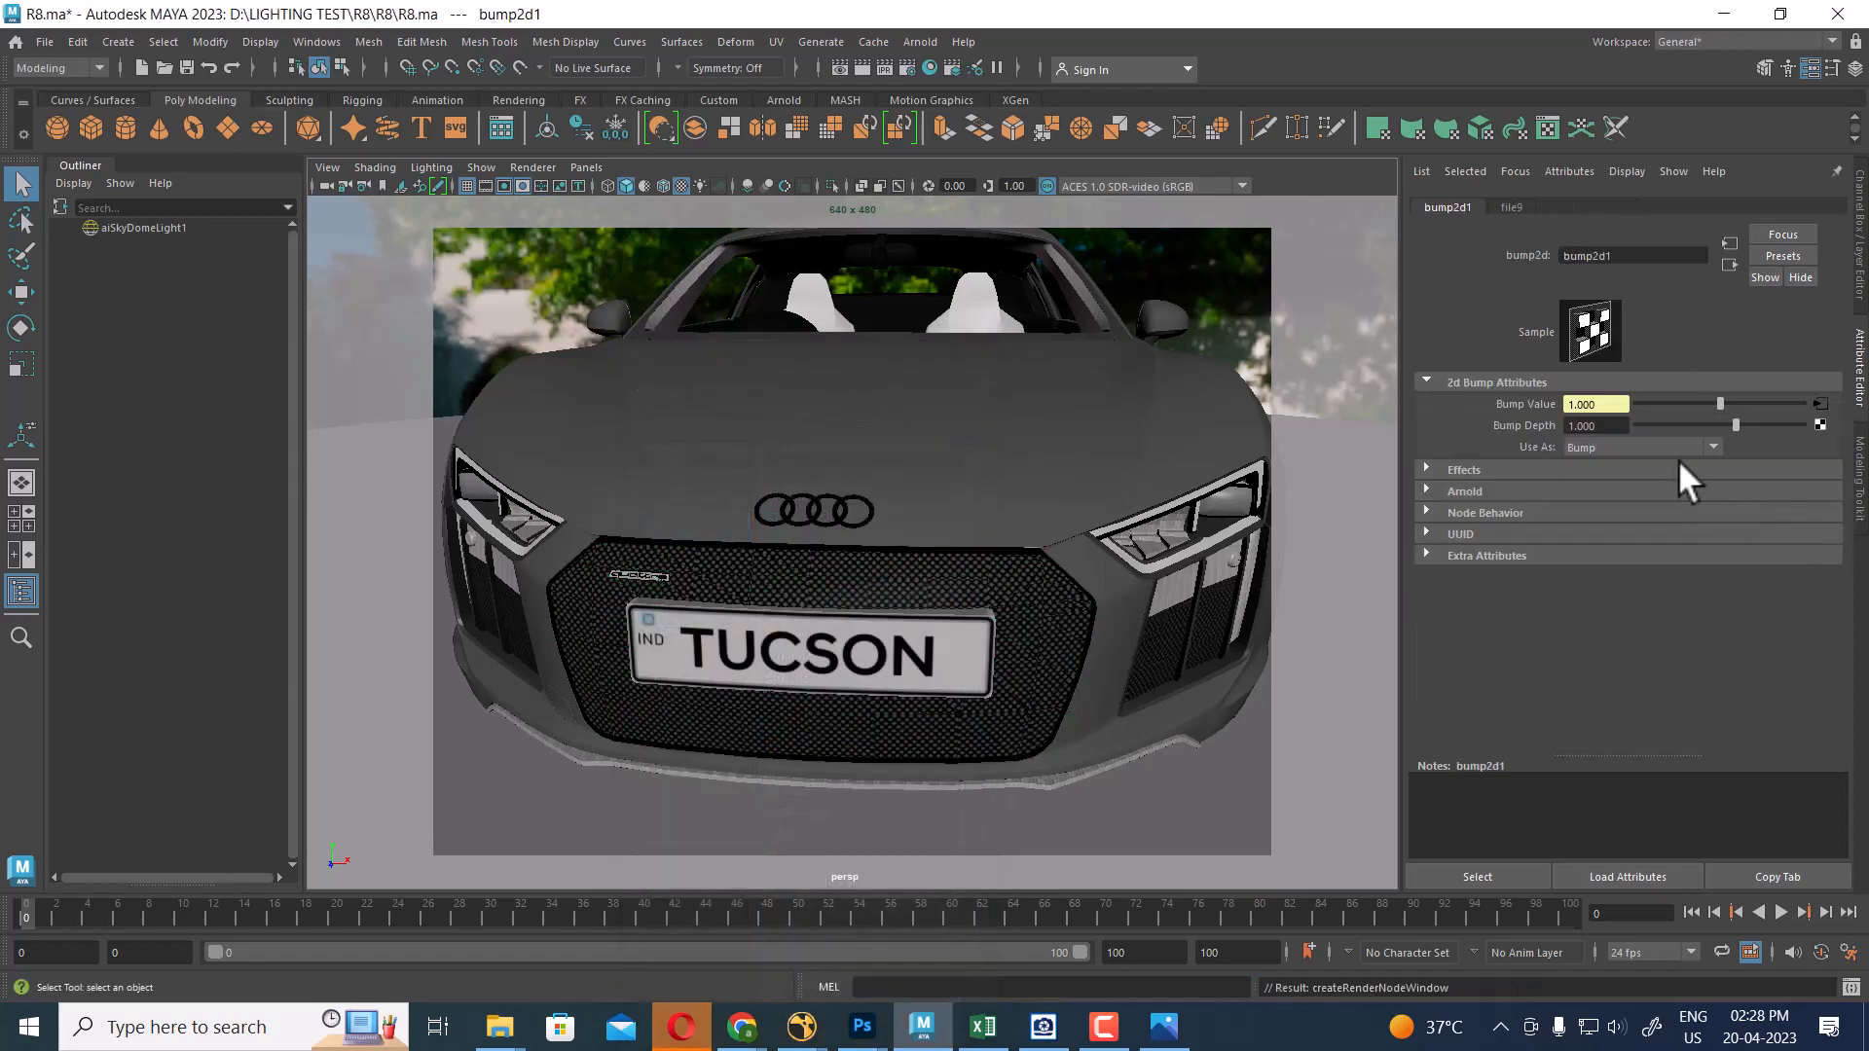
{"action": "left_click", "coordinate": [1821, 403]}
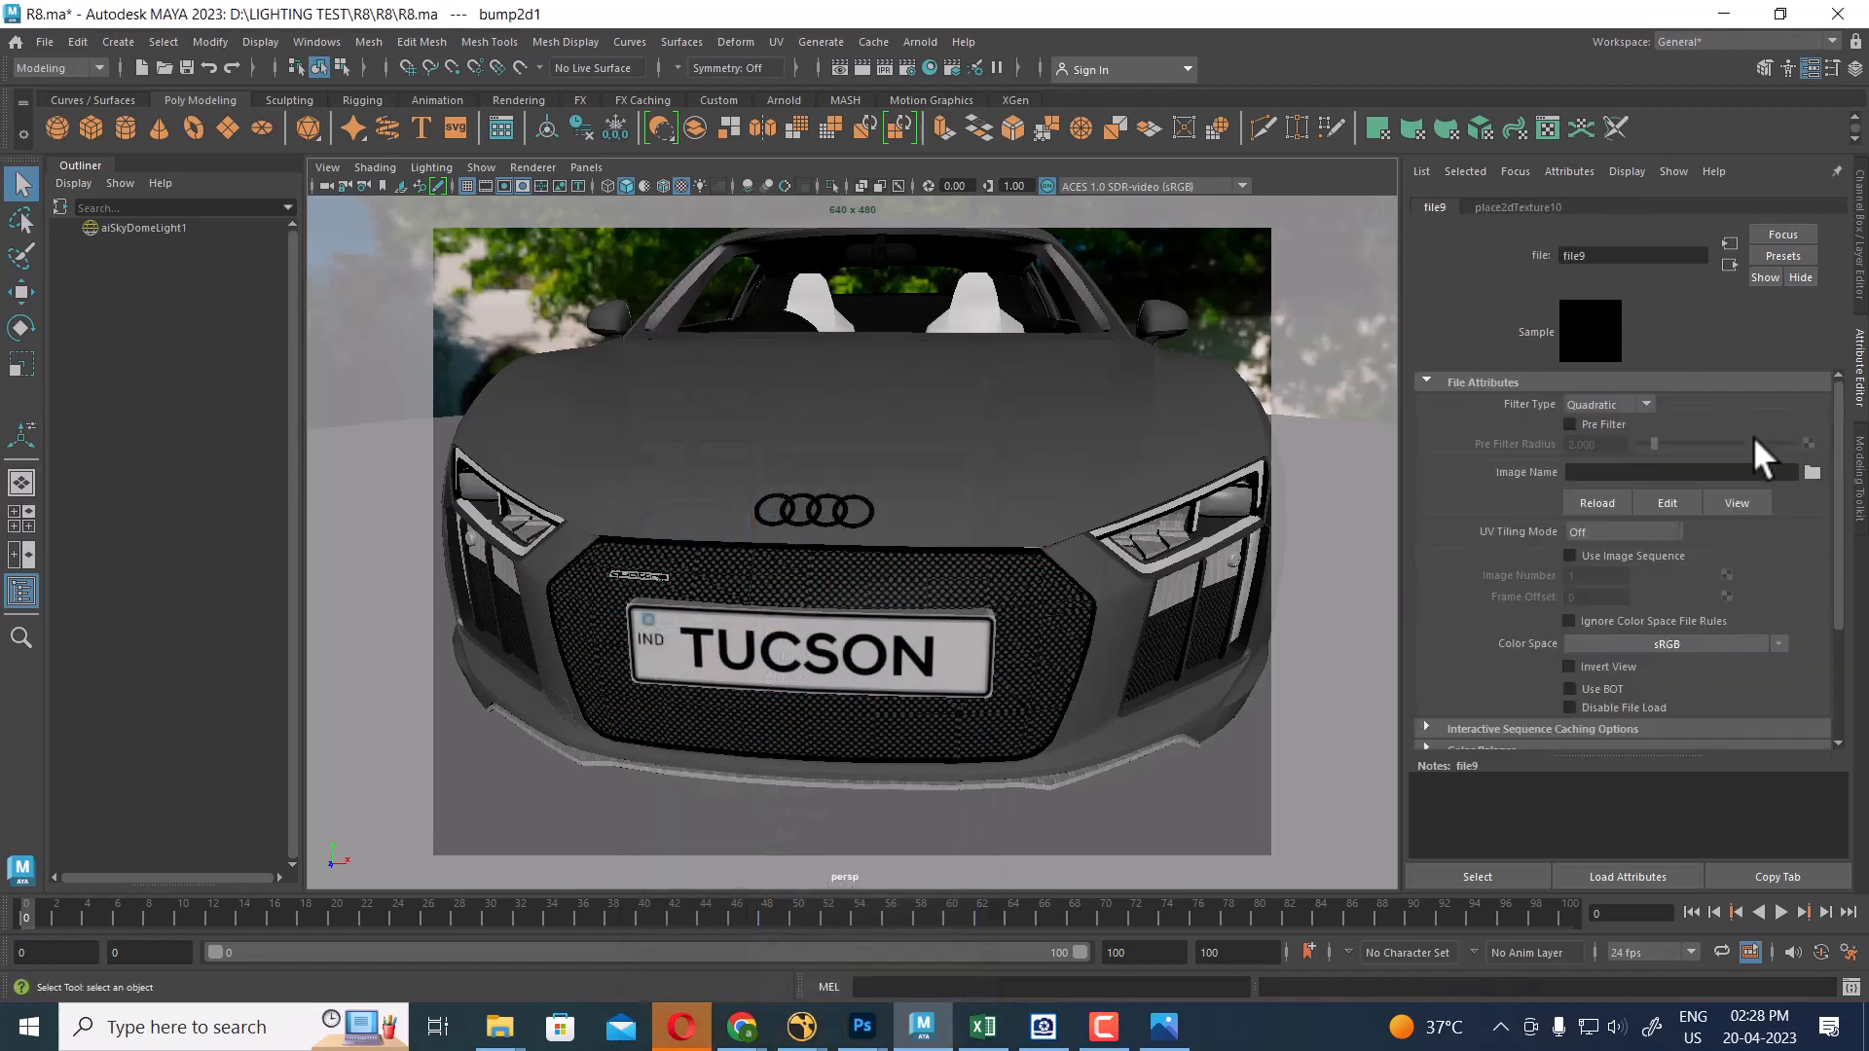
{"action": "left_click", "coordinate": [1662, 475]}
{"action": "type", "text": "D:\\LIGHTING TEST\\R8\\R8\\grille.jpg"}
{"action": "key", "text": "Return"}
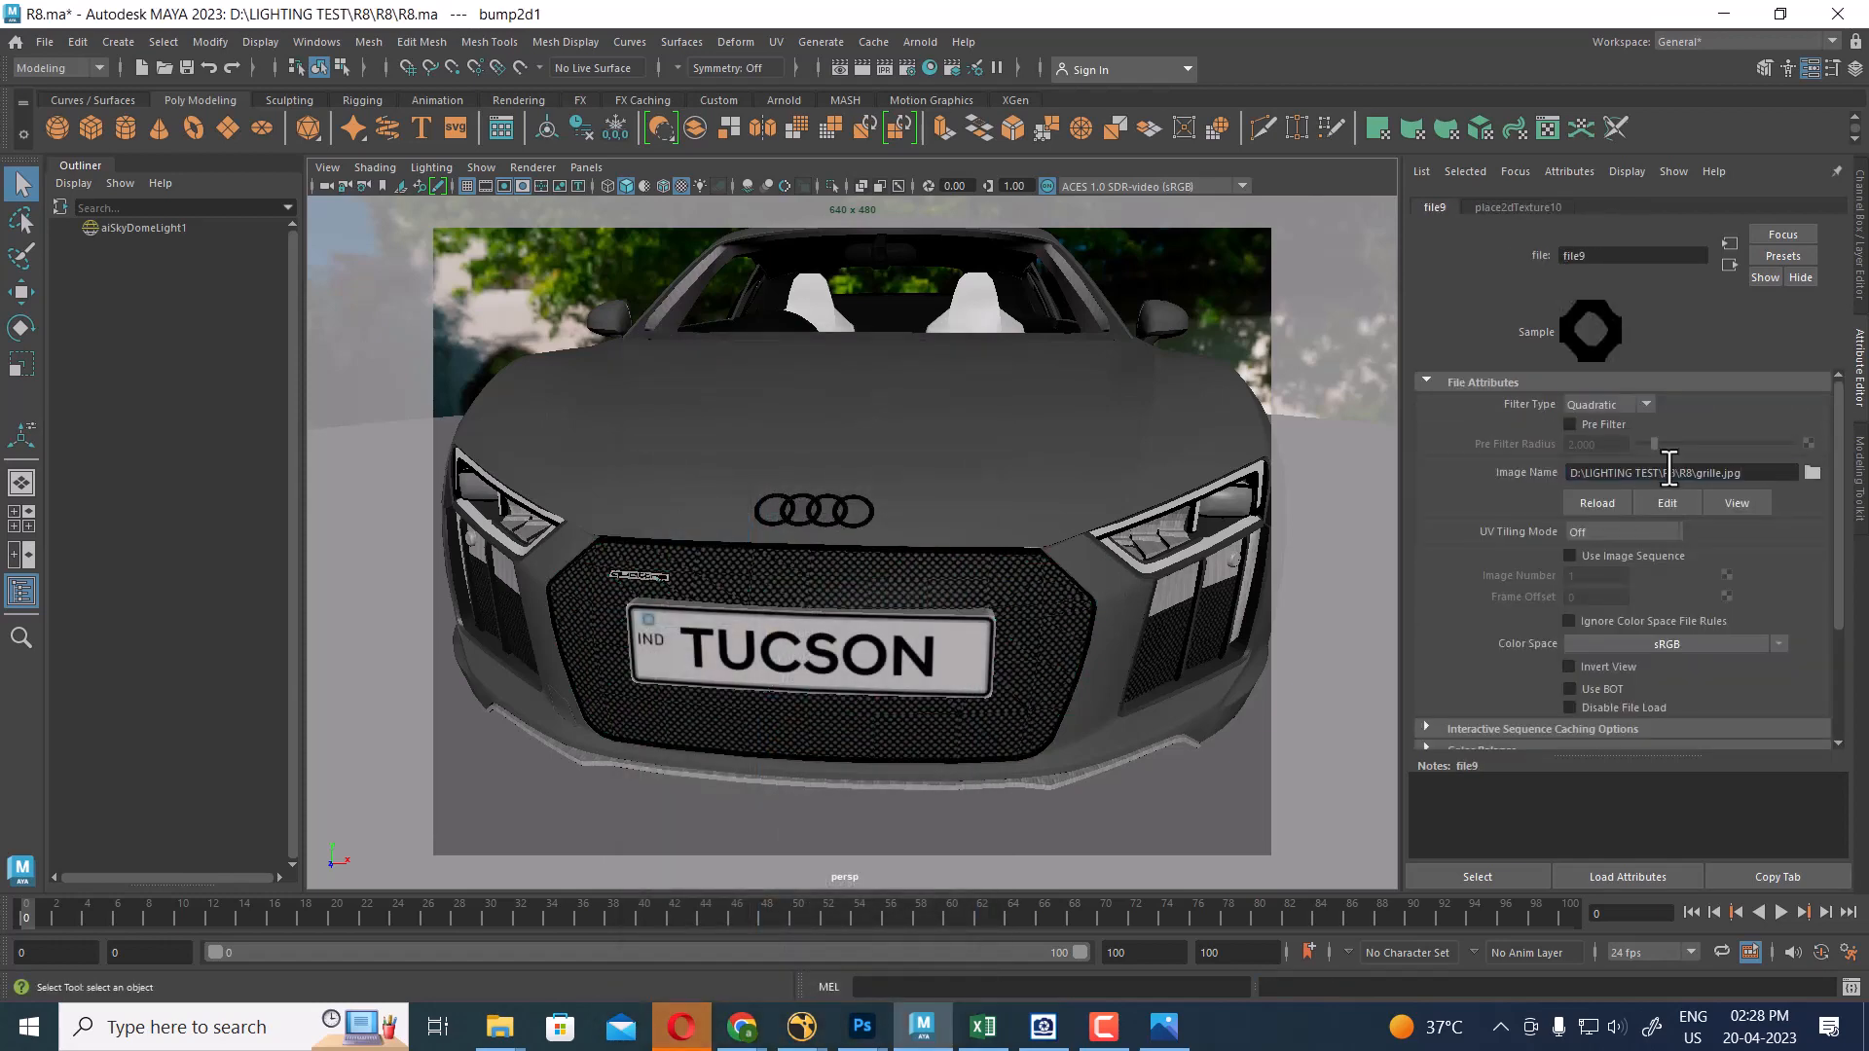
Set the Bump Depth of the grille's bump2d1 node to 0.2
{"action": "left_click", "coordinate": [1729, 264]}
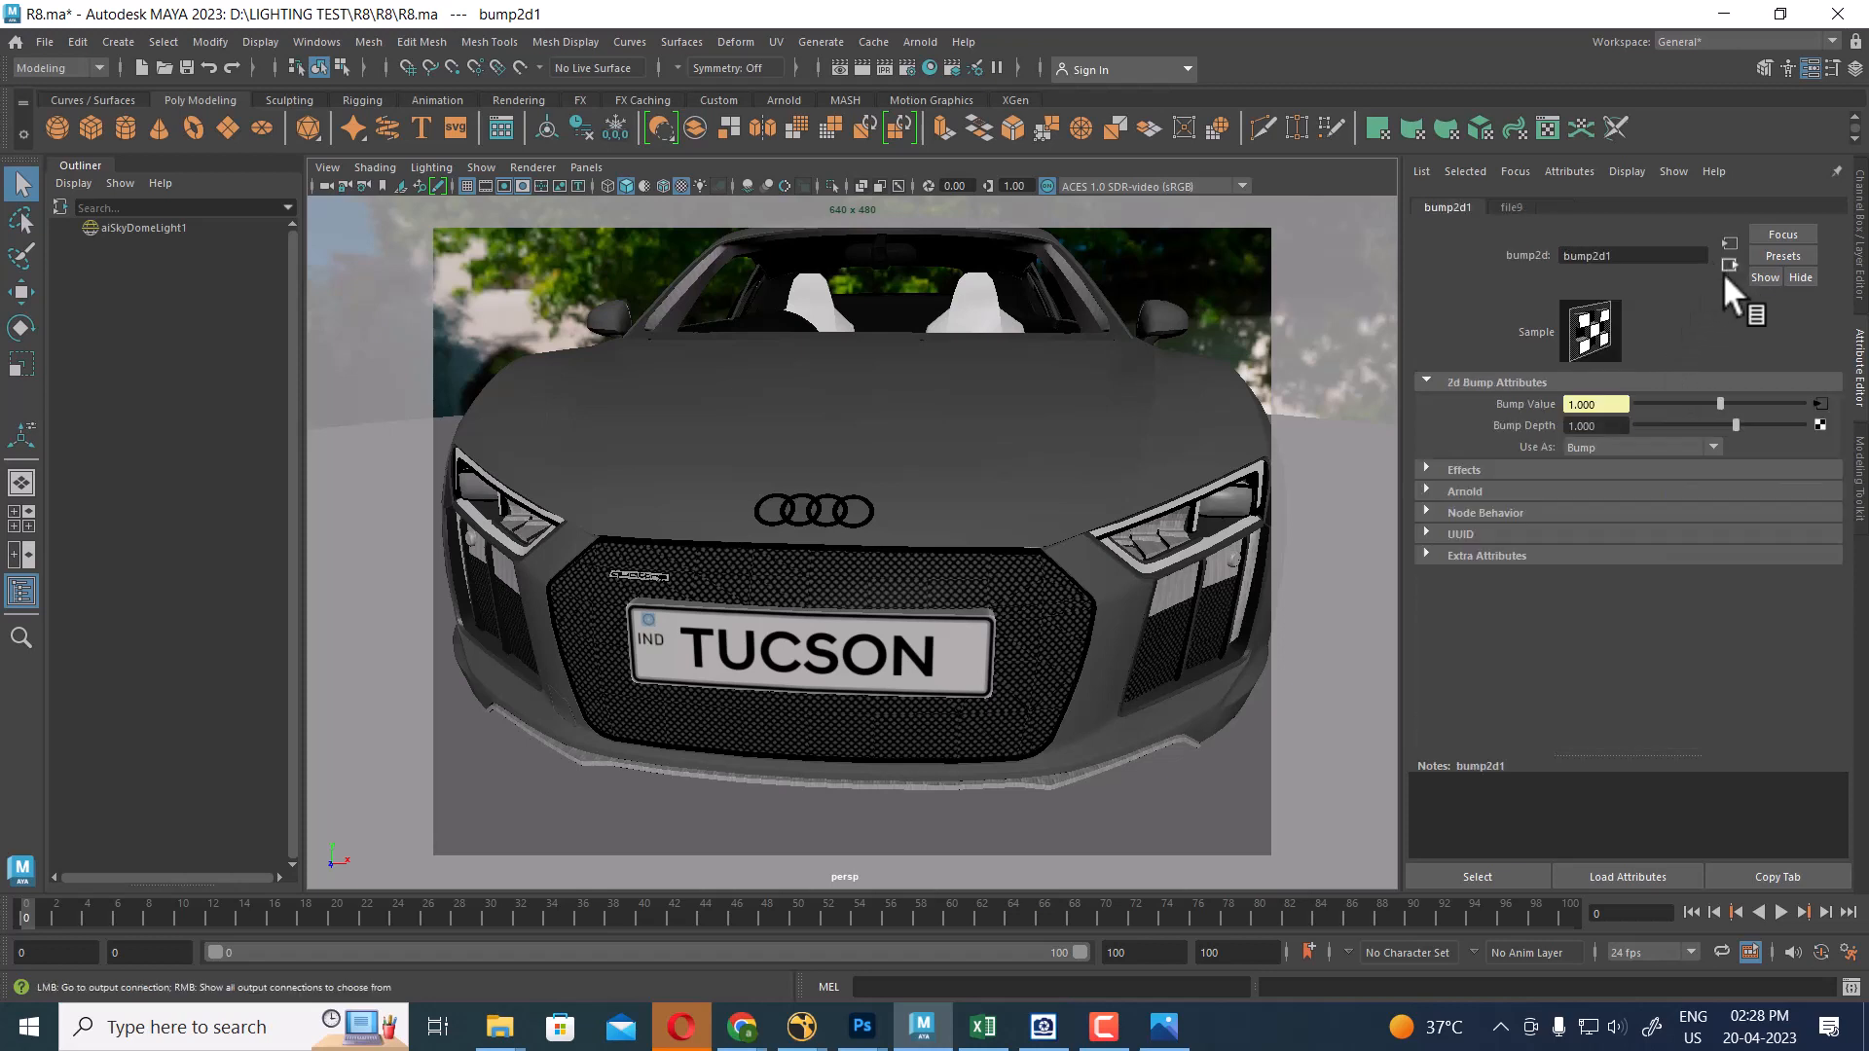
{"action": "left_click", "coordinate": [1594, 426]}
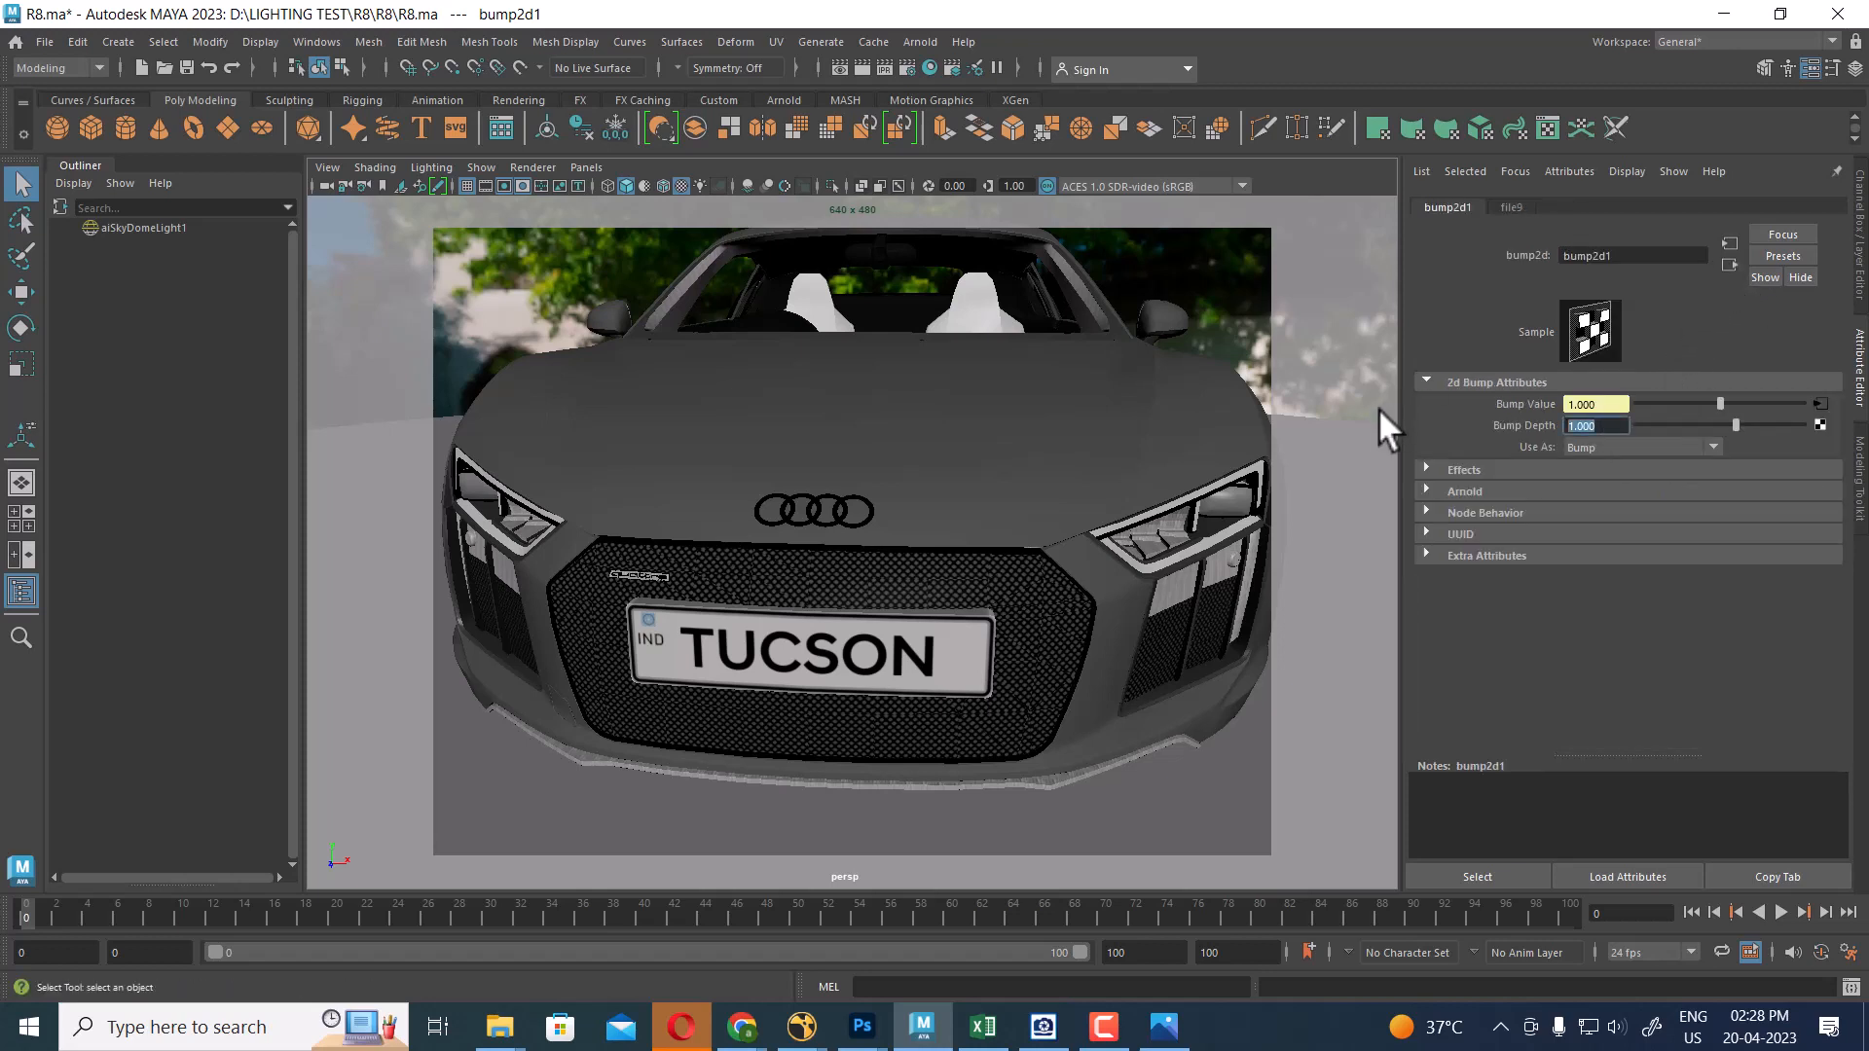
{"action": "type", "text": "0.2"}
{"action": "key", "text": "Return"}
Open the attributes of the car door's aiCarPaint1 material and look through its available presets
{"action": "mouse_move", "coordinate": [1000, 598]}
{"action": "left_mouse_down", "text": "alt"}
{"action": "mouse_move", "coordinate": [876, 526]}
{"action": "mouse_move", "coordinate": [989, 596]}
{"action": "left_mouse_up", "text": "alt"}
{"action": "left_click", "coordinate": [993, 532]}
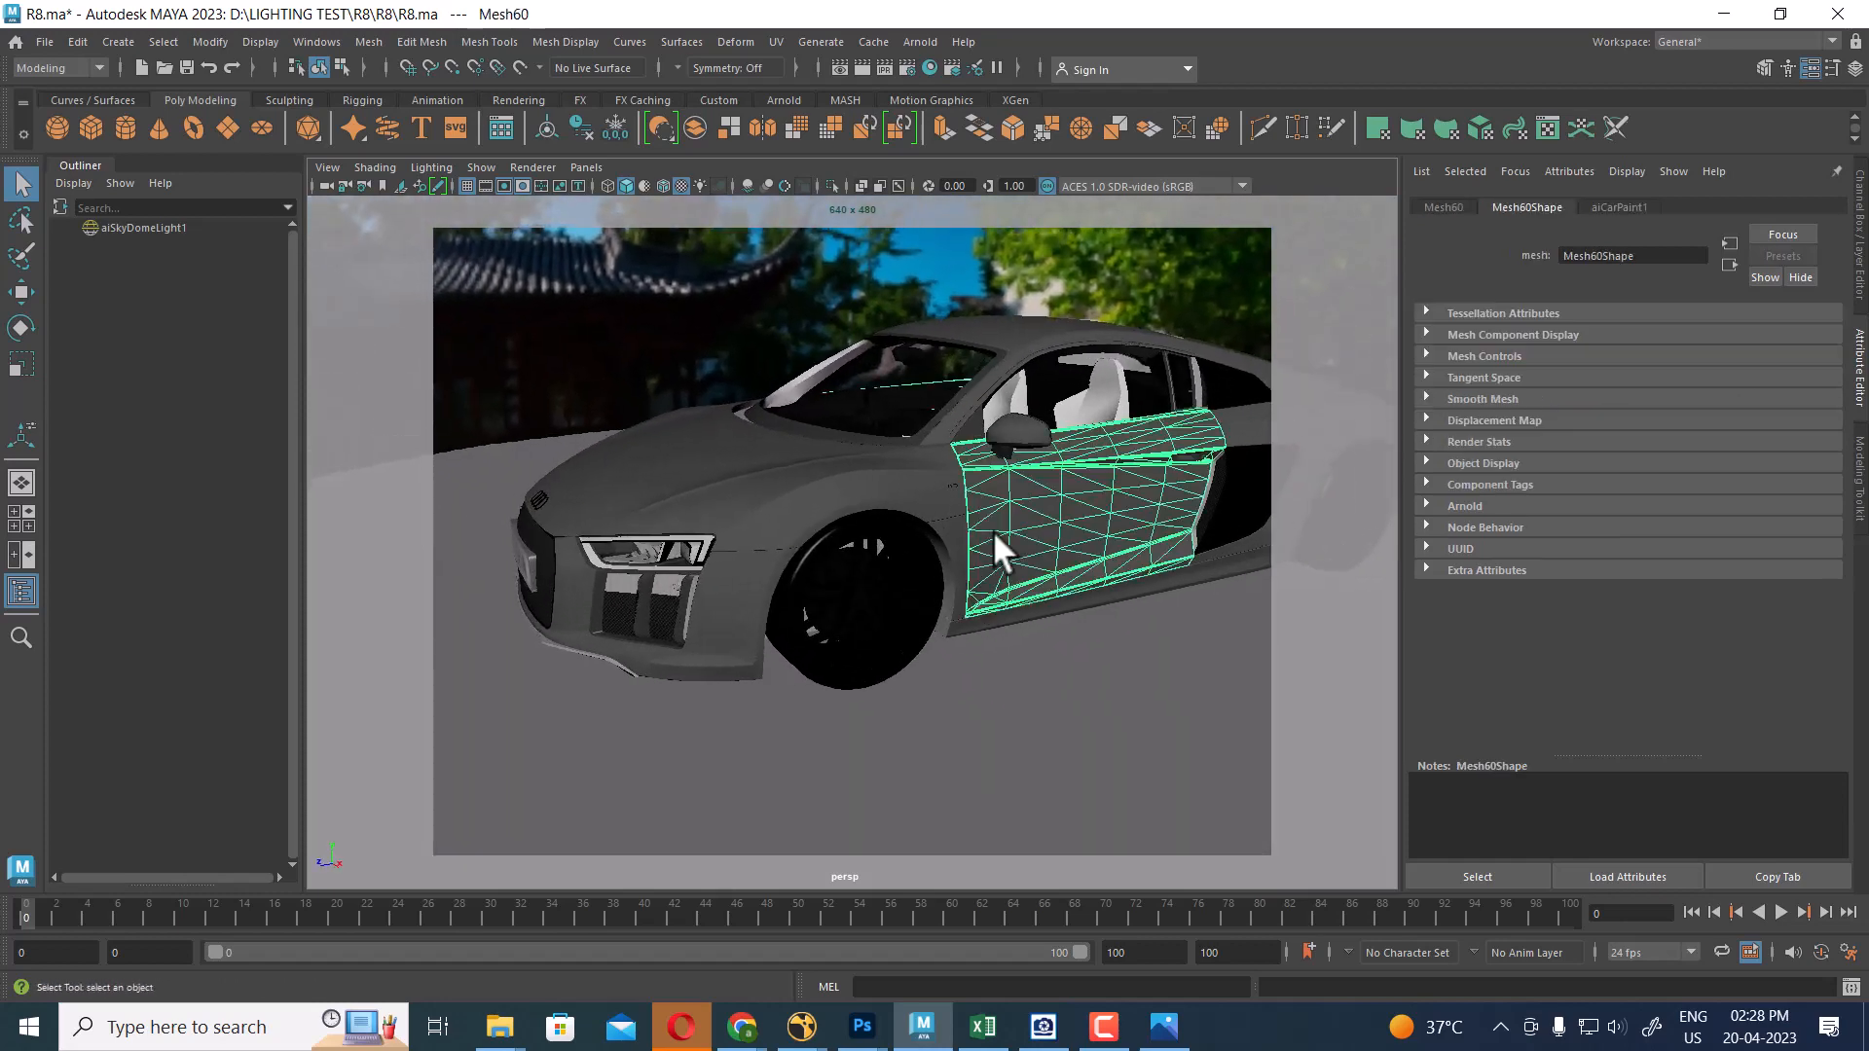
{"action": "right_click_drag", "start_coordinate": [1027, 508], "coordinate": [1032, 913]}
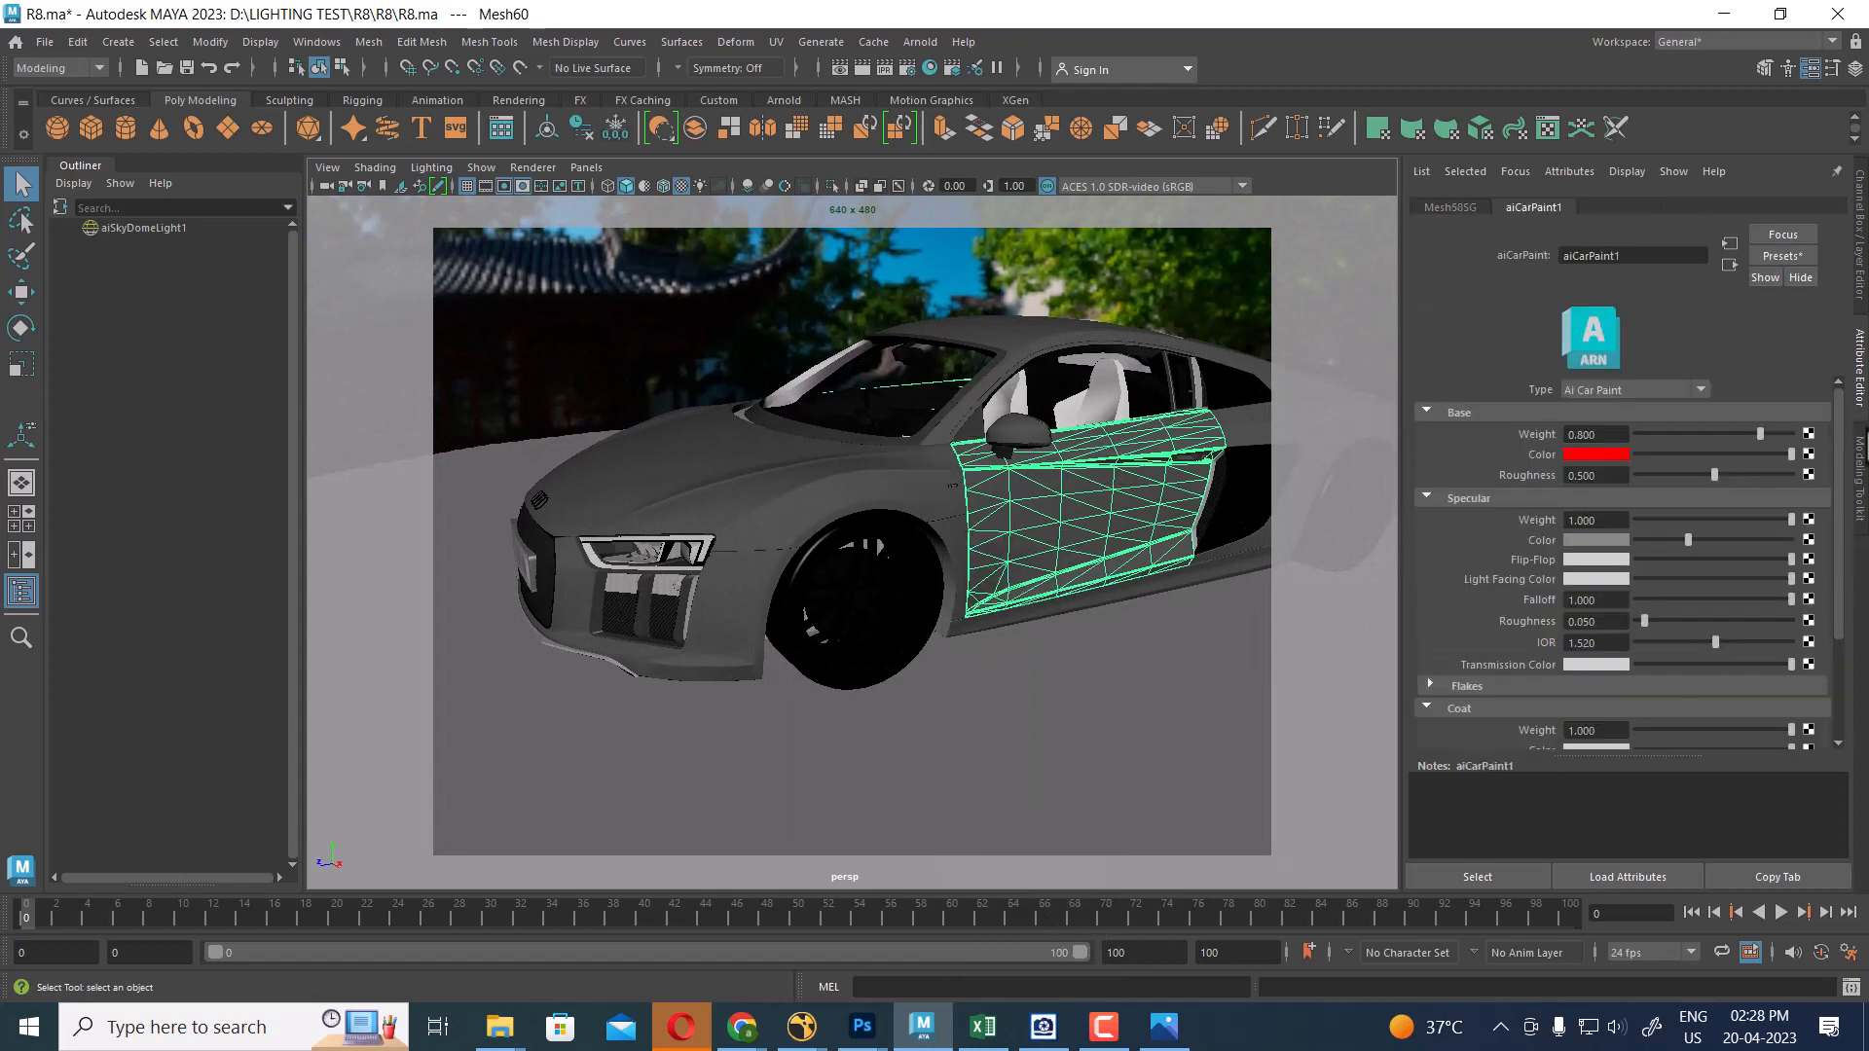
{"action": "left_click", "coordinate": [1789, 256]}
{"action": "mouse_move", "coordinate": [1795, 354]}
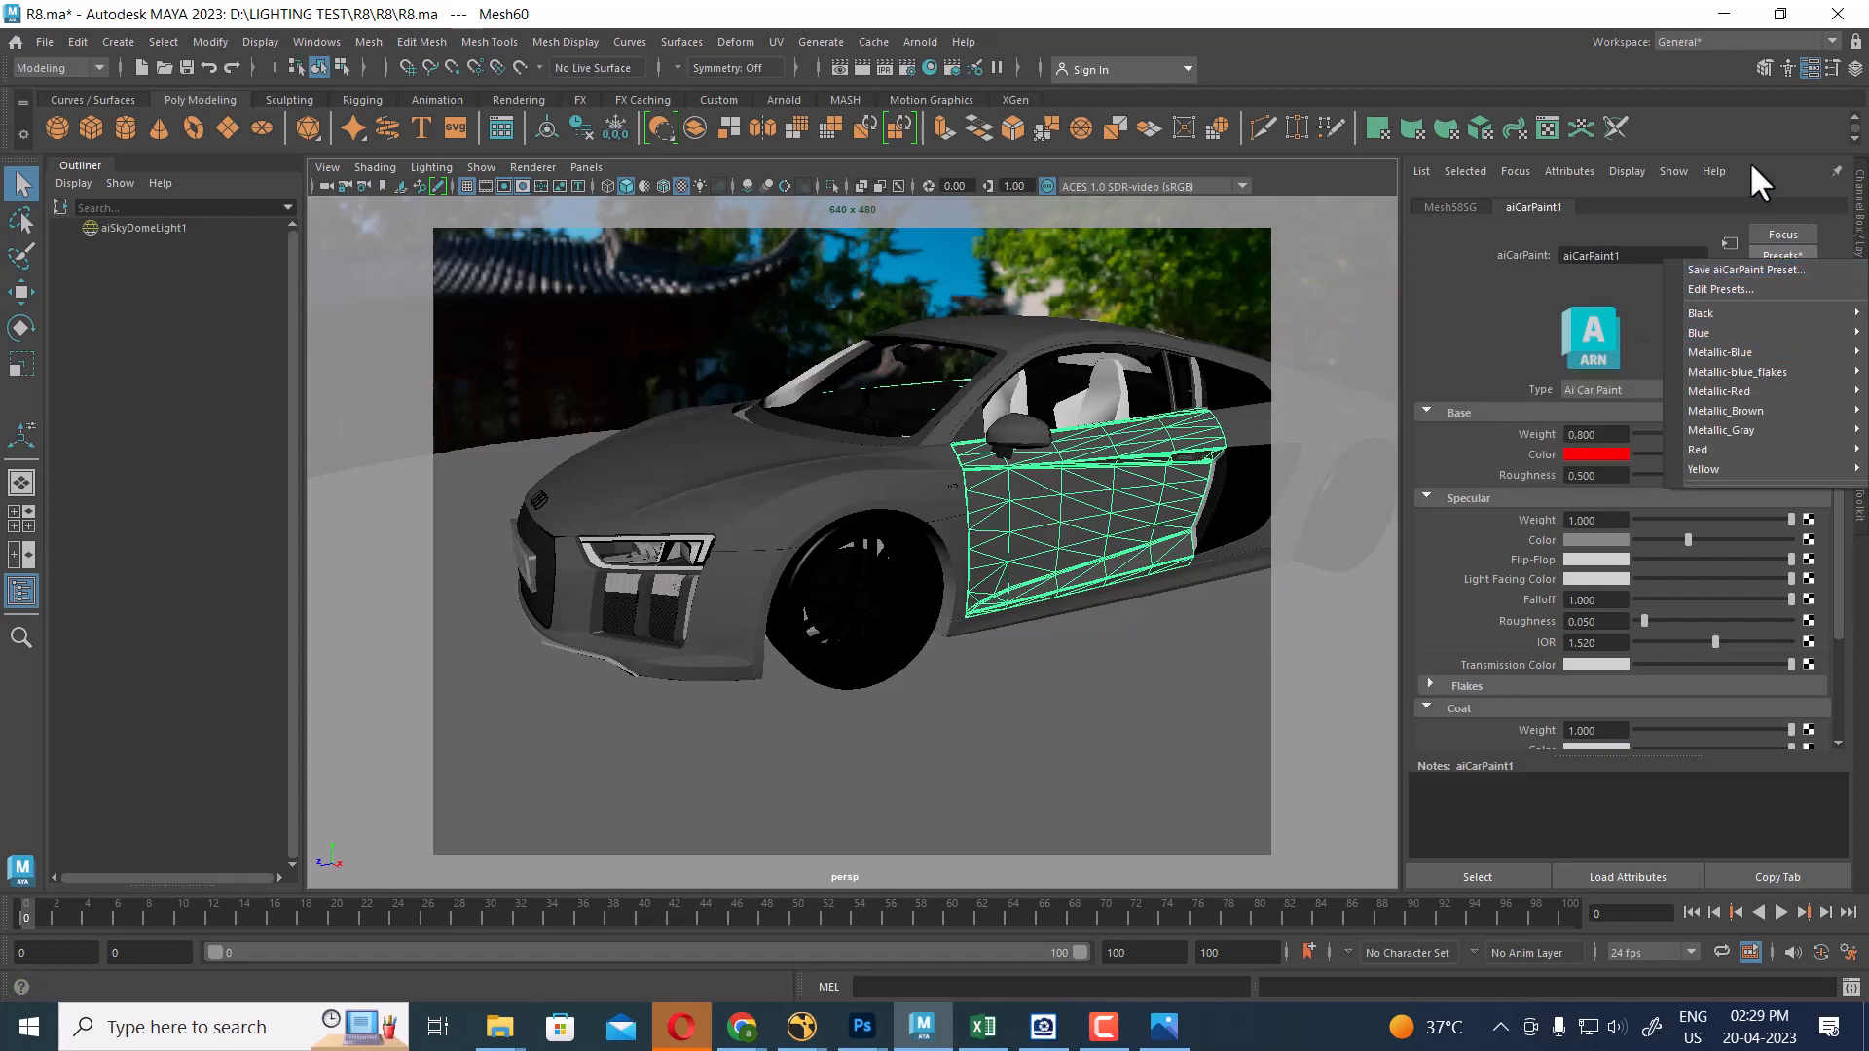
{"action": "left_click", "coordinate": [1423, 205]}
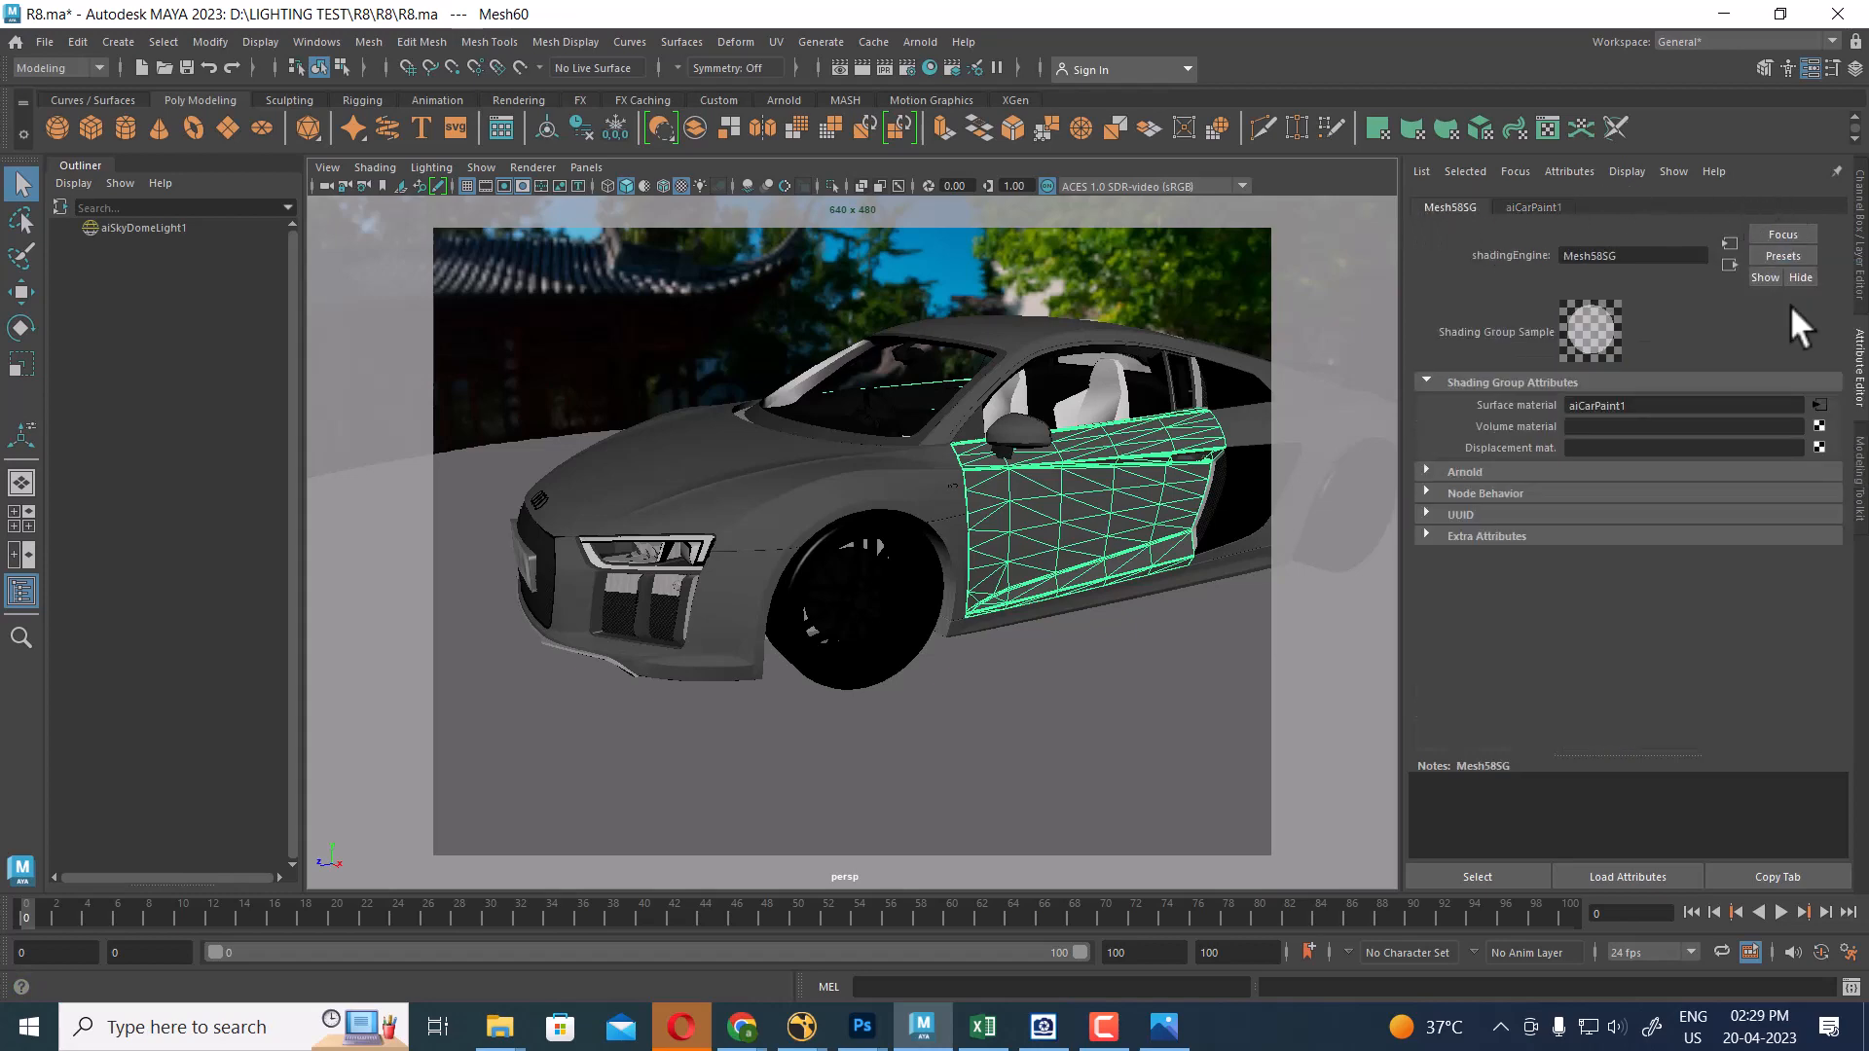
Display the hood's aiCarPaint1 material attributes and open the Hypershade, placing its window so the car stays visible
{"action": "left_click", "coordinate": [810, 492]}
{"action": "right_click_drag", "start_coordinate": [809, 489], "coordinate": [806, 909]}
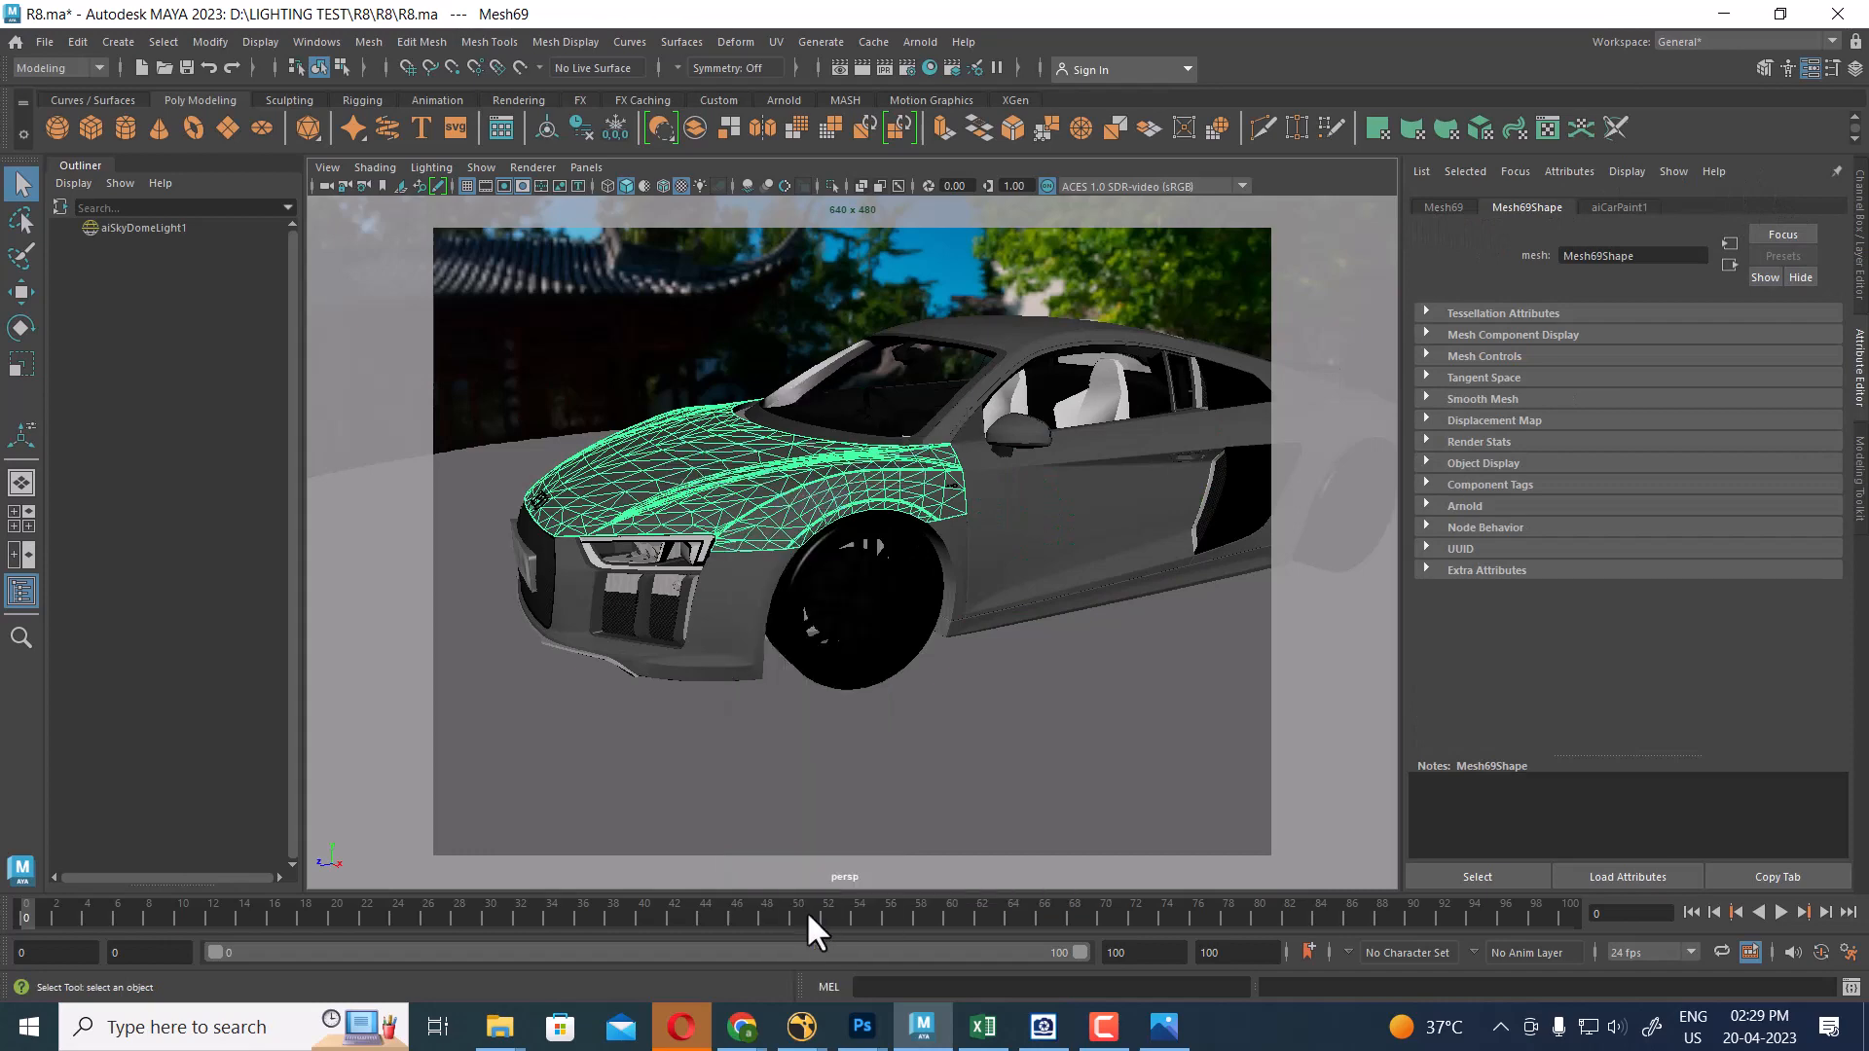
{"action": "left_click", "coordinate": [929, 68]}
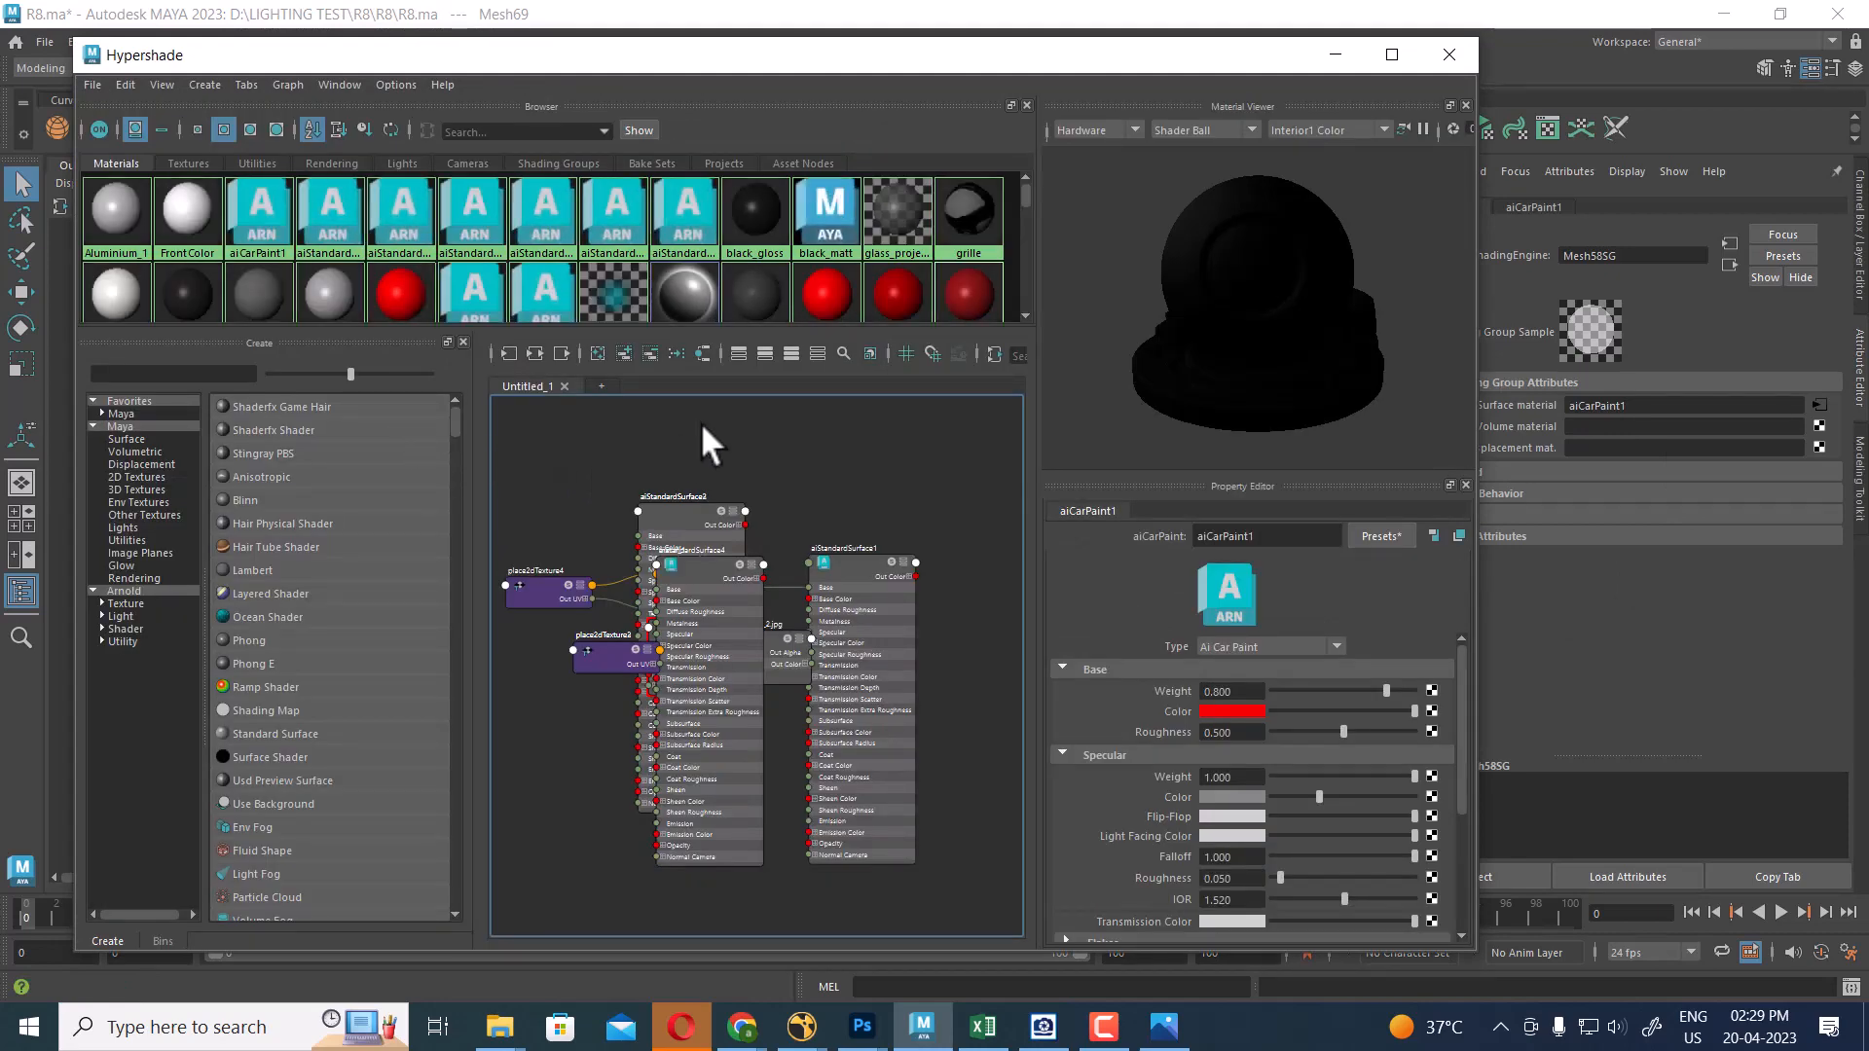
{"action": "left_click_drag", "start_coordinate": [866, 56], "coordinate": [1194, 549]}
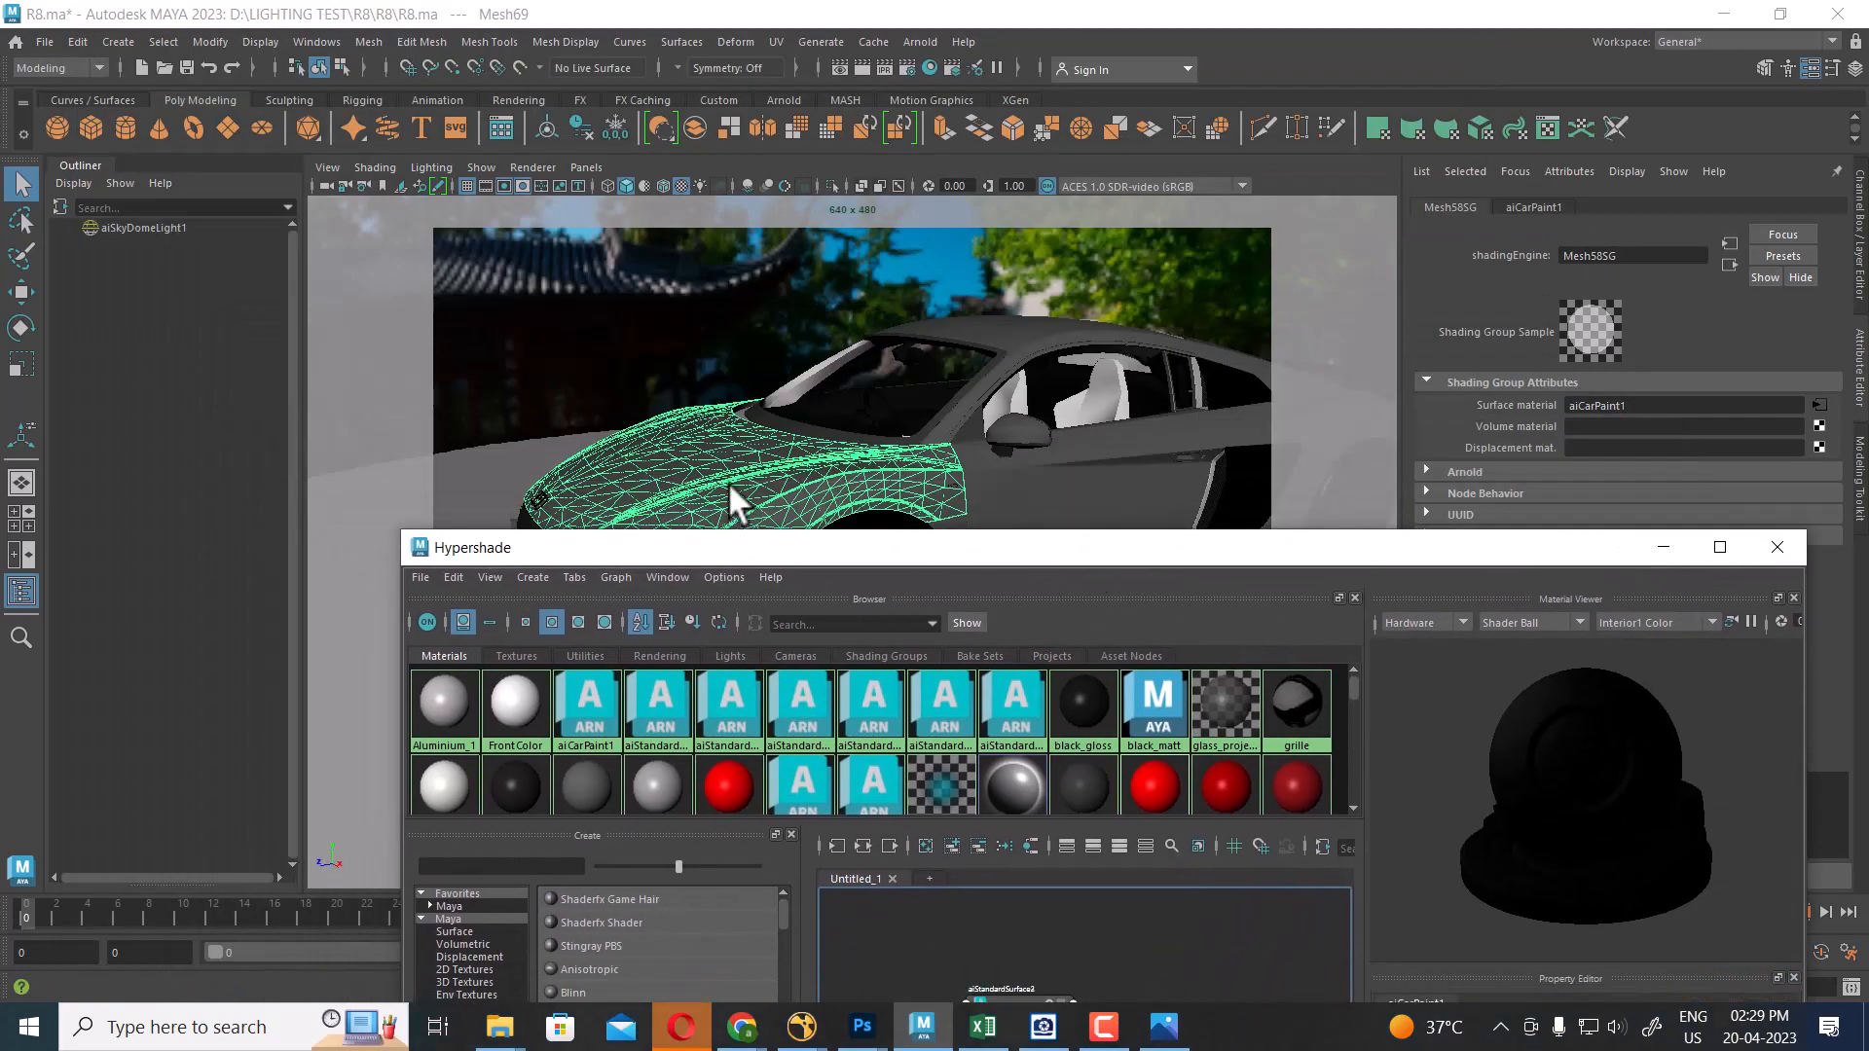
{"action": "right_click_drag", "start_coordinate": [775, 446], "coordinate": [785, 913]}
{"action": "scroll", "coordinate": [1032, 746], "scroll_direction": "down", "scroll_amount": 1}
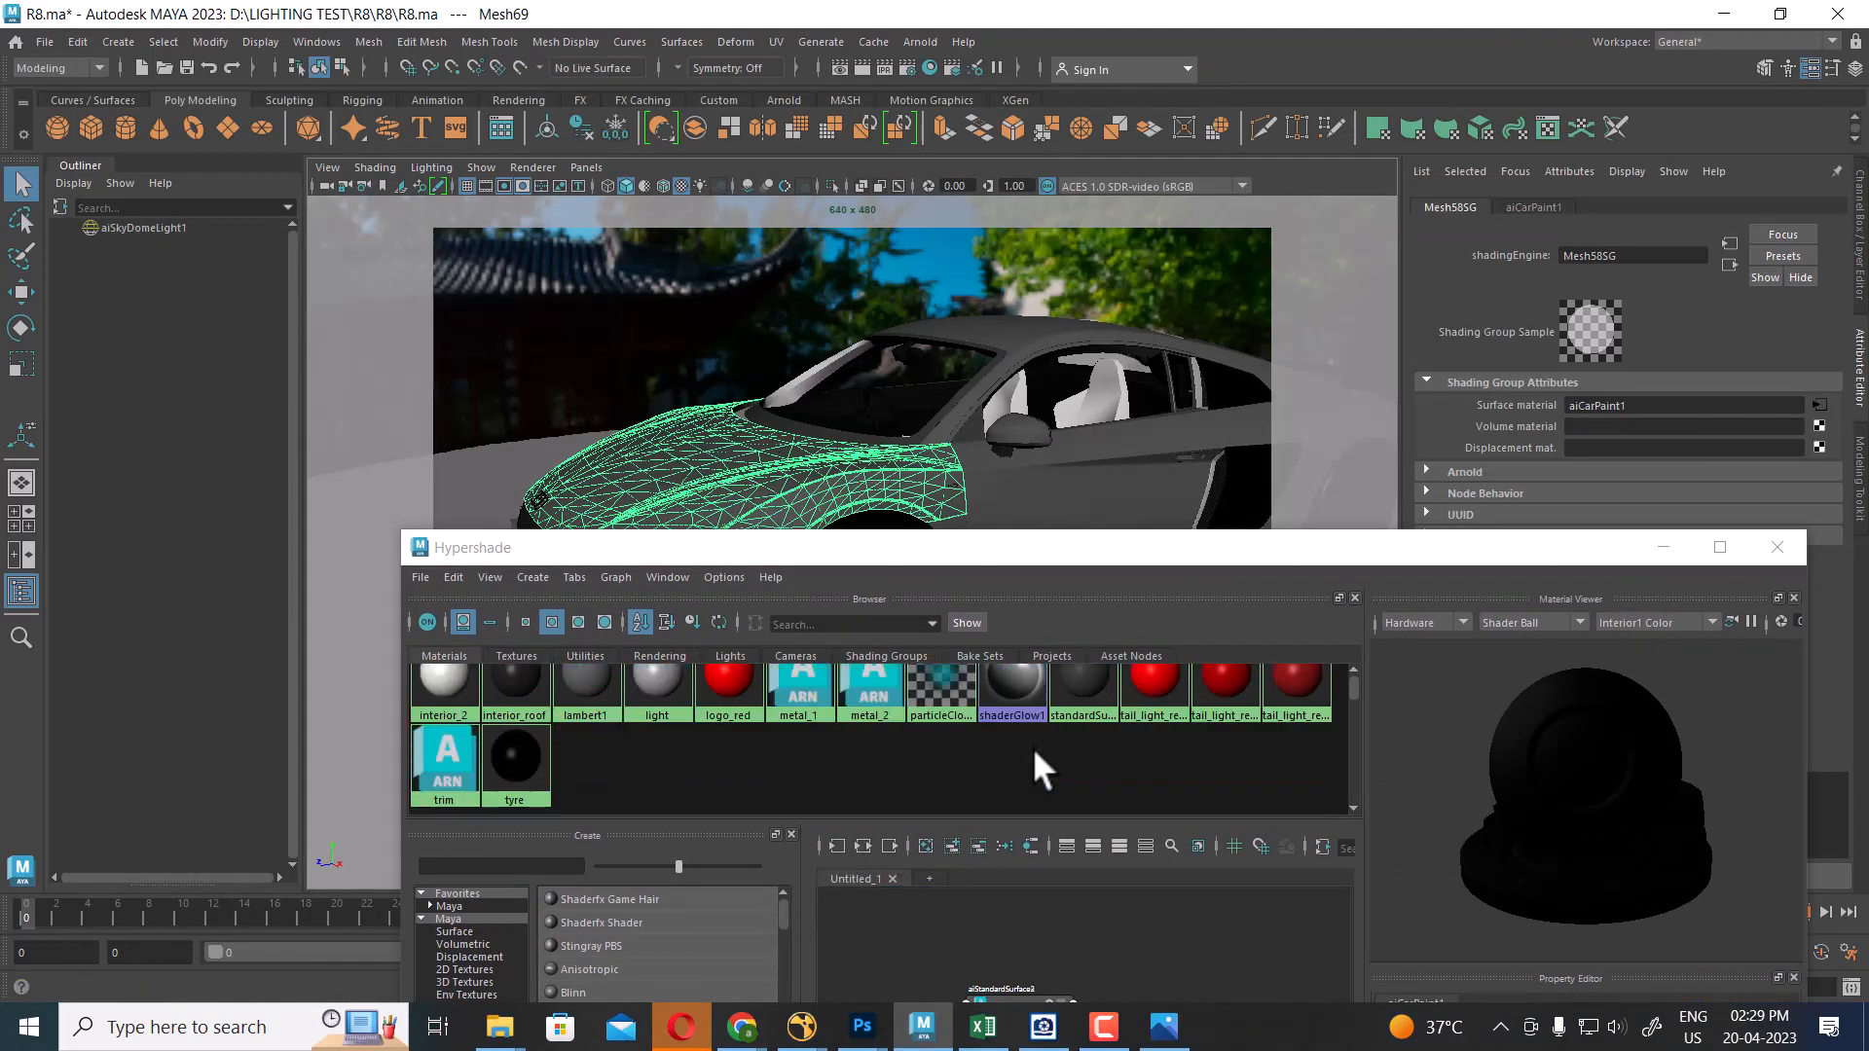
{"action": "scroll", "coordinate": [1034, 750], "scroll_direction": "up", "scroll_amount": 1}
{"action": "scroll", "coordinate": [1035, 751], "scroll_direction": "down", "scroll_amount": 1}
{"action": "left_click", "coordinate": [1540, 206]}
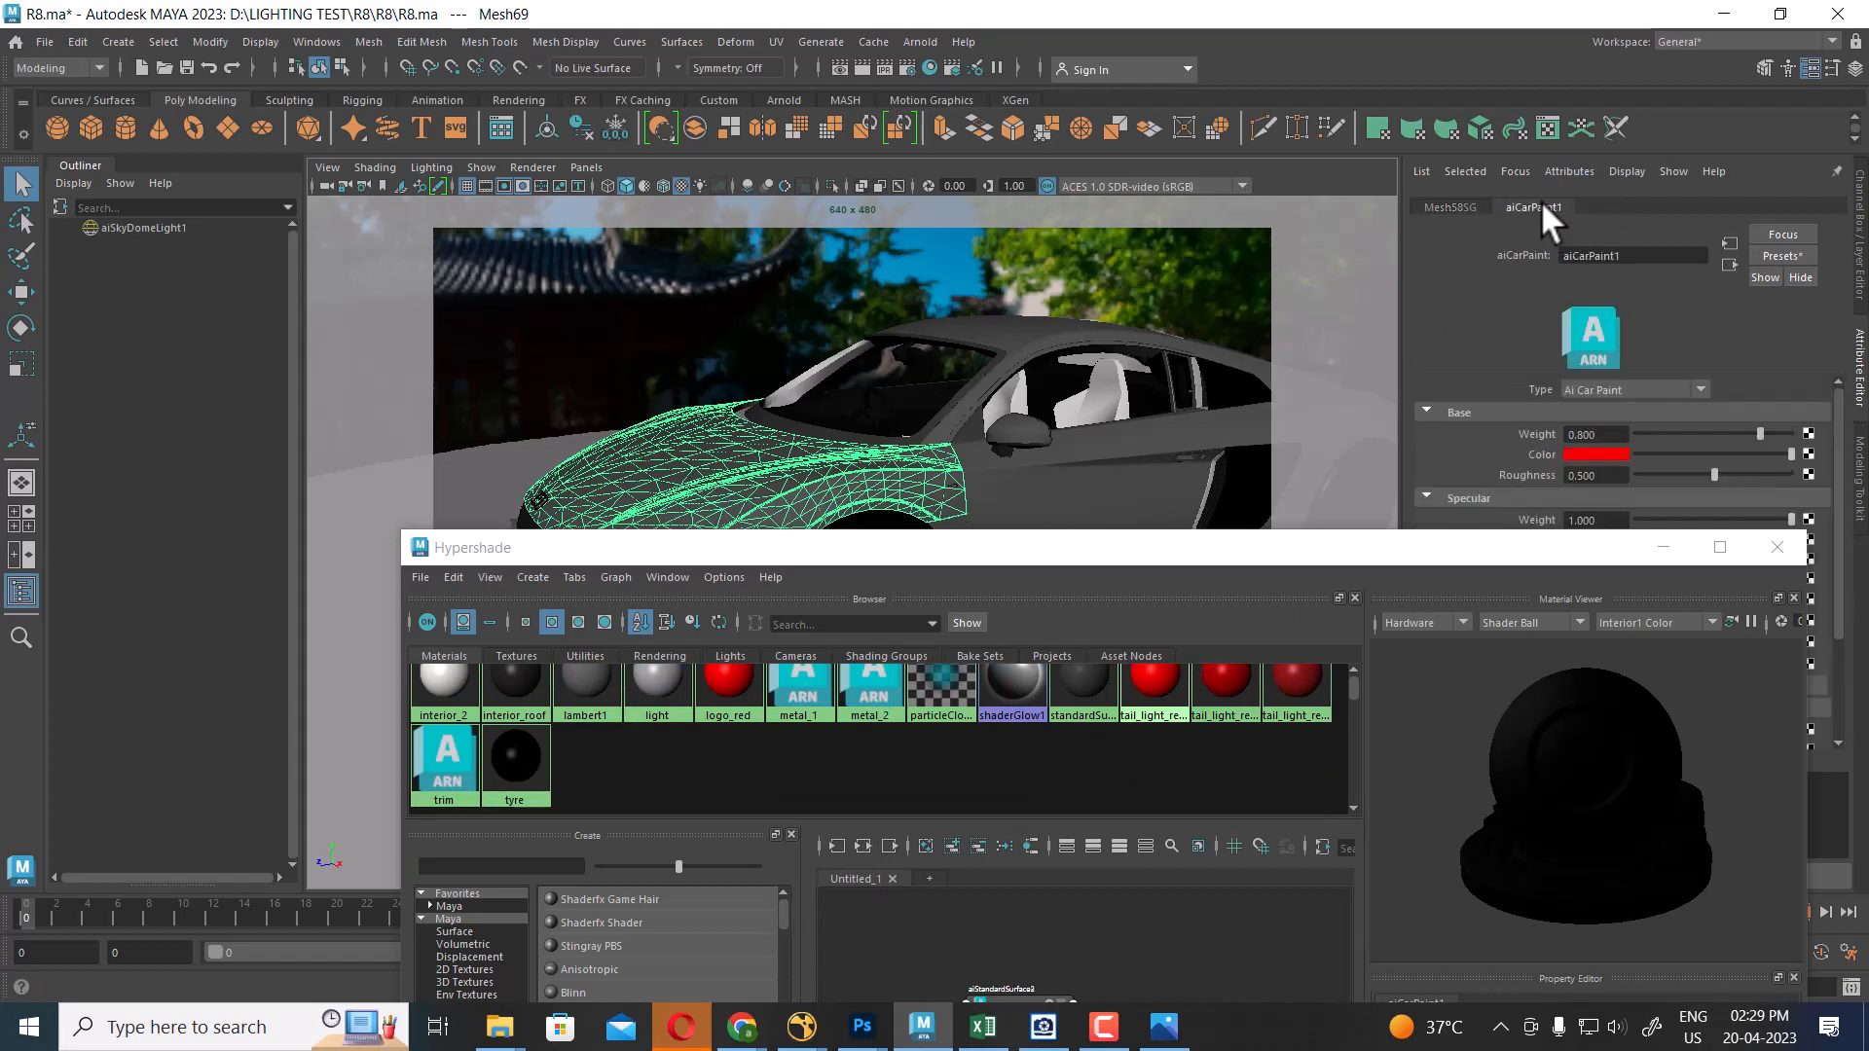
Try to filter the Hypershade materials by "ai Car Paint"
{"action": "left_click", "coordinate": [797, 632]}
{"action": "type", "text": "ai Car Paint"}
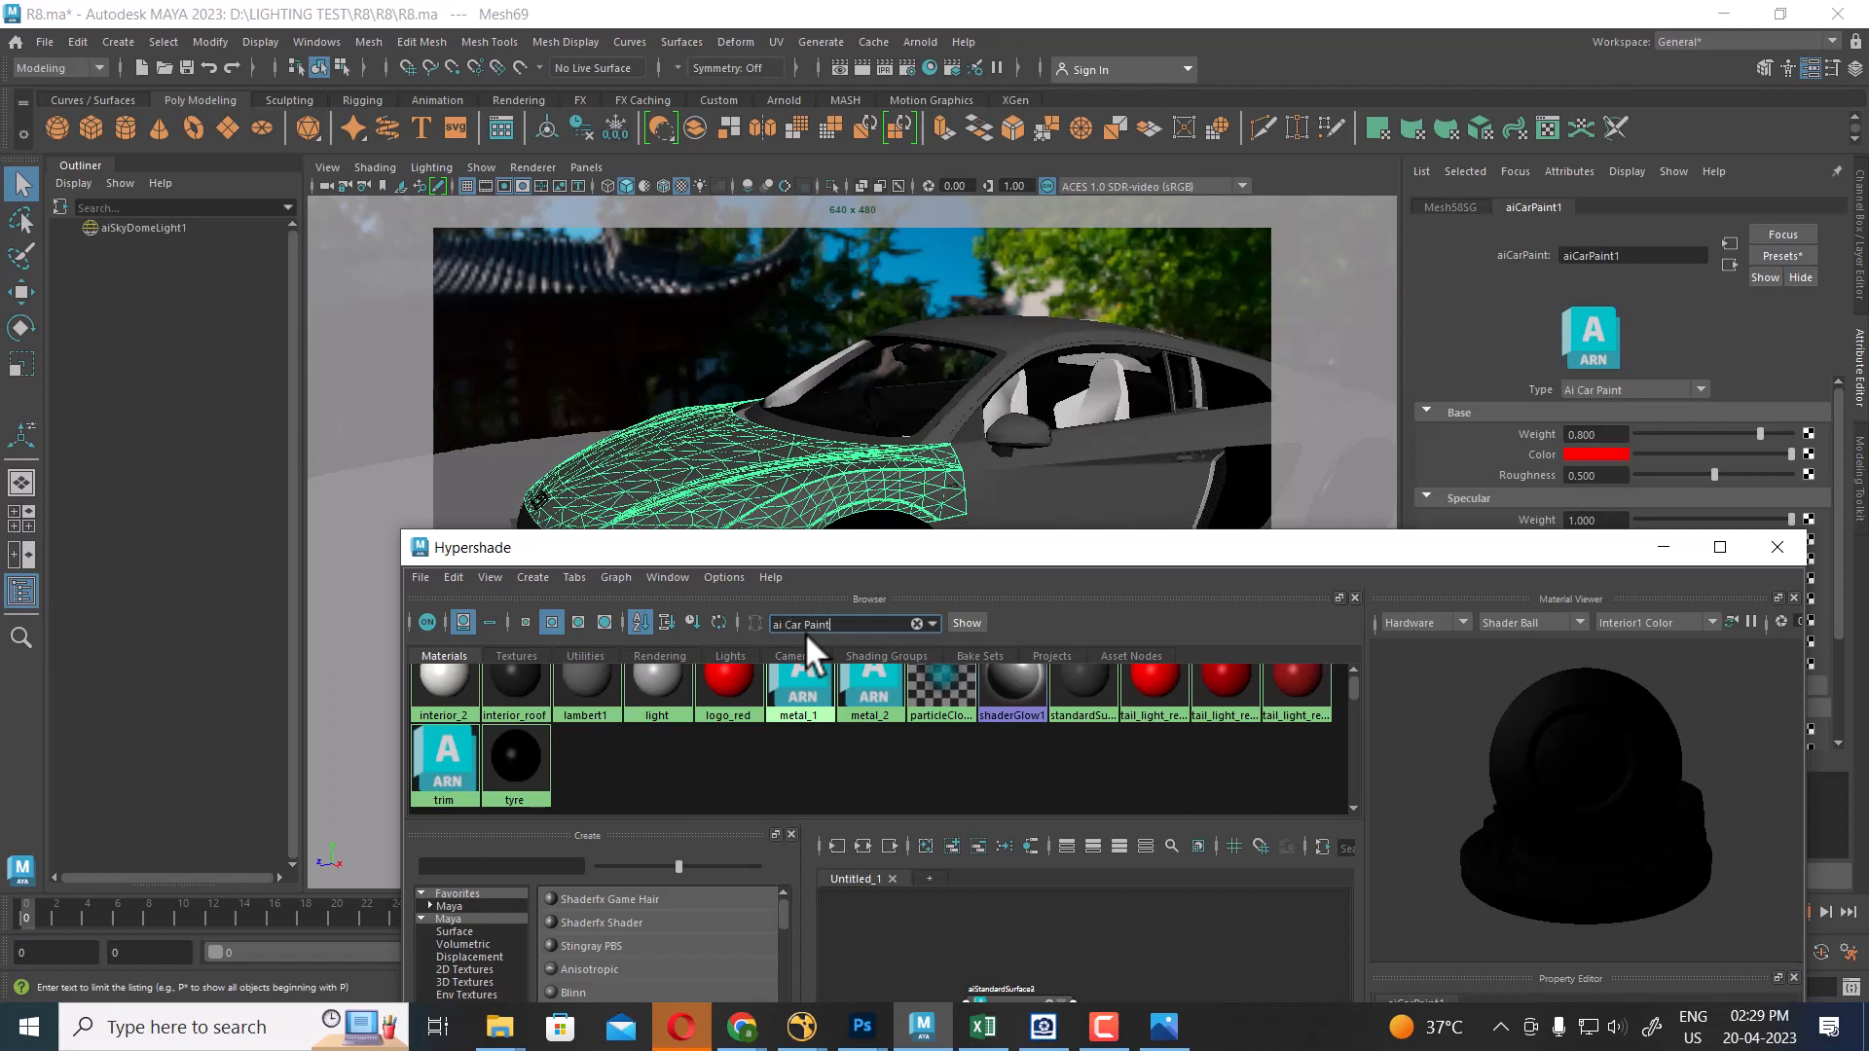
{"action": "key", "text": "Return"}
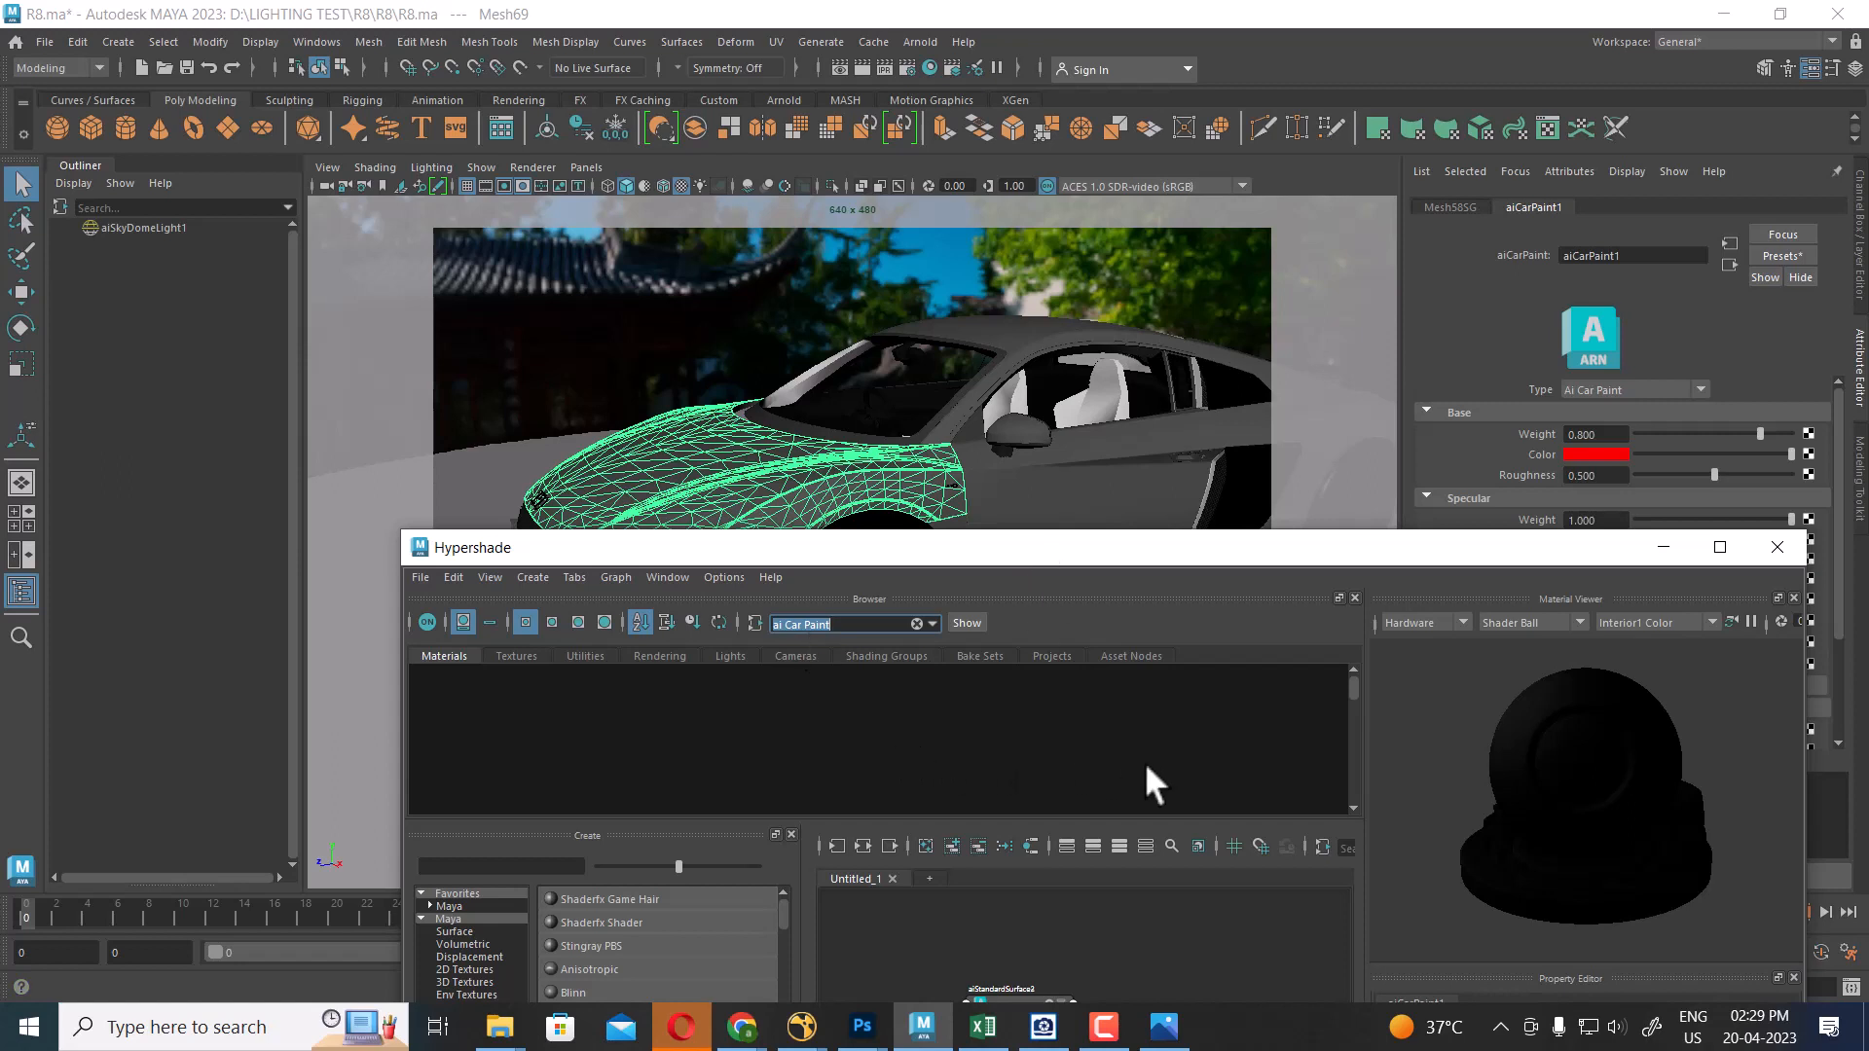
Filter the Hypershade materials by the copied name aiCarPaint1 and select all objects that use this material
{"action": "left_click", "coordinate": [1606, 255]}
{"action": "key", "text": "ctrl+c"}
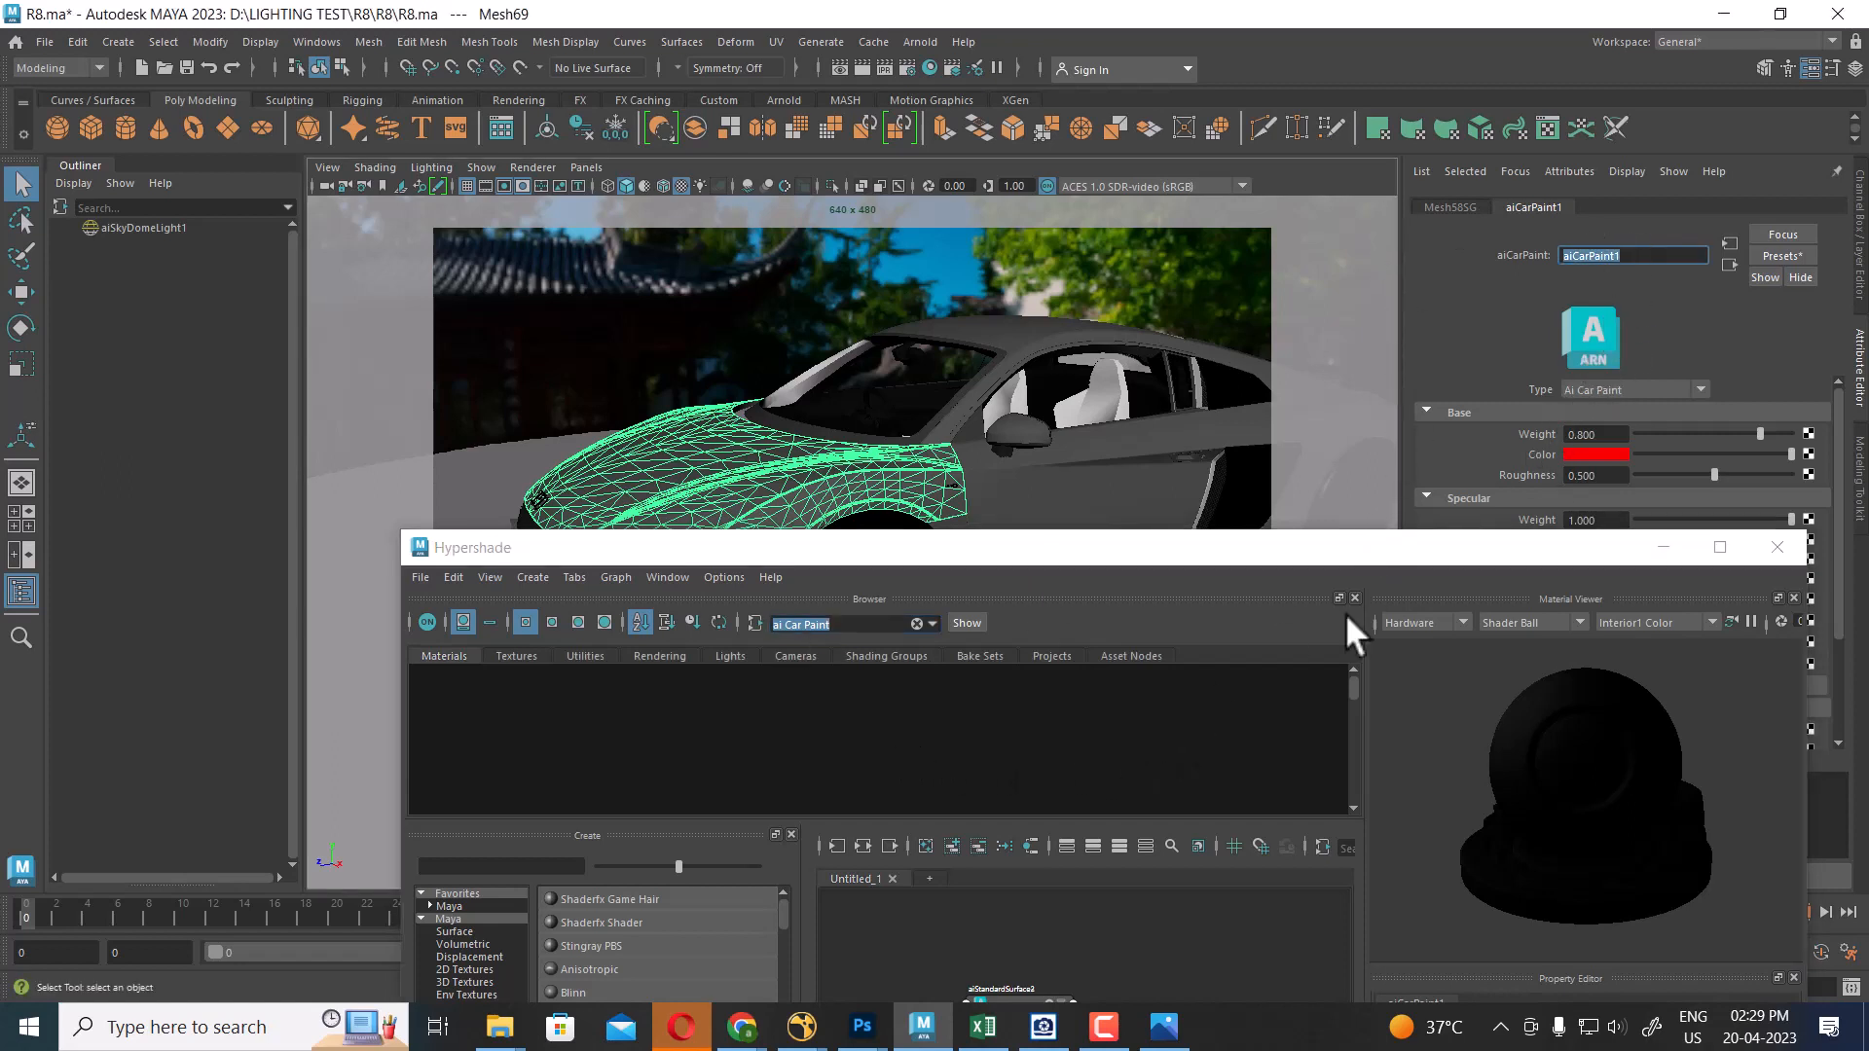
{"action": "left_click", "coordinate": [856, 624]}
{"action": "key", "text": "ctrl+v"}
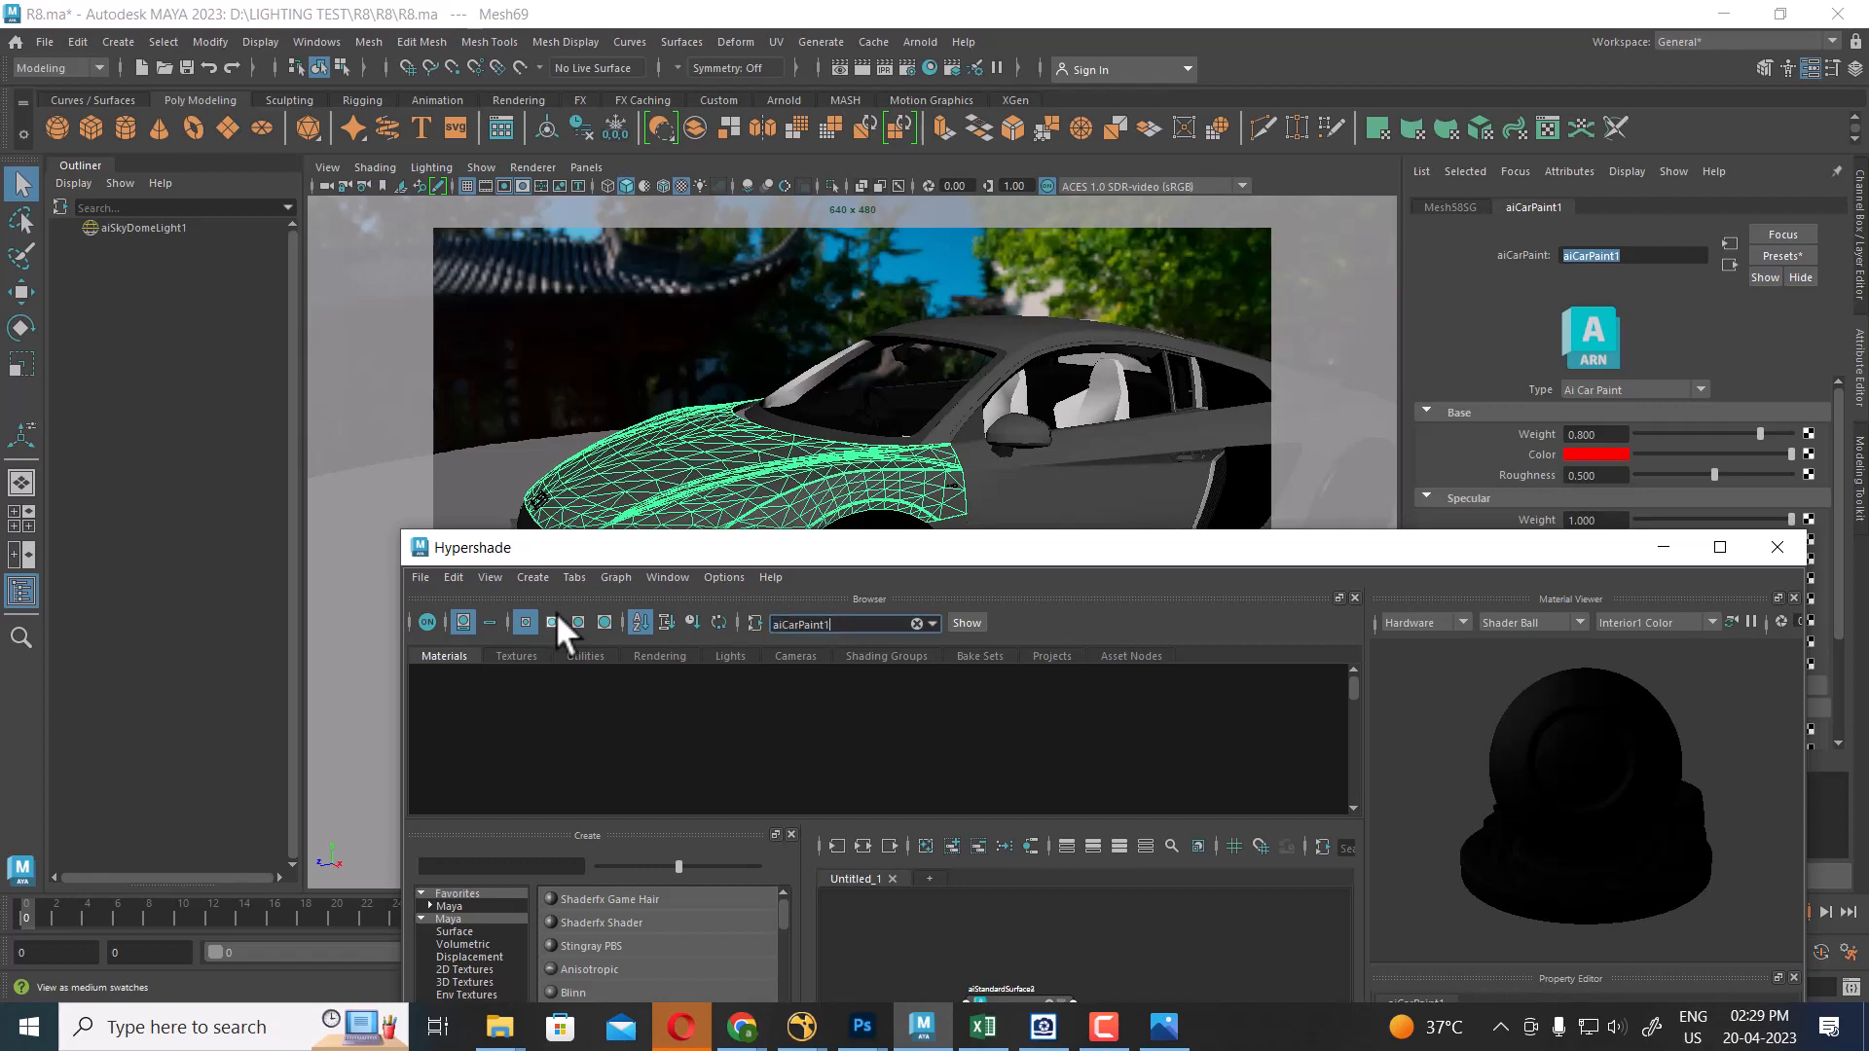
{"action": "key", "text": "Return"}
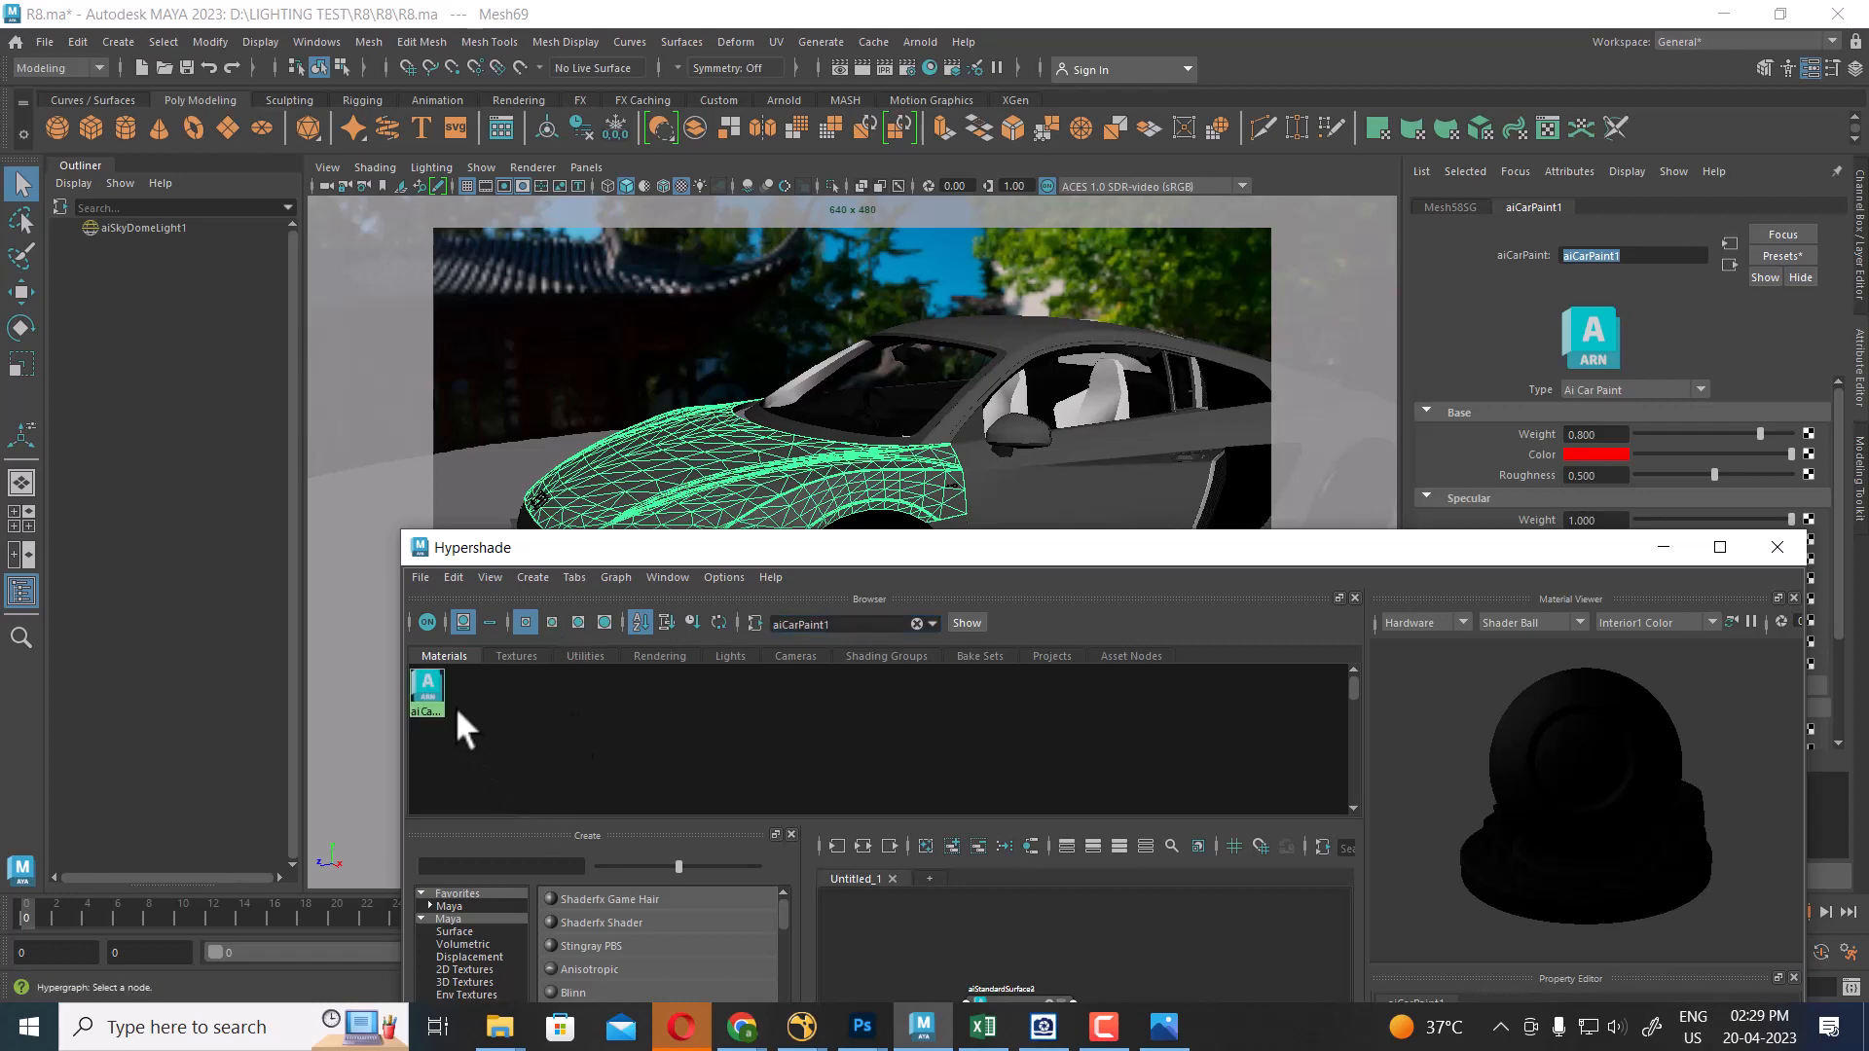
{"action": "right_click_drag", "start_coordinate": [433, 686], "coordinate": [580, 681]}
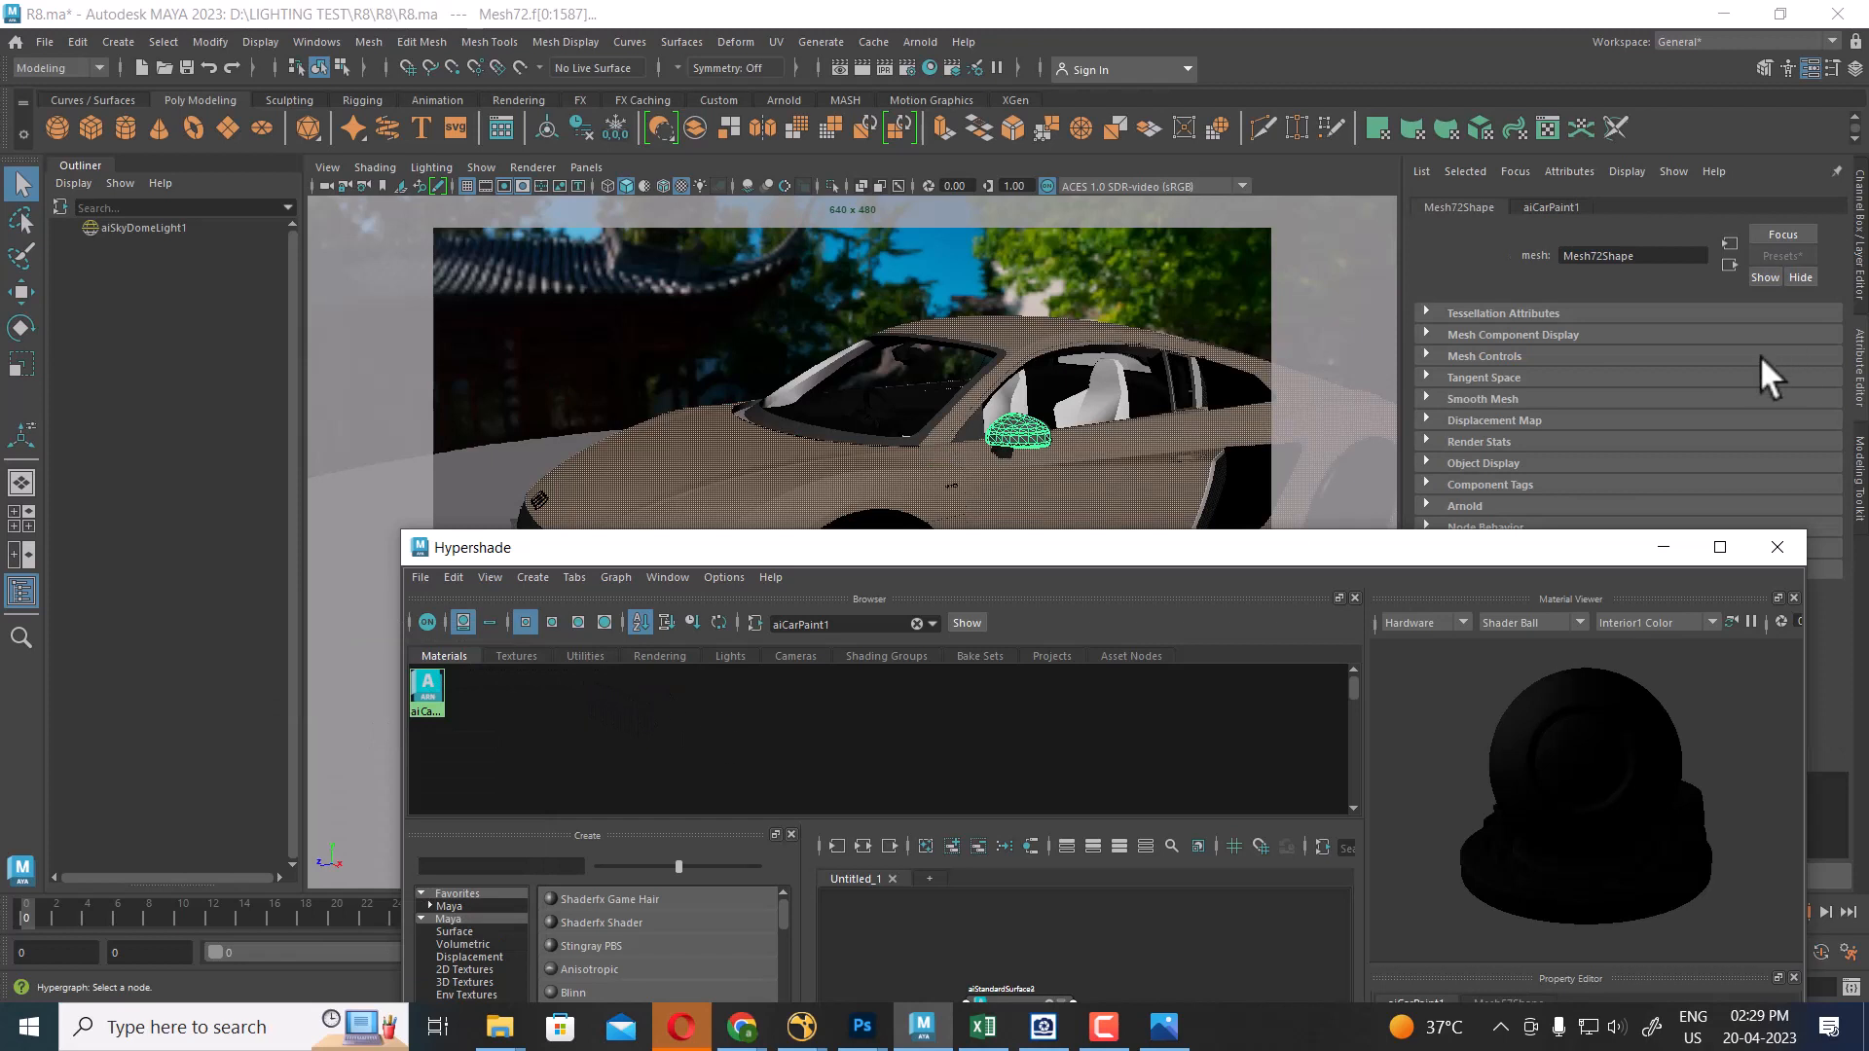
Assign a new Arnold aiCarPaint material to the selected car body parts
{"action": "right_click", "coordinate": [878, 472]}
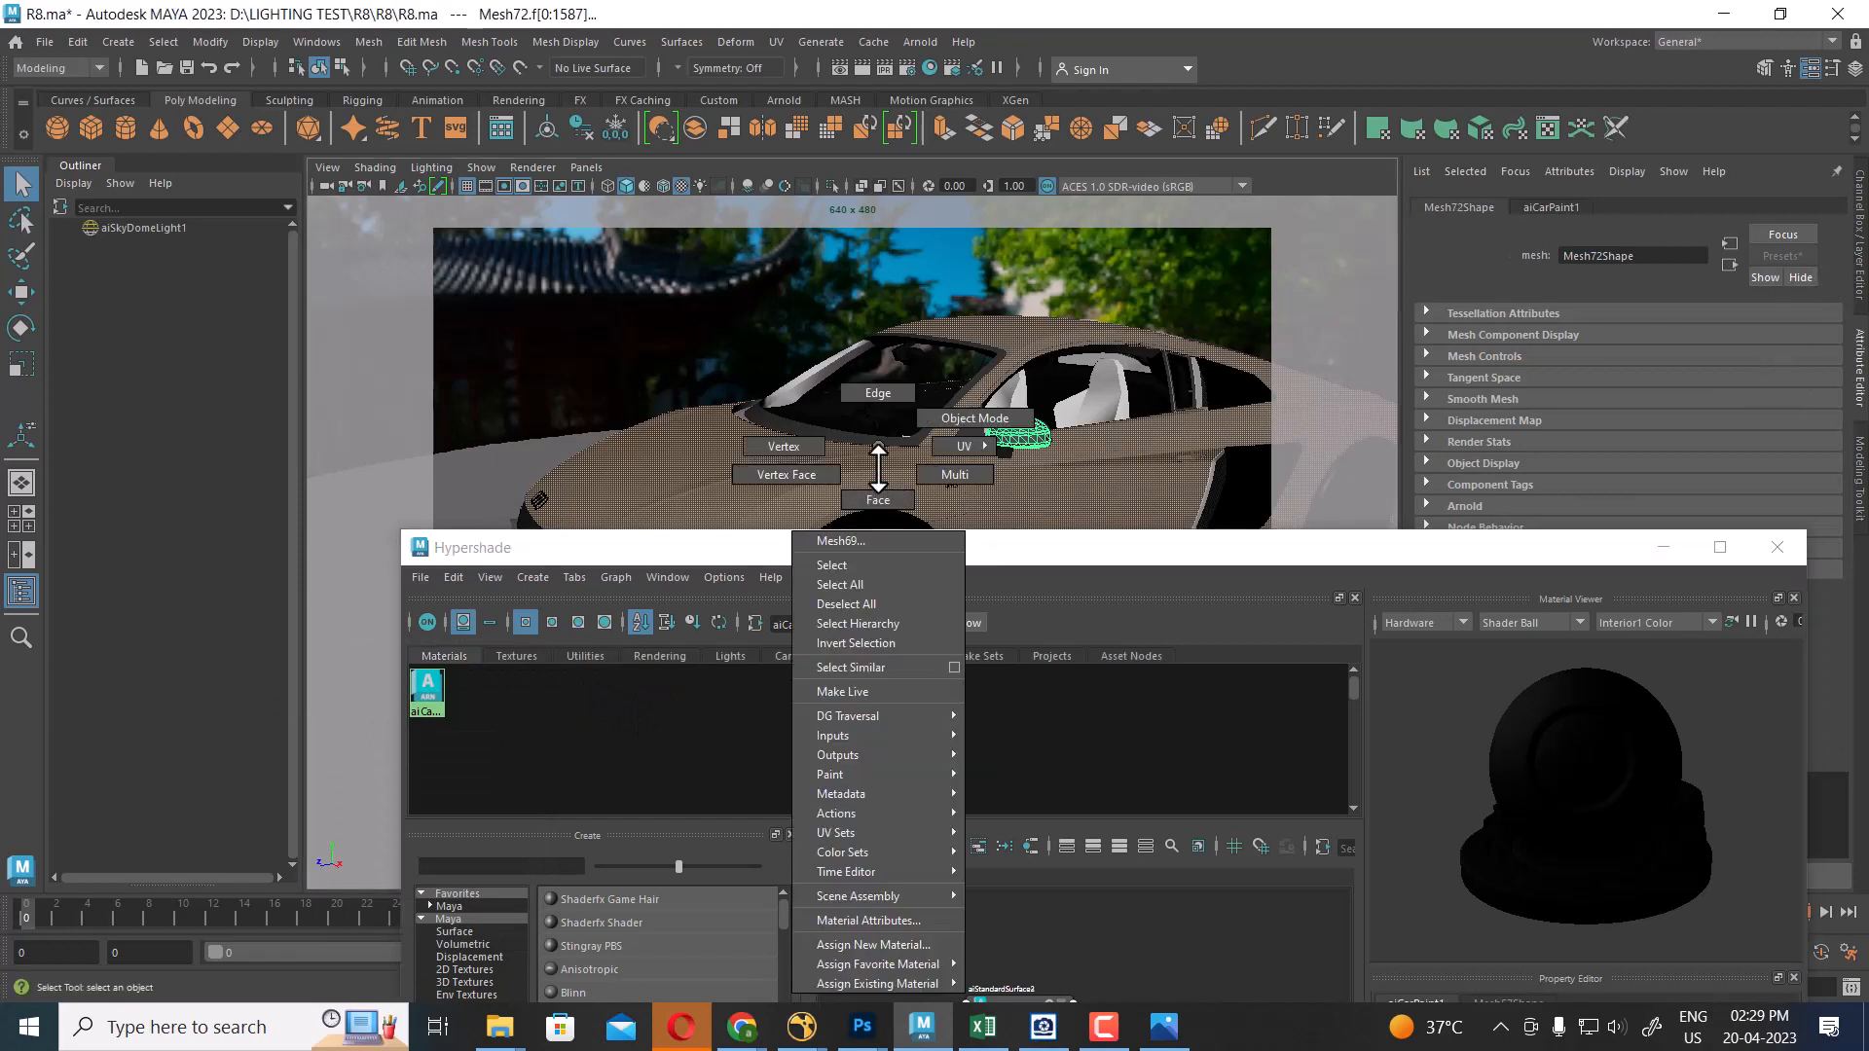
{"action": "left_click", "coordinate": [897, 943]}
{"action": "left_click", "coordinate": [685, 500]}
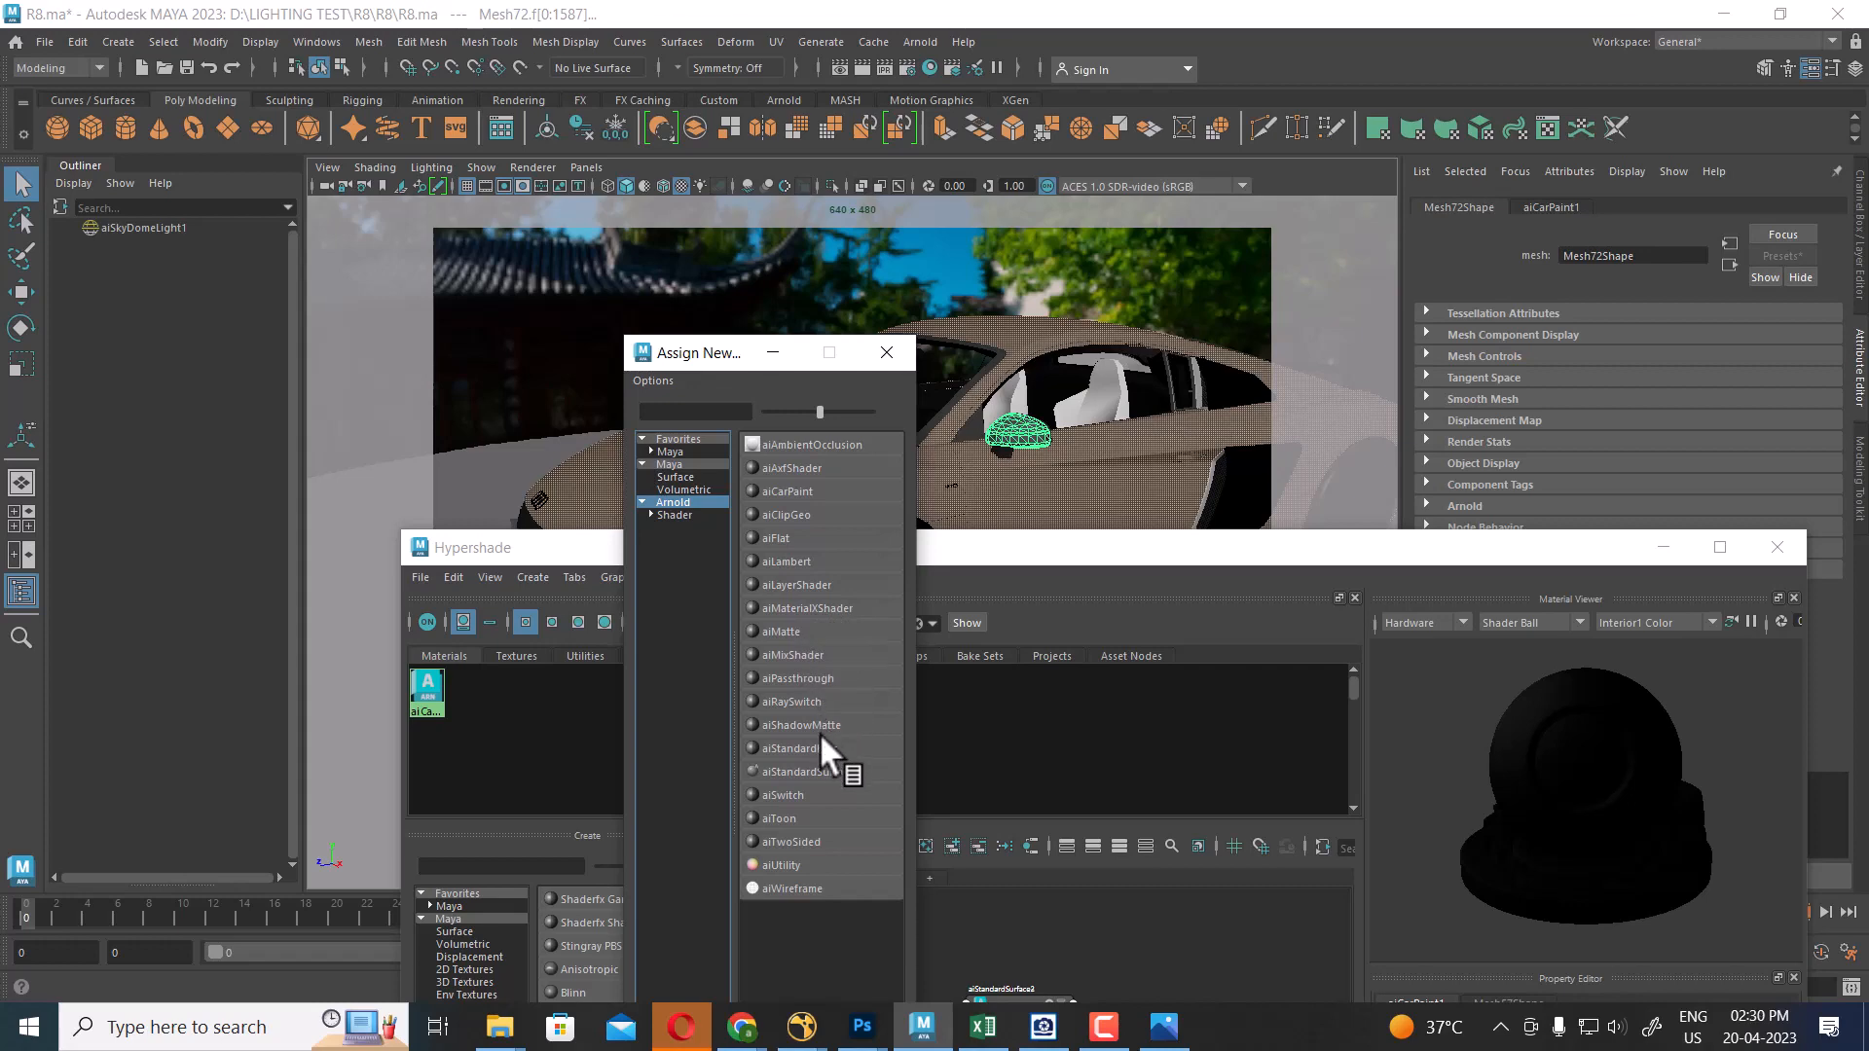
{"action": "left_click", "coordinate": [825, 488]}
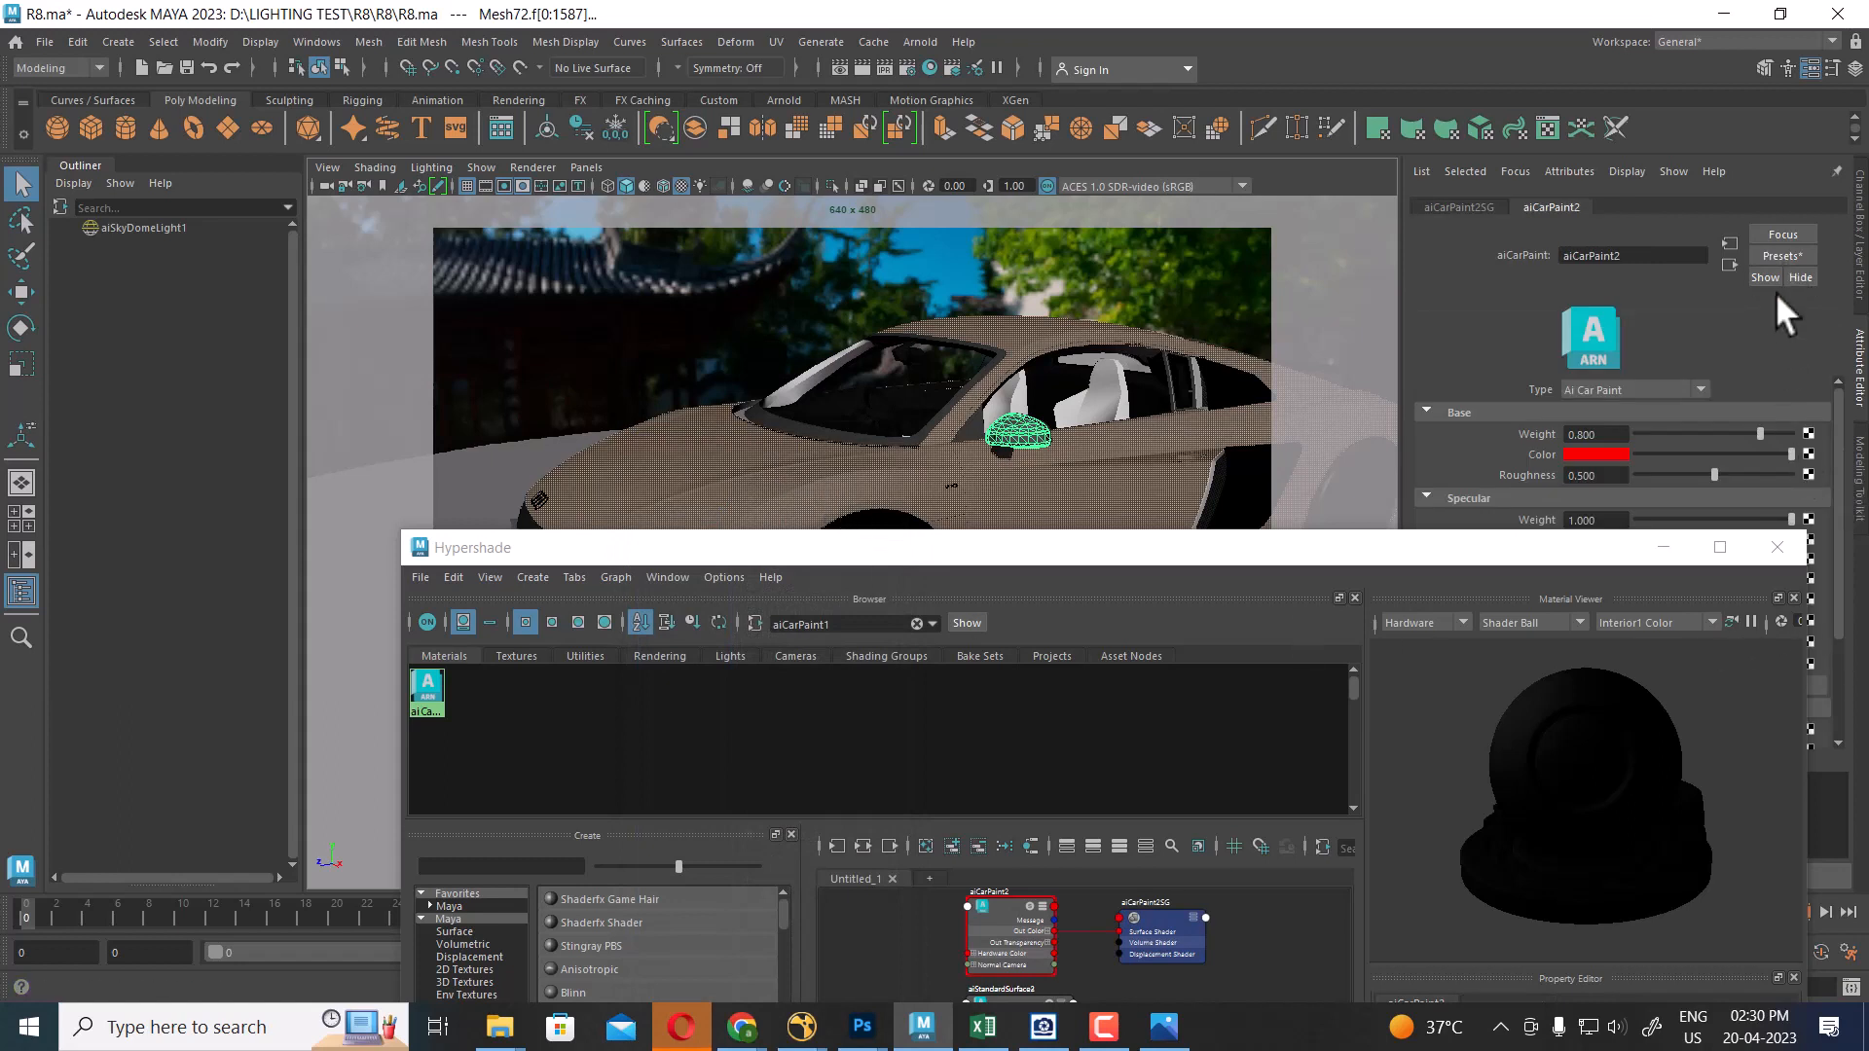
Set the new car paint's base color to blue with H 225.00, S 0.863 and V 0.710
{"action": "left_click", "coordinate": [1603, 451]}
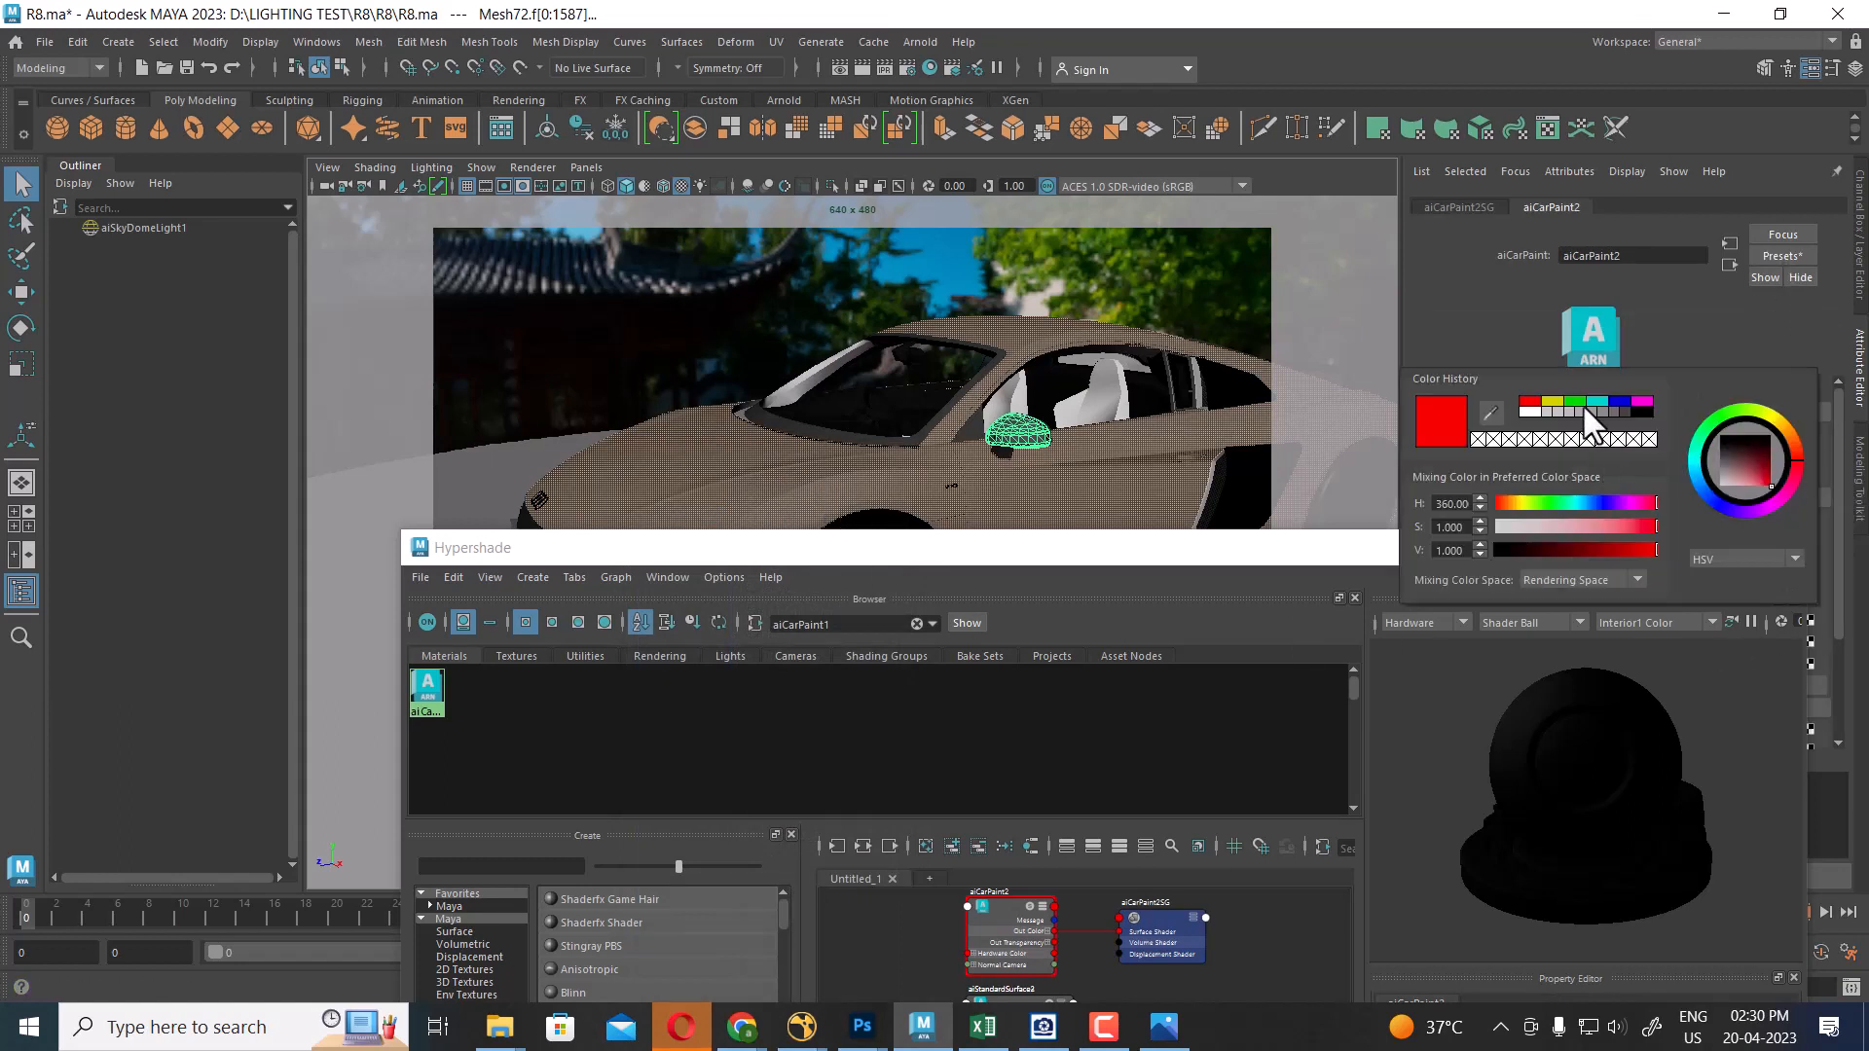
{"action": "left_click", "coordinate": [1617, 400]}
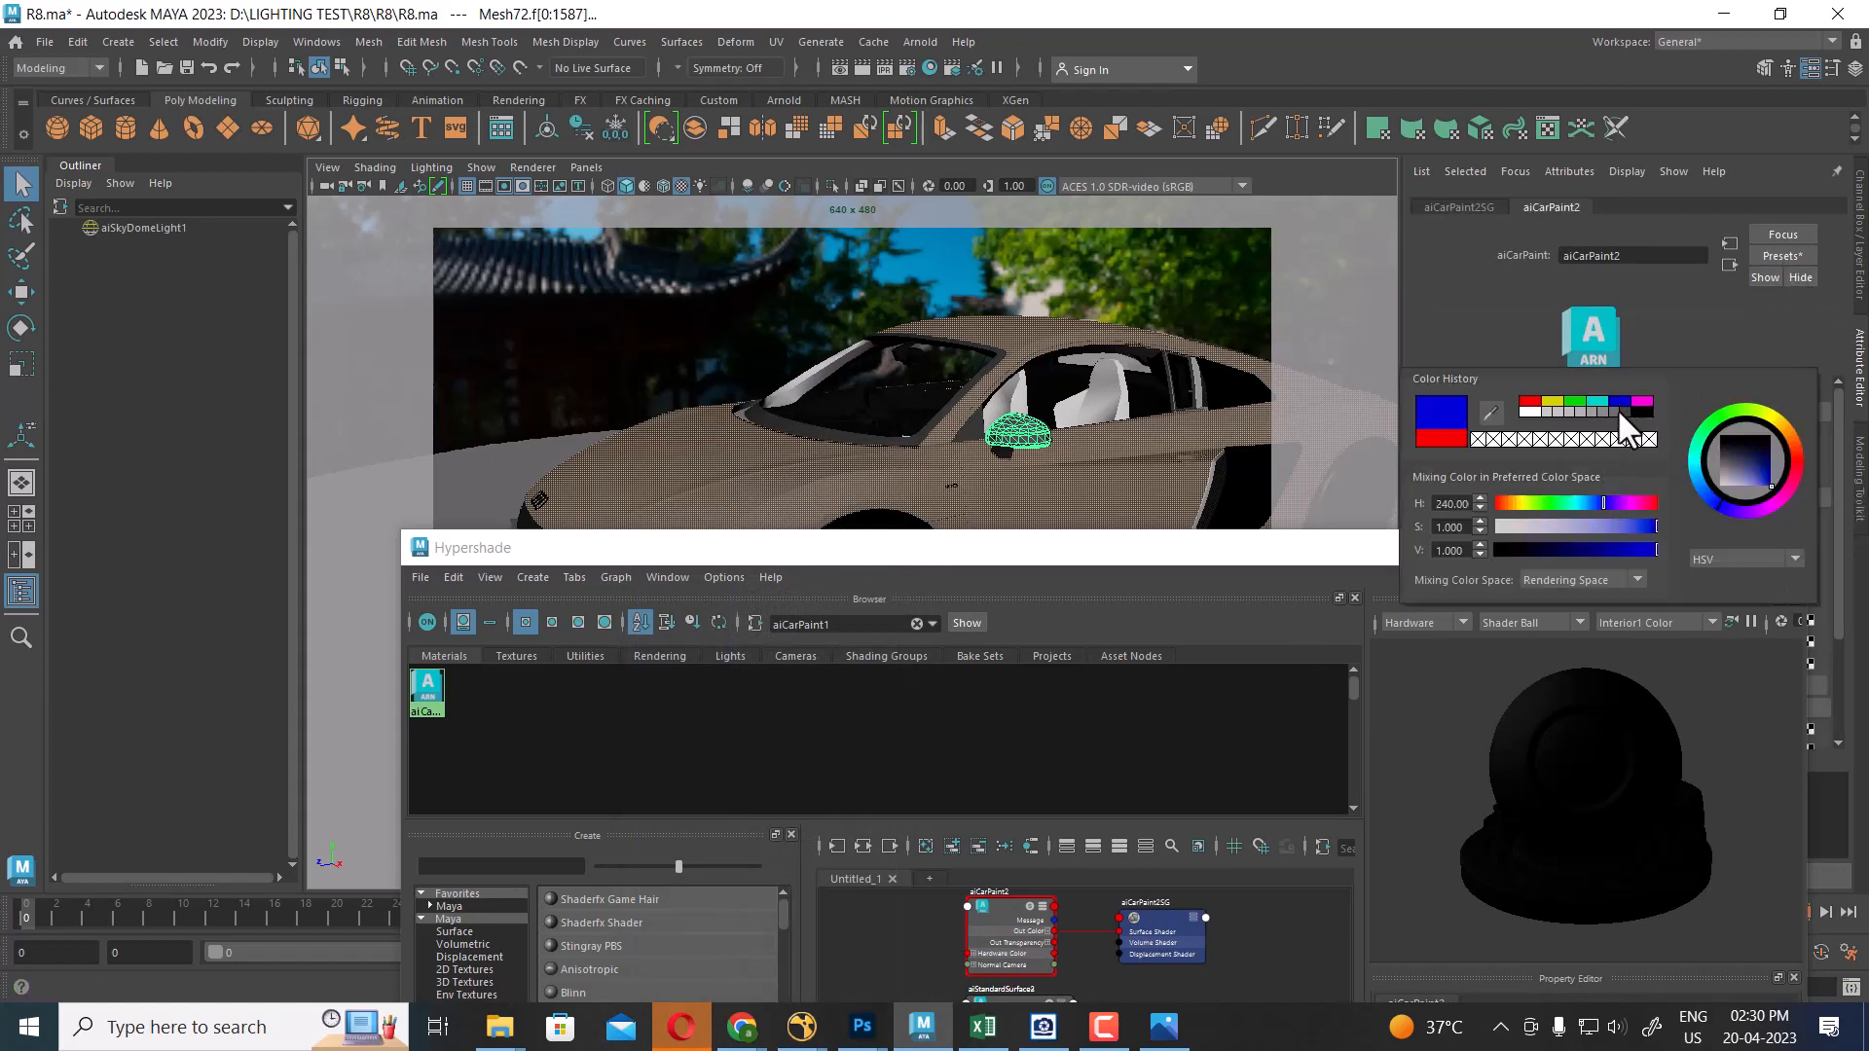
{"action": "left_click", "coordinate": [1696, 478]}
{"action": "left_click", "coordinate": [1757, 482]}
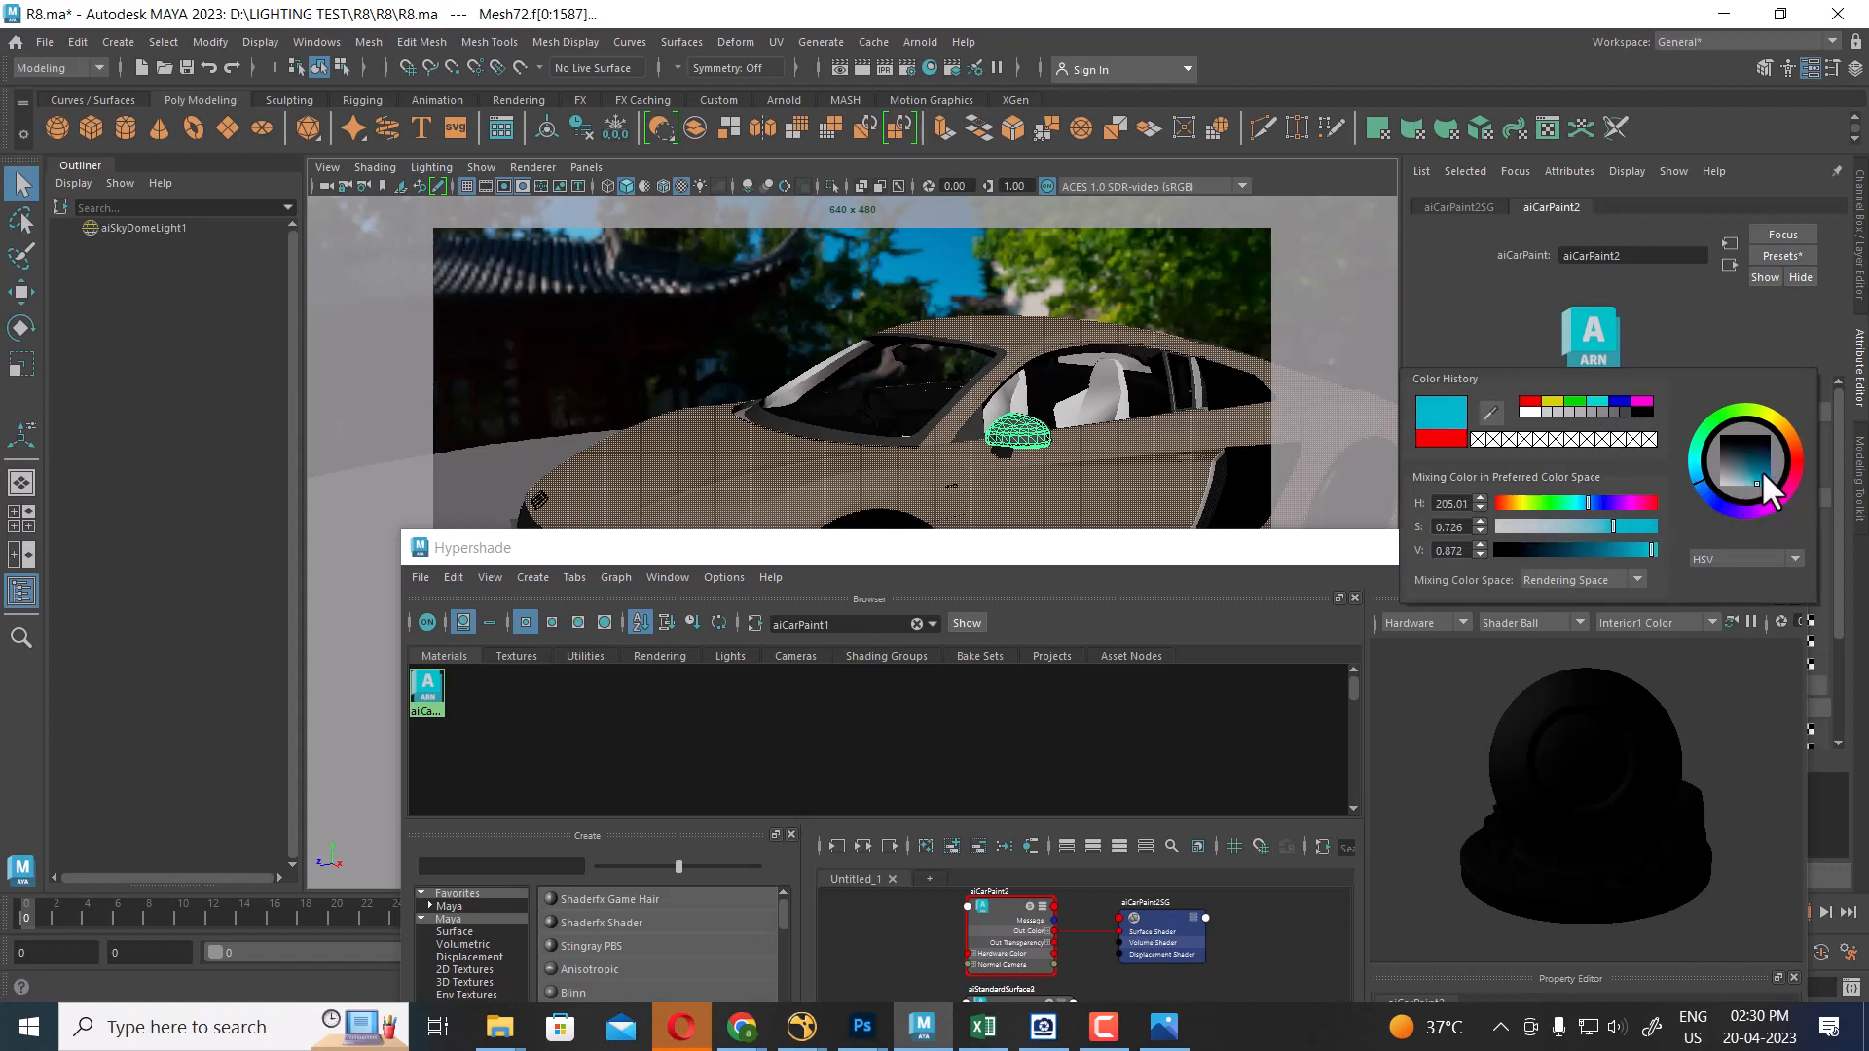
{"action": "left_click", "coordinate": [1796, 453]}
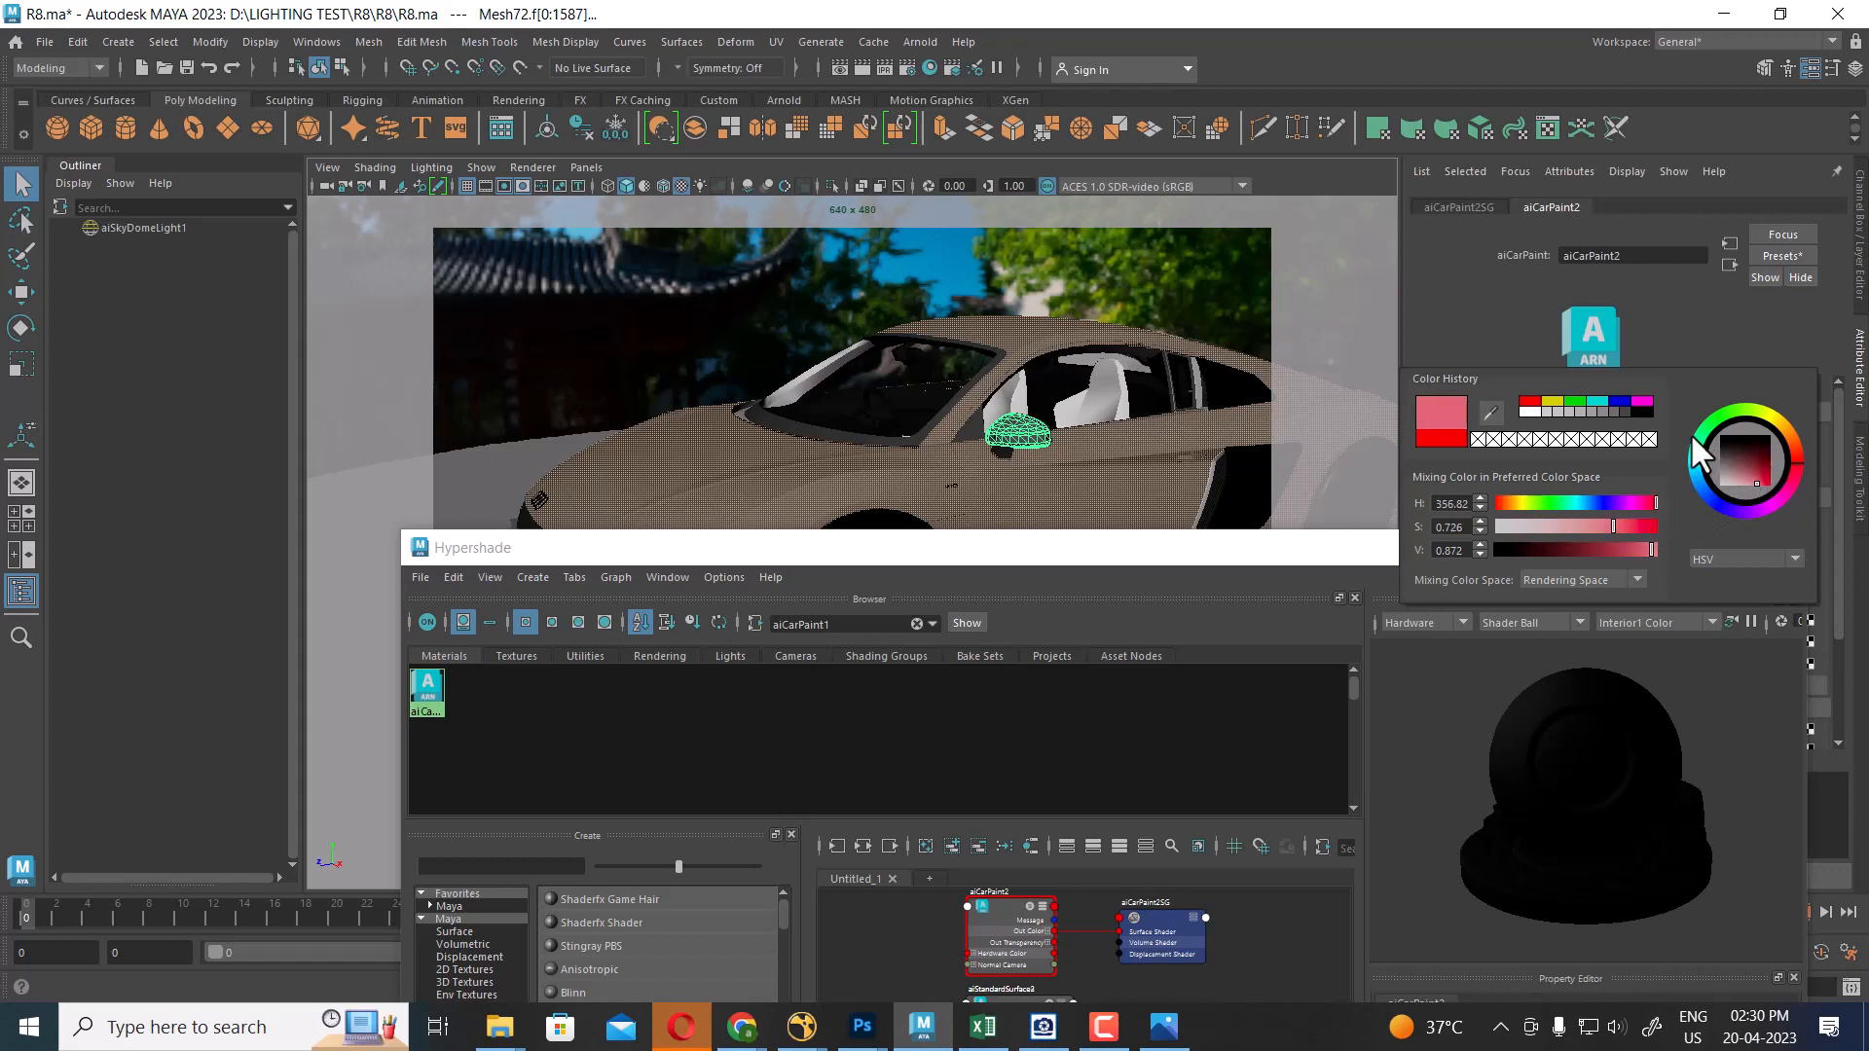
{"action": "mouse_move", "coordinate": [1698, 446]}
{"action": "left_mouse_down"}
{"action": "mouse_move", "coordinate": [1705, 493]}
{"action": "mouse_move", "coordinate": [1764, 483]}
{"action": "left_mouse_up"}
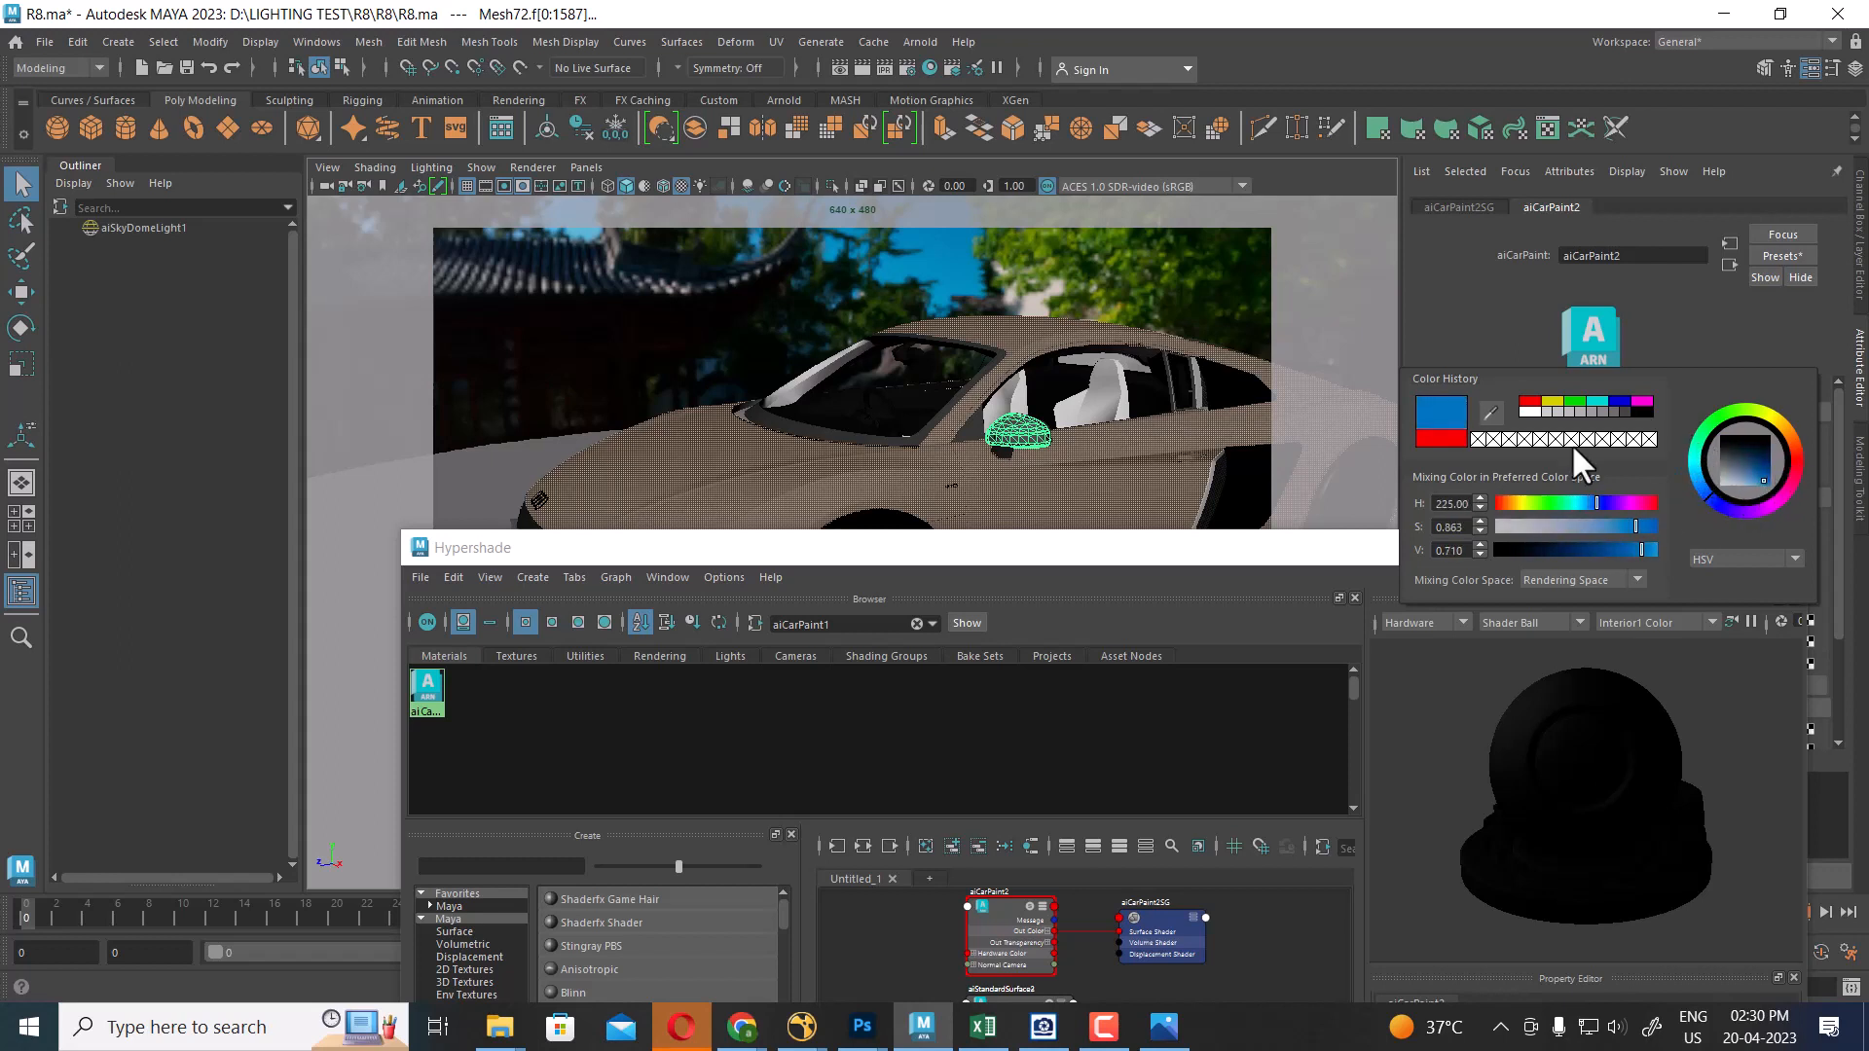
Render the current view to check the blue car paint, and close the Hypershade and Render View windows
{"action": "left_click", "coordinate": [863, 67]}
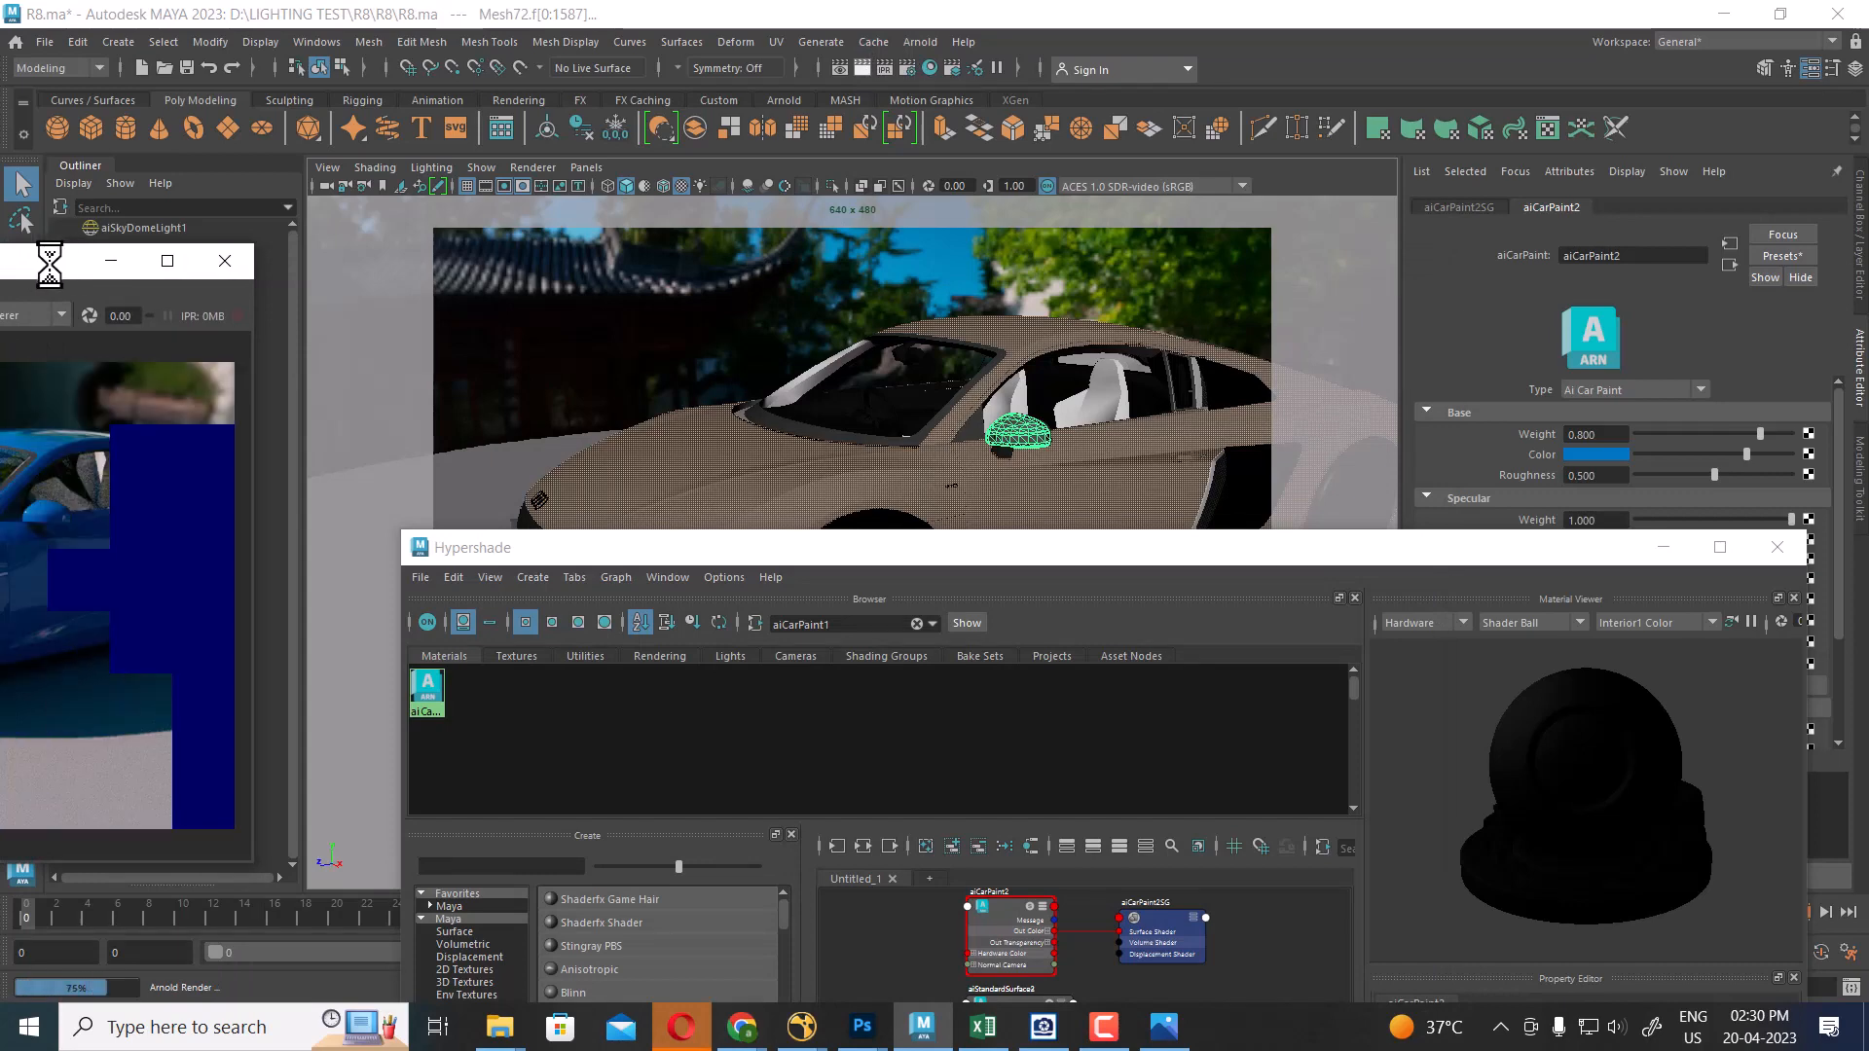
{"action": "left_click_drag", "start_coordinate": [43, 270], "coordinate": [831, 312]}
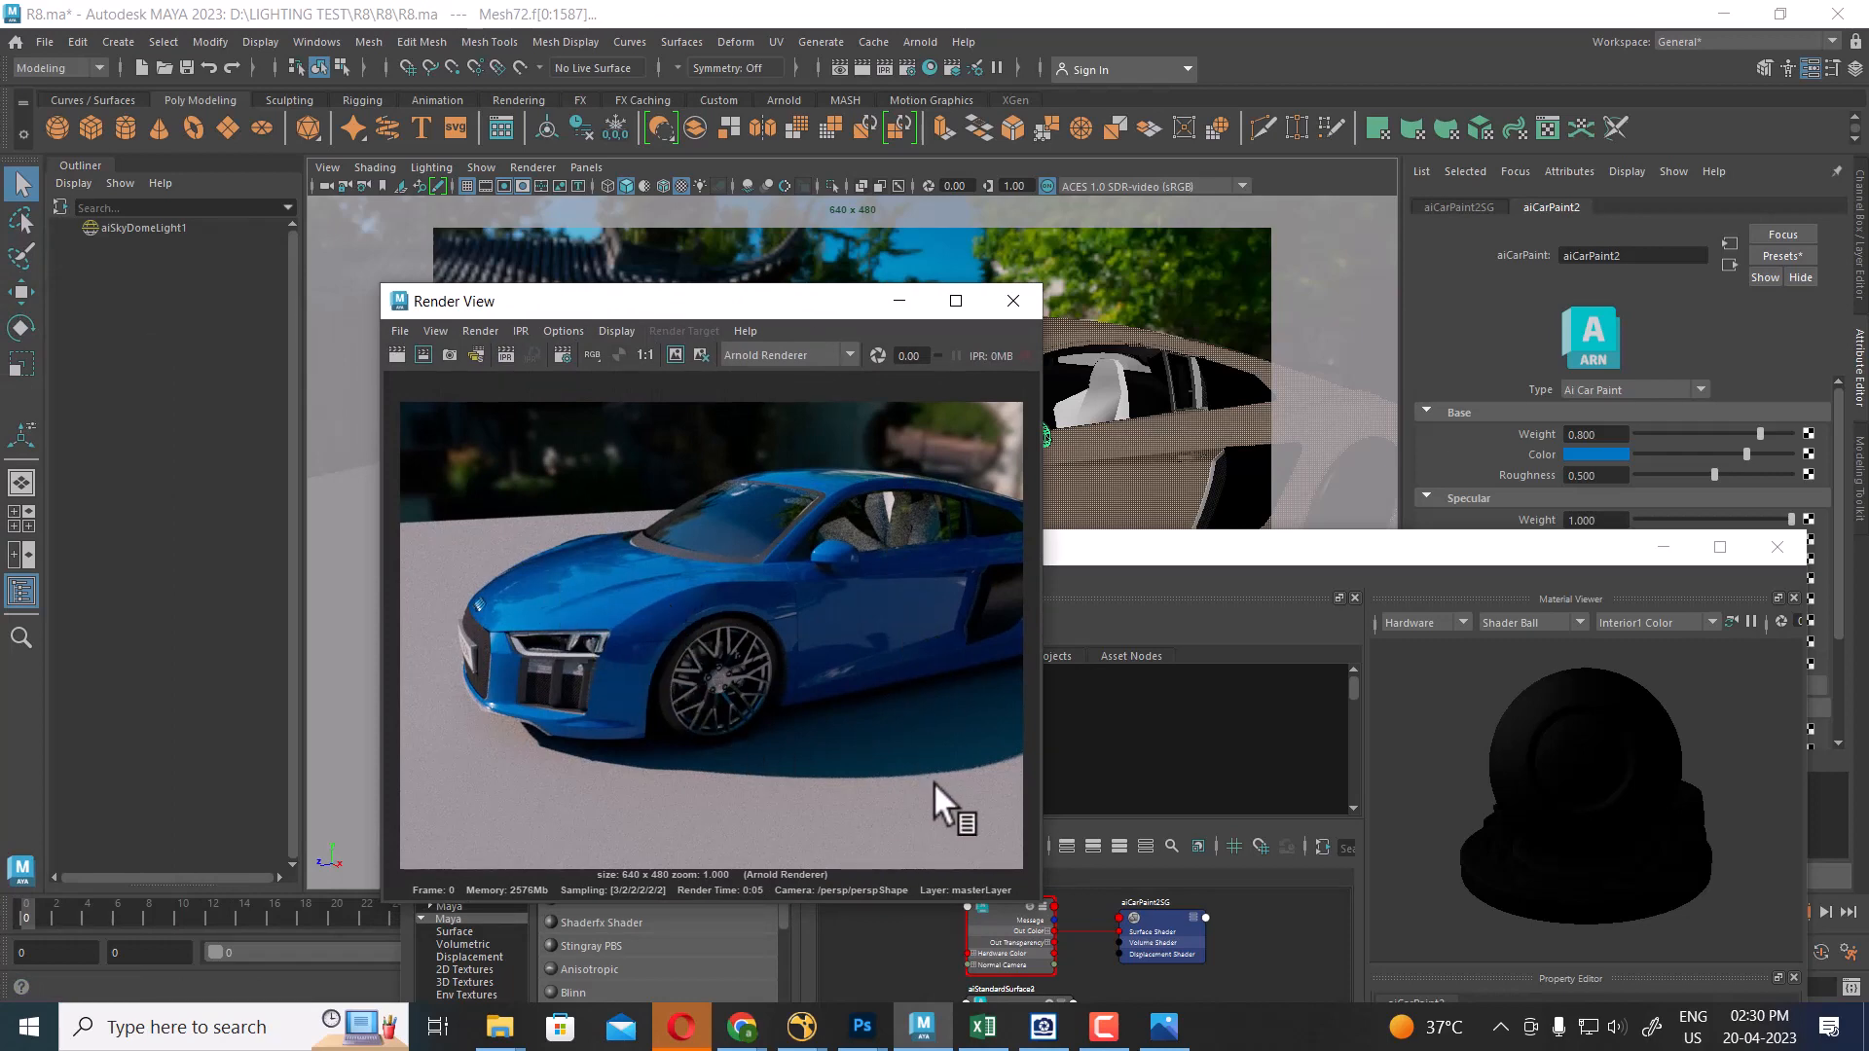
{"action": "left_click", "coordinate": [1795, 551]}
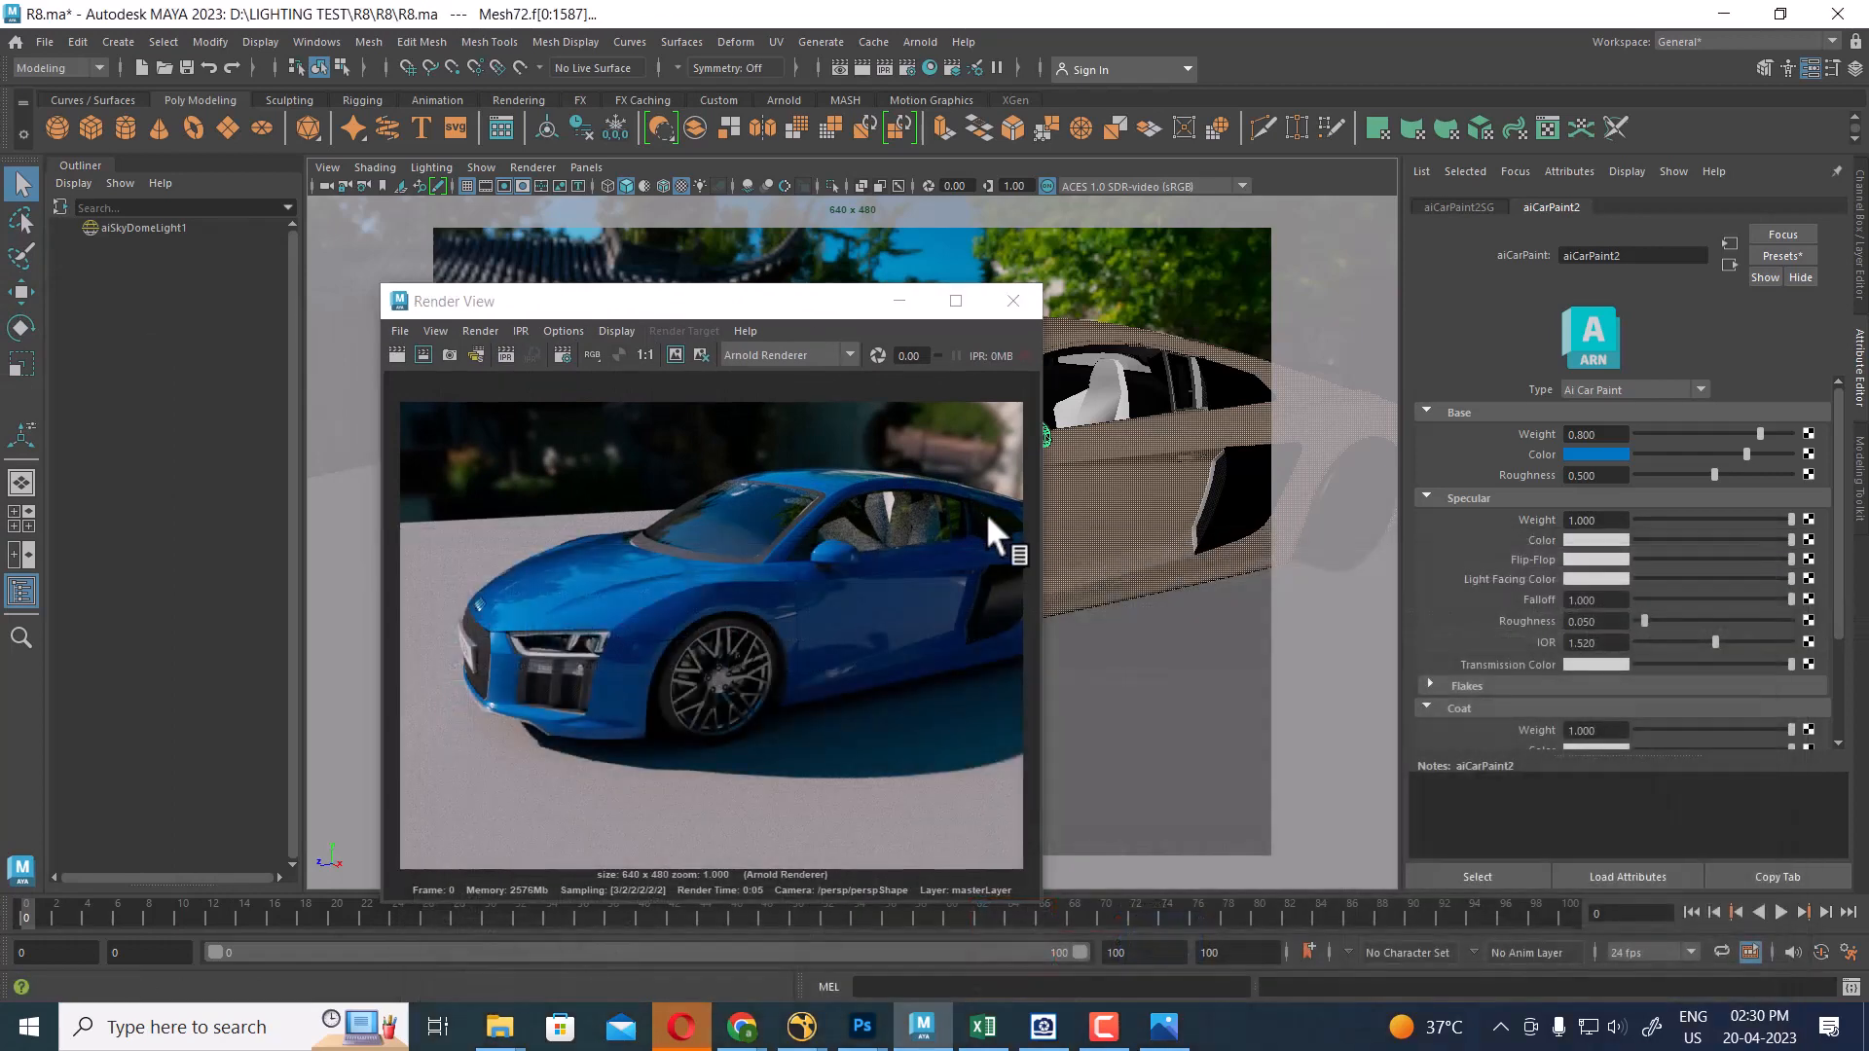
{"action": "left_click", "coordinate": [1024, 301]}
Assign a new Arnold aiShadowMatte material to the ground plane under the car
{"action": "left_click", "coordinate": [1122, 725]}
{"action": "right_click_drag", "start_coordinate": [1067, 715], "coordinate": [983, 632], "text": "alt"}
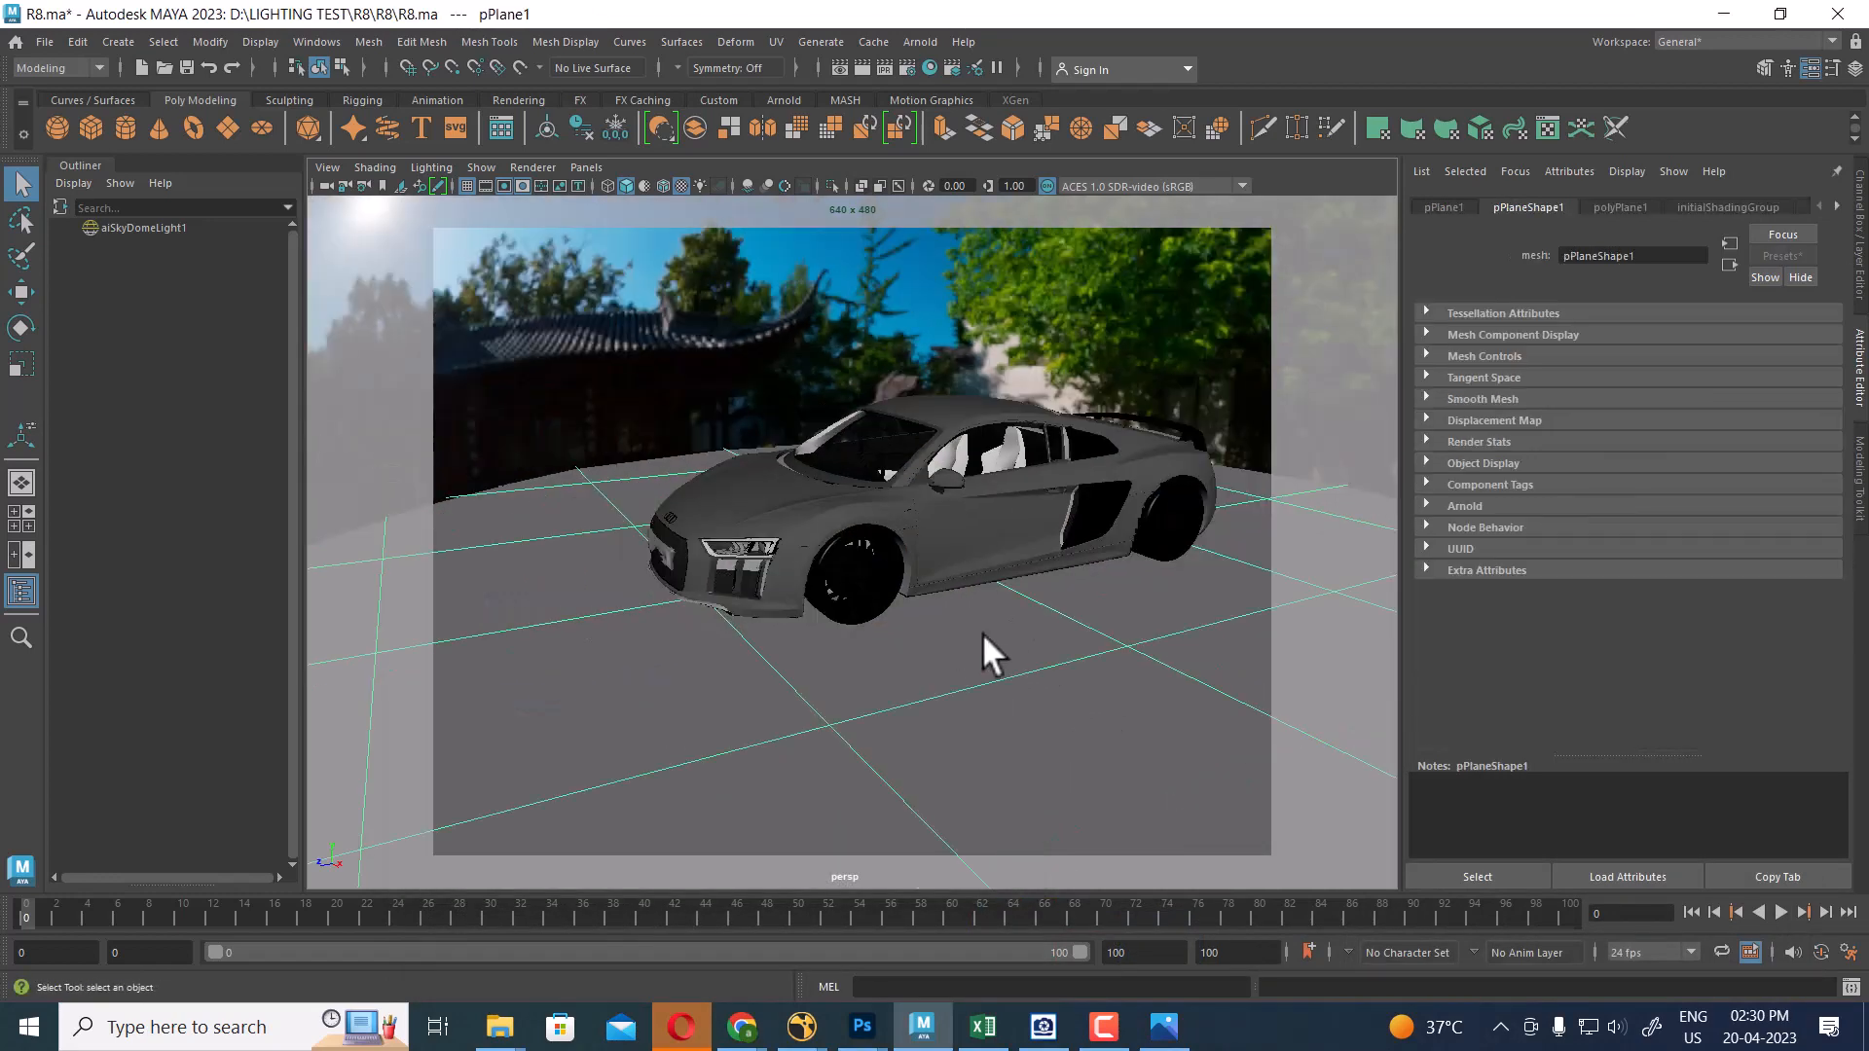
{"action": "left_click_drag", "start_coordinate": [983, 633], "coordinate": [932, 638], "text": "alt"}
{"action": "right_click_drag", "start_coordinate": [932, 639], "coordinate": [1069, 943], "text": "alt"}
{"action": "left_click", "coordinate": [670, 502]}
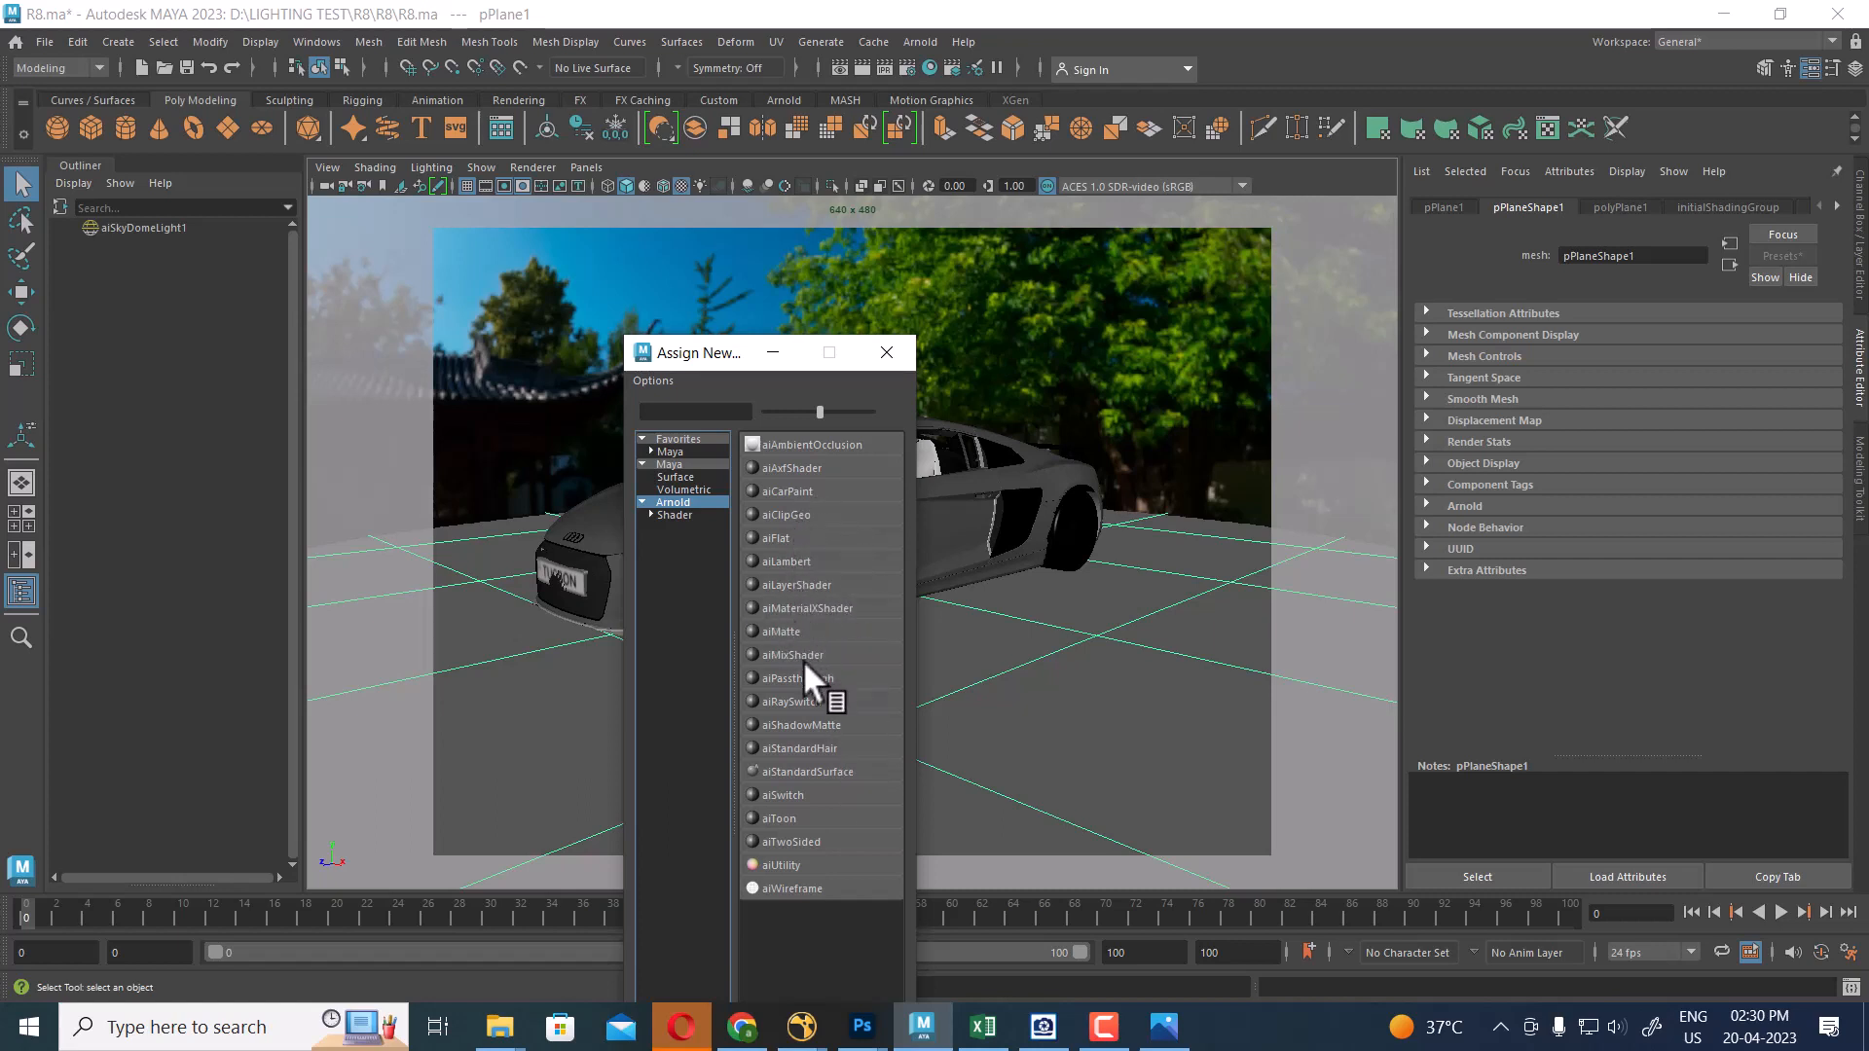
{"action": "left_click", "coordinate": [814, 723]}
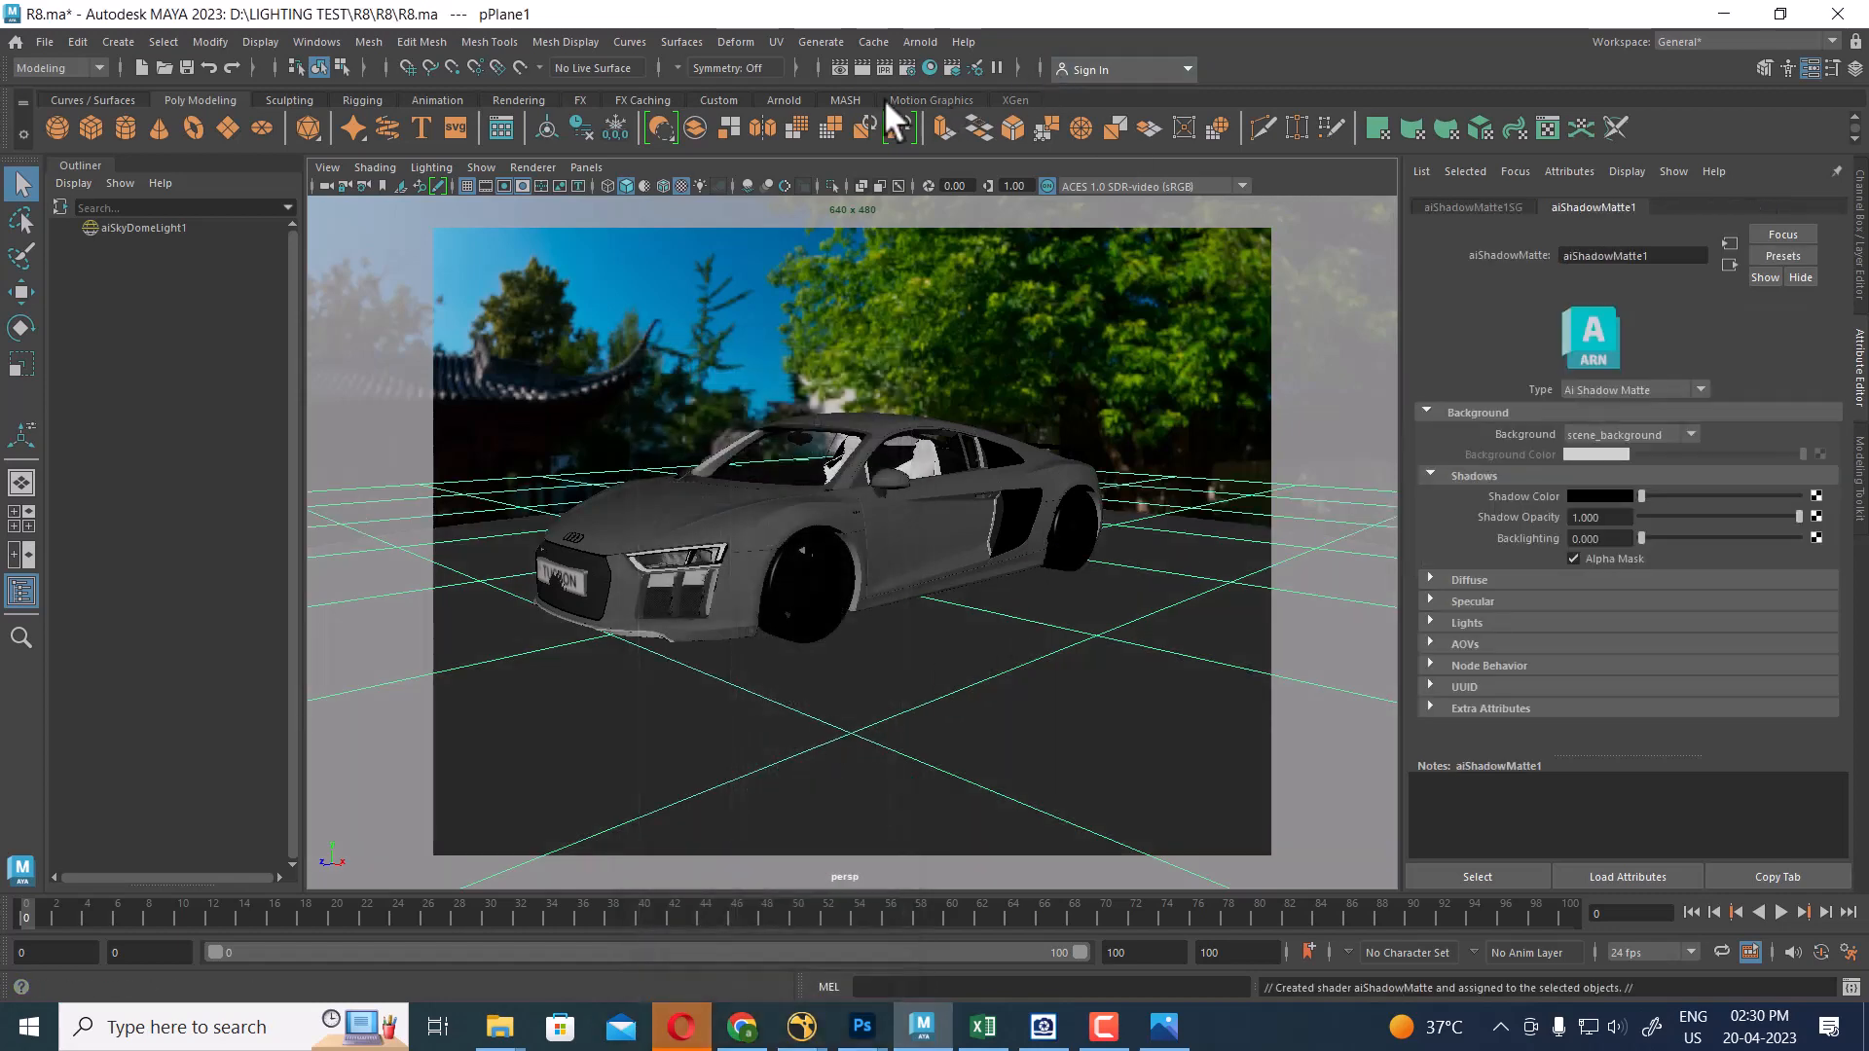
Render the current view to check how the shadow matte ground blends with the HDRI background, and close the render
{"action": "left_click", "coordinate": [861, 69]}
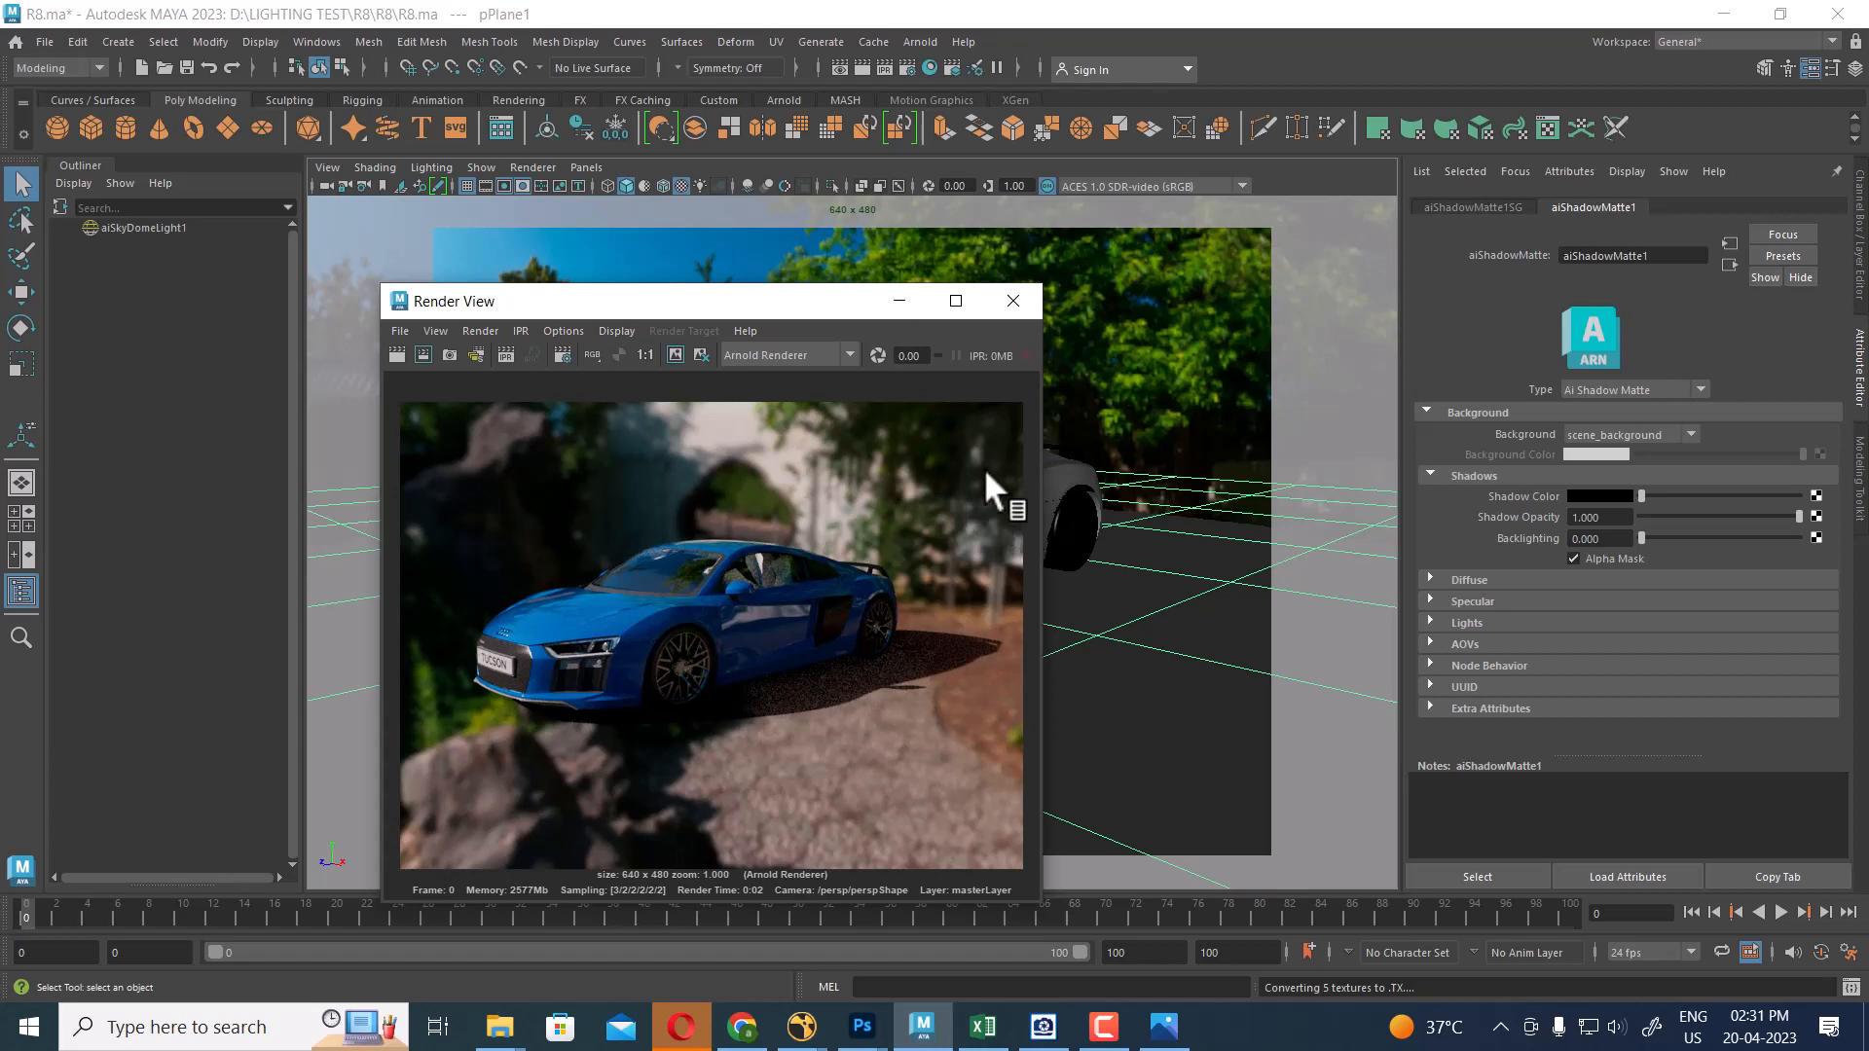
{"action": "left_click", "coordinate": [1012, 301]}
{"action": "right_click_drag", "start_coordinate": [1059, 530], "coordinate": [1085, 609], "text": "alt"}
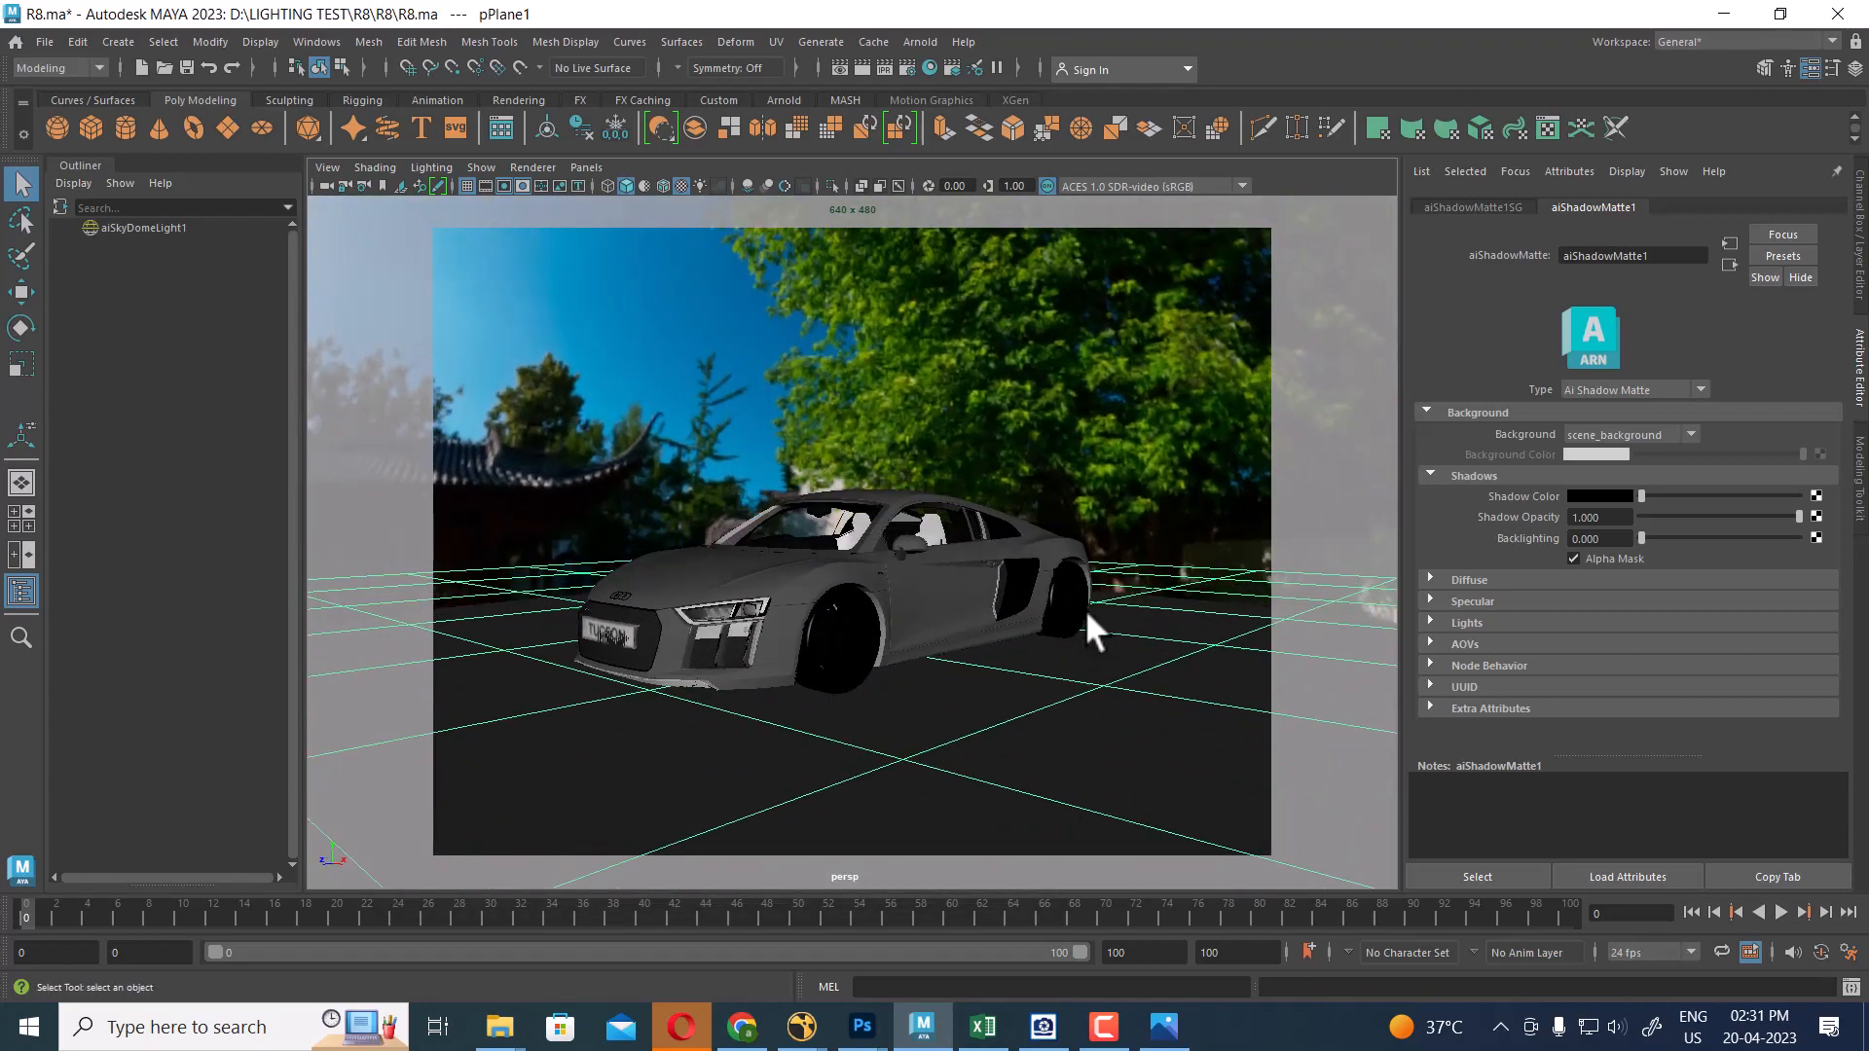
Select the sky dome light, switch to Chrome and filter the Poly Haven HDRIs to the Outdoor category
{"action": "left_click", "coordinate": [1026, 352]}
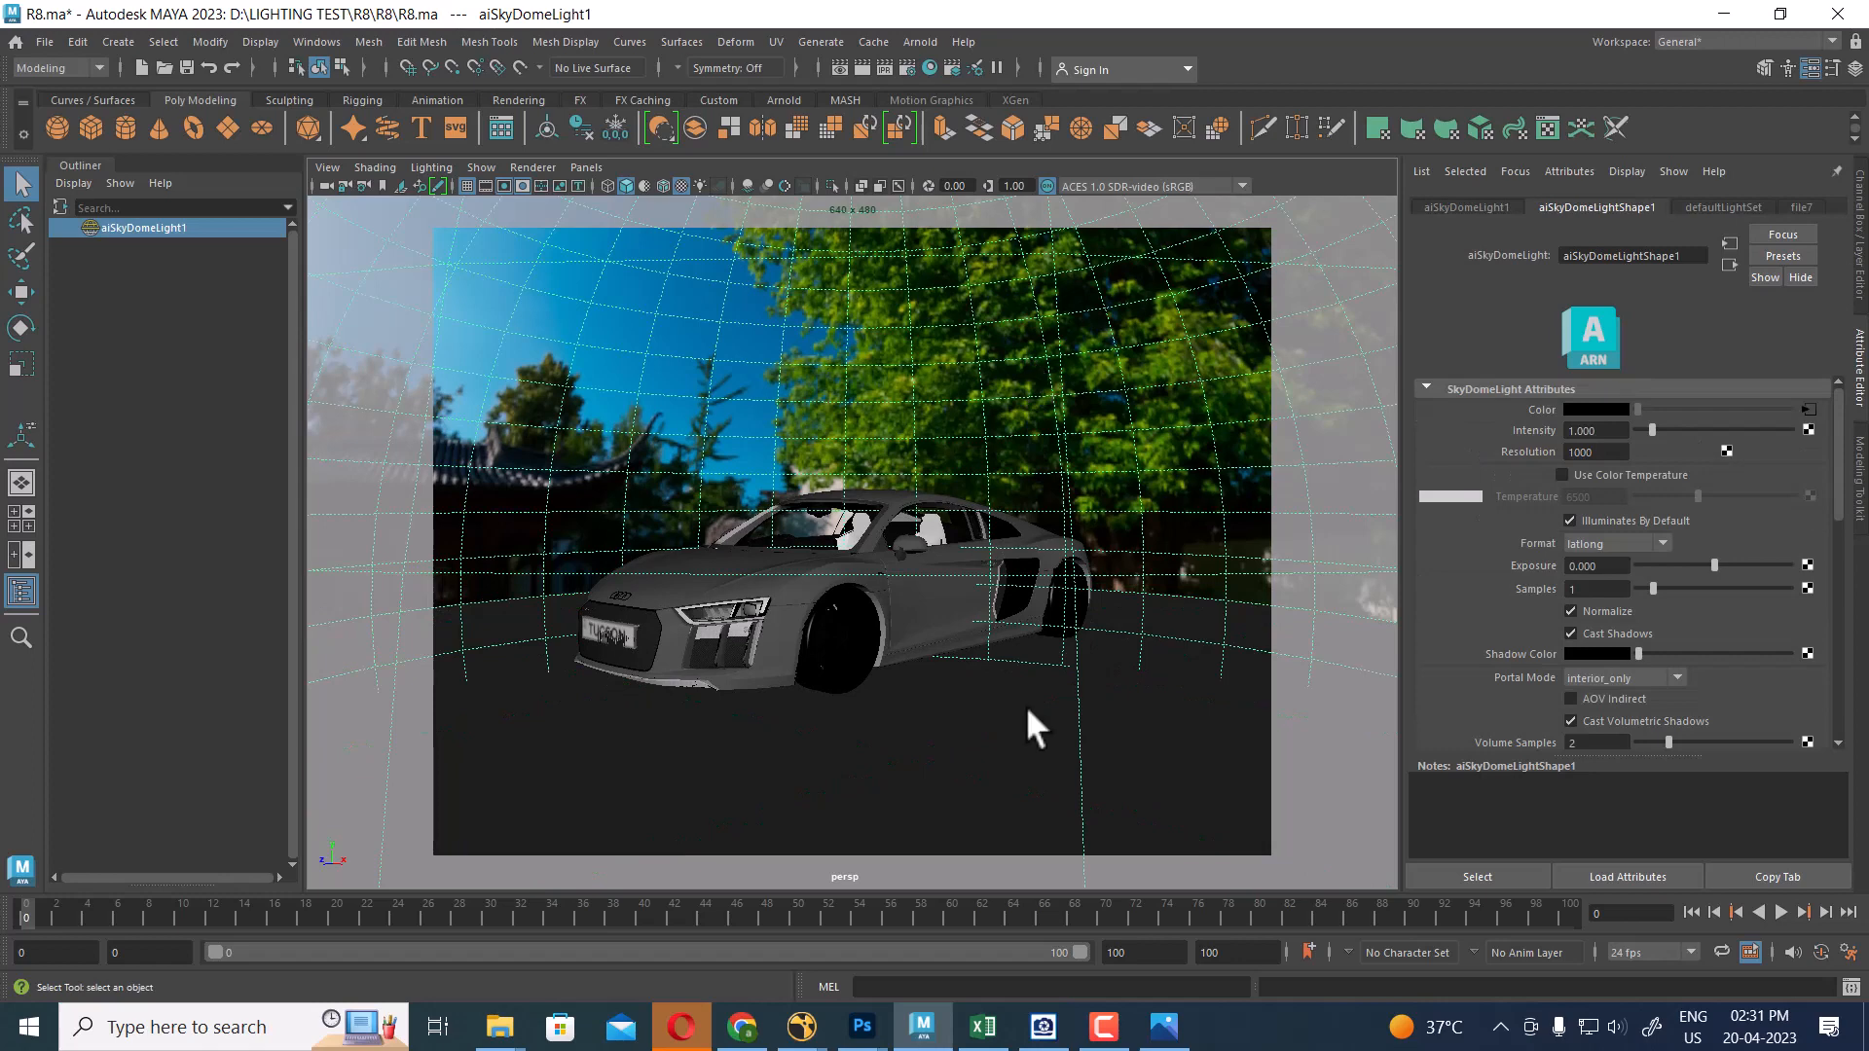
{"action": "left_click", "coordinate": [1104, 1027]}
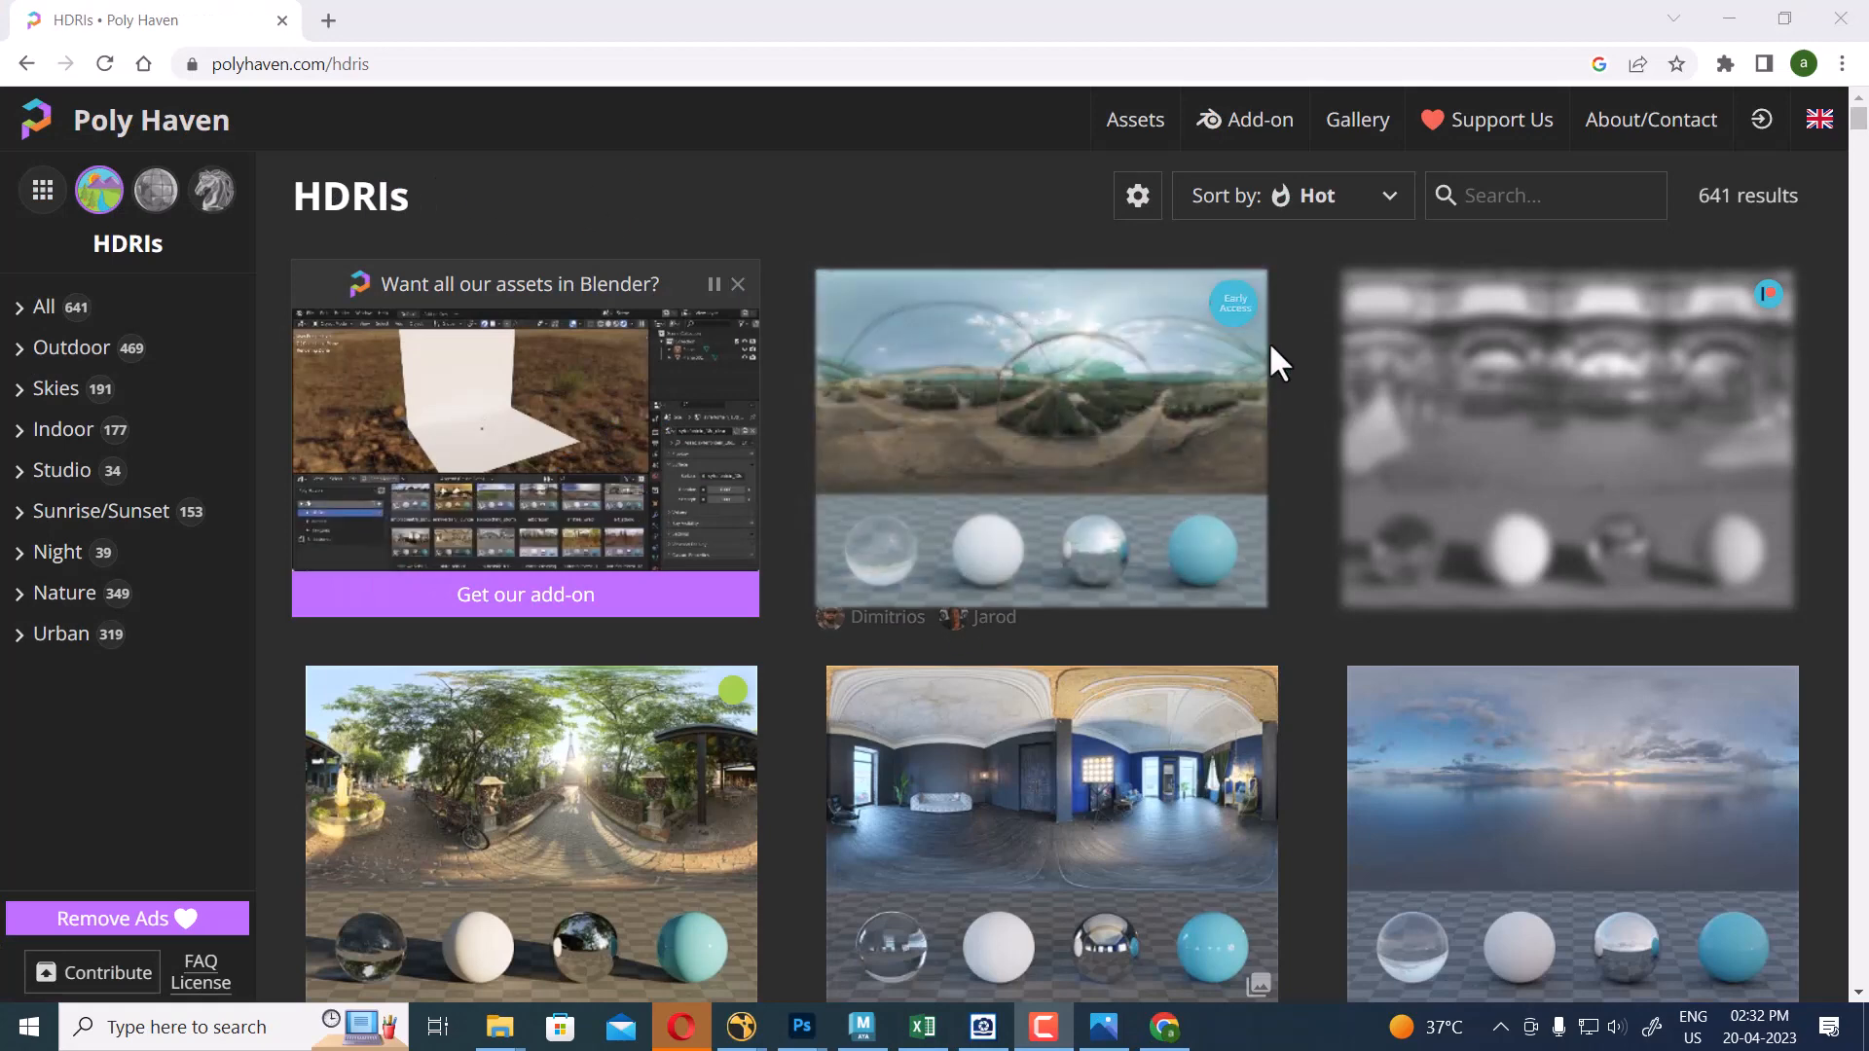
{"action": "scroll", "coordinate": [758, 165], "scroll_direction": "down", "scroll_amount": 1}
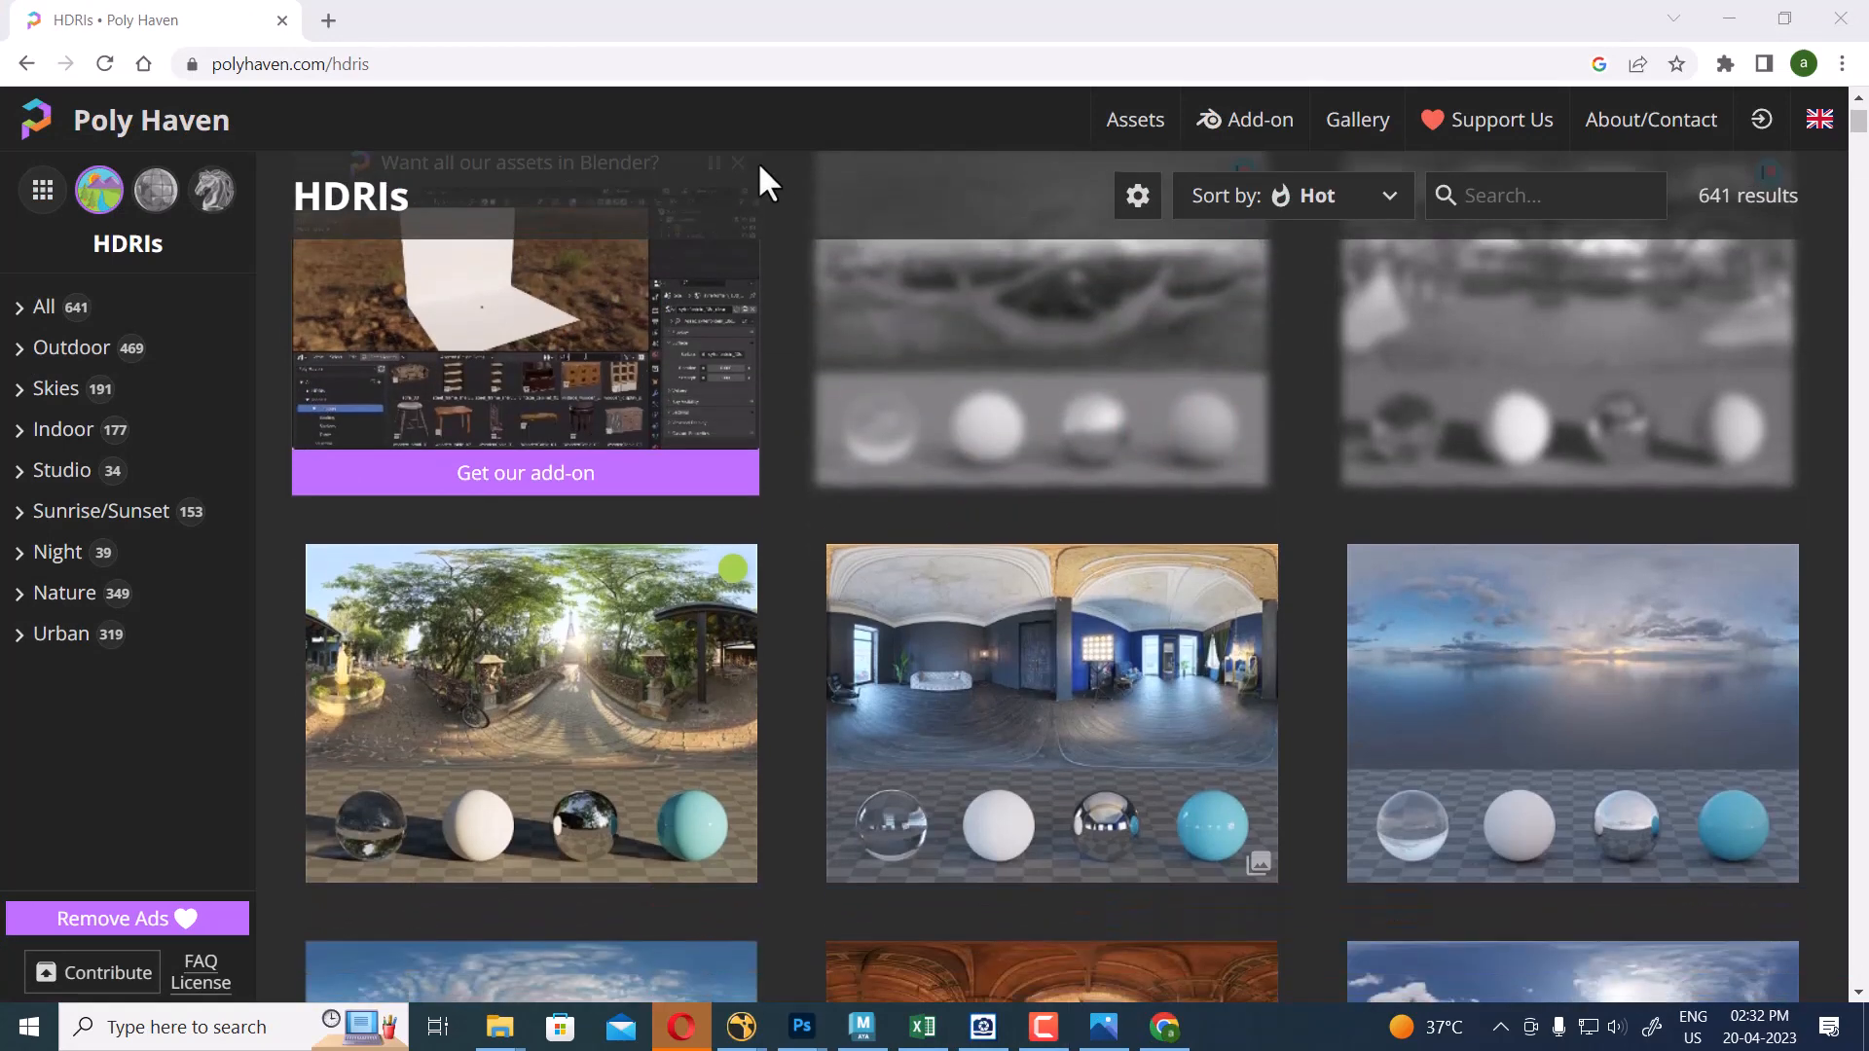
{"action": "left_click", "coordinate": [66, 357]}
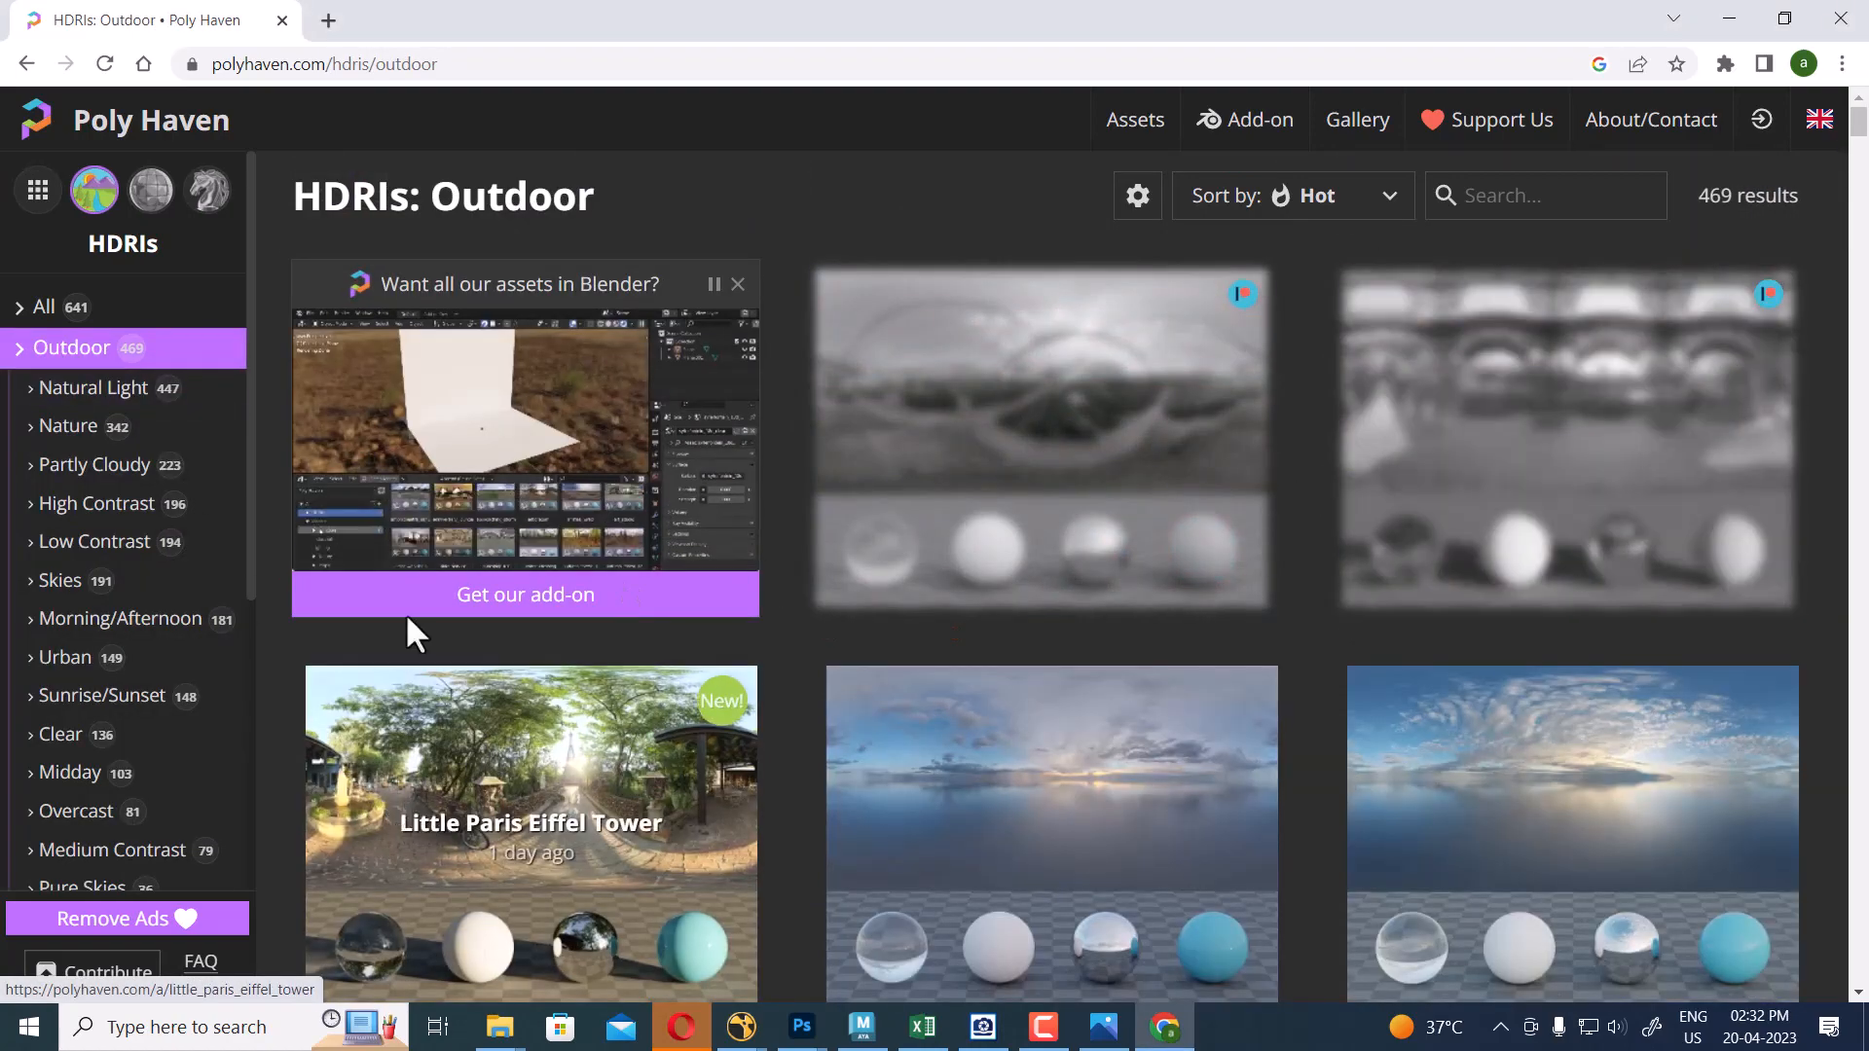
Open the Dam Wall HDRI from the outdoor list and download it as a 4K EXR
{"action": "scroll", "coordinate": [1055, 646], "scroll_direction": "down", "scroll_amount": 5}
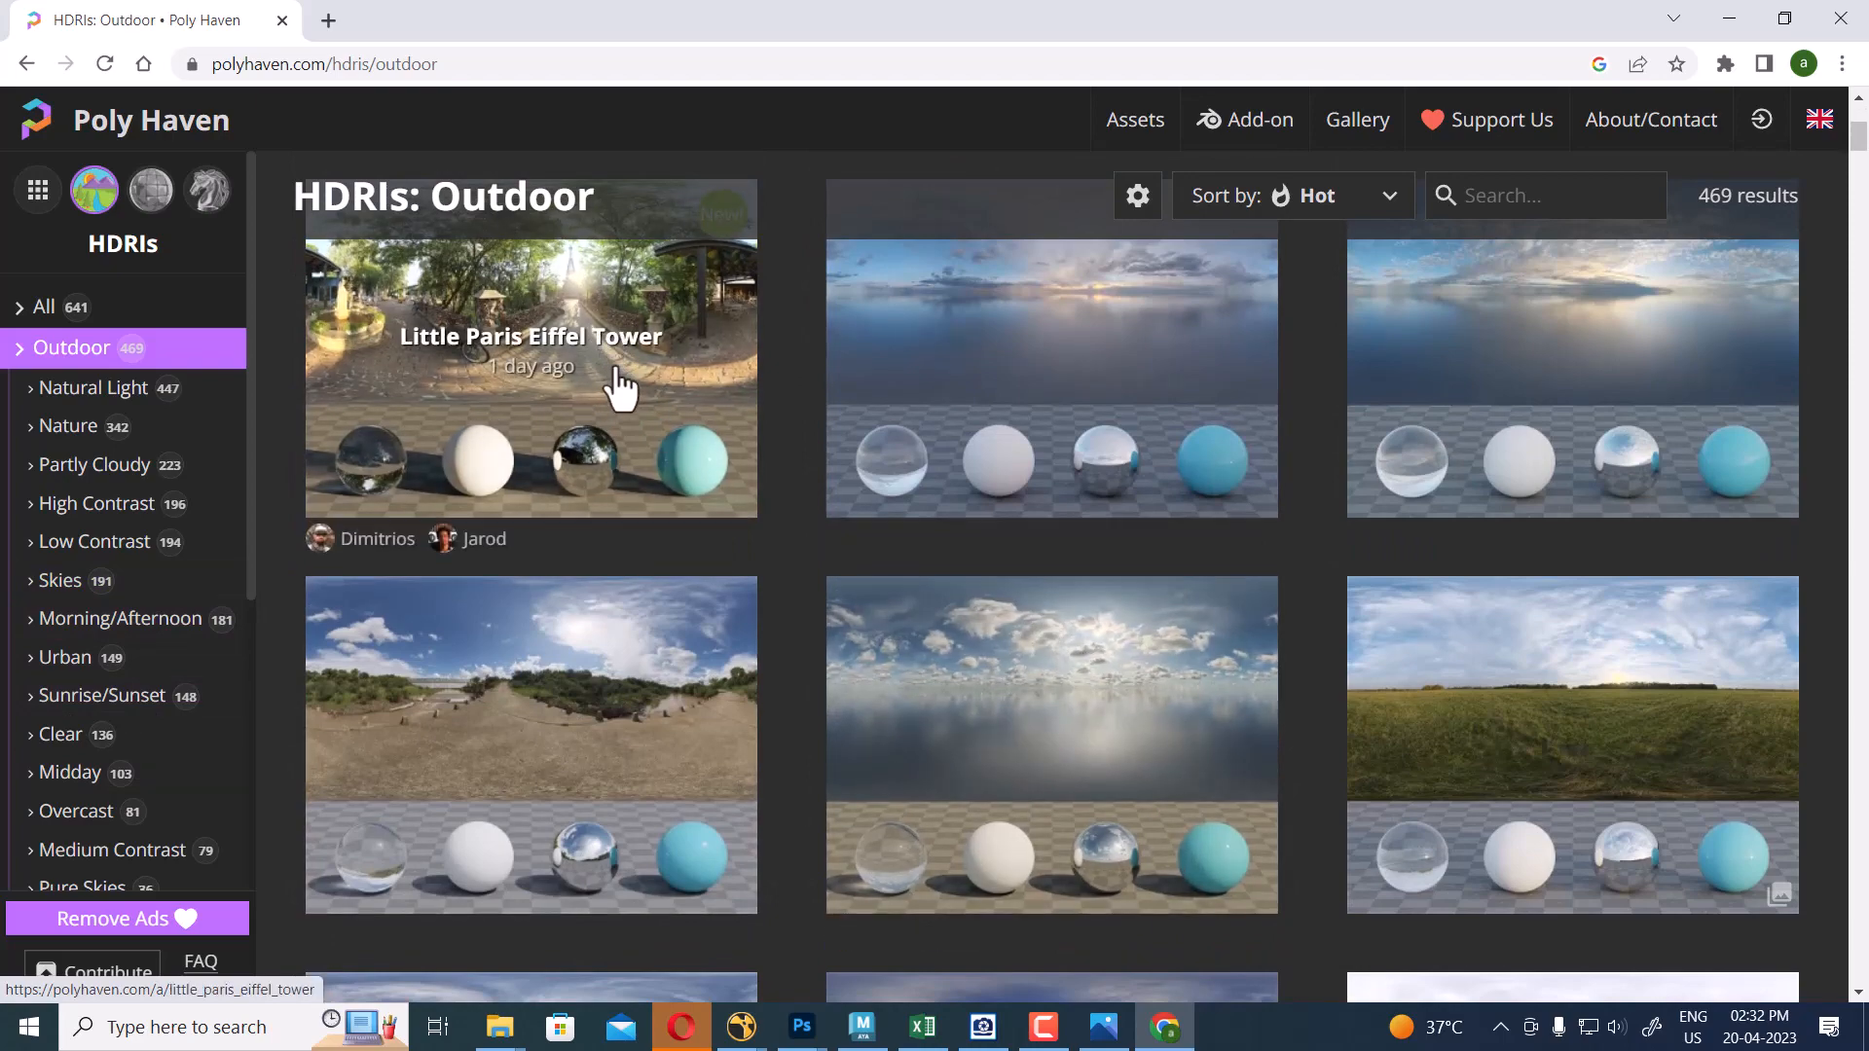
{"action": "left_click", "coordinate": [626, 703]}
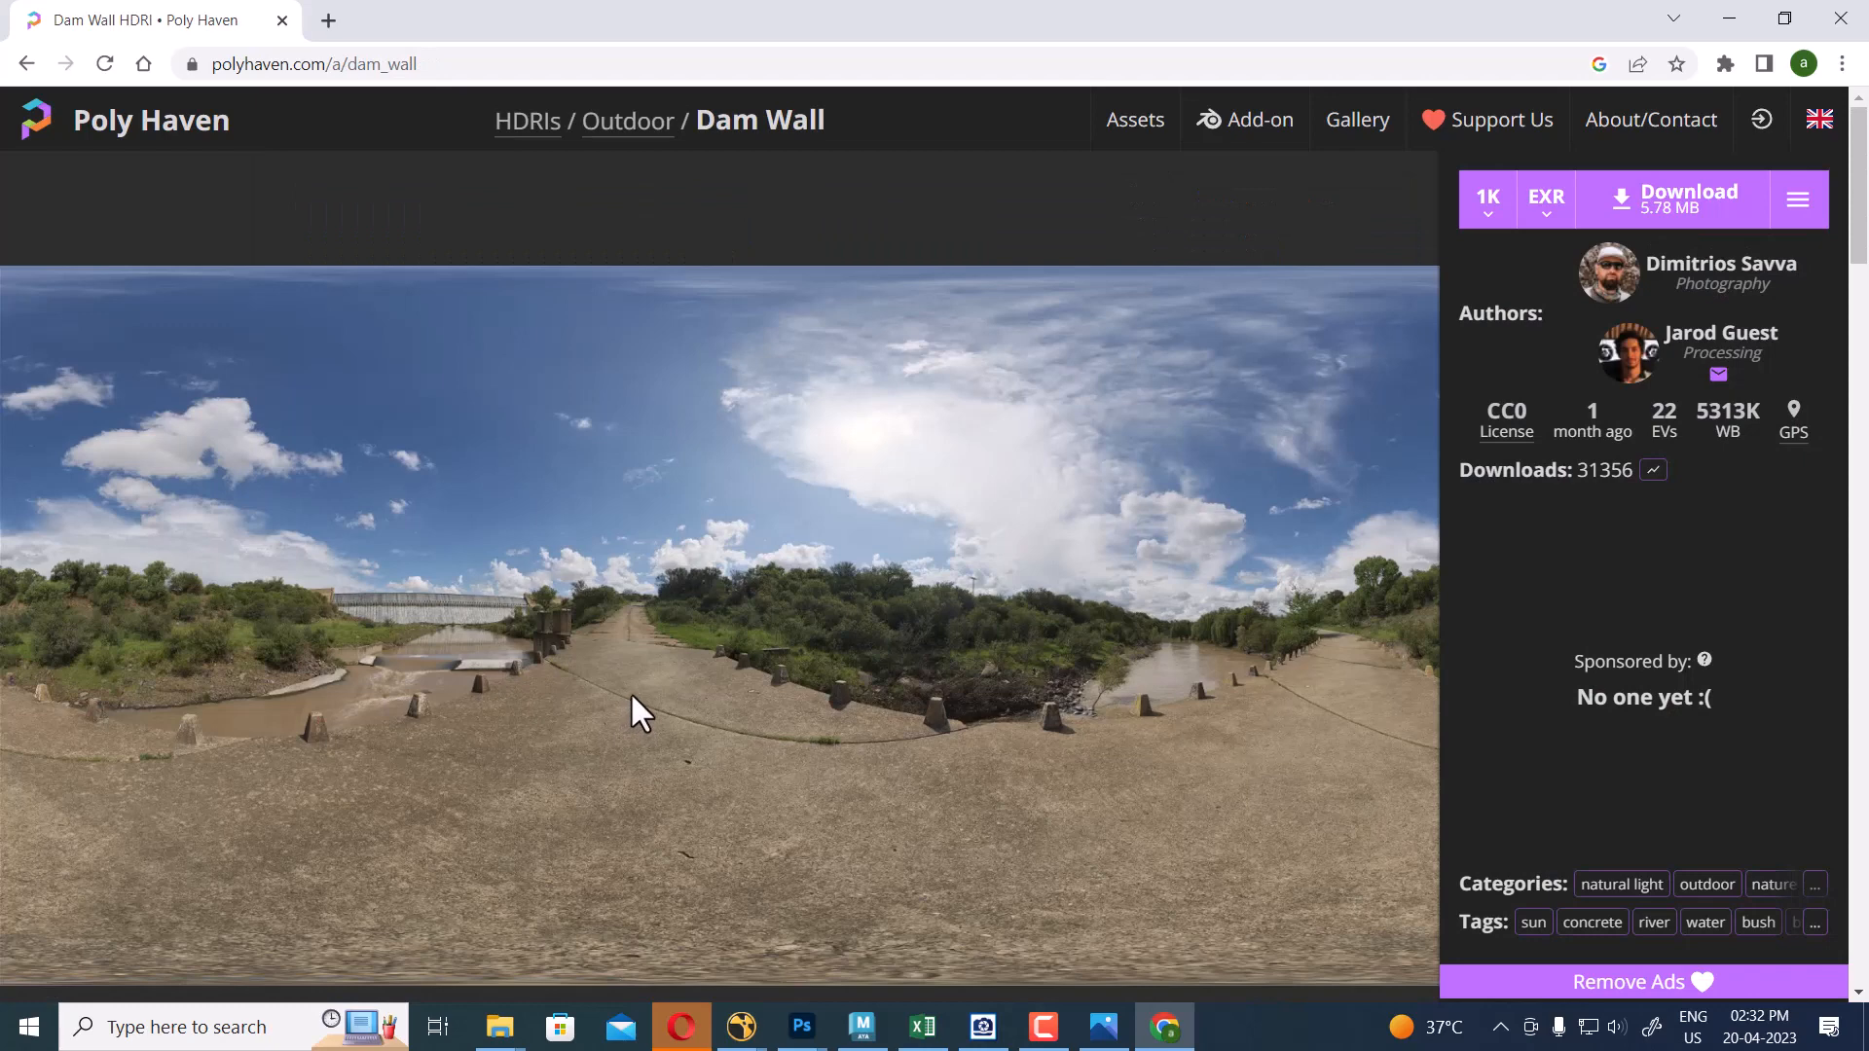
{"action": "scroll", "coordinate": [631, 691], "scroll_direction": "down", "scroll_amount": 3}
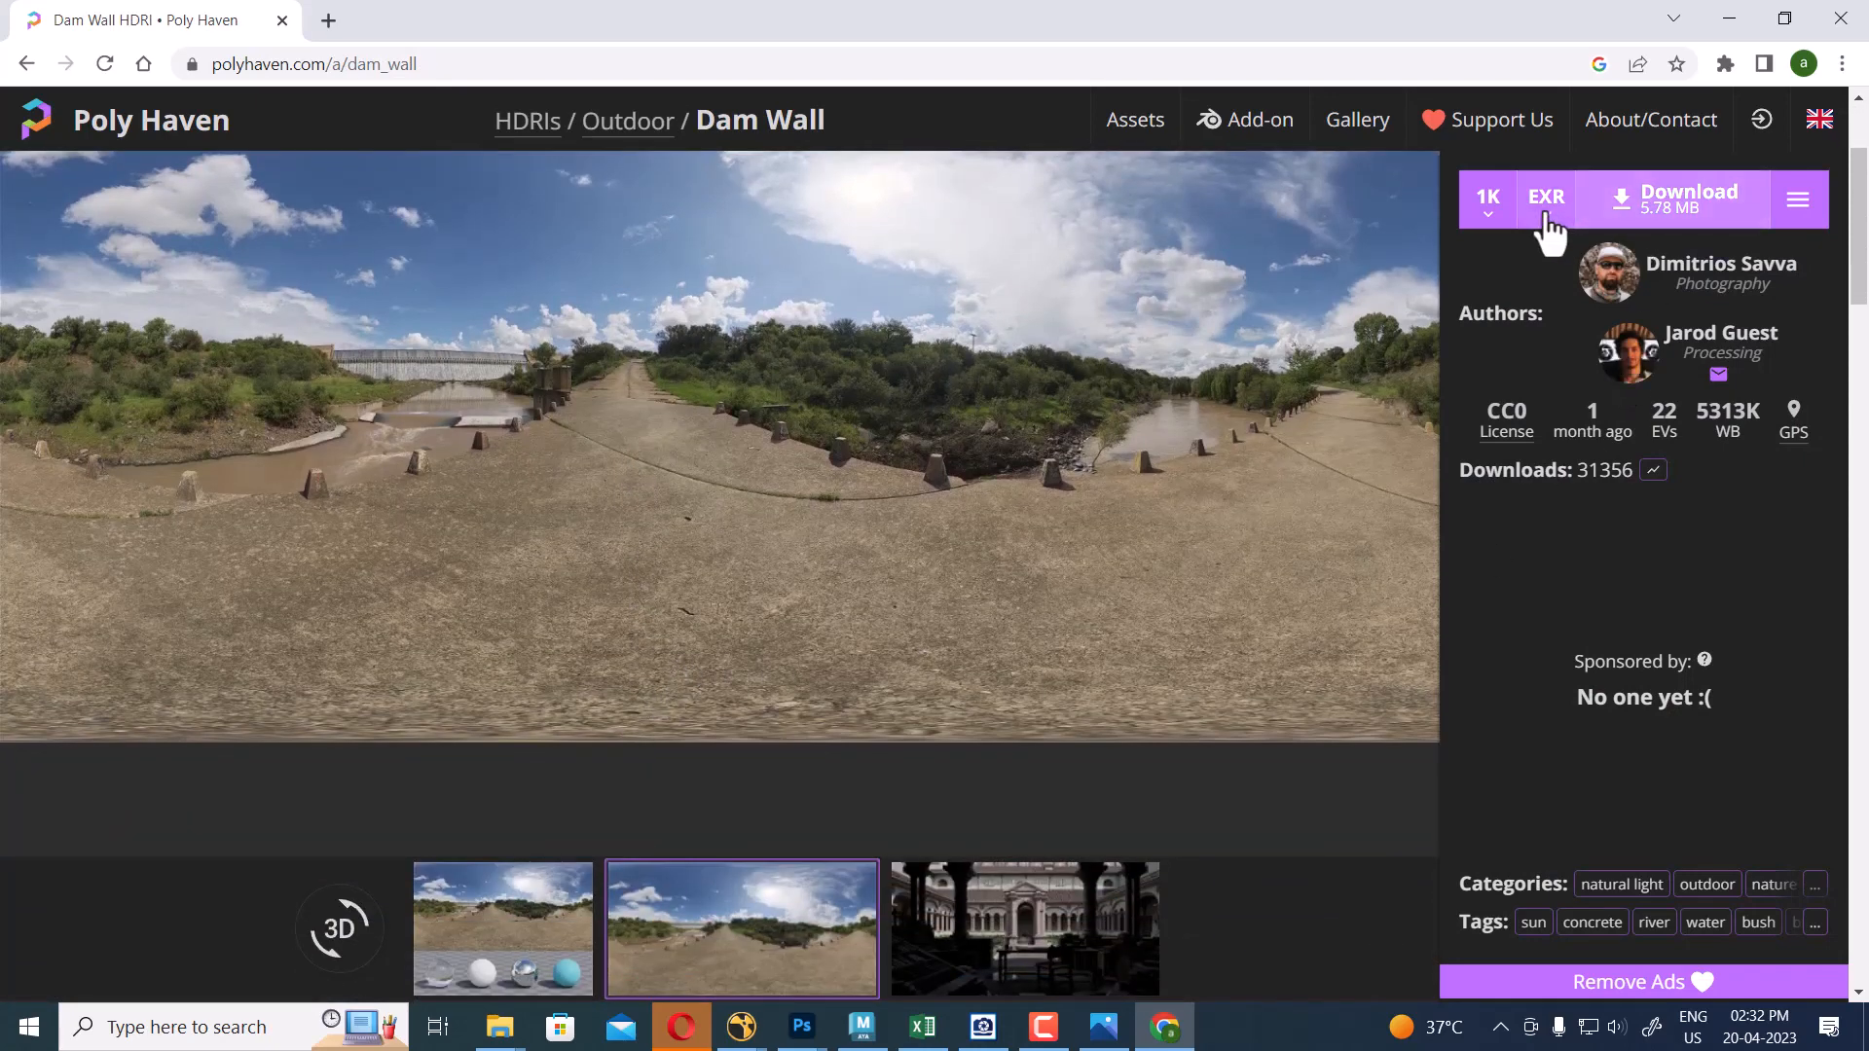
{"action": "left_click", "coordinate": [1494, 202]}
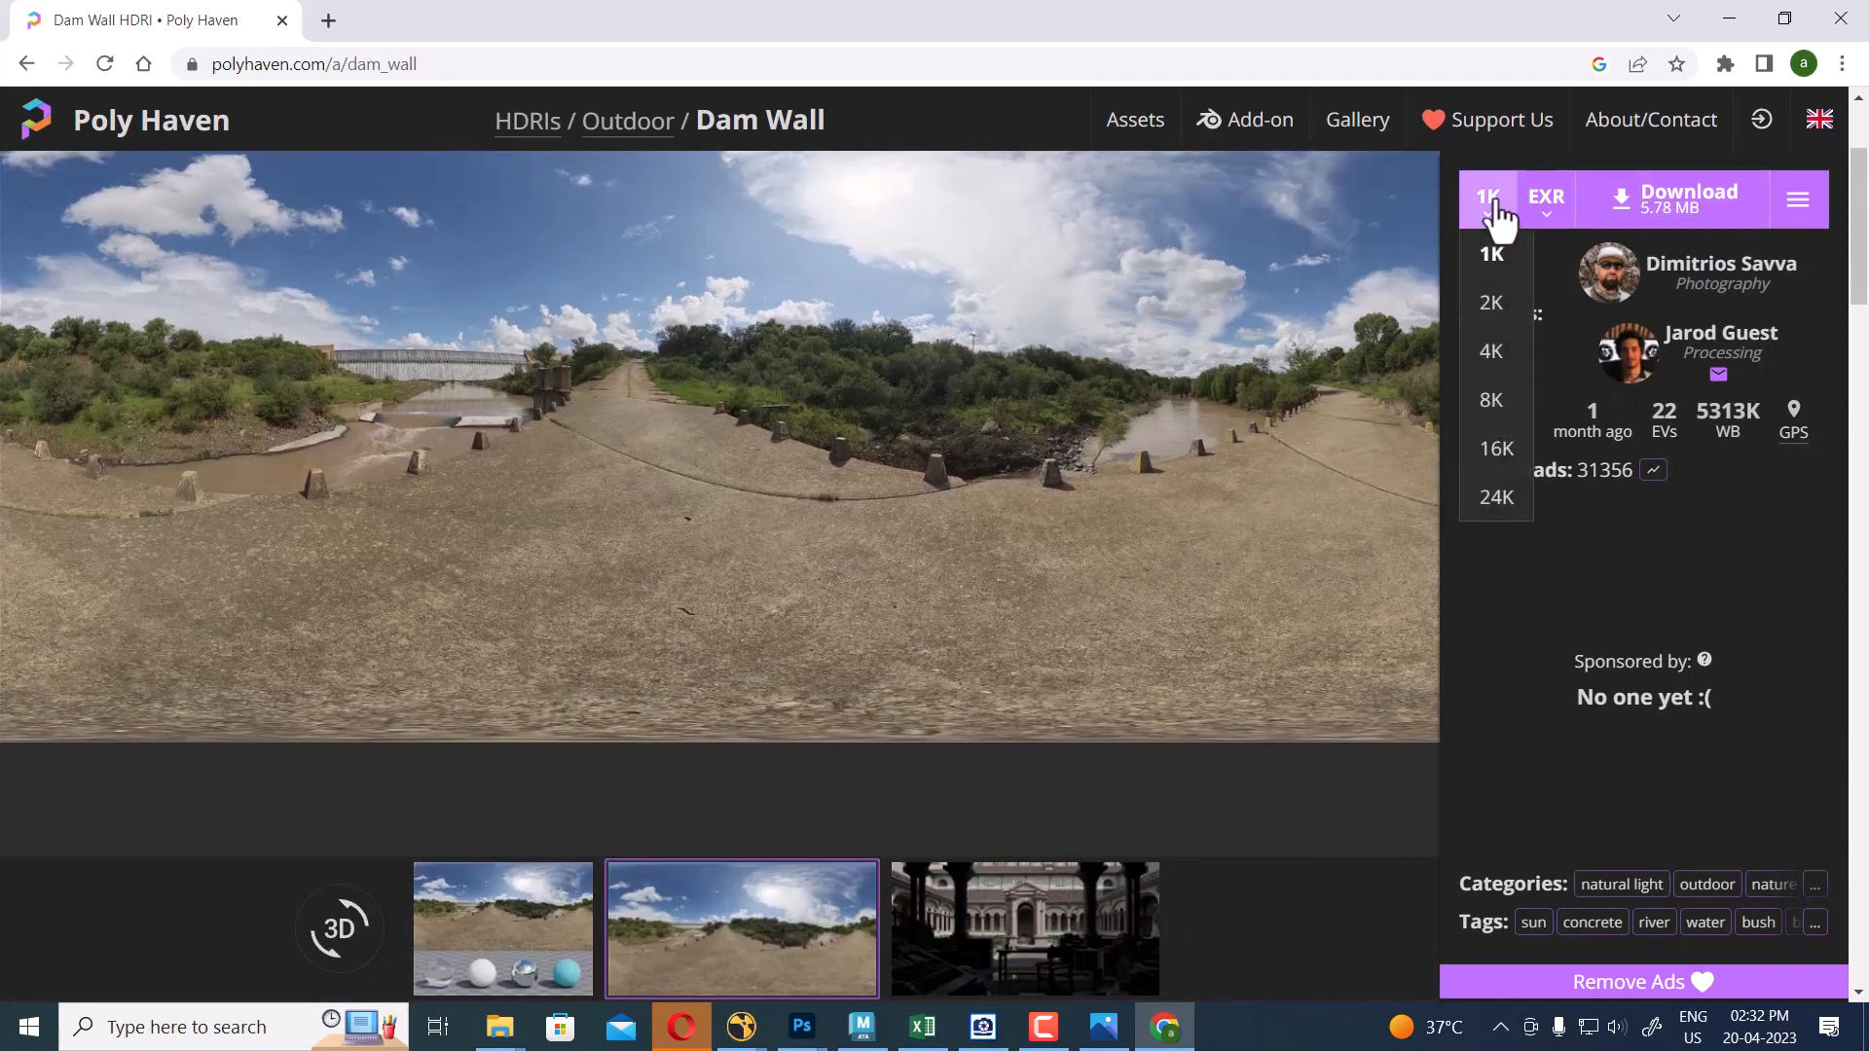
{"action": "left_click", "coordinate": [1492, 370]}
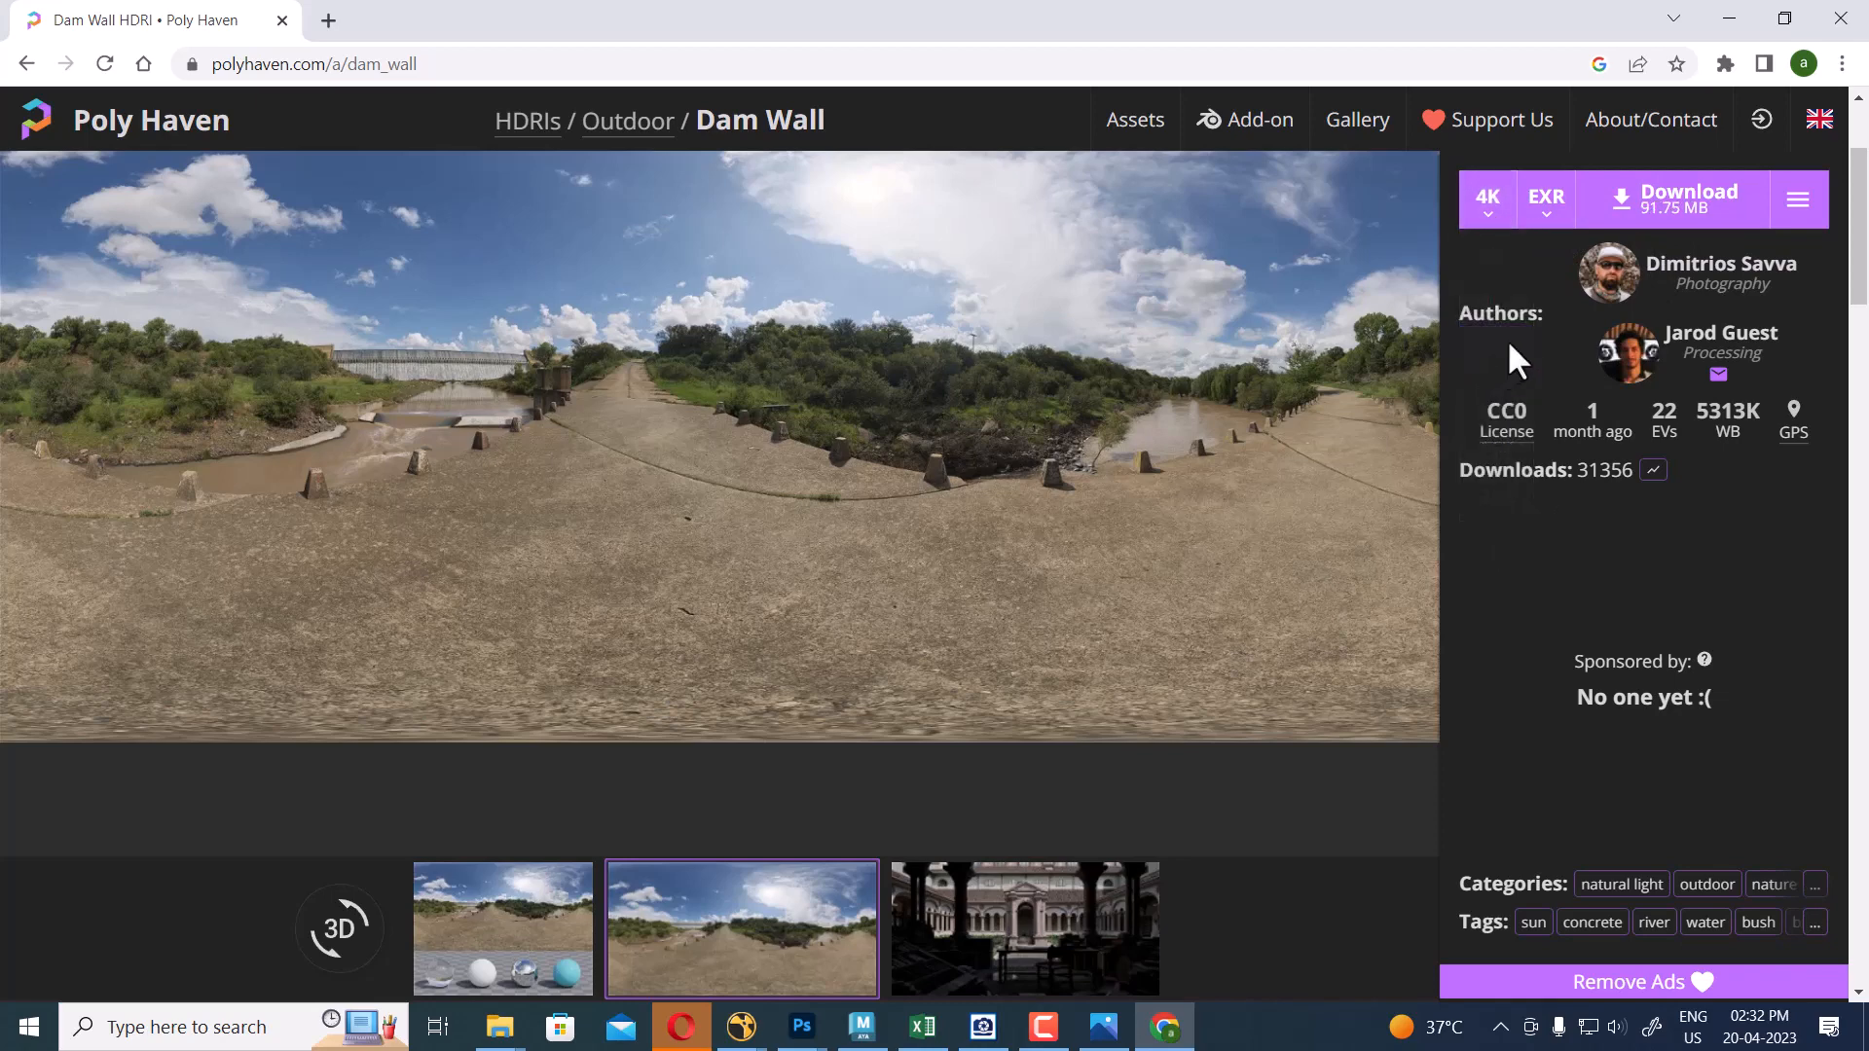
{"action": "left_click", "coordinate": [1632, 200]}
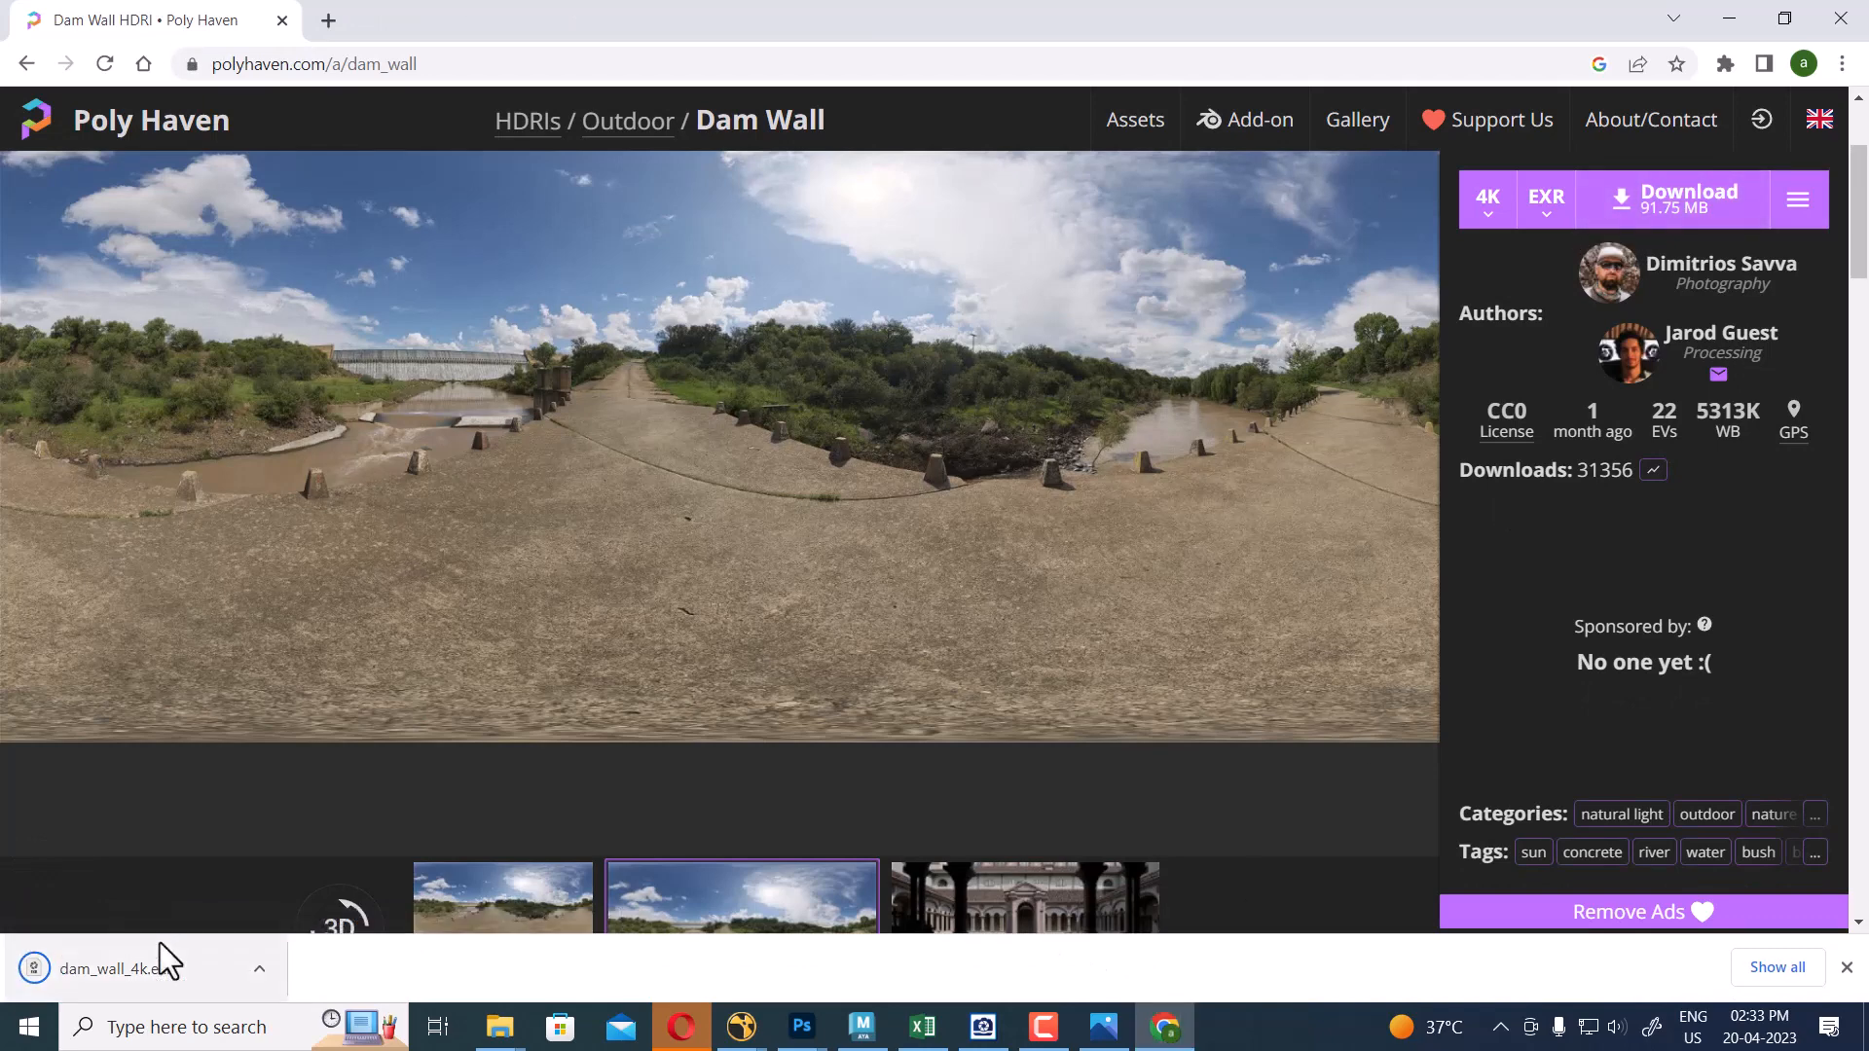
Show the downloaded dam_wall_4k.exr in its folder and transfer it into D:\LIGHTING TEST\R8\R8
{"action": "left_click", "coordinate": [256, 973]}
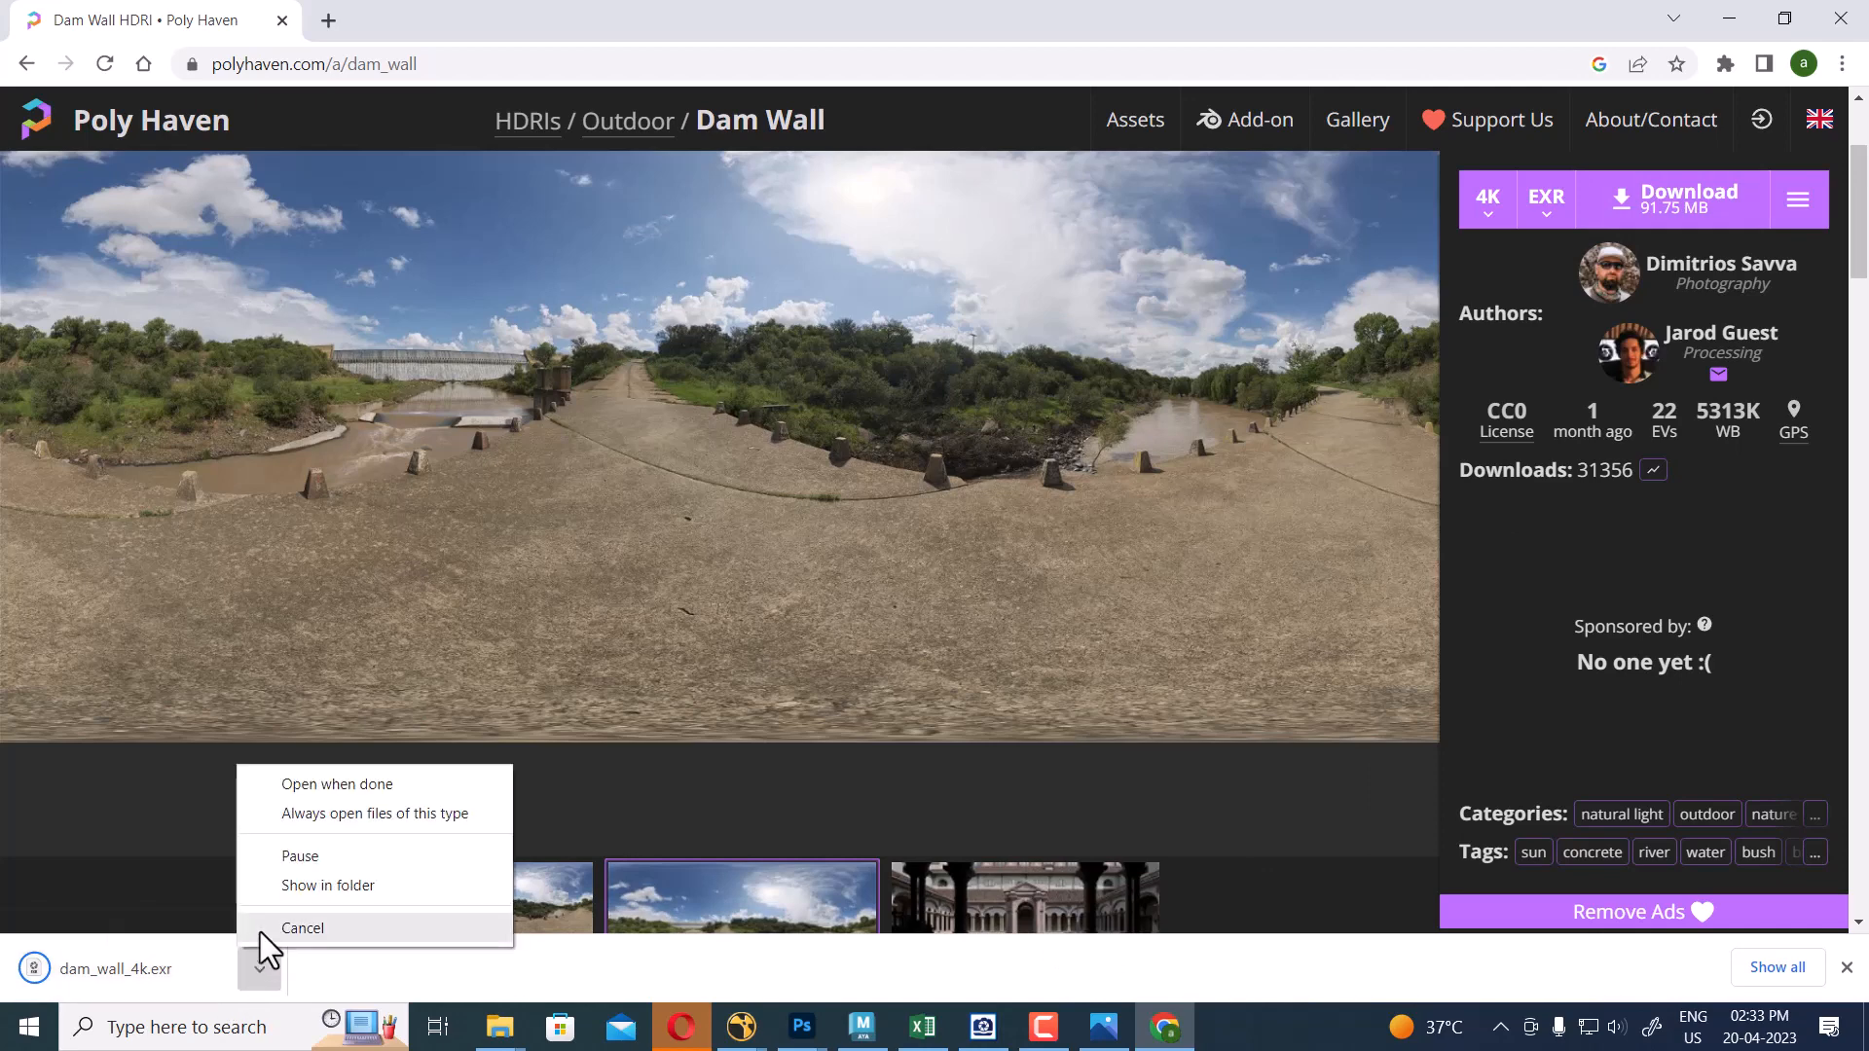
{"action": "left_click", "coordinate": [318, 885]}
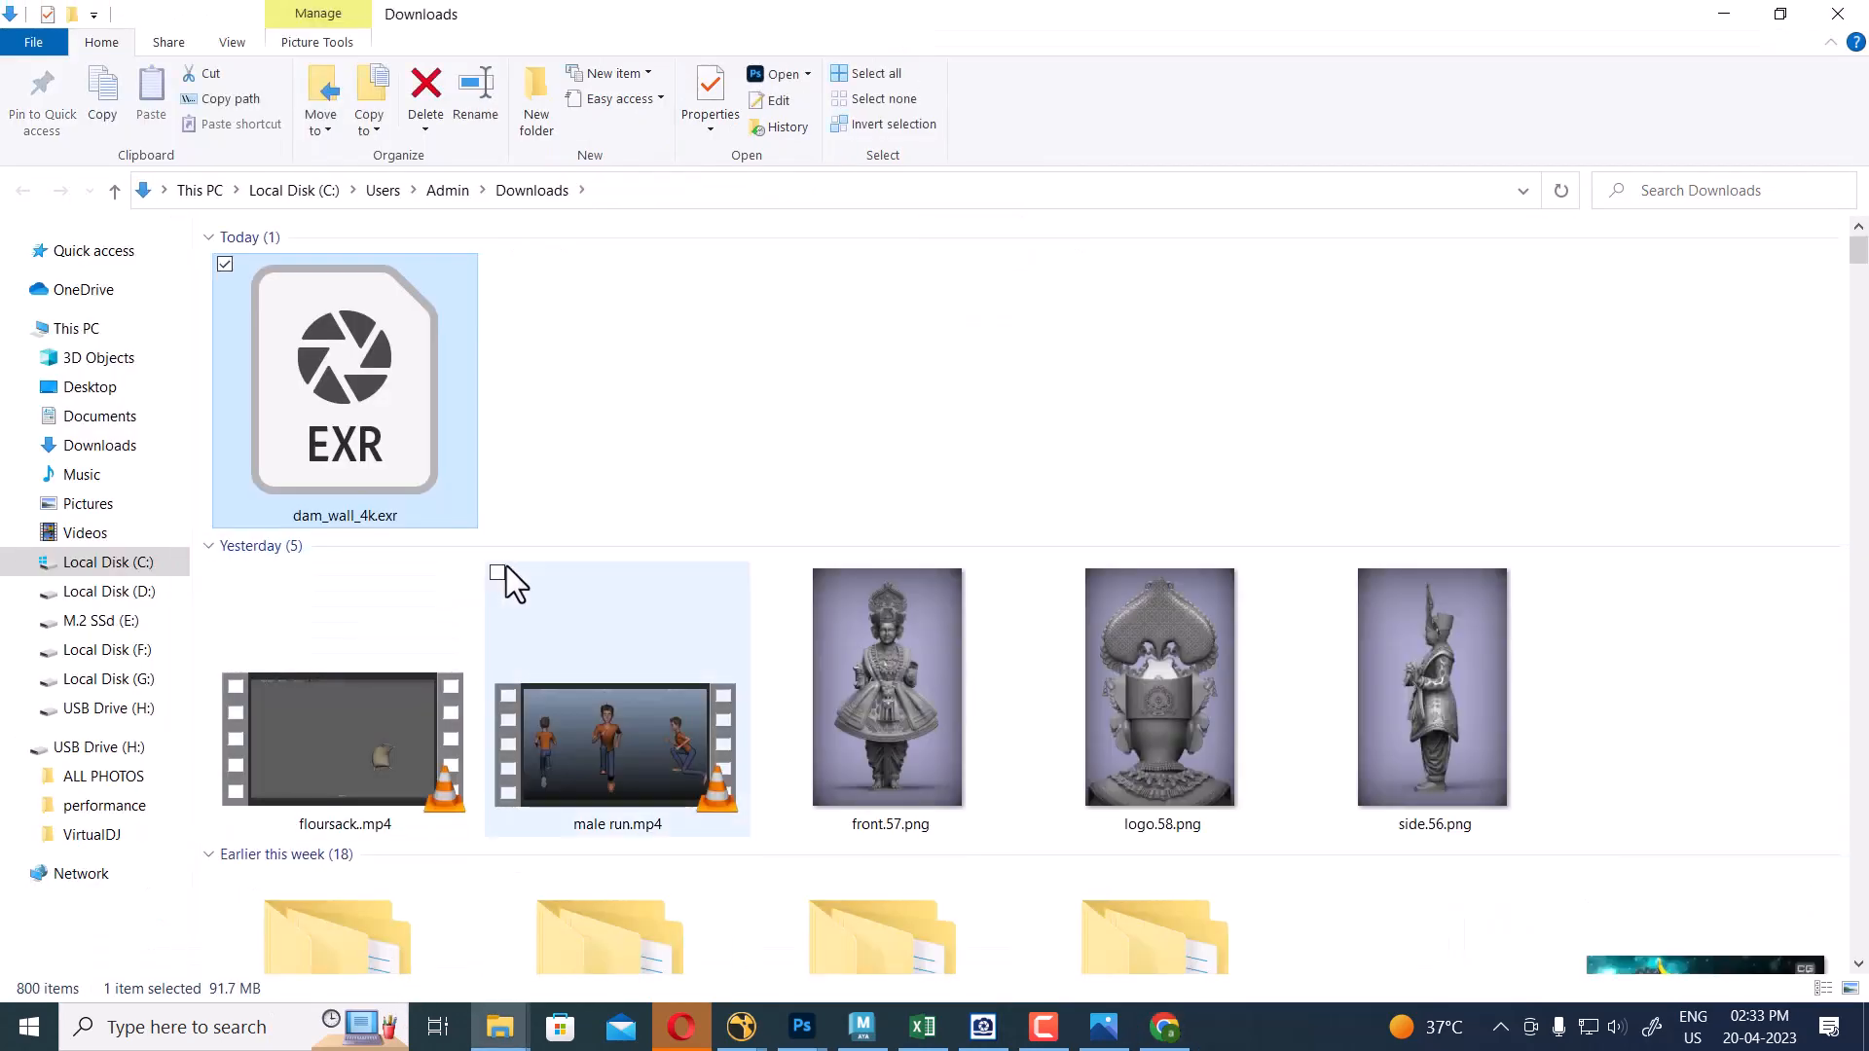
{"action": "left_click", "coordinate": [502, 1032]}
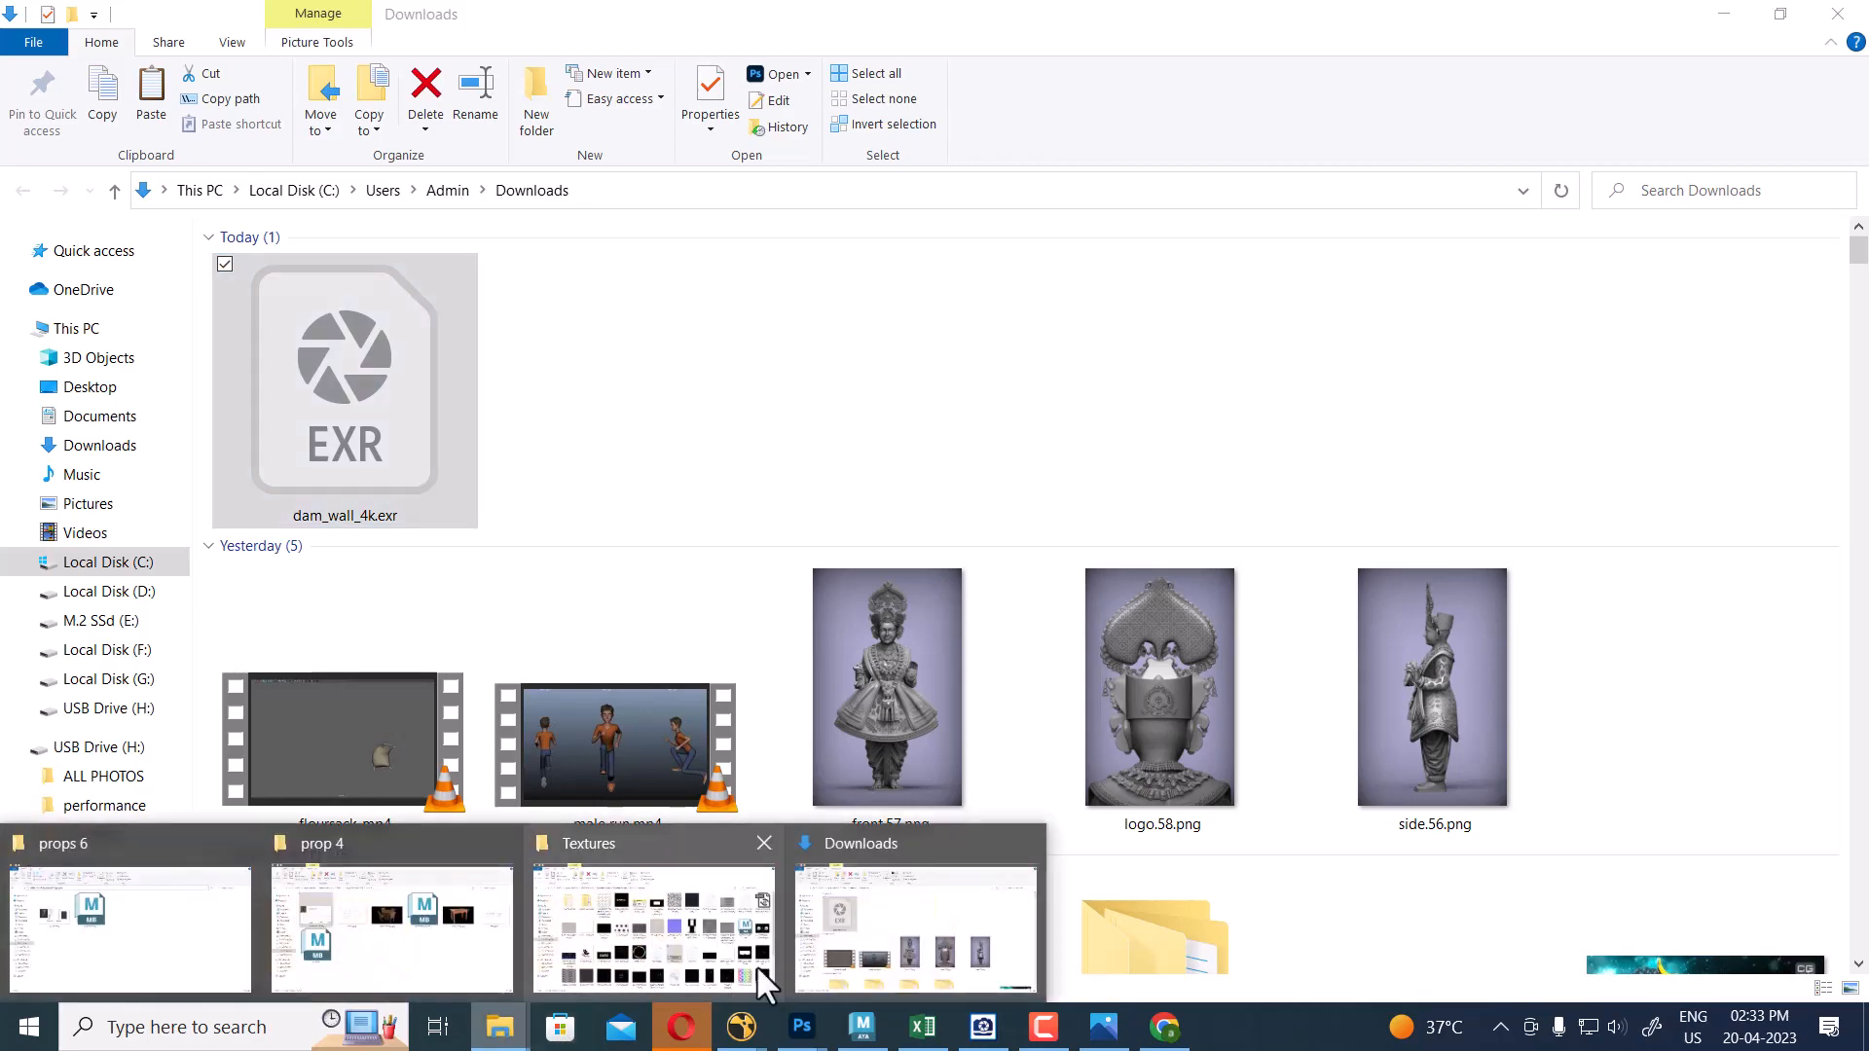
{"action": "mouse_move", "coordinate": [229, 950]}
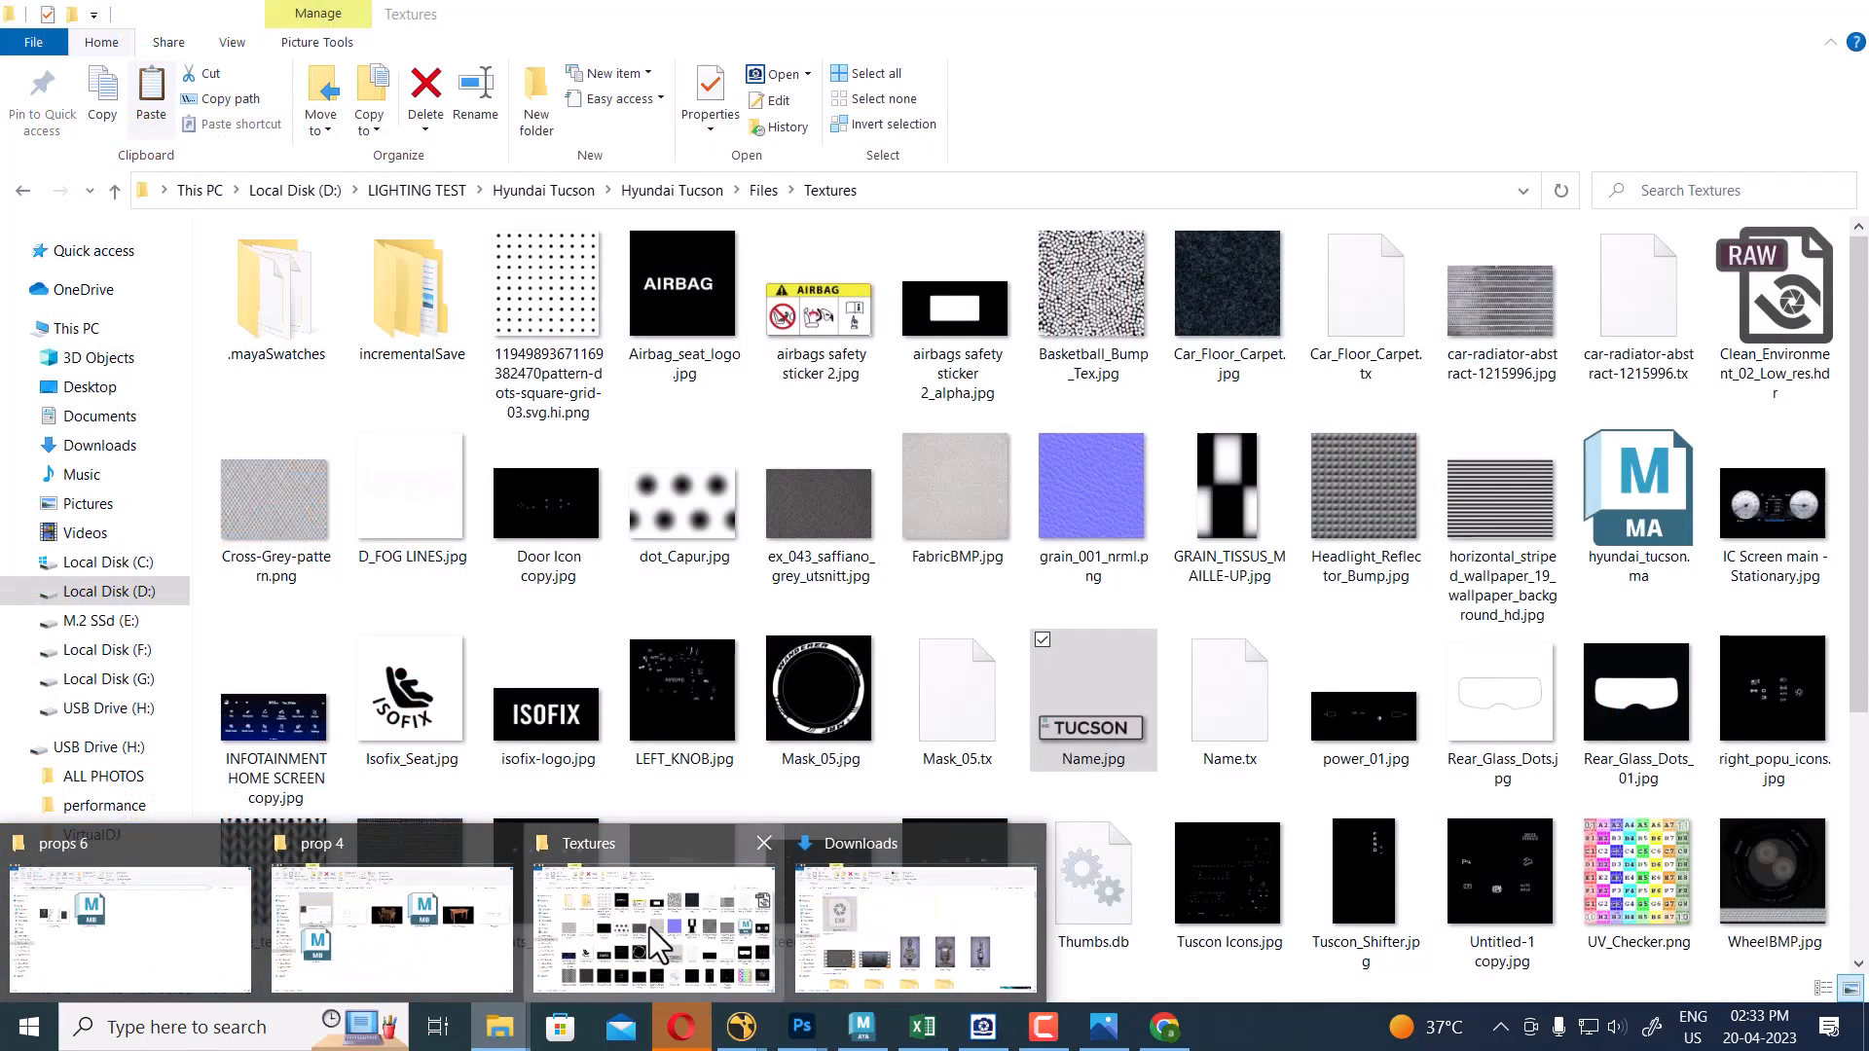
{"action": "left_click", "coordinate": [651, 926]}
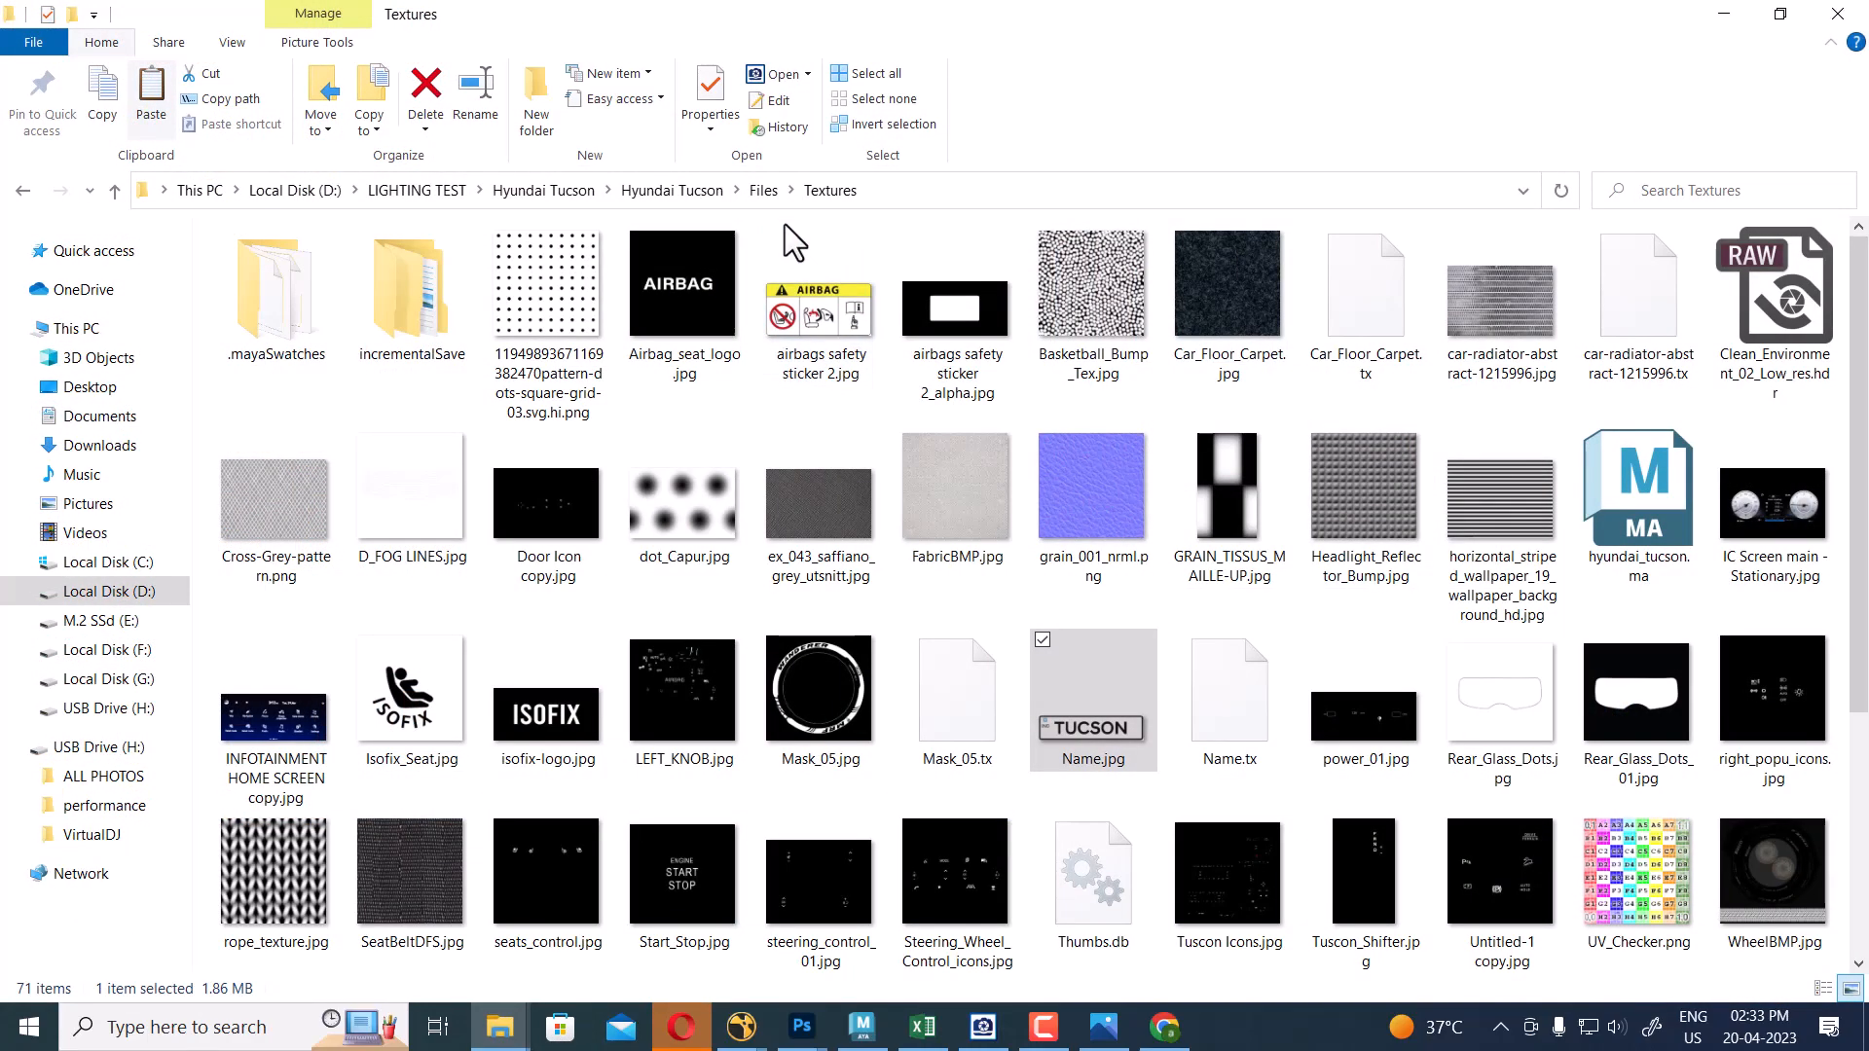
{"action": "left_click", "coordinate": [761, 191]}
{"action": "left_click", "coordinate": [574, 192]}
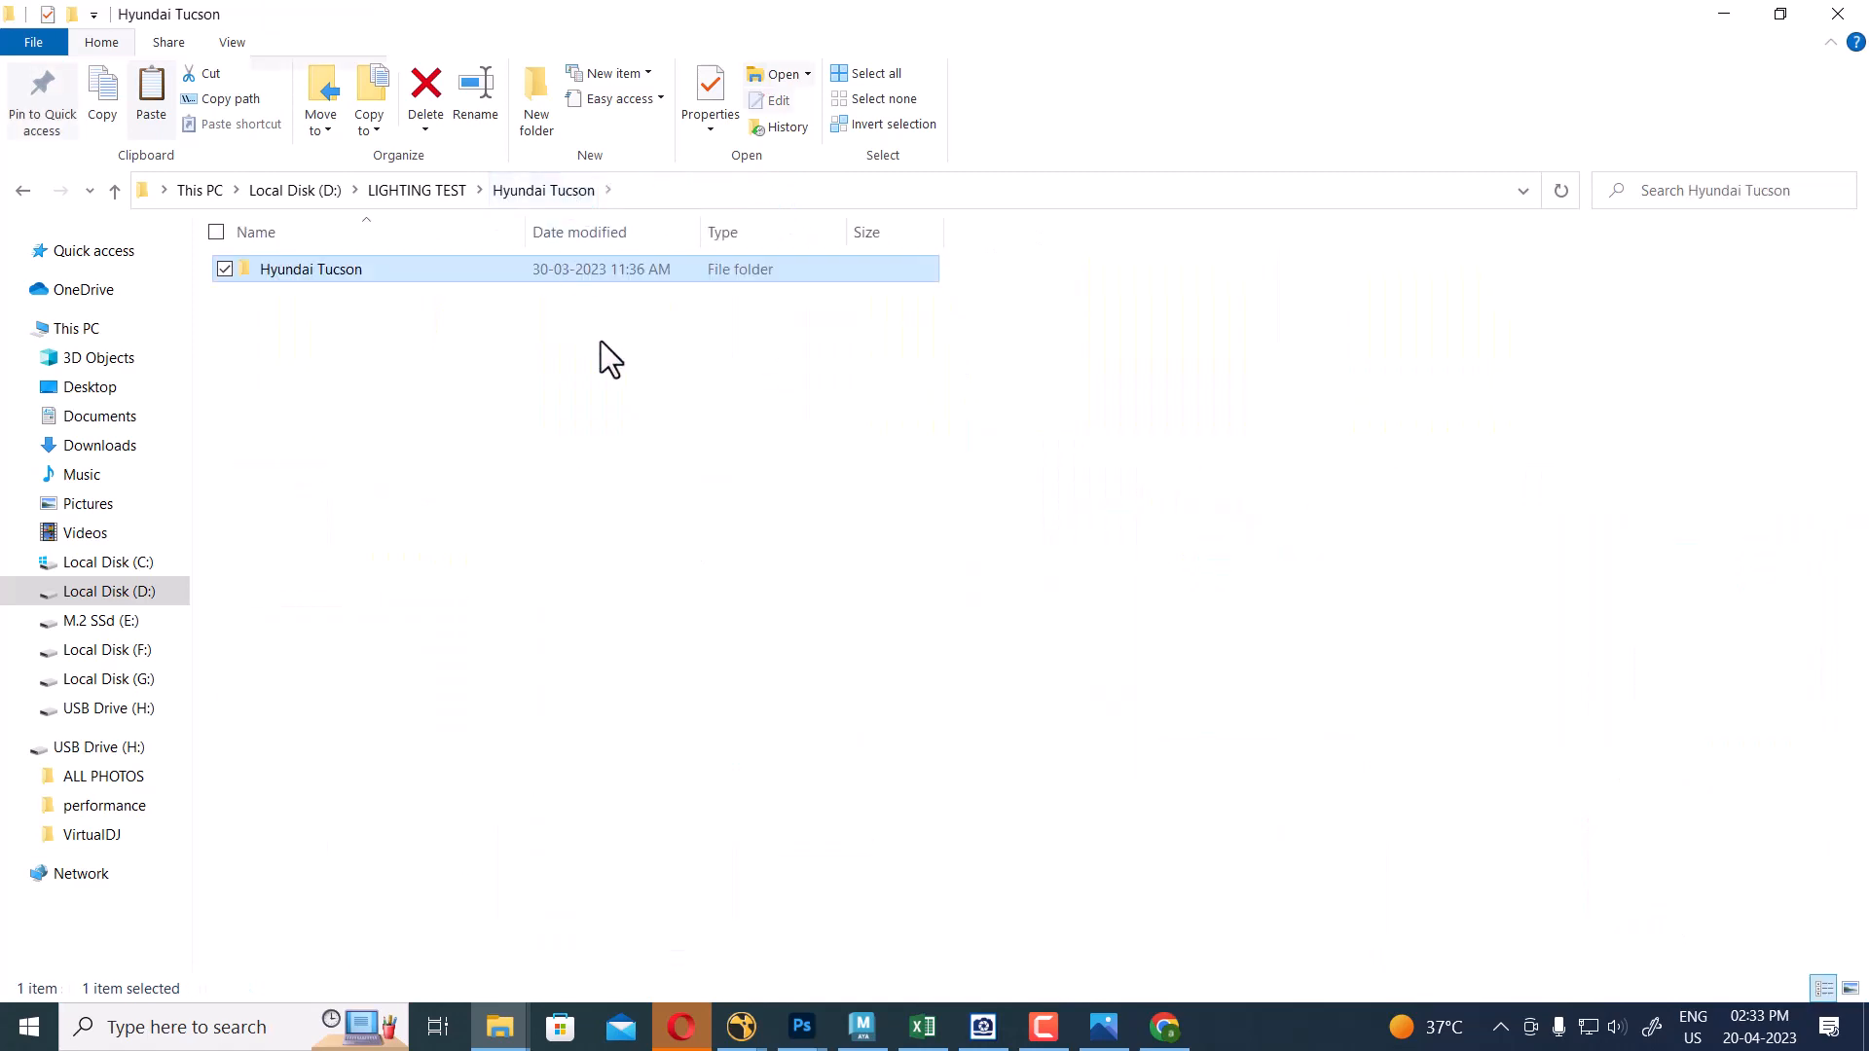
{"action": "left_click", "coordinate": [456, 192]}
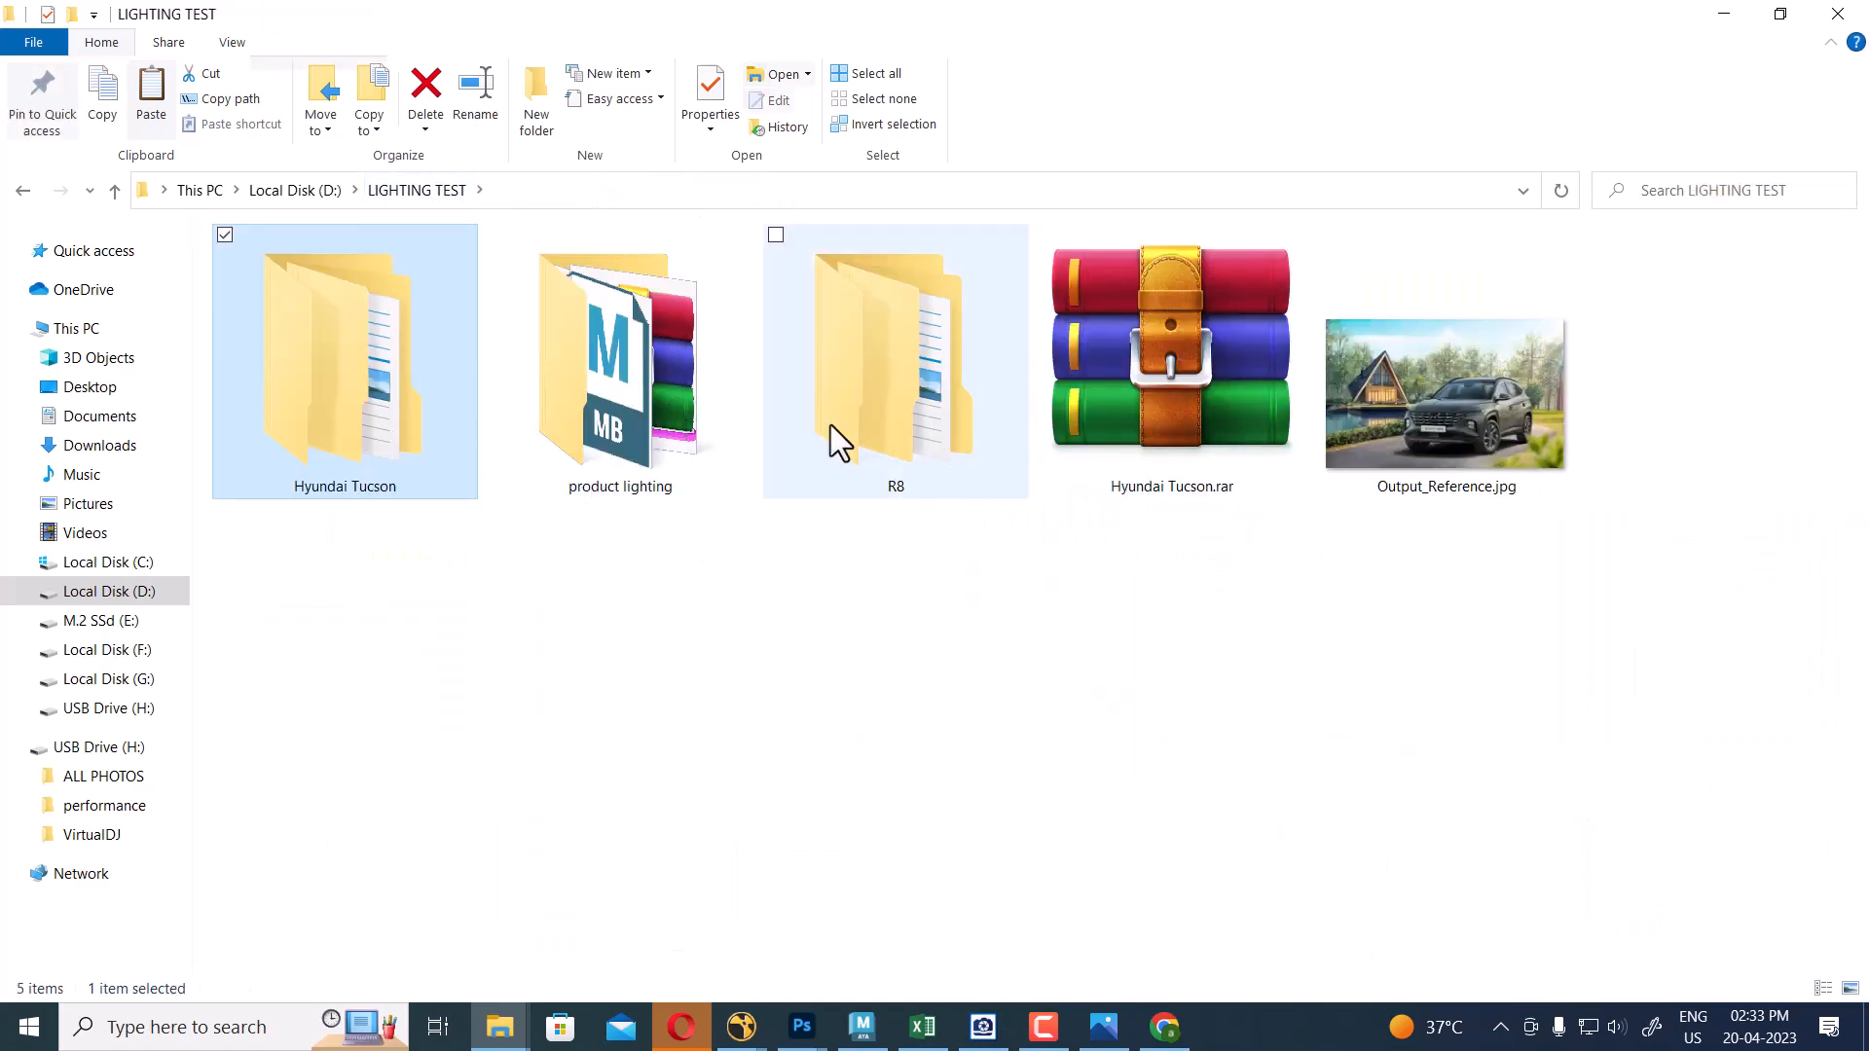
{"action": "double_click", "coordinate": [832, 424]}
{"action": "double_click", "coordinate": [325, 274]}
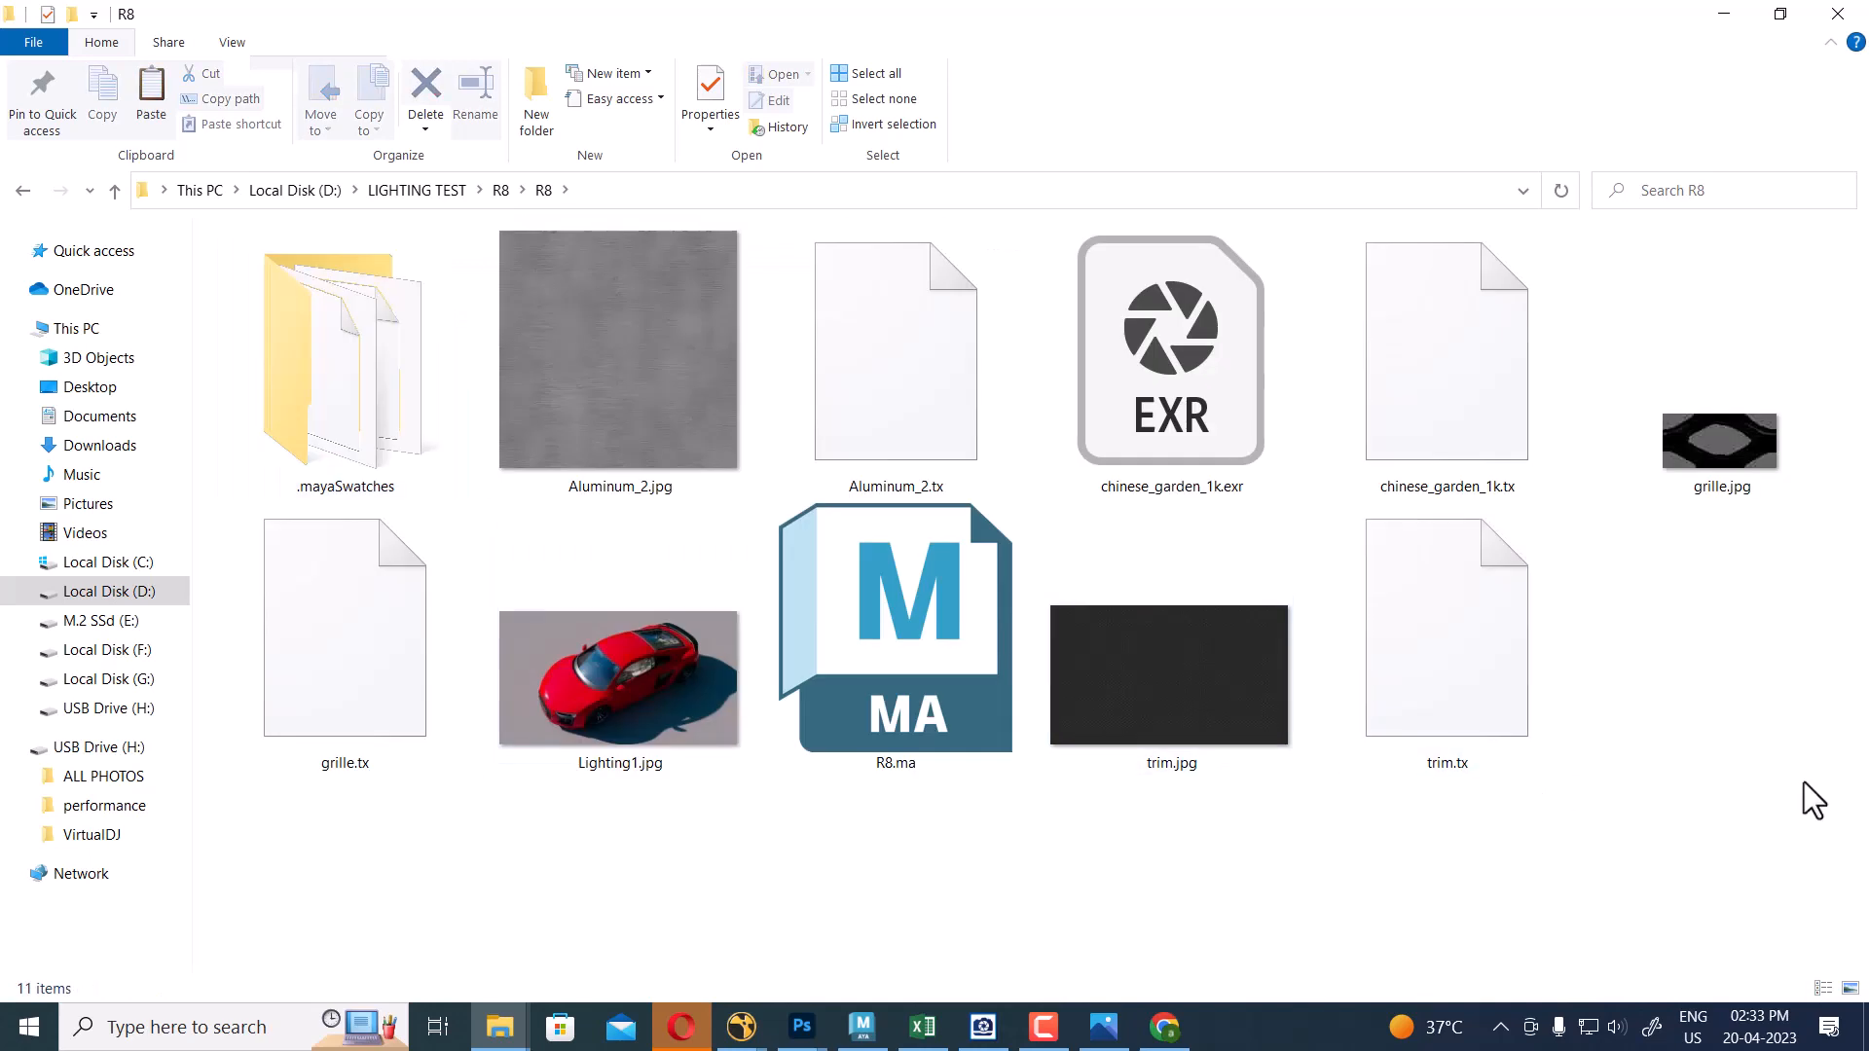
{"action": "right_click", "coordinate": [1696, 726]}
{"action": "left_click", "coordinate": [1554, 547]}
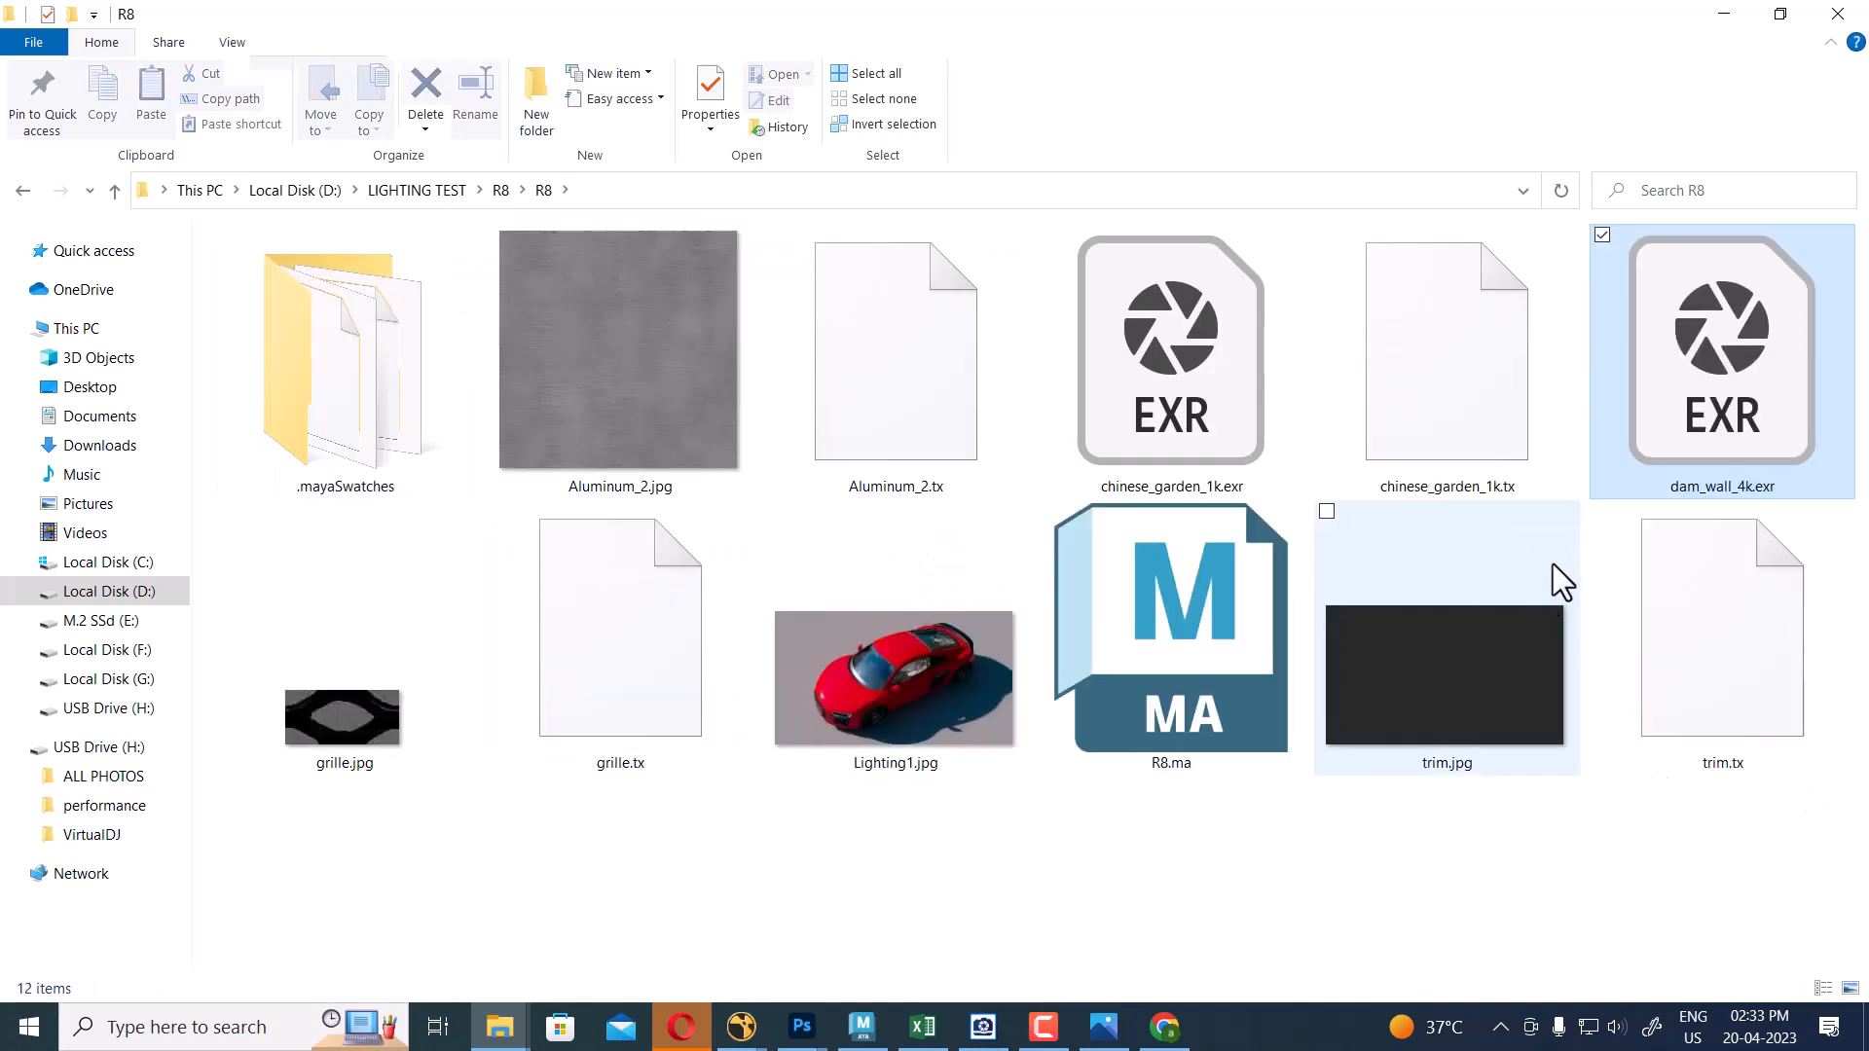
Switch to Maya and load dam_wall_4k.exr from D:\LIGHTING TEST\R8\R8 as the image of the sky dome light's color texture
{"action": "left_click", "coordinate": [876, 194]}
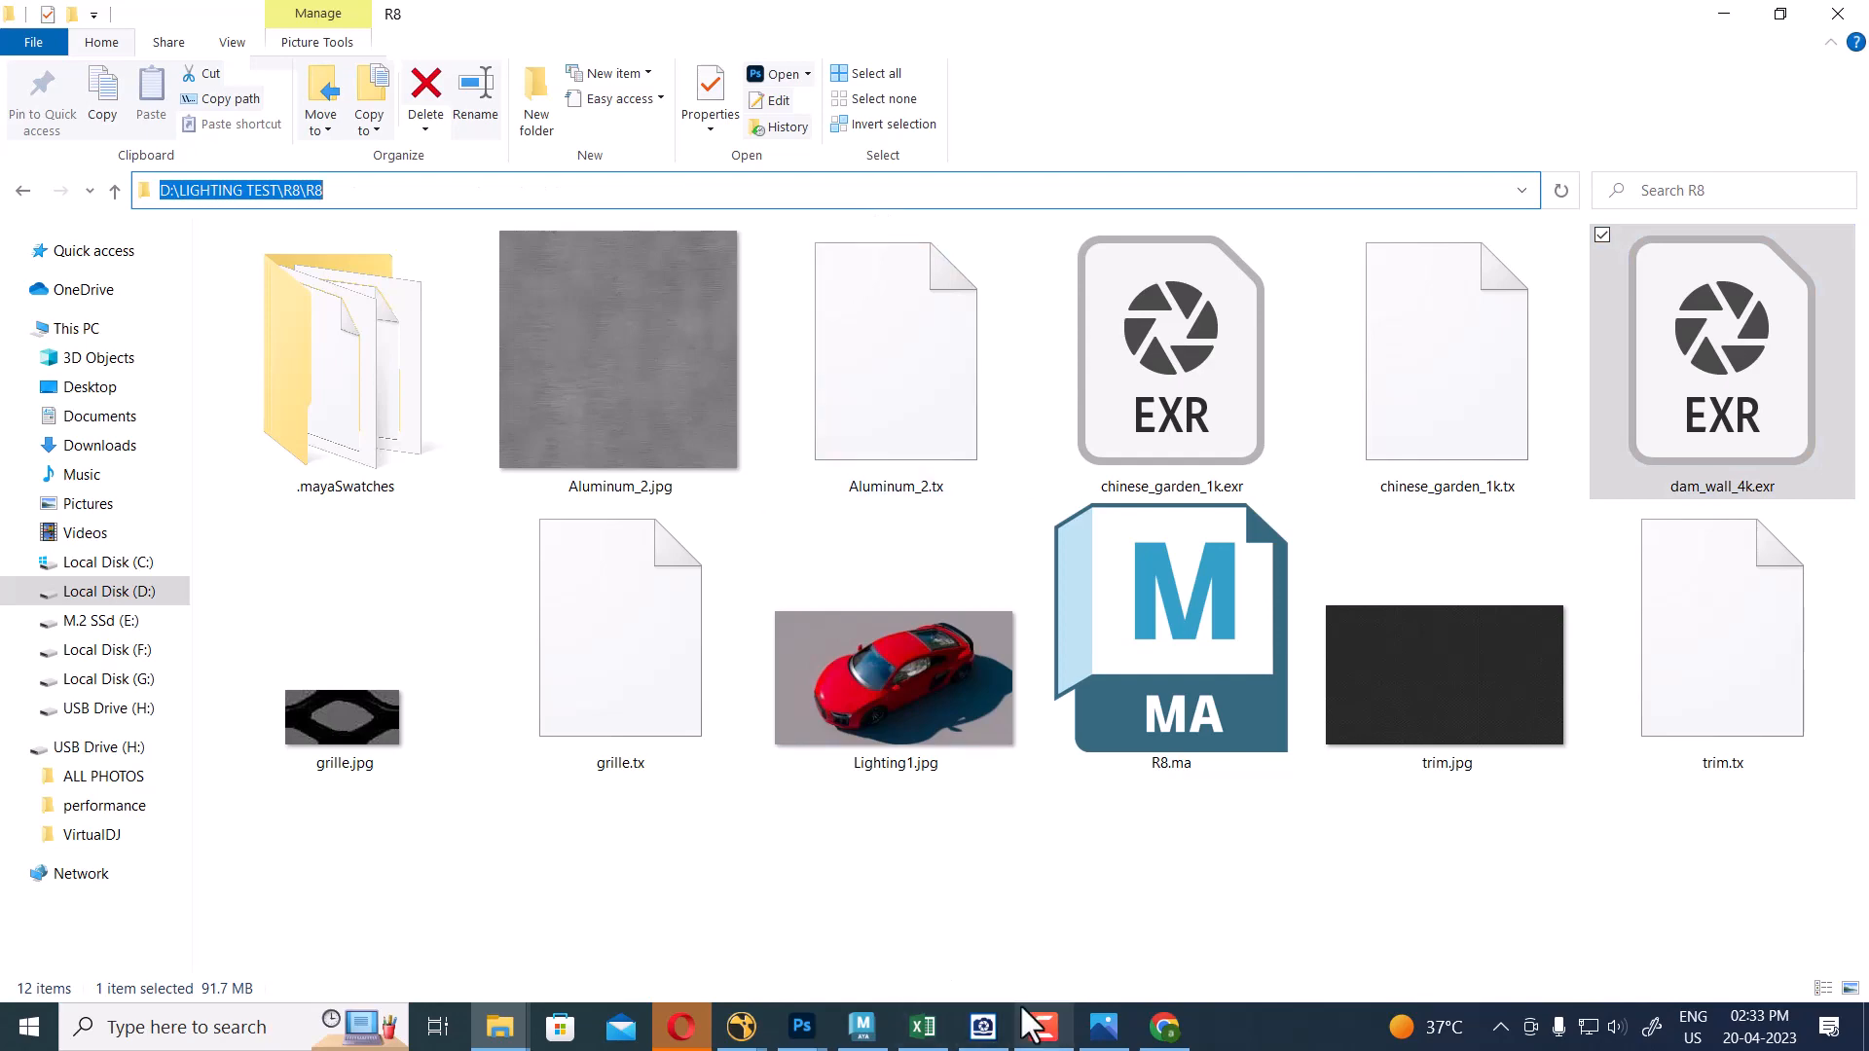
{"action": "left_click", "coordinate": [865, 1022]}
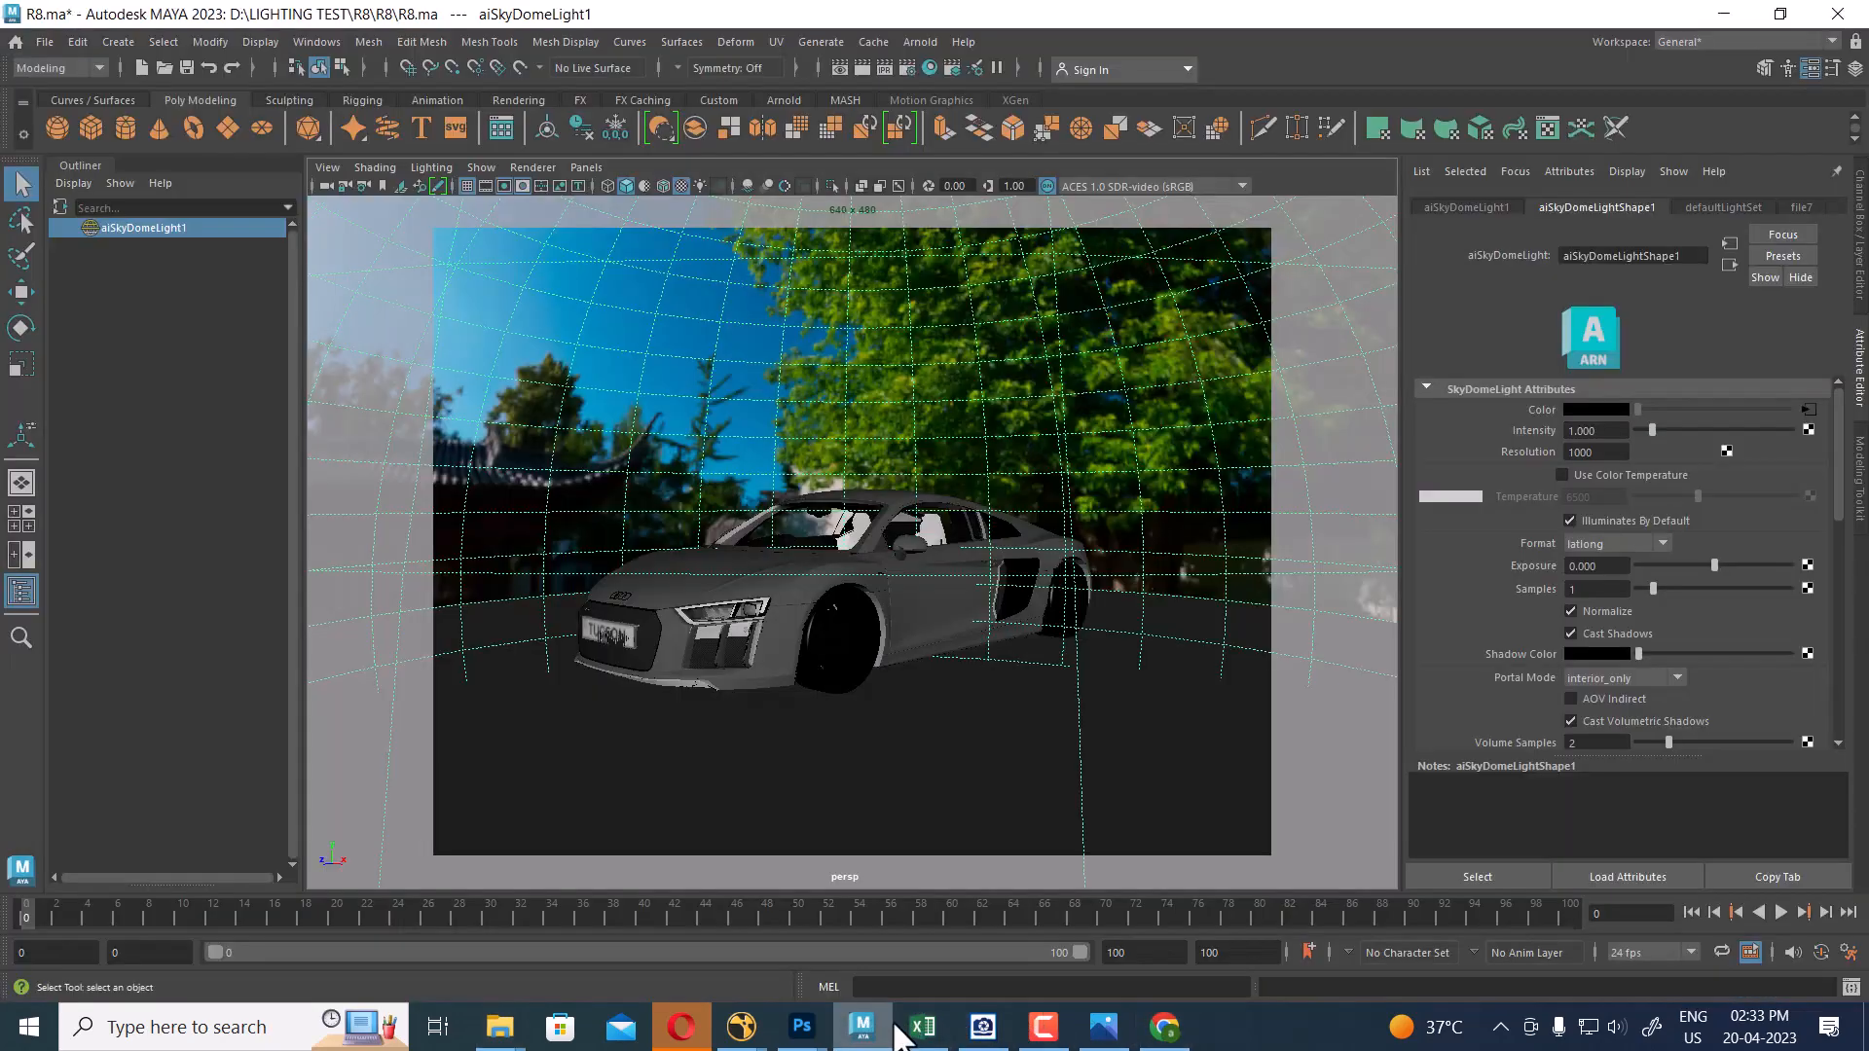
{"action": "left_click", "coordinate": [1808, 410]}
{"action": "left_click", "coordinate": [1812, 473]}
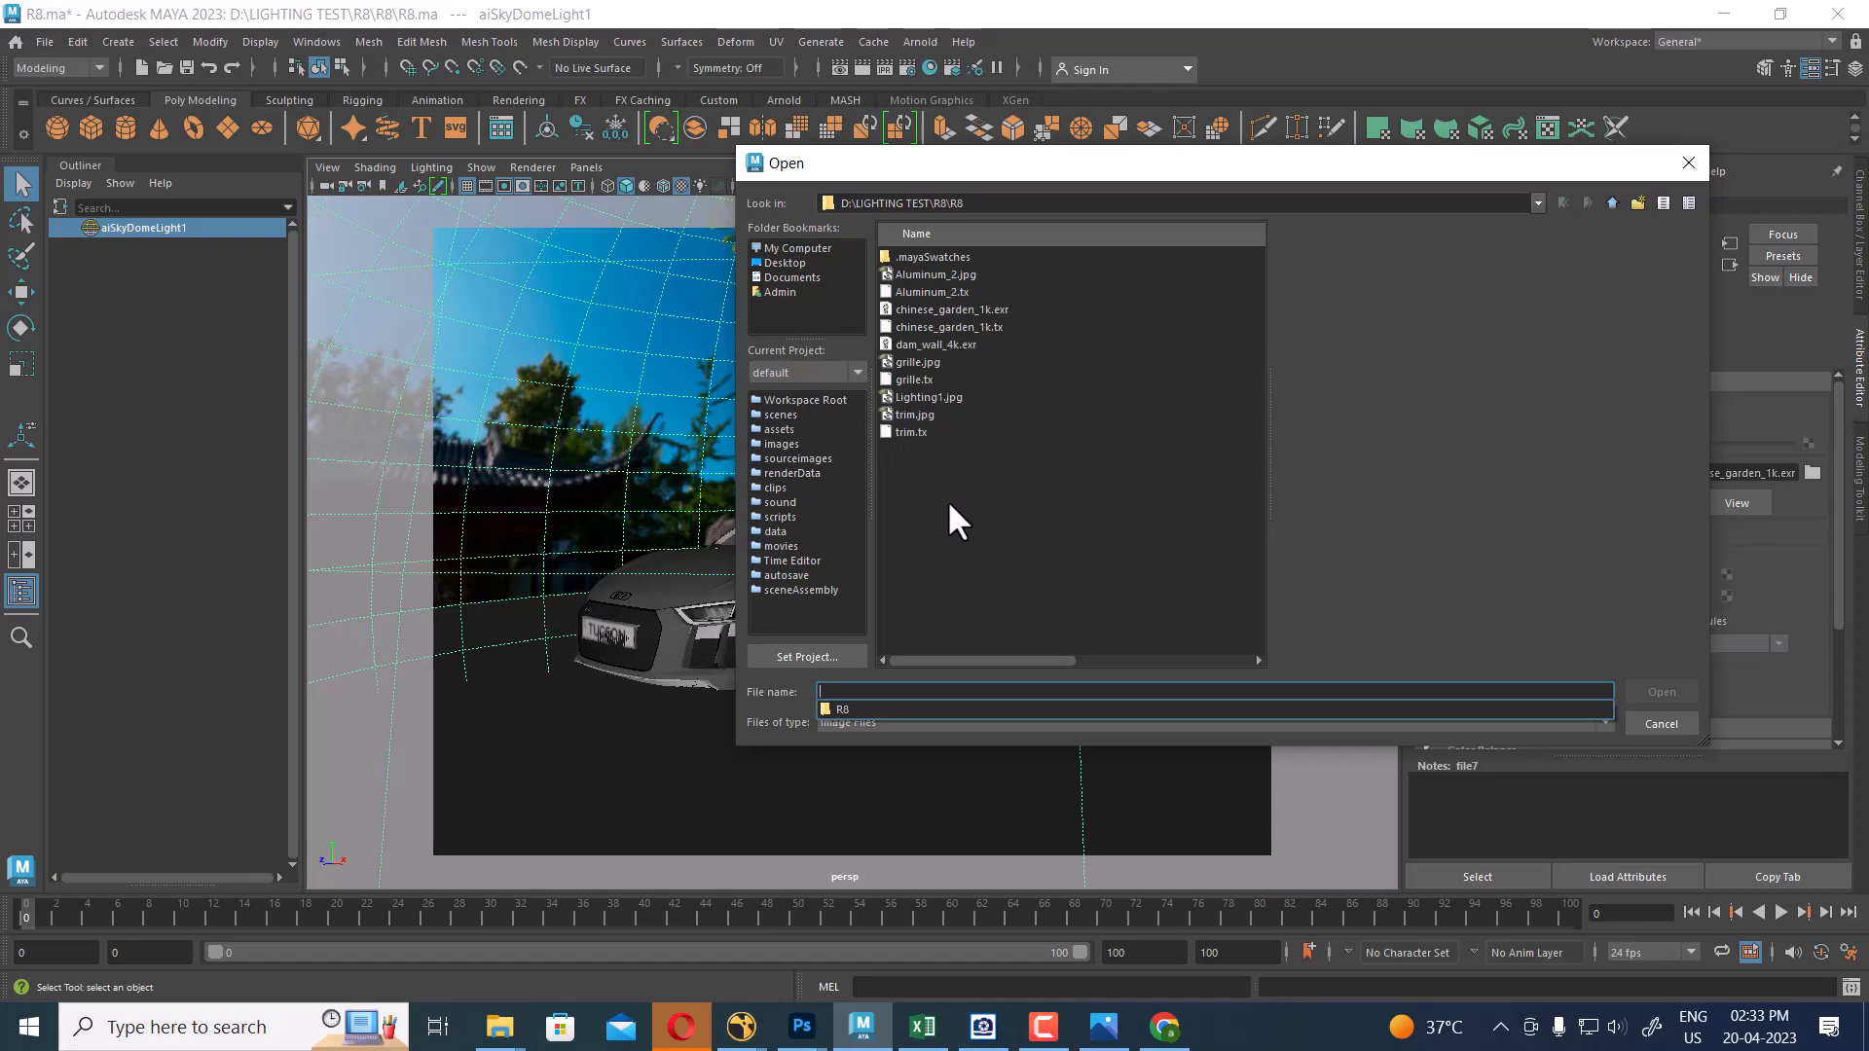
{"action": "key", "text": "alt+Tab"}
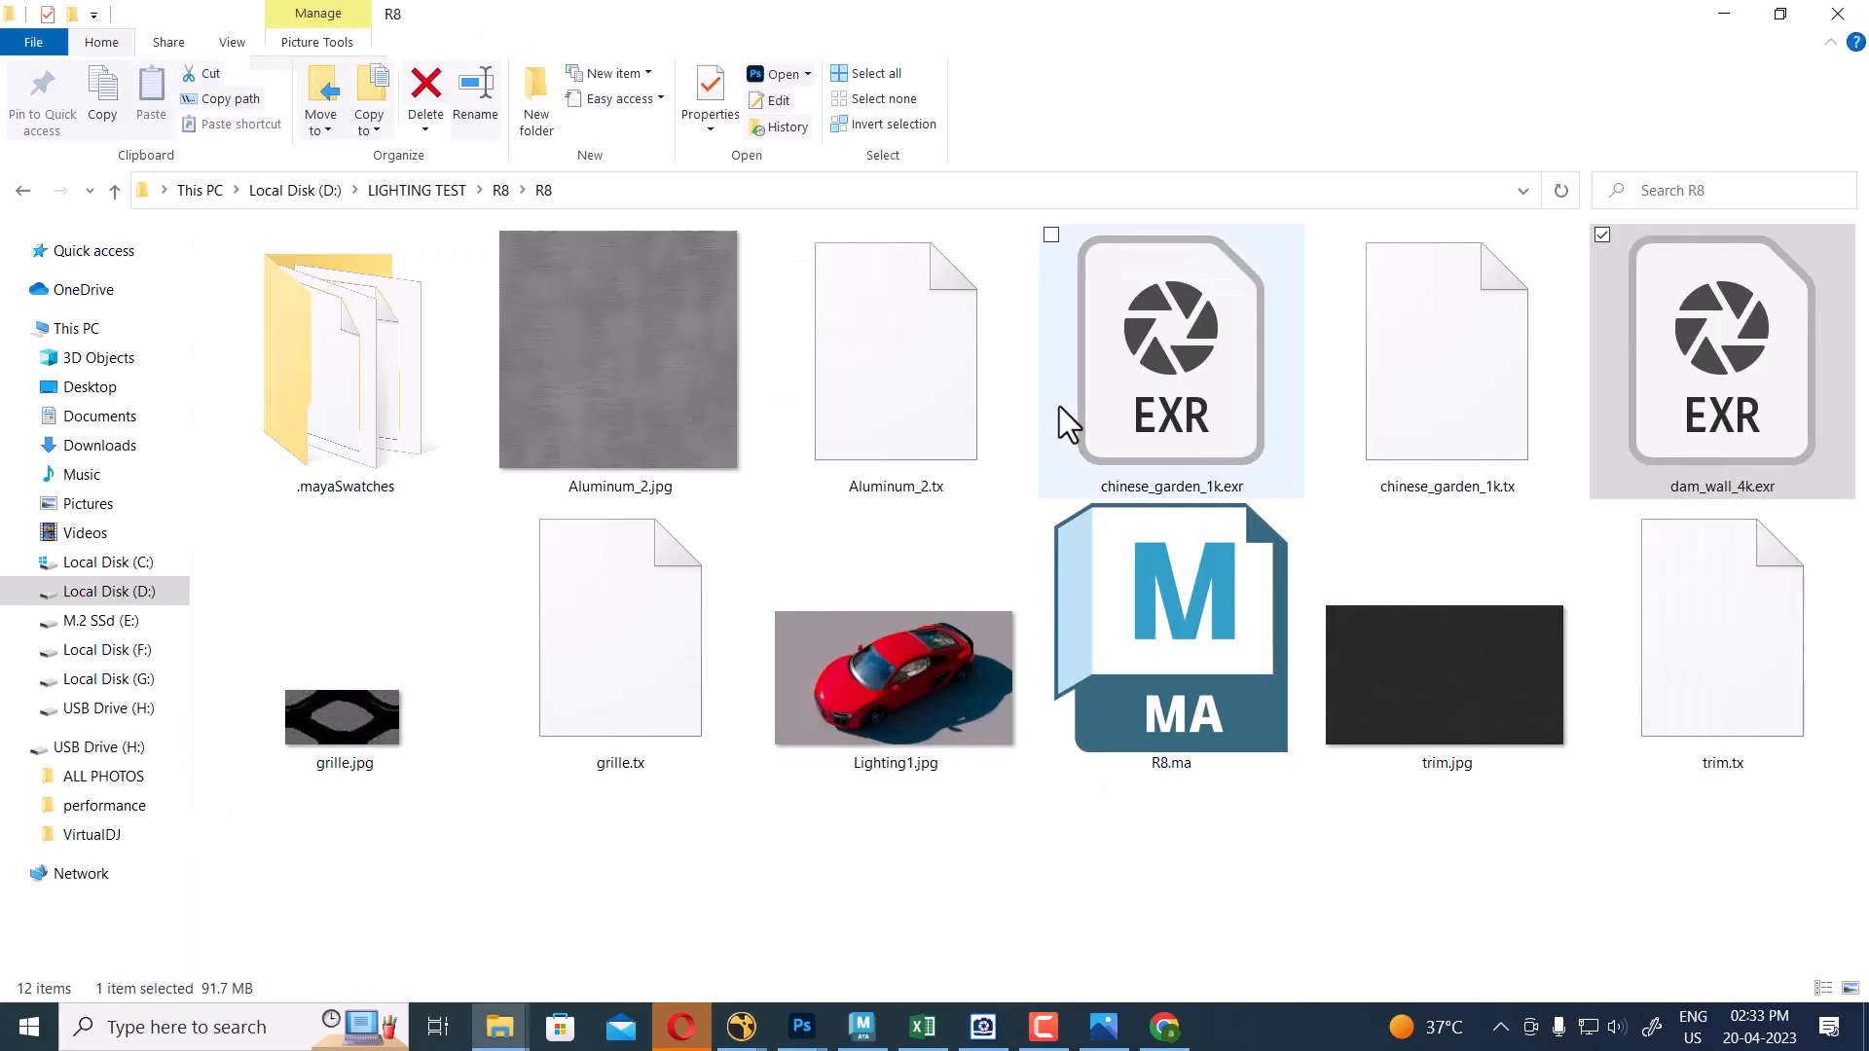
{"action": "key", "text": "alt+Tab"}
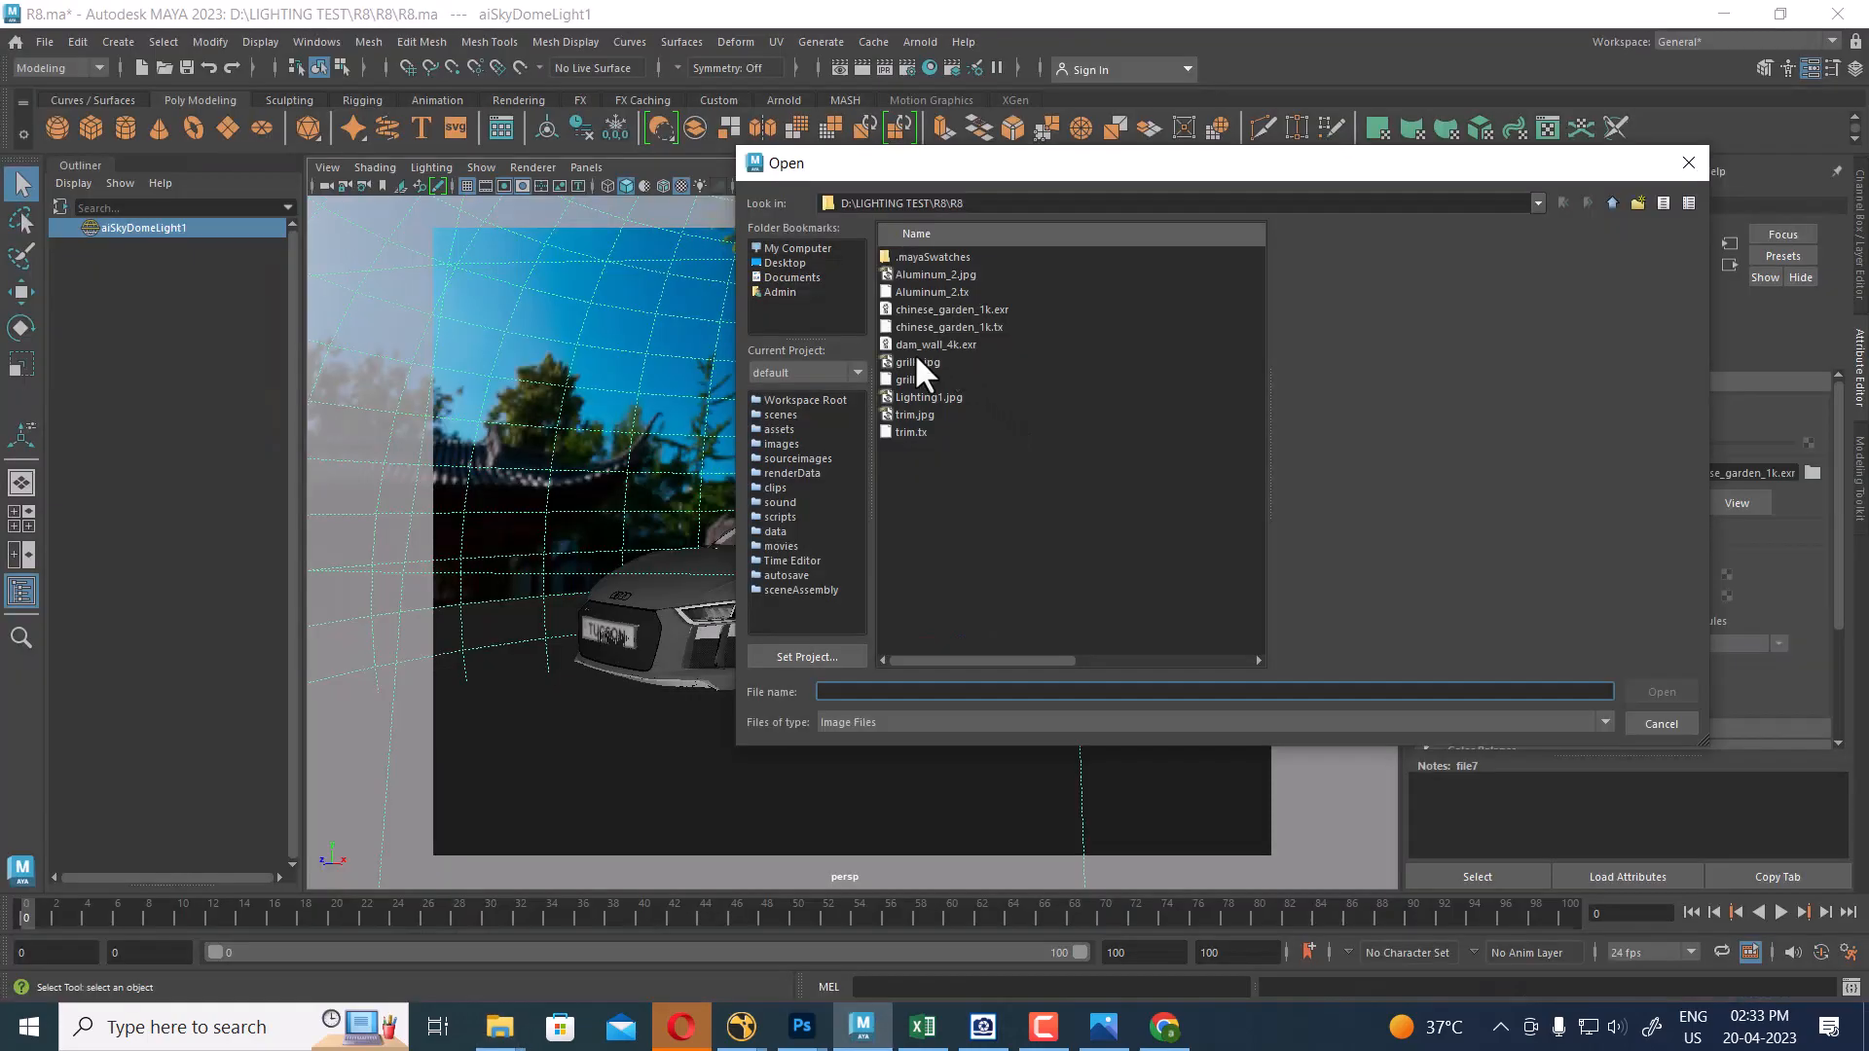
{"action": "left_click", "coordinate": [920, 345]}
{"action": "double_click", "coordinate": [935, 344]}
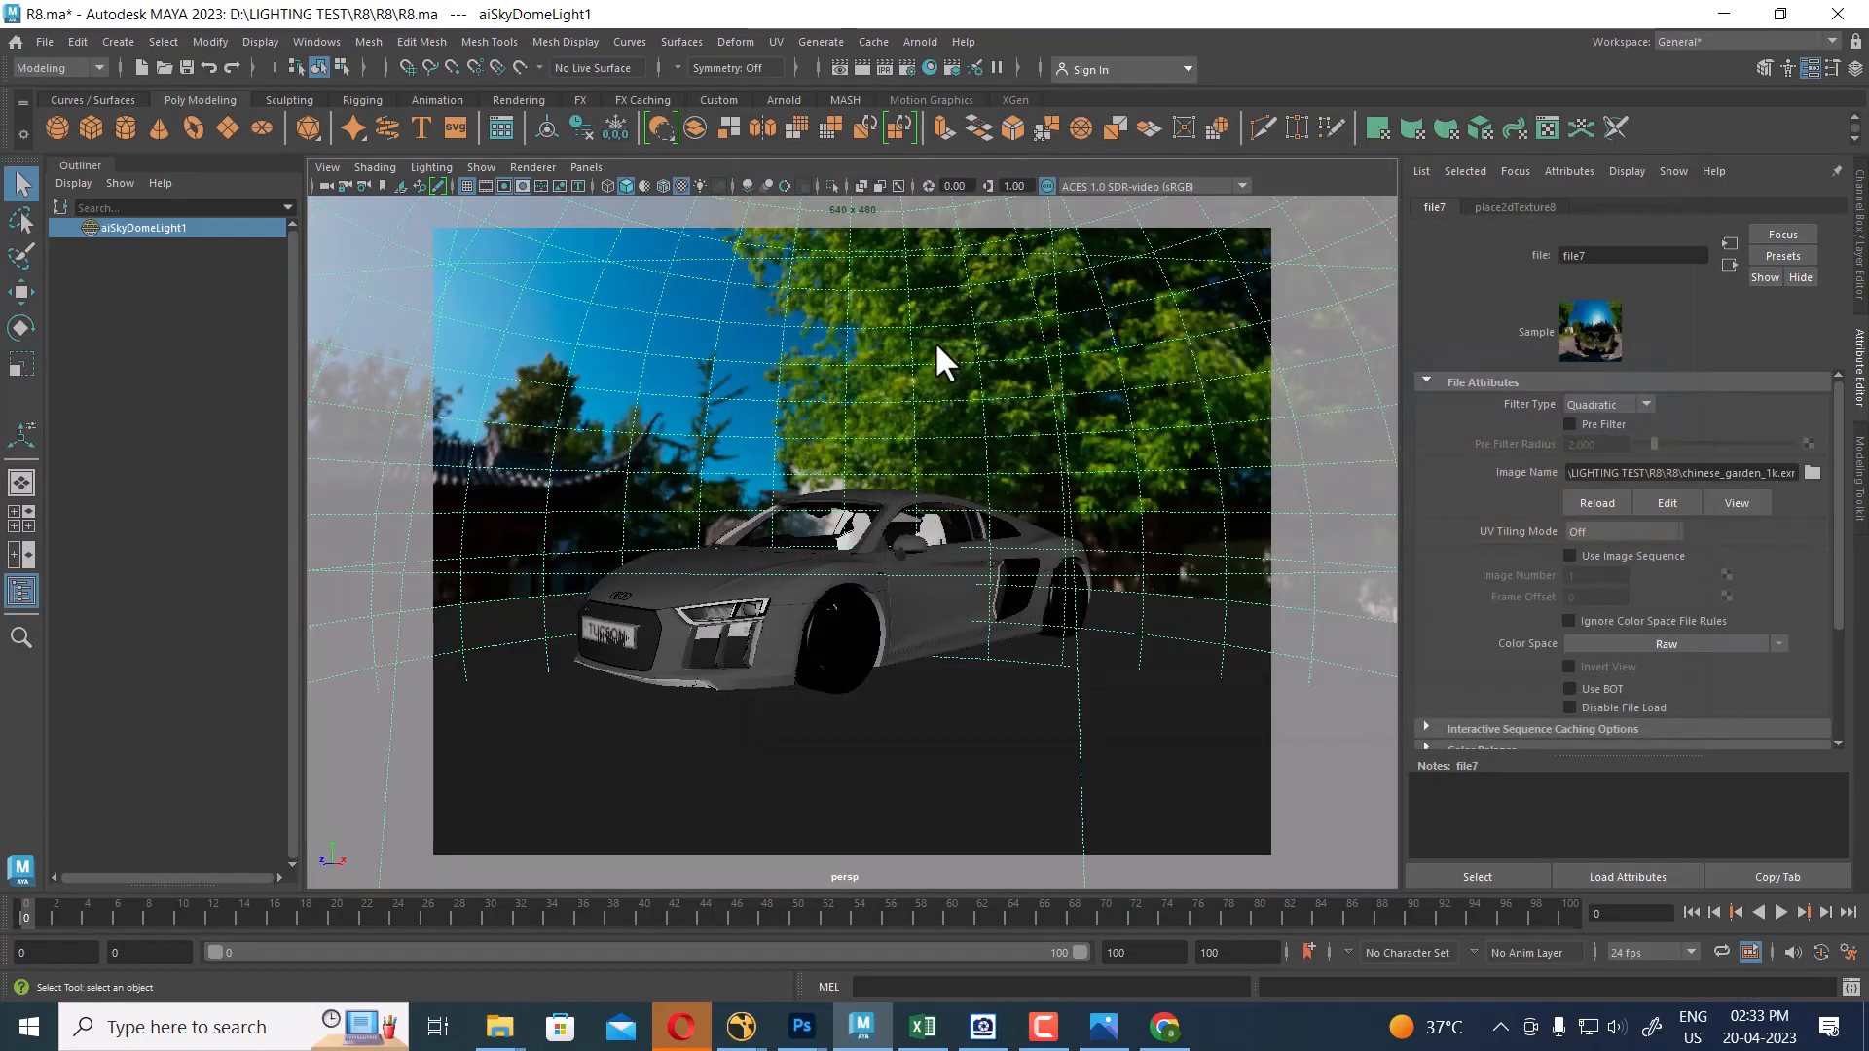
Select the ground plane, look through camera2 and hide the plane to reveal the HDRI ground
{"action": "right_click_drag", "start_coordinate": [936, 501], "coordinate": [1141, 644], "text": "alt"}
{"action": "left_click", "coordinate": [1206, 604]}
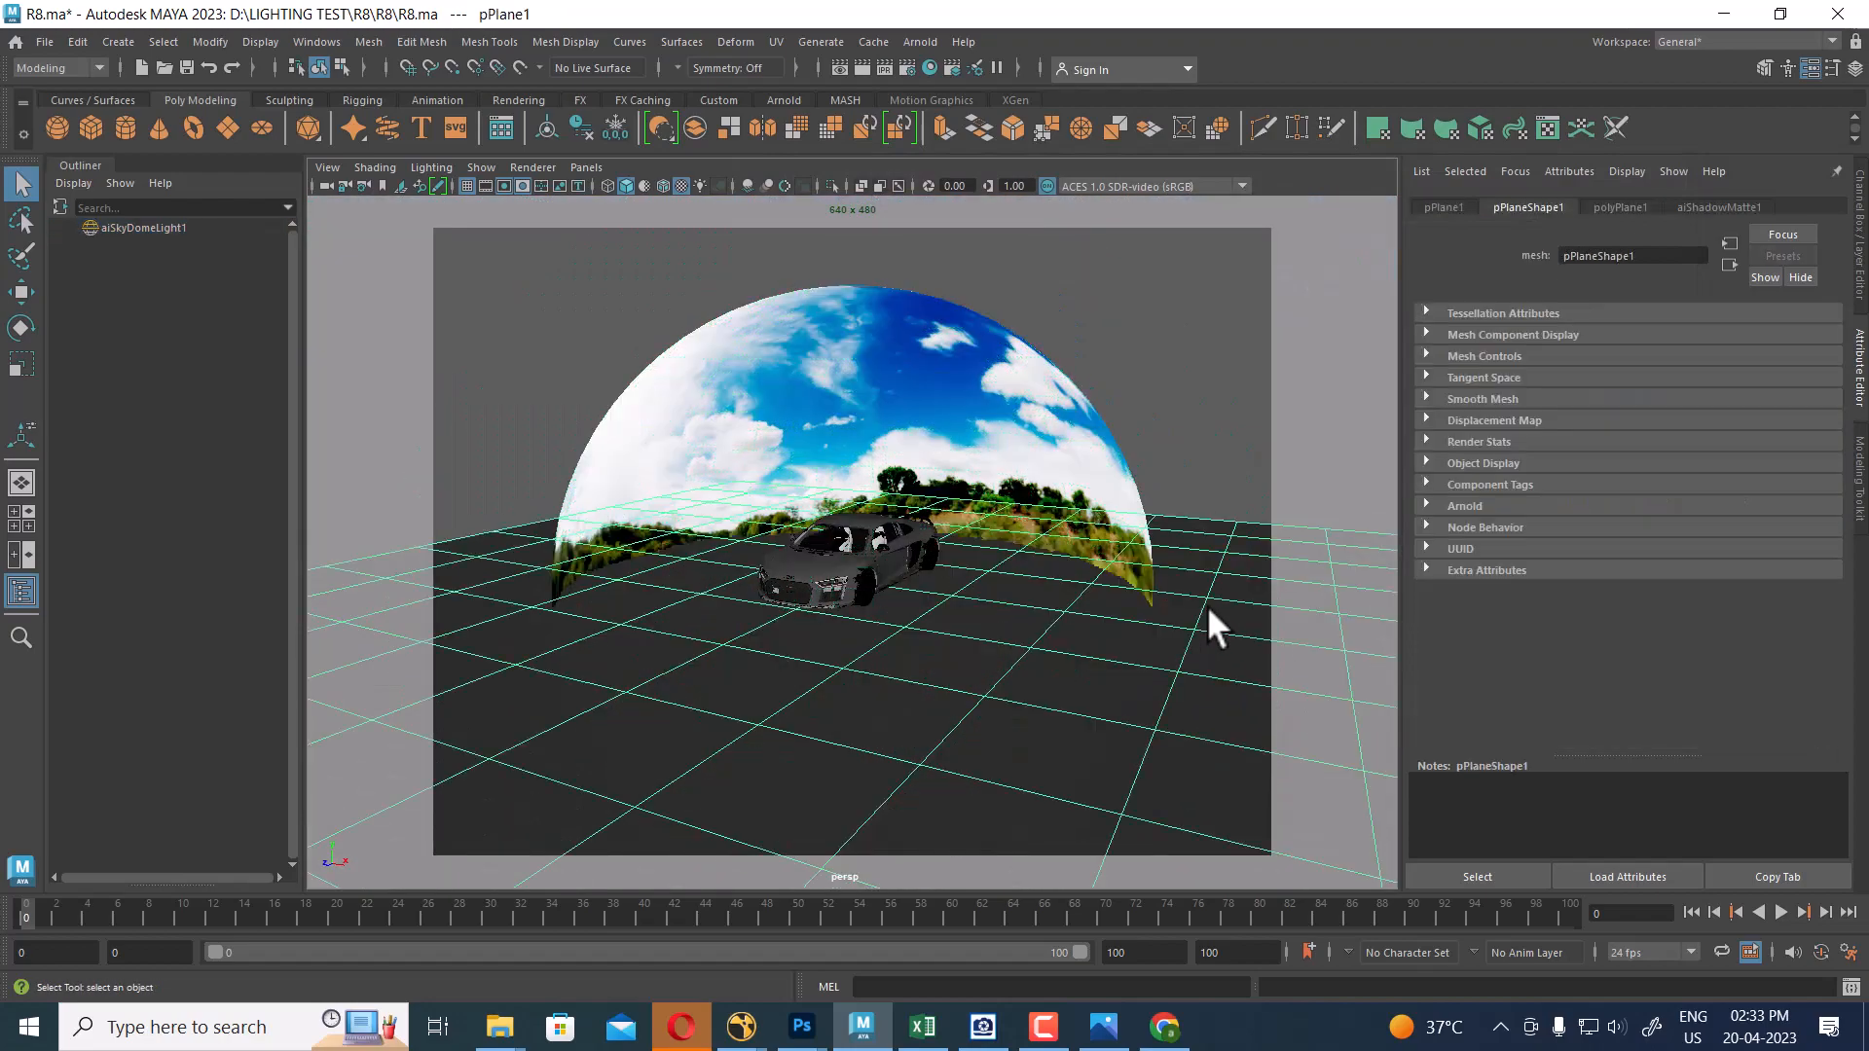
{"action": "left_click_drag", "start_coordinate": [1013, 646], "coordinate": [1006, 608], "text": "alt"}
{"action": "left_click", "coordinate": [572, 166]}
{"action": "mouse_move", "coordinate": [633, 187]}
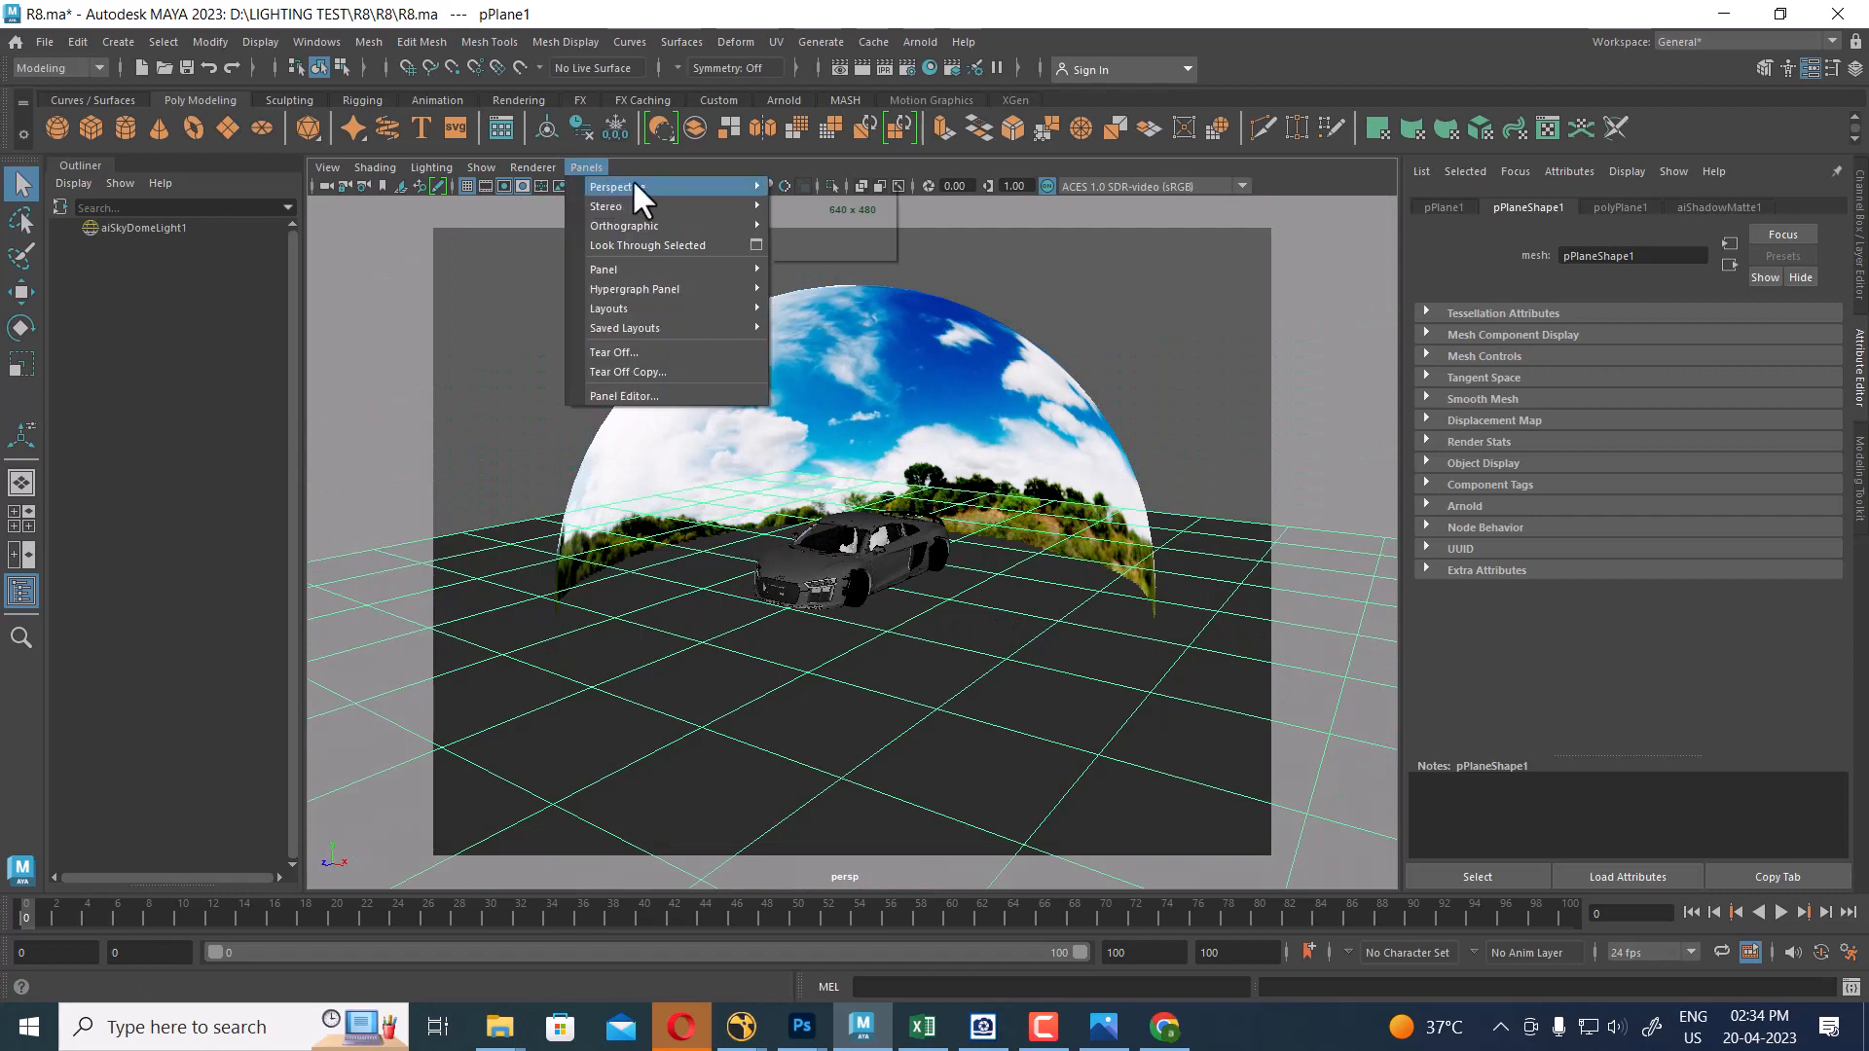
{"action": "left_click", "coordinate": [818, 207]}
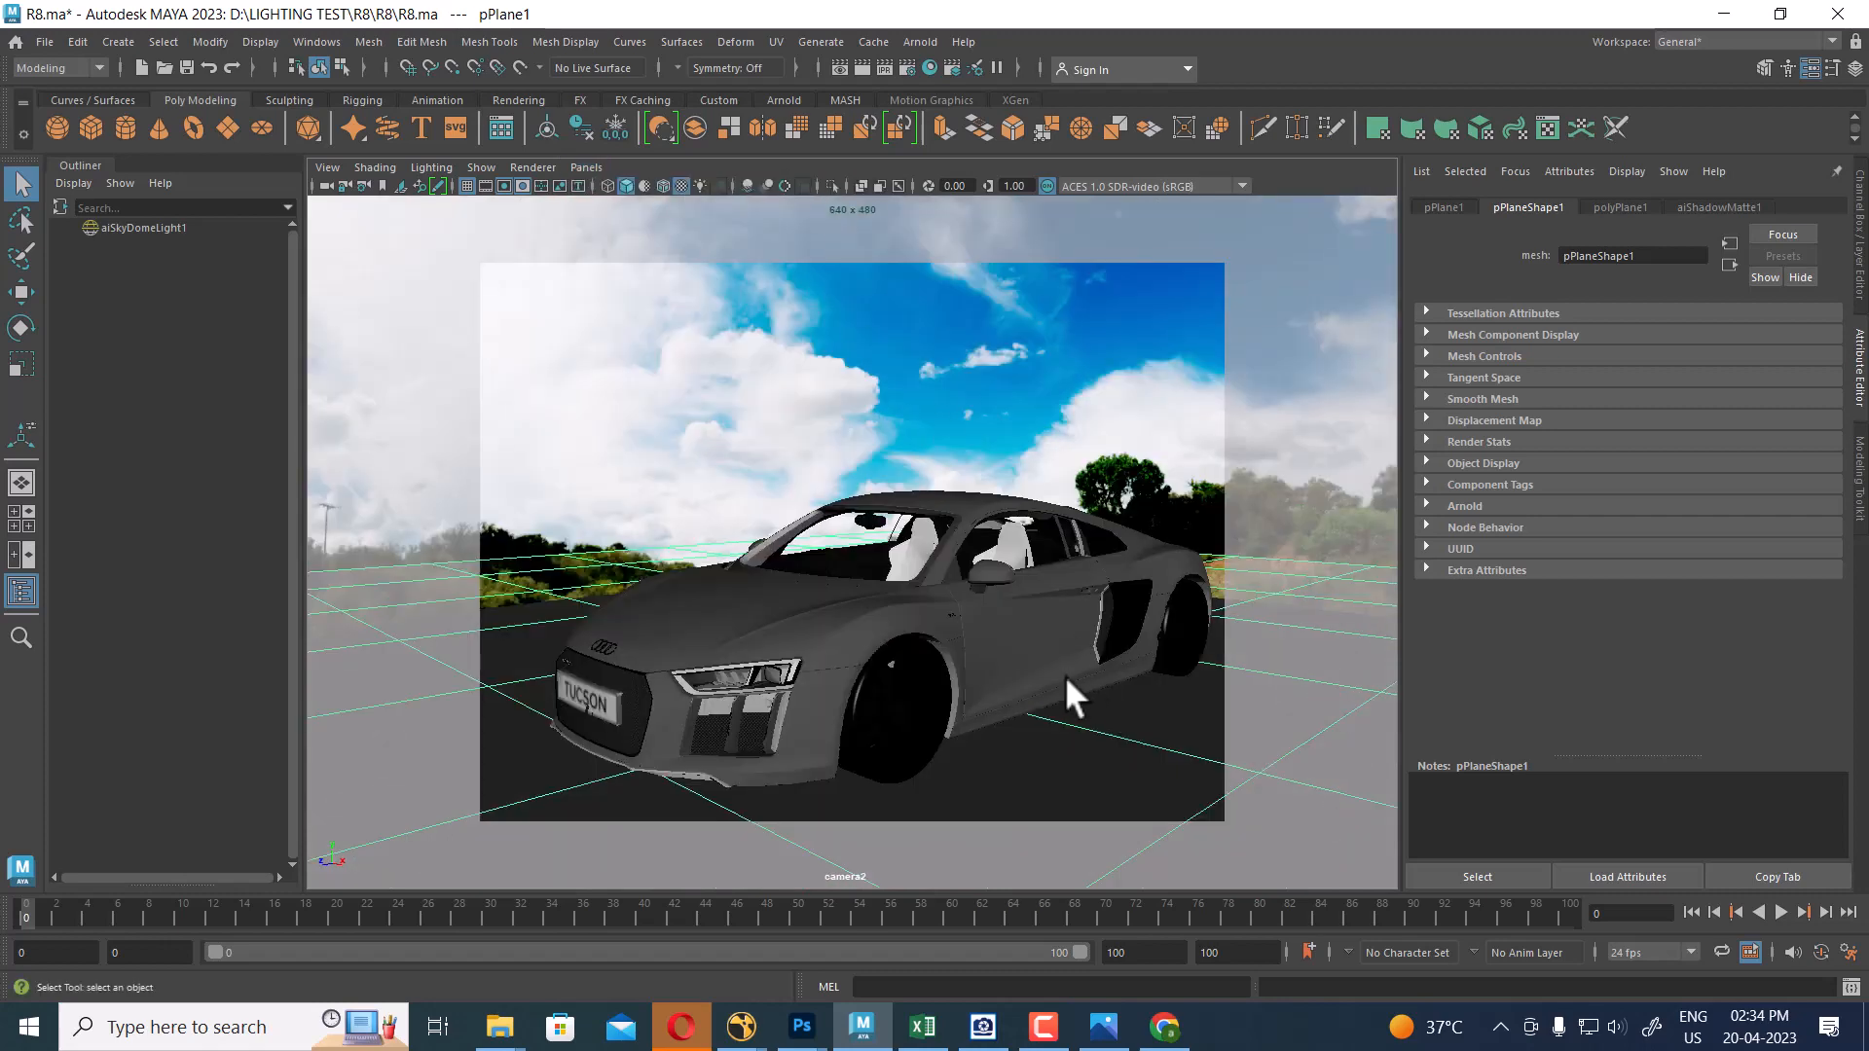
{"action": "key", "text": "h"}
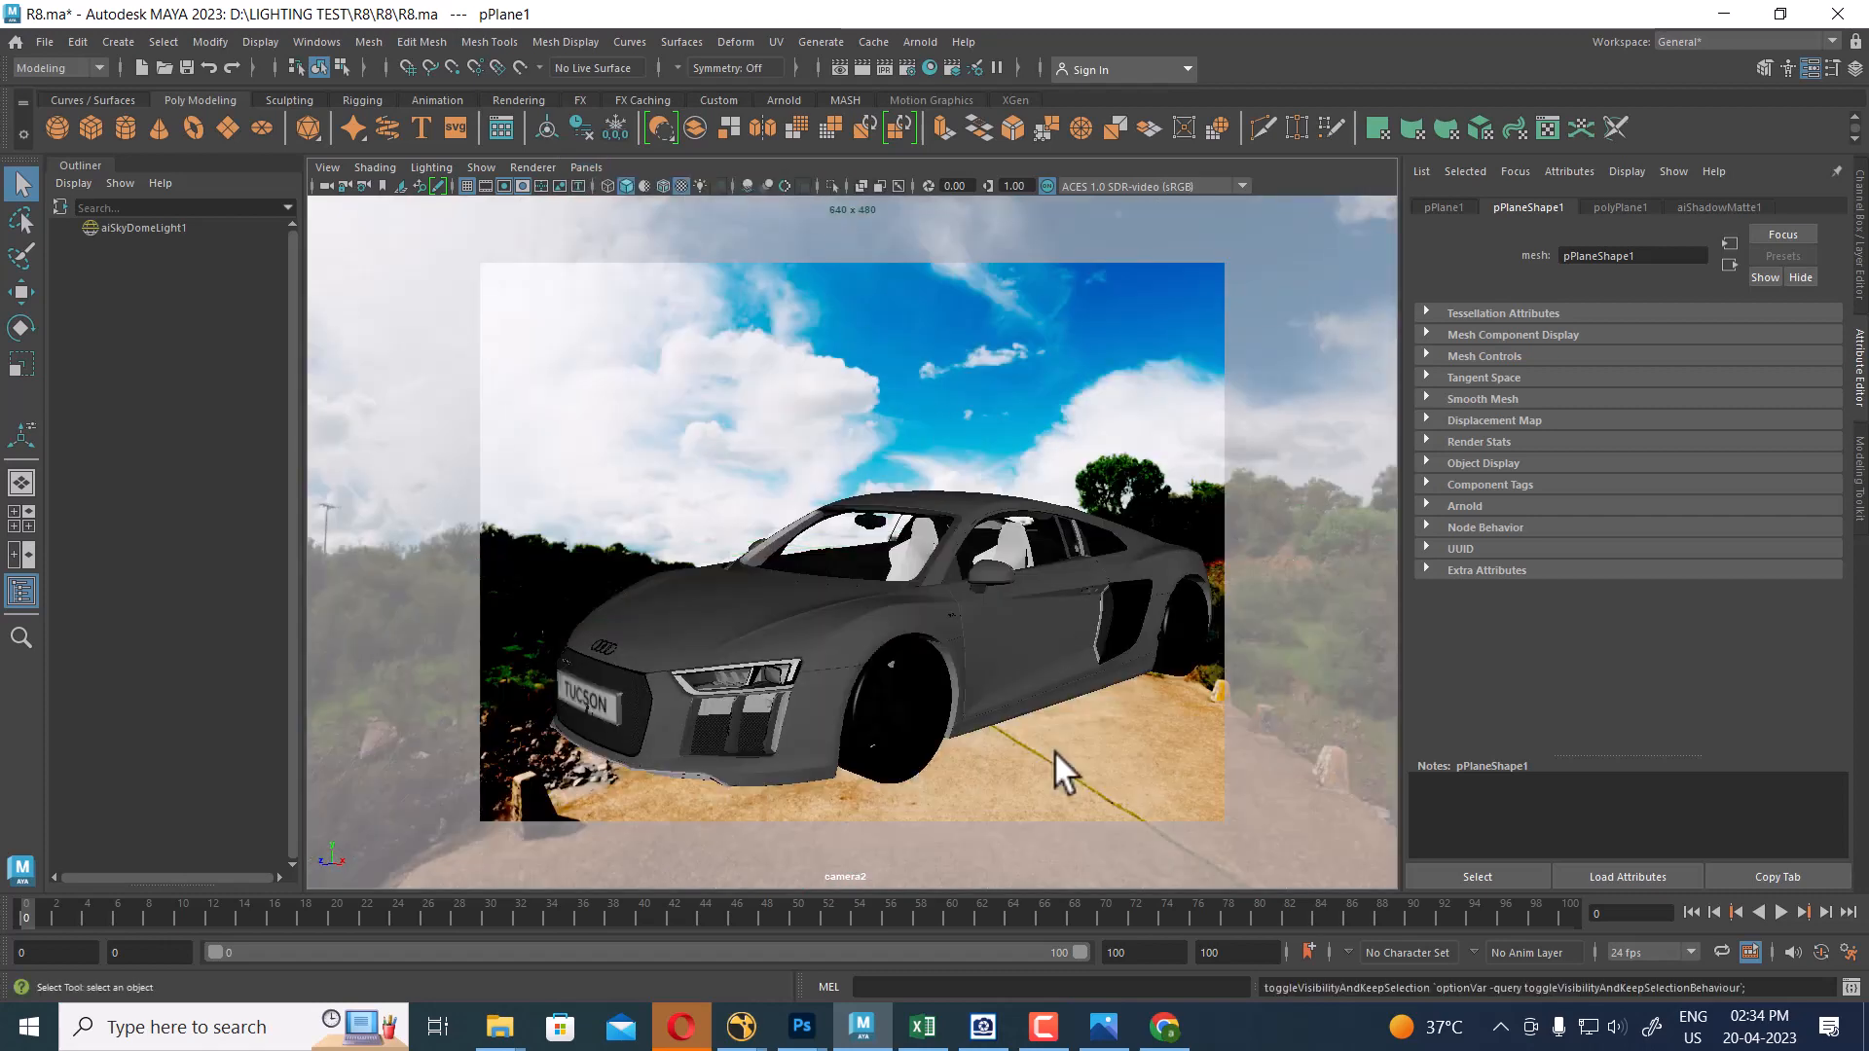
Scale the sky dome light up uniformly and reframe camera2 so the car stands on the HDRI's concrete road
{"action": "left_click_drag", "start_coordinate": [975, 724], "coordinate": [1026, 732], "text": "alt"}
{"action": "right_click_drag", "start_coordinate": [1026, 748], "coordinate": [1019, 702], "text": "alt"}
{"action": "left_click", "coordinate": [1019, 700]}
{"action": "key", "text": "r"}
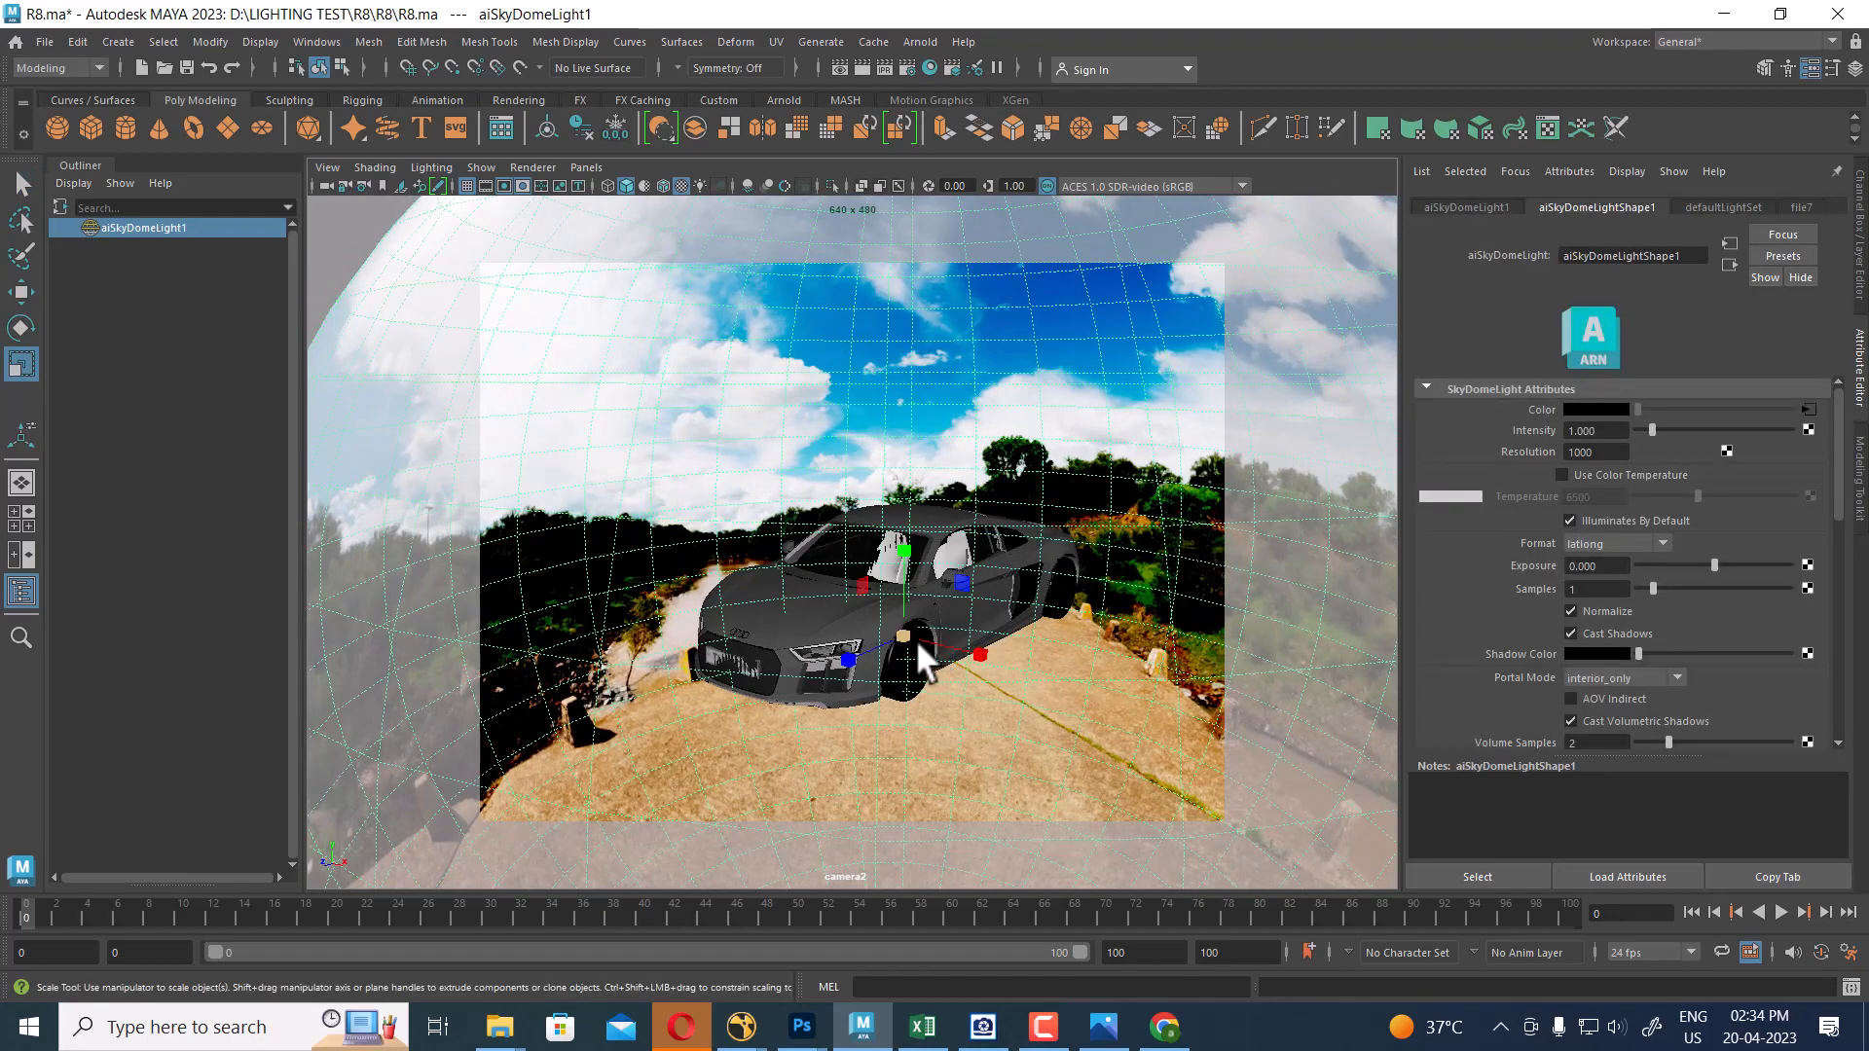
{"action": "left_click_drag", "start_coordinate": [910, 639], "coordinate": [1158, 536]}
{"action": "mouse_move", "coordinate": [890, 650]}
{"action": "left_mouse_down", "text": "alt"}
{"action": "mouse_move", "coordinate": [1030, 538]}
{"action": "mouse_move", "coordinate": [915, 653]}
{"action": "left_mouse_up", "text": "alt"}
{"action": "left_click_drag", "start_coordinate": [784, 742], "coordinate": [1097, 622], "text": "alt"}
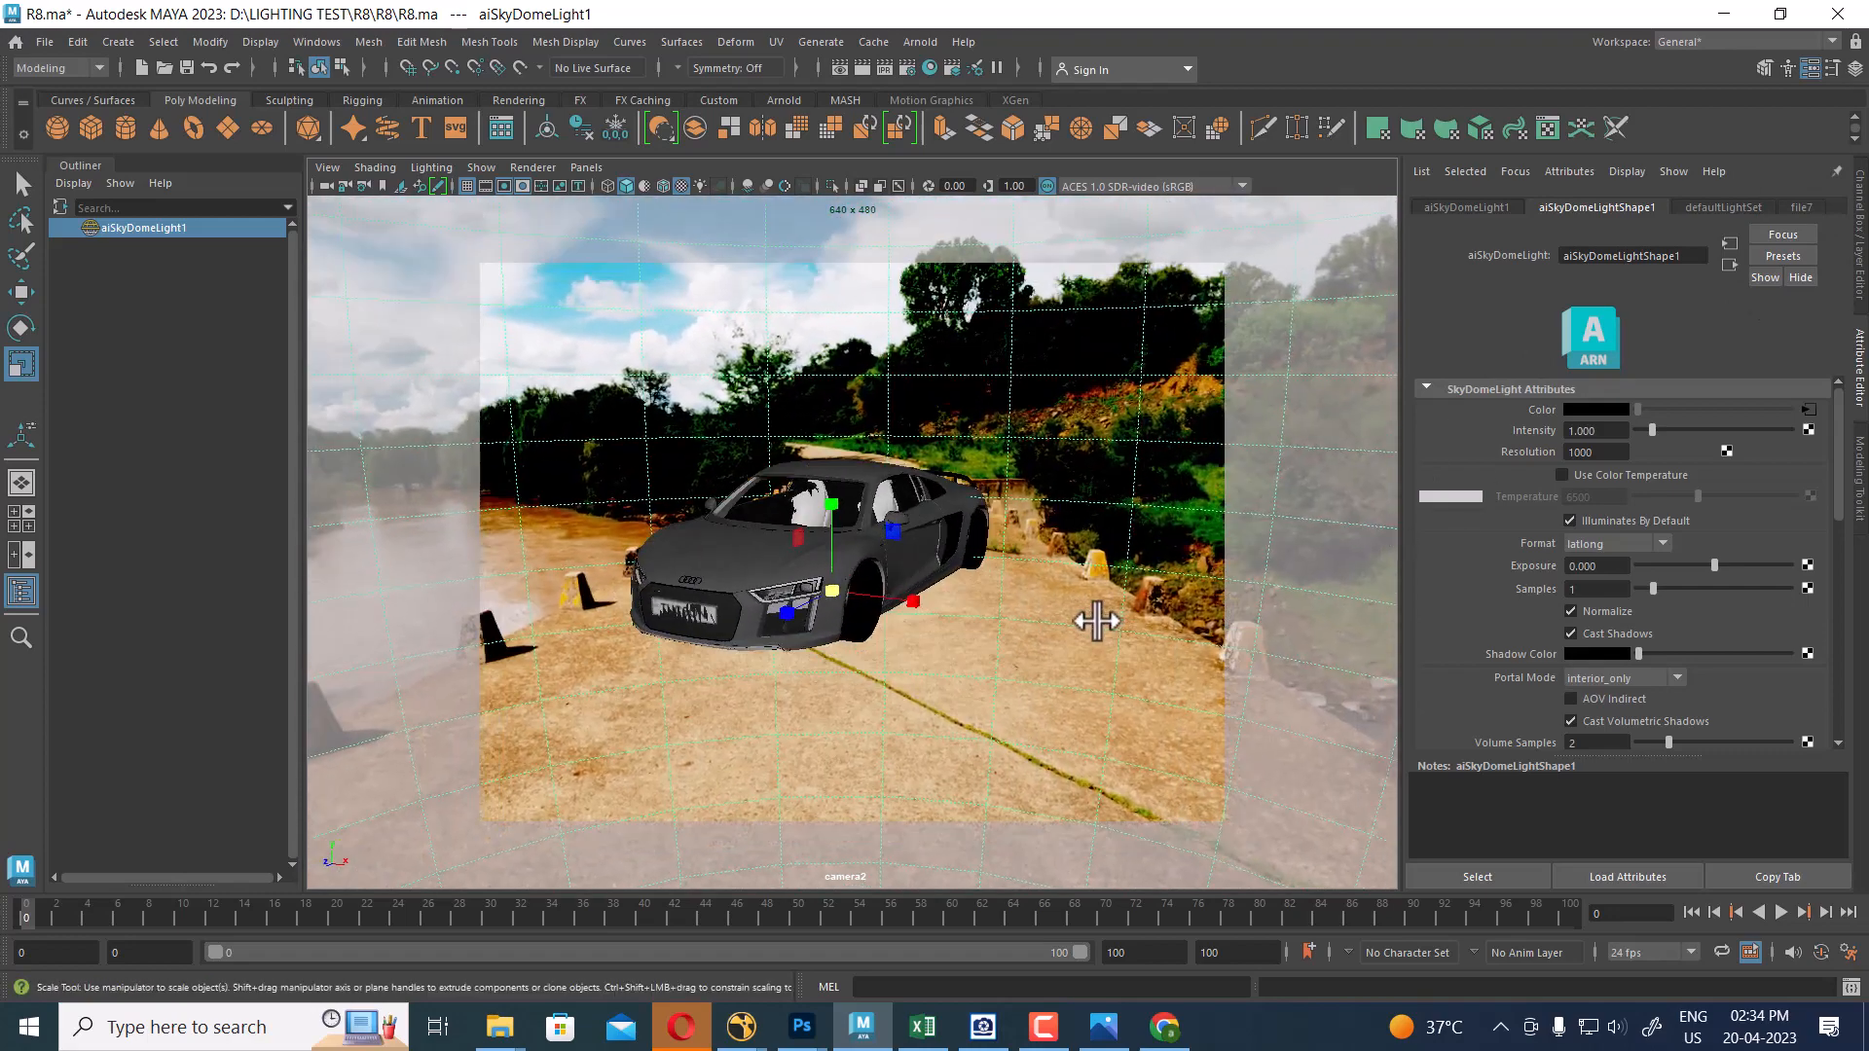
{"action": "right_click_drag", "start_coordinate": [1081, 655], "coordinate": [1055, 717], "text": "alt"}
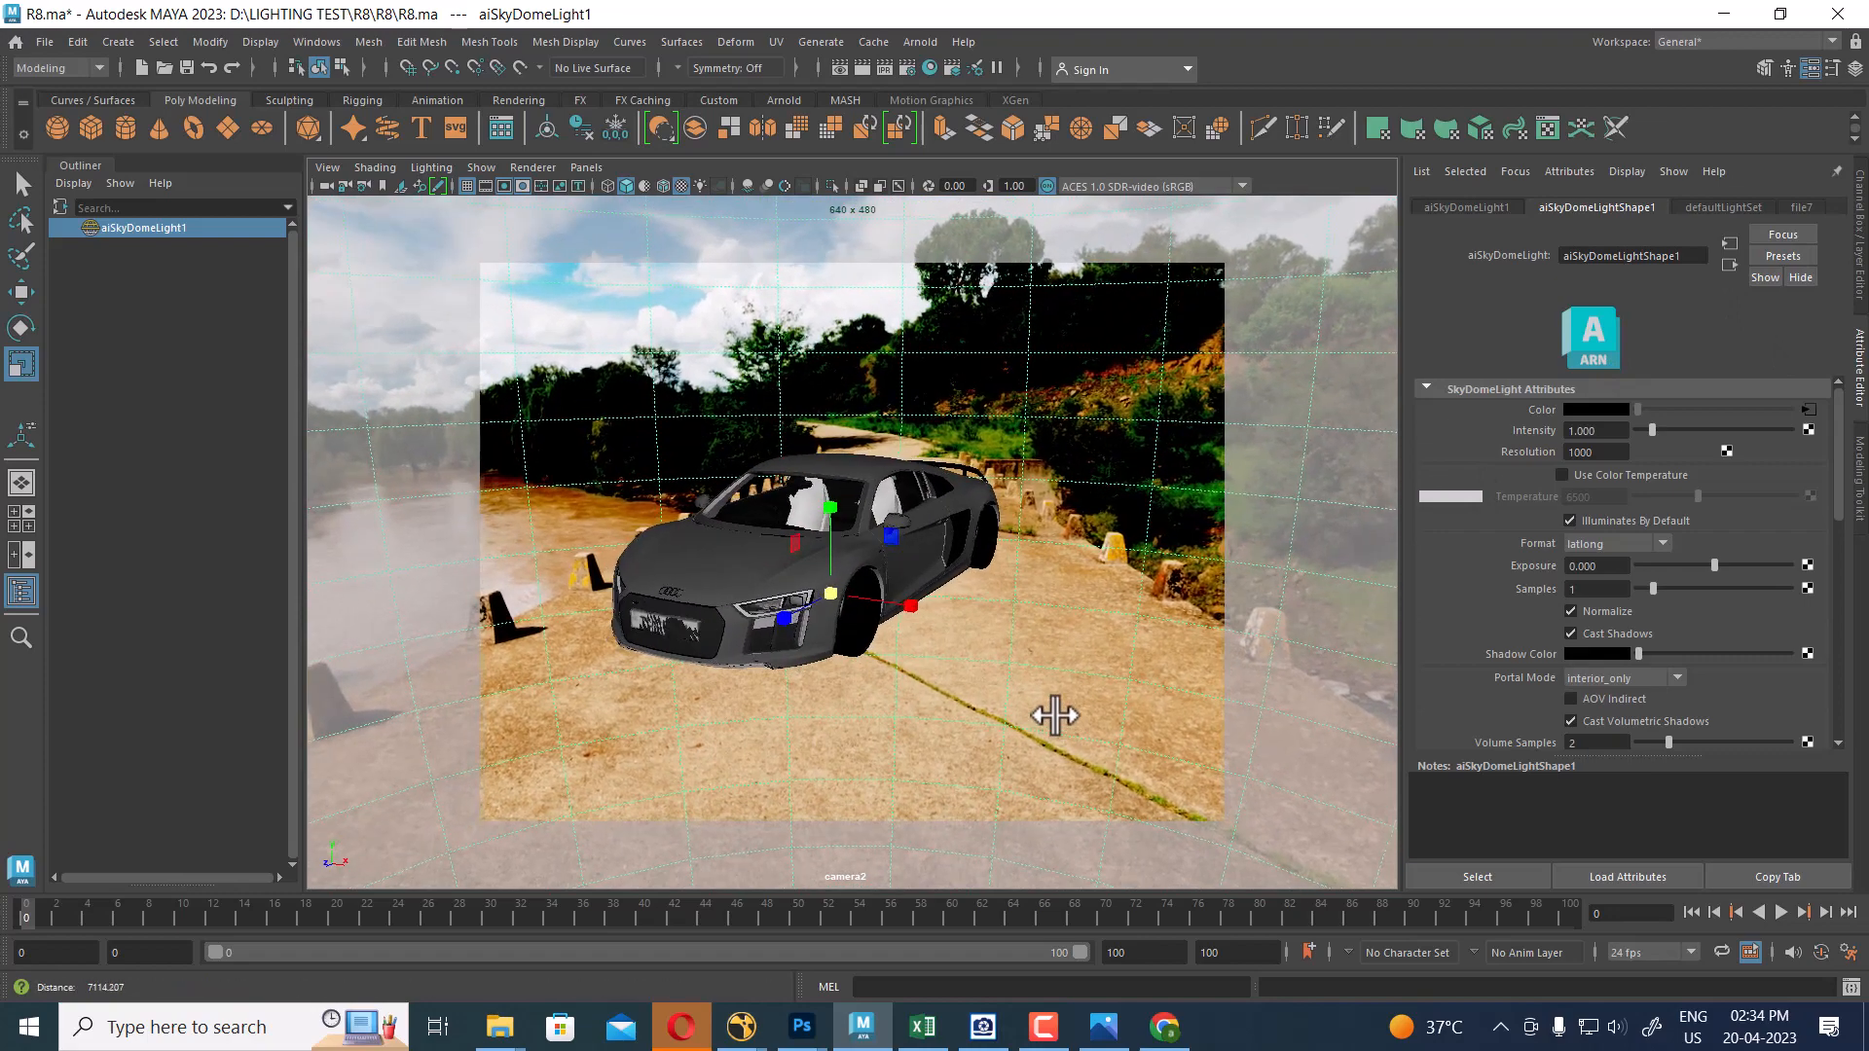
{"action": "left_click_drag", "start_coordinate": [835, 594], "coordinate": [1854, 143]}
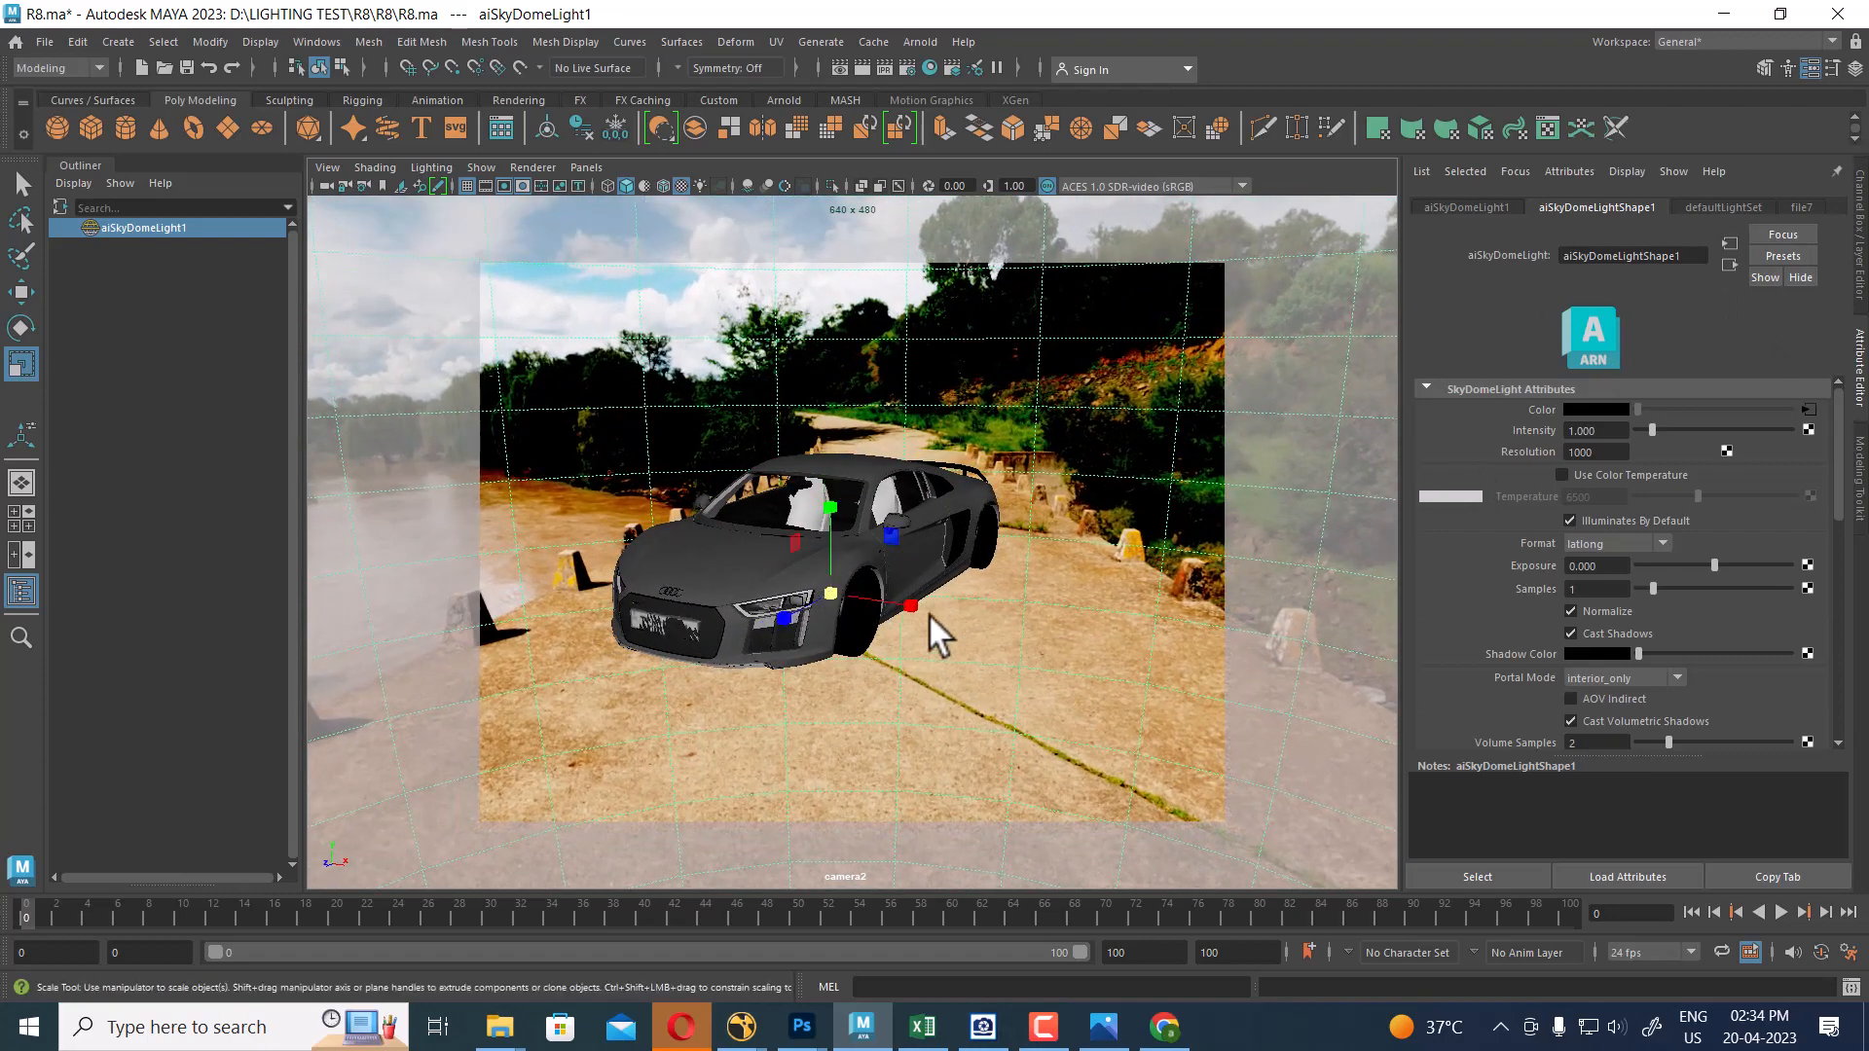
{"action": "left_click_drag", "start_coordinate": [835, 591], "coordinate": [1849, 14]}
{"action": "left_click_drag", "start_coordinate": [1067, 649], "coordinate": [1125, 682], "text": "alt"}
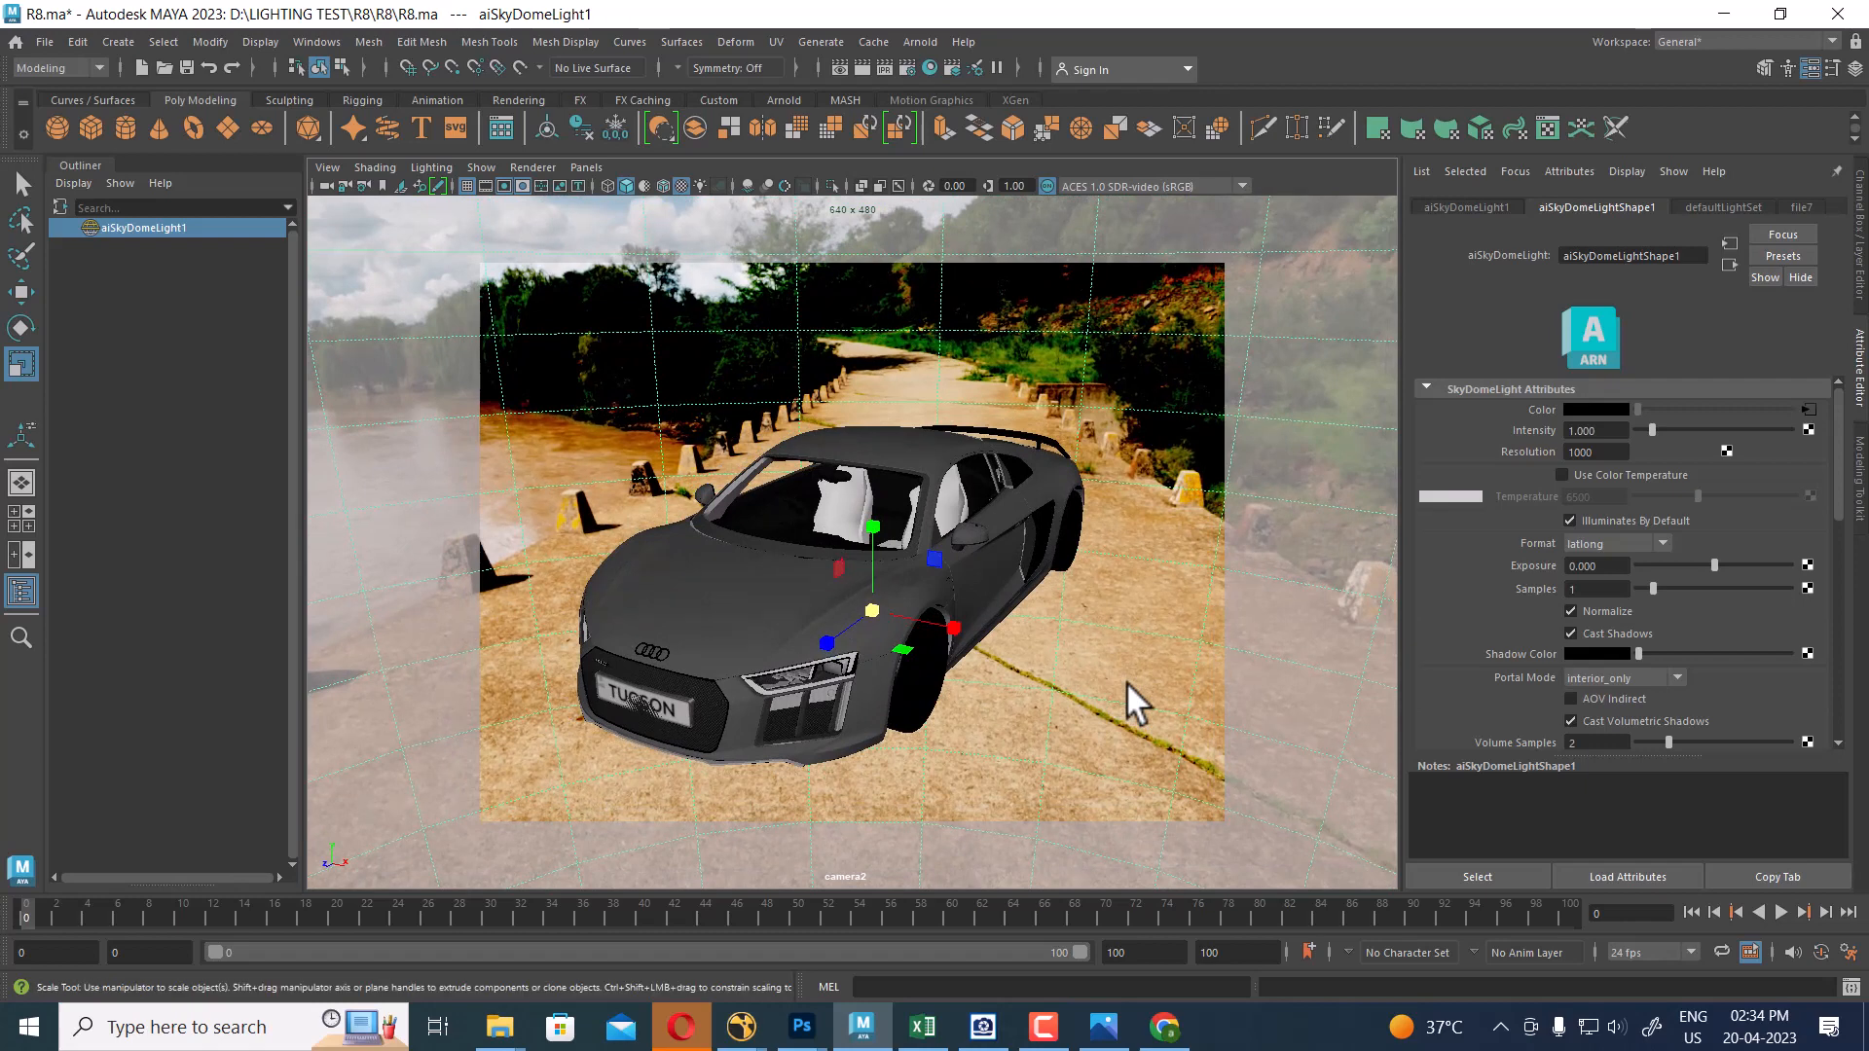
Unhide the ground plane and render the camera2 view with the dam wall HDRI
{"action": "key", "text": "ctrl+shift+h"}
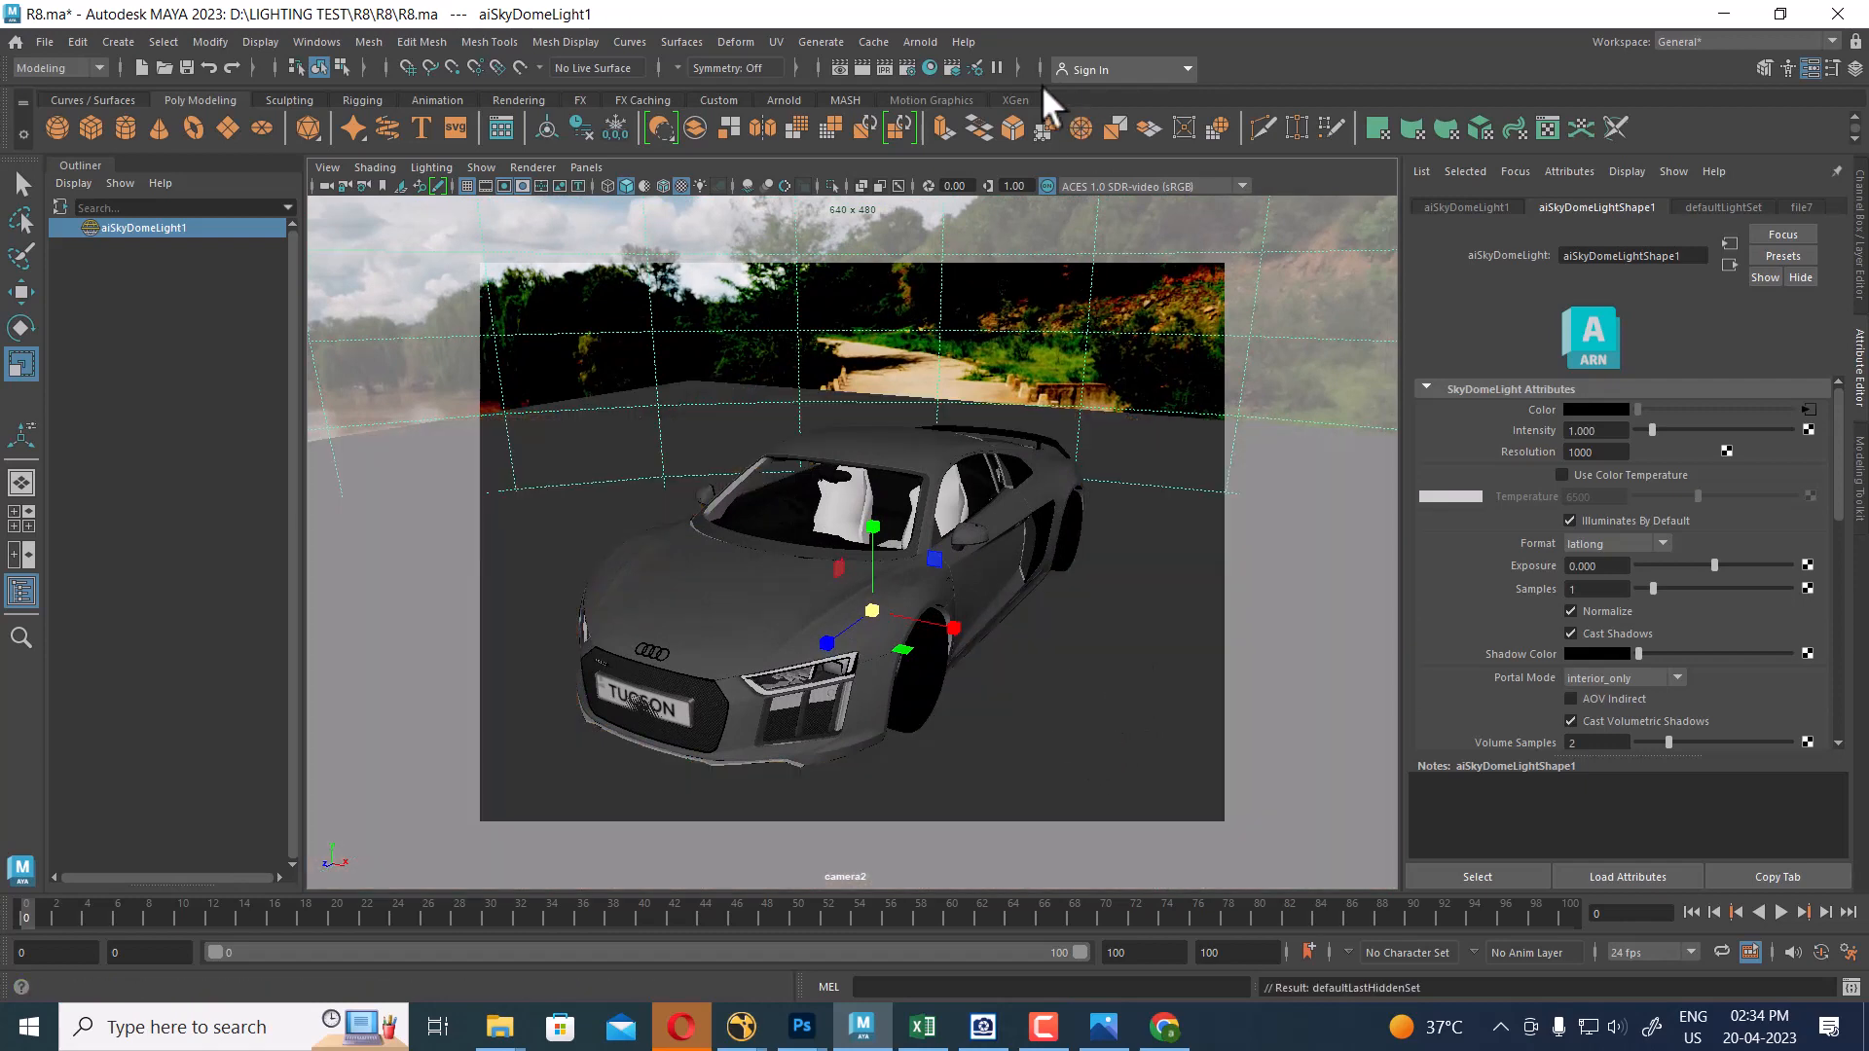
{"action": "left_click", "coordinate": [863, 67]}
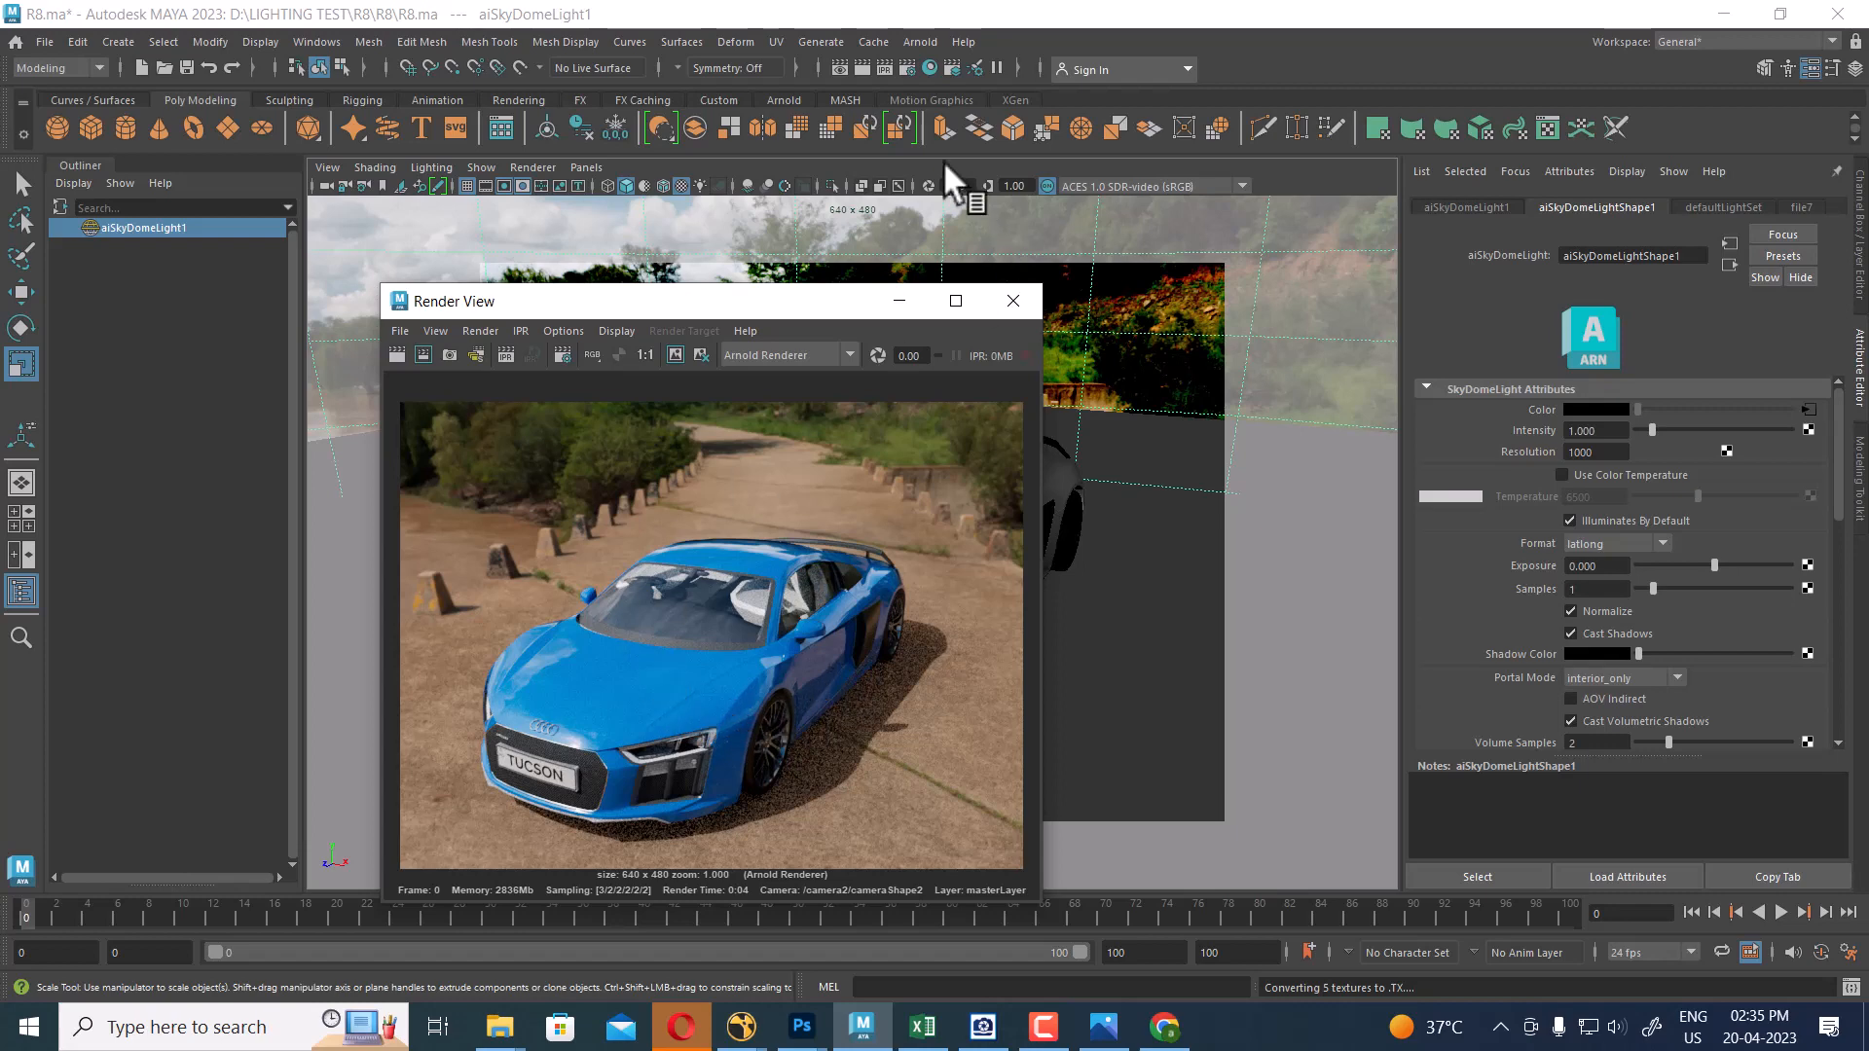
Set the Arnold render sampling to Camera (AA) 6, Diffuse 3, Specular 3 and Transmission 3
{"action": "left_click", "coordinate": [908, 67]}
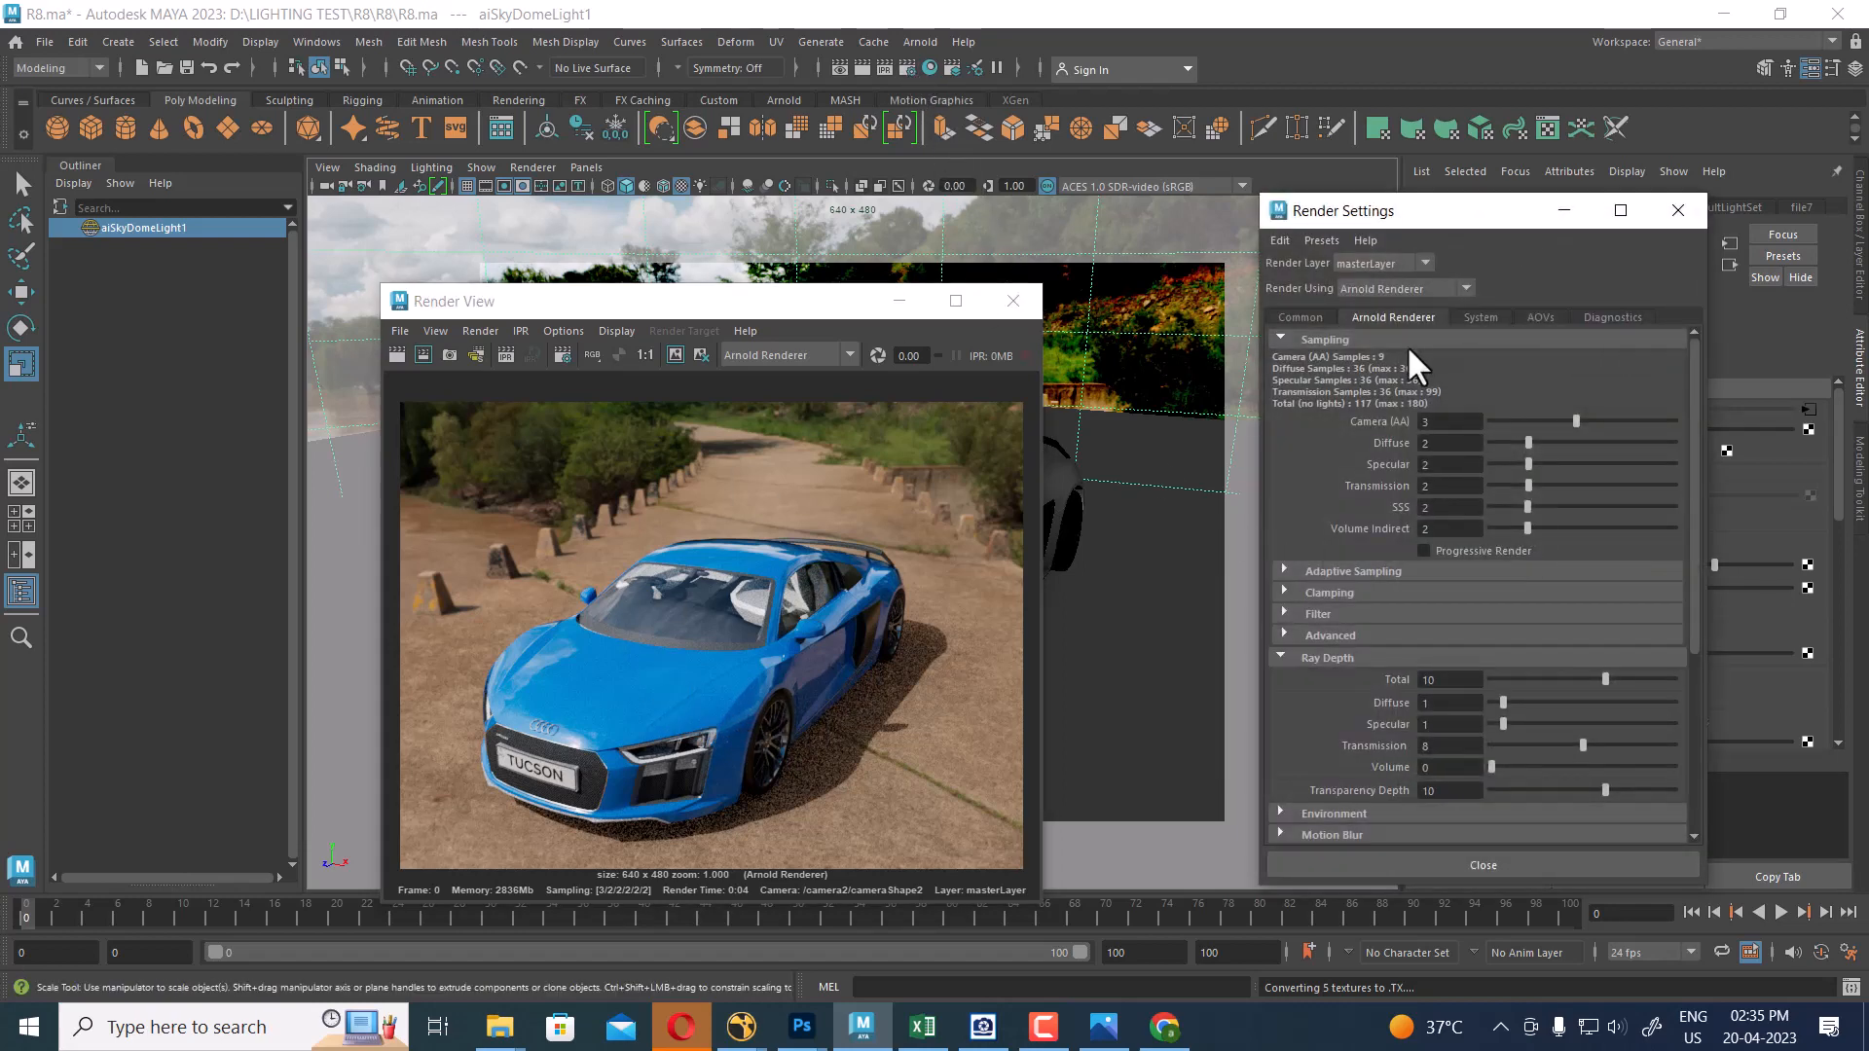
{"action": "double_click", "coordinate": [1450, 421]}
{"action": "type", "text": "6"}
{"action": "key", "text": "Return"}
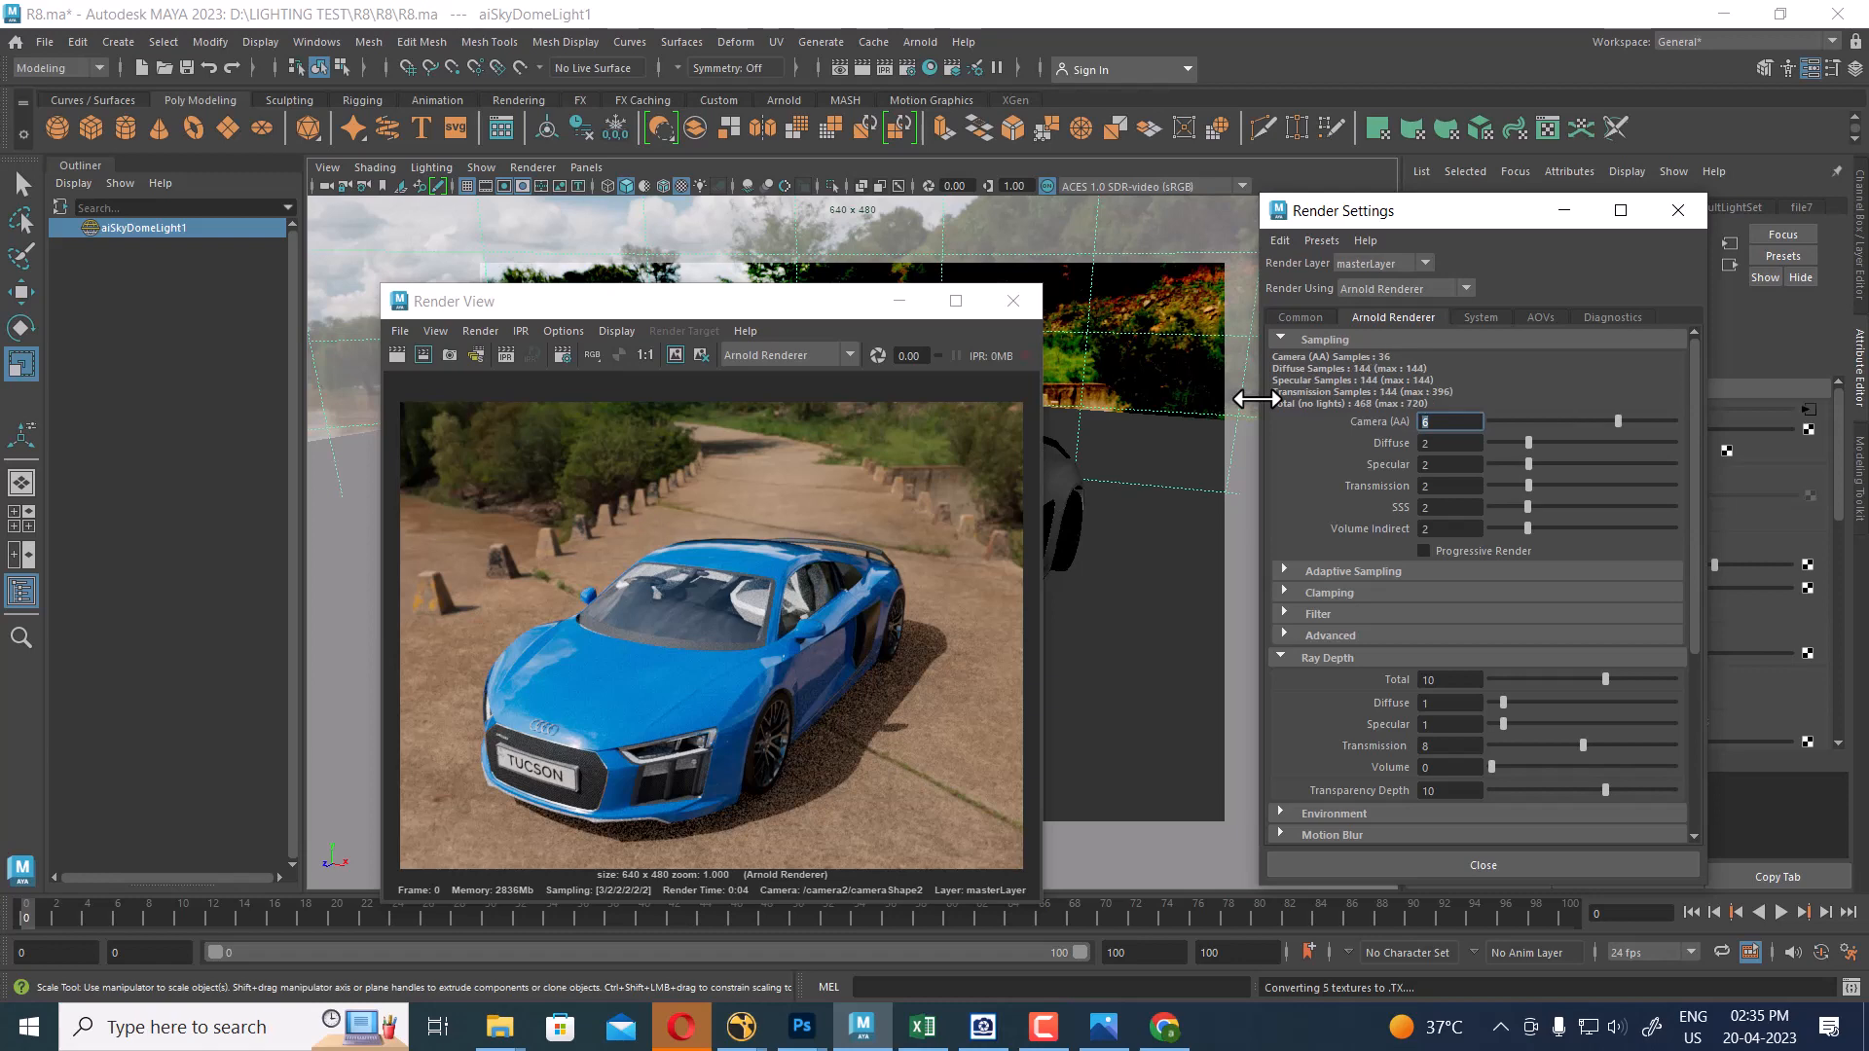
{"action": "key", "text": "Tab"}
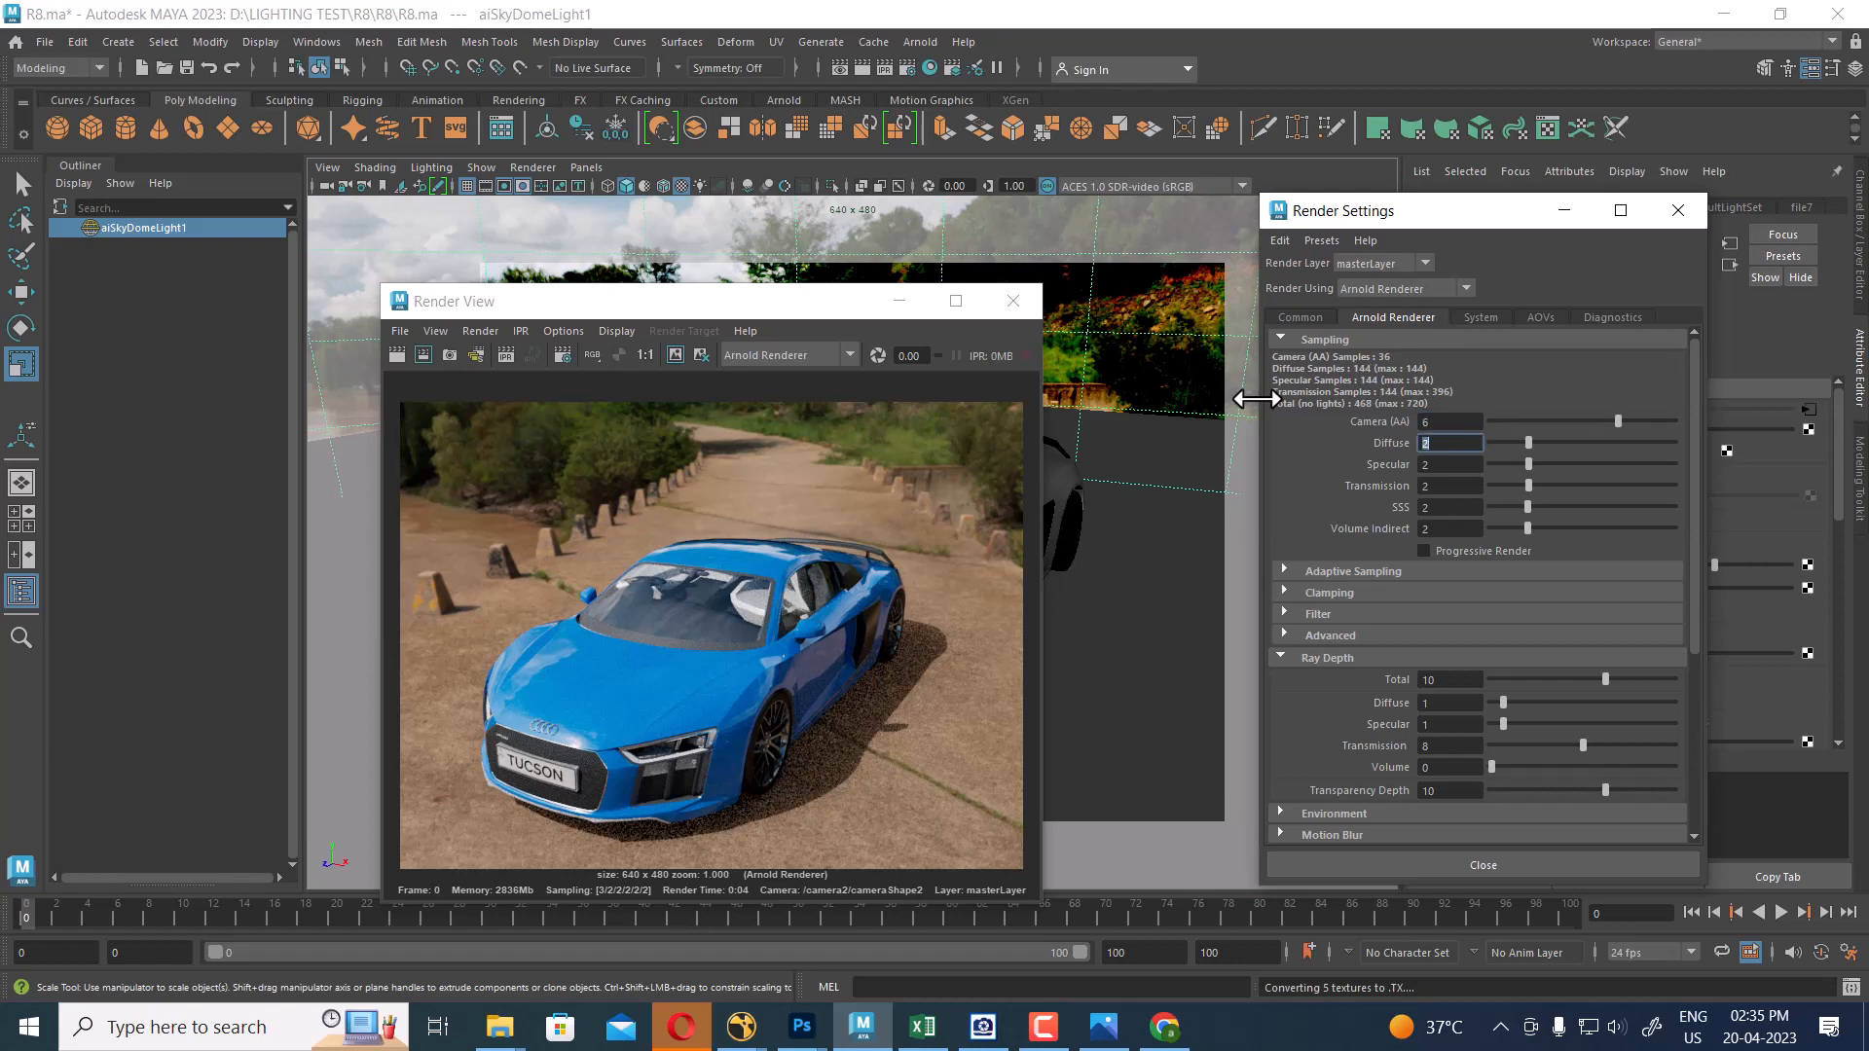
{"action": "type", "text": "3"}
{"action": "key", "text": "Tab"}
{"action": "type", "text": "3"}
{"action": "key", "text": "Tab"}
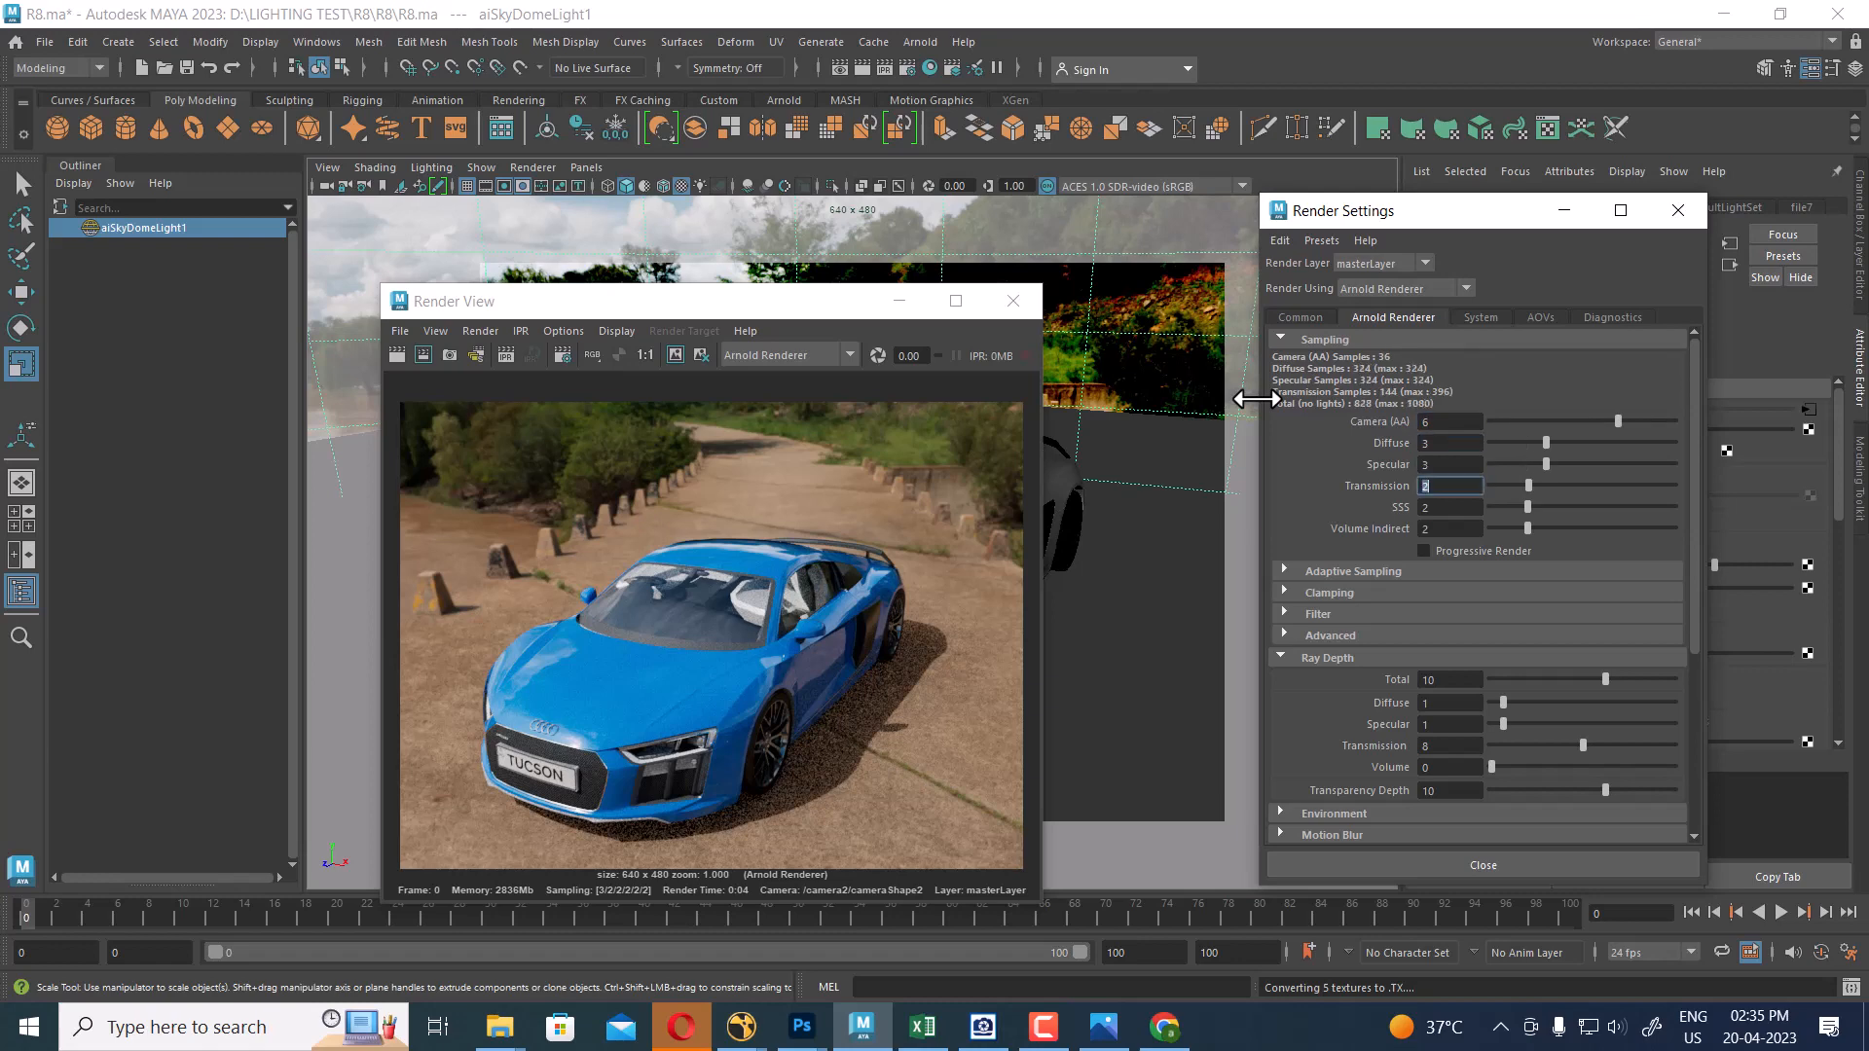
{"action": "type", "text": "3"}
{"action": "key", "text": "Return"}
Set the Arnold ray depth to Total 12, Diffuse 6 and Specular 6
{"action": "double_click", "coordinate": [1439, 679]}
{"action": "type", "text": "12"}
{"action": "key", "text": "Tab"}
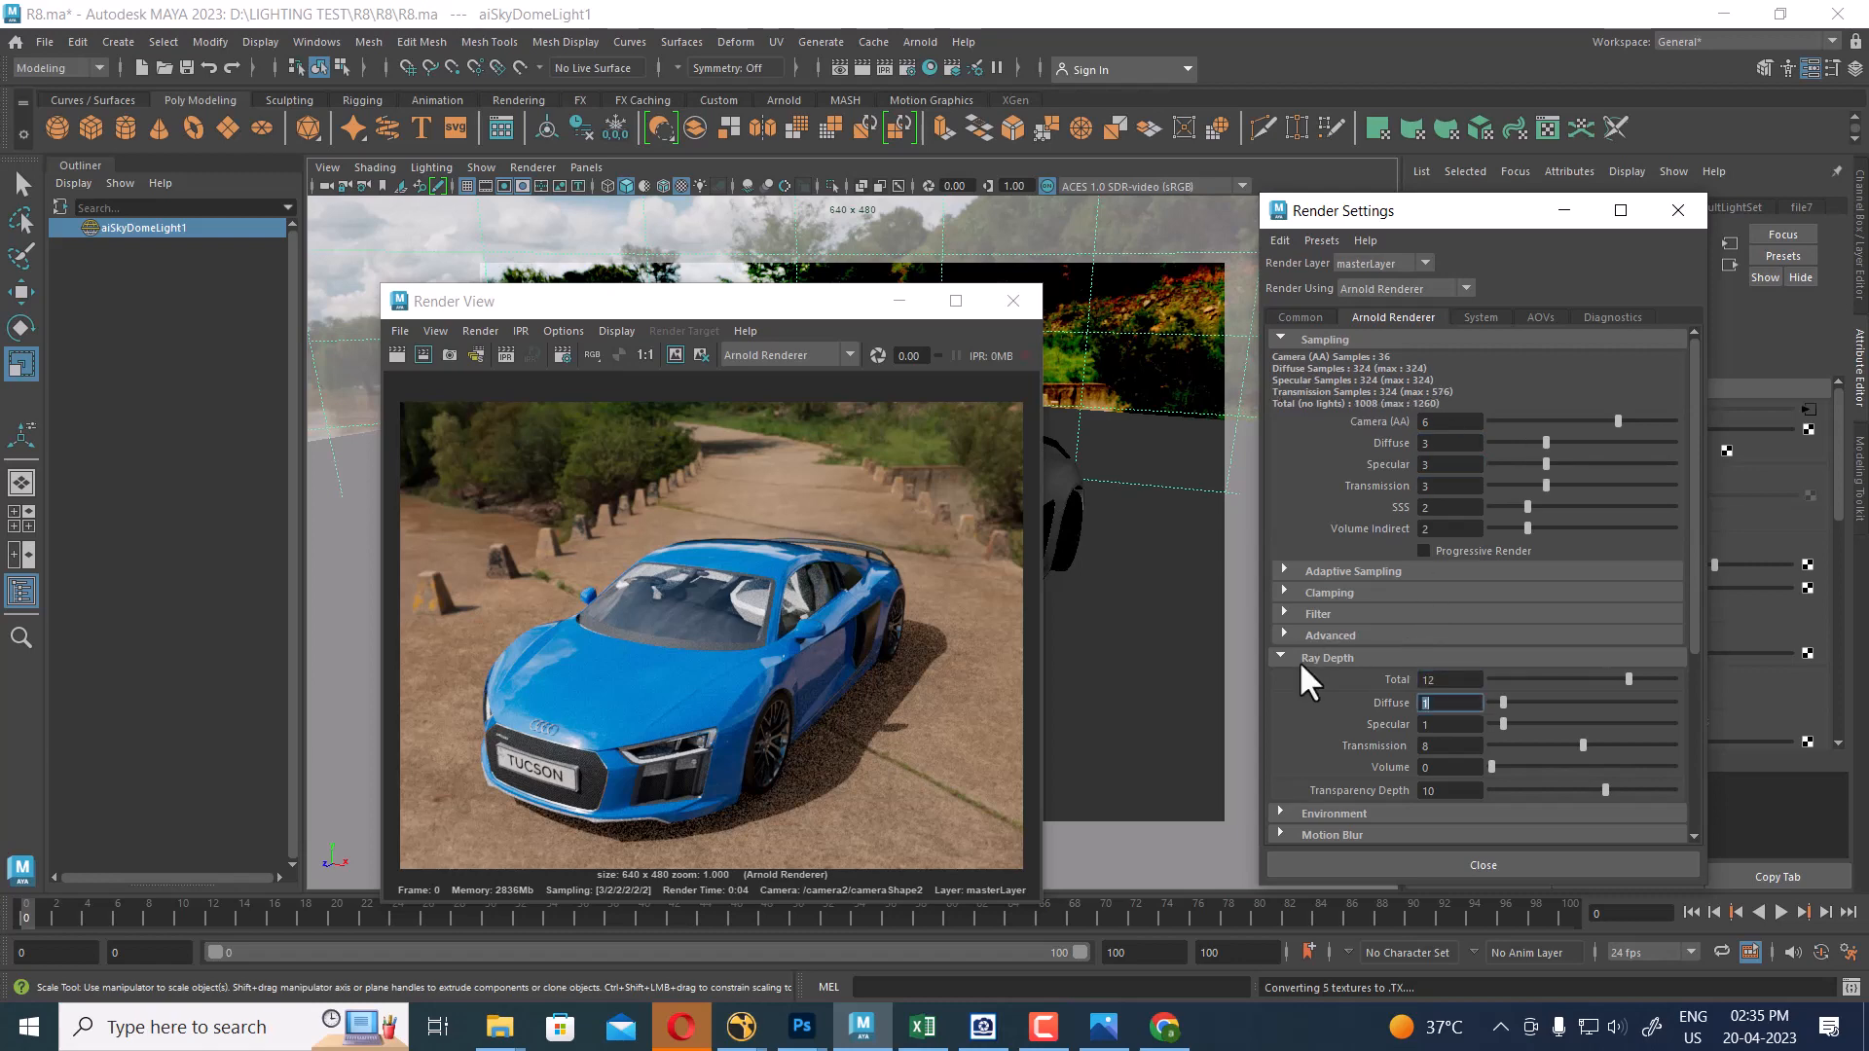
{"action": "type", "text": "6"}
{"action": "key", "text": "Tab"}
{"action": "type", "text": "6"}
{"action": "key", "text": "Return"}
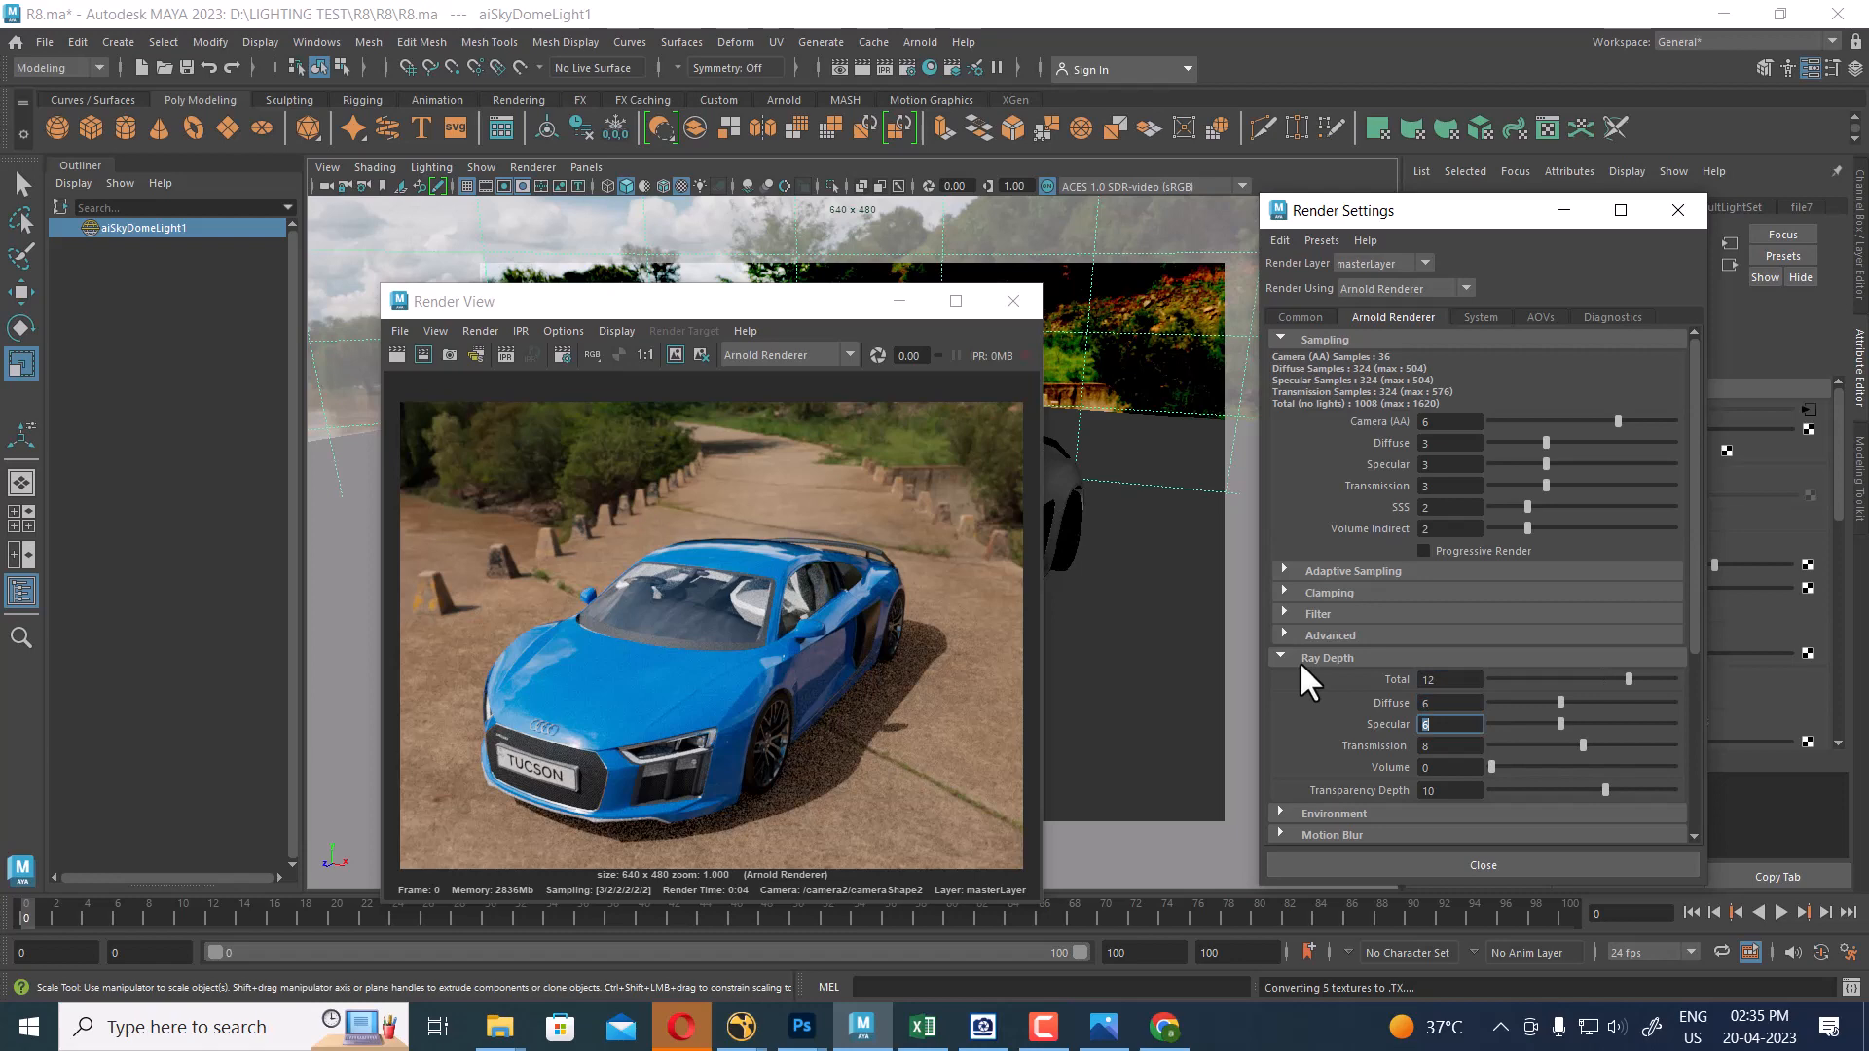
{"action": "left_click", "coordinate": [1301, 318]}
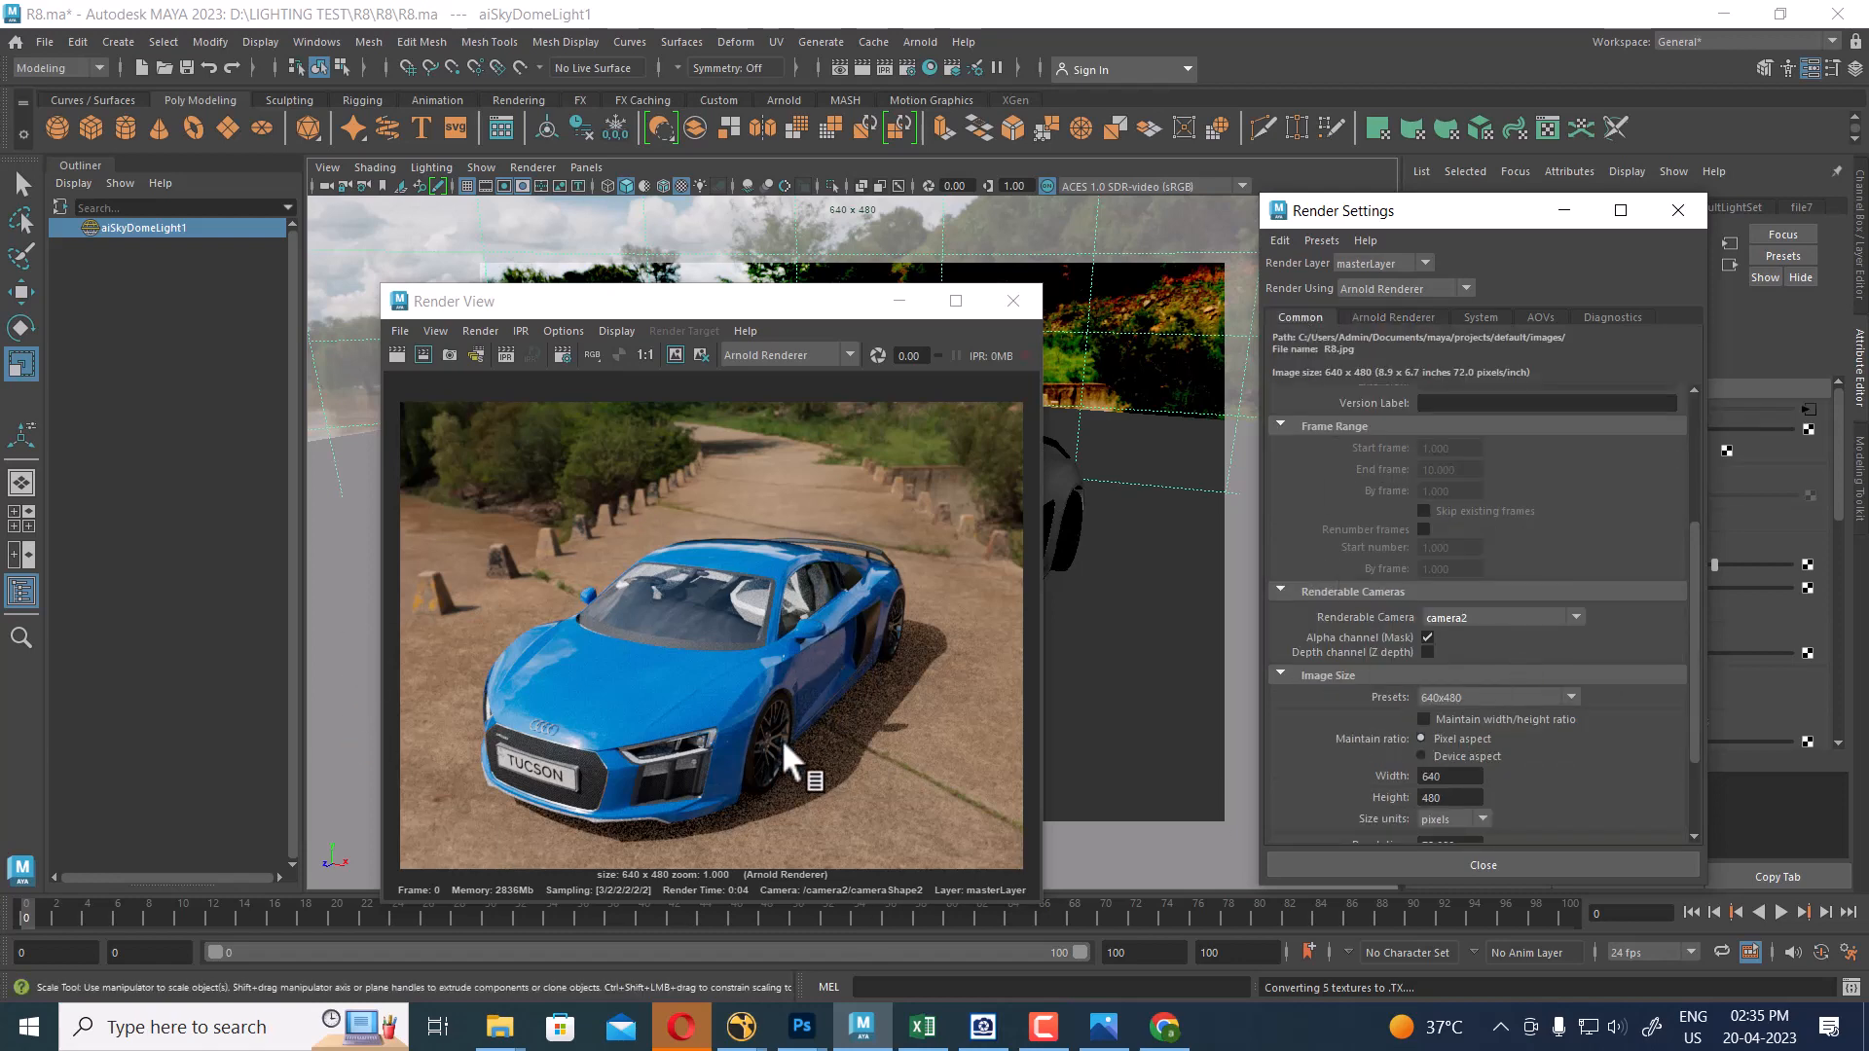
Select the car's windshield and replace its aiStandardSurface material settings with the Glass preset
{"action": "left_click_drag", "start_coordinate": [803, 307], "coordinate": [461, 254]}
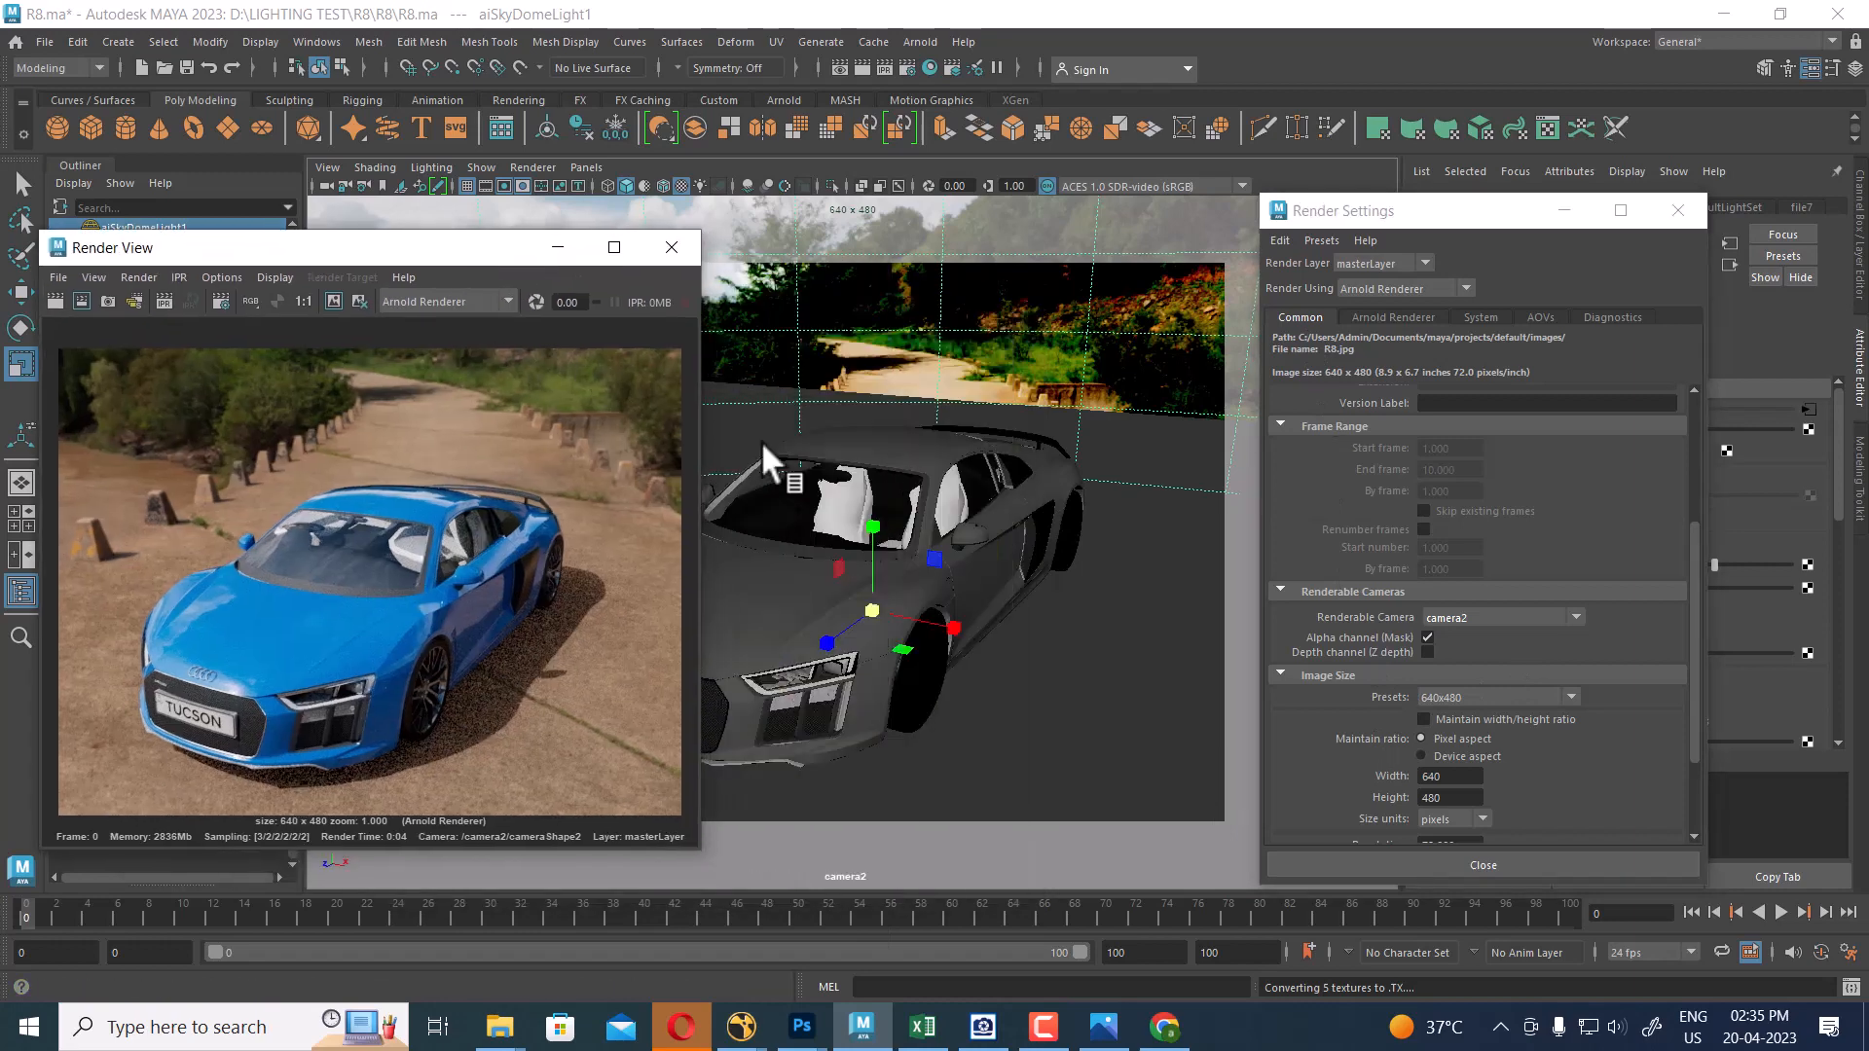
{"action": "left_click", "coordinate": [838, 517]}
{"action": "right_click_drag", "start_coordinate": [848, 445], "coordinate": [869, 918]}
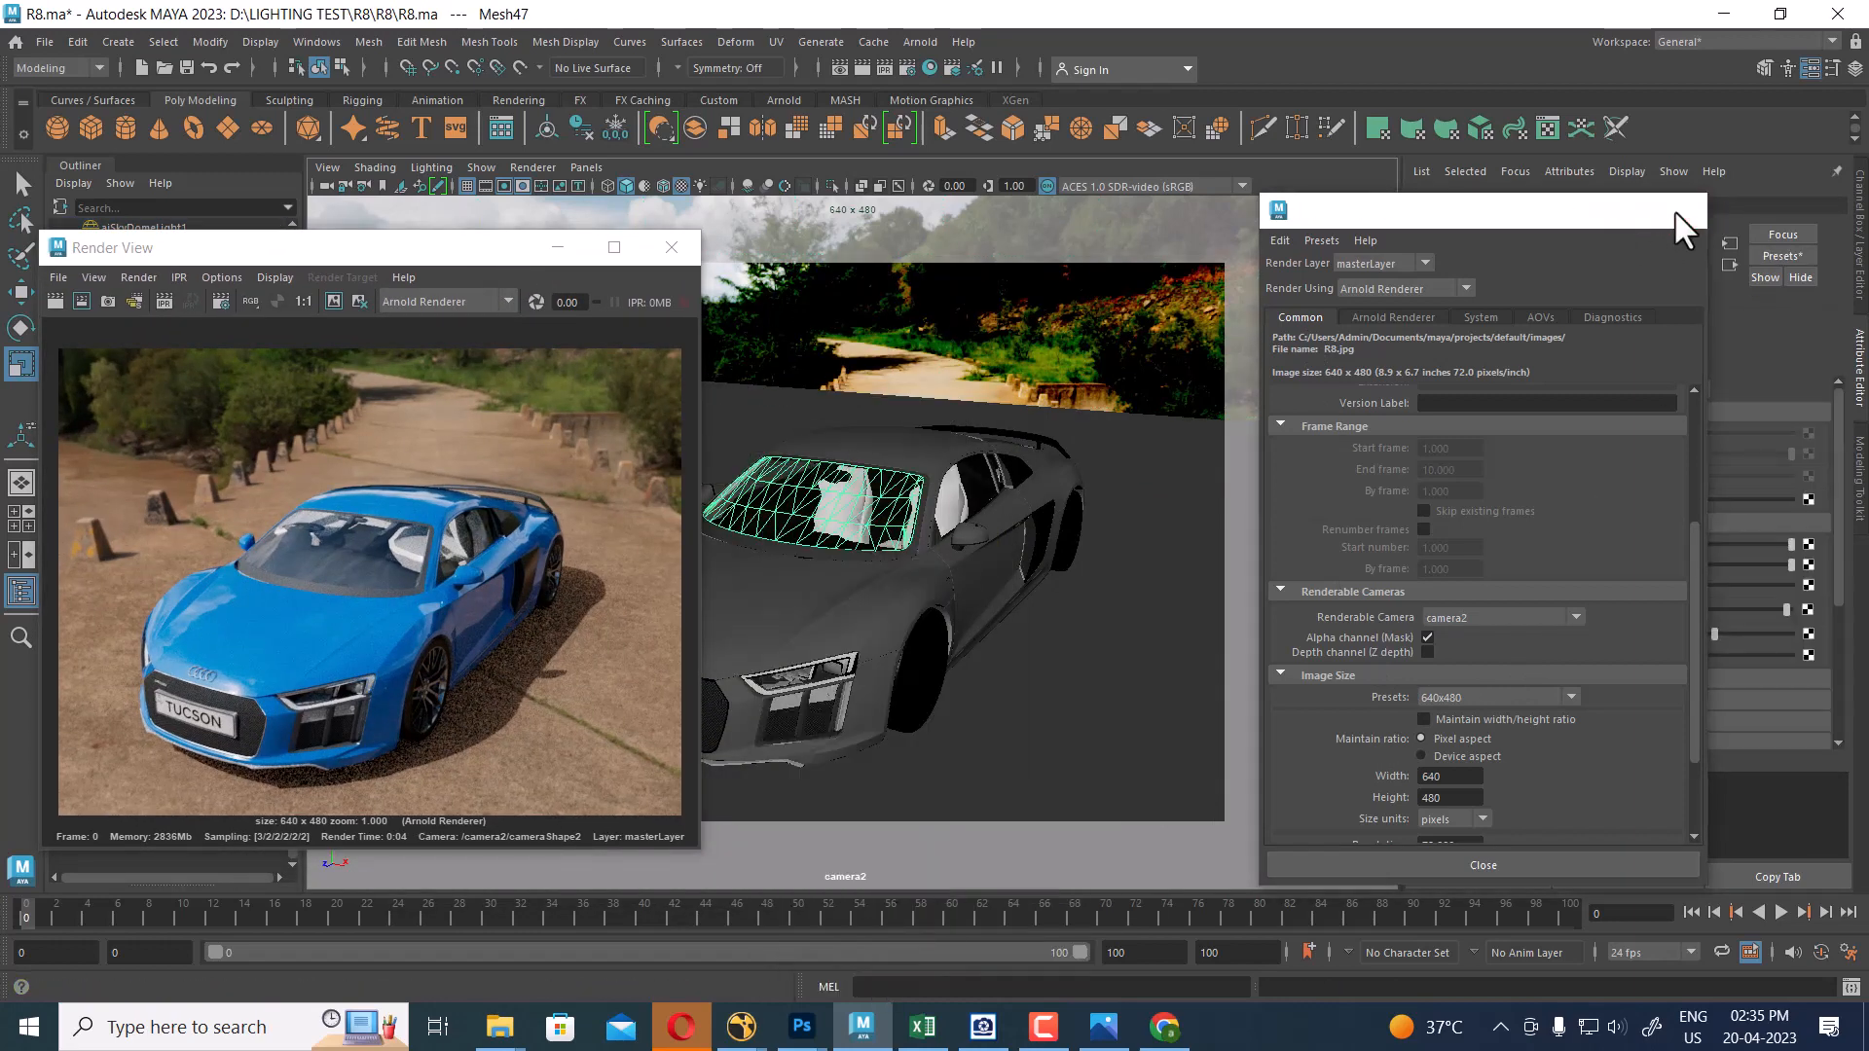
{"action": "left_click", "coordinate": [1681, 211]}
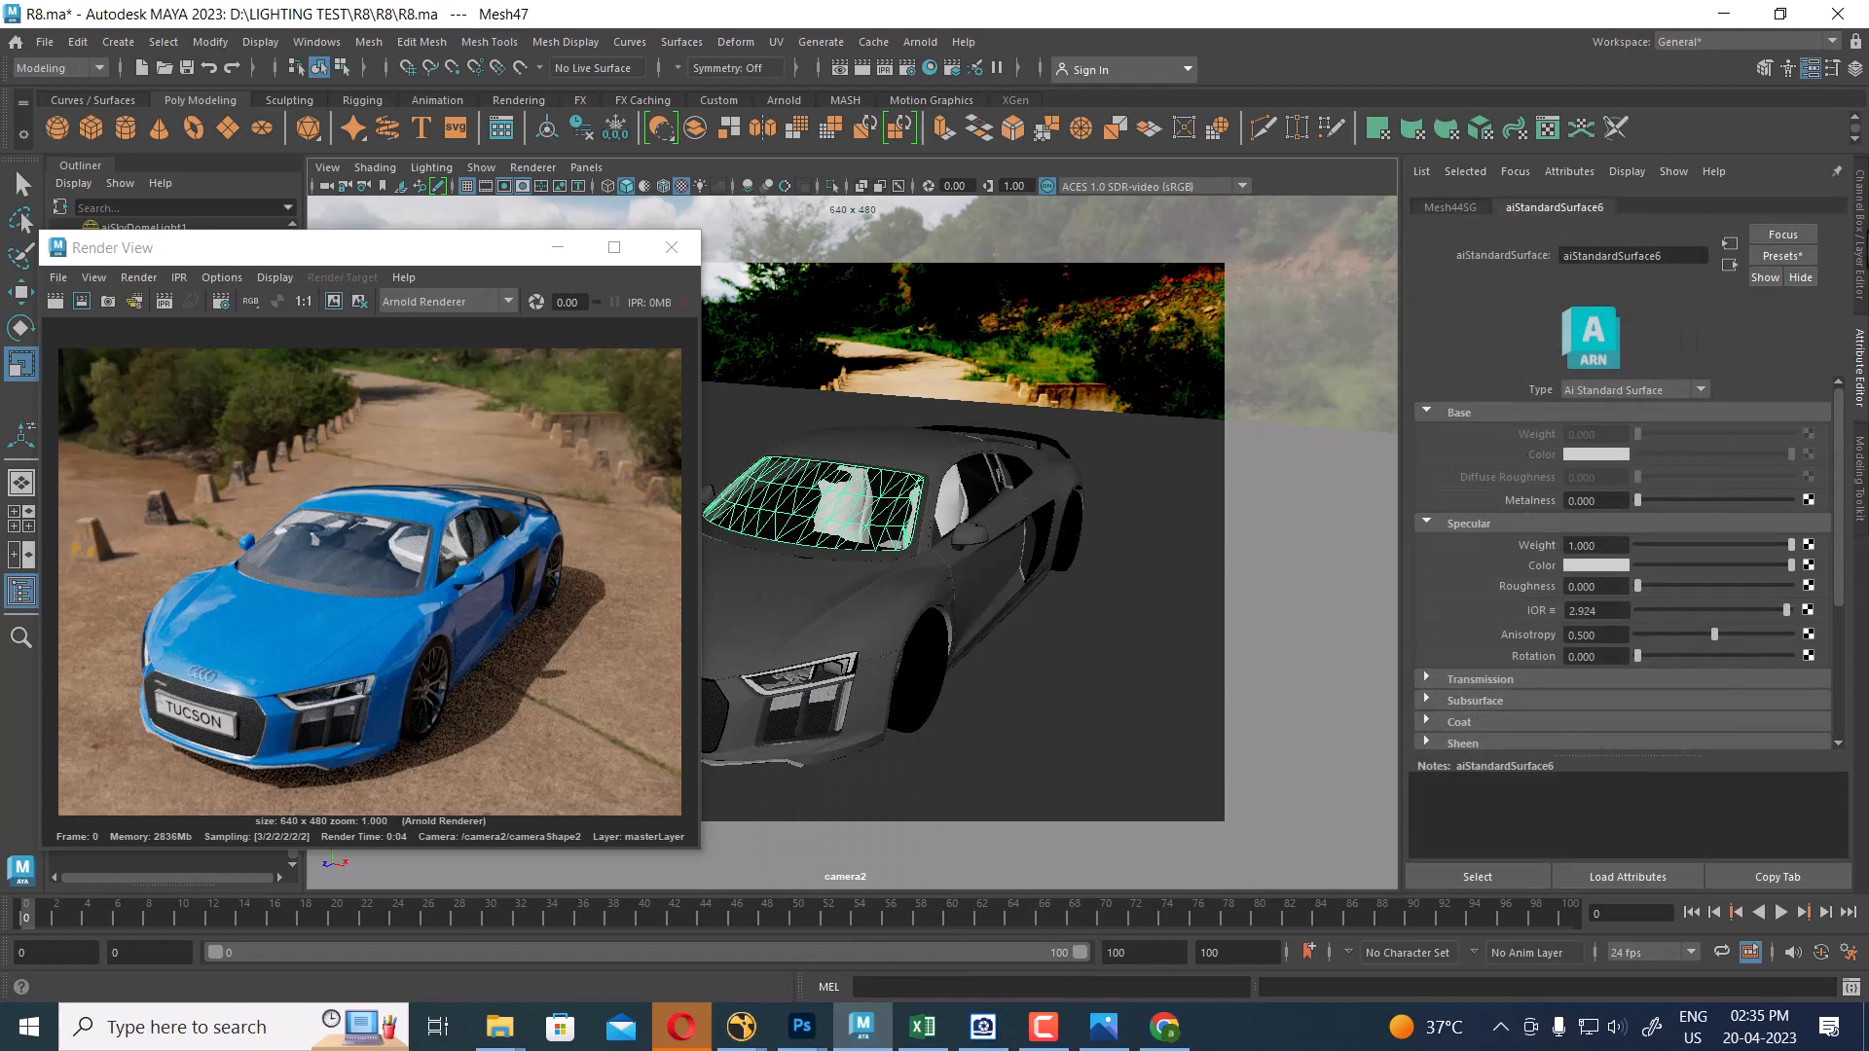
{"action": "left_click", "coordinate": [1782, 254]}
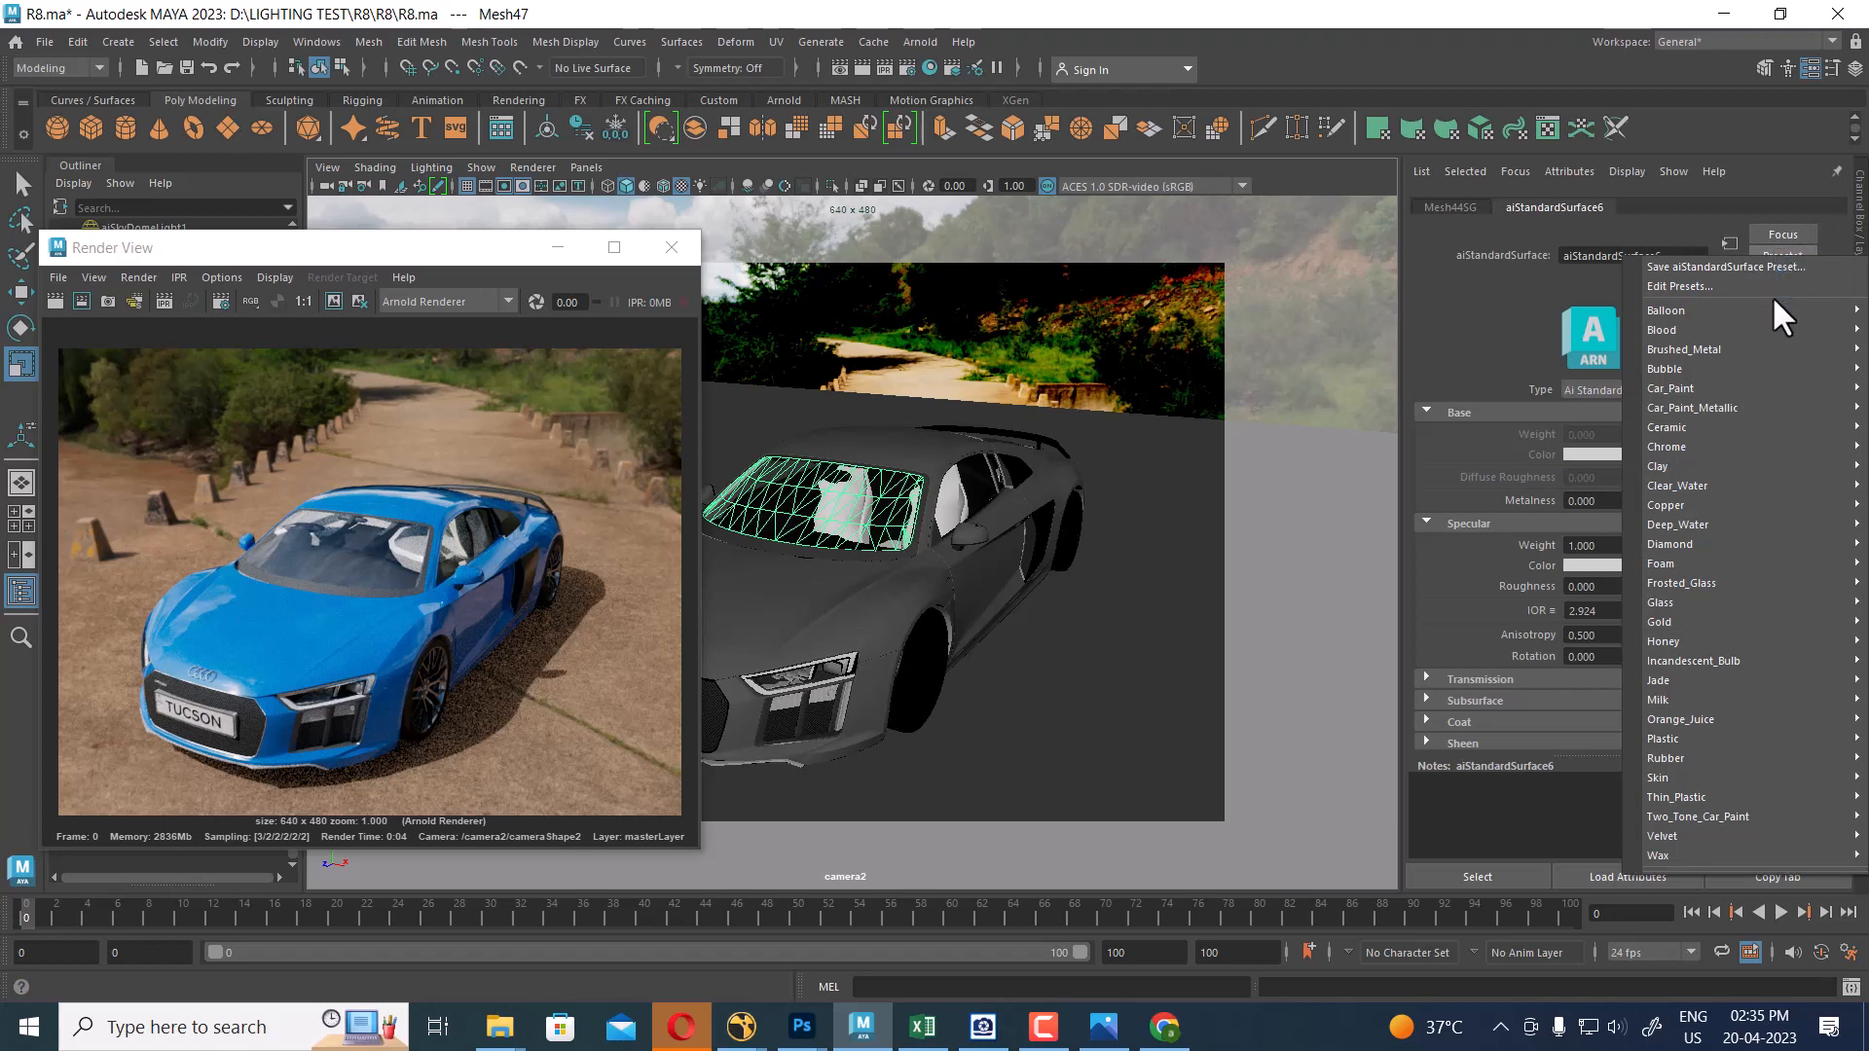
{"action": "mouse_move", "coordinate": [1742, 583]}
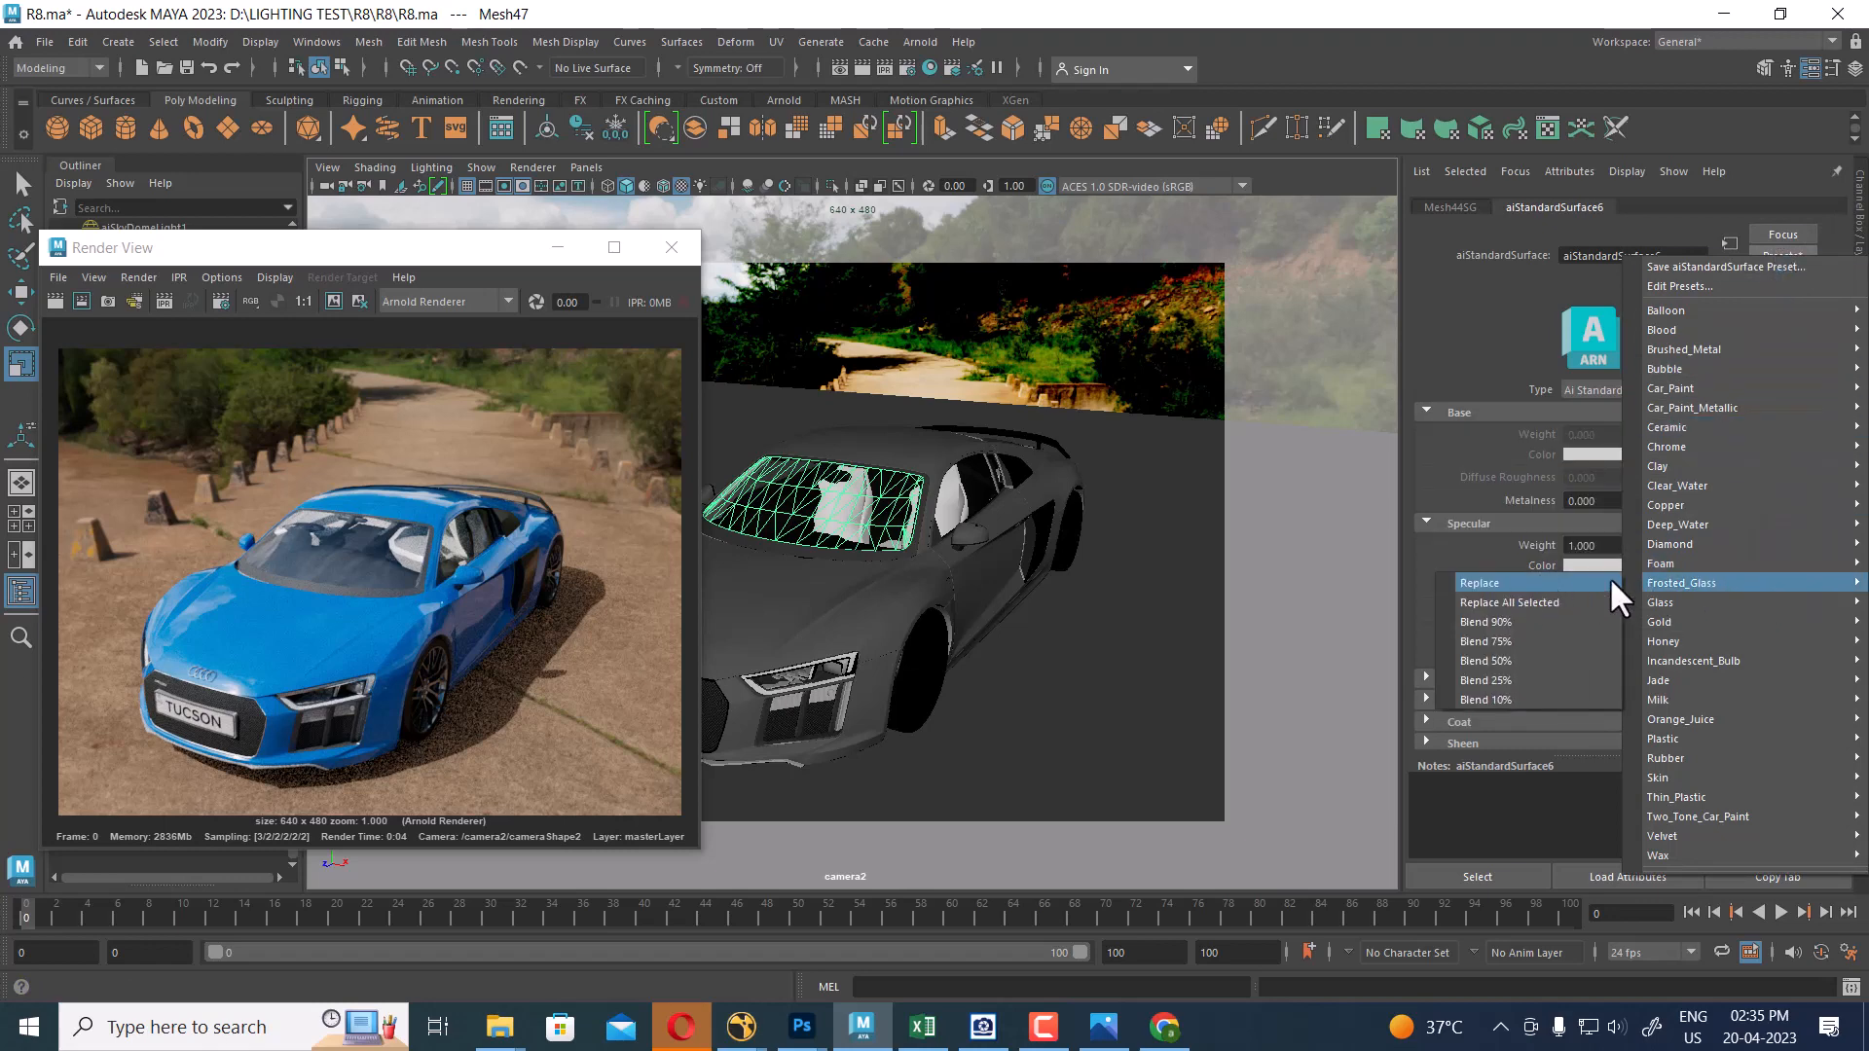
{"action": "left_click", "coordinate": [1542, 603]}
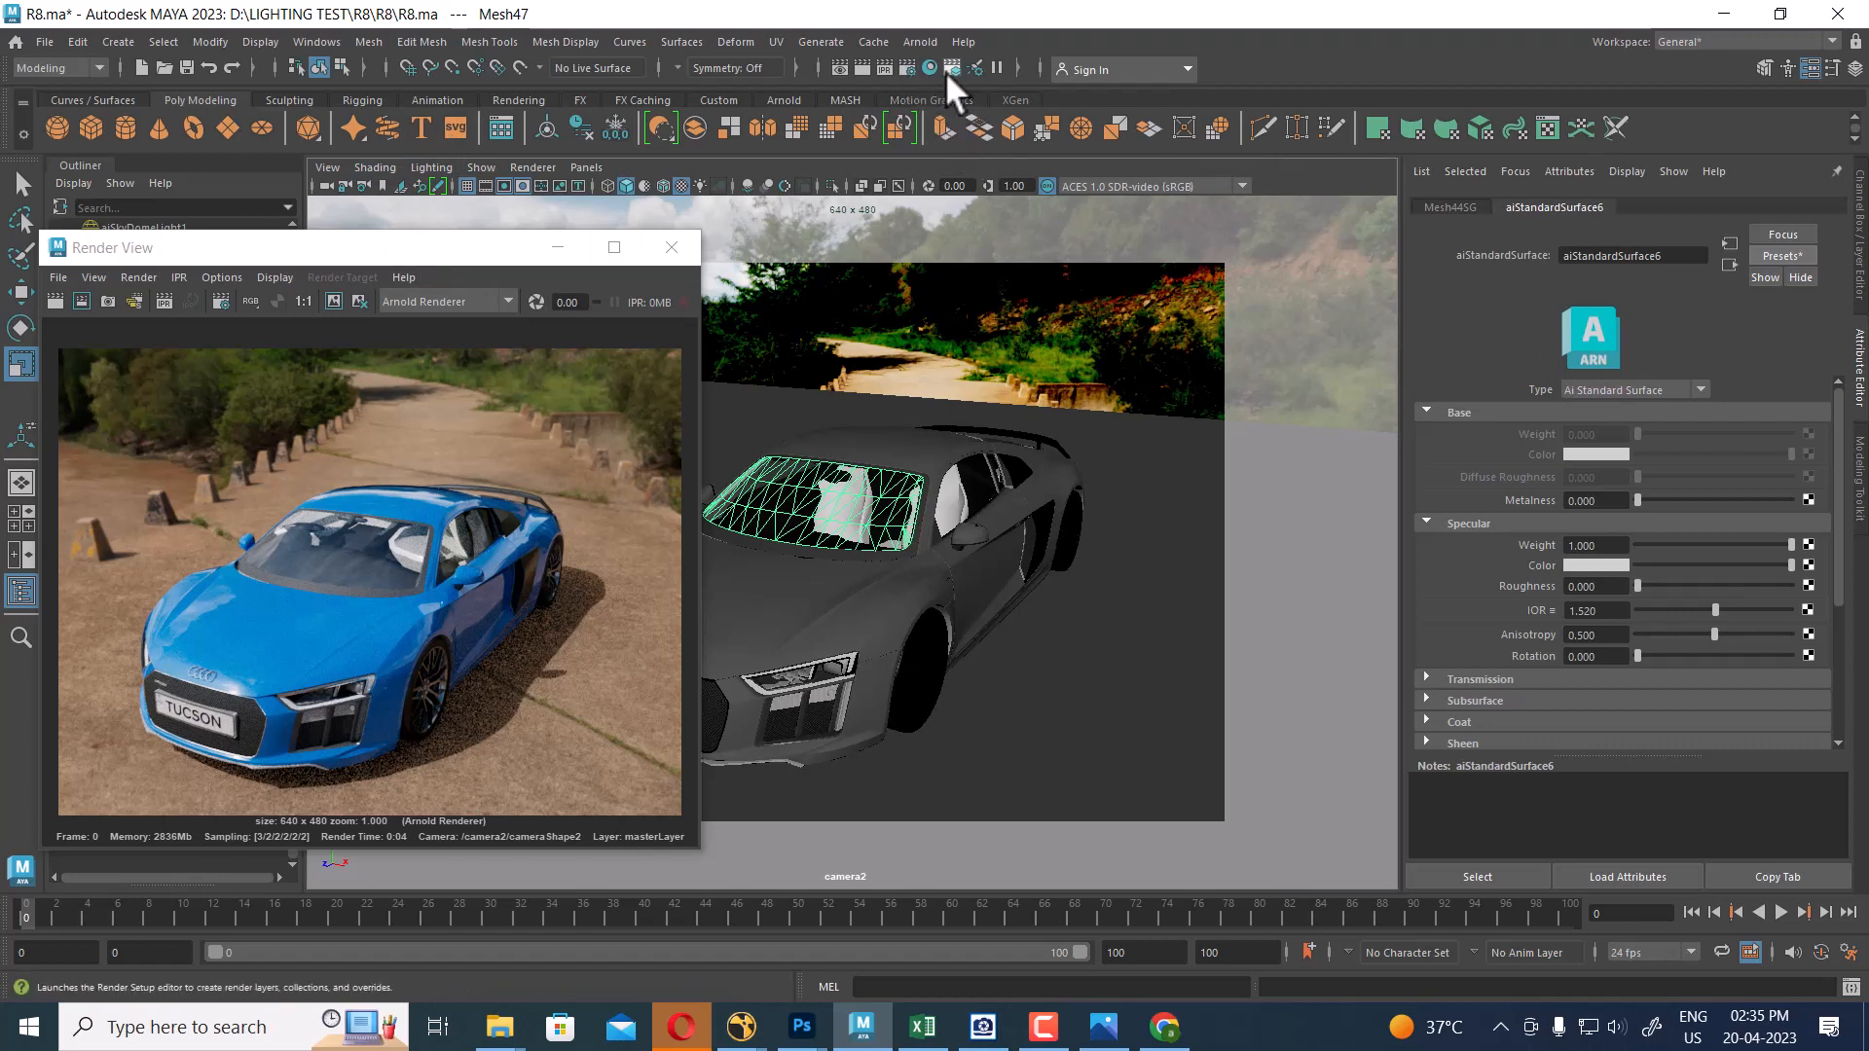
Set the render image size to the HD_1080 preset and close the render settings and the old render
{"action": "left_click", "coordinate": [909, 66]}
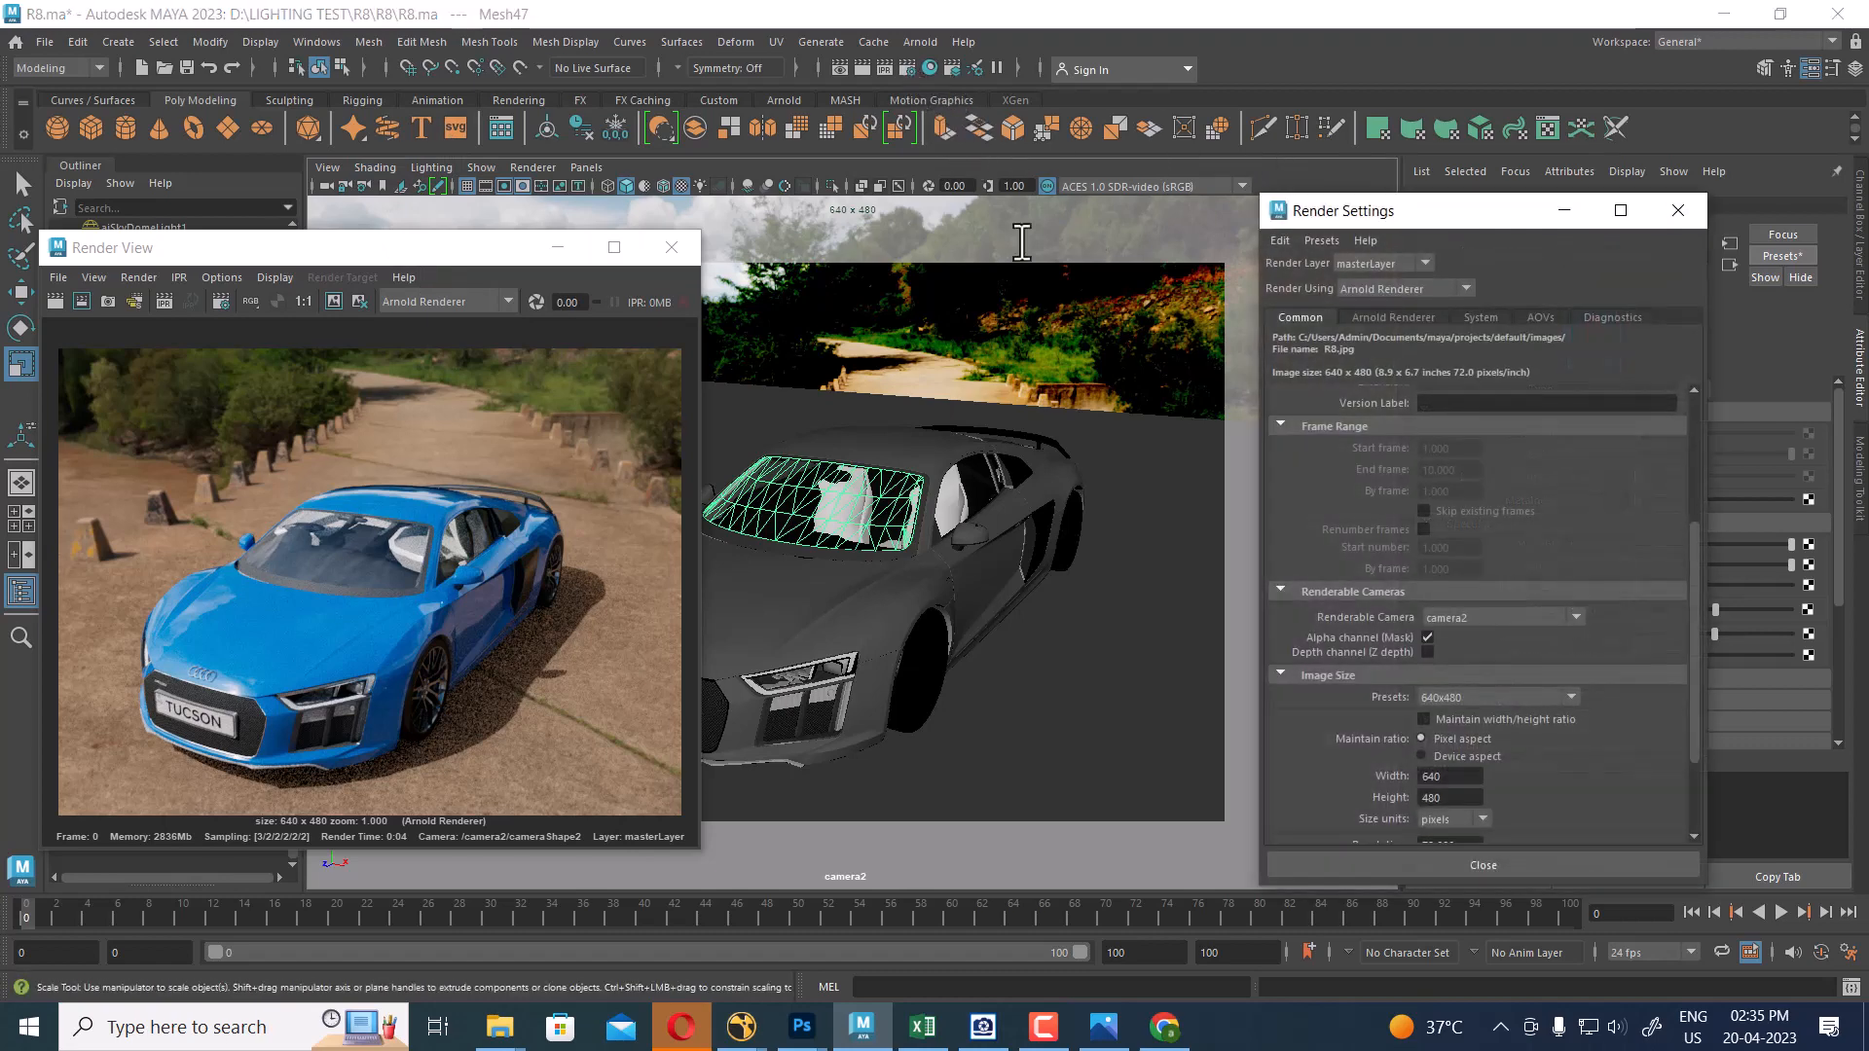
{"action": "left_click", "coordinate": [1402, 319]}
{"action": "left_click", "coordinate": [1325, 319]}
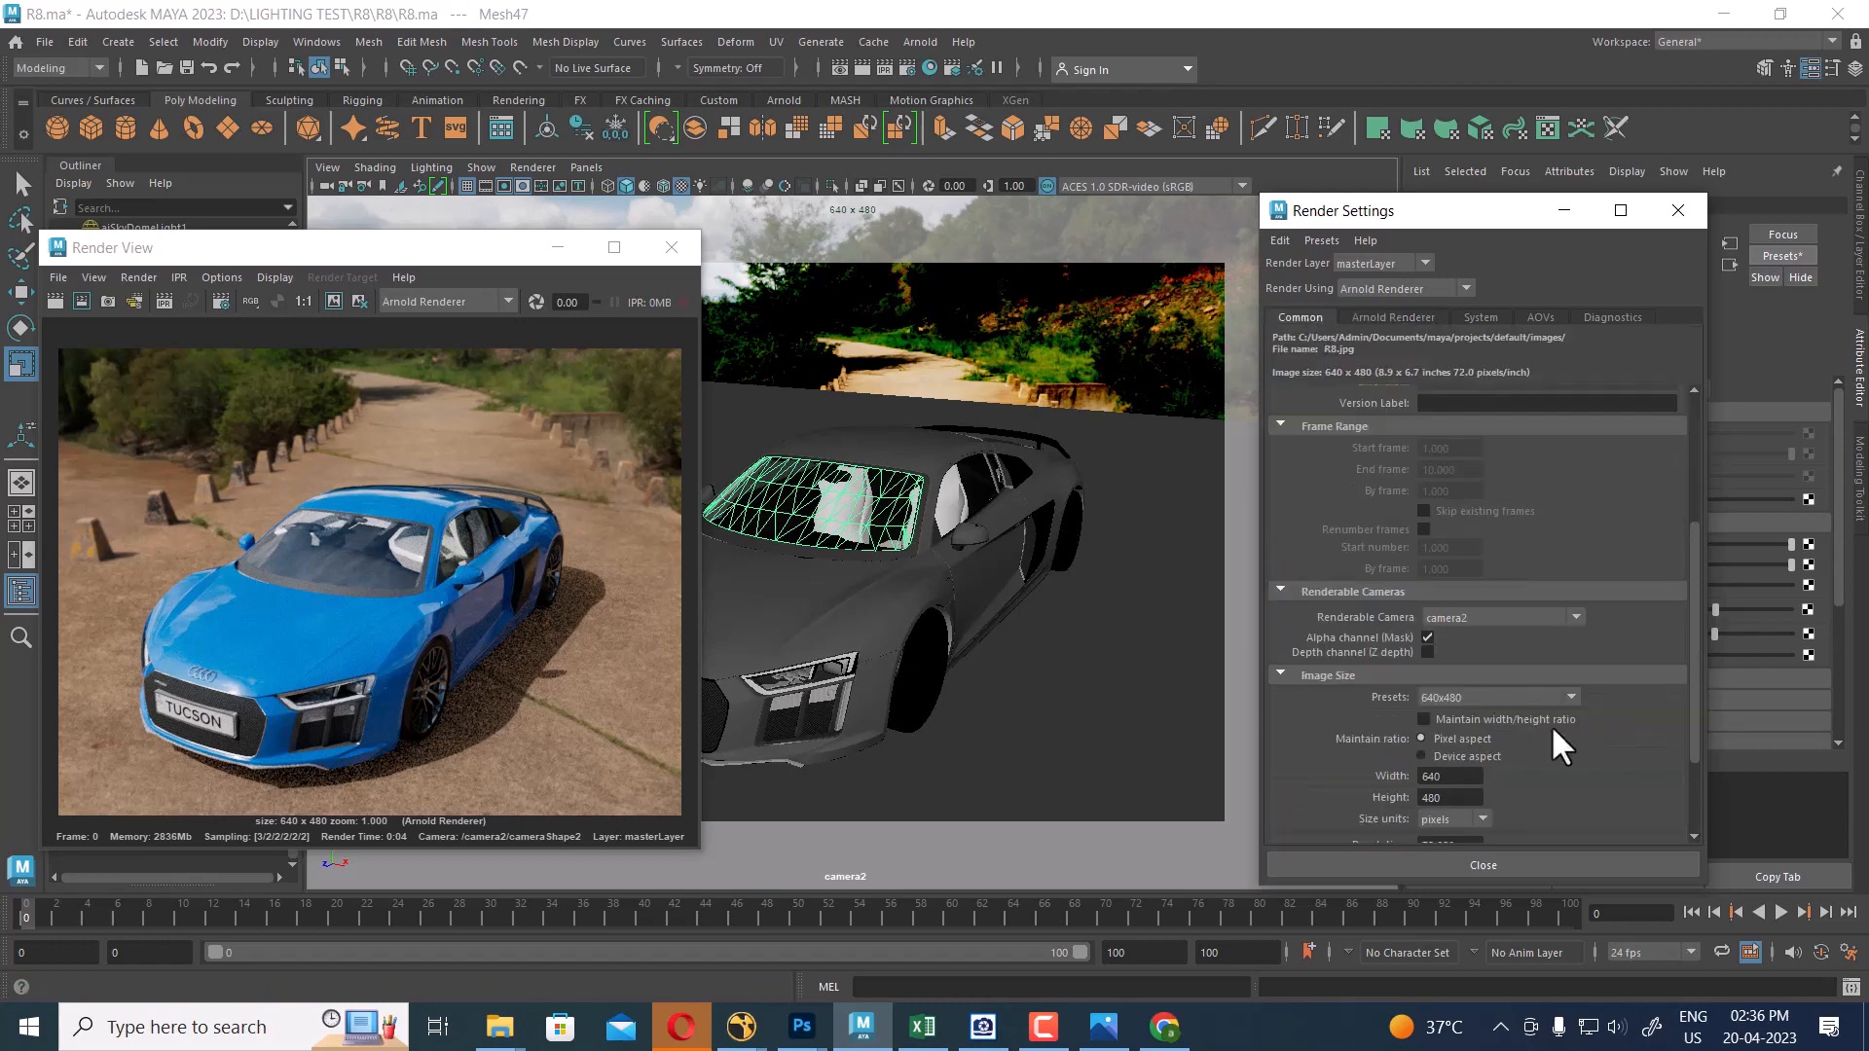
{"action": "left_click", "coordinate": [1553, 701]}
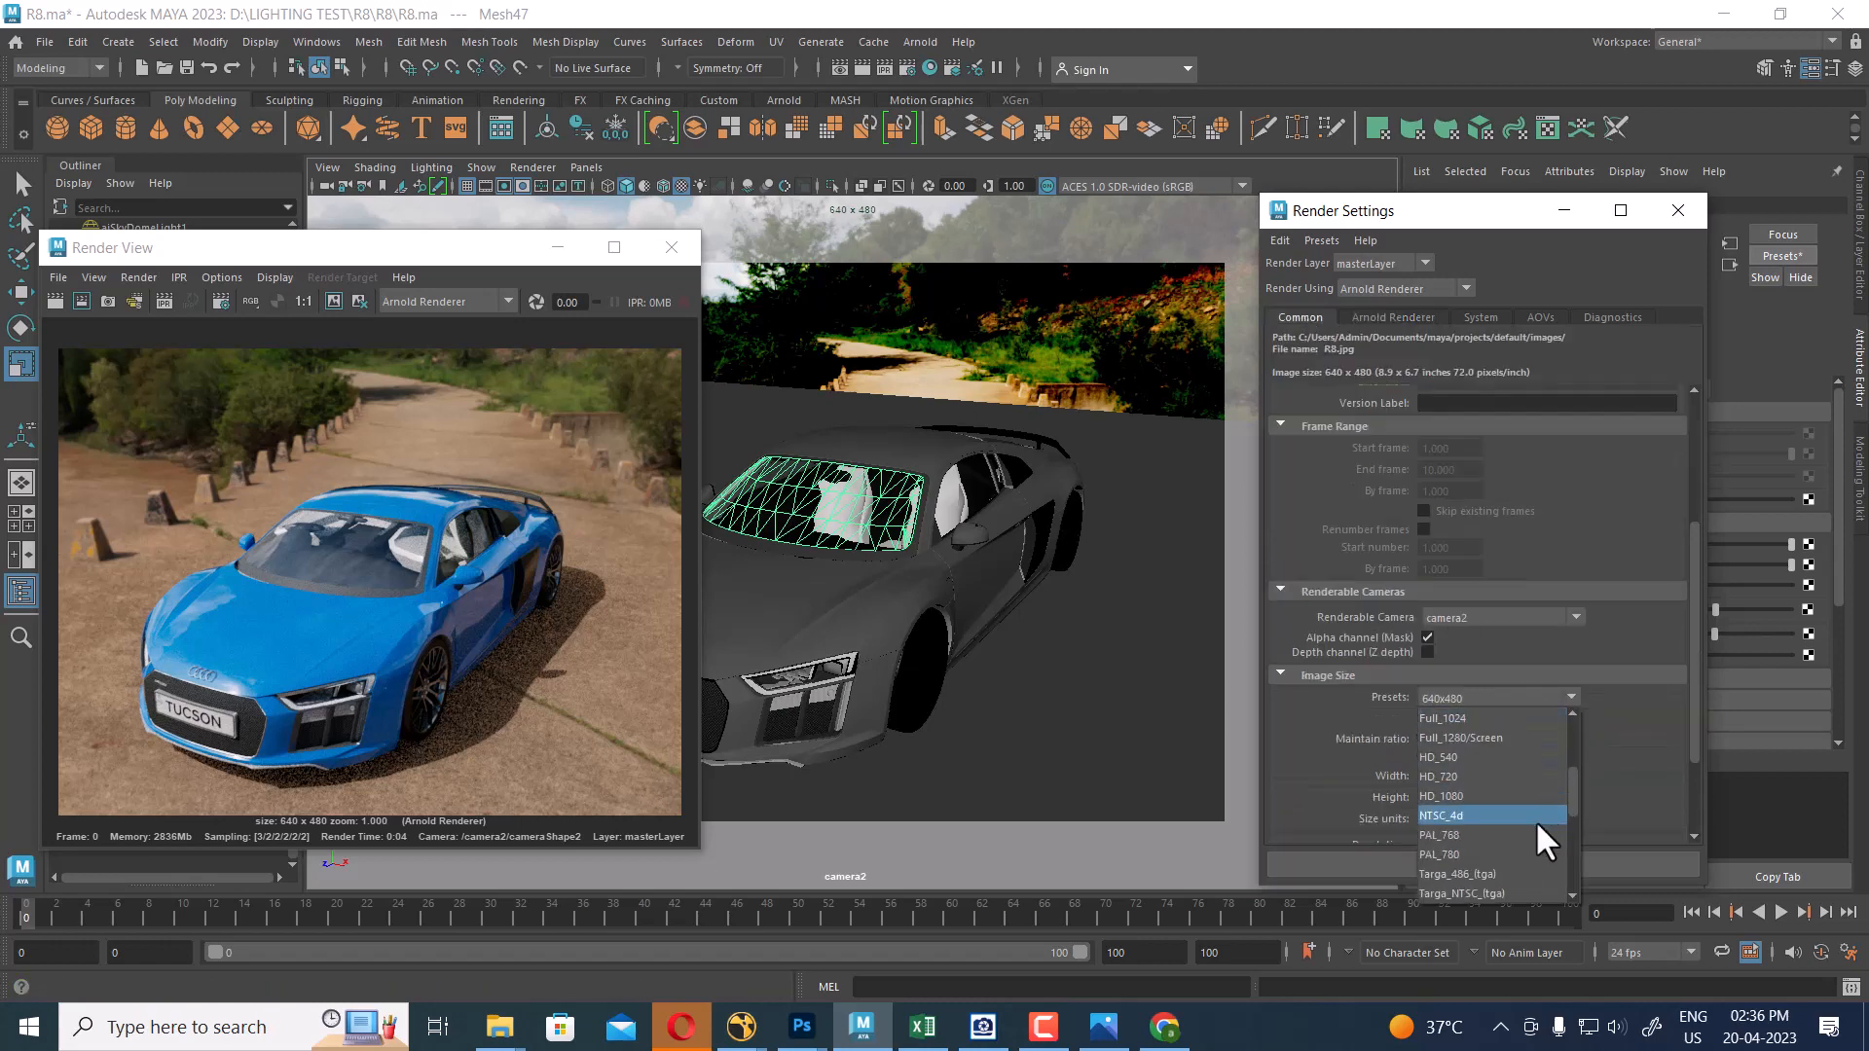
{"action": "scroll", "coordinate": [1525, 843], "scroll_direction": "down", "scroll_amount": 3}
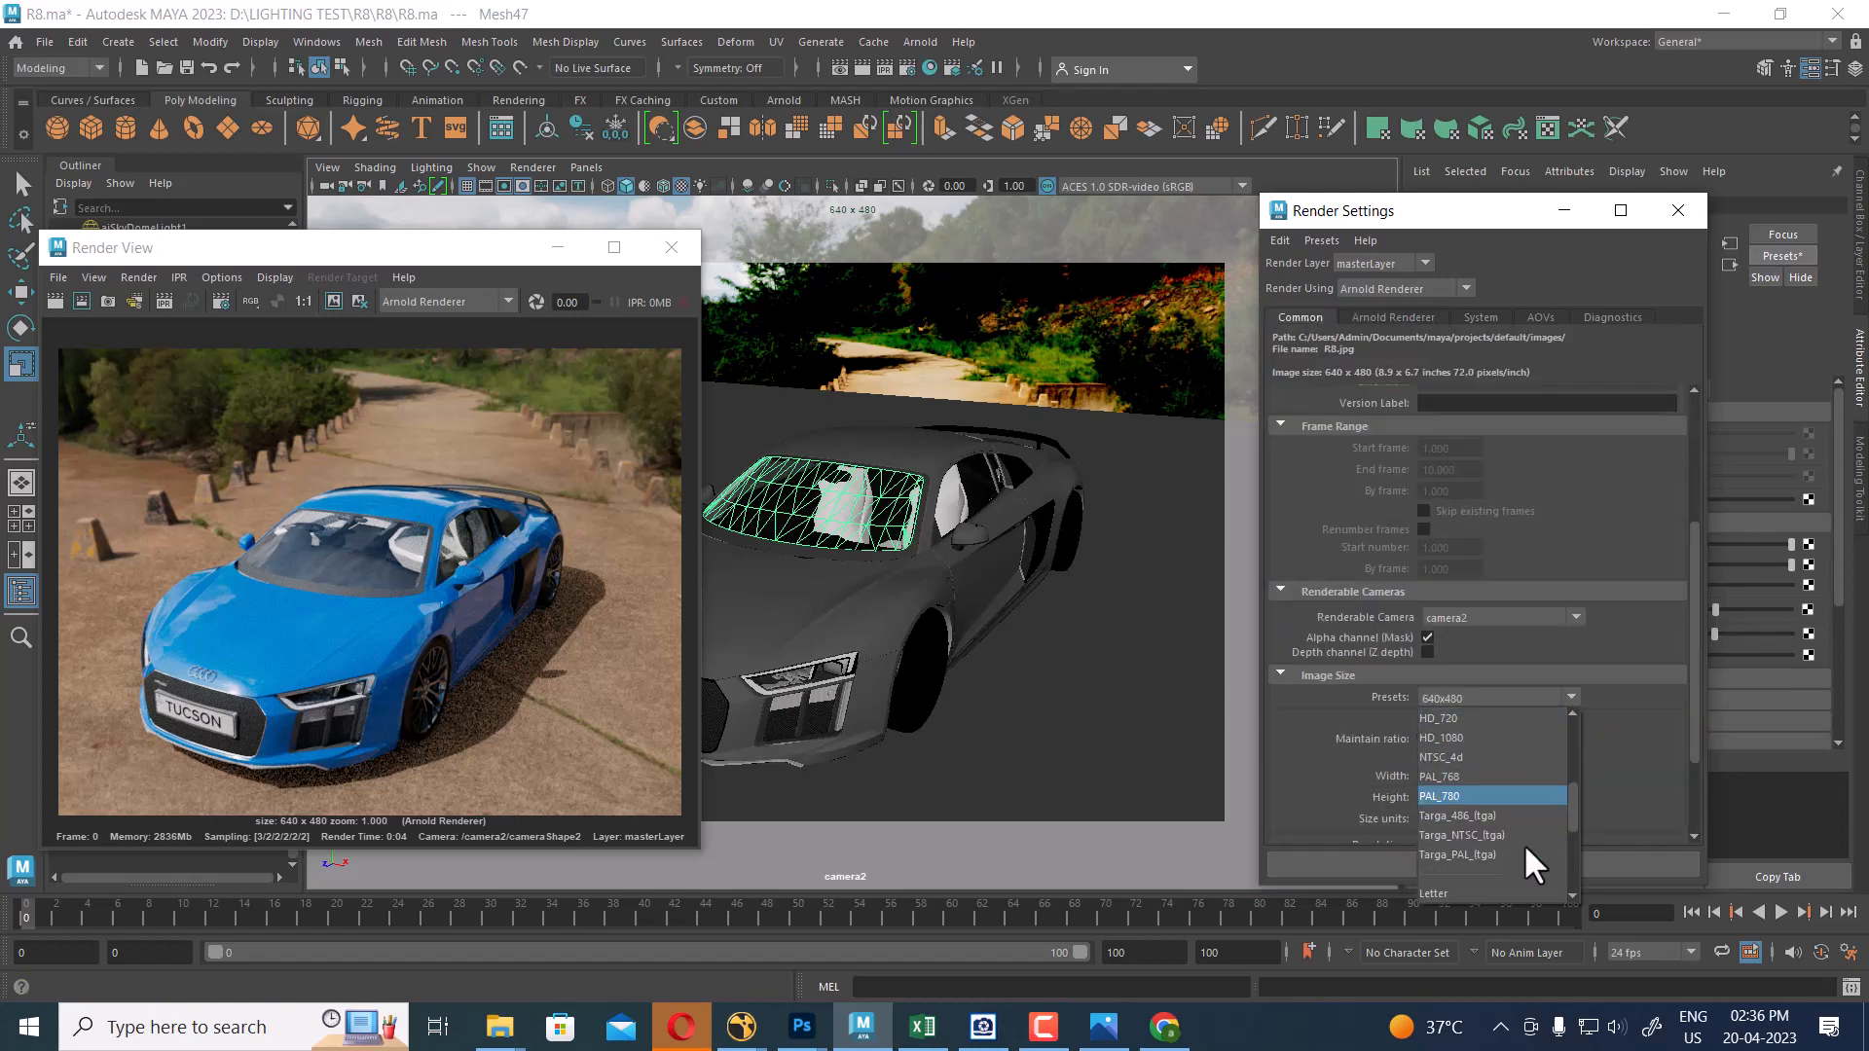
{"action": "left_click", "coordinate": [1521, 732]}
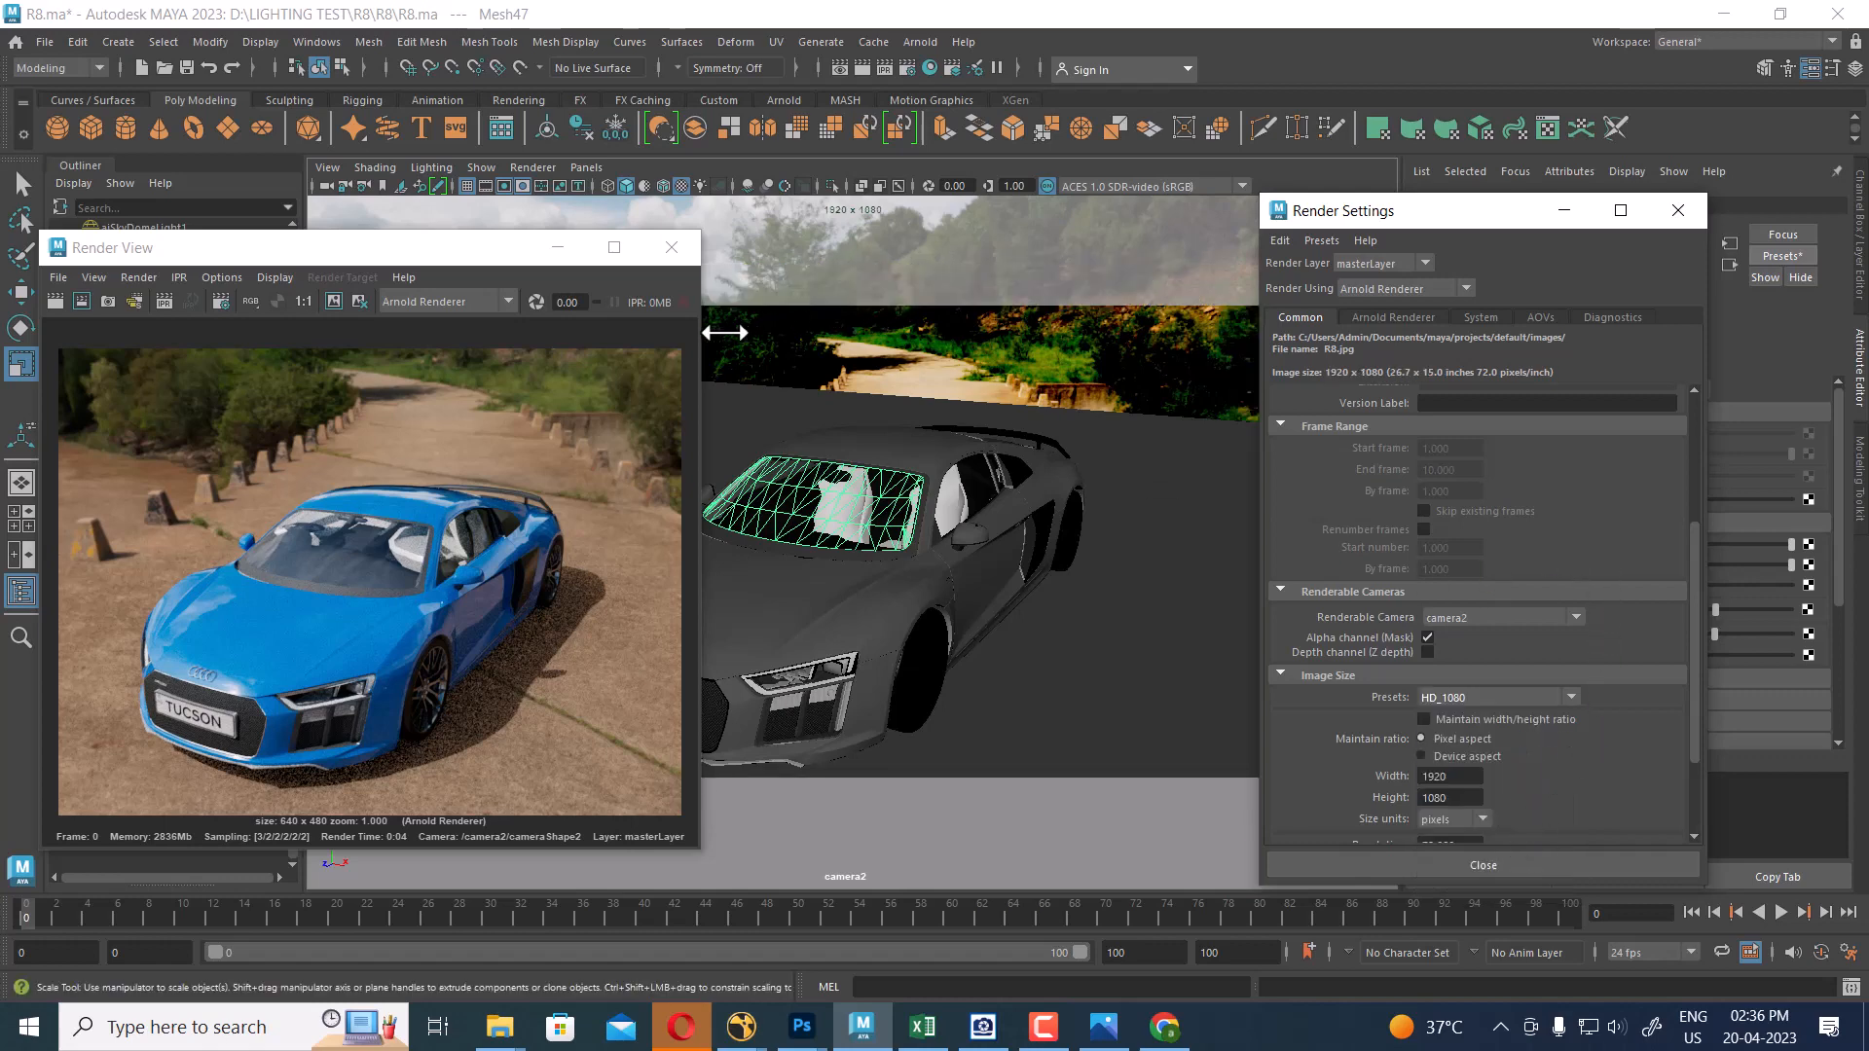
{"action": "left_click", "coordinate": [672, 248]}
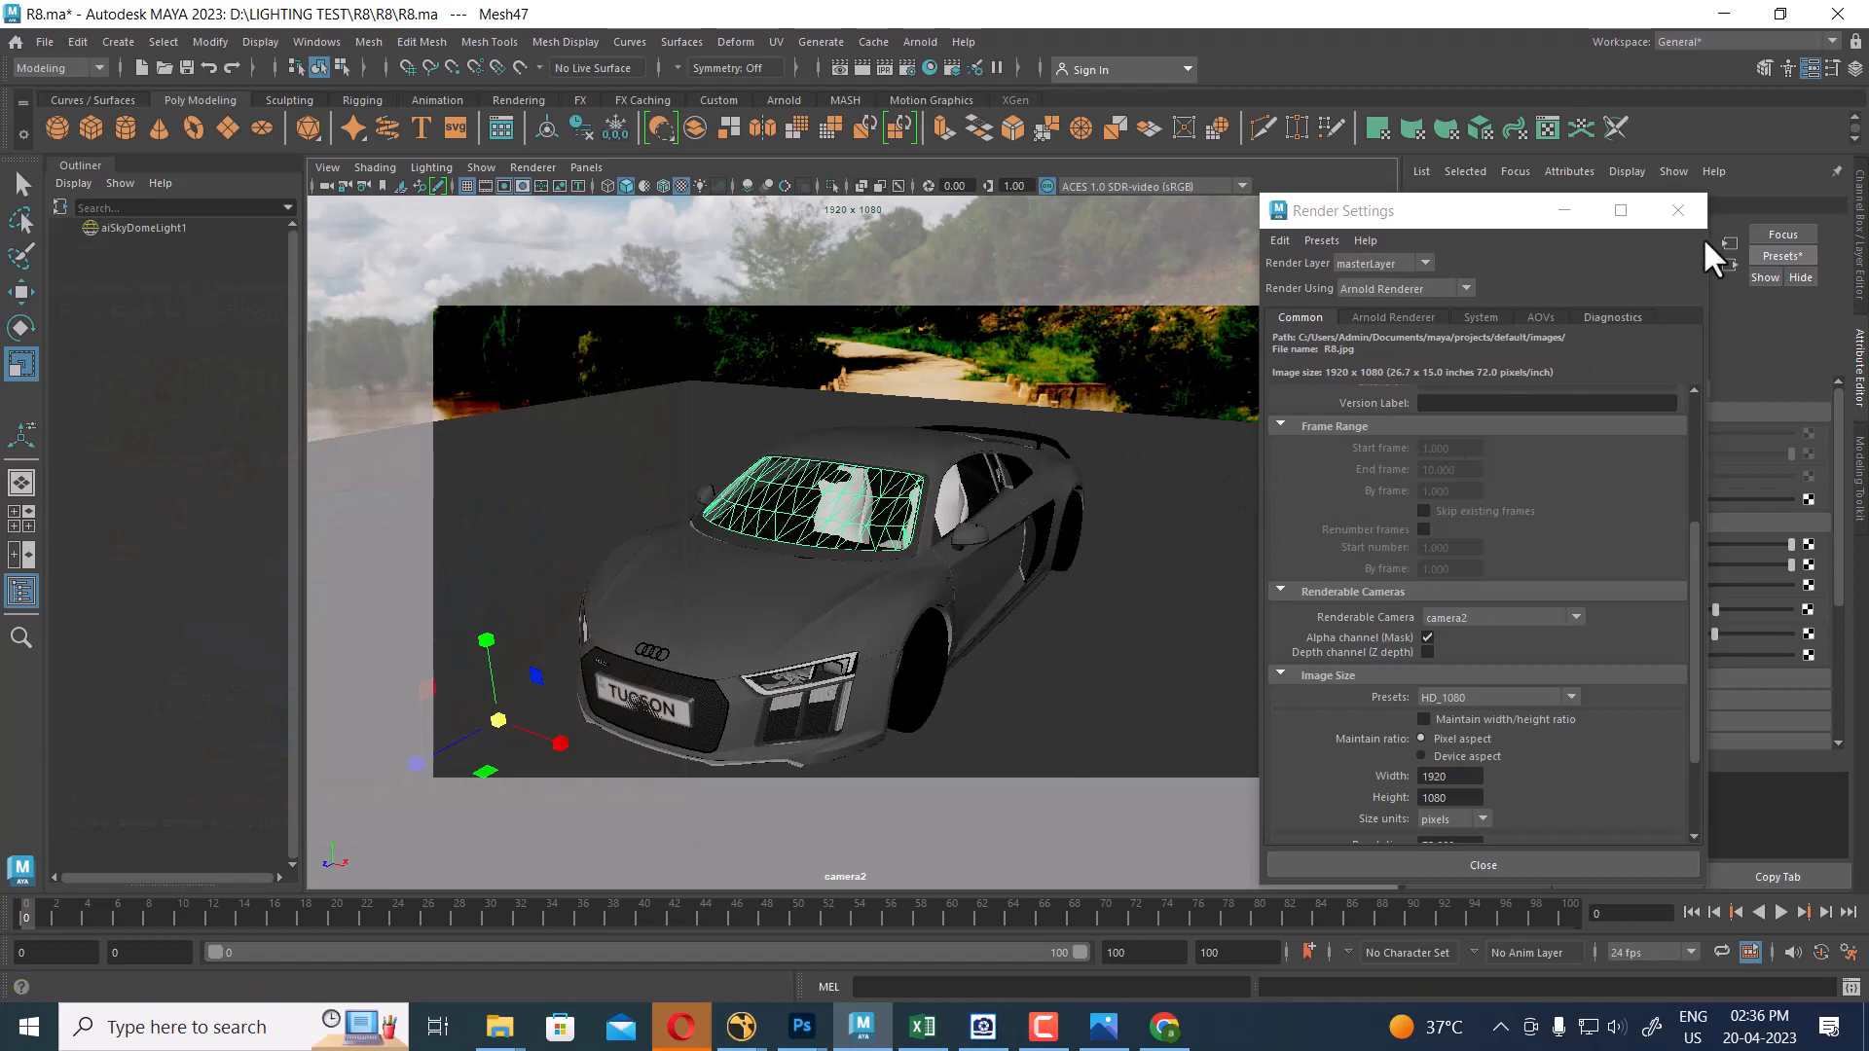
{"action": "left_click", "coordinate": [1677, 210]}
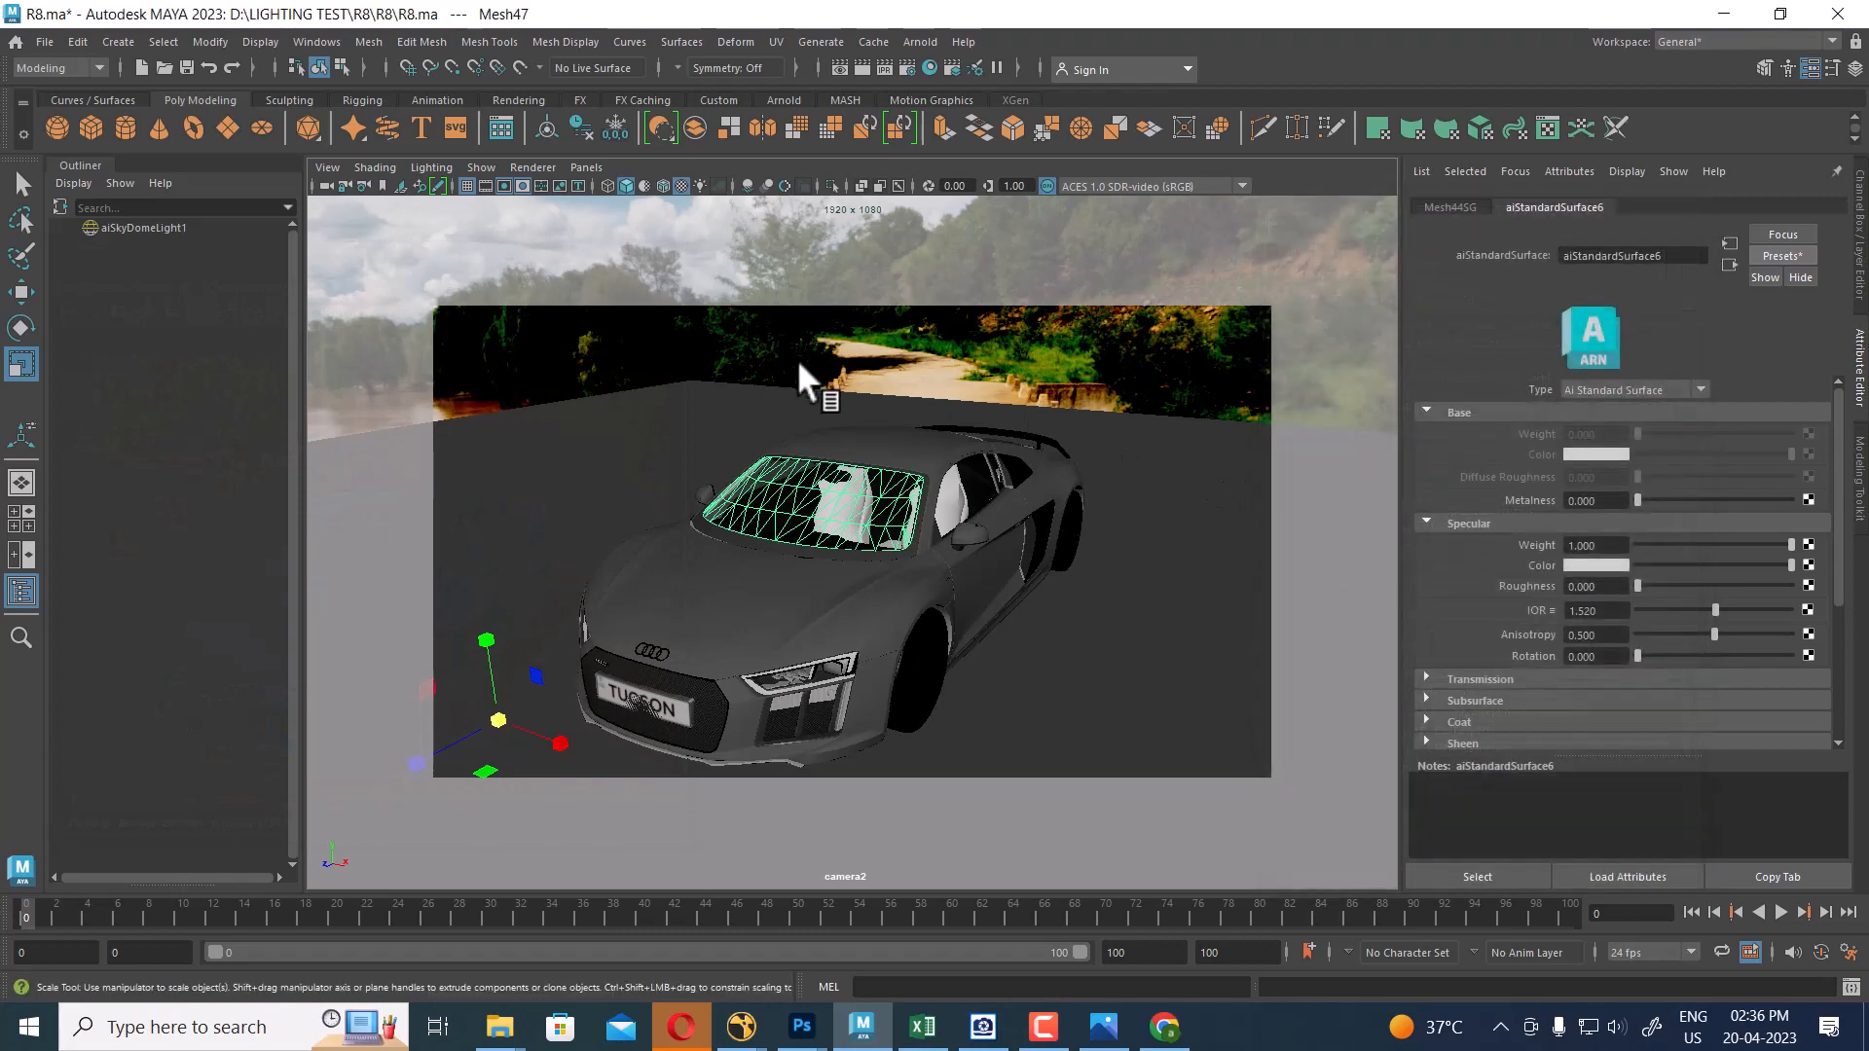
Show the camera2 view in shaded display without textures and reframe the car for the wider image format
{"action": "key", "text": "4"}
{"action": "key", "text": "5"}
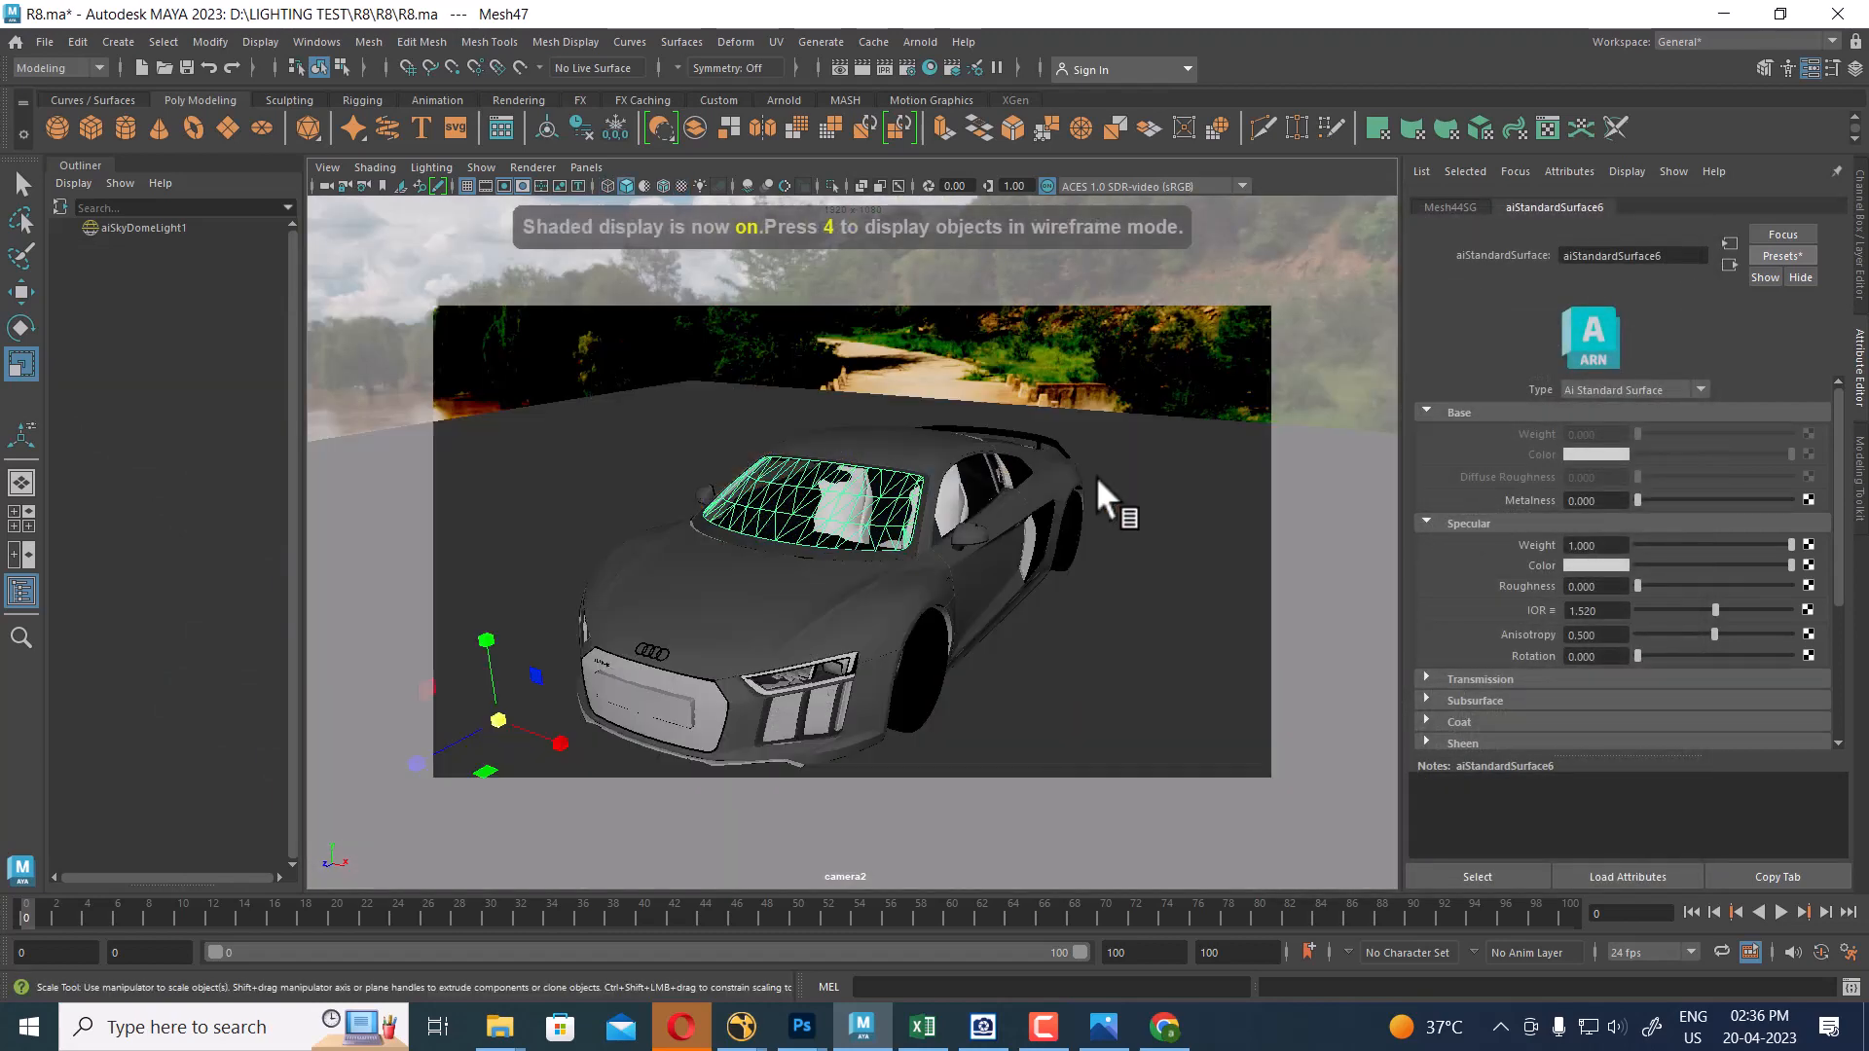
{"action": "mouse_move", "coordinate": [1107, 471]}
{"action": "middle_mouse_down", "text": "alt"}
{"action": "mouse_move", "coordinate": [1094, 435]}
{"action": "mouse_move", "coordinate": [1089, 469]}
{"action": "middle_mouse_up", "text": "alt"}
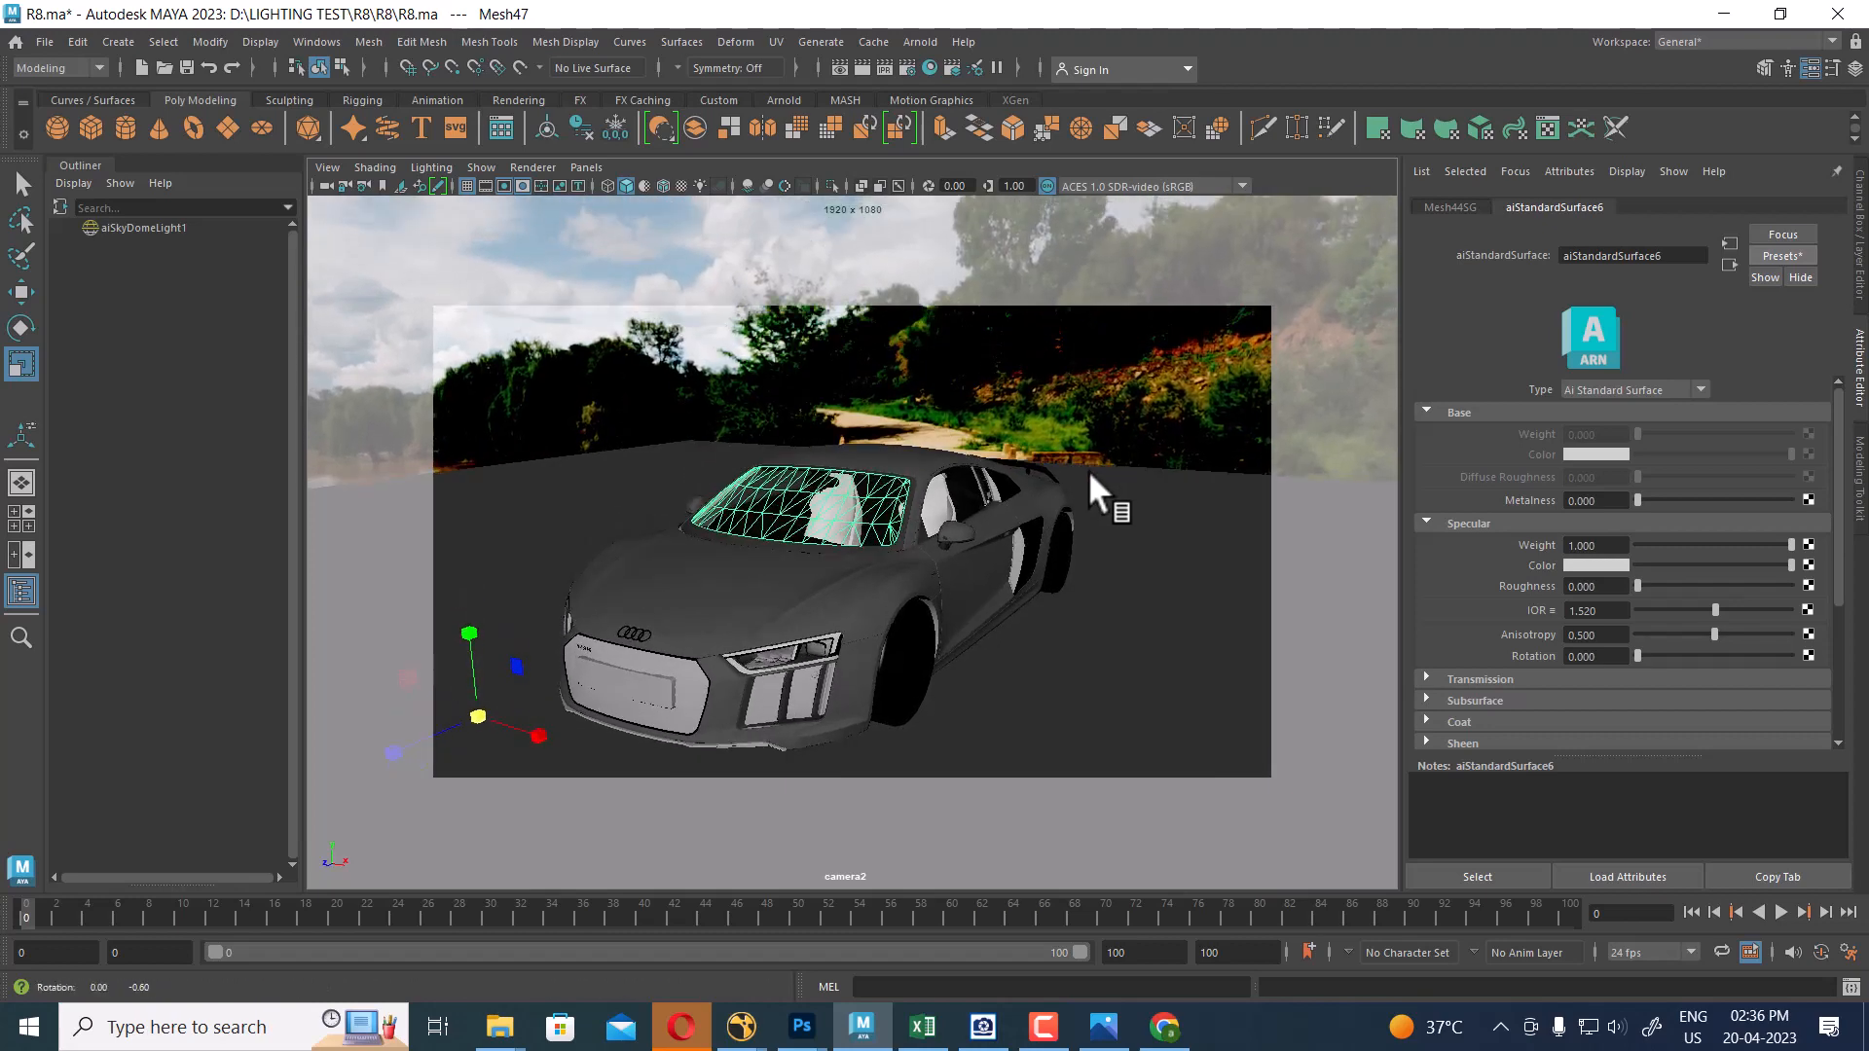
Hide and unhide the ground plane to check the car against the HDRI road, and render the camera2 view
{"action": "left_click", "coordinate": [1114, 521]}
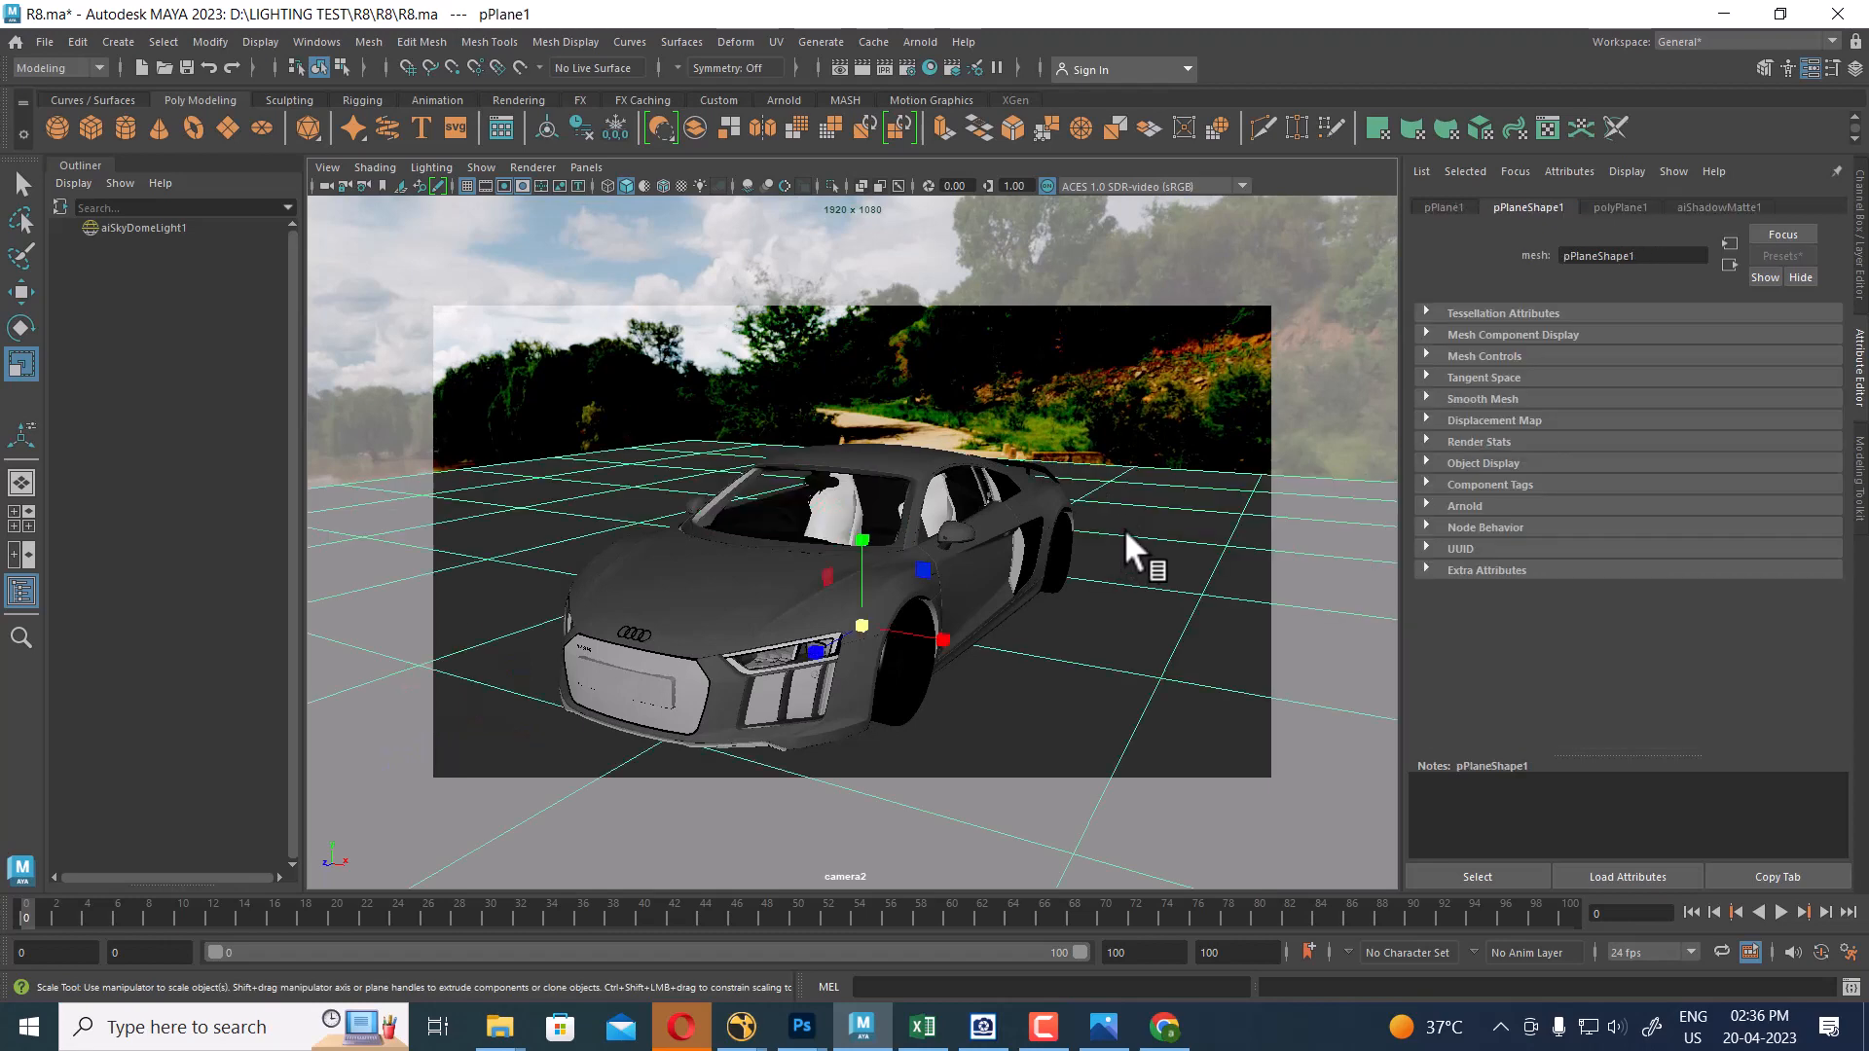
{"action": "key", "text": "h"}
{"action": "key", "text": "h"}
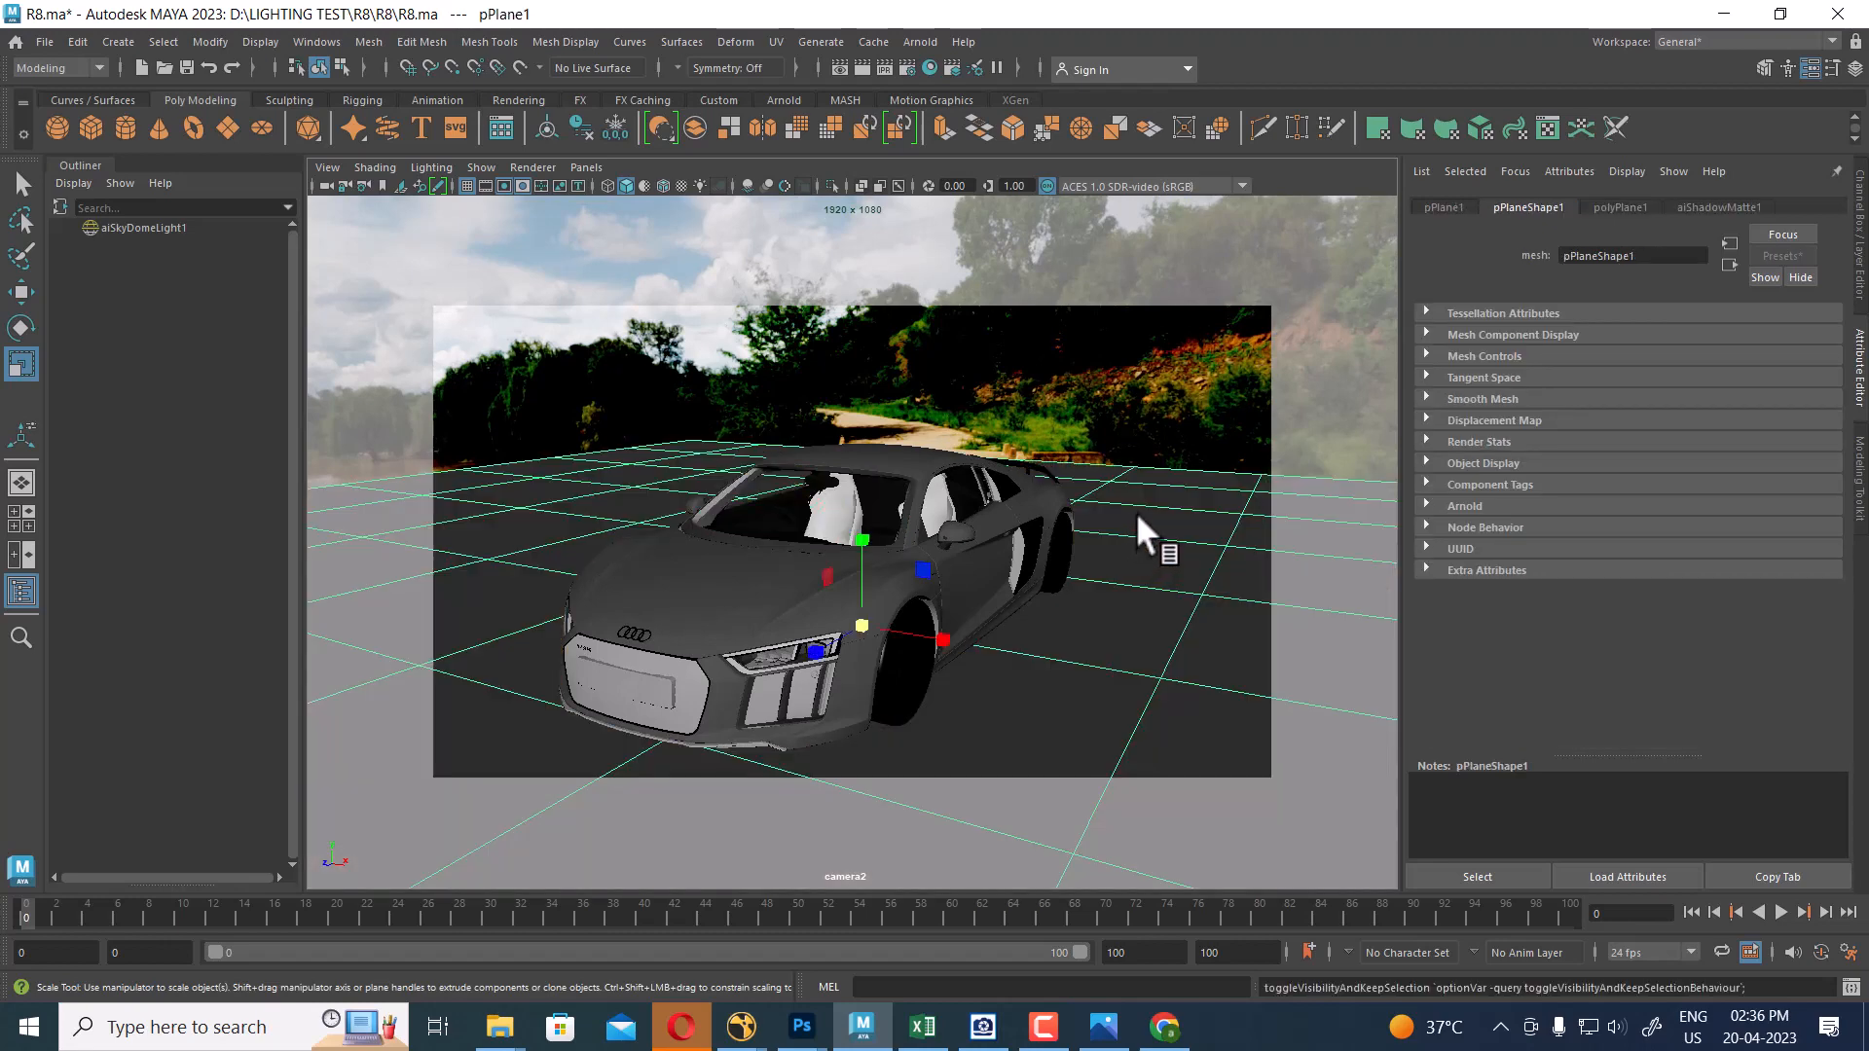
{"action": "left_click", "coordinate": [862, 65]}
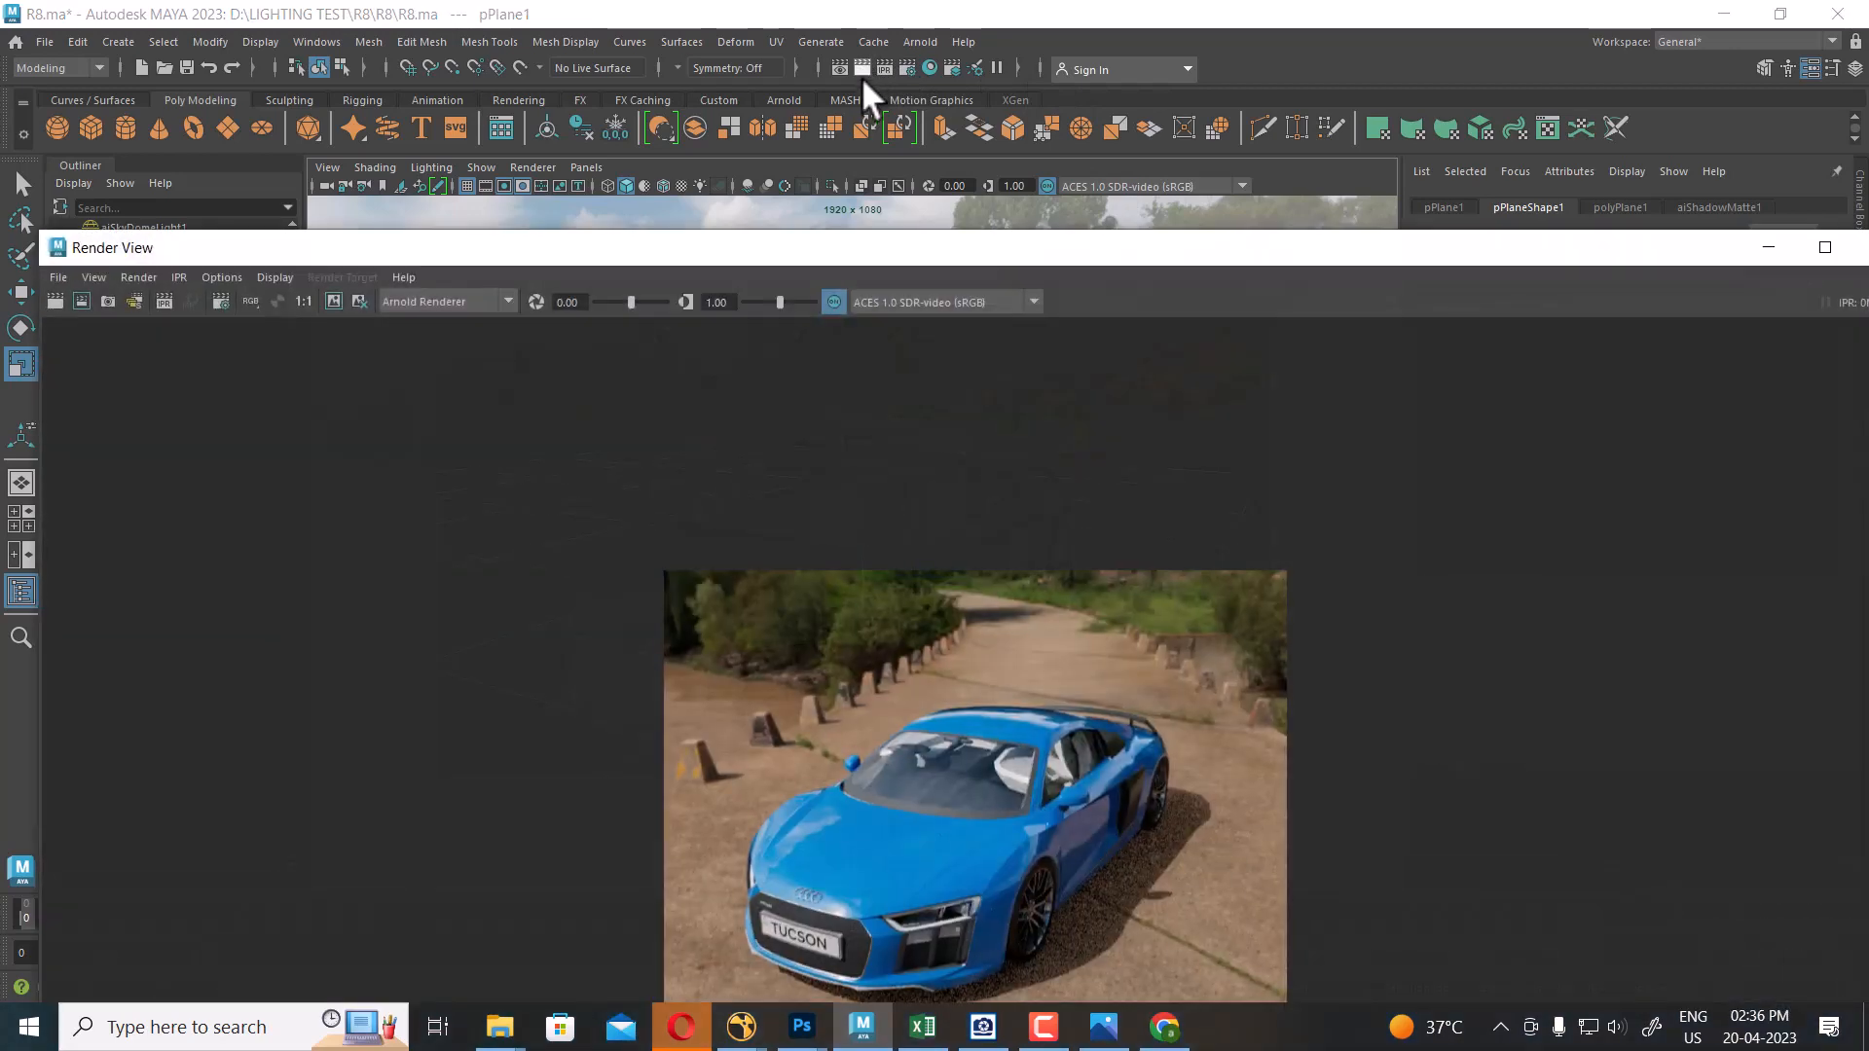
{"action": "left_click", "coordinate": [1043, 1024]}
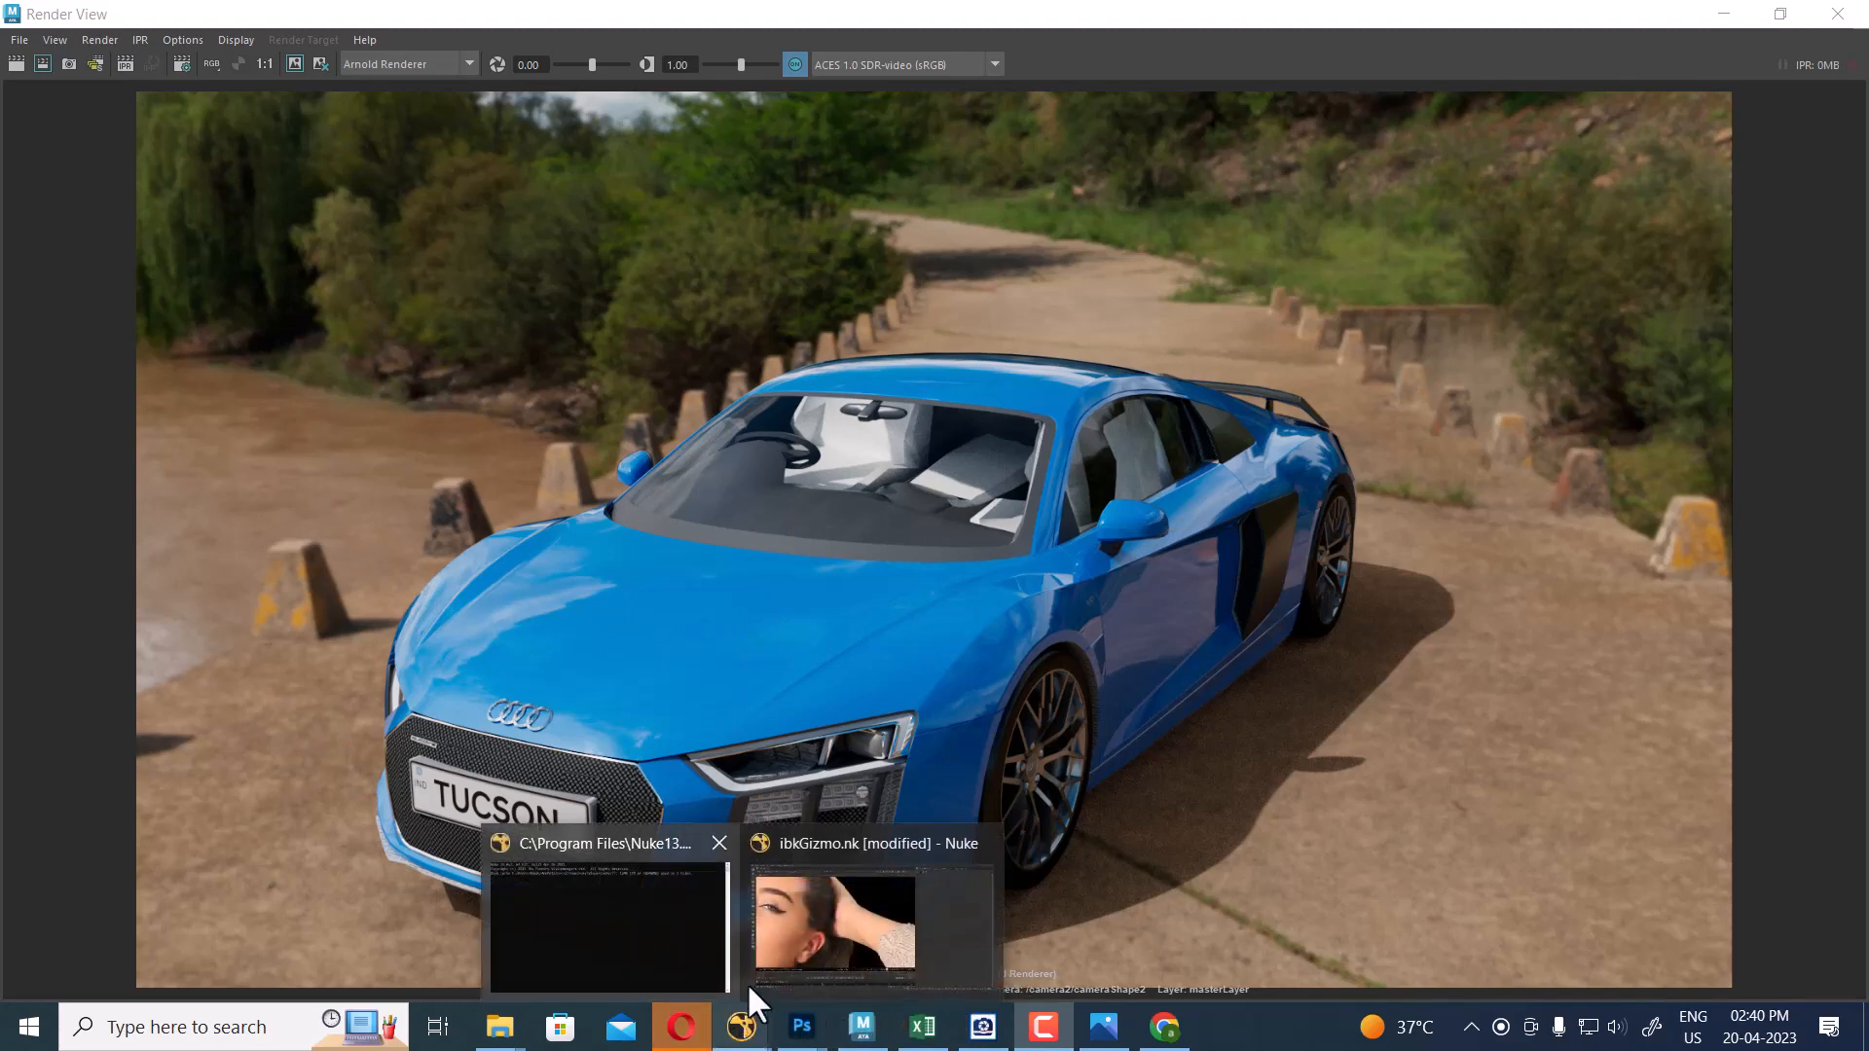
{"action": "left_click", "coordinate": [1195, 852]}
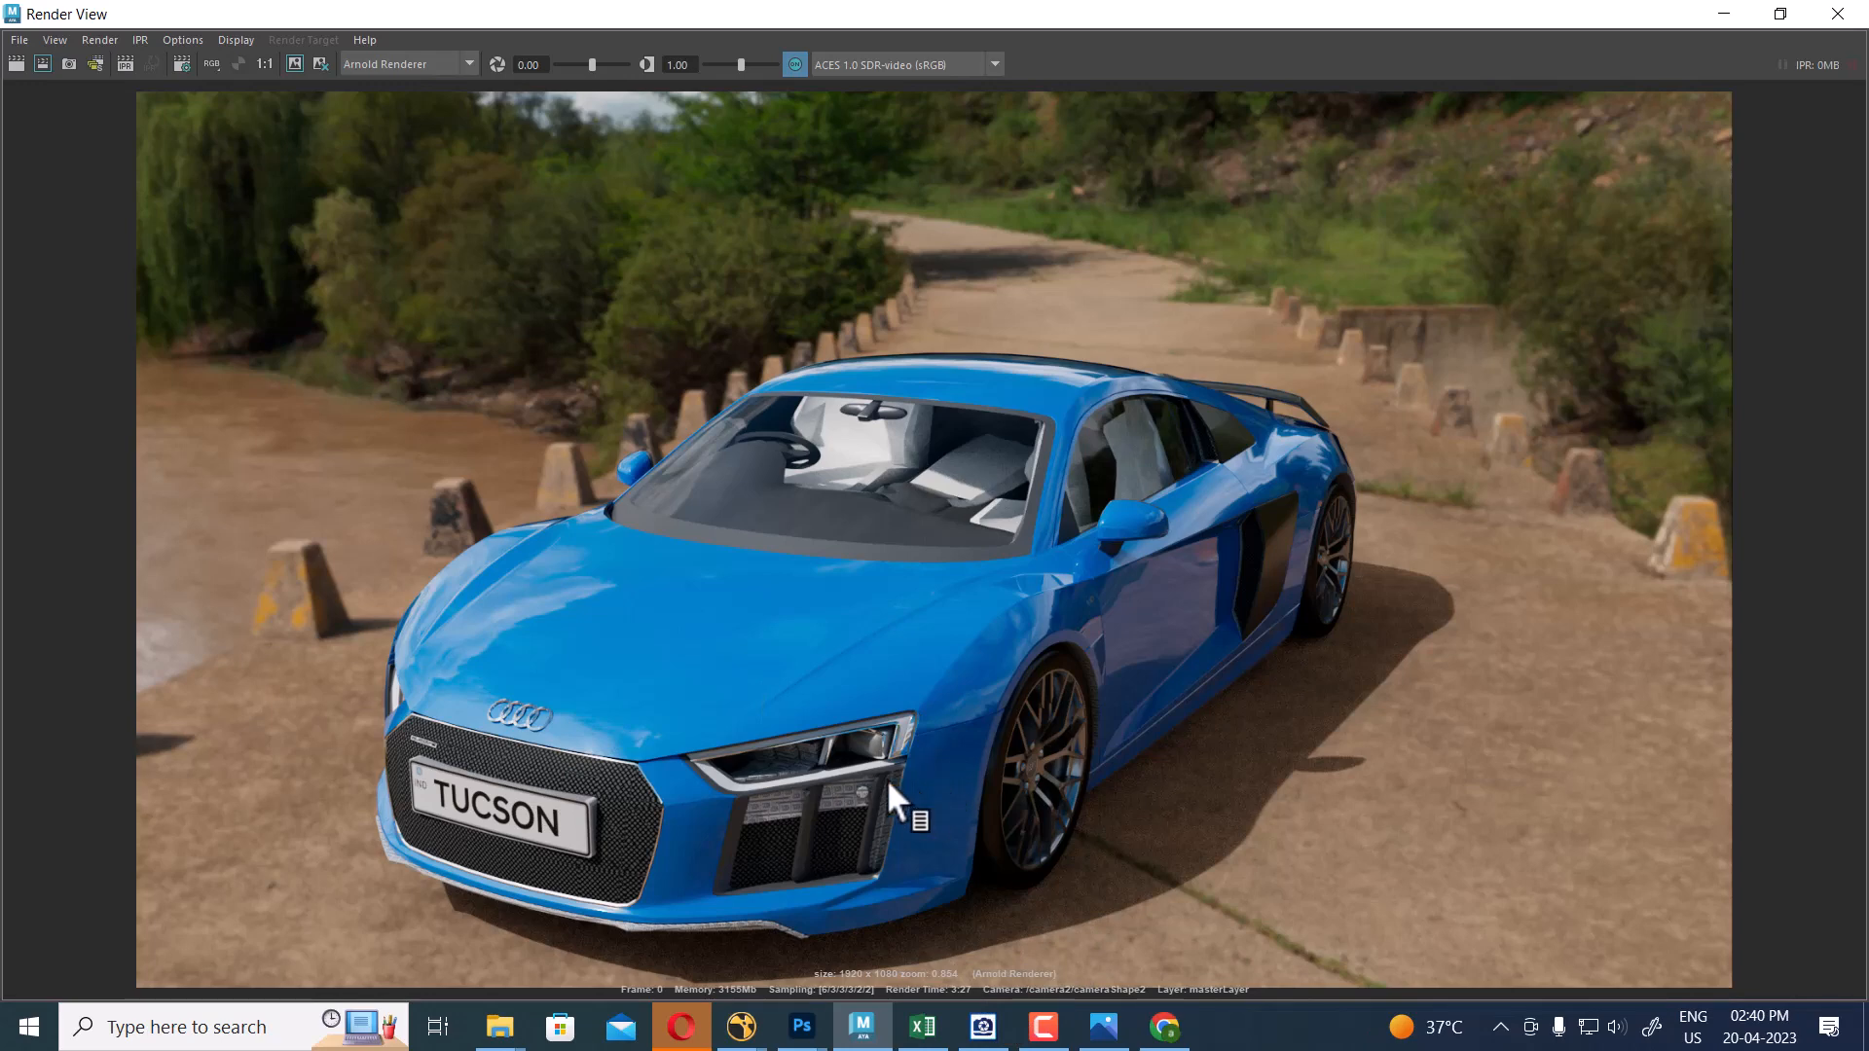
{"action": "left_click", "coordinate": [1499, 325]}
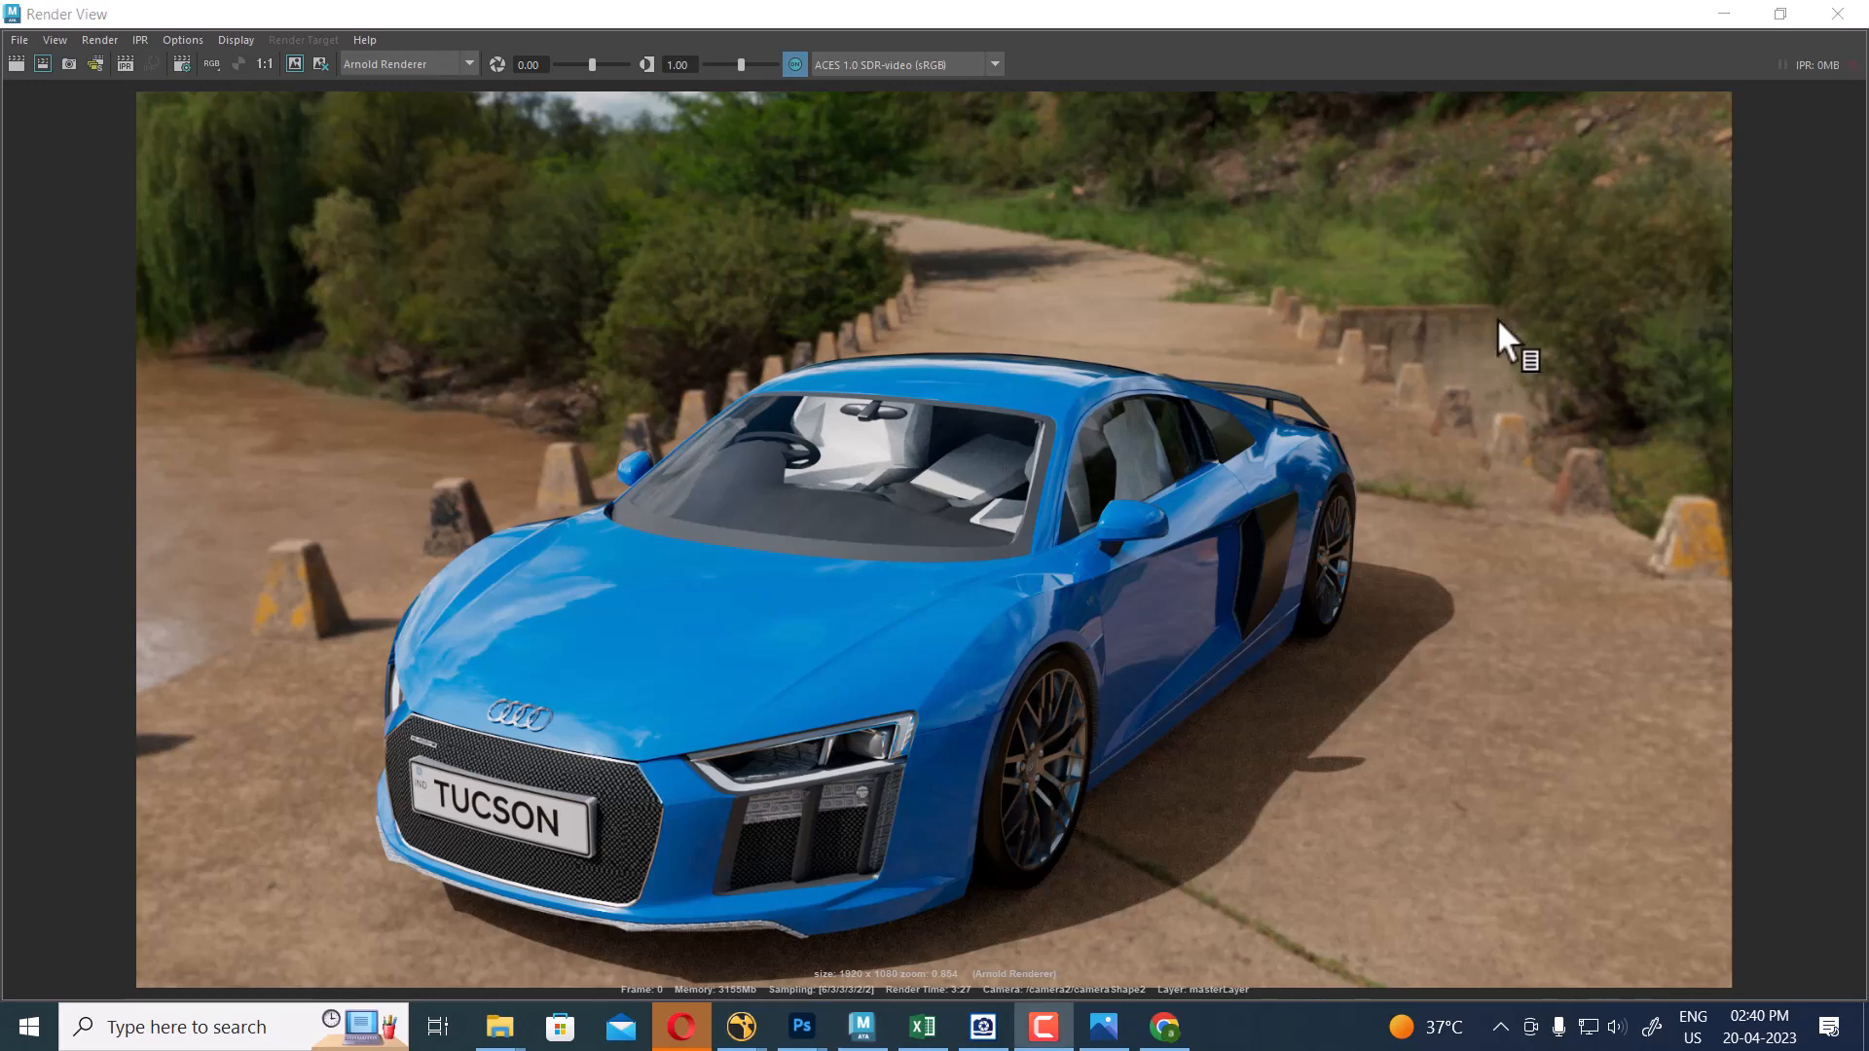